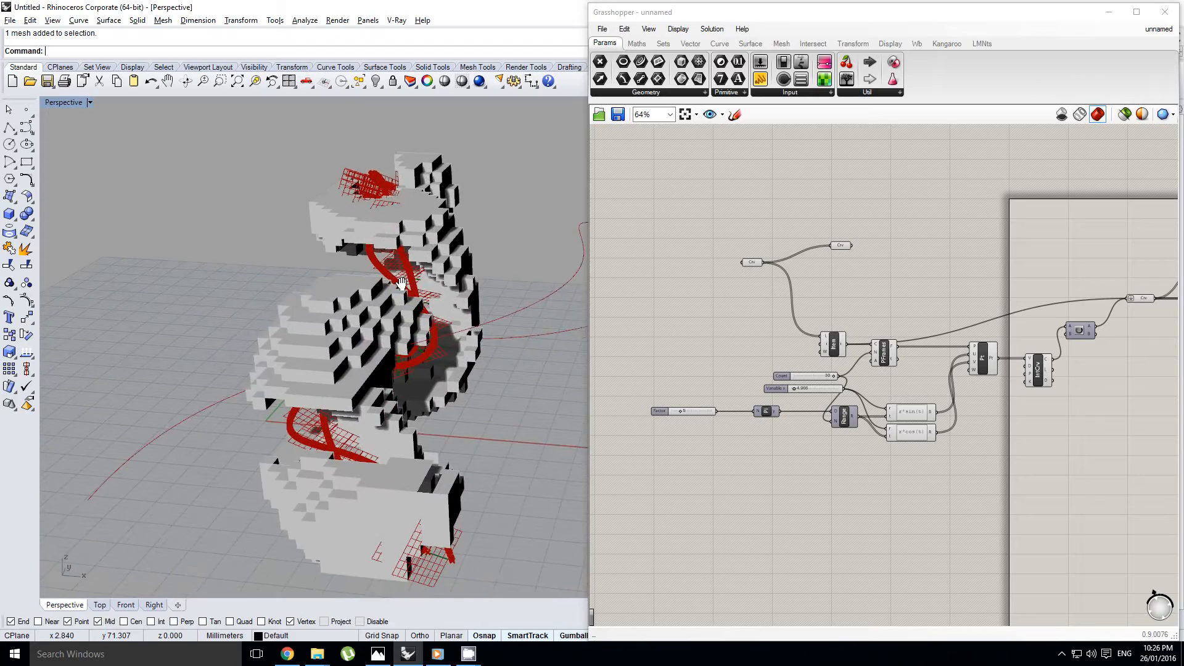
Start a new blank Grasshopper definition
scroll(382, 287, "up", 5)
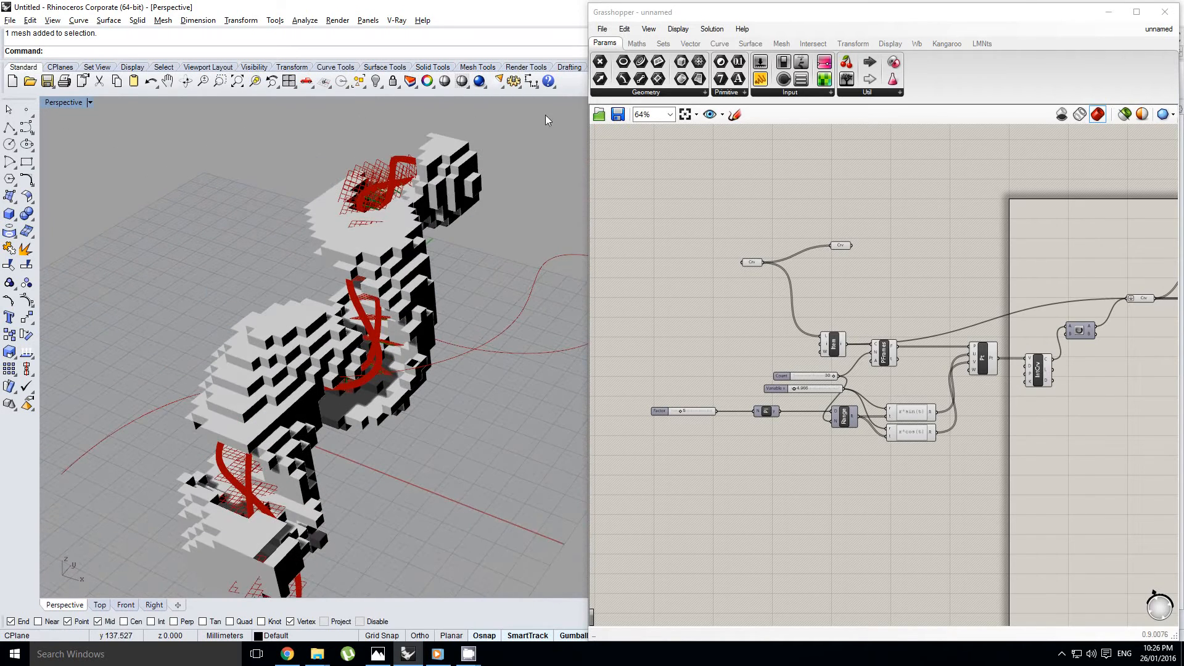
left_click(603, 31)
left_click(636, 43)
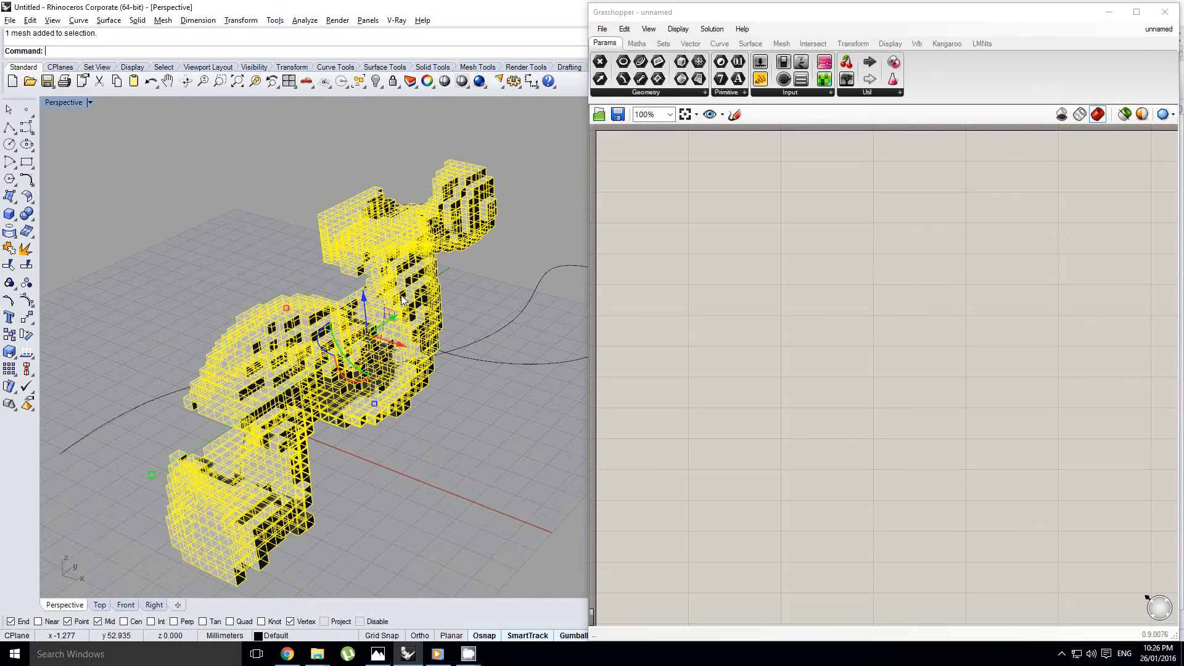
Delete the blocky voxel mesh from the Rhino perspective viewport, keeping the two curves
key("Delete")
right_click_drag(333, 328, 357, 444)
left_click(354, 383)
key("Escape")
right_click_drag(187, 228, 315, 309)
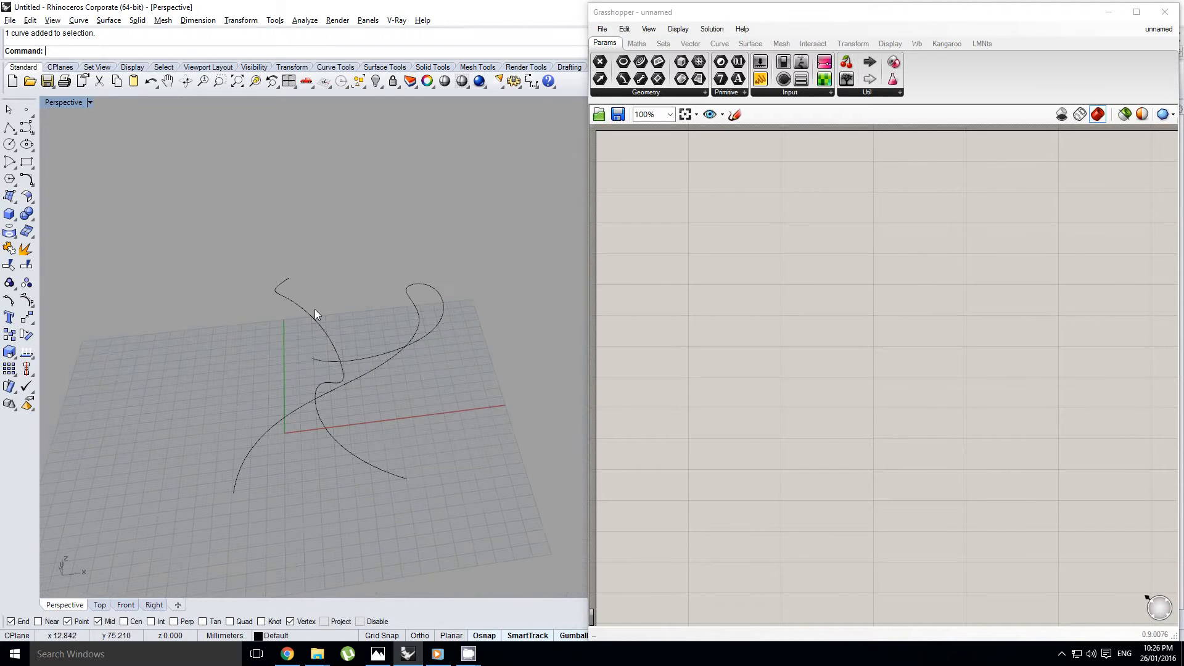
Draw a winding degree 3 control-point curve with eight points on the construction plane beside the two existing curves
left_click(33, 144)
right_click_drag(132, 259, 290, 333)
left_click(260, 486)
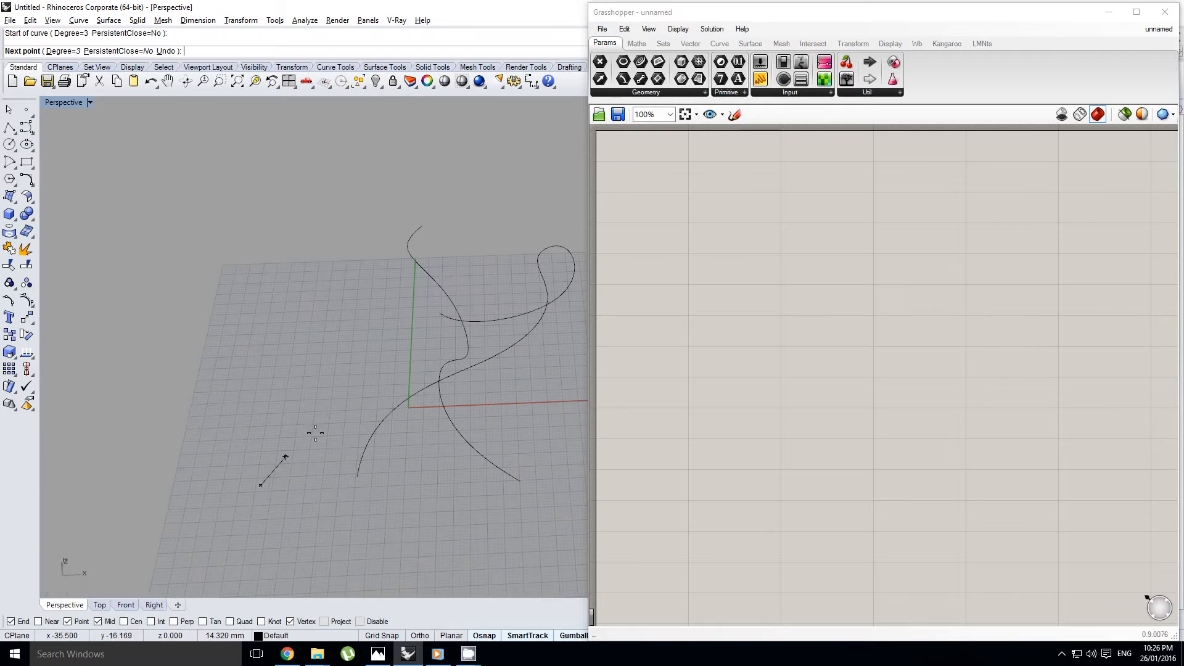
left_click(344, 417)
left_click(266, 359)
left_click(207, 340)
left_click(311, 303)
left_click(373, 324)
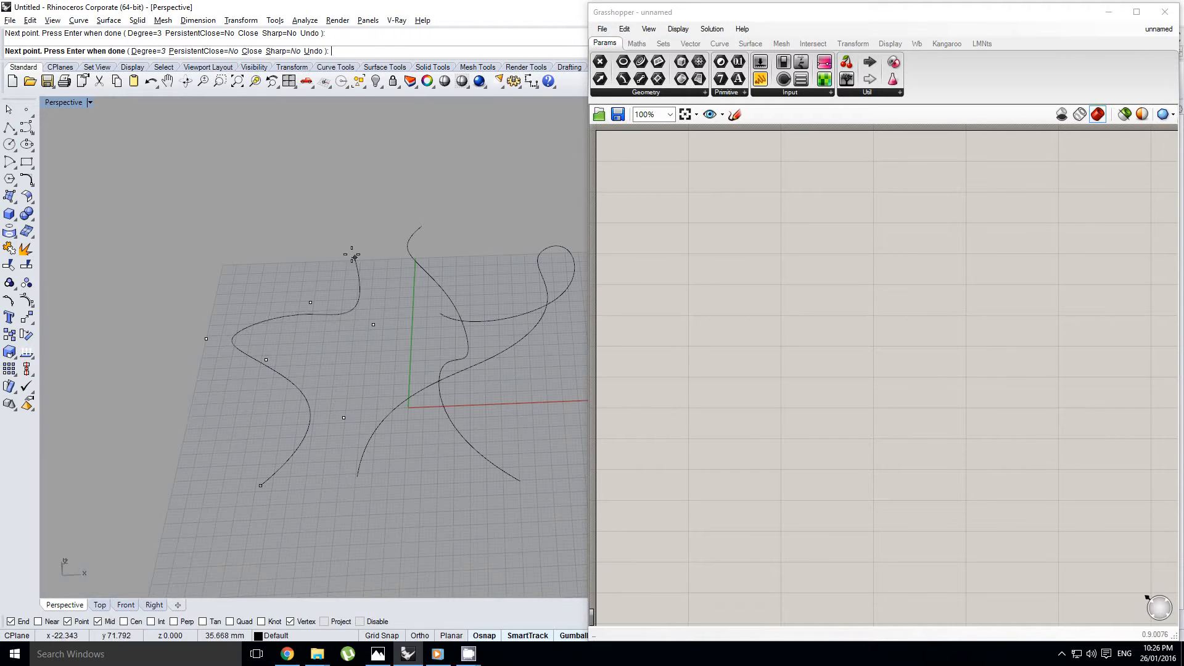
left_click(350, 253)
left_click(280, 232)
key("Return")
Show the newly drawn curve's control points and reshape it by moving several points off the construction plane
left_click(323, 253)
right_click_drag(323, 253, 370, 247)
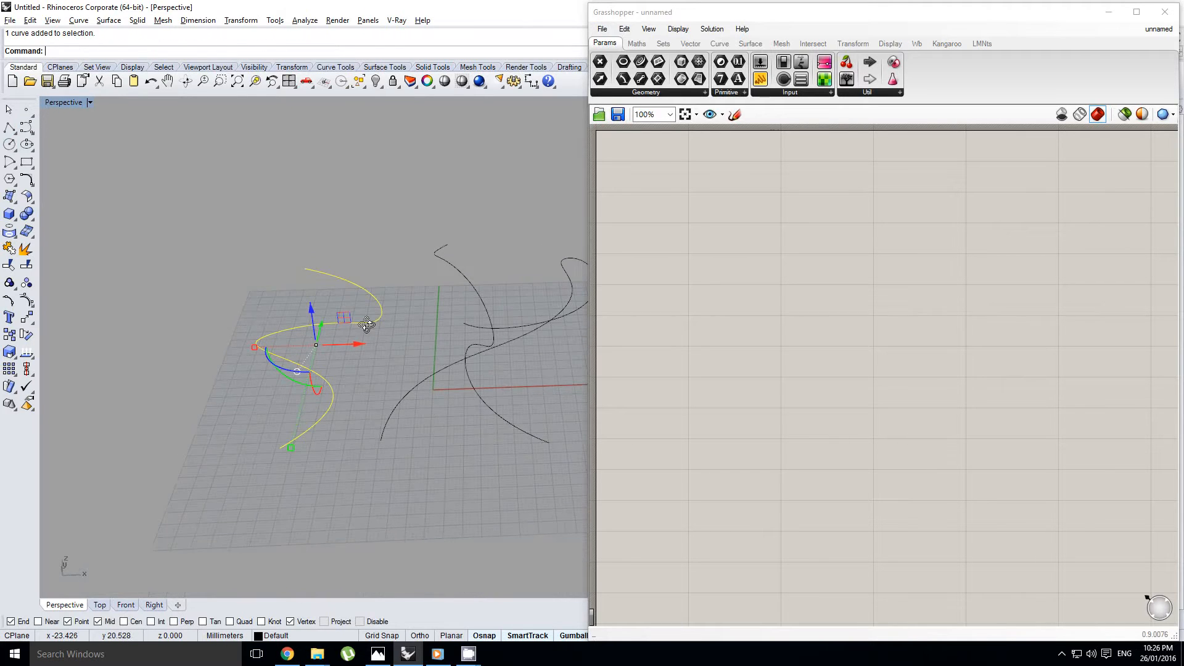
left_click(8, 284)
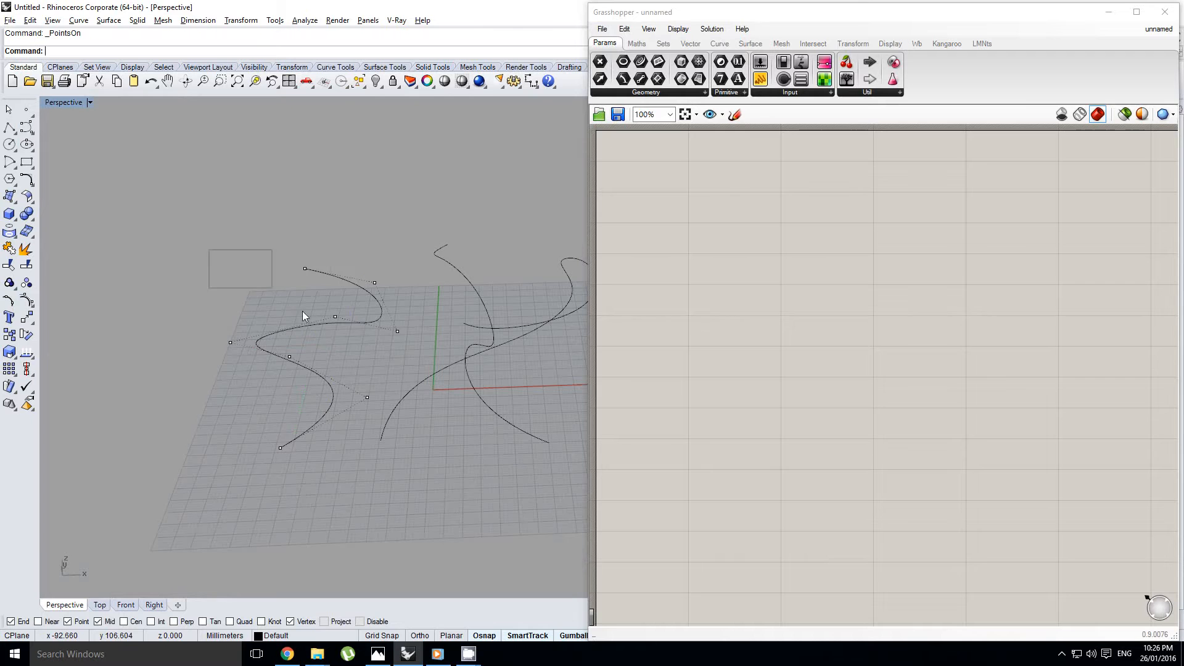
left_click_drag(210, 249, 404, 365)
right_click_drag(370, 346, 334, 286)
left_click_drag(338, 284, 335, 266)
left_click(365, 309)
left_click(335, 255)
right_click_drag(335, 265, 277, 415)
key("Escape")
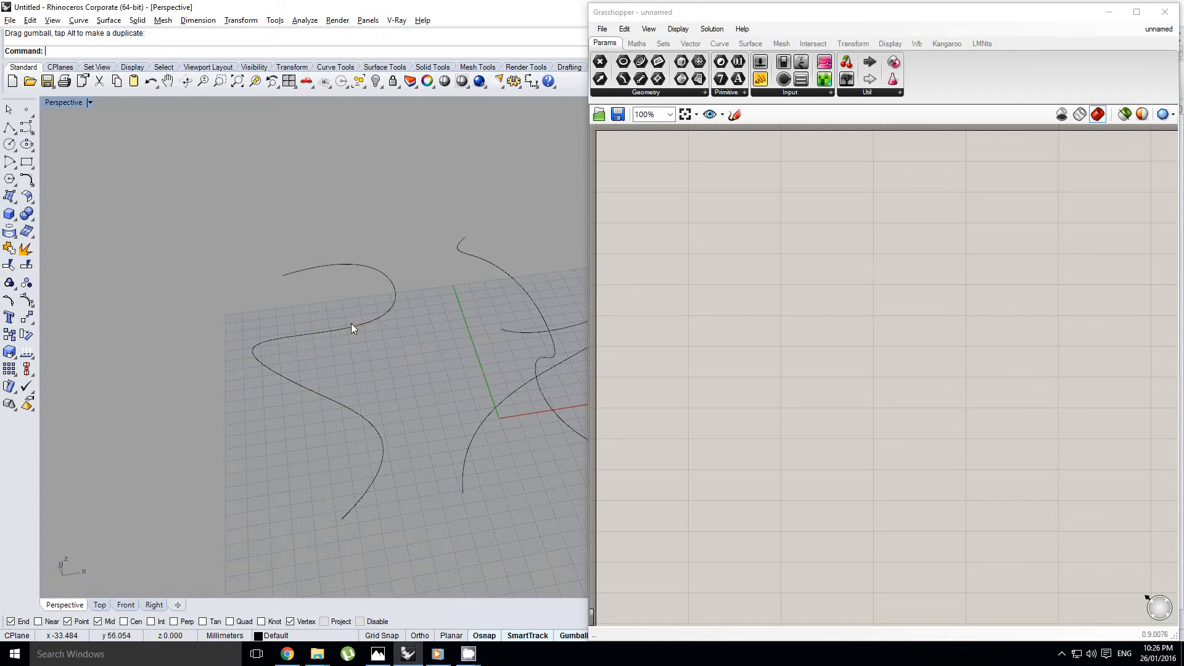
Delete the newly drawn curve and select the two original curves
left_click(351, 324)
key("Delete")
right_click_drag(437, 324, 372, 362)
left_click(384, 321)
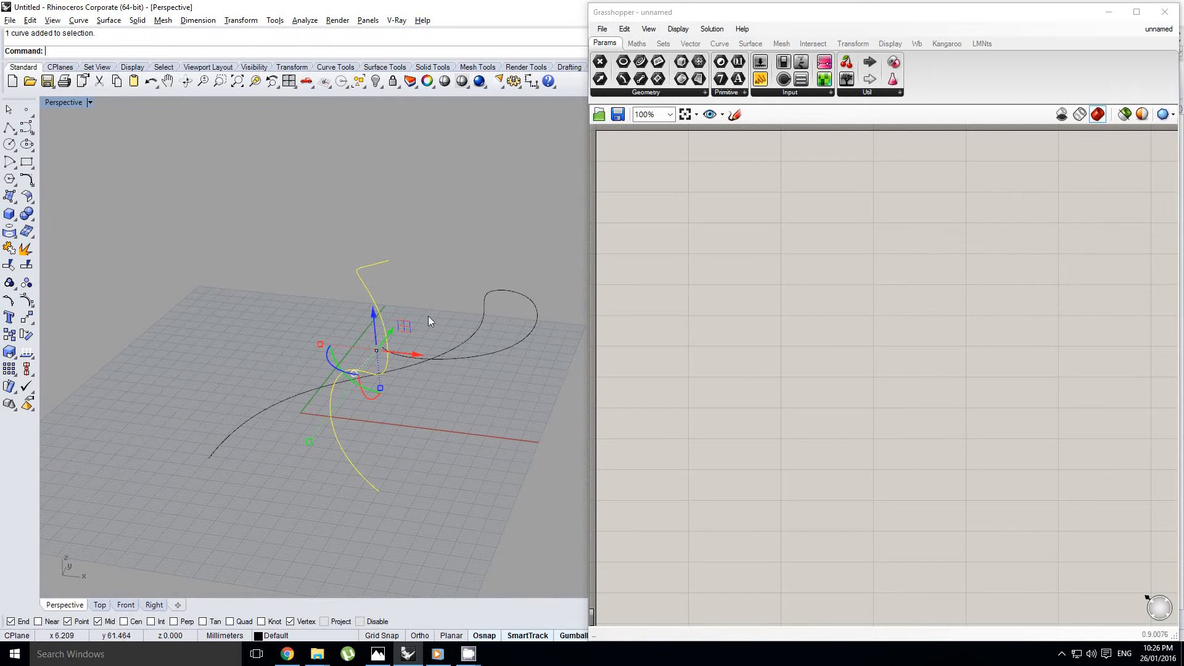
left_click(422, 323)
left_click(388, 333)
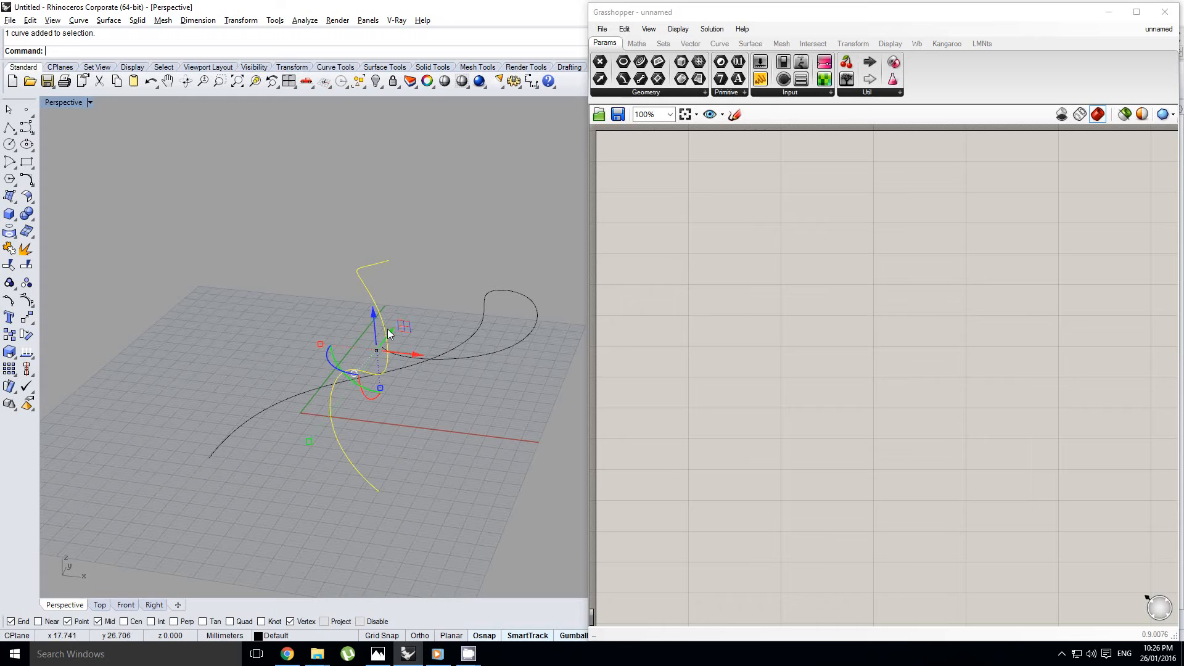
Place a Curve parameter on the empty Grasshopper canvas
double_click(782, 264)
key("Escape")
double_click(688, 269)
type("crv")
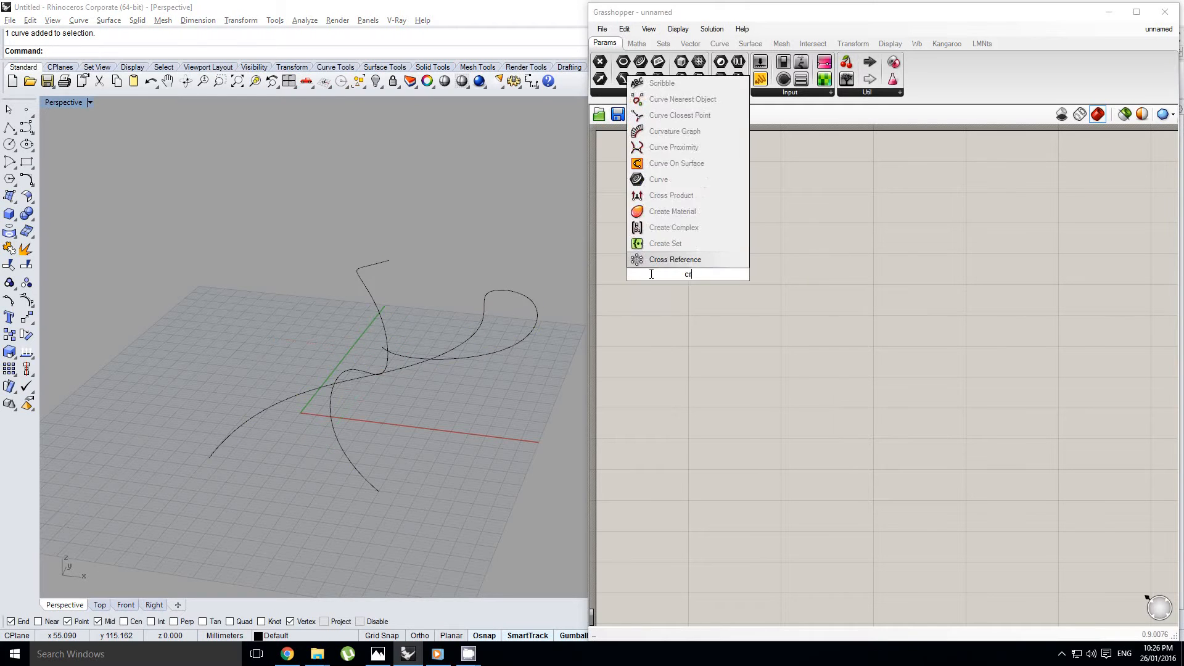
key("Return")
Reference both Rhino curves in the Curve parameter as multiple curves
right_click(688, 277)
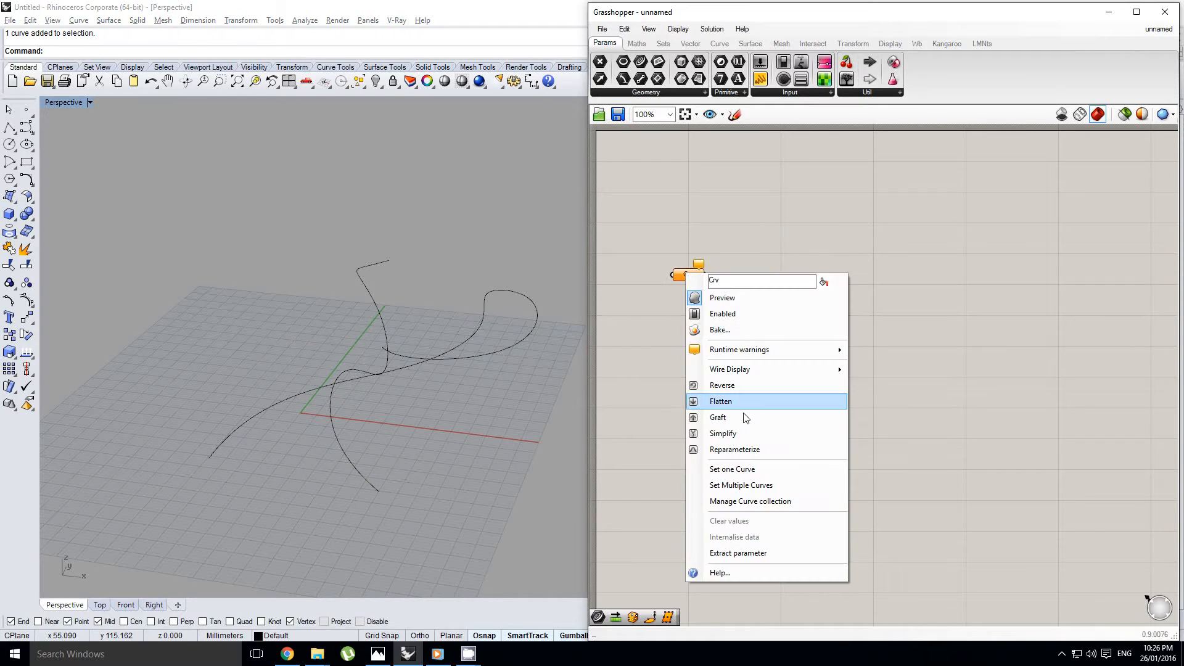
left_click(745, 468)
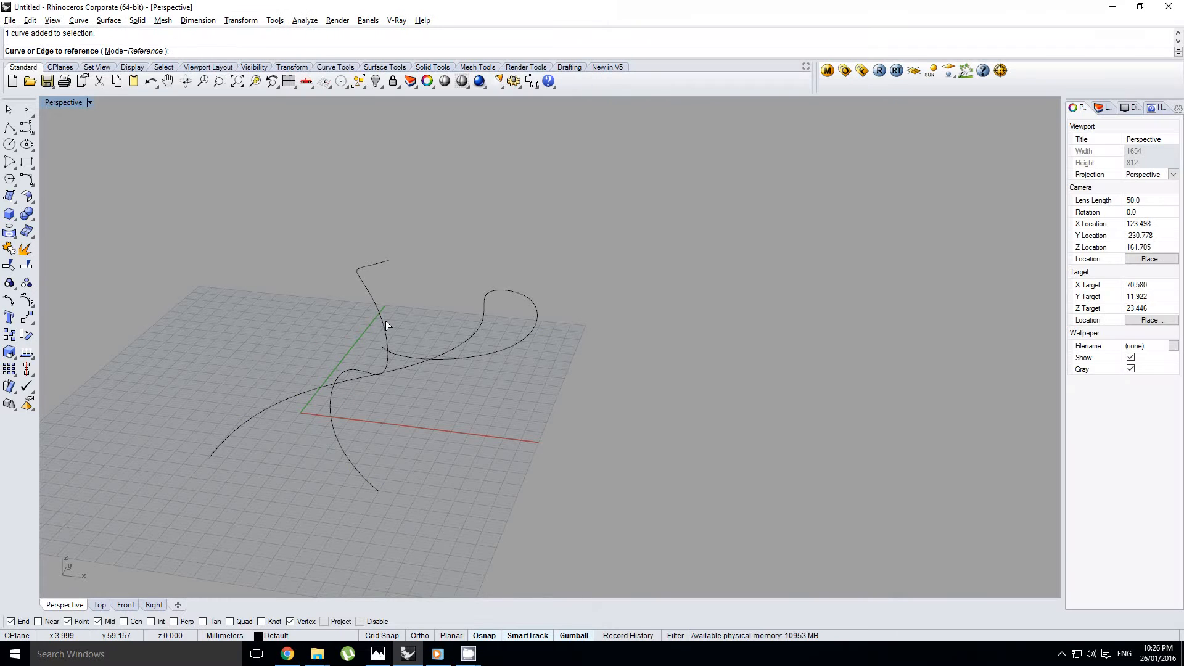
left_click(385, 322)
left_click(454, 350)
key("Return")
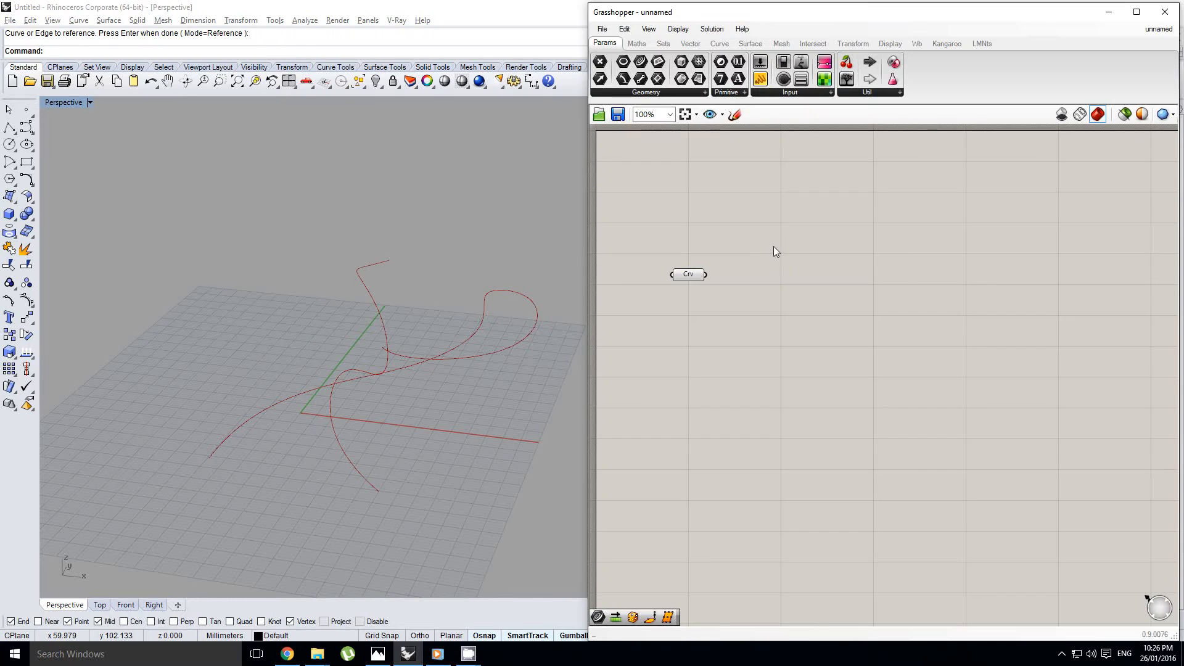
double_click(845, 276)
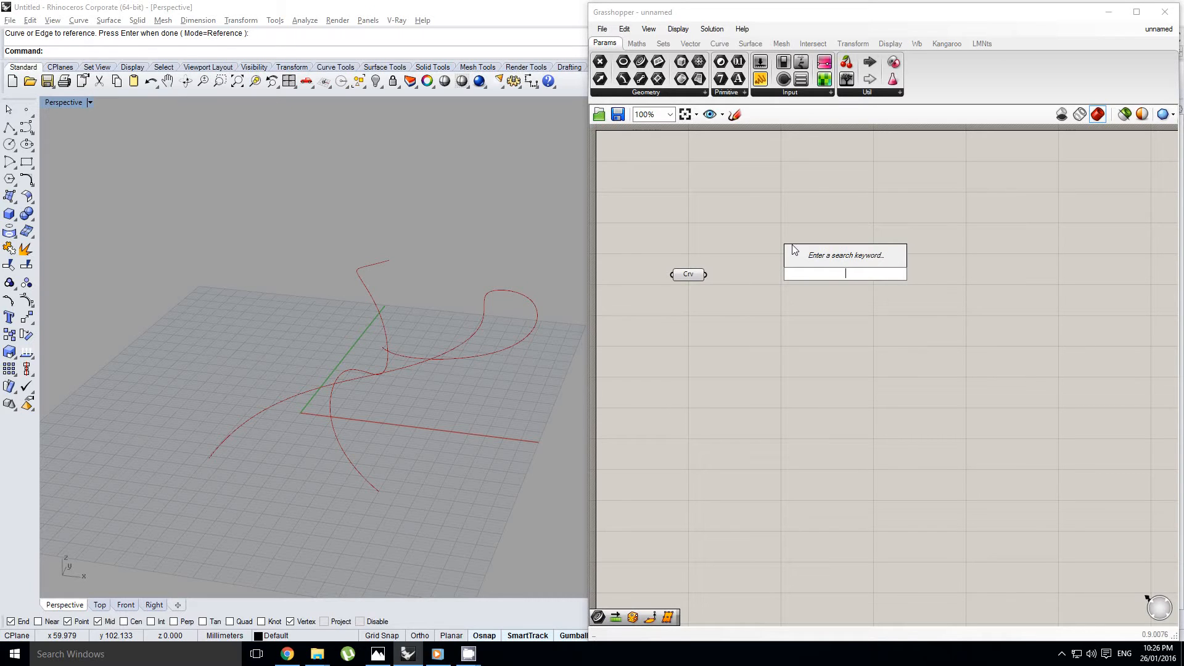
type("bbo")
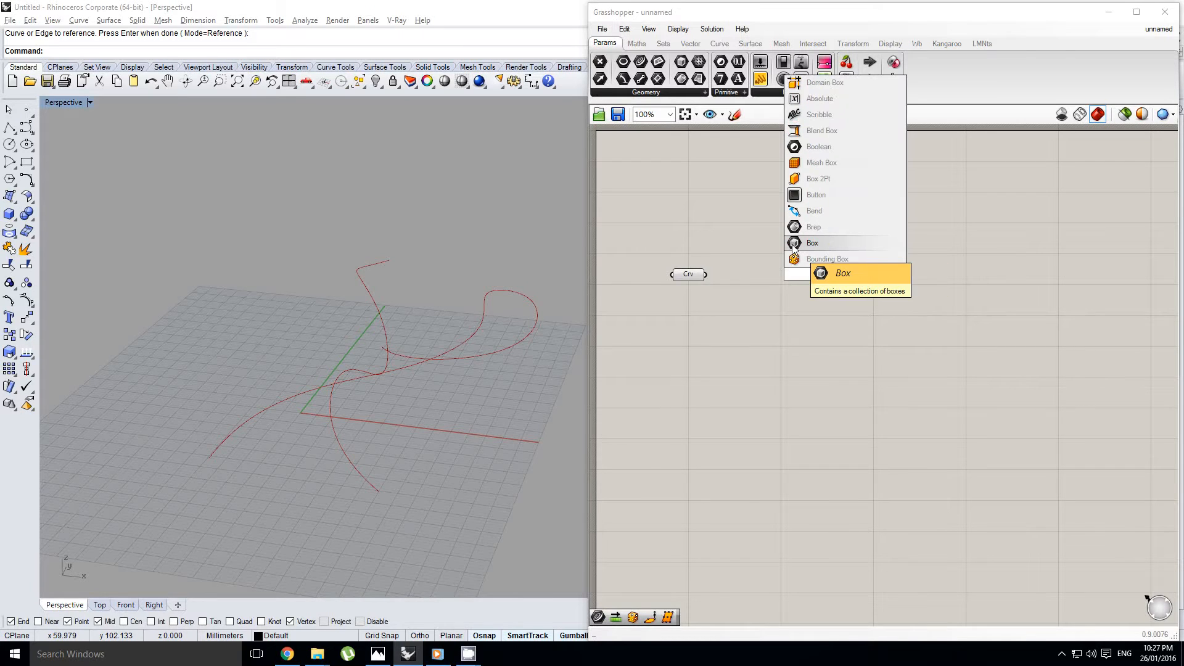
left_click(801, 243)
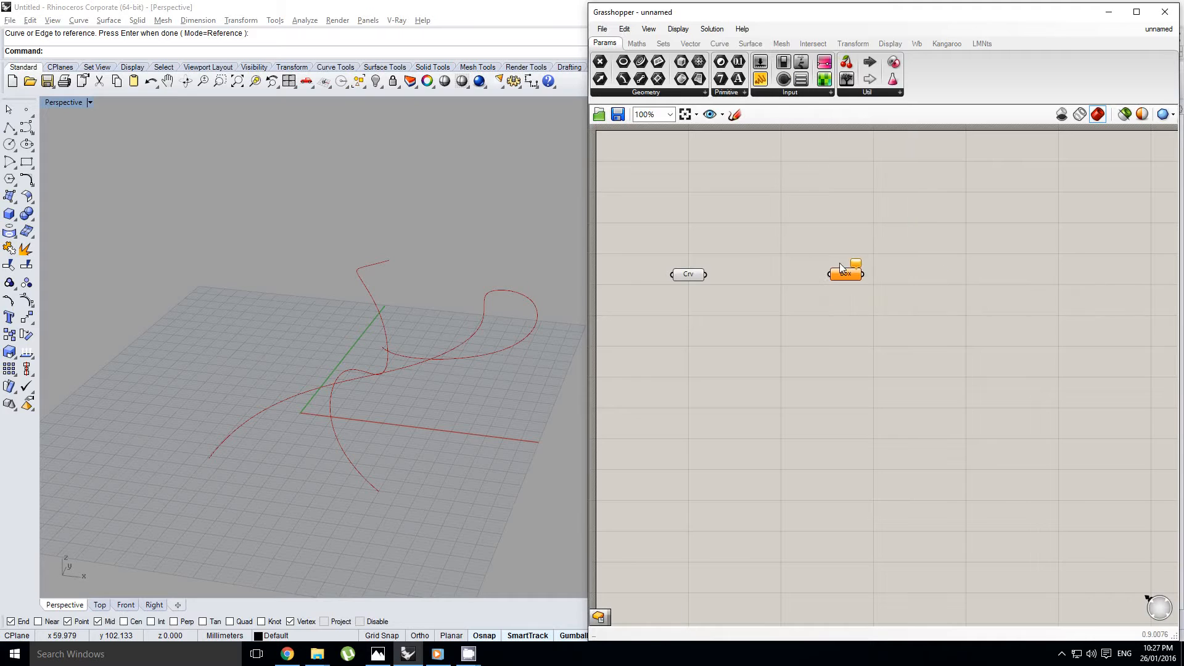
key("Delete")
Add a Bounding Box component and connect the Curve parameter to its content input
double_click(844, 276)
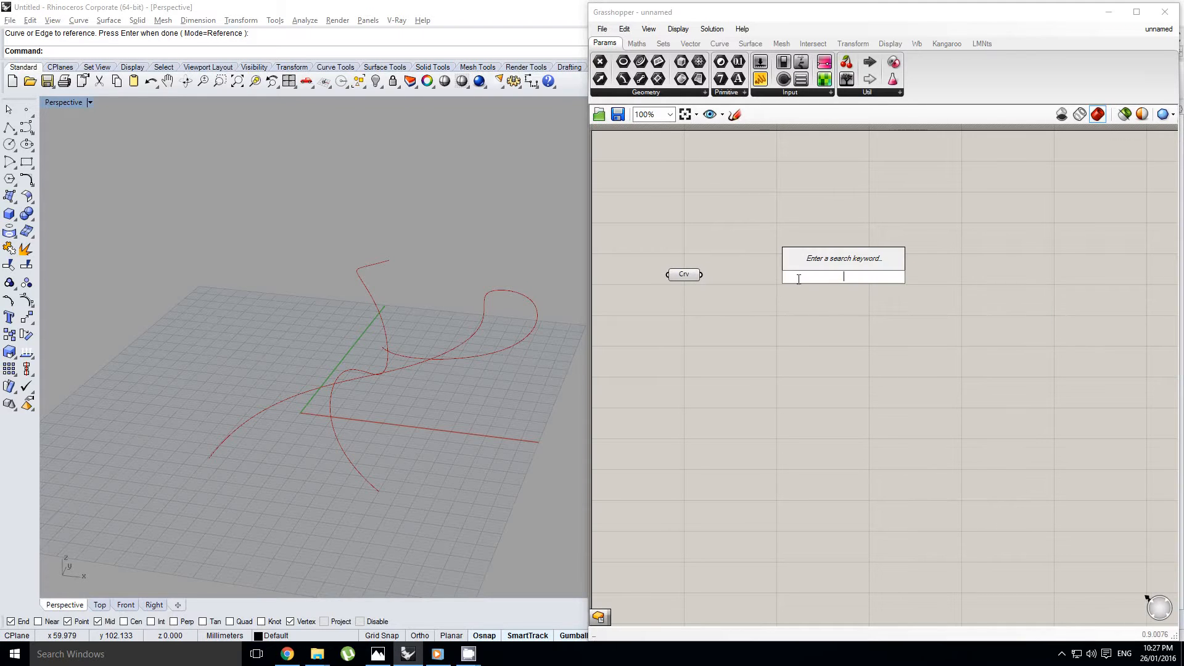
type("bbox")
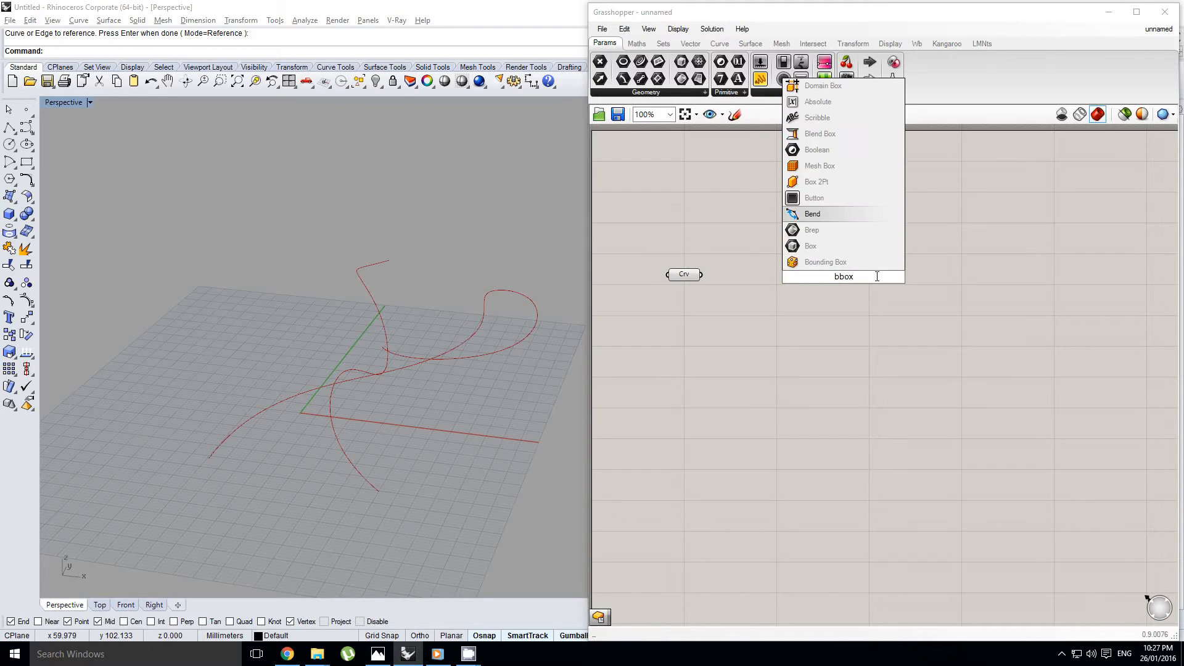
left_click(851, 264)
scroll(725, 271, "up", 1)
left_click_drag(717, 279, 860, 293)
left_click(882, 295)
Set the Bounding Box component to Union Box so one box encloses both curves
right_click_drag(571, 346, 531, 367)
right_click(861, 289)
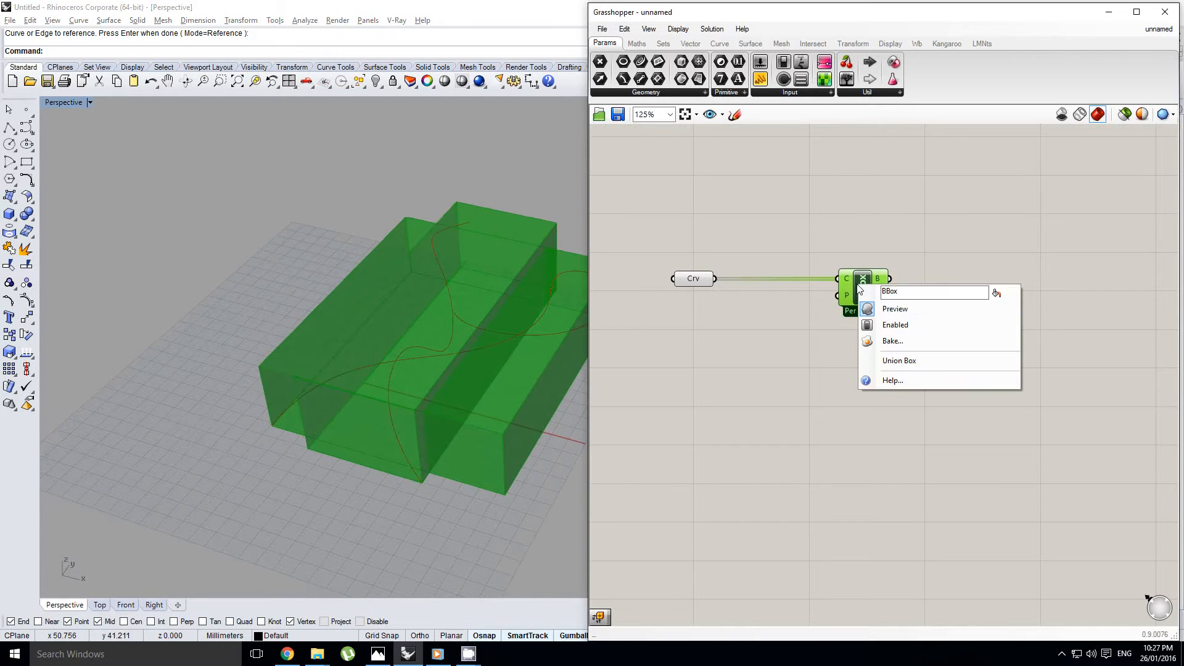
left_click(898, 360)
right_click_drag(444, 404, 370, 387)
right_click_drag(1007, 286, 923, 321)
double_click(960, 301)
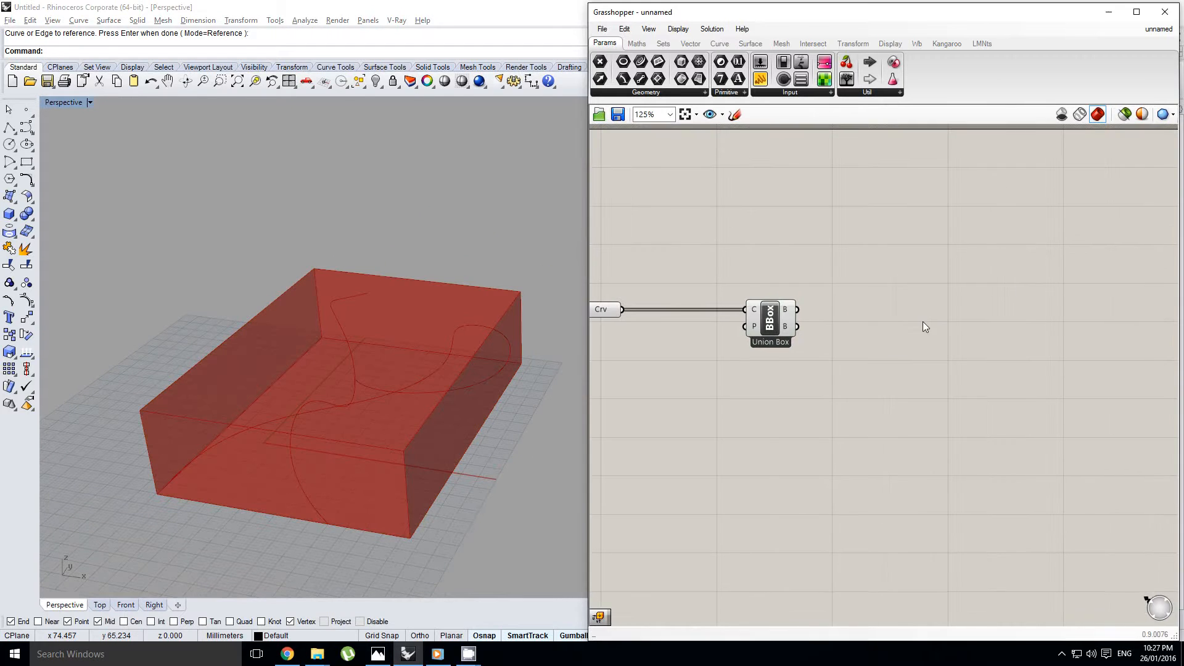
double_click(922, 321)
type("box pr")
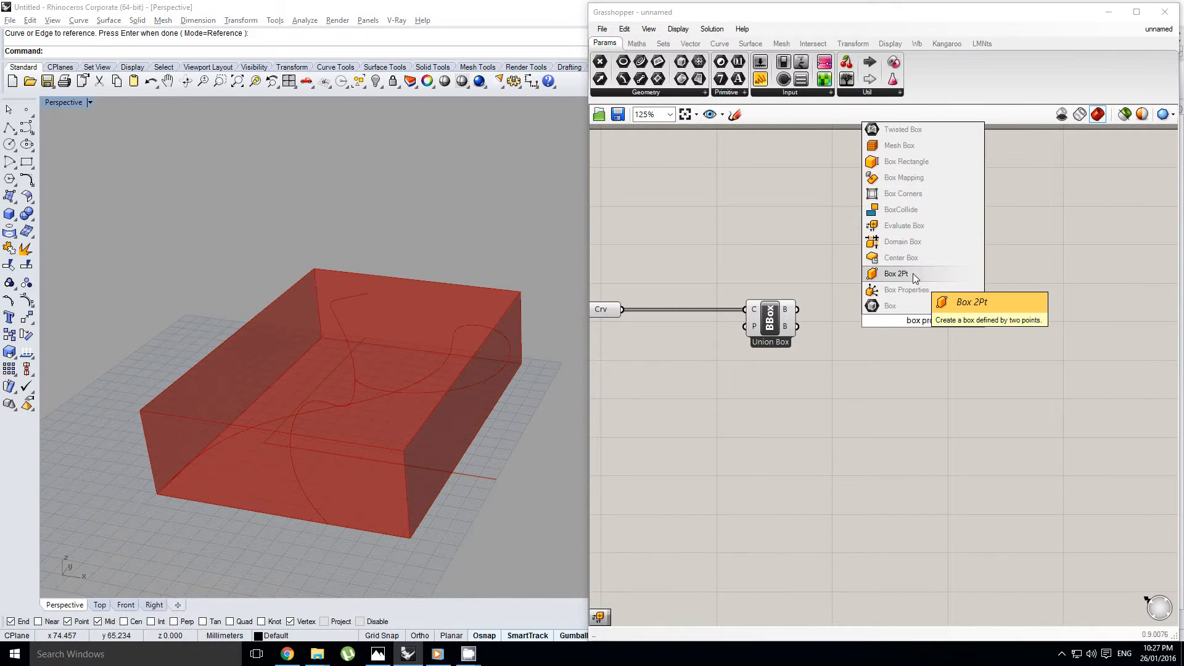
left_click(896, 274)
left_click(936, 323)
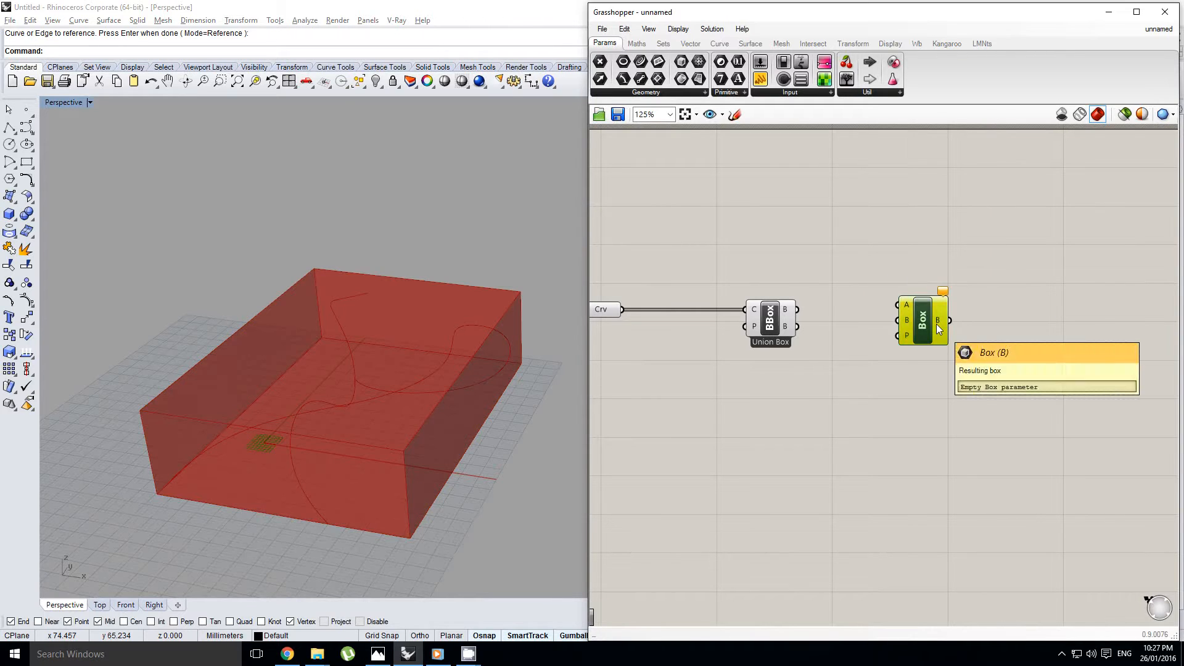
key("Delete")
Add a Box Properties component and connect the Bounding Box's box output to it
double_click(936, 323)
type("box pro")
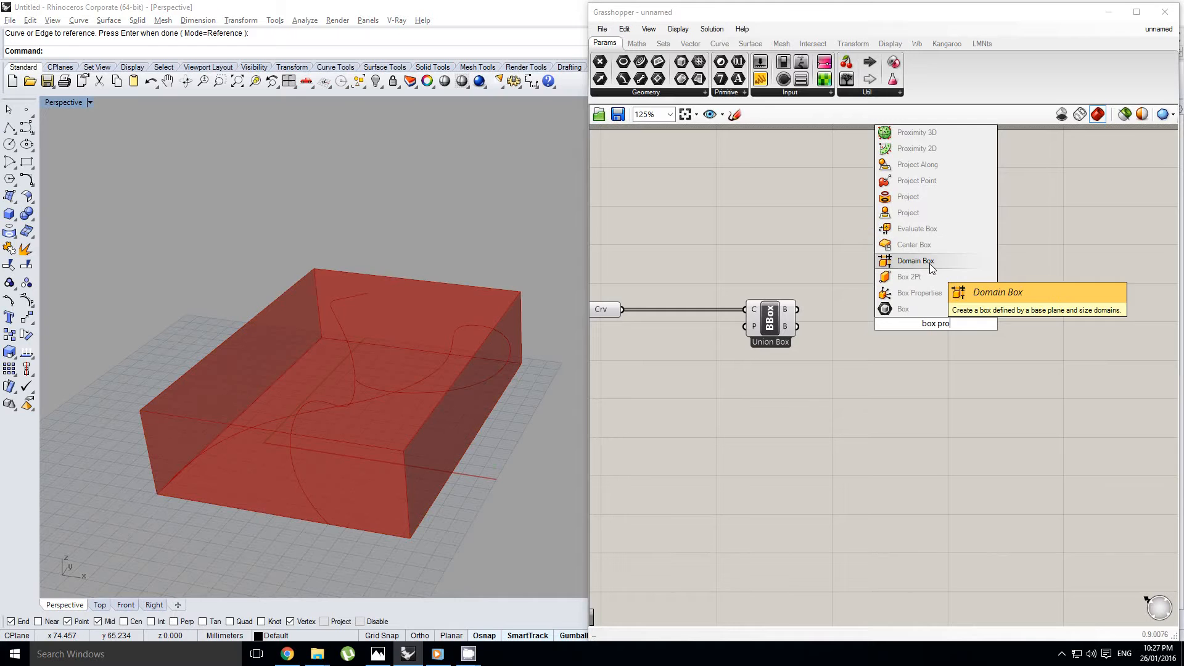
left_click(936, 287)
left_click_drag(812, 315, 876, 315)
right_click_drag(864, 348, 872, 325)
scroll(902, 303, "up", 3)
left_click(932, 324)
scroll(765, 332, "down", 4)
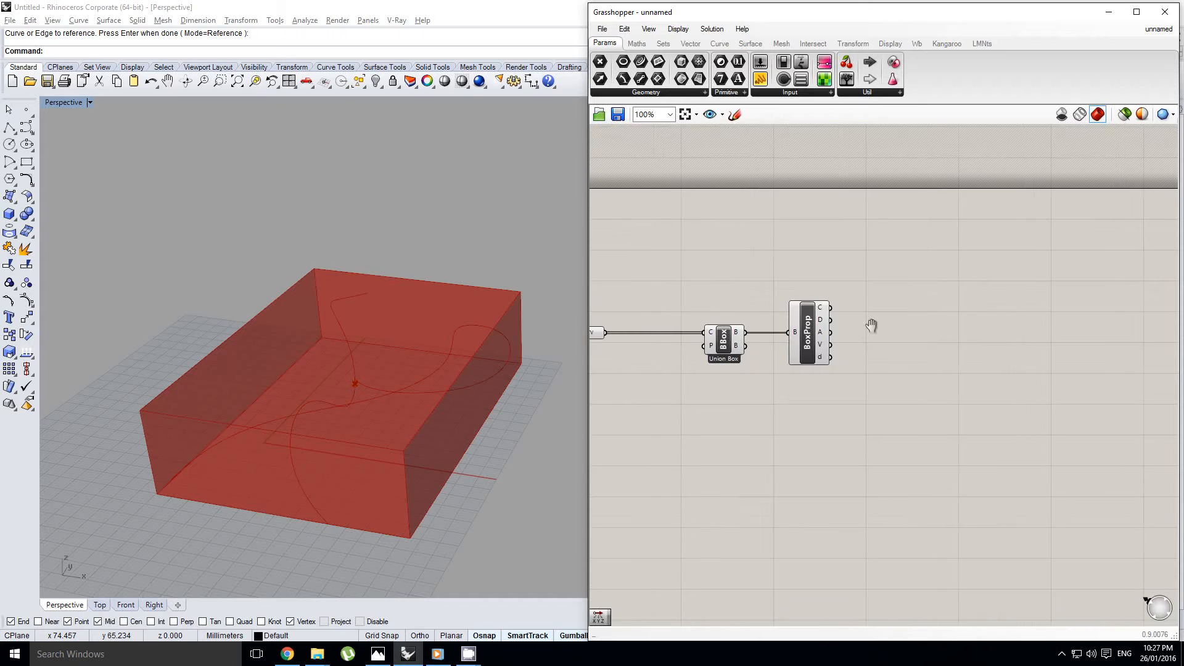
Examine the outputs of the Box Properties component, including the center point and the diagonal vector
scroll(829, 318, "up", 2)
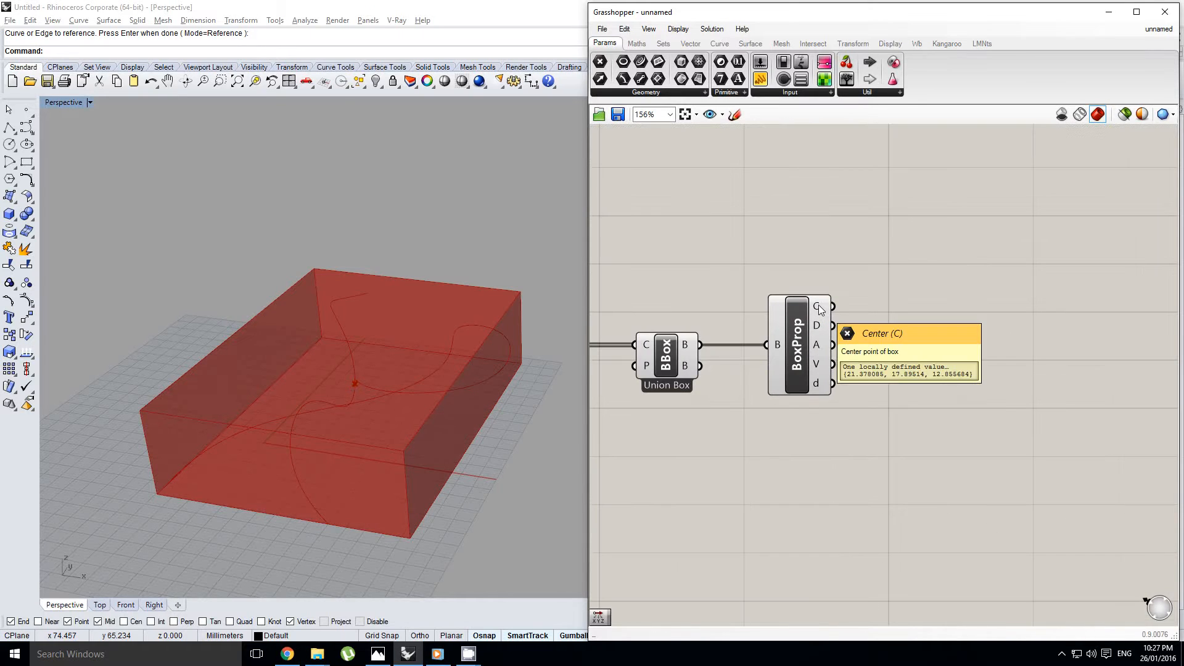
mouse_move(819, 331)
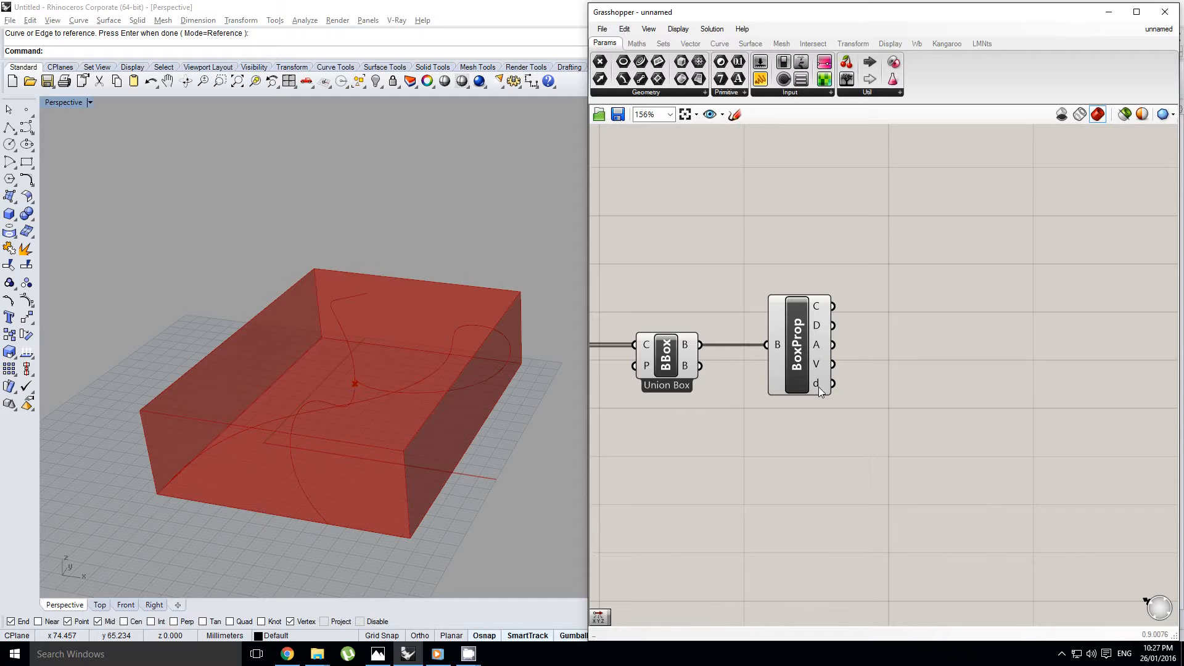
right_click_drag(819, 387, 875, 378)
left_click(826, 367)
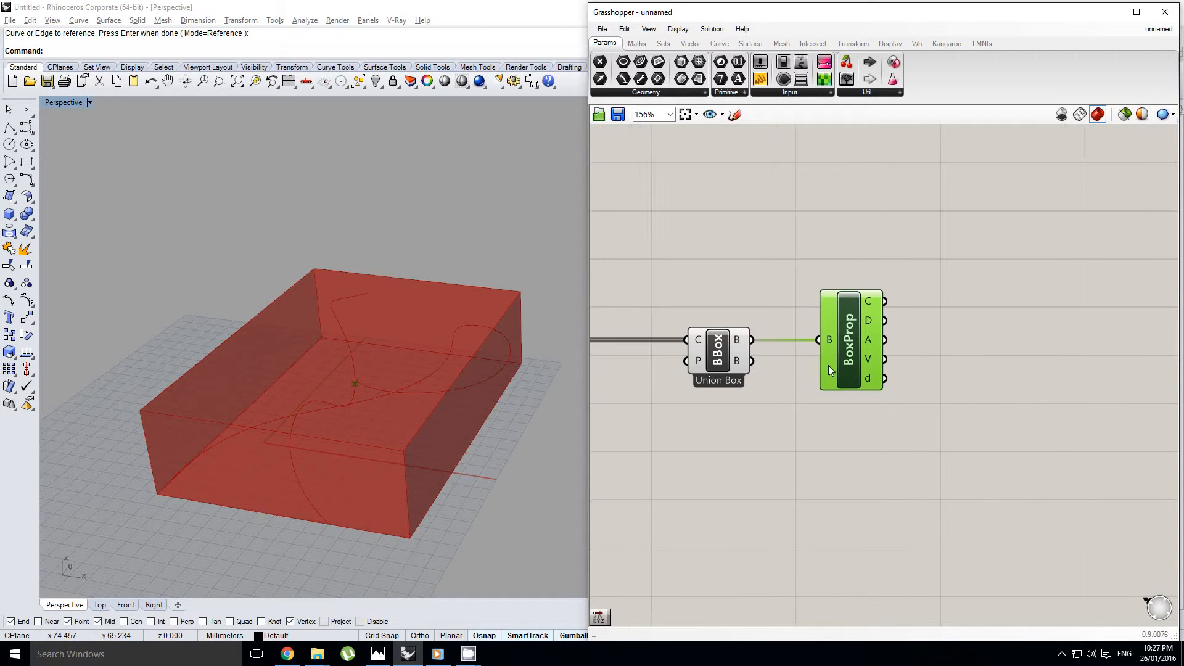
left_click(799, 369)
scroll(835, 371, "down", 1)
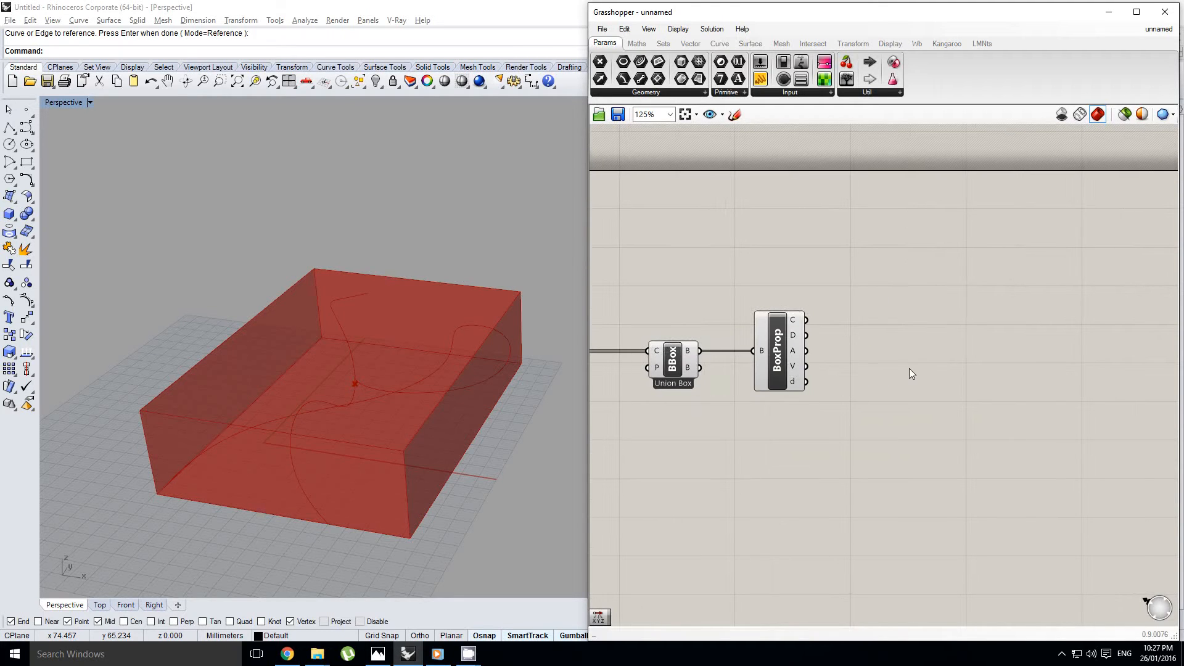
mouse_move(796, 335)
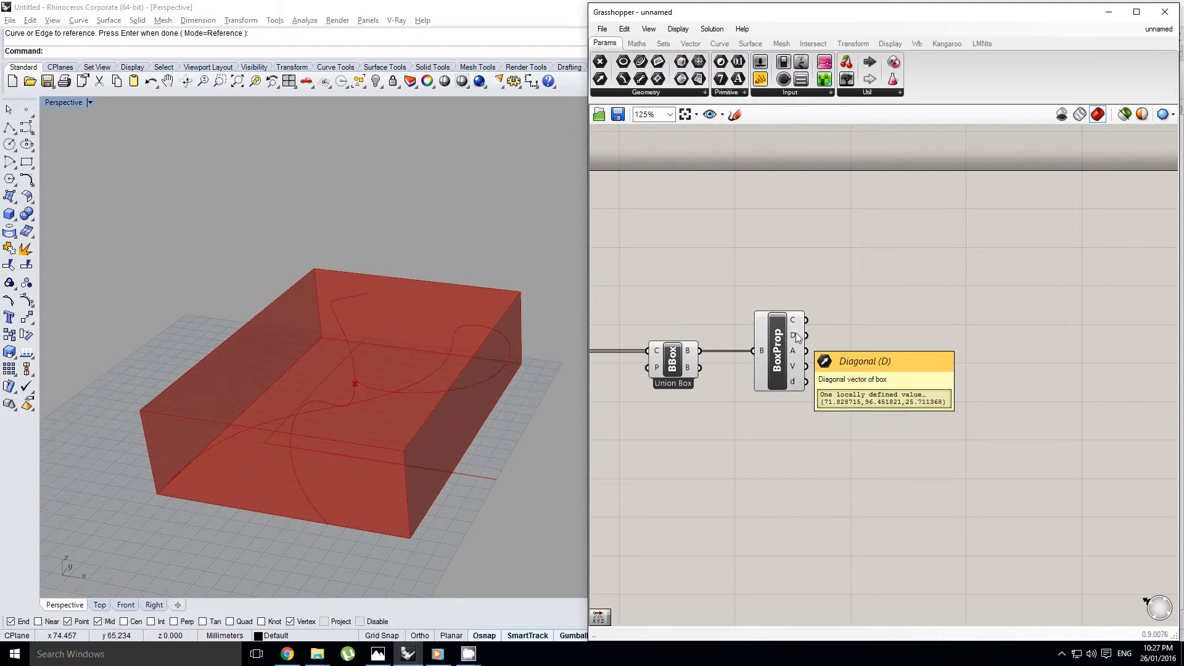
right_click_drag(814, 336, 846, 331)
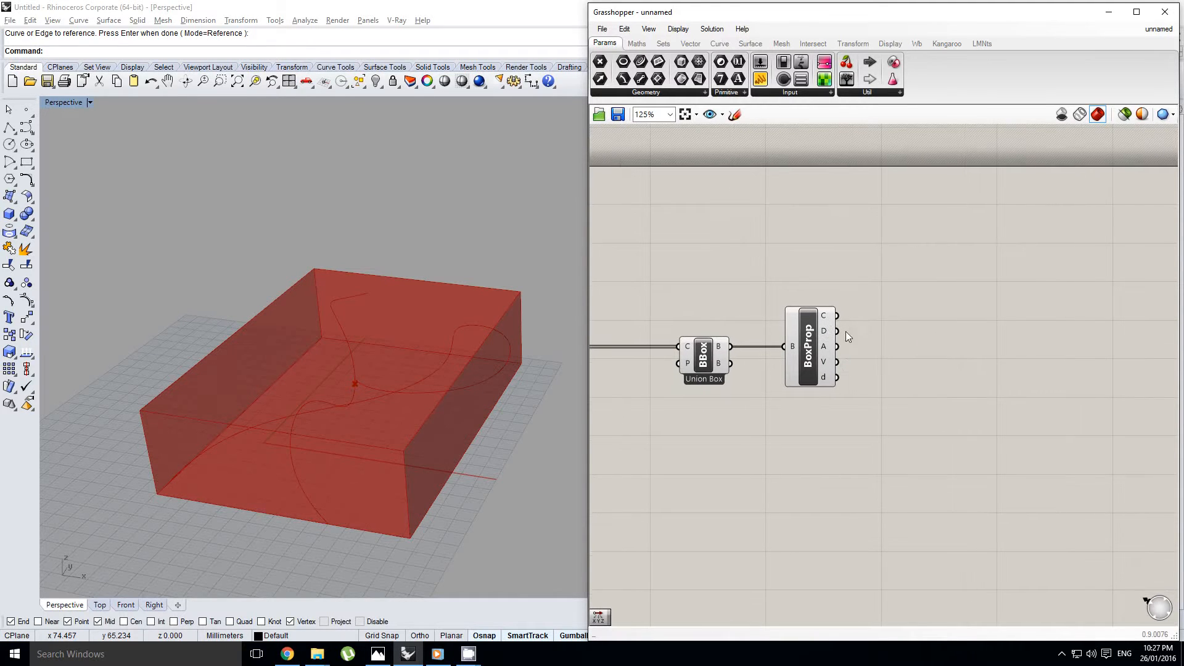
Add a Deconstruct Vector component and connect the Box Properties diagonal output to its vector input
double_click(907, 377)
type("devec")
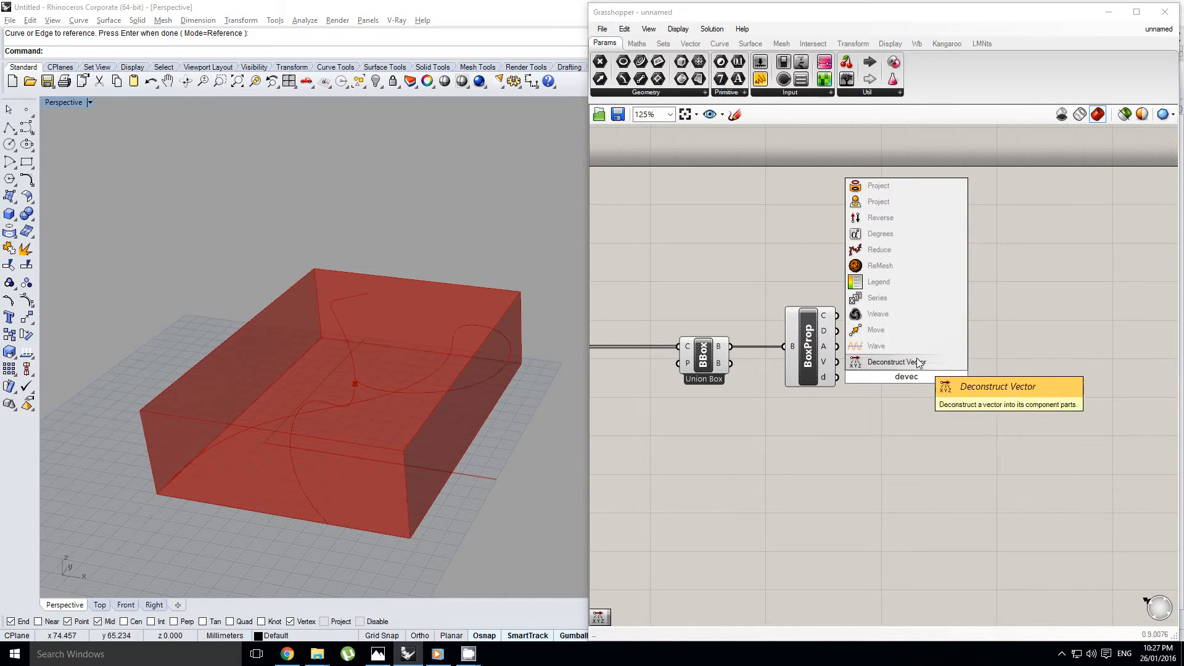
left_click(919, 362)
left_click_drag(901, 367, 895, 335)
right_click_drag(871, 331, 850, 331)
scroll(851, 336, "up", 1)
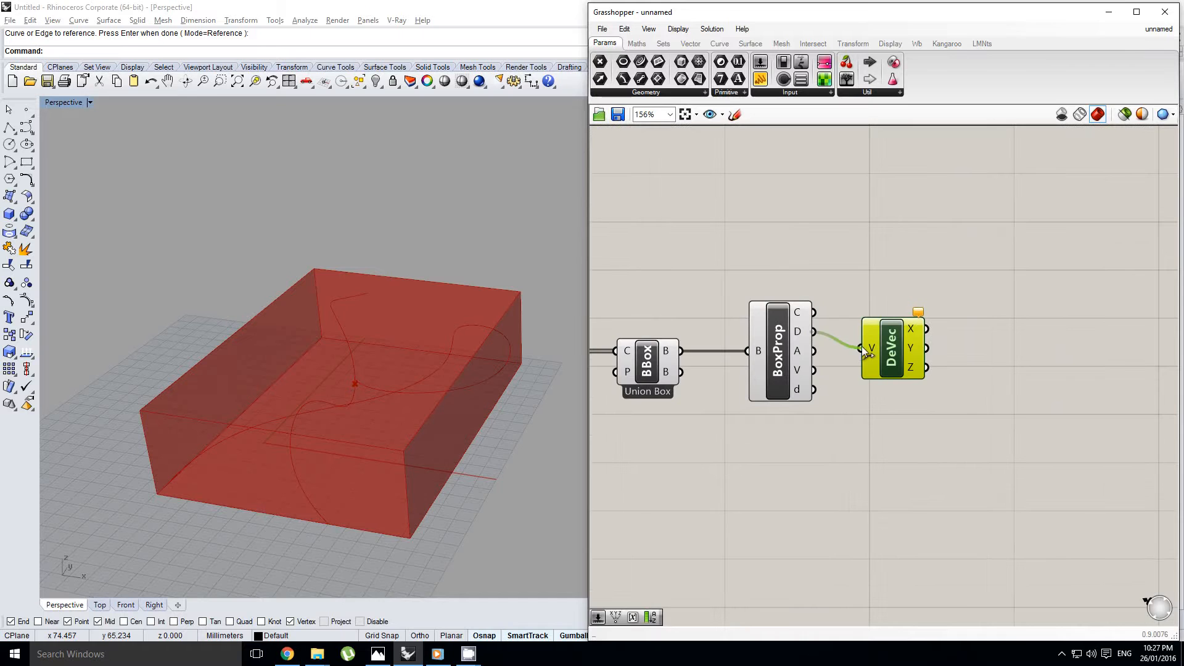
left_click_drag(861, 346, 862, 348)
scroll(927, 339, "up", 2)
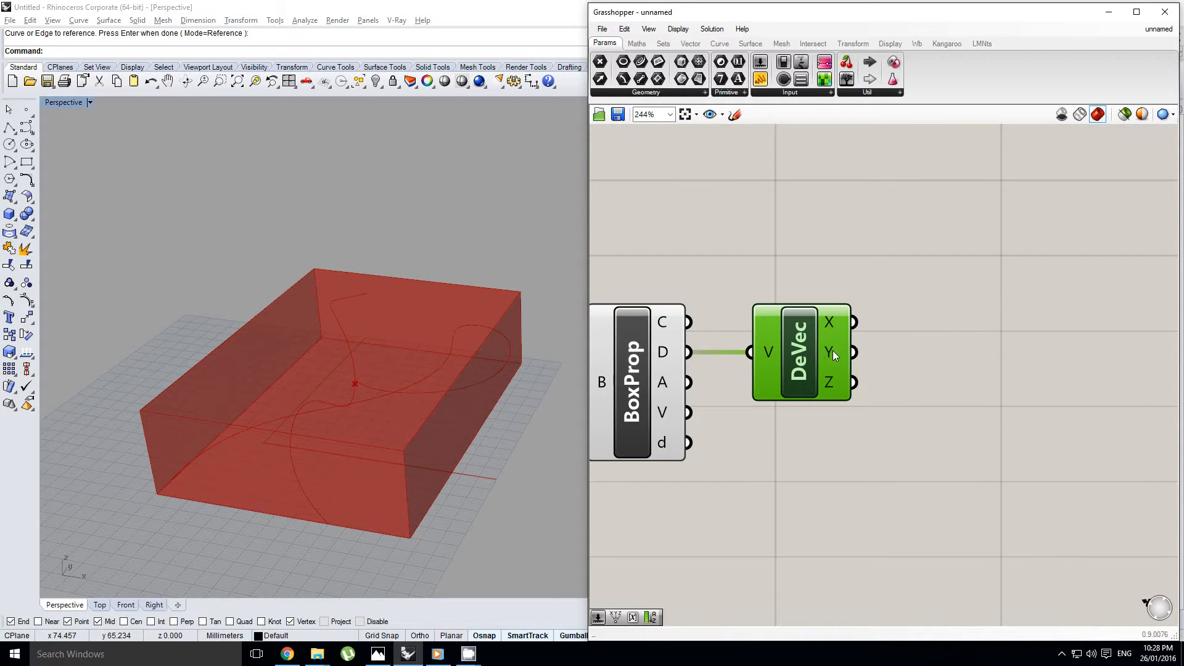
right_click_drag(964, 351, 911, 398)
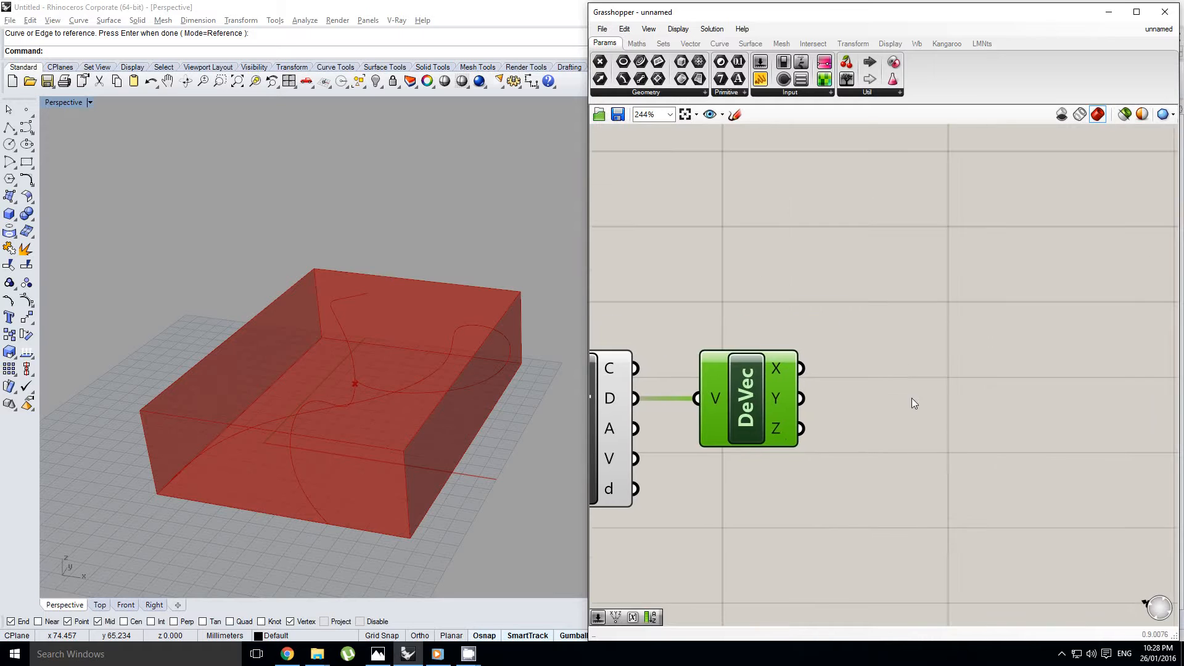
Add an Evaluate Box component and connect the Bounding Box's box output to its box input
left_click(914, 402)
scroll(906, 327, "down", 4)
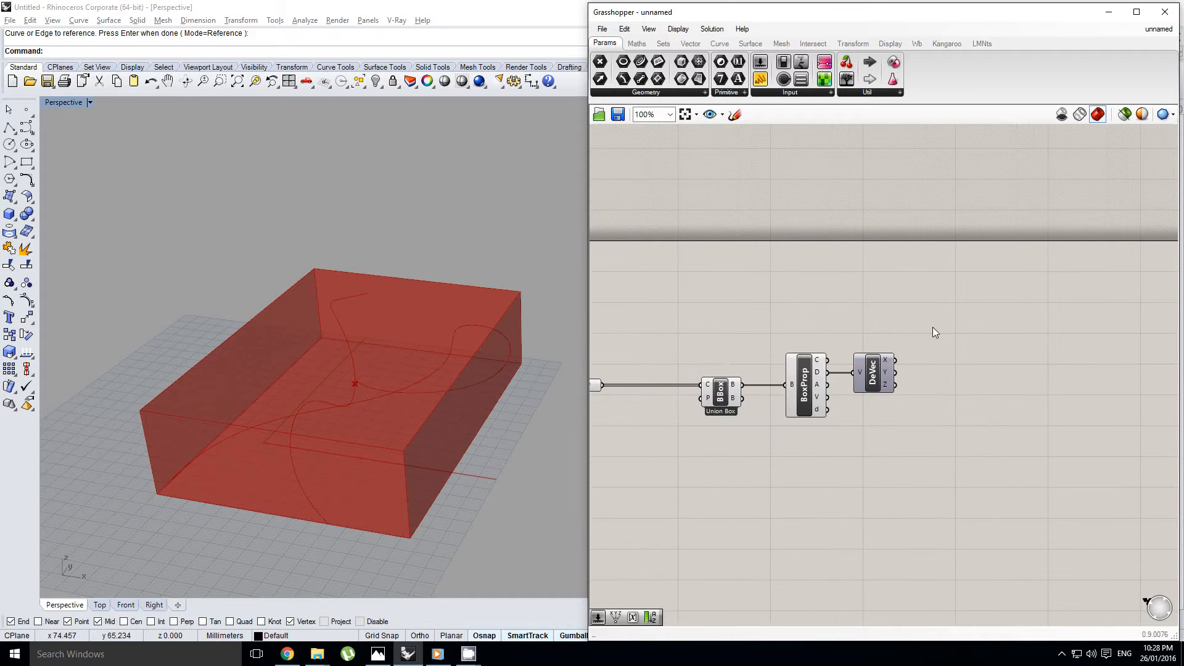
double_click(931, 327)
type("evalu")
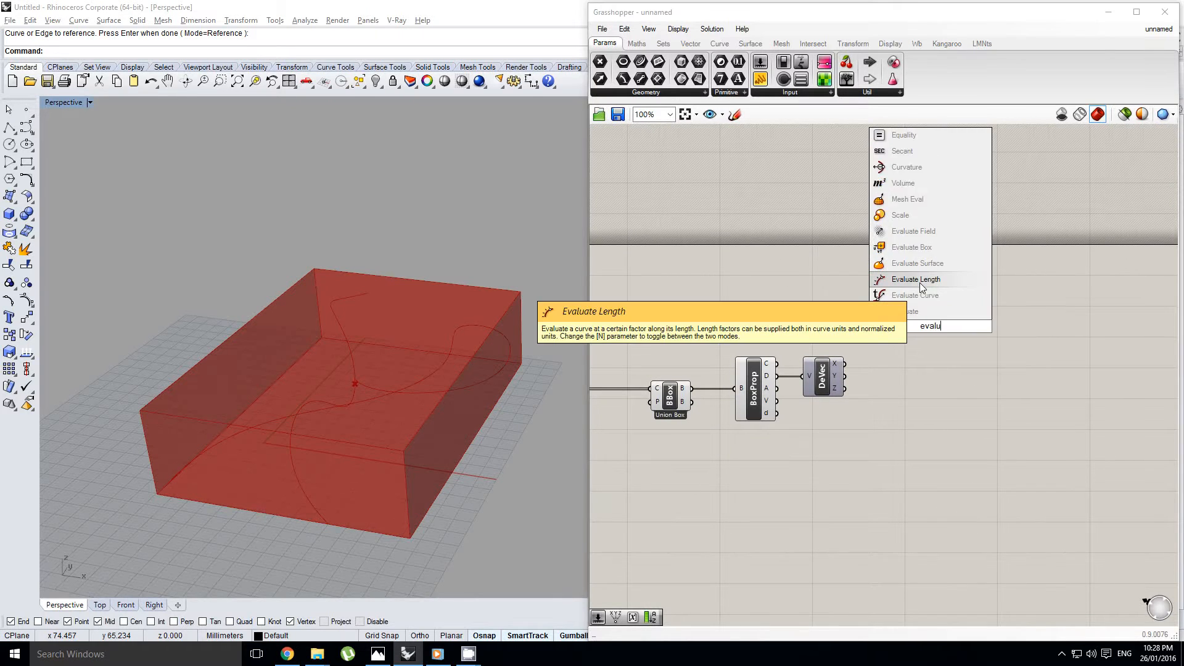
type("a")
left_click(908, 247)
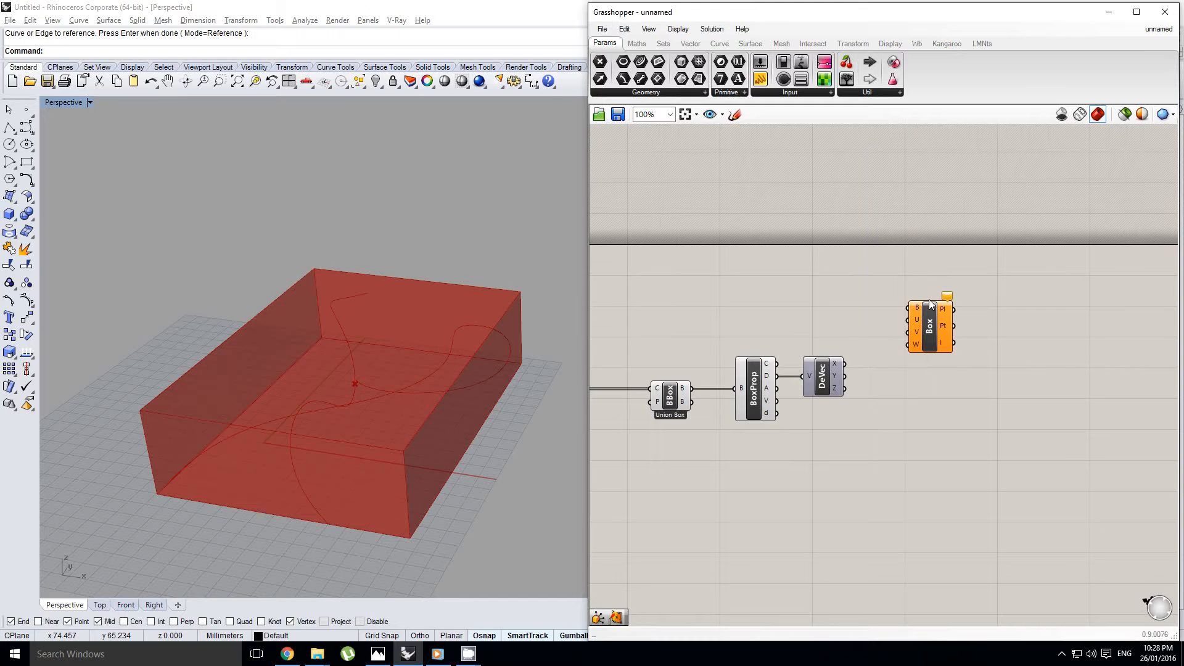
left_click_drag(942, 319, 970, 379)
left_click_drag(696, 370, 950, 411)
scroll(866, 367, "up", 1)
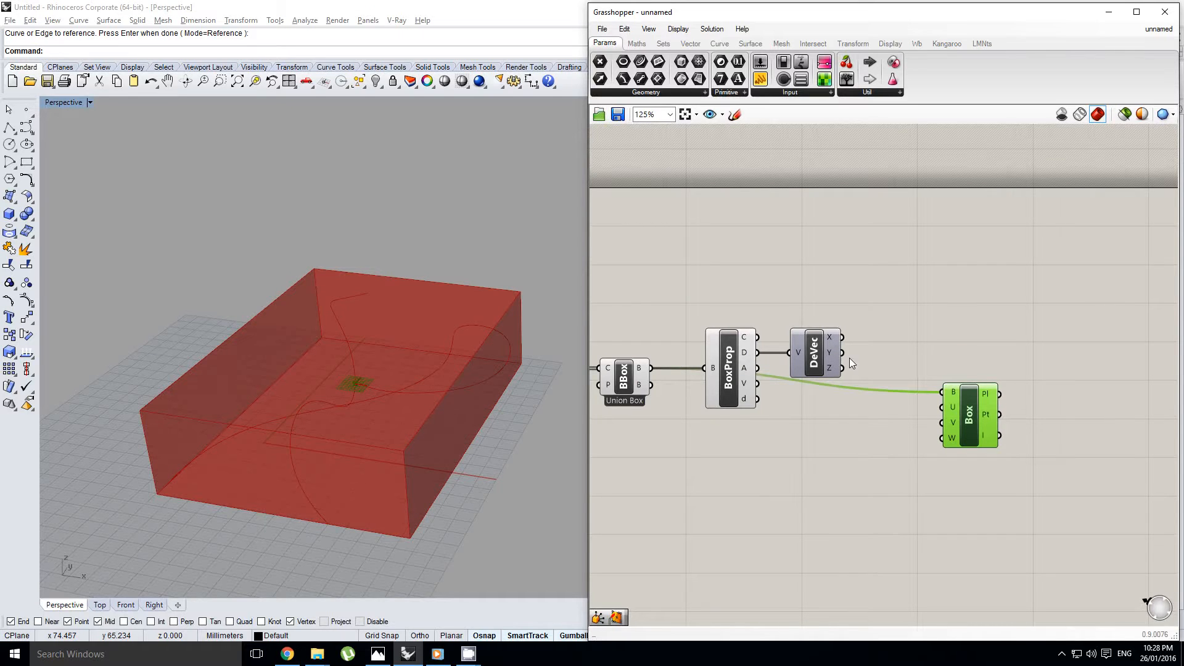
Reposition the Evaluate Box component beyond Deconstruct Vector so its incoming wire runs straight
left_click_drag(942, 417, 985, 410)
right_click_drag(894, 380, 884, 393)
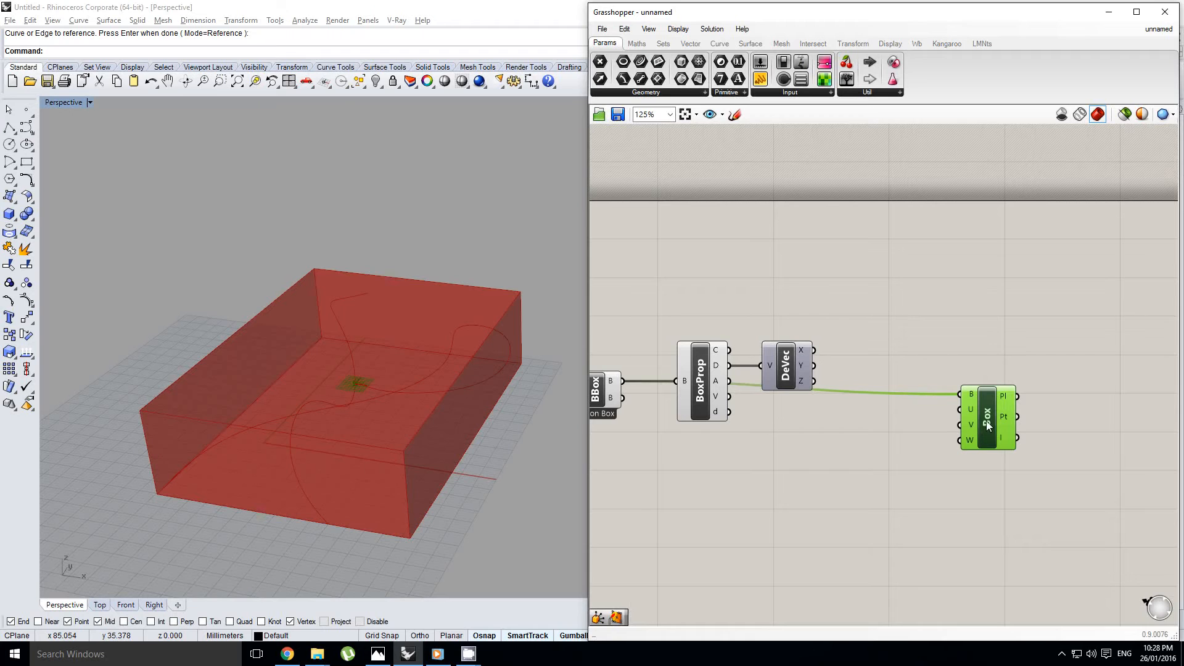
left_click_drag(986, 421, 955, 408)
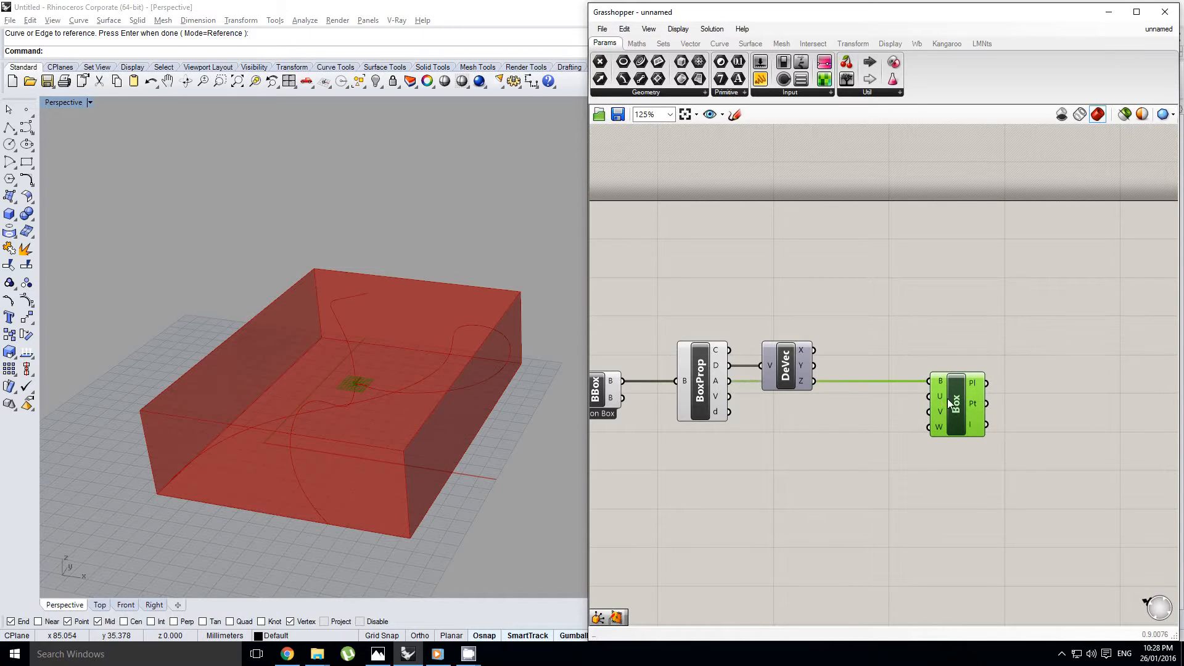
mouse_move(947, 398)
right_mouse_down()
mouse_move(906, 401)
mouse_move(931, 390)
right_mouse_up()
Examine the box, U, V and W inputs of the Evaluate Box component
scroll(906, 401, "up", 3)
scroll(878, 399, "down", 1)
scroll(938, 387, "up", 1)
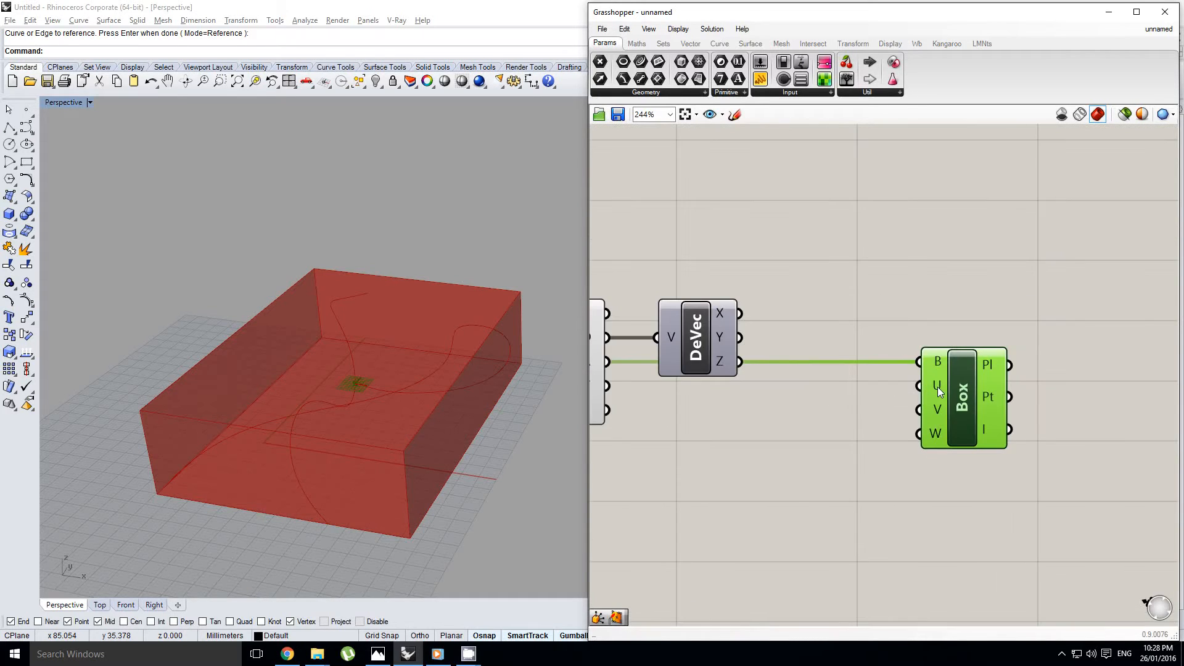
left_click_drag(893, 319, 953, 473)
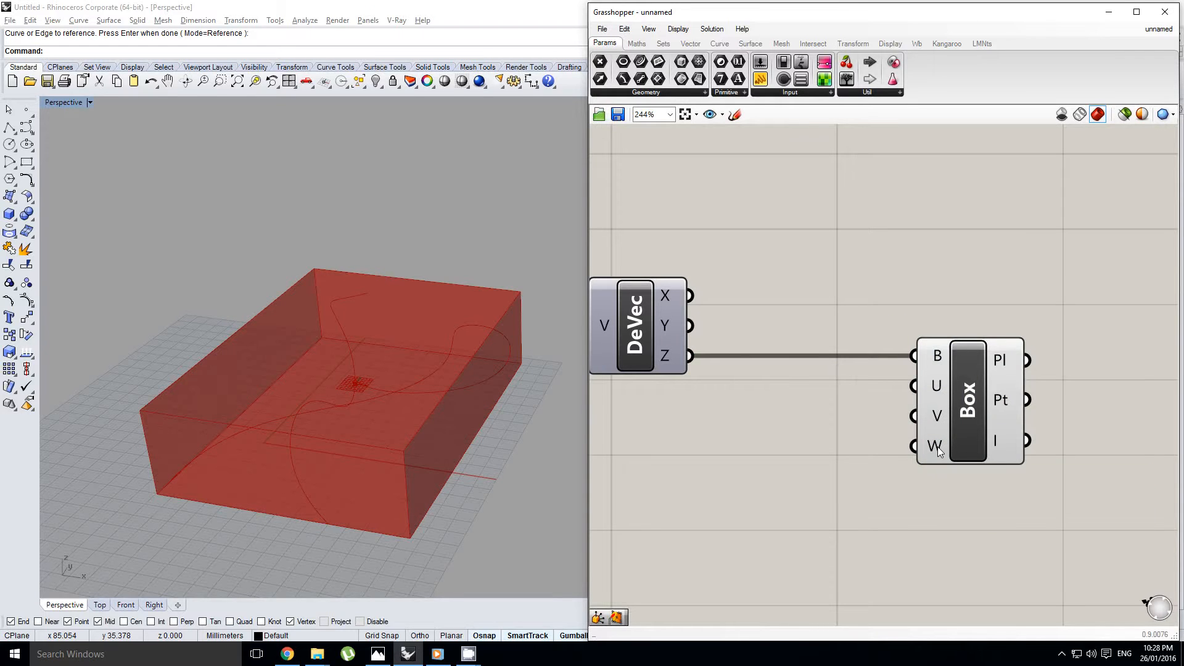
scroll(875, 405, "up", 1)
scroll(841, 385, "up", 1)
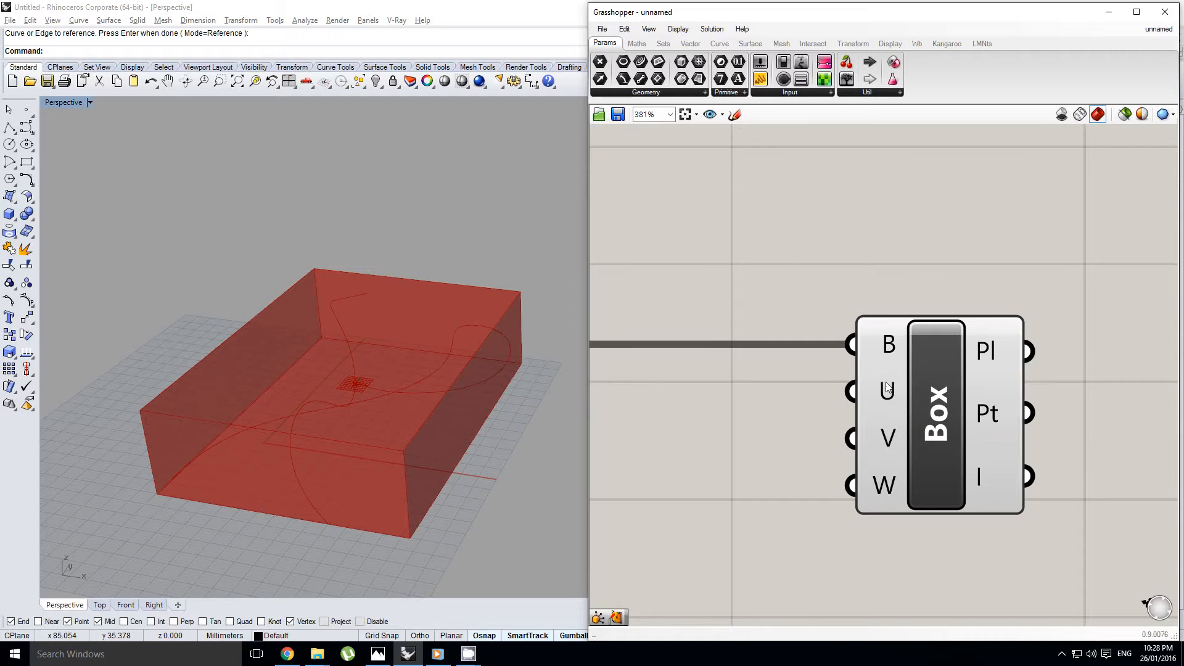
right_click(885, 355)
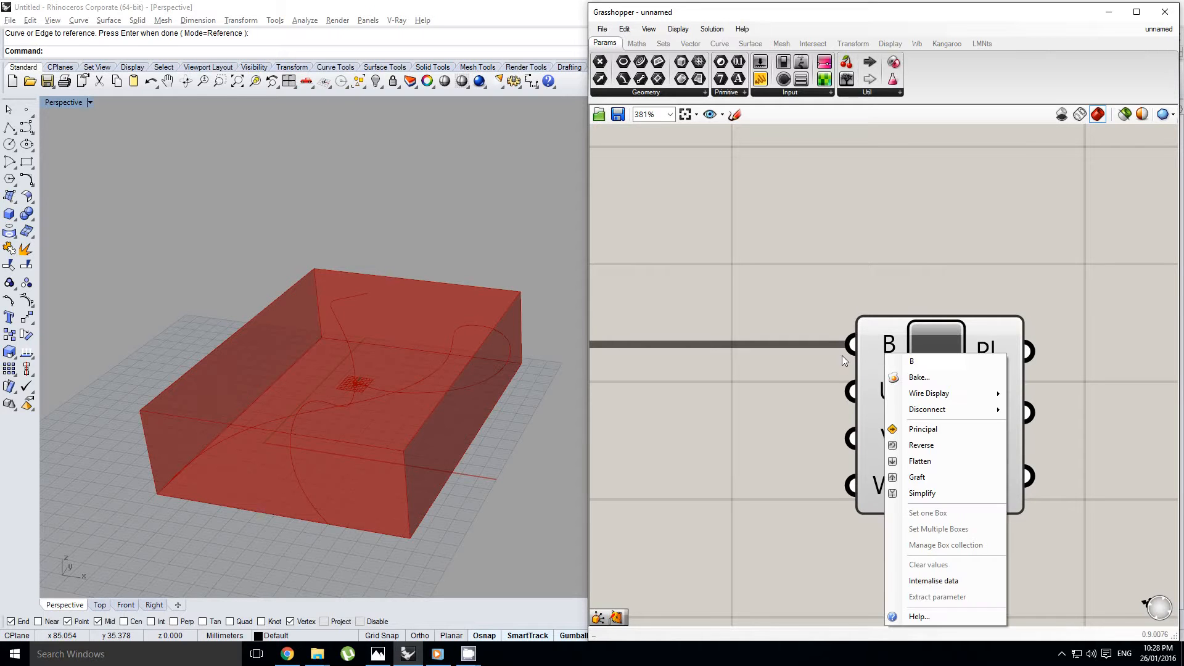
left_click(798, 404)
scroll(890, 366, "down", 3)
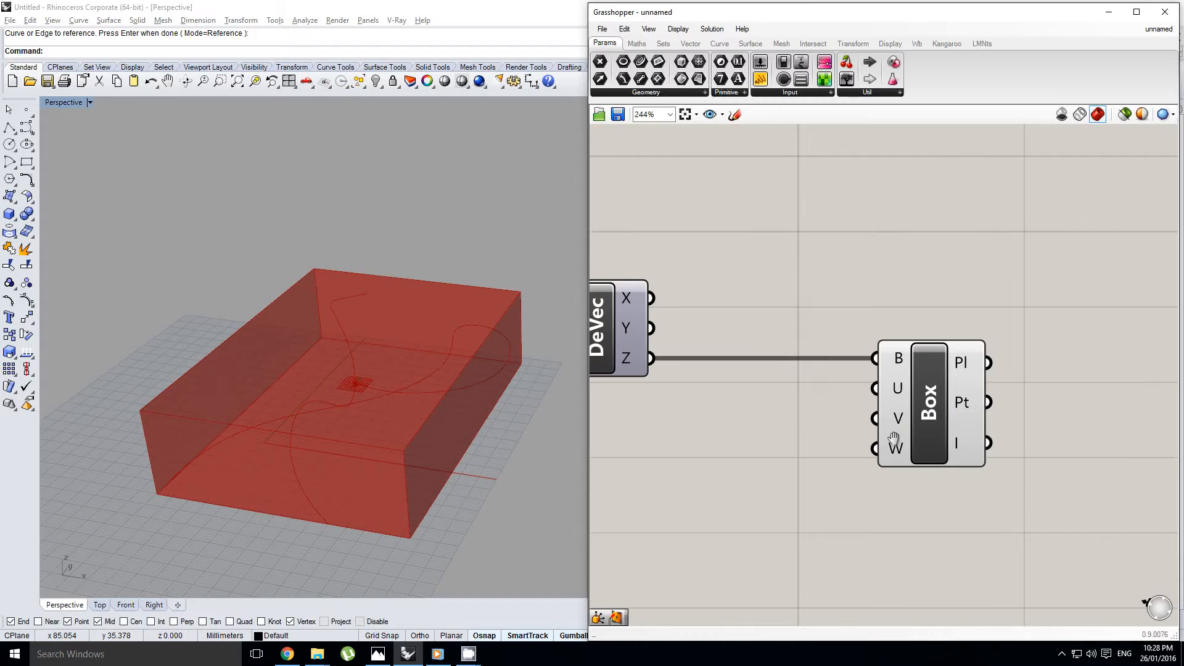
right_click_drag(894, 438, 938, 425)
scroll(959, 436, "down", 2)
right_click_drag(865, 417, 960, 406)
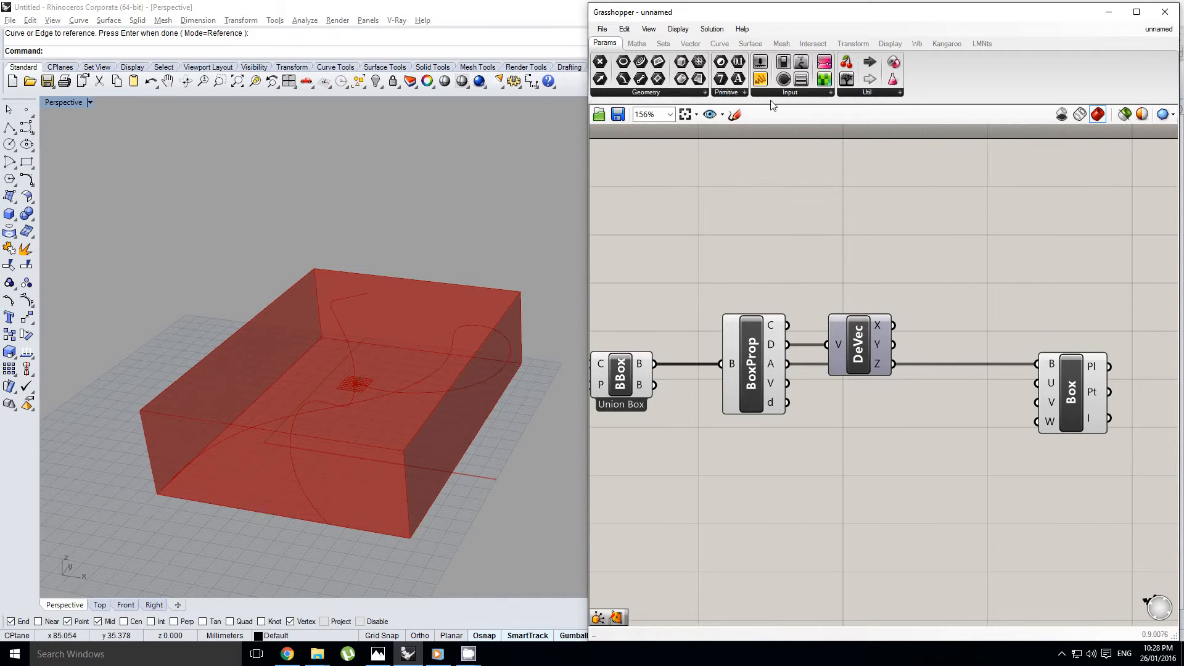
Examine the Deconstruct Vector outputs against the union box and the evaluated plane in the Rhino viewport
right_click_drag(754, 141, 775, 143)
right_click_drag(838, 260, 872, 267)
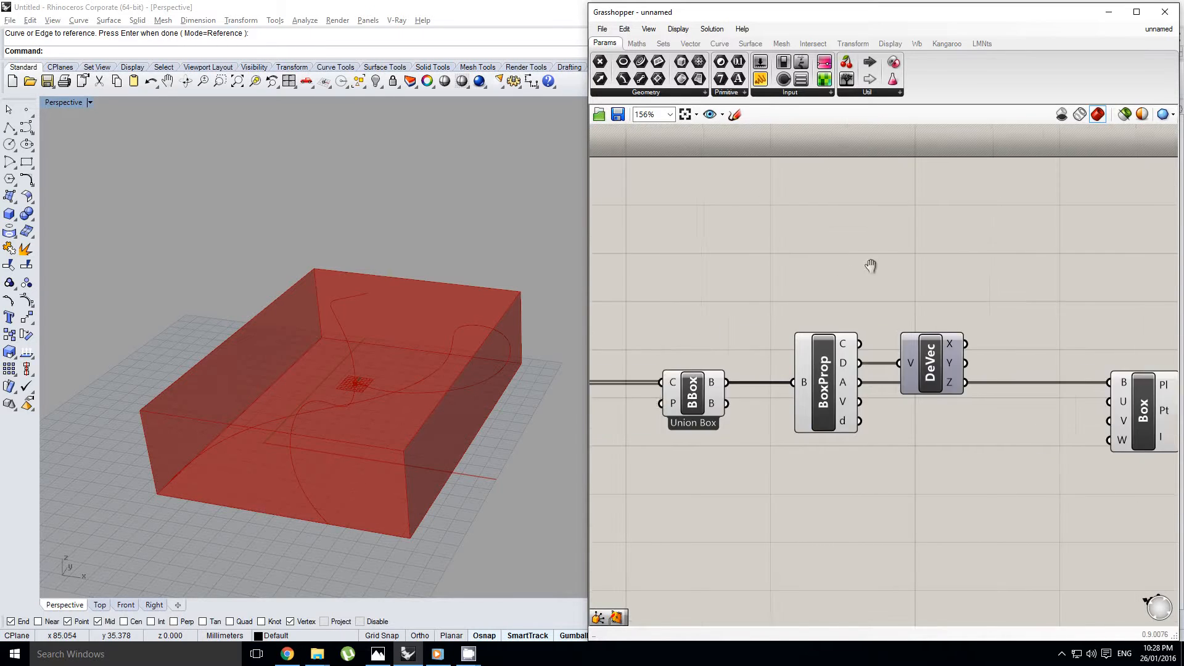
scroll(872, 312, "down", 1)
double_click(943, 290)
right_click_drag(932, 299, 849, 316)
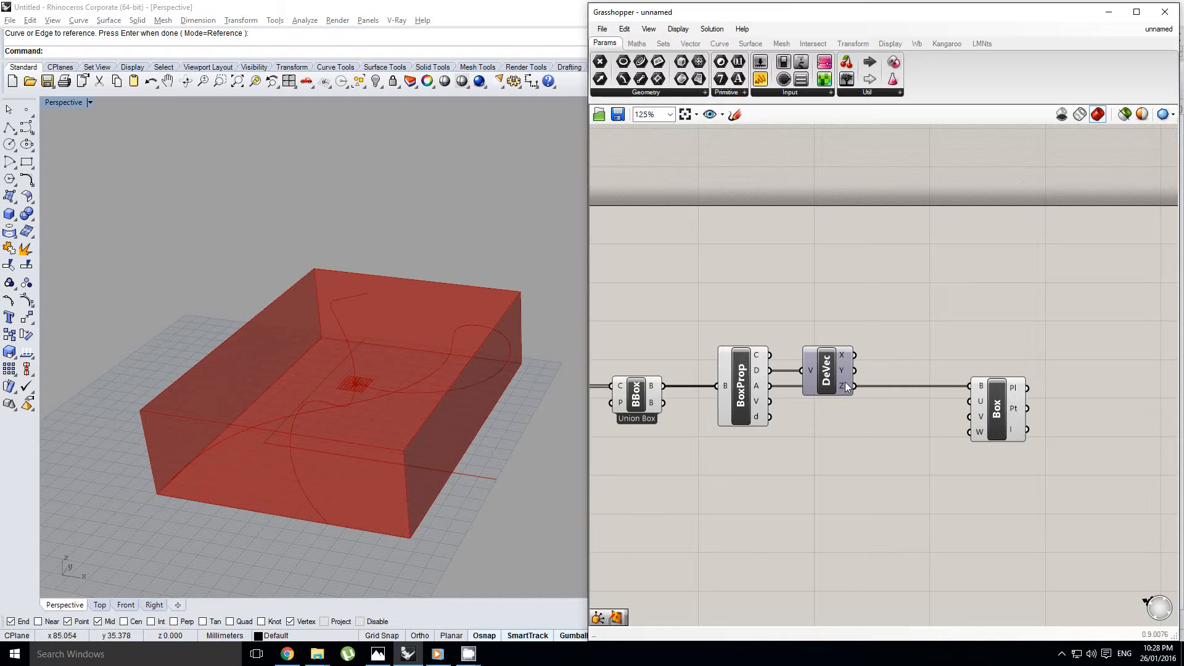
mouse_move(843, 386)
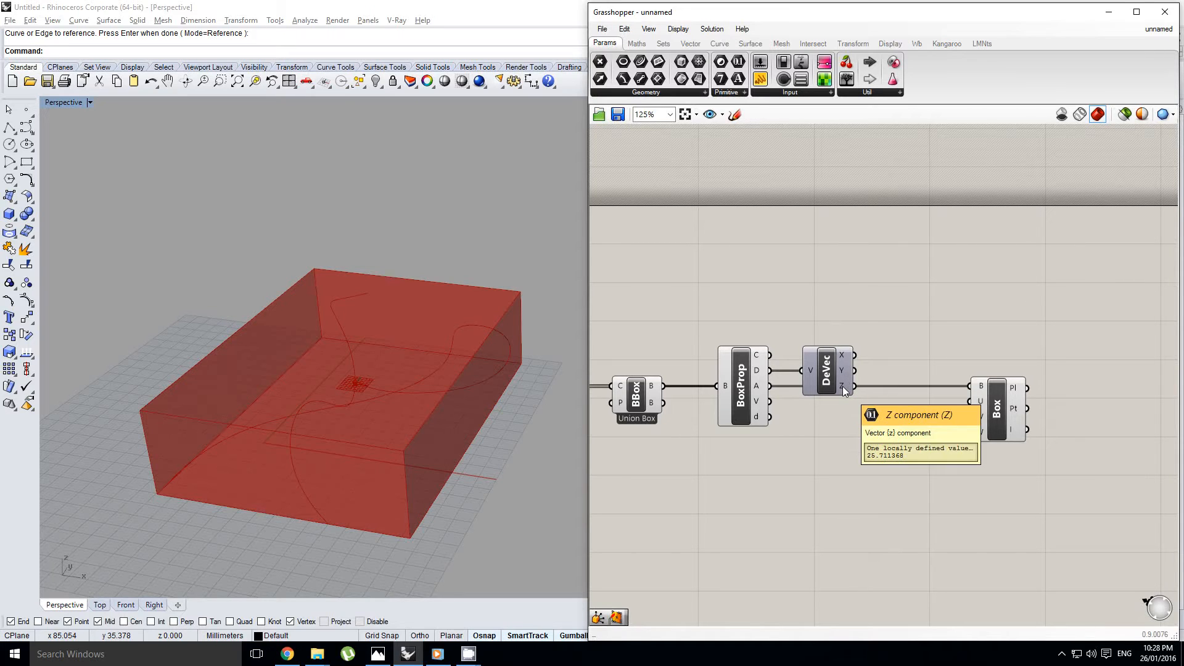
right_click_drag(879, 341, 851, 357)
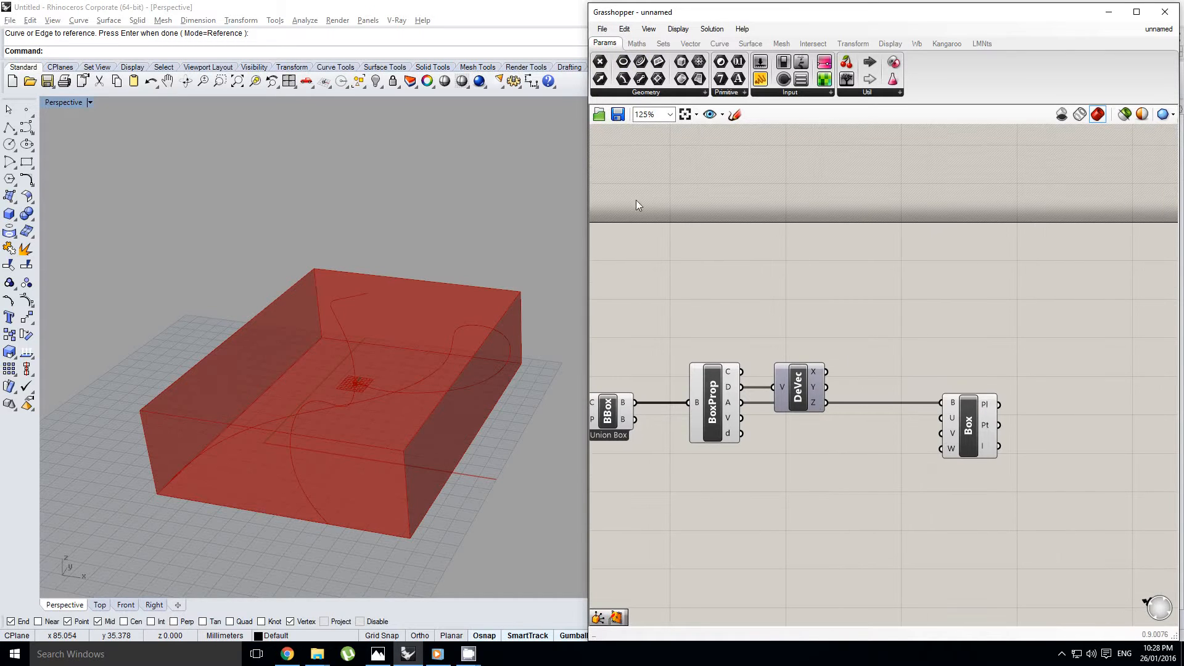
right_click_drag(477, 296, 440, 306)
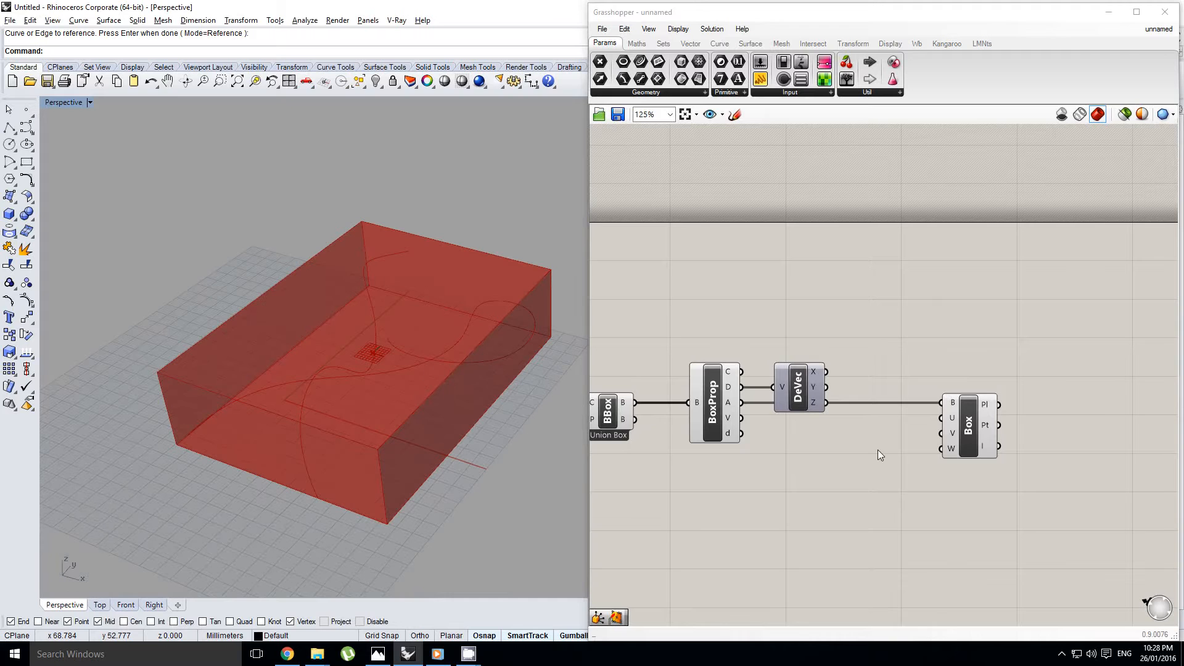
right_click_drag(890, 442, 874, 452)
left_click(997, 433)
left_click(950, 447)
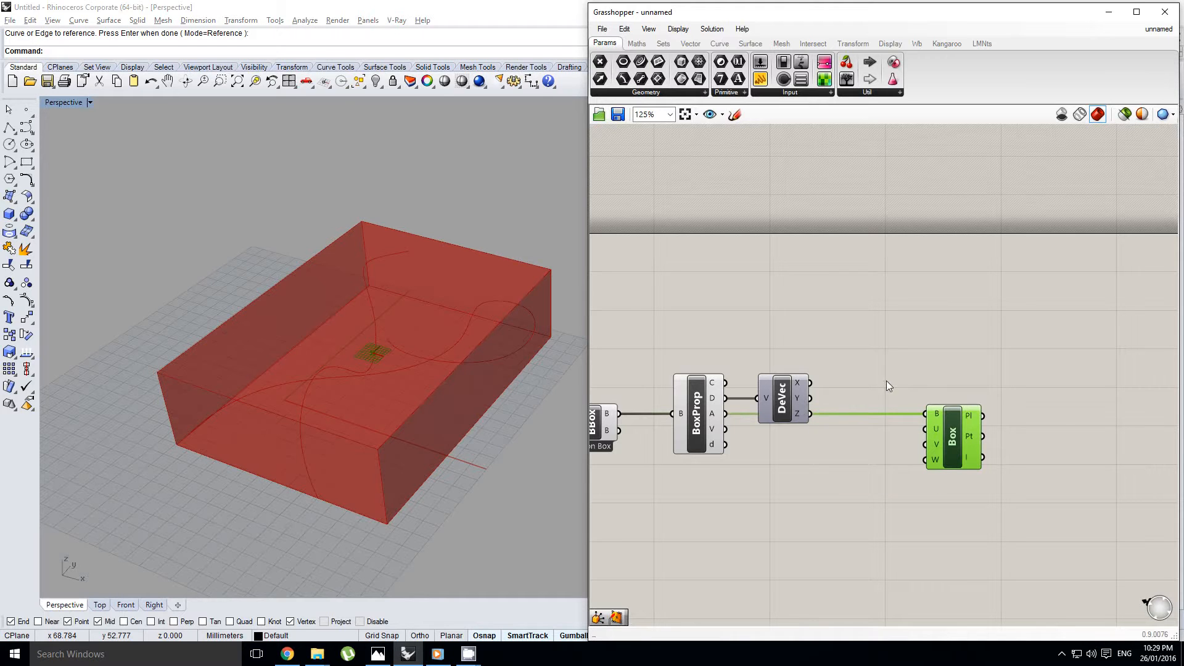
left_click(871, 345)
right_click_drag(413, 402, 417, 391)
scroll(418, 390, "up", 2)
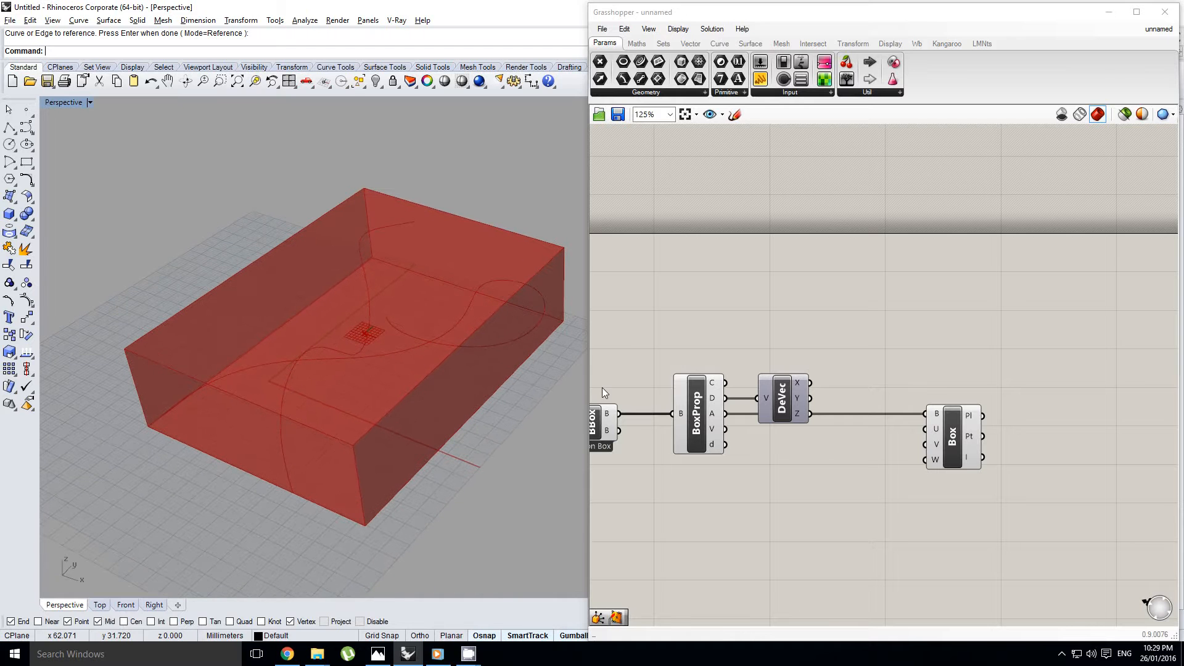
Add a Multiplication component and connect the Deconstruct Vector X output to its A input
left_click(637, 43)
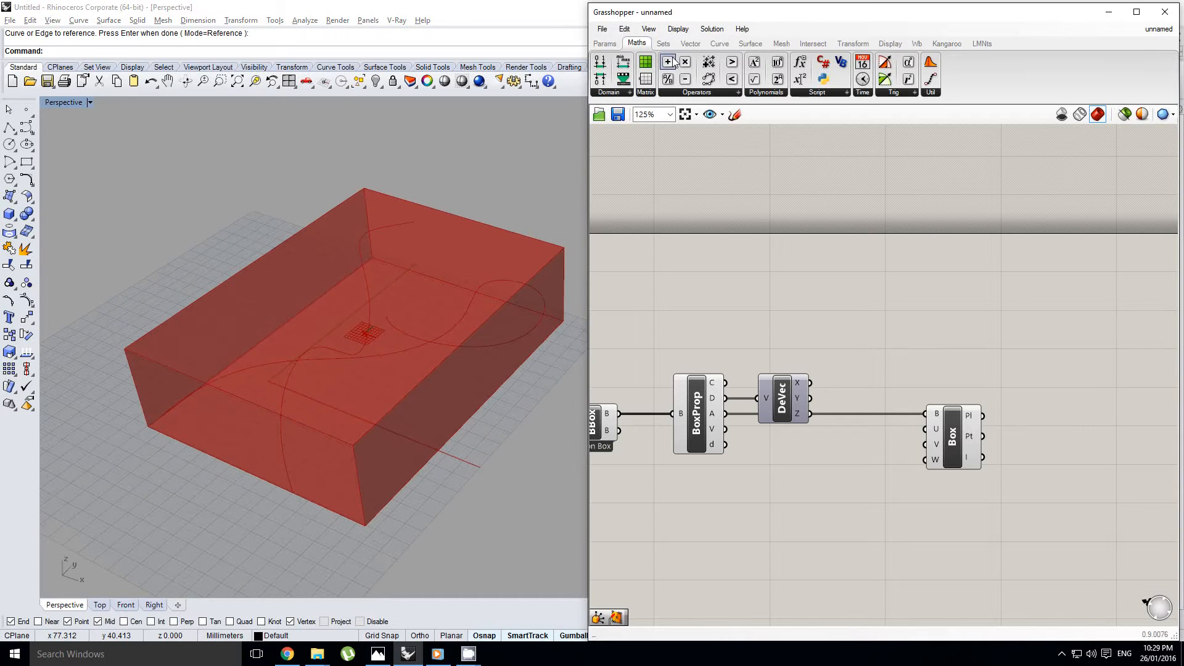
left_click(684, 62)
left_click(875, 347)
scroll(911, 382, "up", 3)
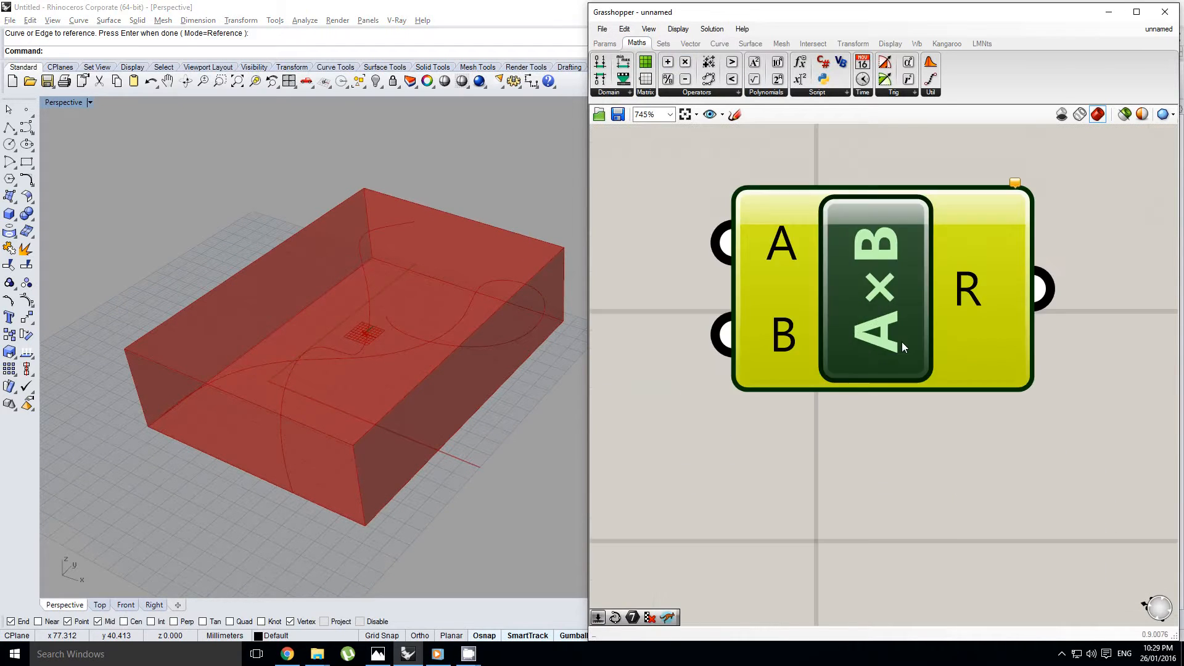
scroll(902, 342, "down", 5)
scroll(944, 350, "up", 1)
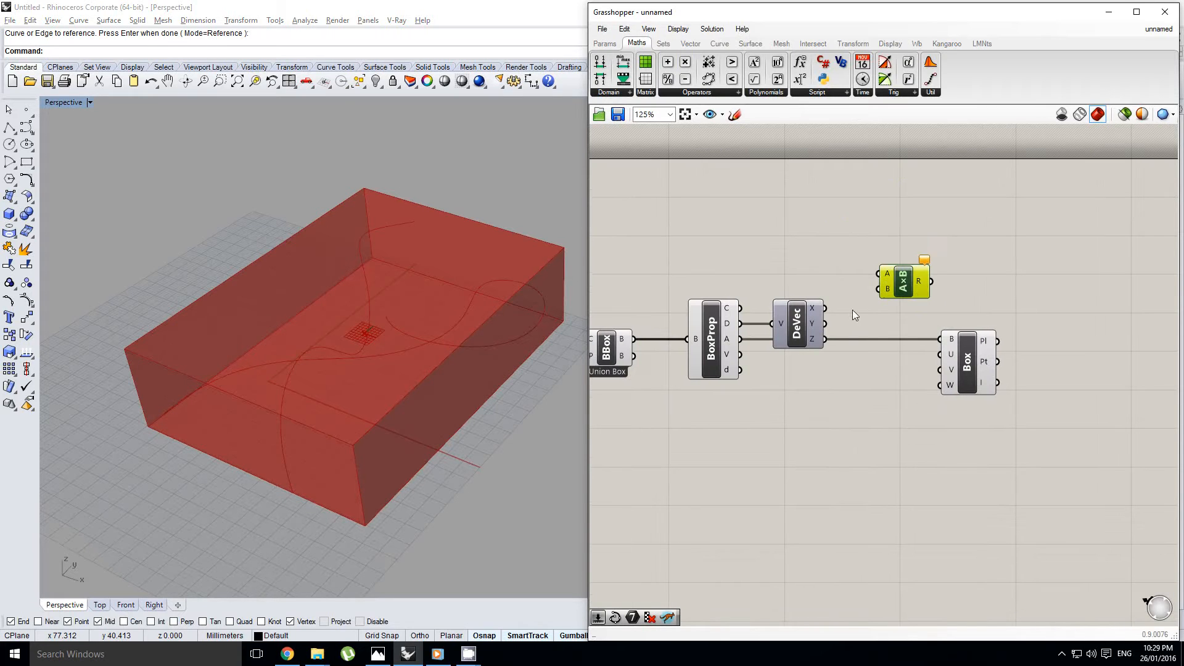
left_click_drag(825, 308, 901, 325)
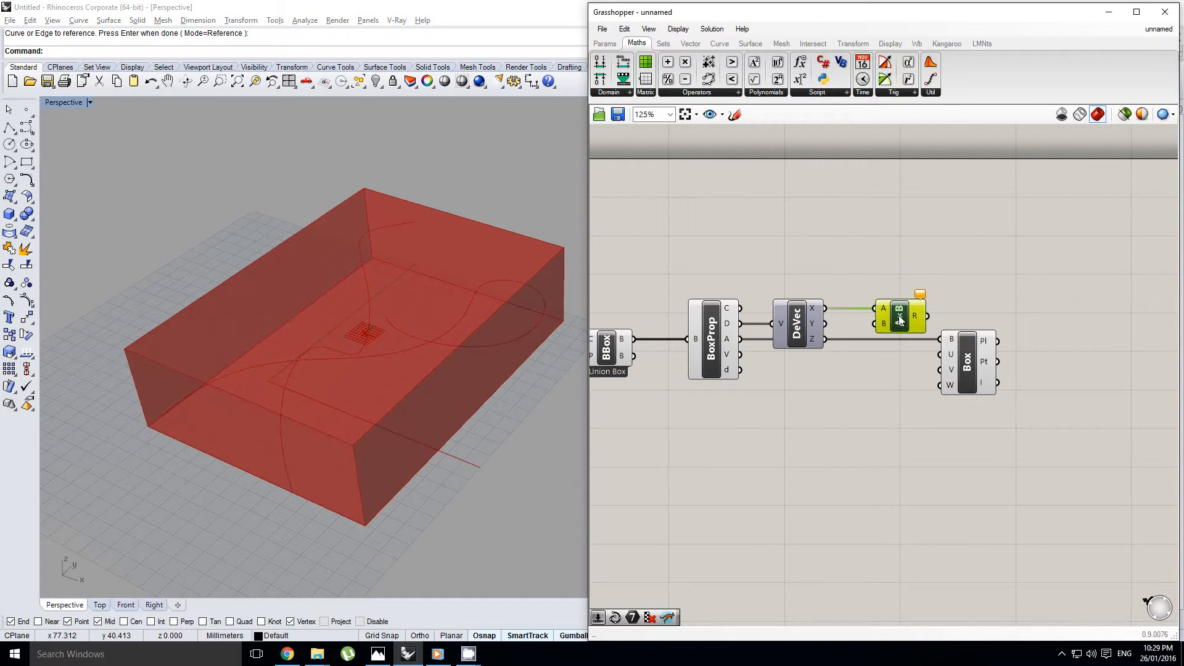
Add a number slider with the value 0.250 and connect it to the Multiplication component's B input
left_click(604, 43)
left_click_drag(760, 79, 873, 323)
right_click_drag(943, 348, 886, 321)
Move the Evaluate Box component farther away to make room beside the Multiplication component
left_click(908, 339, "shift")
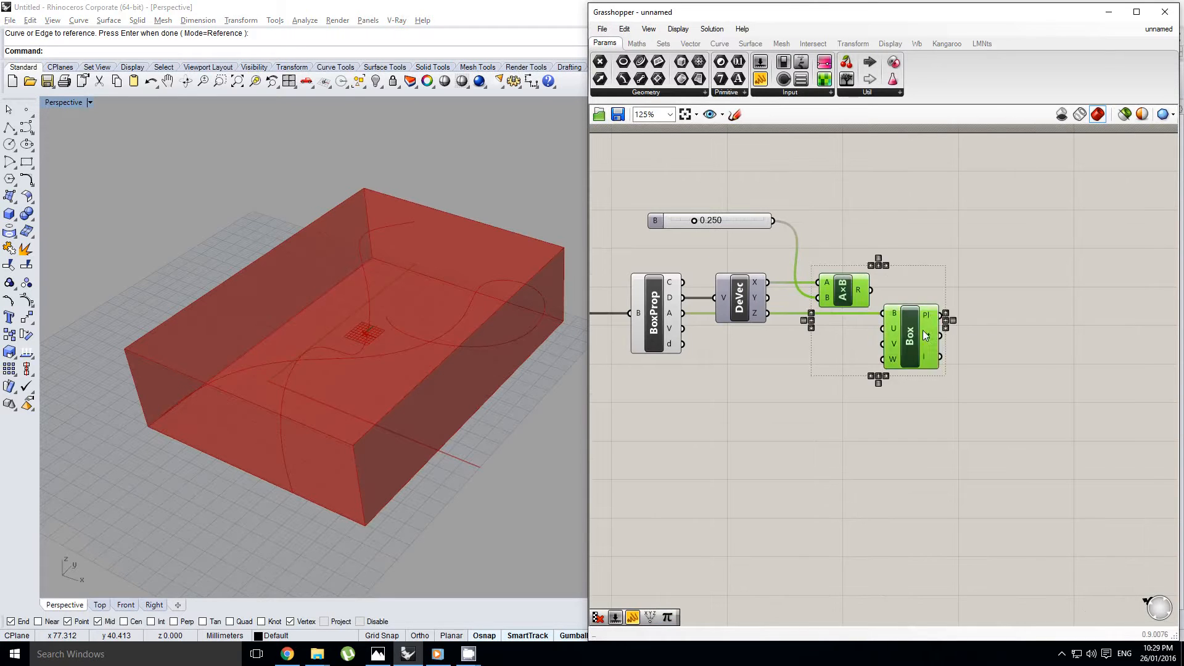
left_click_drag(909, 339, 1020, 339)
left_click(962, 341)
Duplicate the Multiplication component twice, multiplying the vector's Y and Z components by the same slider, and stack the copies below the first
left_click_drag(959, 291, 889, 368)
left_click_drag(768, 299, 850, 365)
left_click_drag(864, 356, 863, 356)
right_click_drag(899, 340, 865, 346)
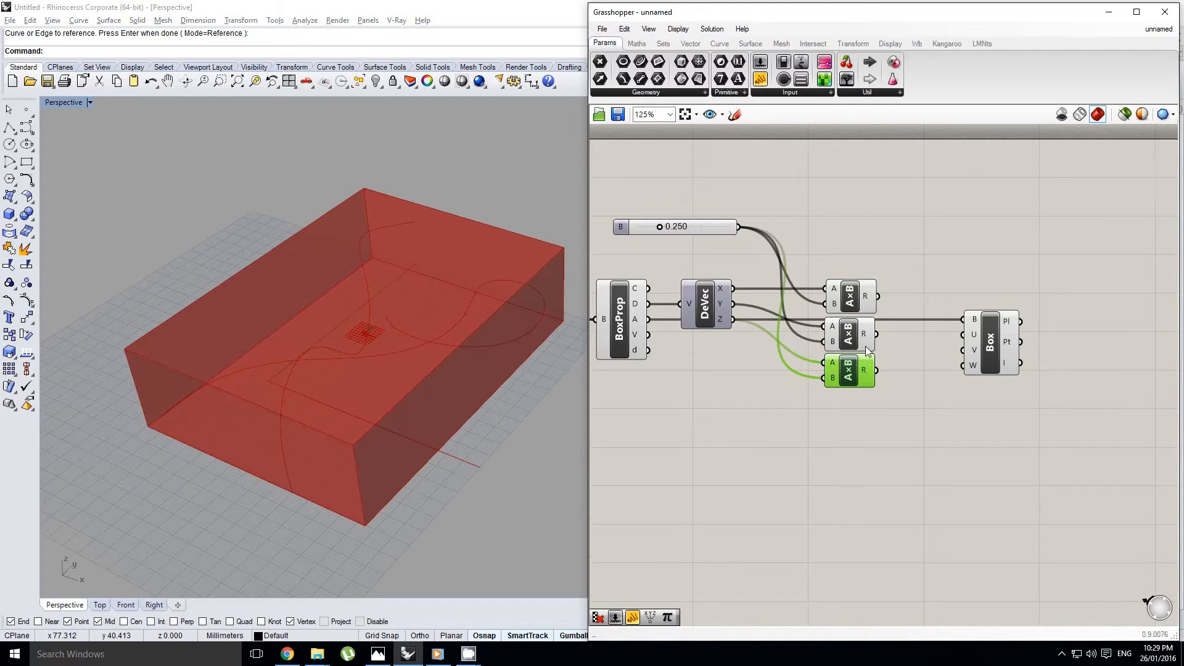
left_click_drag(911, 396, 862, 276)
left_click(854, 269)
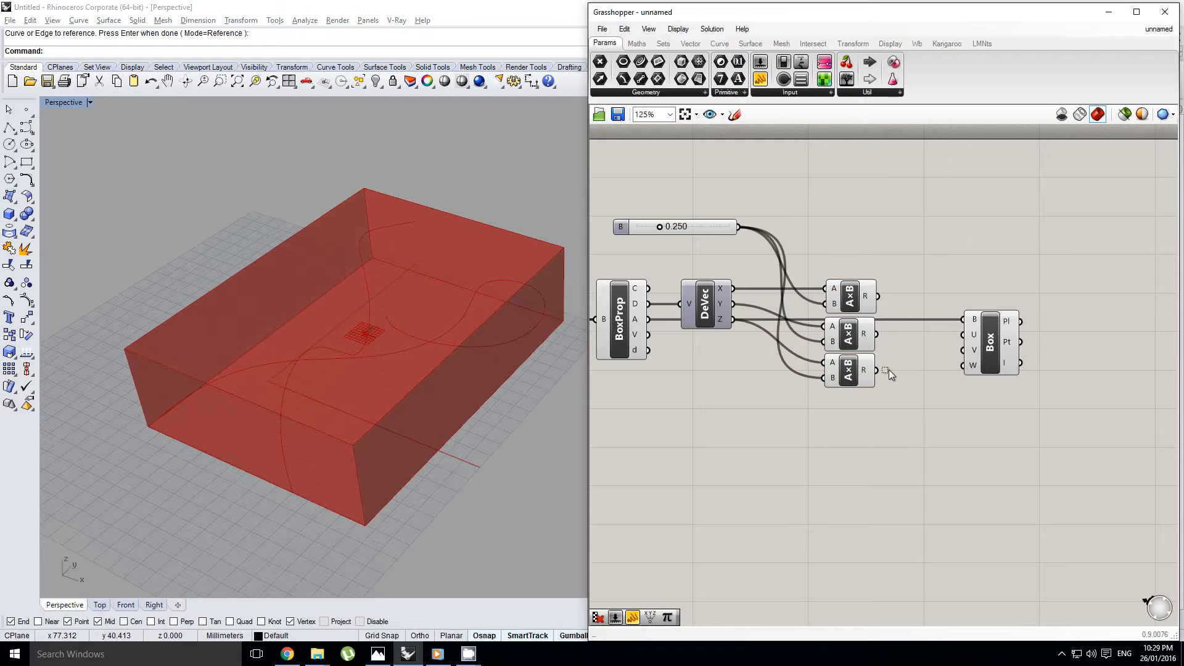
Add a Panel and connect the results of all three Multiplication components to it, leaving space between them
left_click_drag(889, 370, 854, 277)
right_click_drag(843, 196, 819, 201)
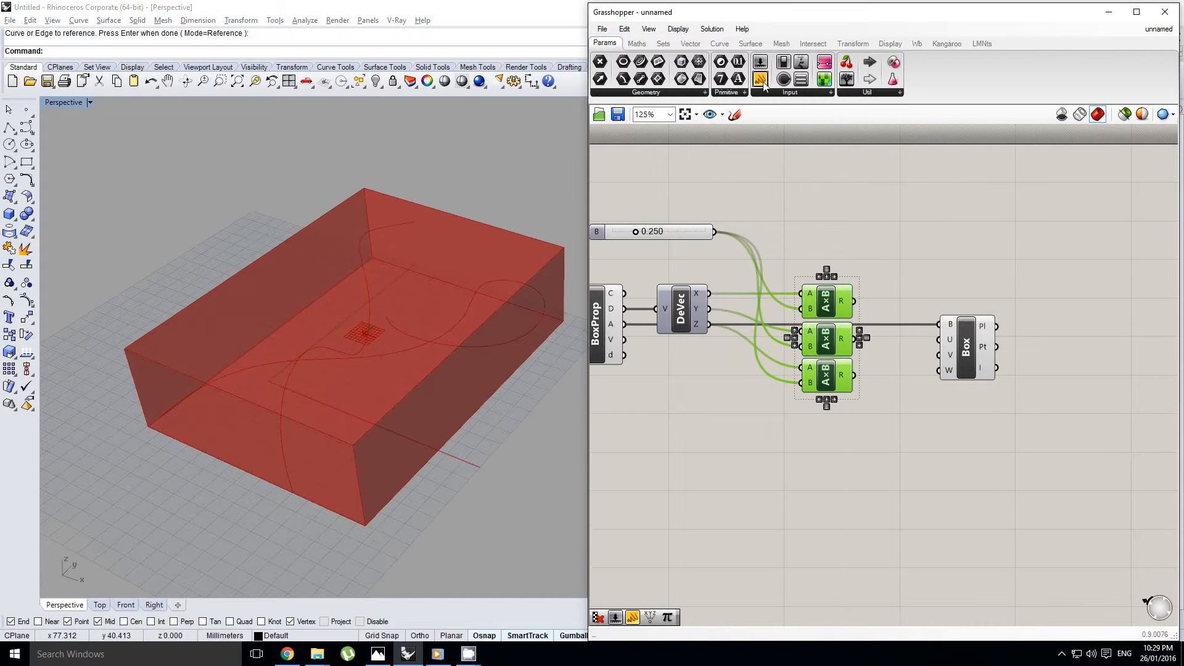
left_click(964, 220)
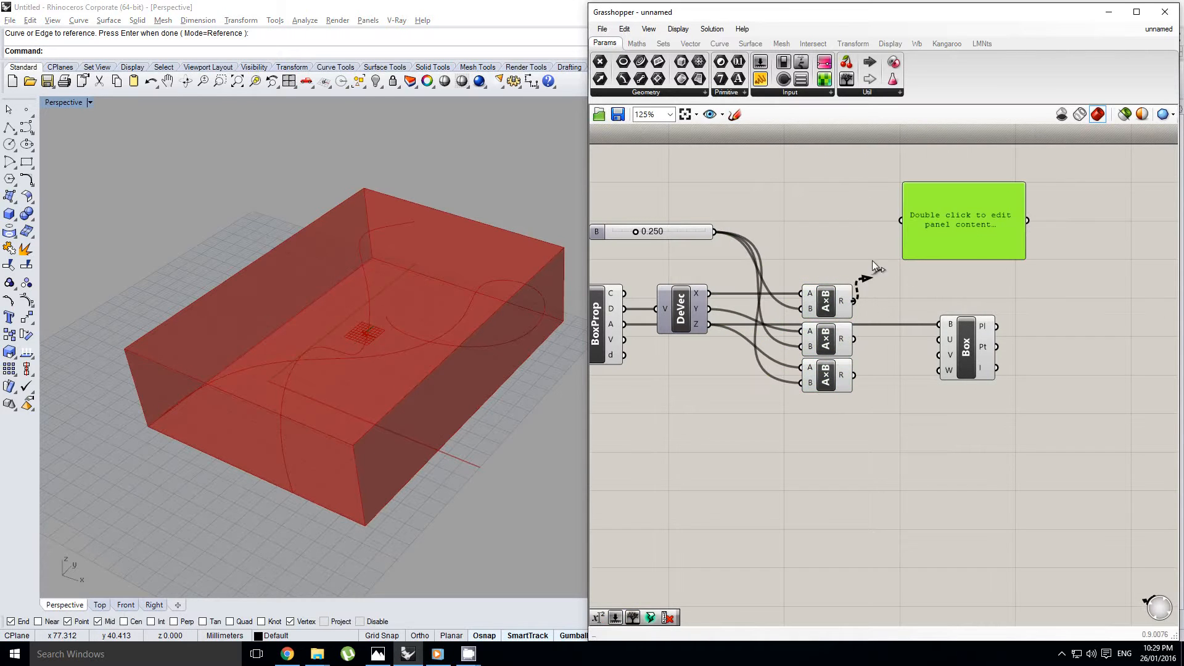
left_click_drag(872, 260, 902, 221)
left_click_drag(864, 333, 901, 220, "shift")
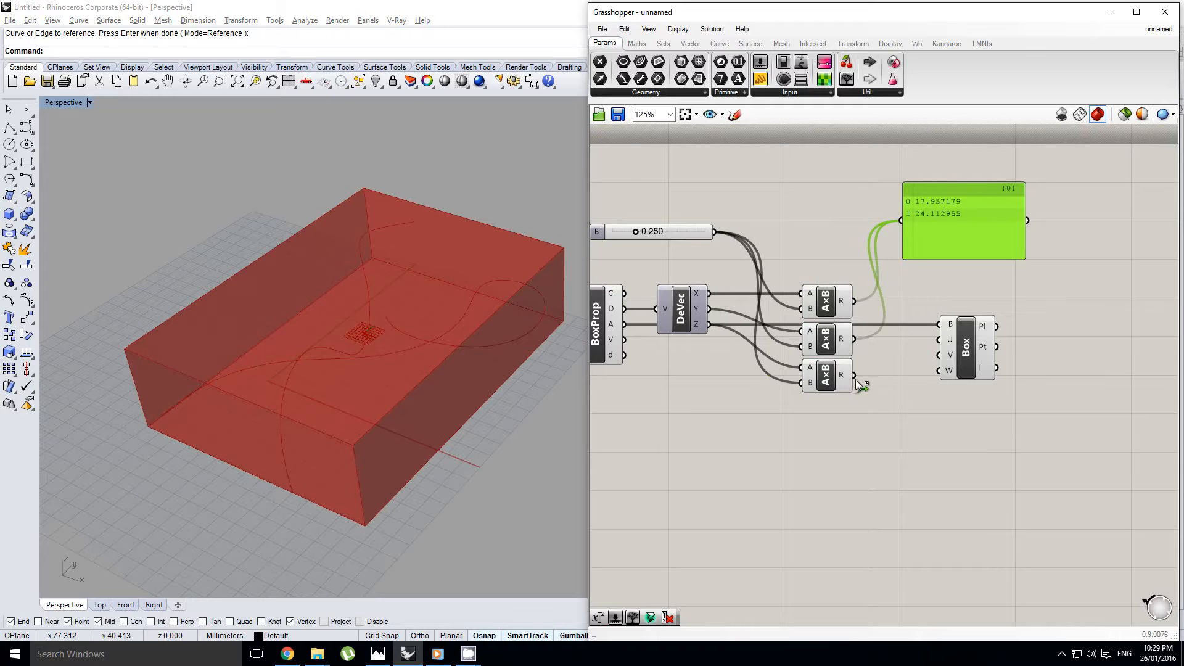
left_click_drag(857, 380, 901, 220, "shift")
right_click_drag(946, 239, 920, 254)
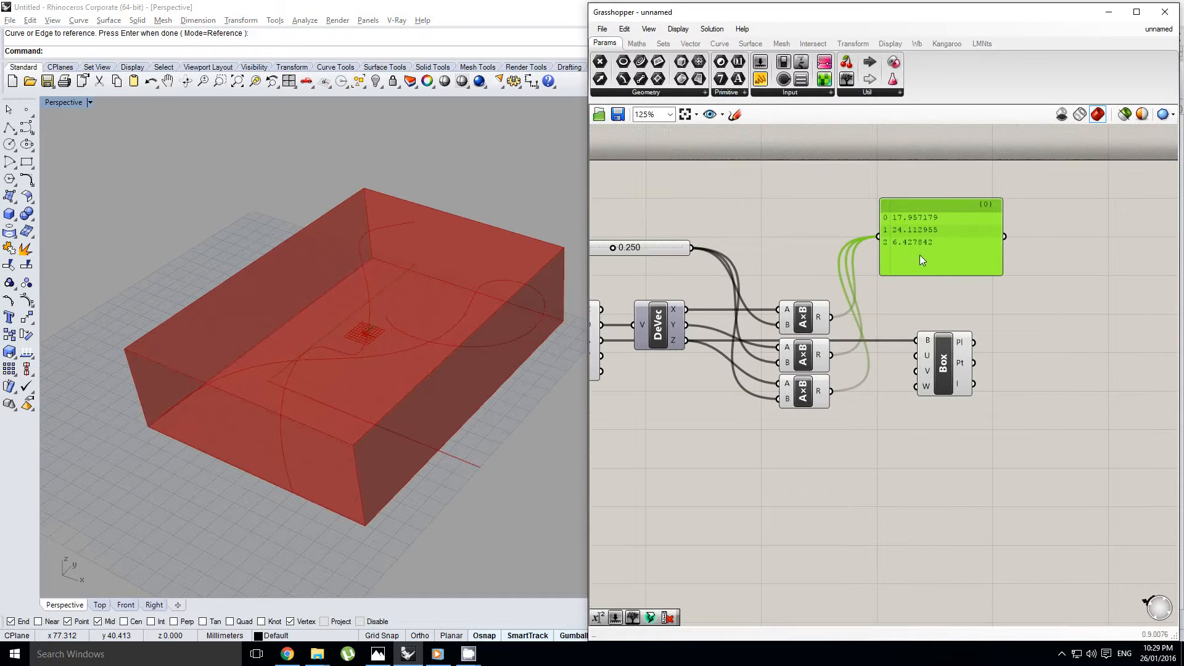
left_click_drag(919, 254, 1016, 260)
Add an Integer parameter and connect the result of the X Multiplication component to it
double_click(909, 280)
type("int")
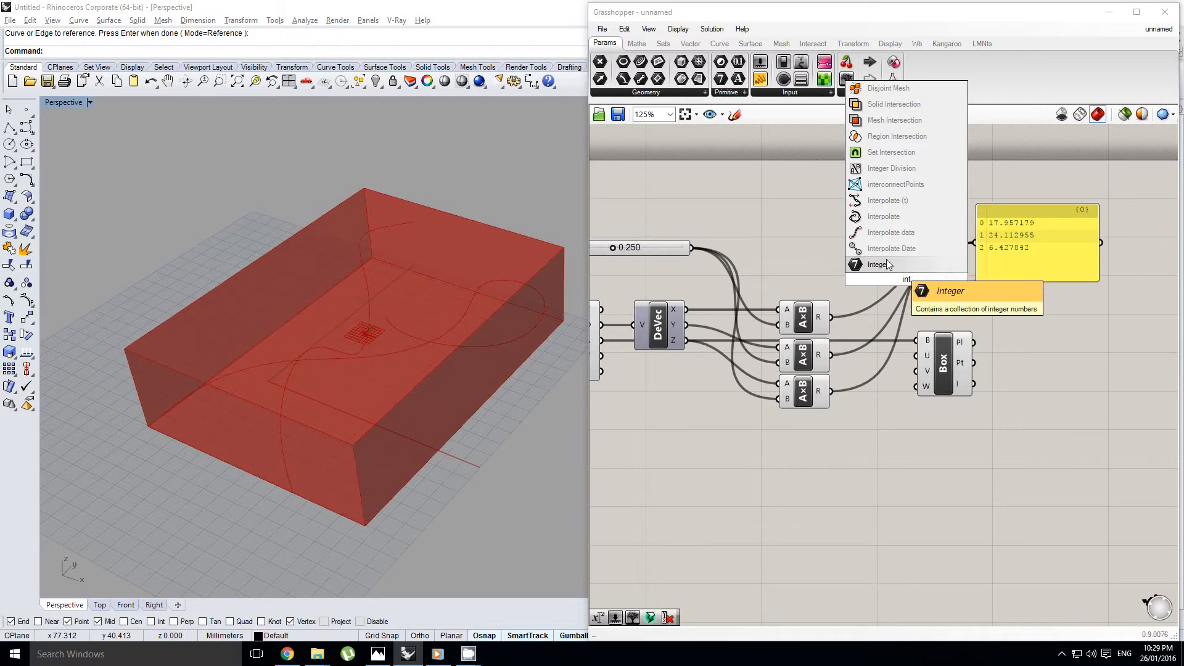
left_click(894, 264)
left_click_drag(910, 287, 877, 285)
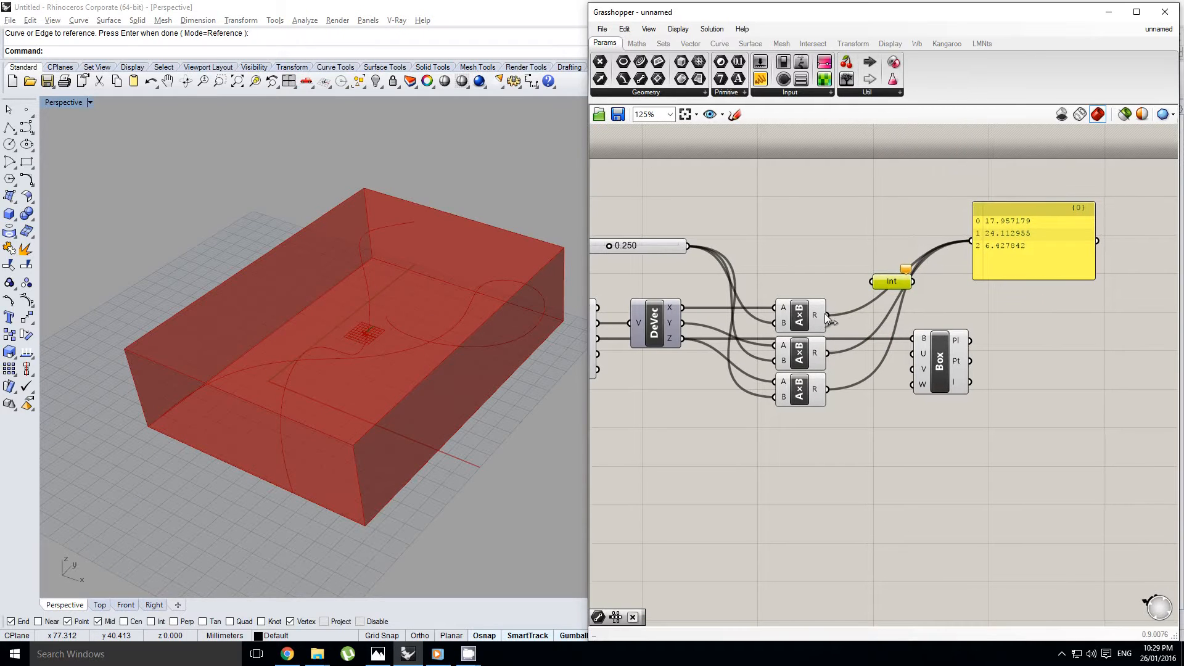
left_click_drag(827, 317, 876, 283)
Move the Evaluate Box component farther away and add Integer parameters for the Y and Z Multiplication results, aligning all three in a column
left_click_drag(941, 340, 1019, 339)
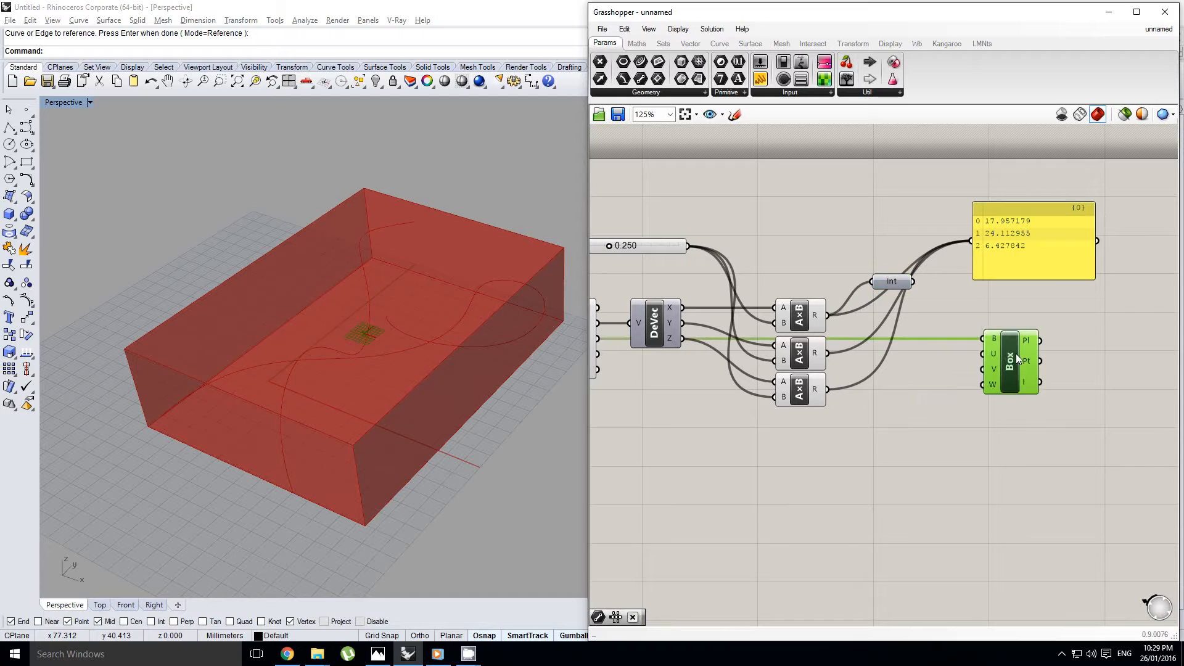
left_click_drag(892, 281, 893, 339, "alt")
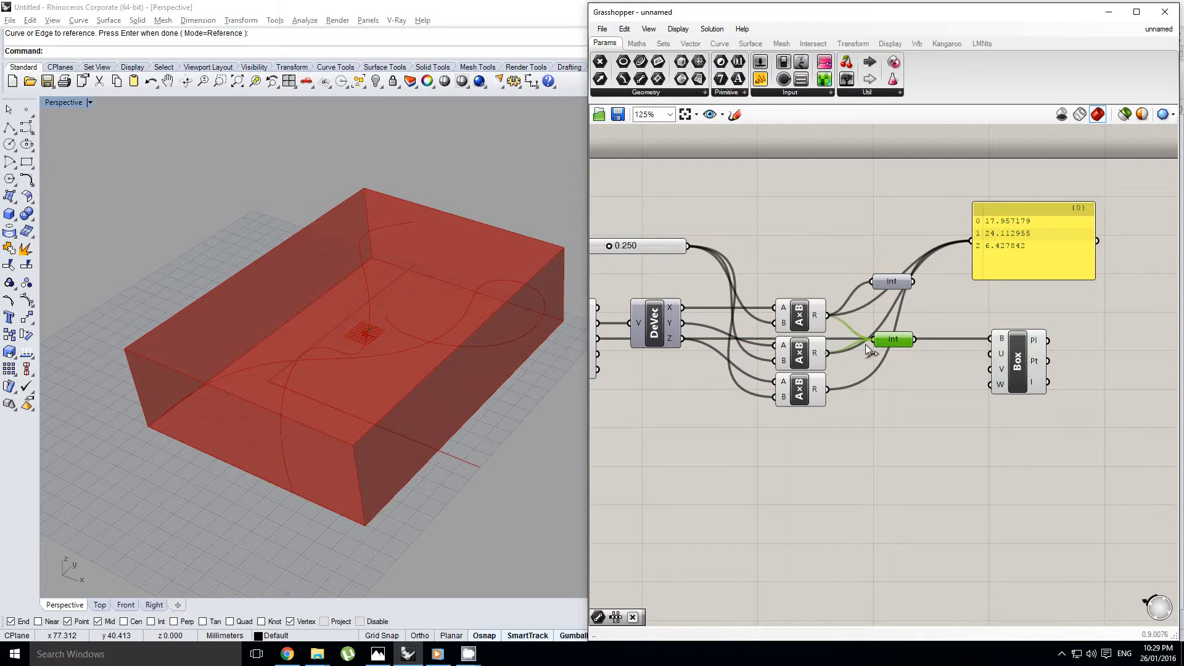
left_click_drag(887, 282, 886, 317)
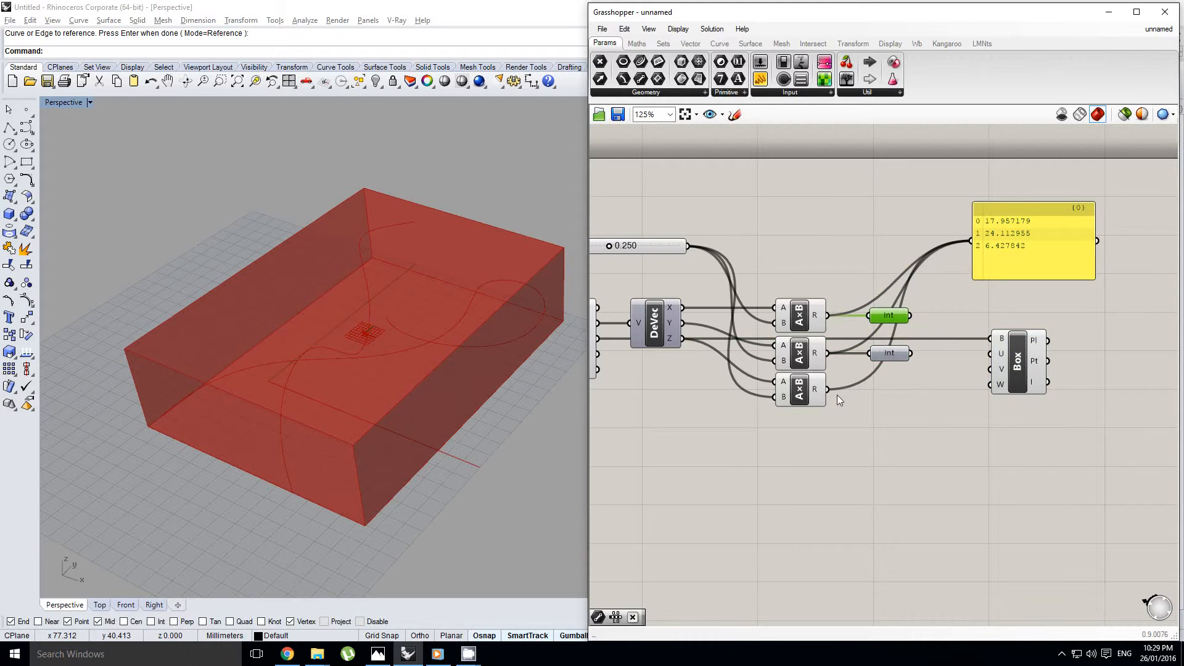
left_click_drag(876, 358, 890, 393, "alt")
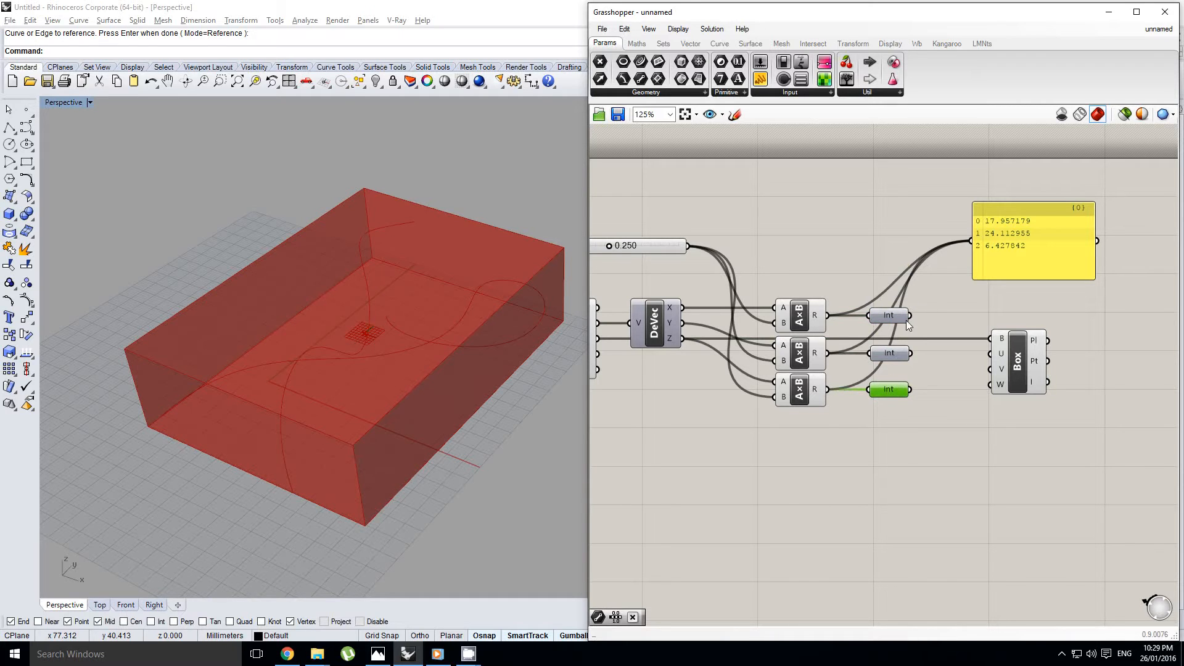
Feed the Panel from the three Integer parameters in place of the Multiplication results
left_click_drag(960, 247, 968, 243, "shift")
left_click_drag(912, 315, 972, 242)
left_click_drag(915, 352, 971, 240, "shift")
left_click_drag(911, 389, 972, 241, "shift")
right_click_drag(971, 241, 1005, 254)
Set the shared multiplier slider to 0.170
scroll(785, 273, "up", 1)
left_click_drag(703, 268, 674, 265)
right_click_drag(988, 311, 860, 302)
scroll(860, 302, "down", 1)
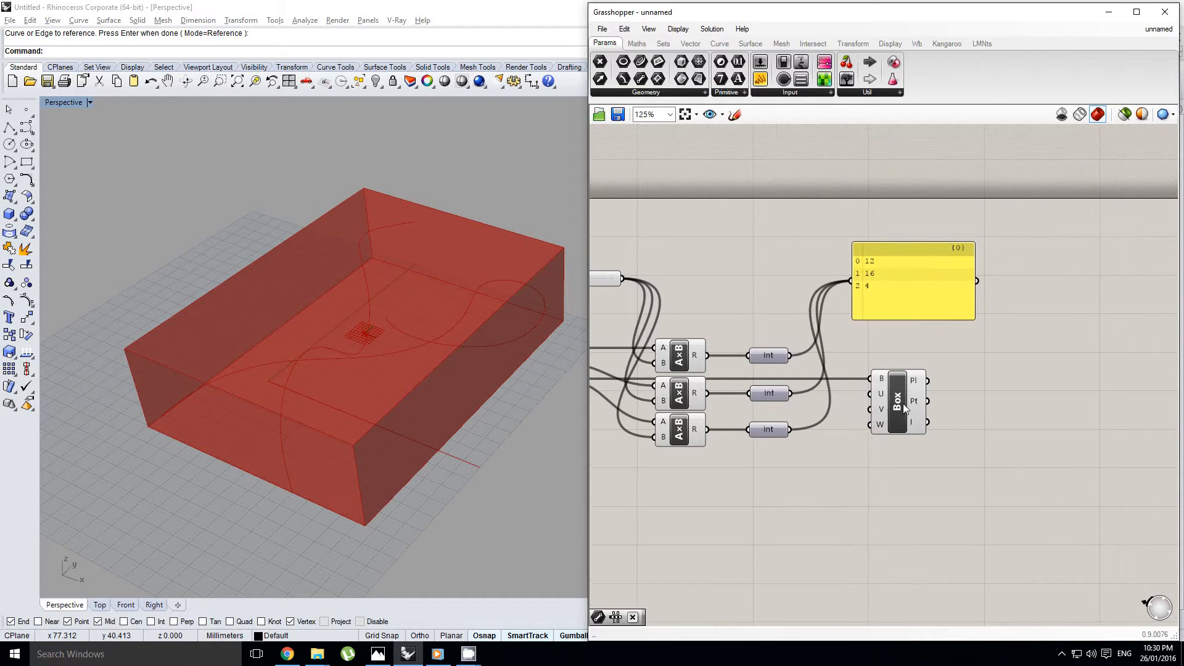
Move the Evaluate Box component farther from the Integer parameters and add a Range component below the Panel
left_click_drag(903, 403, 992, 402)
left_click(846, 346)
double_click(846, 346)
type("range")
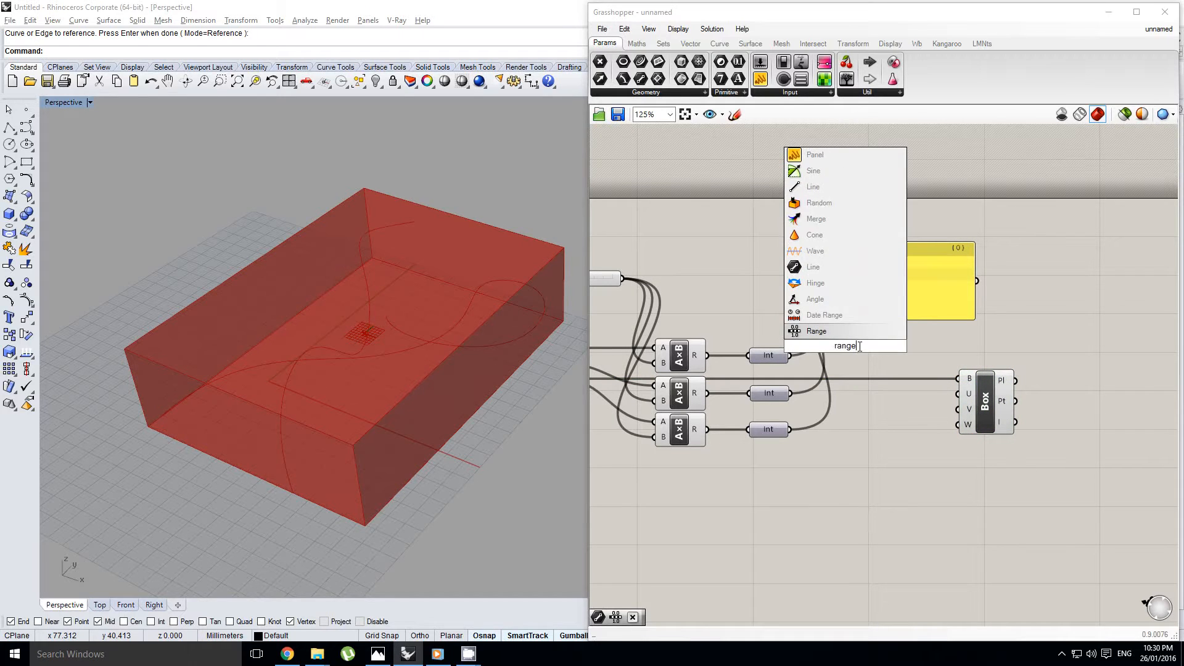
key("Return")
left_click_drag(849, 327, 901, 332)
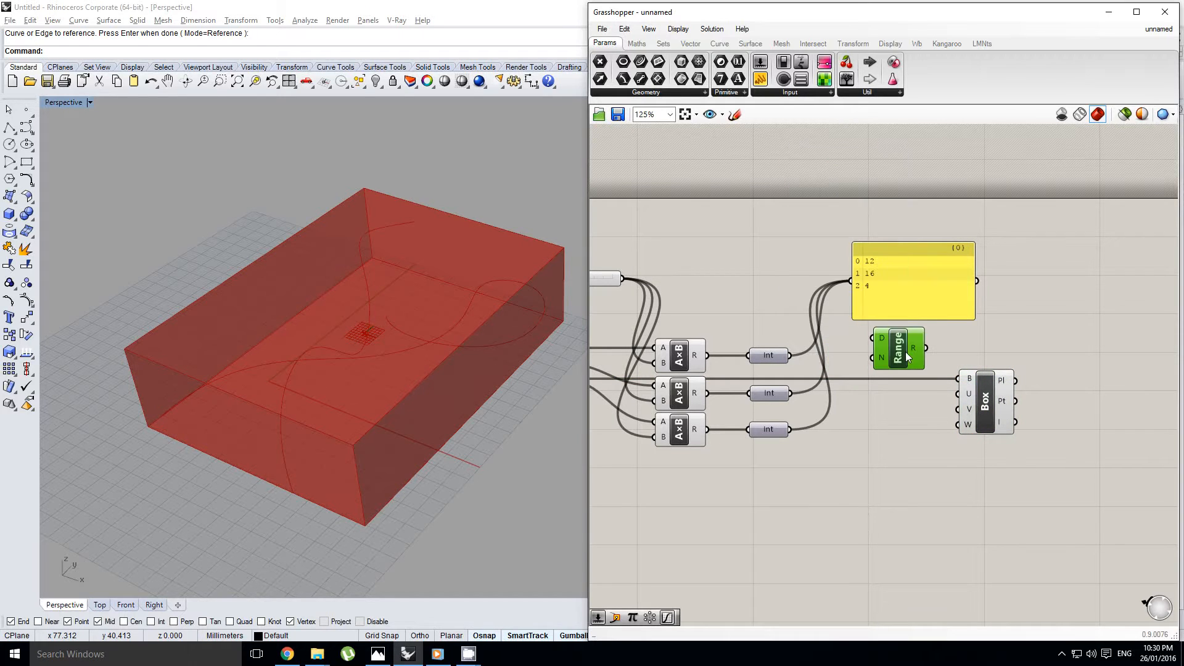
scroll(891, 341, "up", 1)
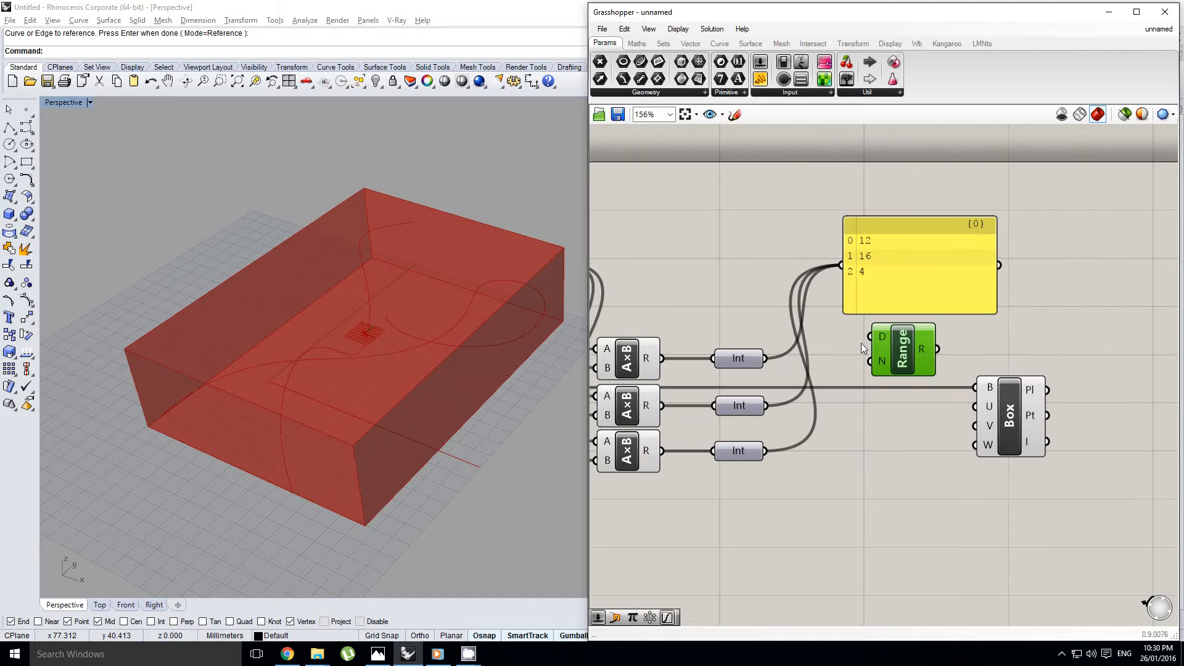
right_click(861, 343)
left_click(797, 364)
right_click_drag(824, 350, 808, 352)
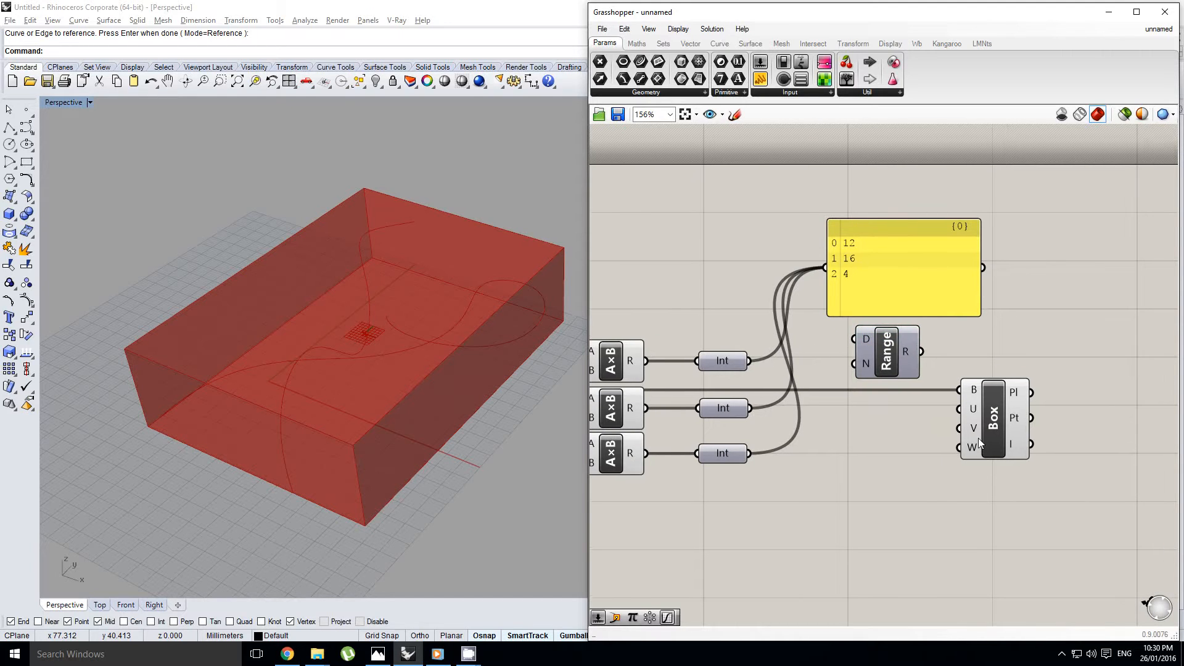
Connect the X Integer to the Range's step count, then duplicate the Range twice below and feed the copies from the Y and Z Integers
left_click_drag(750, 361, 854, 364)
left_click(894, 359)
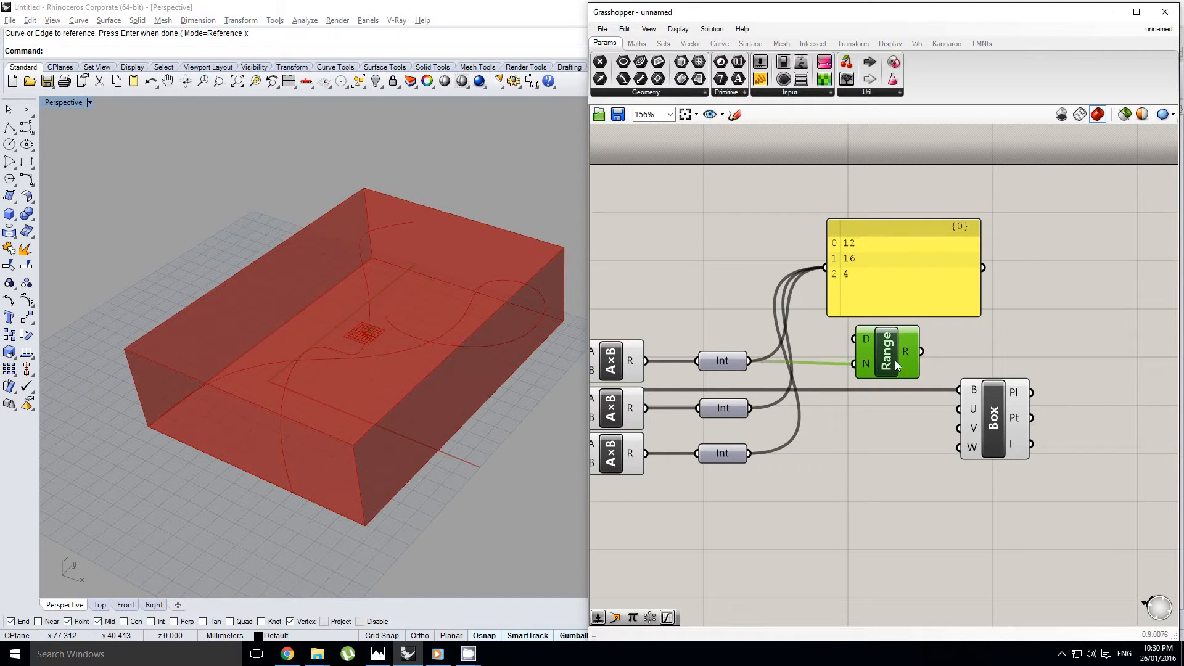
left_click_drag(884, 427, 881, 417, "alt")
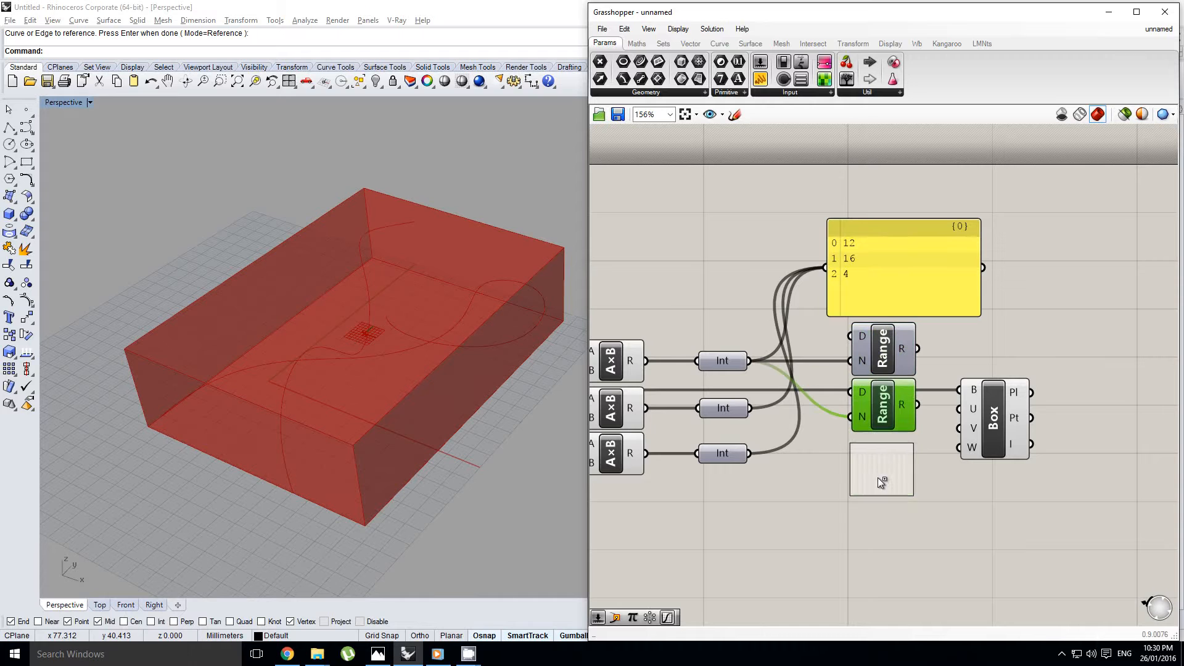
left_click_drag(881, 482, 881, 481, "alt")
left_click_drag(750, 408, 852, 416)
left_click_drag(750, 454, 849, 481)
right_click_drag(915, 447, 867, 454)
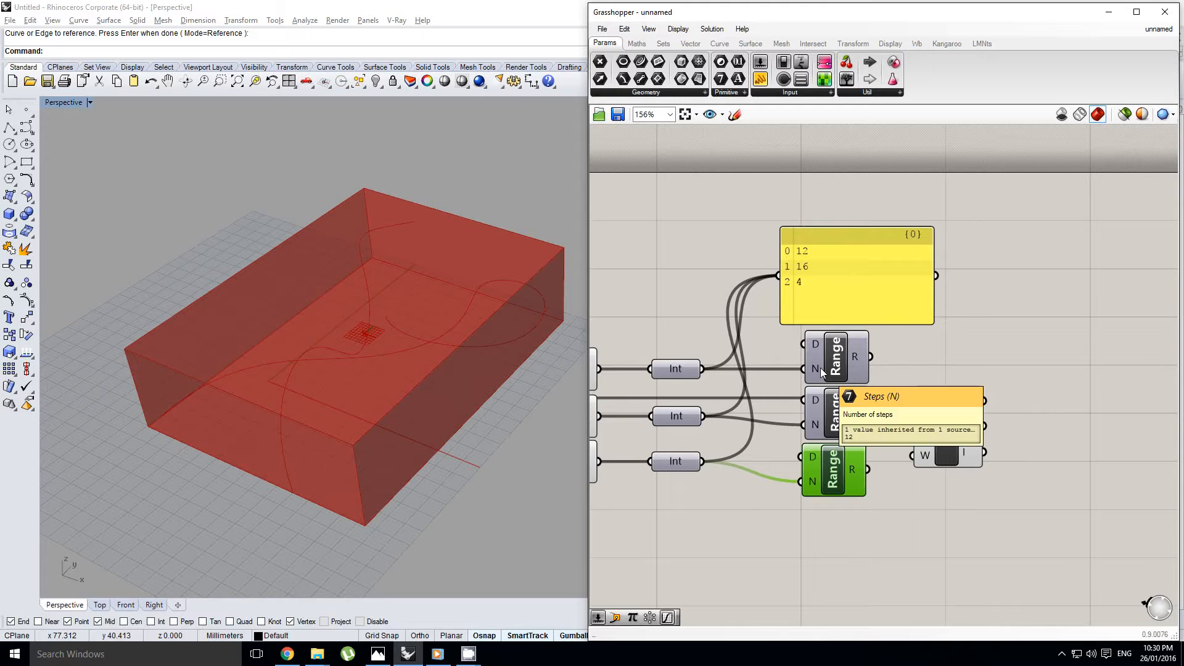
Make room before the Evaluate Box component and add a Cross Reference component beside the Range components
right_click_drag(870, 356, 839, 348)
left_click_drag(839, 347, 1029, 419)
double_click(945, 364)
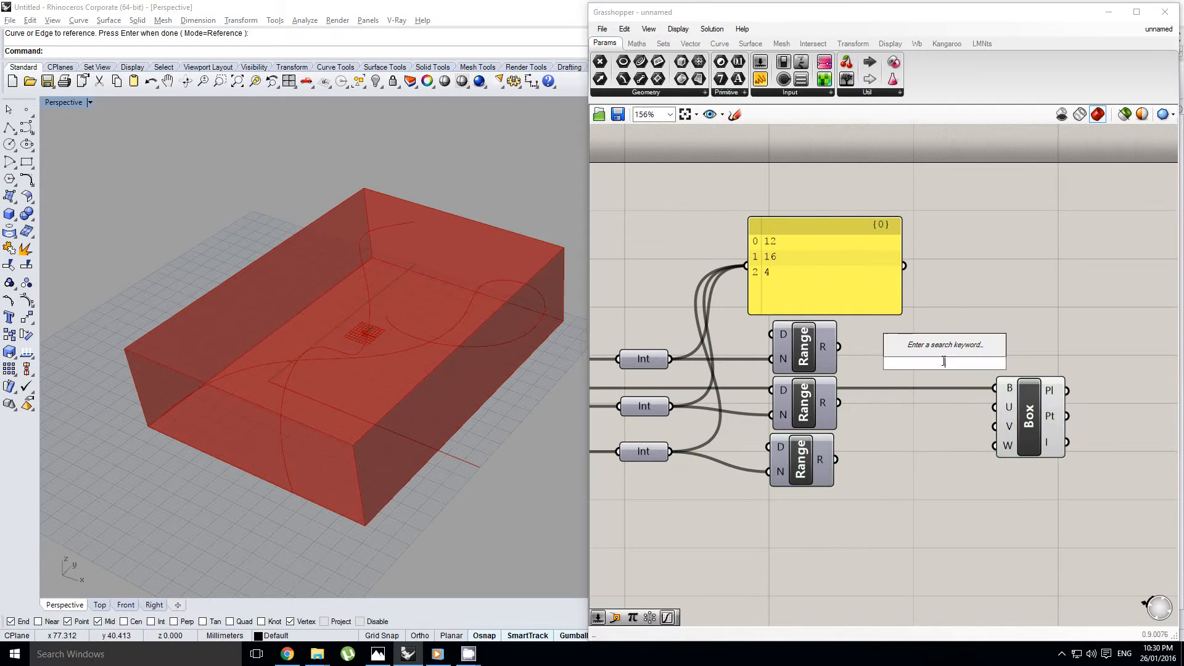
type("cross")
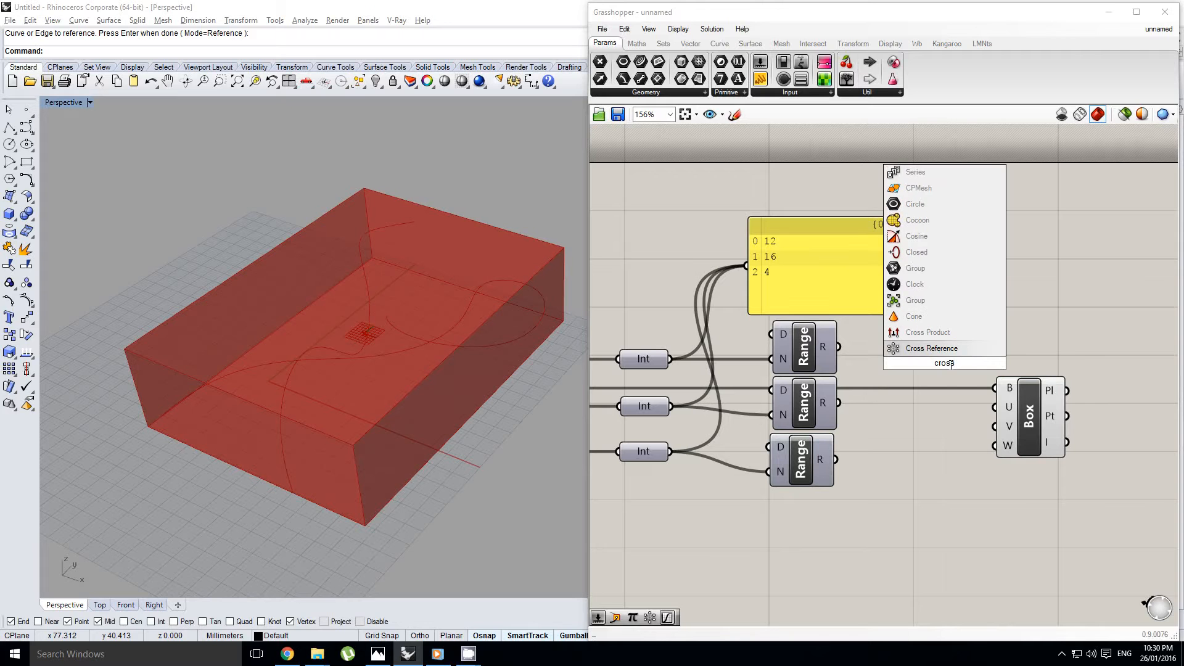
key("Return")
scroll(888, 377, "up", 4)
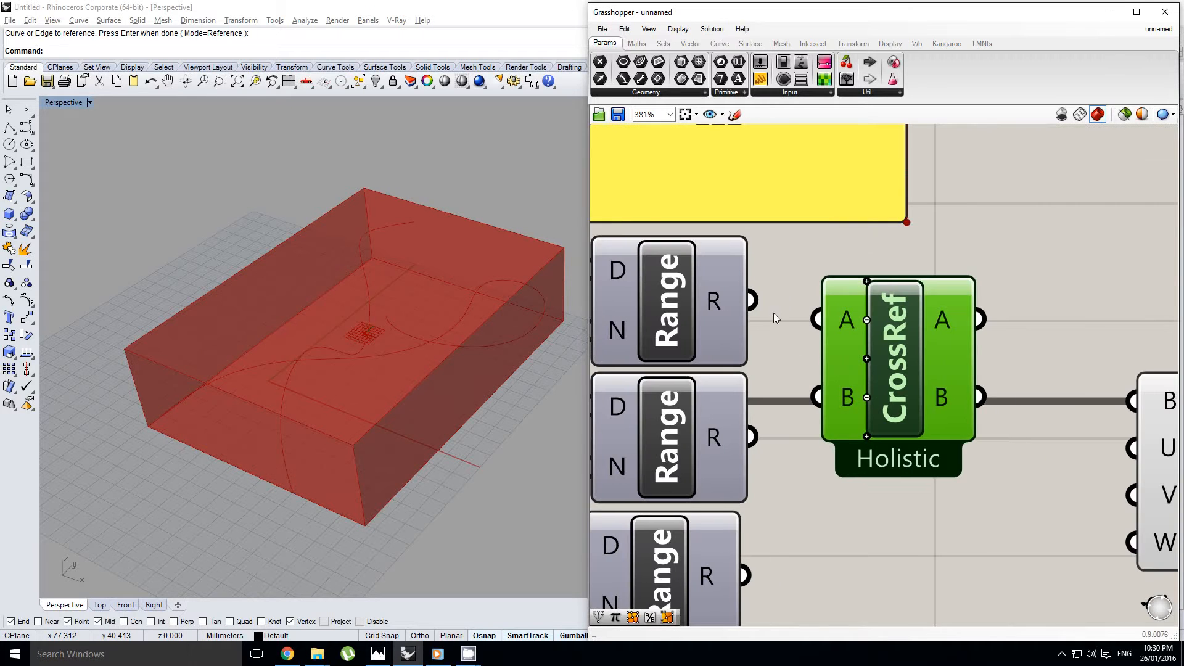
Add a third input to Cross Reference, connect the three Range results to its A, B and C inputs, and place it before Evaluate Box
left_click_drag(752, 300, 818, 318)
left_click_drag(751, 437, 818, 398)
scroll(860, 438, "up", 1)
left_click(866, 436)
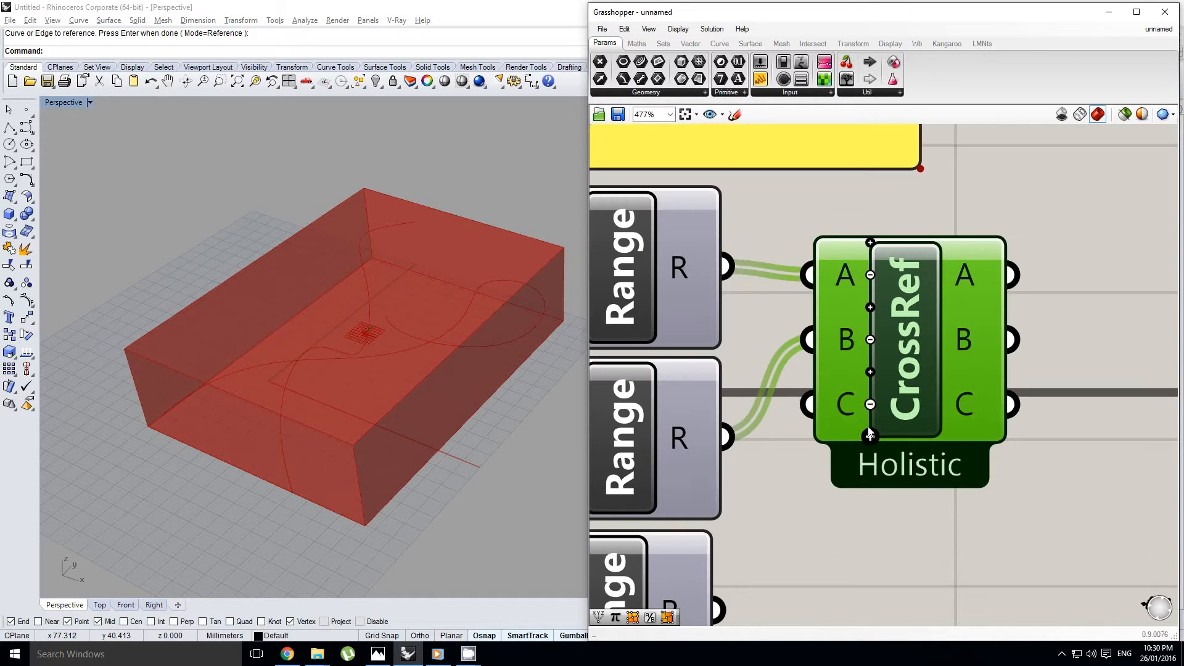
scroll(869, 435, "down", 1)
left_click_drag(766, 524, 840, 352)
left_click_drag(931, 324, 937, 404)
scroll(968, 385, "down", 1)
right_click_drag(1007, 382, 860, 383)
left_click_drag(831, 346, 951, 398)
Connect the three Range results directly to Evaluate Box's U, V and W inputs and inspect the evaluated points in the viewport
right_click_drag(675, 288, 723, 293)
left_click_drag(694, 284, 999, 402)
left_click_drag(694, 392, 996, 439)
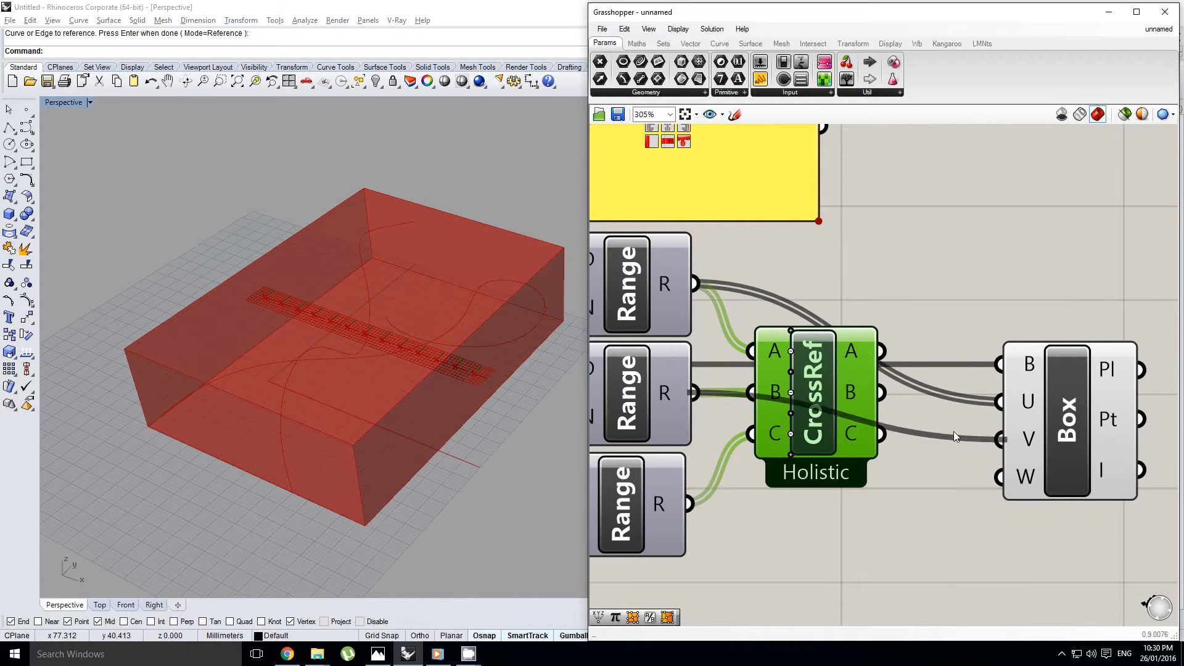
left_click_drag(690, 504, 999, 477)
right_click_drag(346, 398, 263, 375)
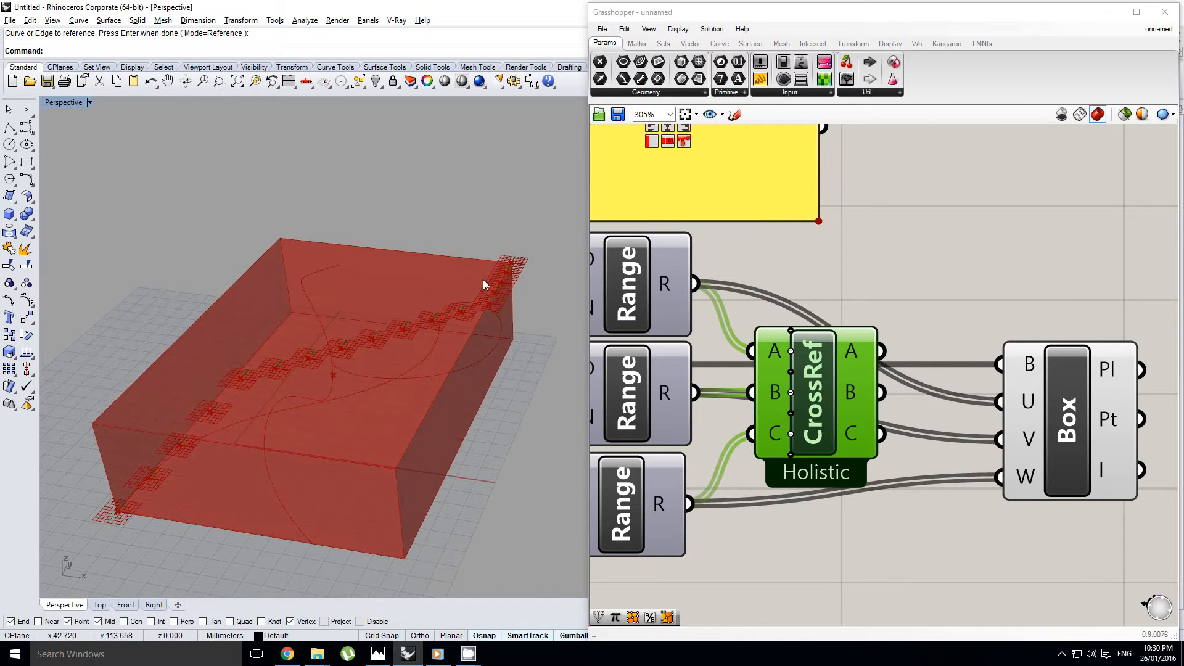
right_click_drag(484, 284, 455, 312)
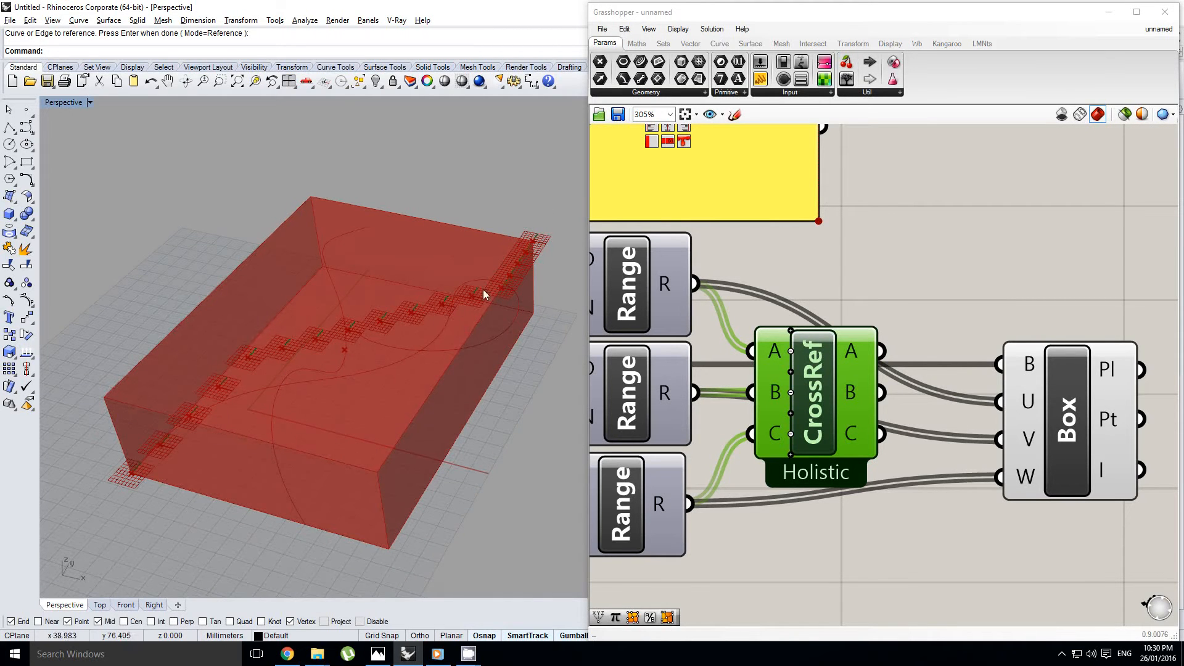
Replace Evaluate Box's U, V and W sources with the Cross Reference outputs A, B and C
right_click_drag(856, 363, 905, 360)
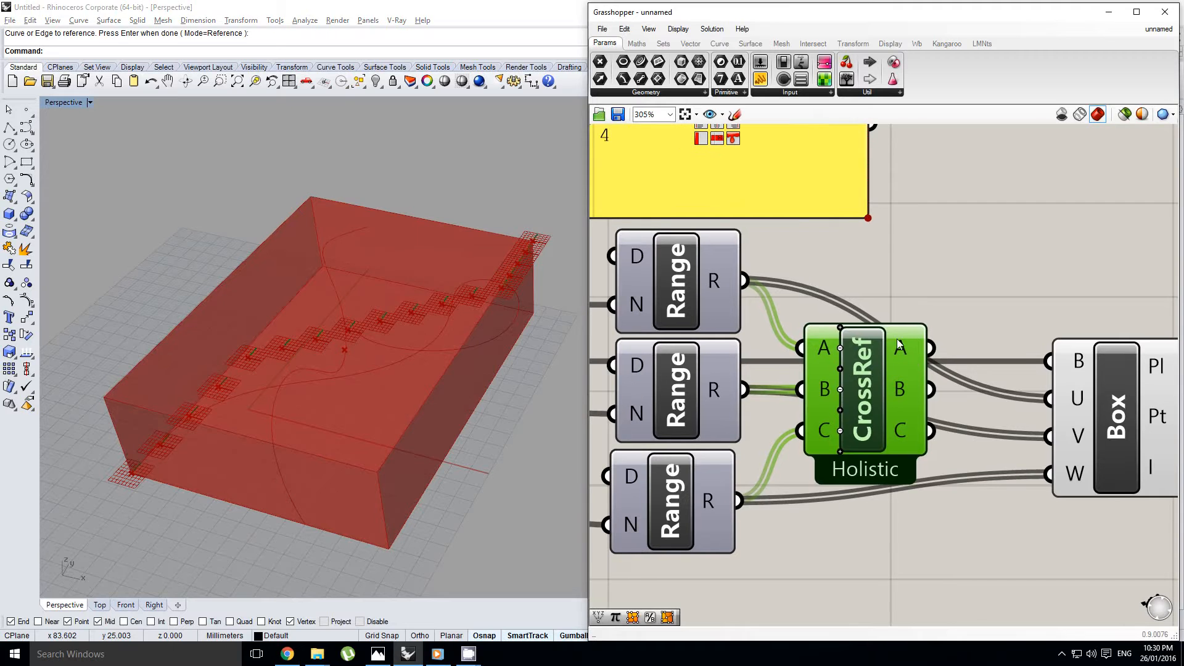
left_click_drag(933, 349, 1050, 361)
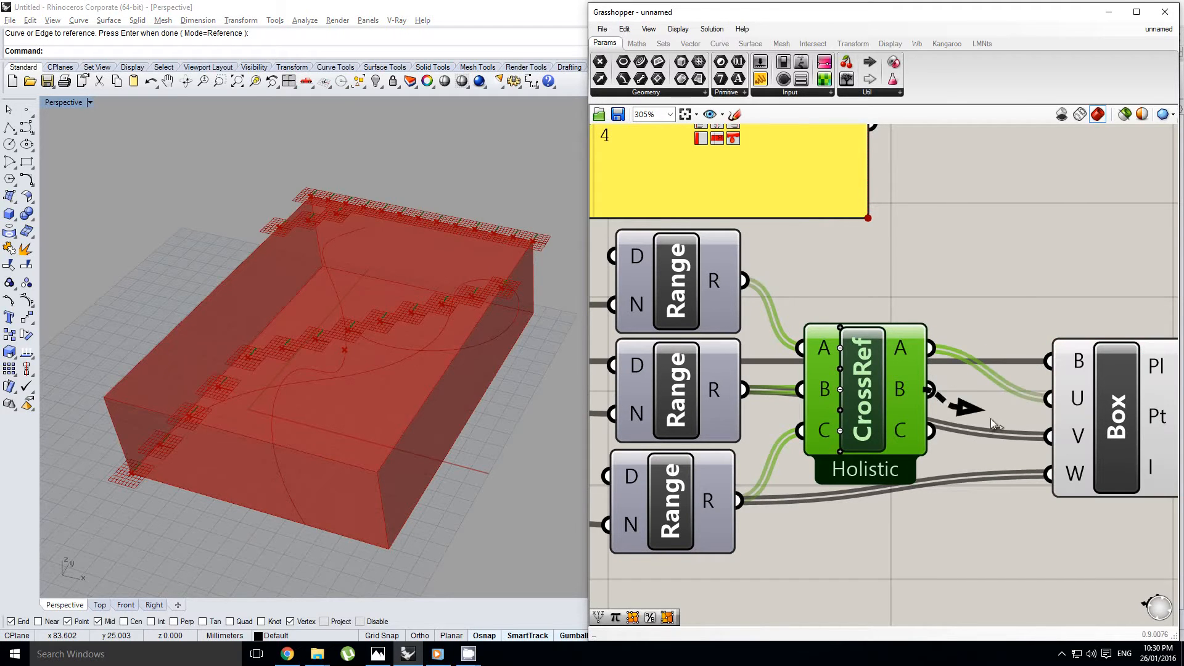
left_click_drag(932, 391, 1052, 435)
left_click_drag(932, 432, 1048, 476)
Examine the grid of evaluated points filling the bounding box in the viewport, highlighting the Evaluate Box output
right_click_drag(403, 486, 426, 381)
scroll(435, 438, "up", 3)
scroll(415, 389, "down", 6)
right_click_drag(760, 370, 777, 370)
left_click_drag(882, 370, 908, 412)
scroll(912, 414, "down", 2)
scroll(993, 395, "down", 2)
right_click_drag(892, 413, 982, 410)
right_click(932, 402)
right_click_drag(806, 374, 797, 375)
right_click_drag(376, 364, 412, 379)
scroll(404, 381, "up", 5)
scroll(408, 390, "down", 6)
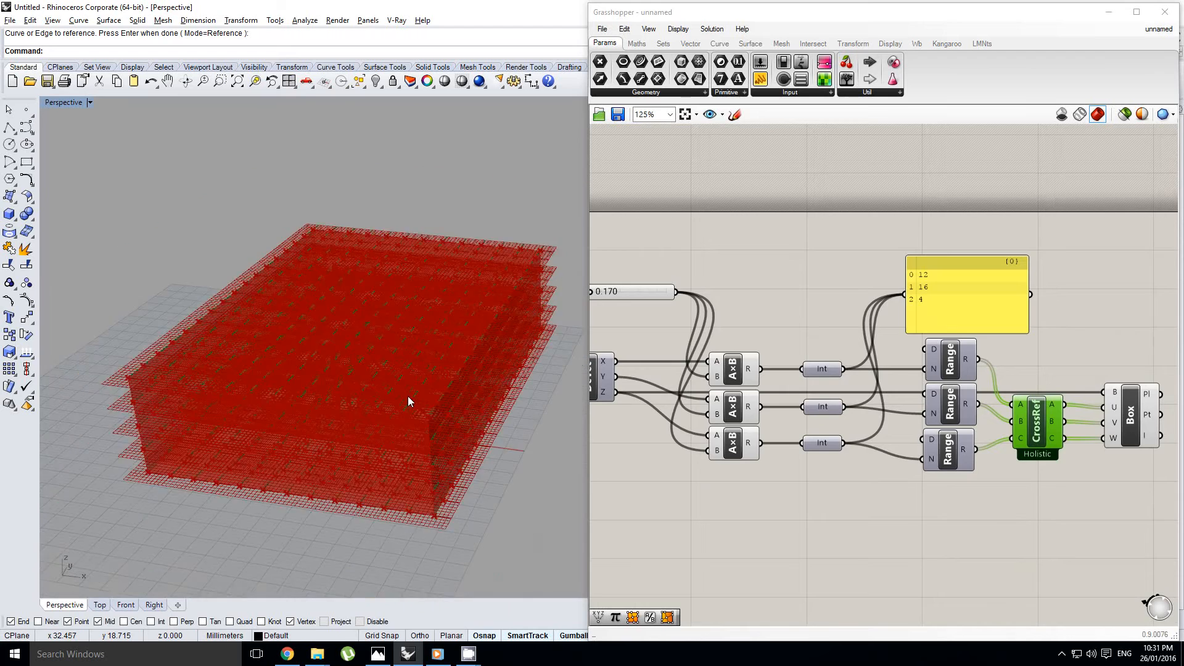
right_click_drag(1041, 417, 781, 399)
left_click(869, 386)
scroll(969, 372, "down", 2)
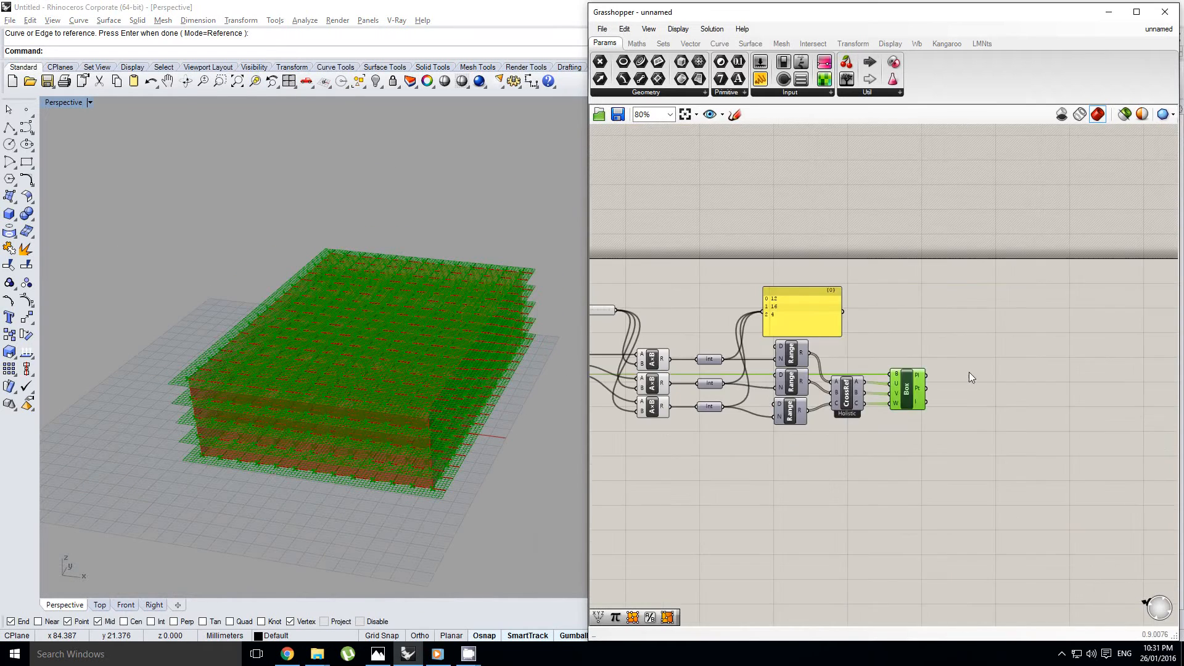
Review the definition's chain from the bounding box dimensions through the multiplications and Integer parameters to the Range components
right_click_drag(688, 415, 946, 404)
scroll(867, 376, "up", 1)
right_click_drag(897, 370, 869, 377)
scroll(905, 373, "up", 2)
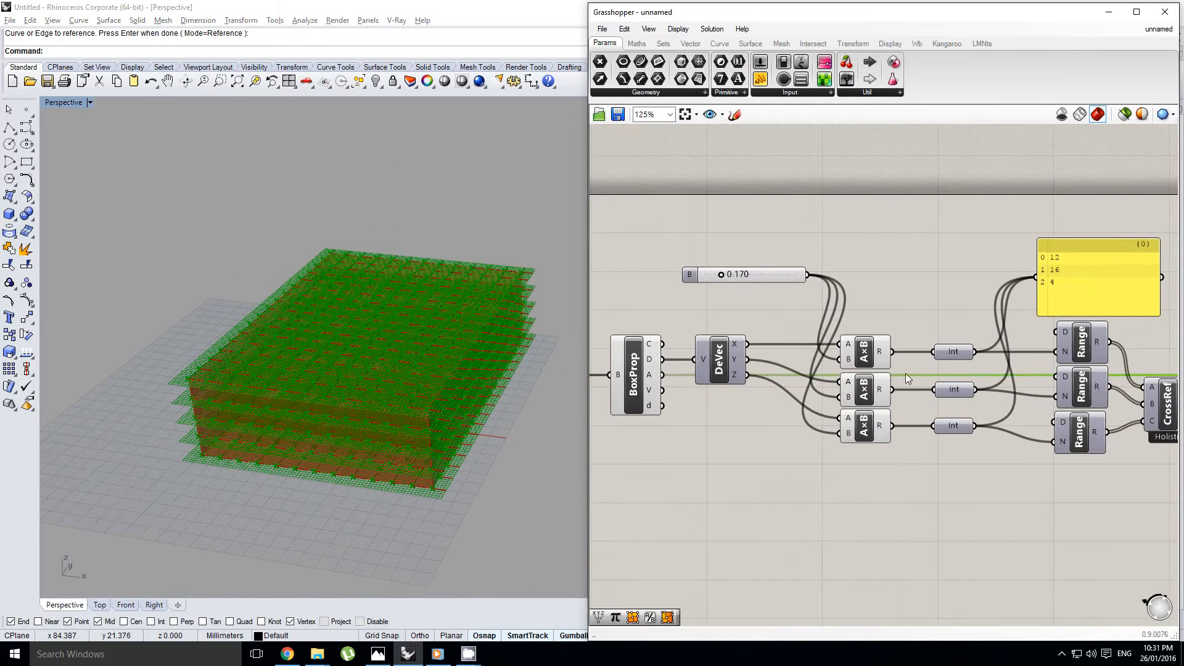
right_click(842, 370)
left_click(863, 348)
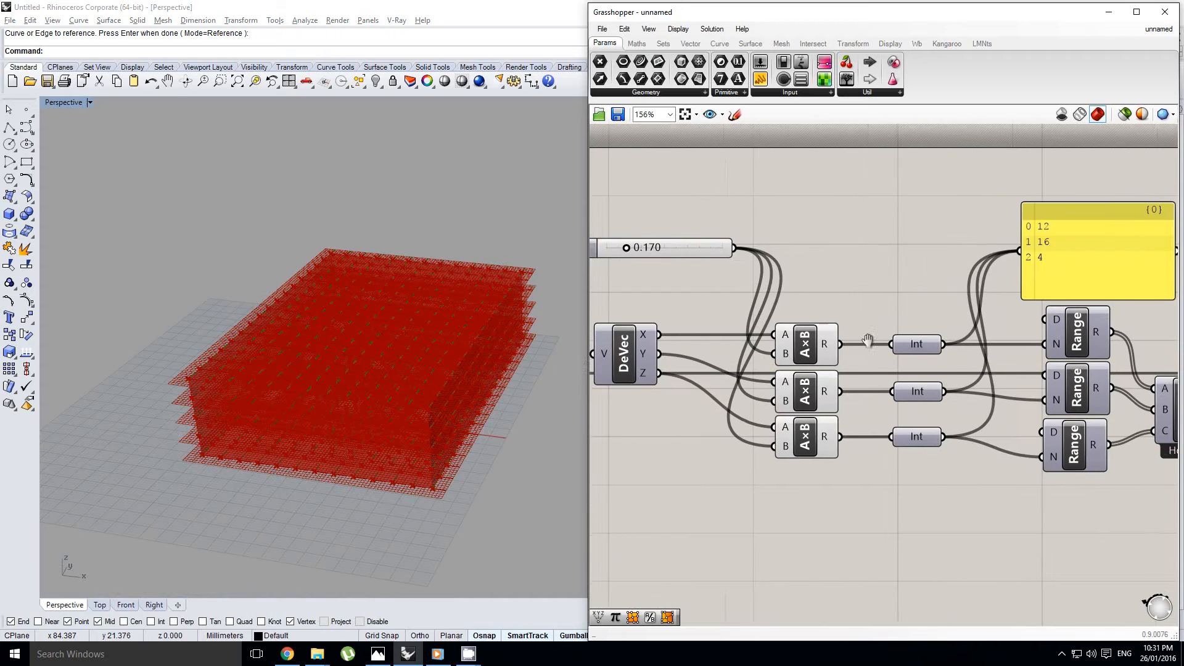
right_click_drag(715, 317, 829, 305)
right_click_drag(1012, 305, 979, 307)
right_click_drag(835, 443, 801, 406)
scroll(799, 410, "down", 1)
right_click_drag(932, 386, 882, 384)
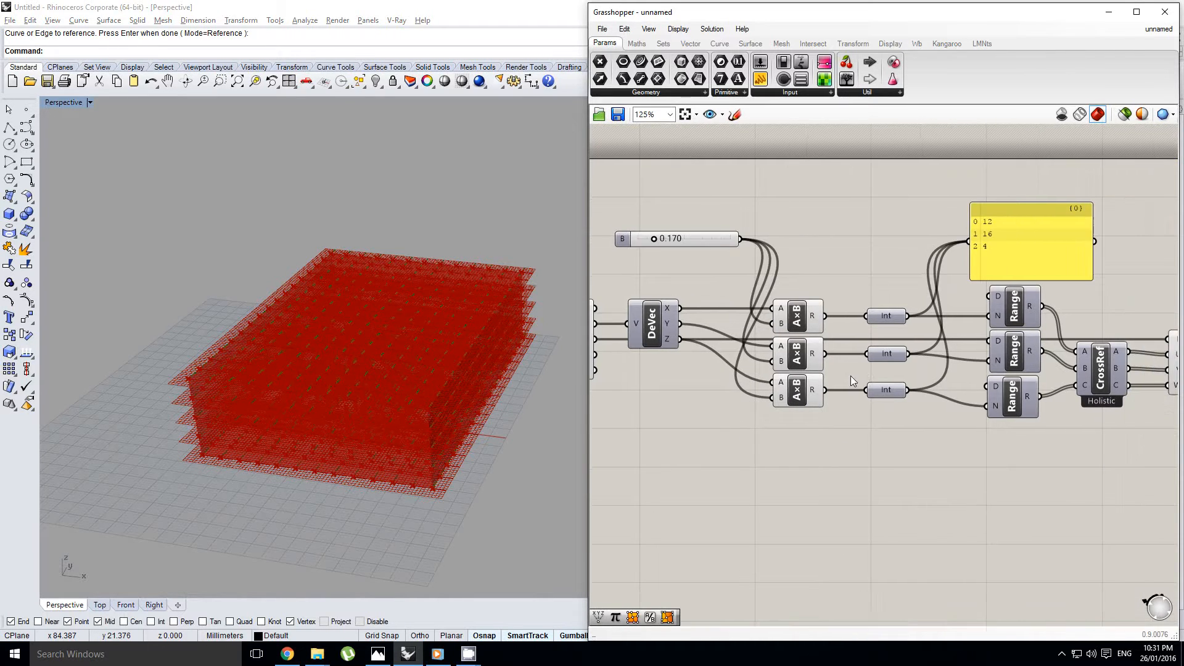
right_click_drag(754, 310, 878, 300)
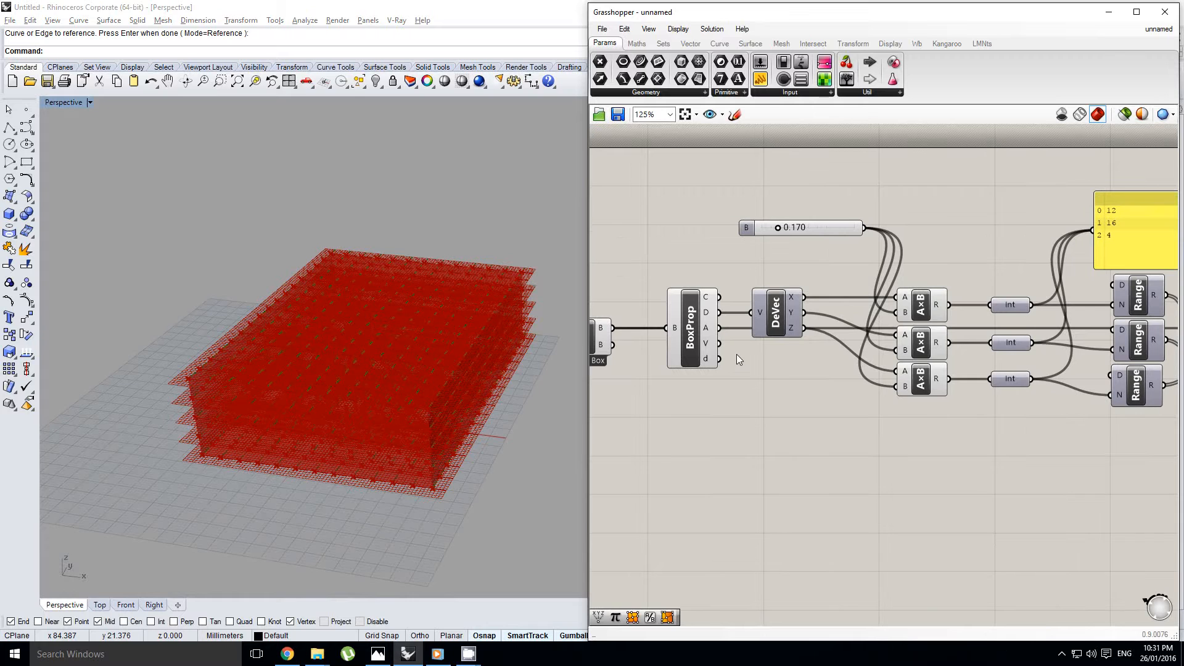
right_click_drag(700, 349, 724, 348)
left_click(661, 349)
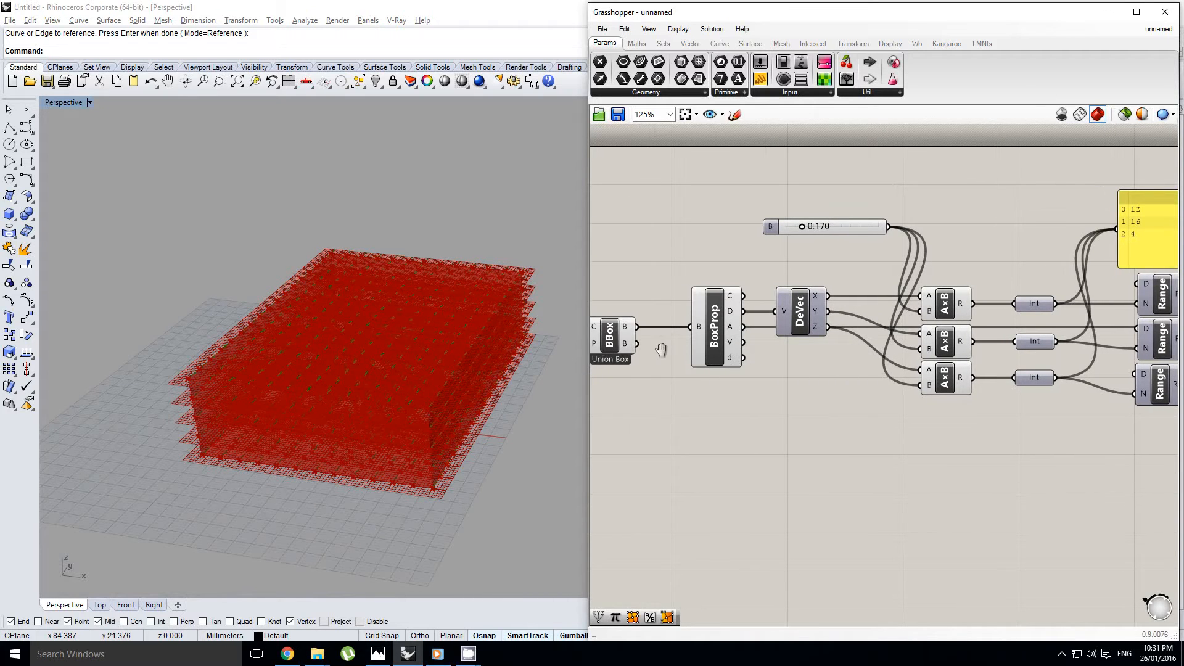
right_click_drag(840, 369, 773, 373)
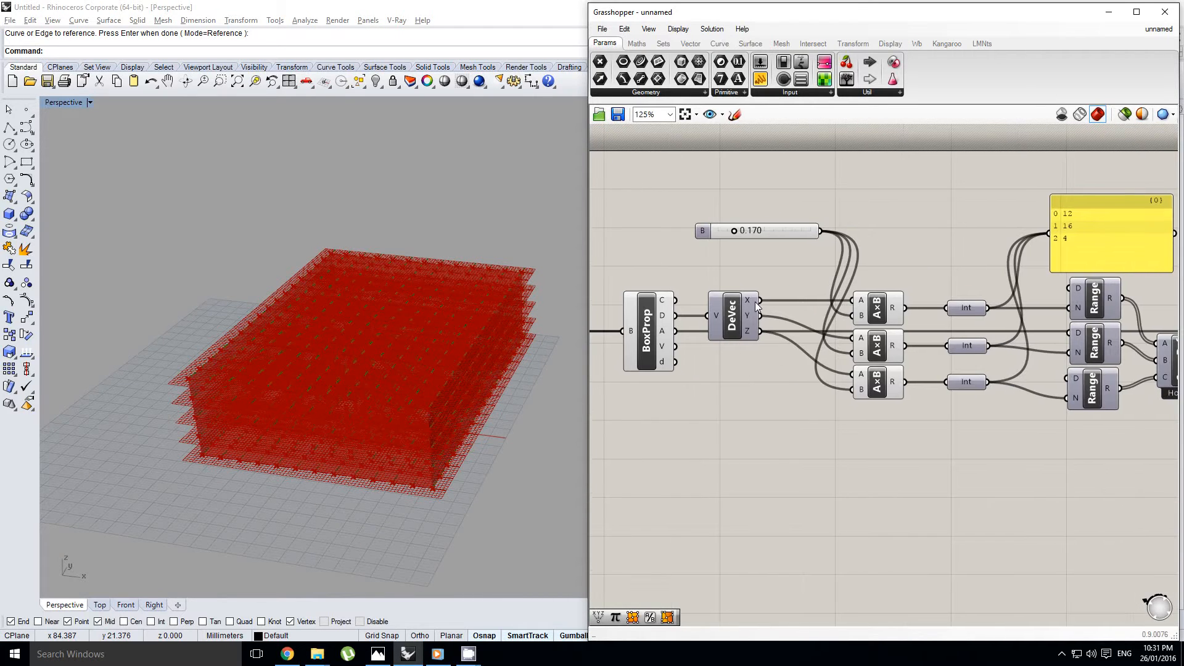
Add an Expression component below the Integer parameters, then open its expression for editing and cancel without changes
mouse_move(750, 301)
left_click(637, 43)
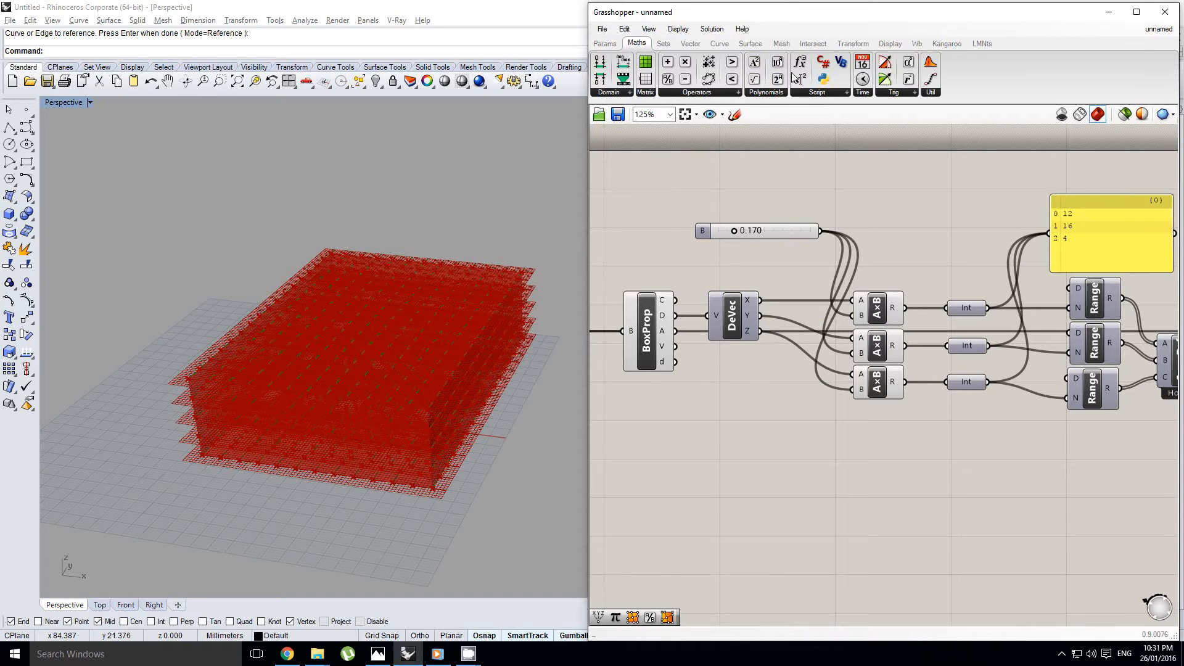
left_click(800, 79)
left_click(1023, 473)
right_click_drag(1011, 459, 972, 435)
left_click(916, 451)
double_click(972, 435)
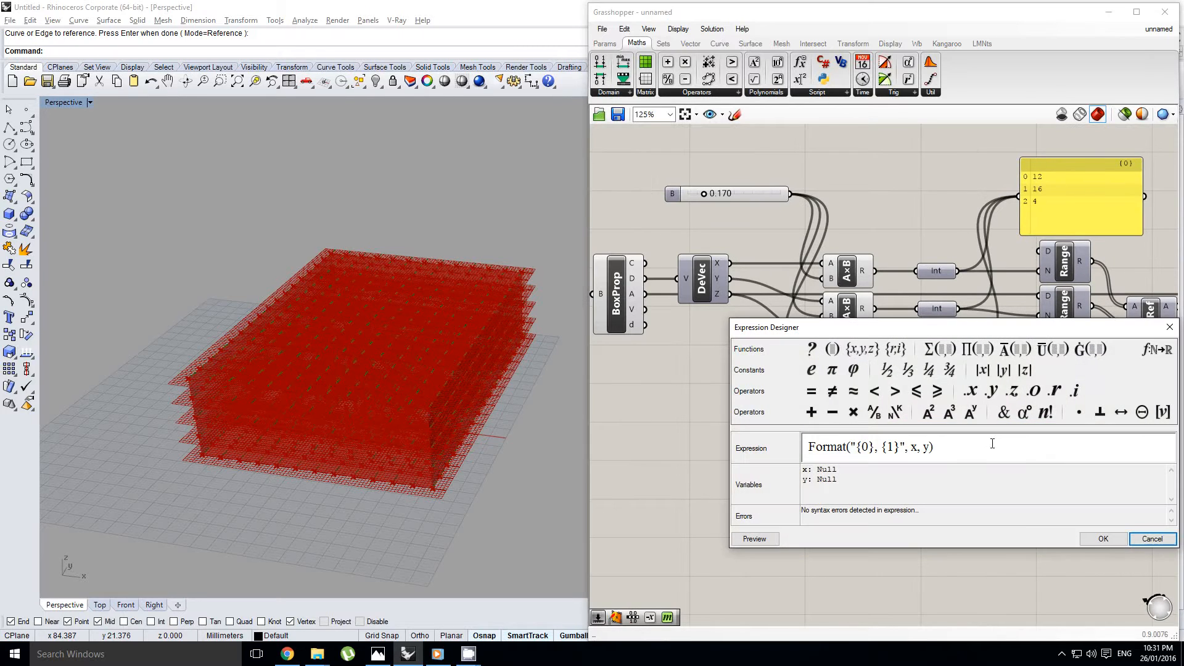
left_click(1151, 539)
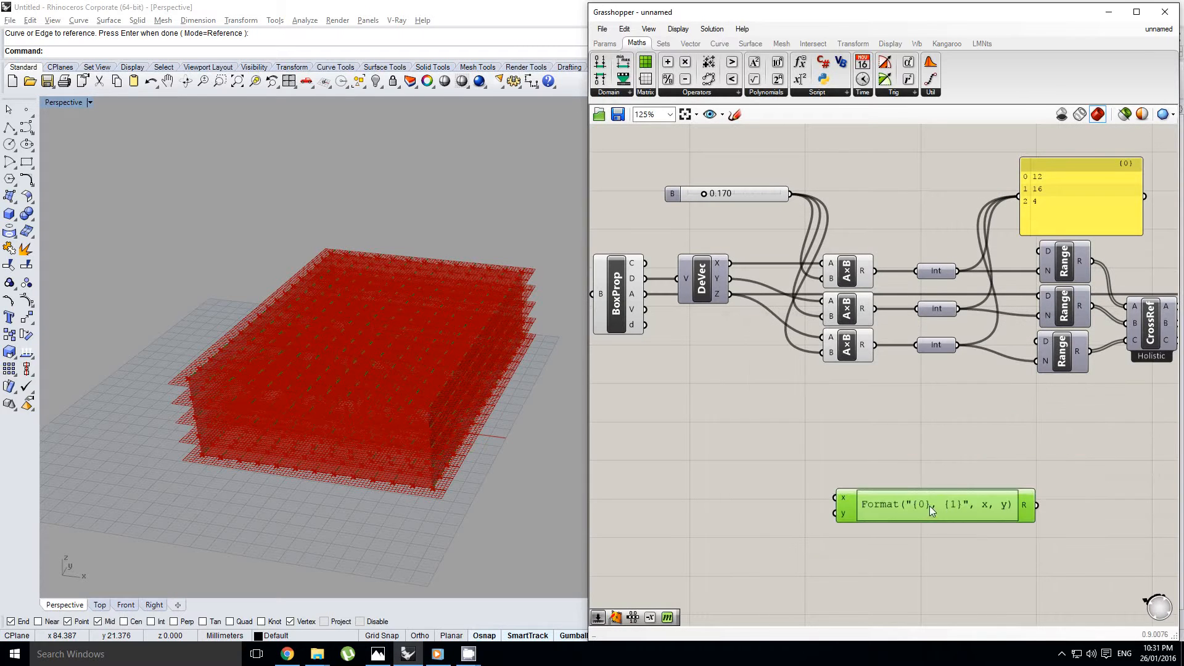
Add a Division component below the Range components, dividing the bounding box's X dimension by the X Integer
left_click_drag(668, 79, 967, 419)
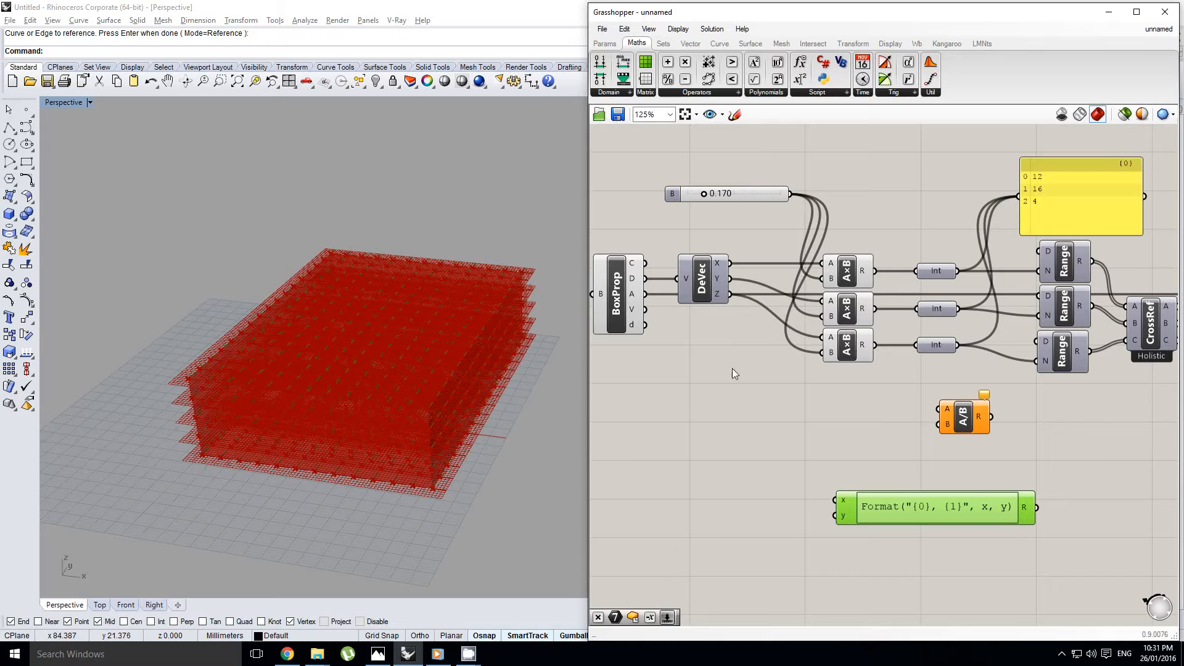
left_click_drag(645, 278, 940, 409)
left_click_drag(956, 273, 940, 425)
scroll(850, 407, "down", 3)
left_click_drag(838, 405, 891, 421)
scroll(917, 416, "up", 1)
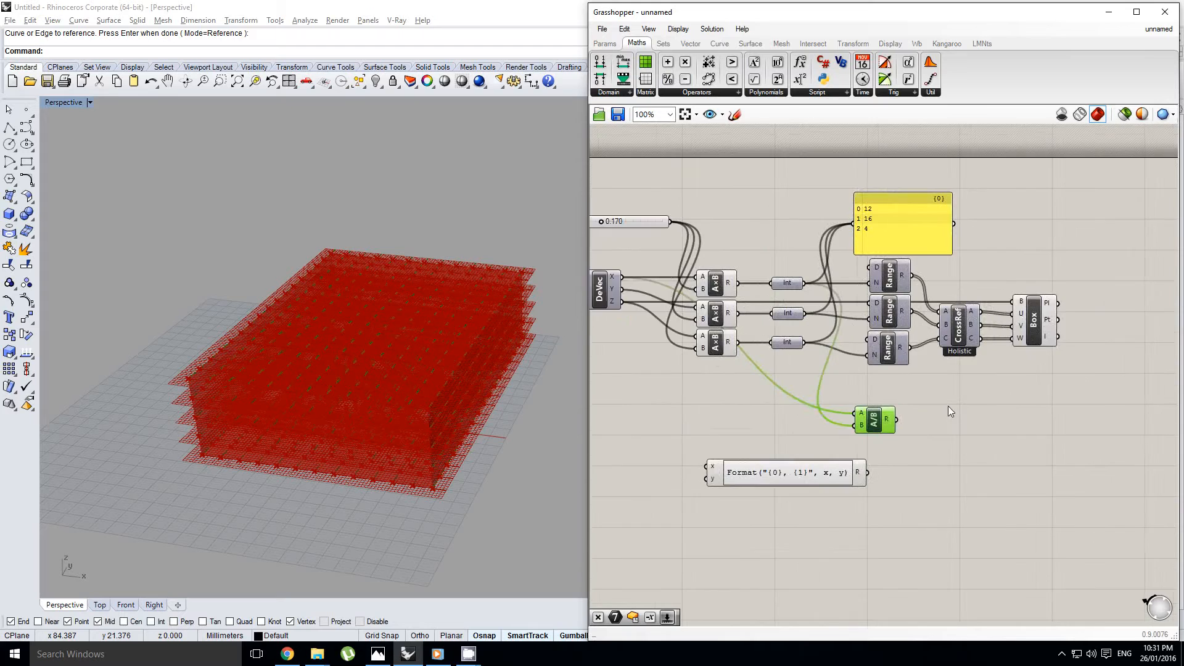
Add a Center Box component to the canvas beyond the Evaluate Box component
right_click_drag(994, 375, 862, 383)
double_click(988, 375)
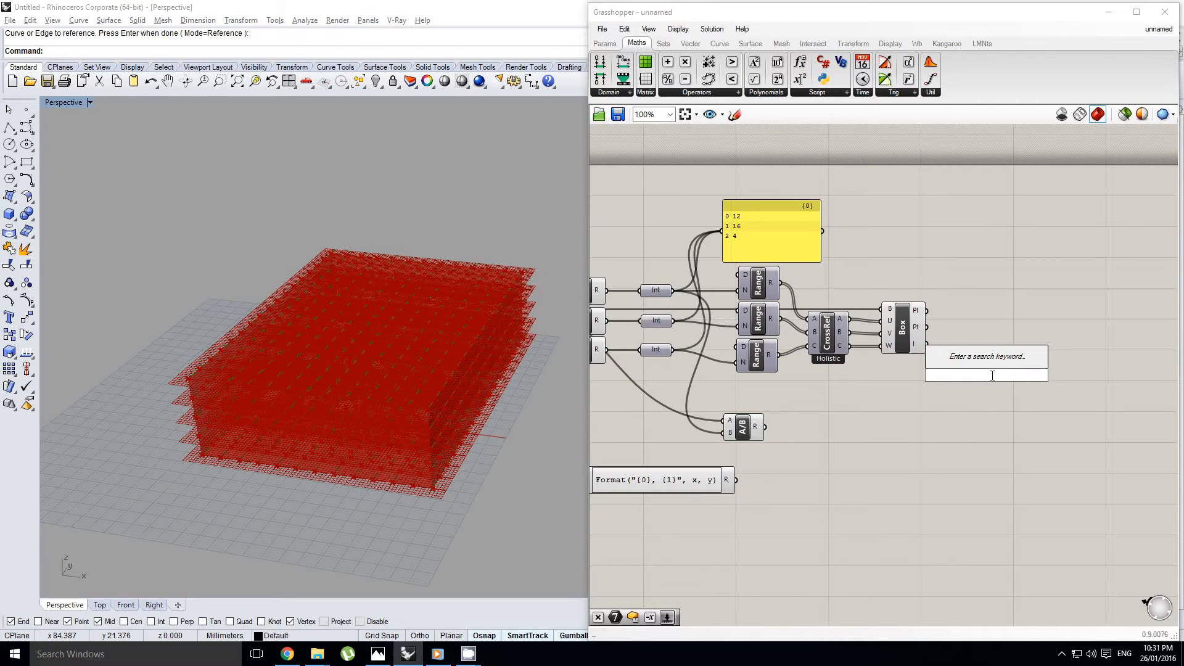
type("bo")
key("BackSpace")
key("BackSpace")
type("ce")
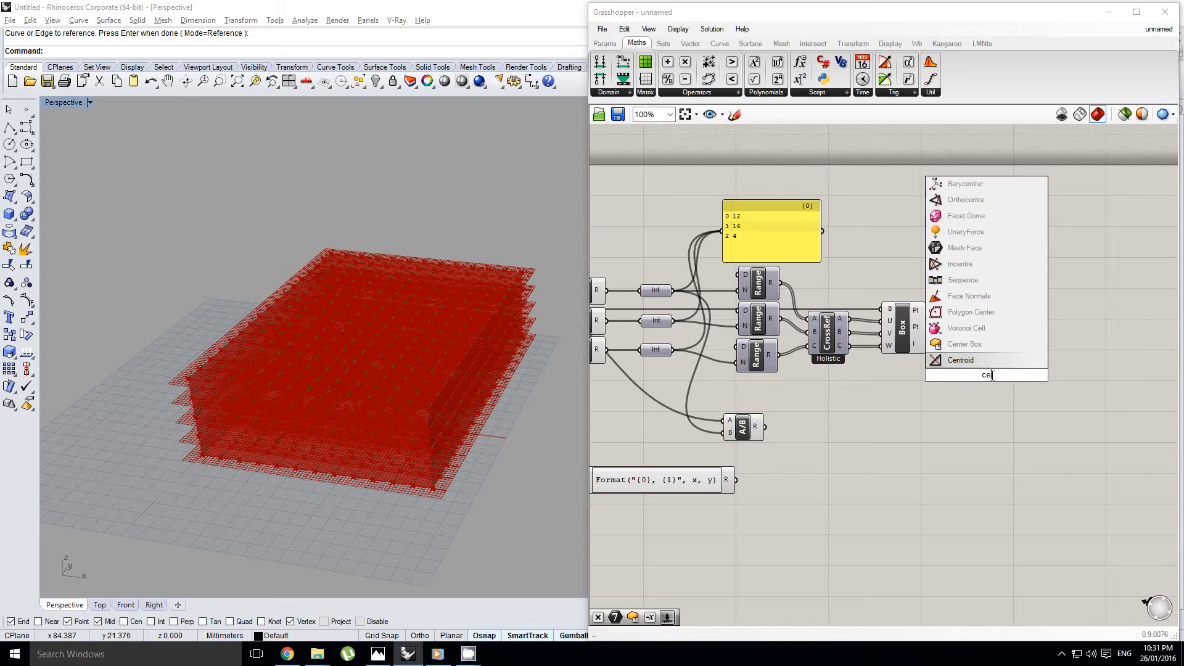
type("nter")
key("Return")
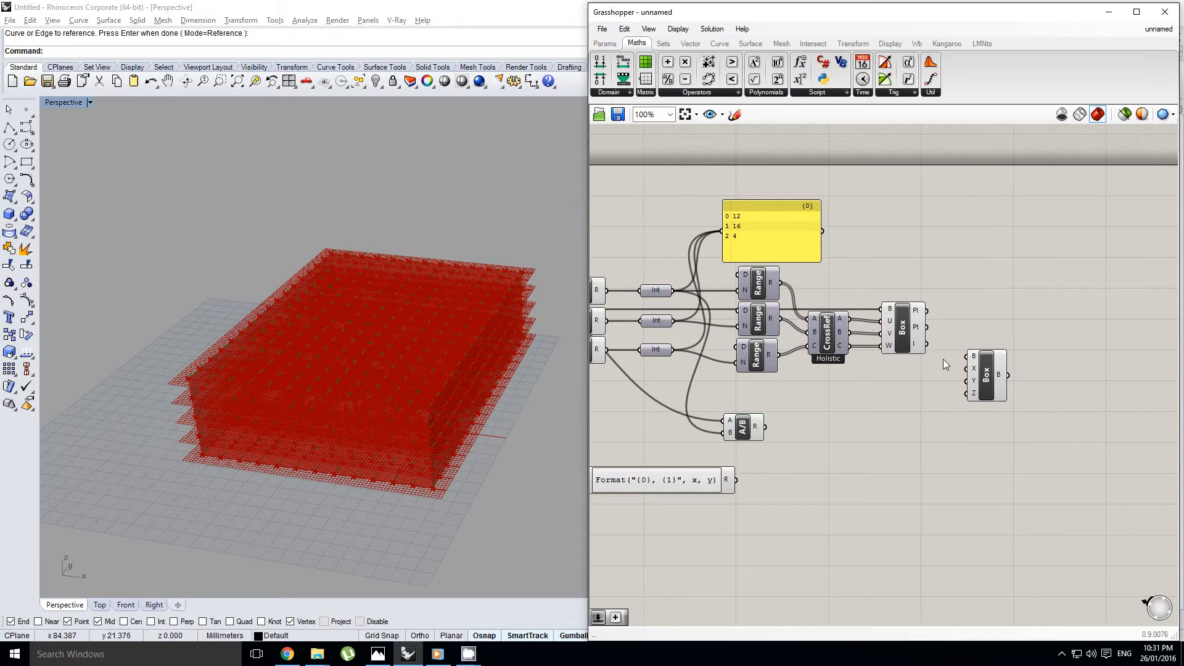
Connect the Evaluate Box's plane output to the Center Box's base plane input
scroll(954, 333, "up", 3)
left_click_drag(904, 294, 977, 383)
scroll(902, 398, "down", 1)
right_click_drag(894, 400, 1005, 372)
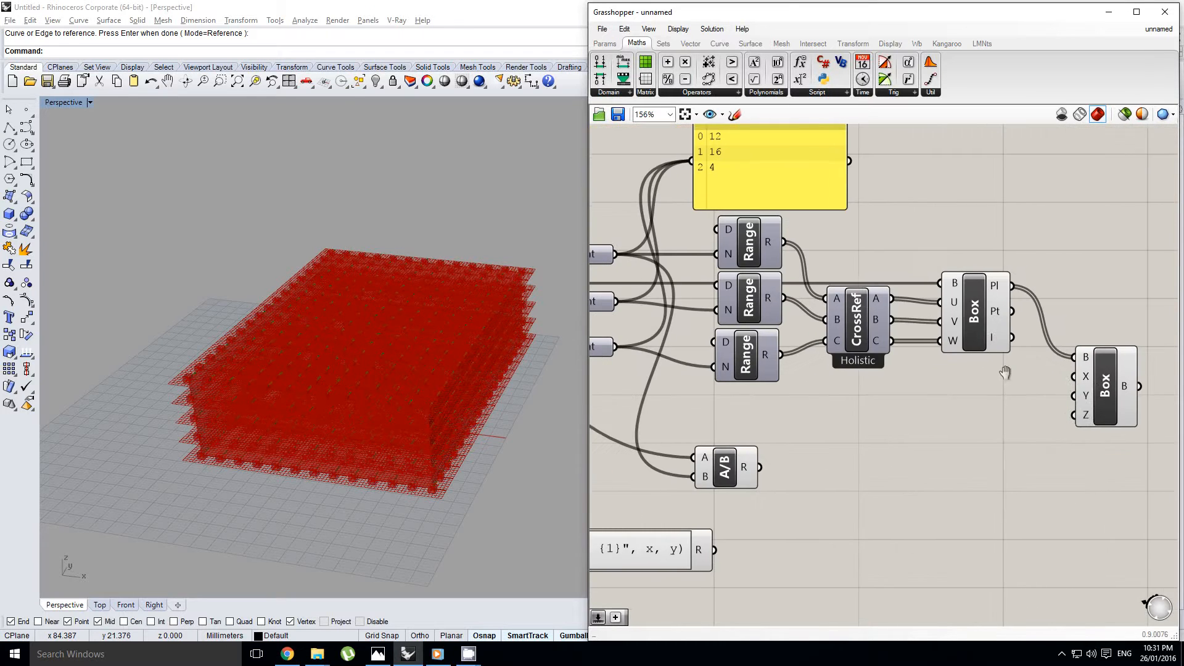
Turn off the viewport preview of the Evaluate Box component
left_click(978, 309)
middle_click(980, 308)
left_click(1009, 279)
right_click_drag(863, 401, 958, 355)
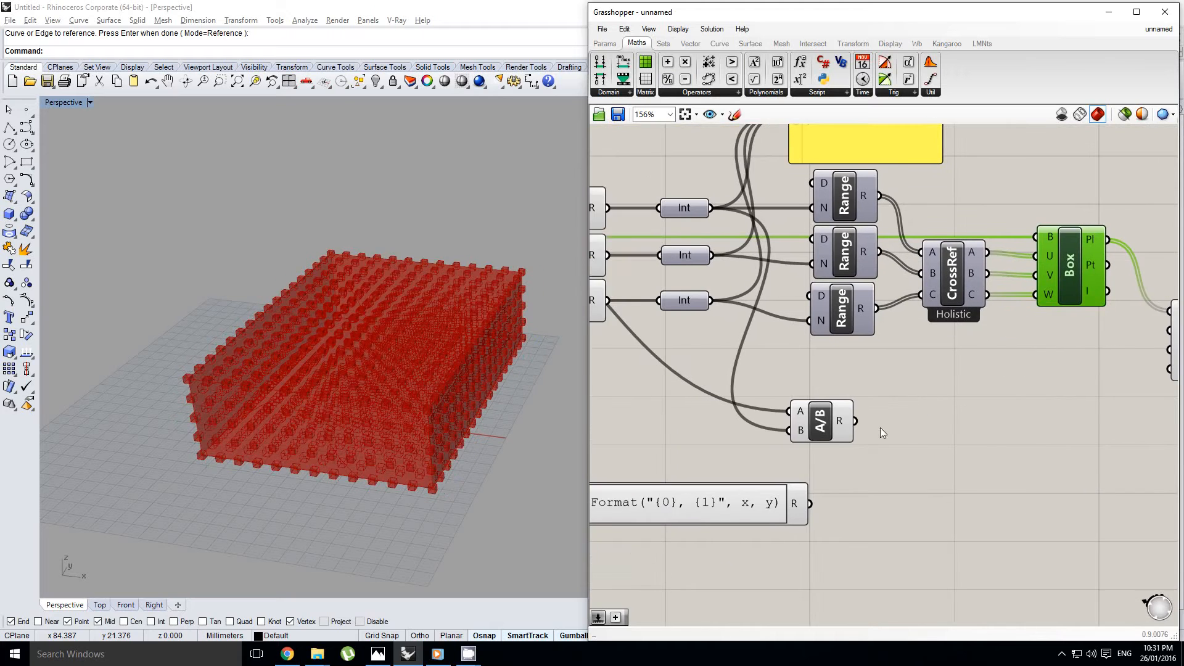
Feed the Division result into the Center Box's X size and examine how the elongated boxes overlap in the viewport
right_click_drag(879, 427, 823, 422)
left_click_drag(799, 416, 1112, 325)
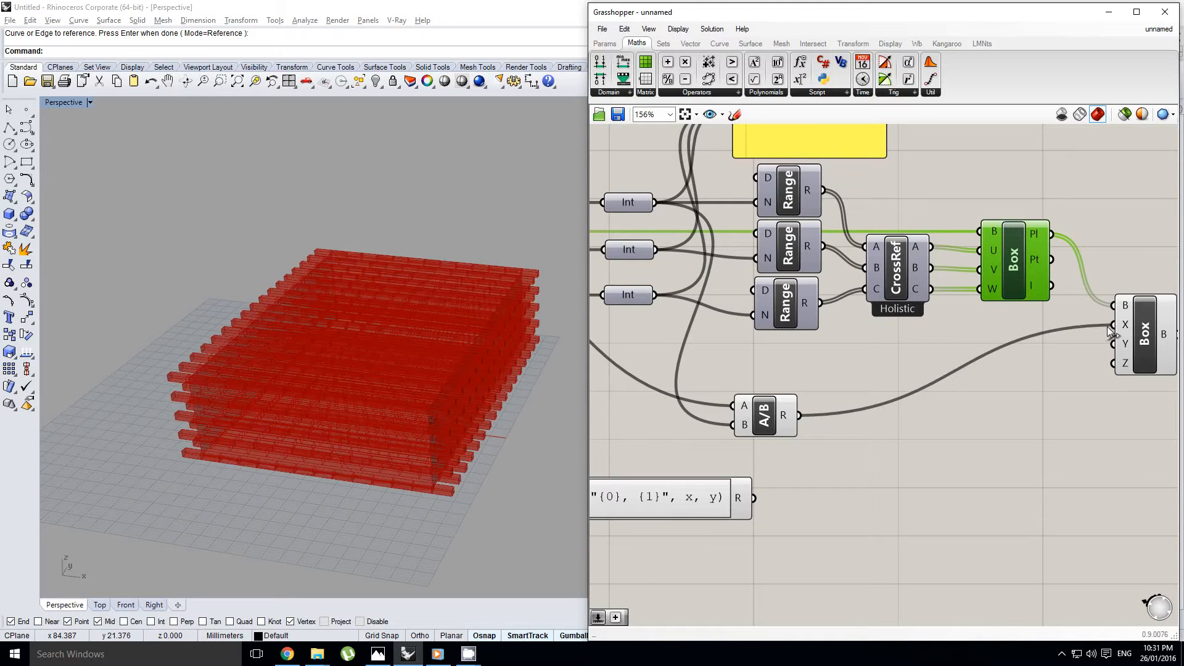
scroll(448, 462, "up", 10)
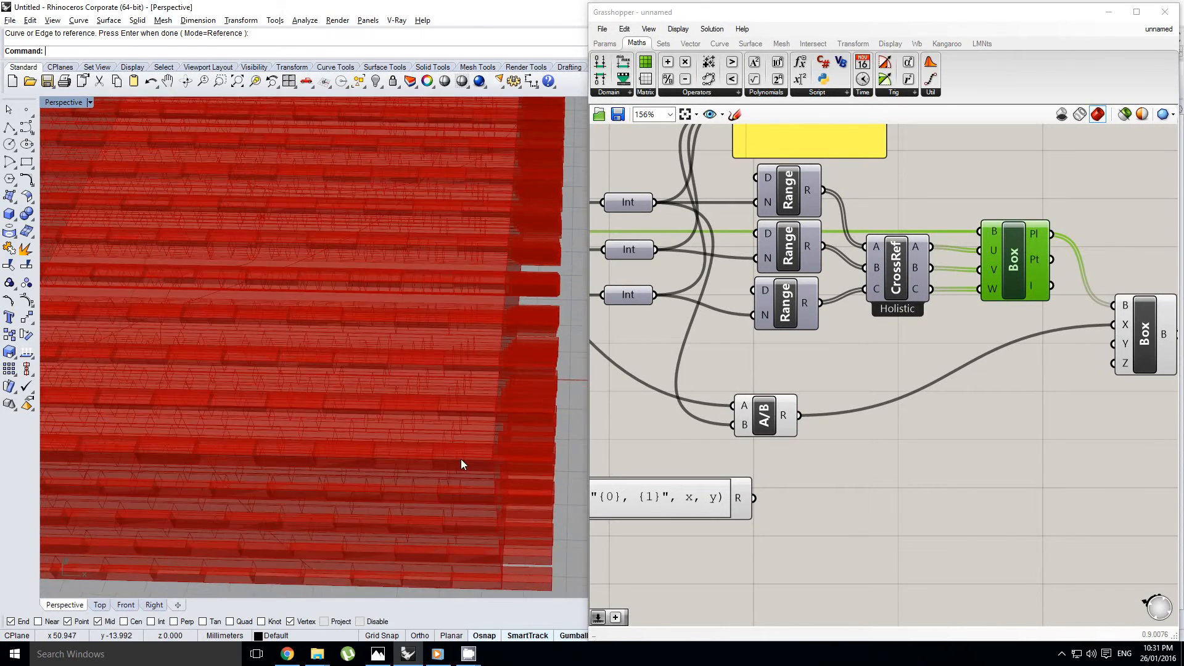
right_click_drag(460, 458, 444, 373)
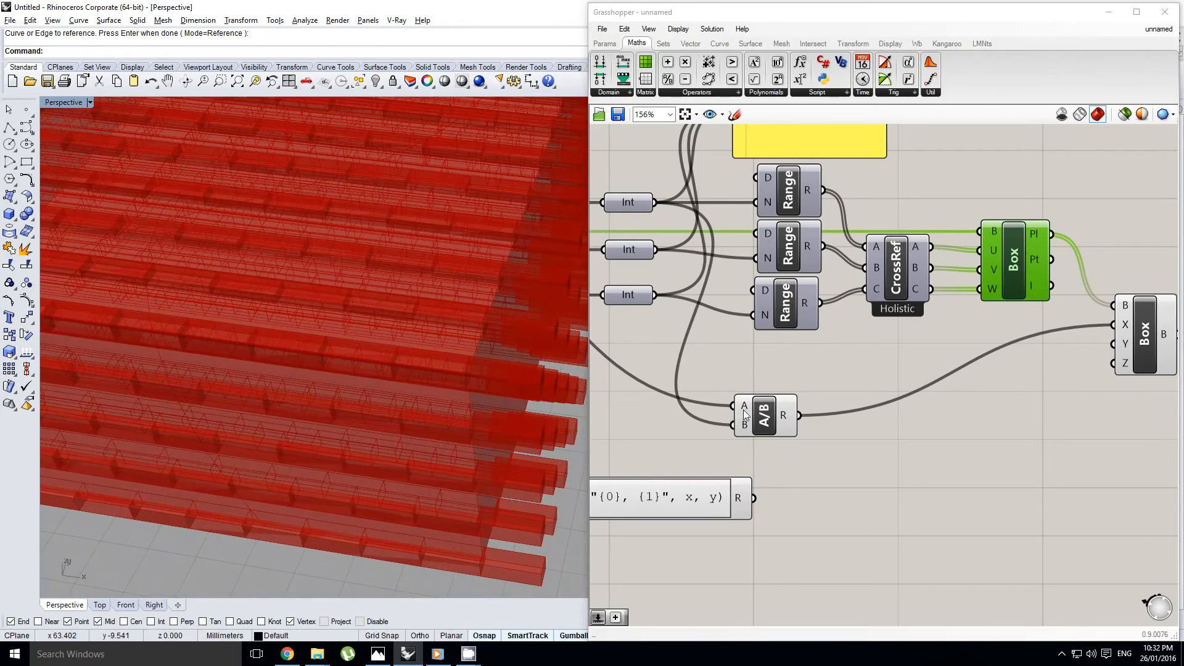
left_click(744, 410)
right_click_drag(908, 396, 791, 388)
Bake the Center Box geometry into Rhino and turn off the component's preview
left_click(1011, 332)
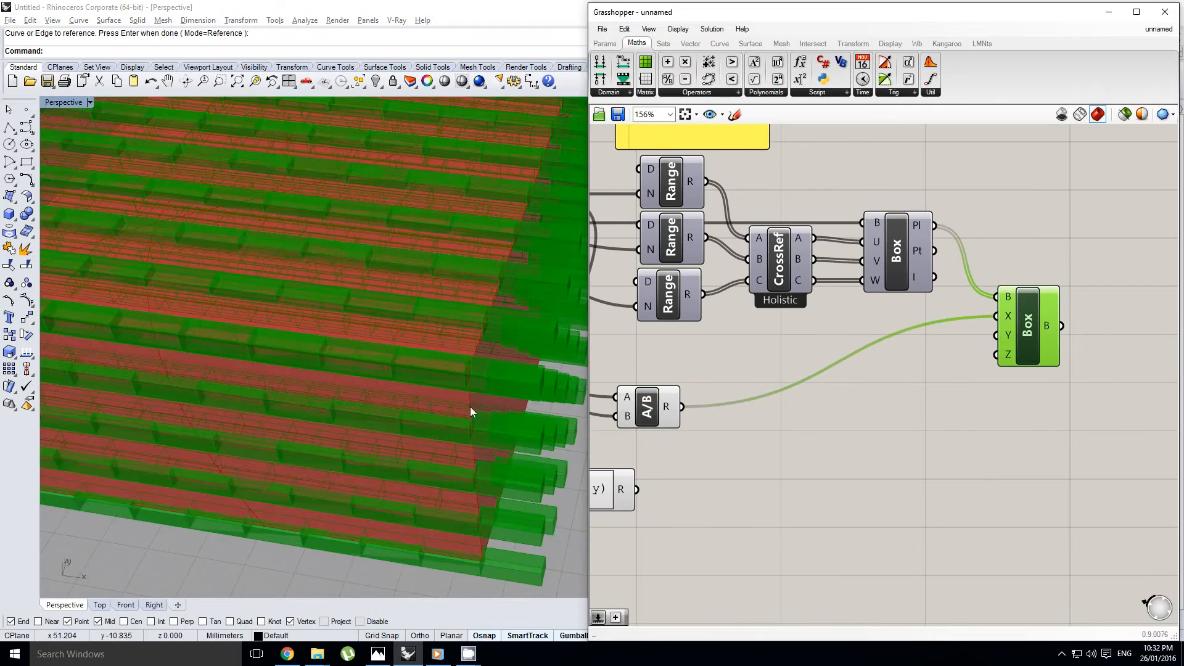
right_click_drag(470, 407, 524, 405)
middle_click(1038, 337)
left_click(1057, 359)
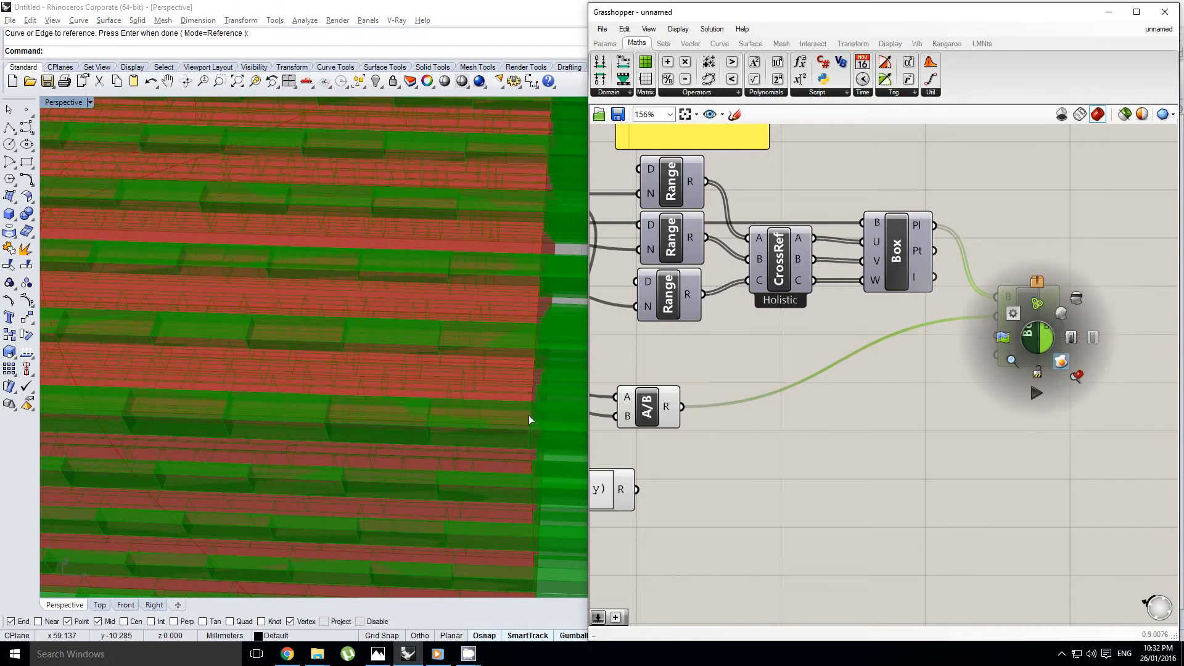
middle_click(1063, 323)
left_click(1103, 284)
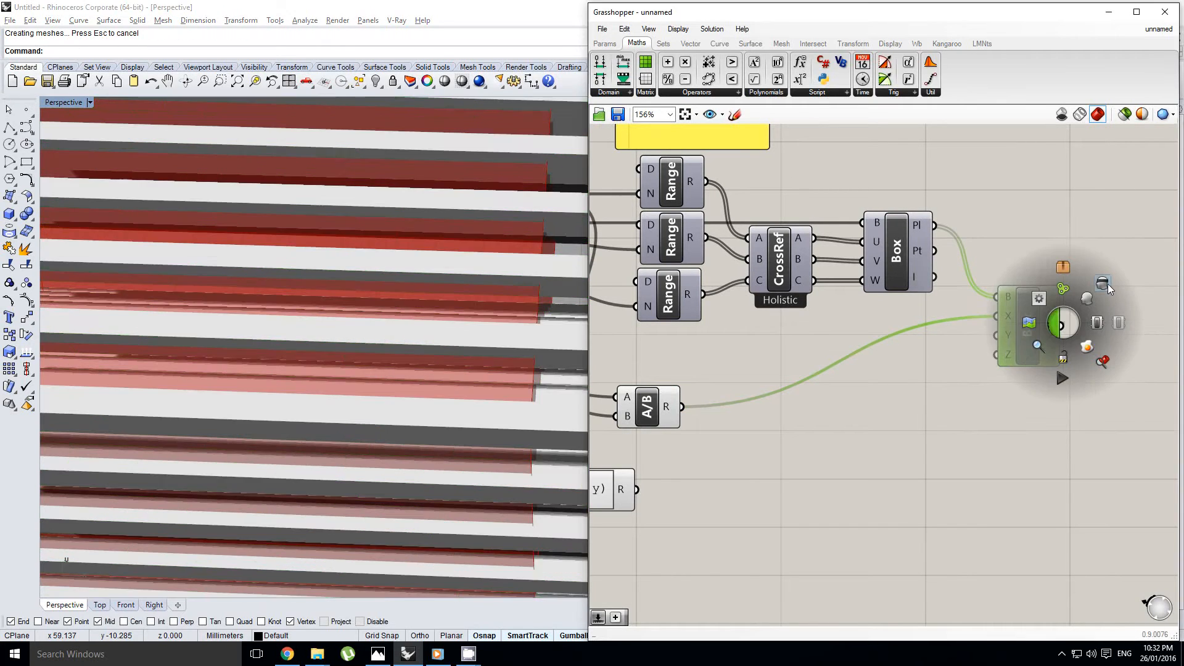
Select a single baked box to examine its overlap with its neighbours, and leave the selection candidates unchosen
right_click_drag(523, 410, 414, 387, "shift")
left_click(406, 386)
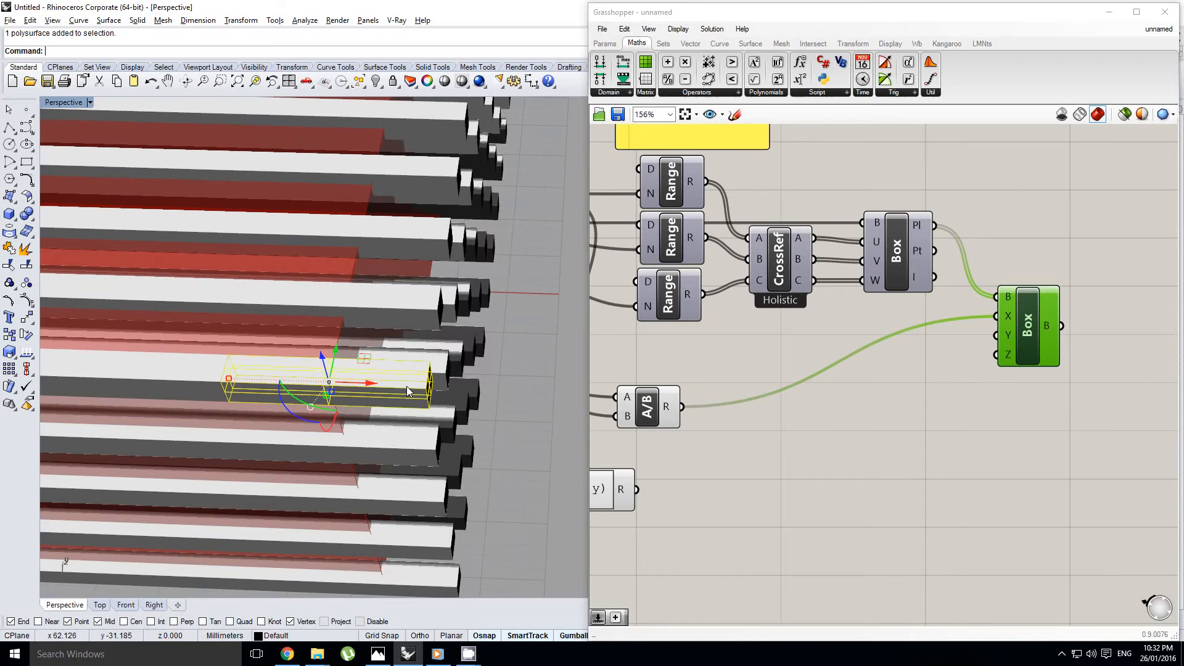
left_click(277, 381)
left_click(258, 380)
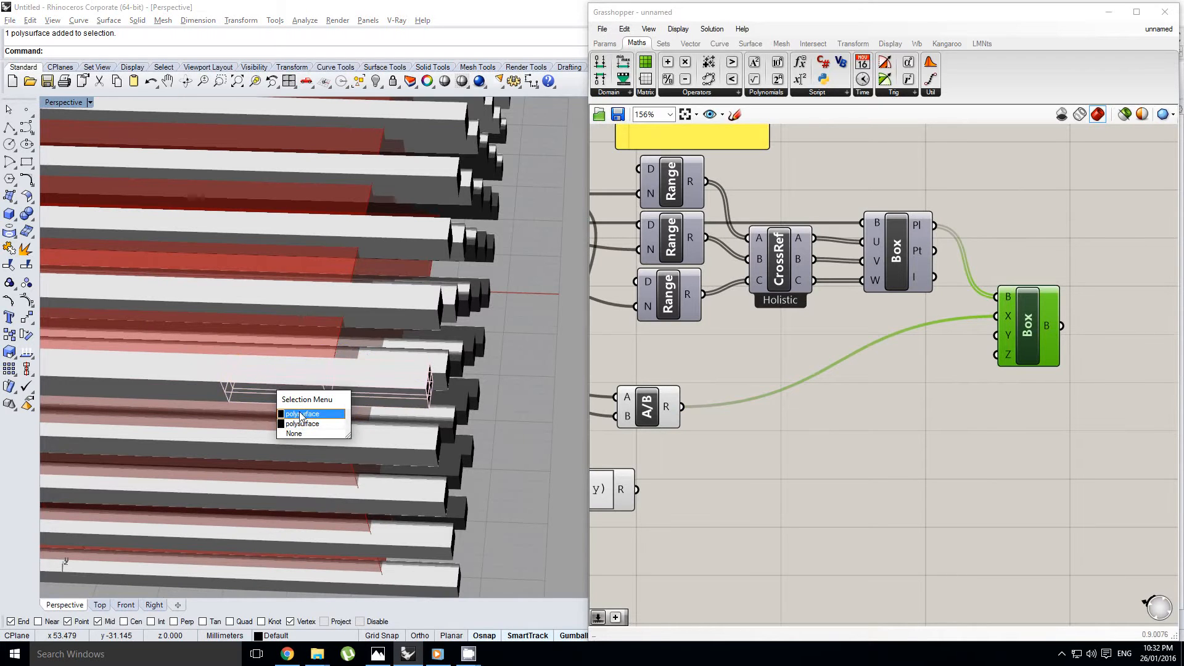
left_click(301, 434)
scroll(395, 397, "down", 10)
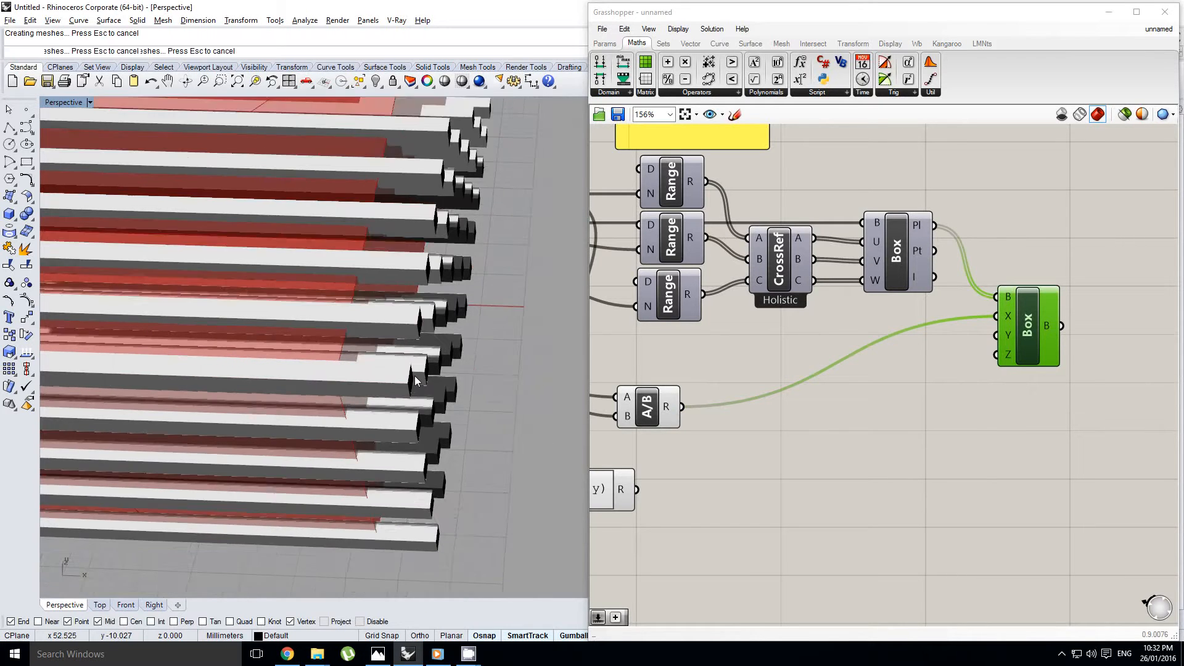
Delete all the objects in the Perspective viewport, including the baked boxes
right_click_drag(457, 398, 470, 394, "shift")
scroll(431, 407, "down", 3)
left_click_drag(179, 180, 543, 546)
key("Delete")
Replace the Expression component's formula with x/(2*y)
right_click_drag(631, 439, 920, 438)
left_click_drag(804, 503, 660, 497)
double_click(867, 469)
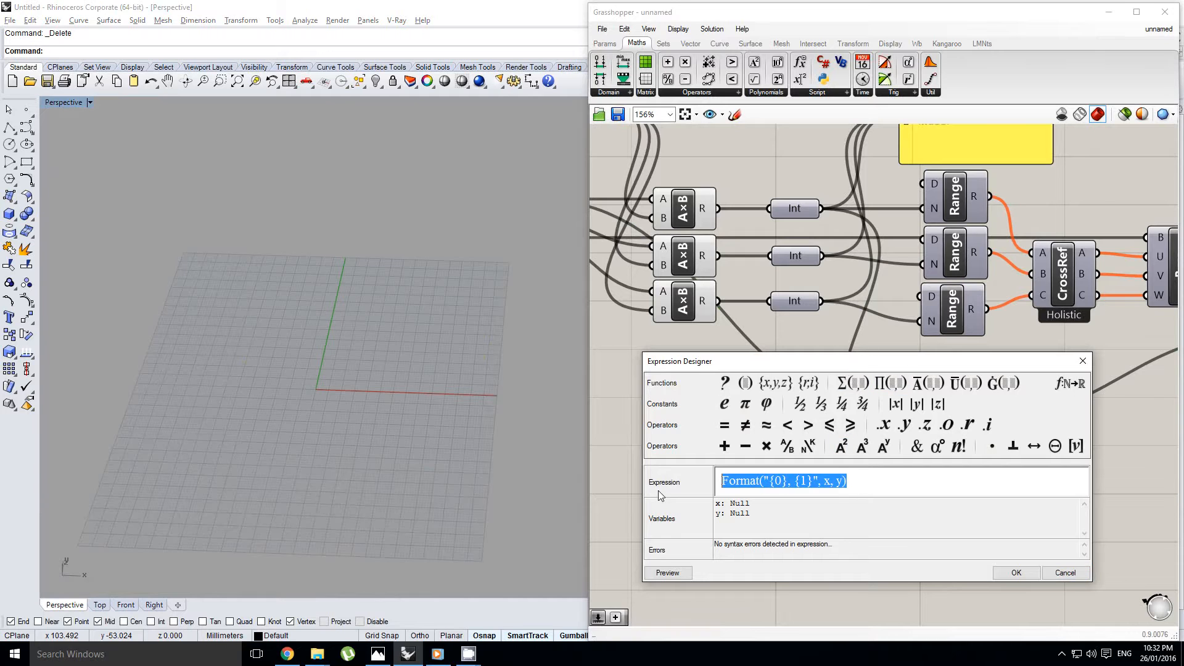
type("x/2")
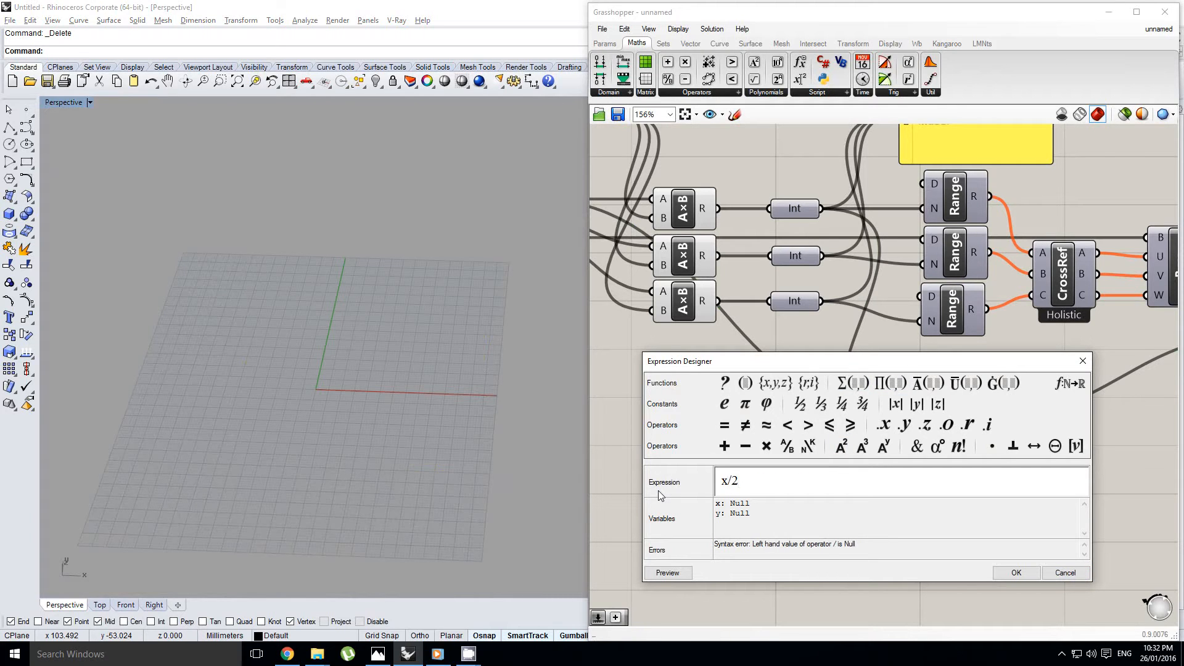
key("BackSpace")
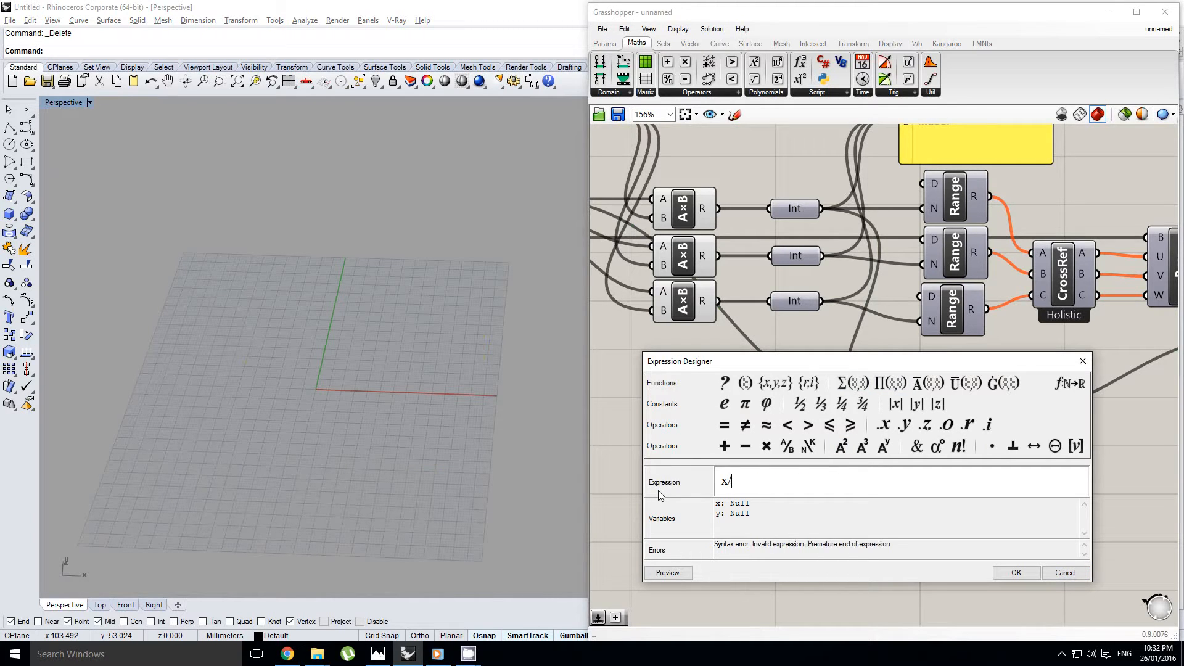
type("y")
type("(")
type(")/2")
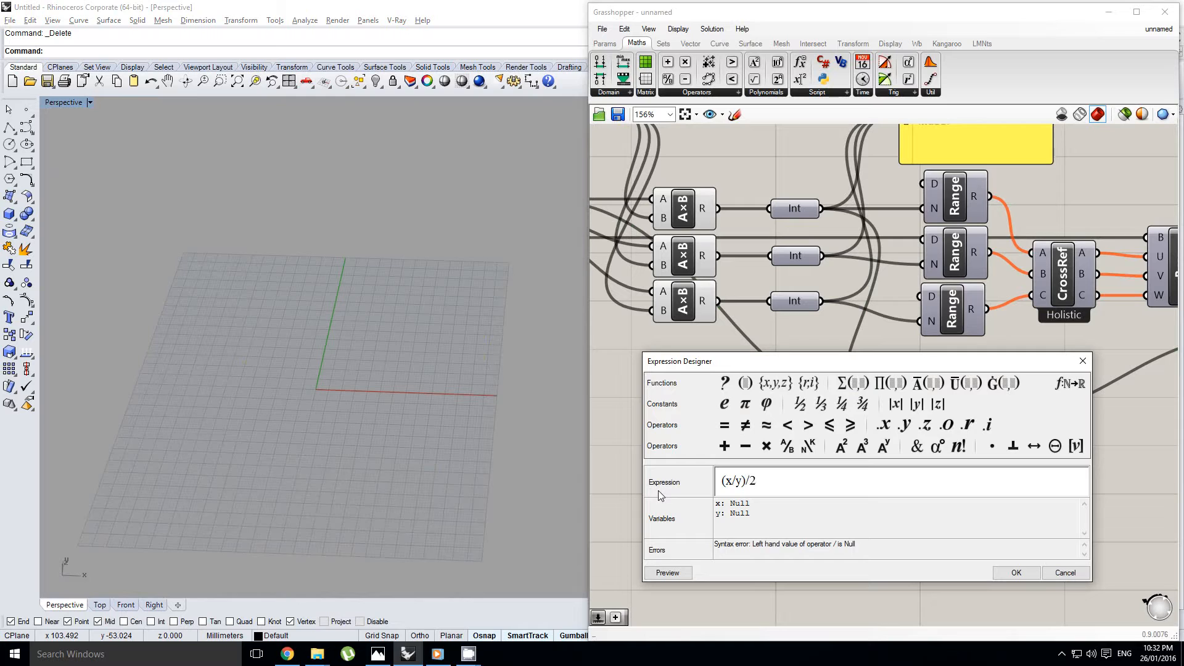
key("BackSpace")
key("BackSpace")
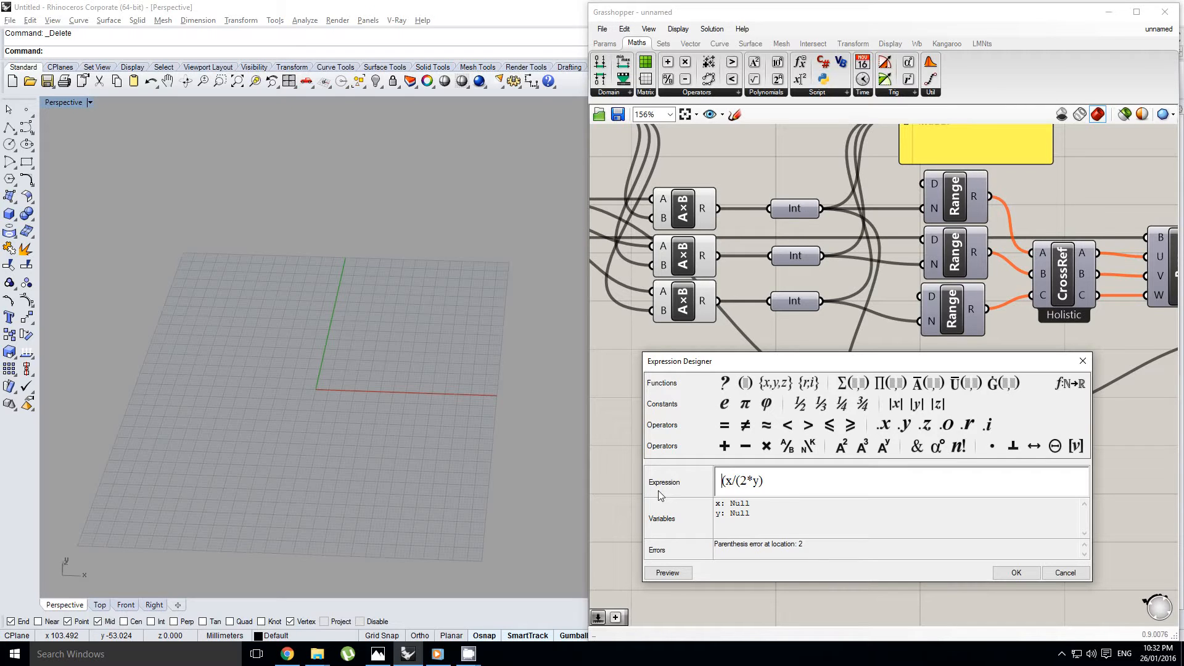
key("Delete")
left_click(1031, 568)
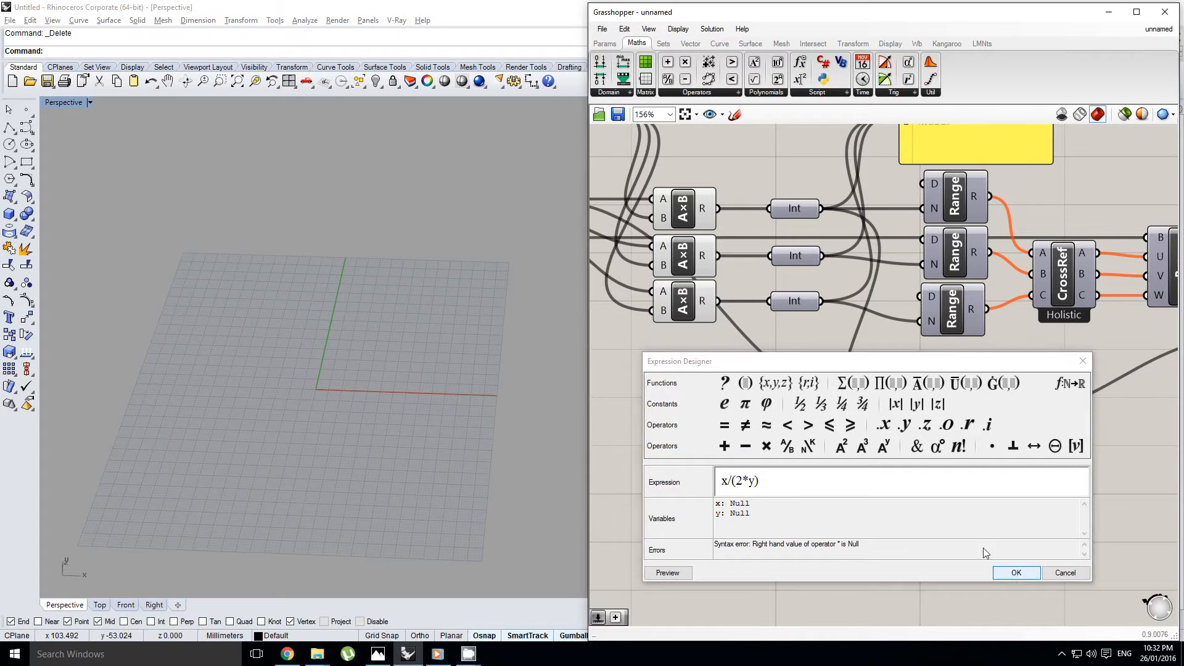
Place the Expression component below the Division and connect the bounding box's X dimension to x and the X Integer to y
right_click_drag(943, 441, 863, 447)
left_click_drag(814, 464, 839, 473)
right_click_drag(742, 290, 775, 260)
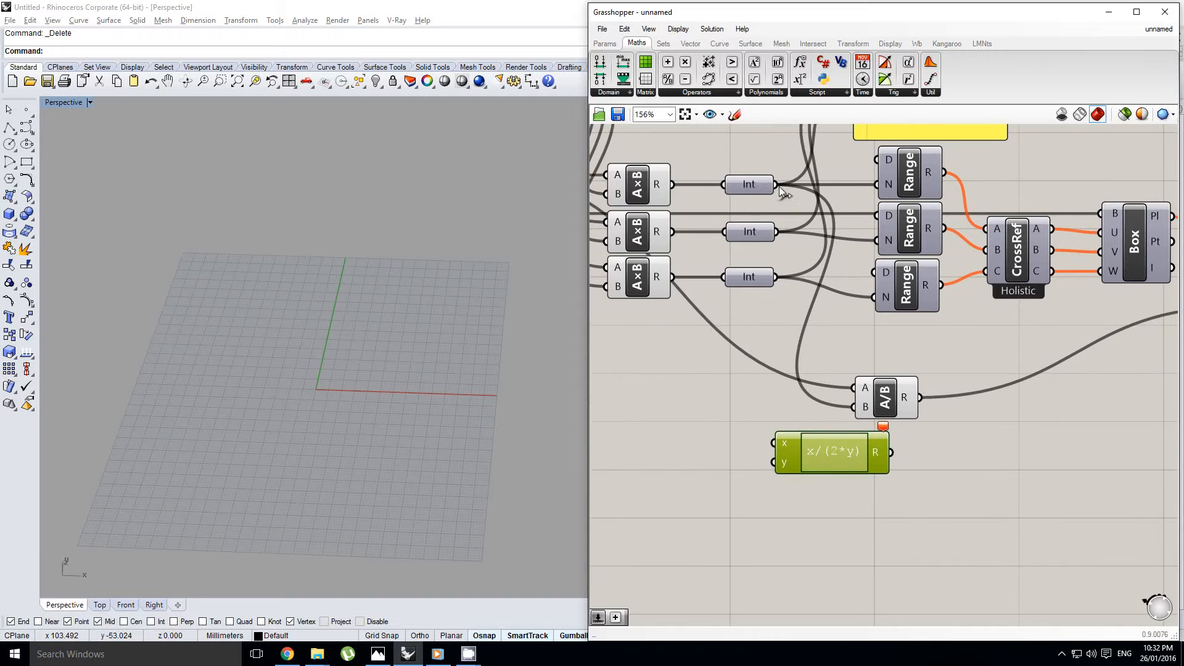
scroll(673, 240, "down", 1)
right_click_drag(673, 239, 839, 271)
left_click_drag(892, 405, 920, 436)
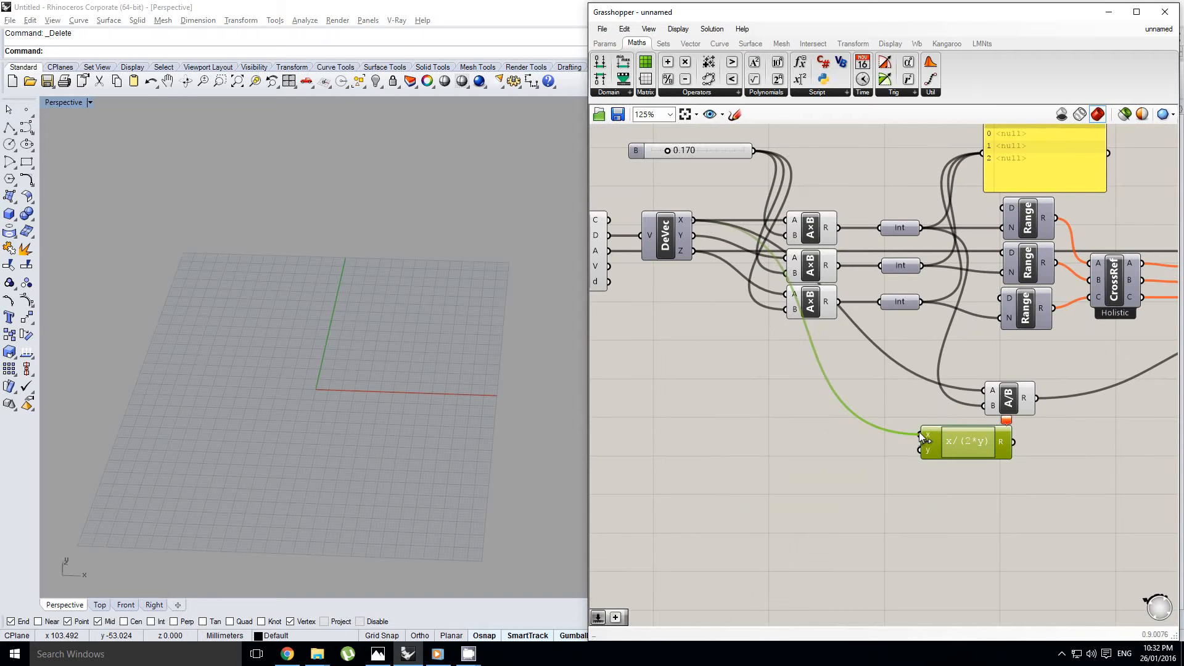
left_click_drag(922, 228, 921, 449)
right_click_drag(1002, 436, 871, 450)
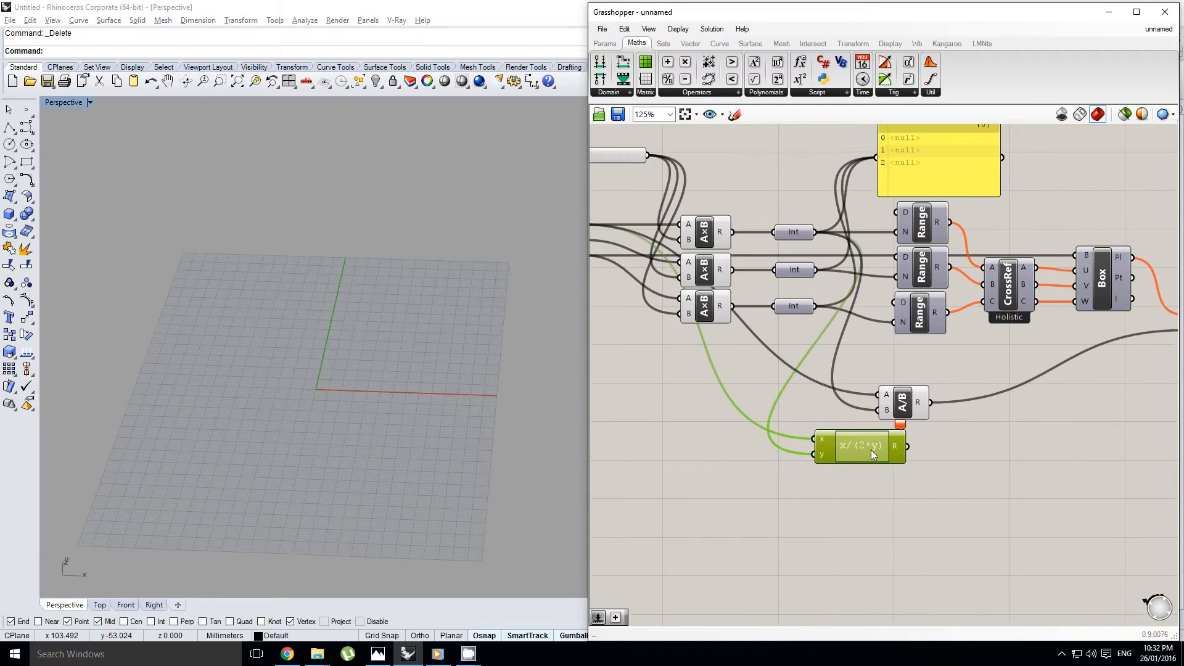
Reopen the x/(2*y) formula to check its variables and syntax, confirming it unchanged
scroll(872, 453, "up", 1)
scroll(877, 461, "up", 1)
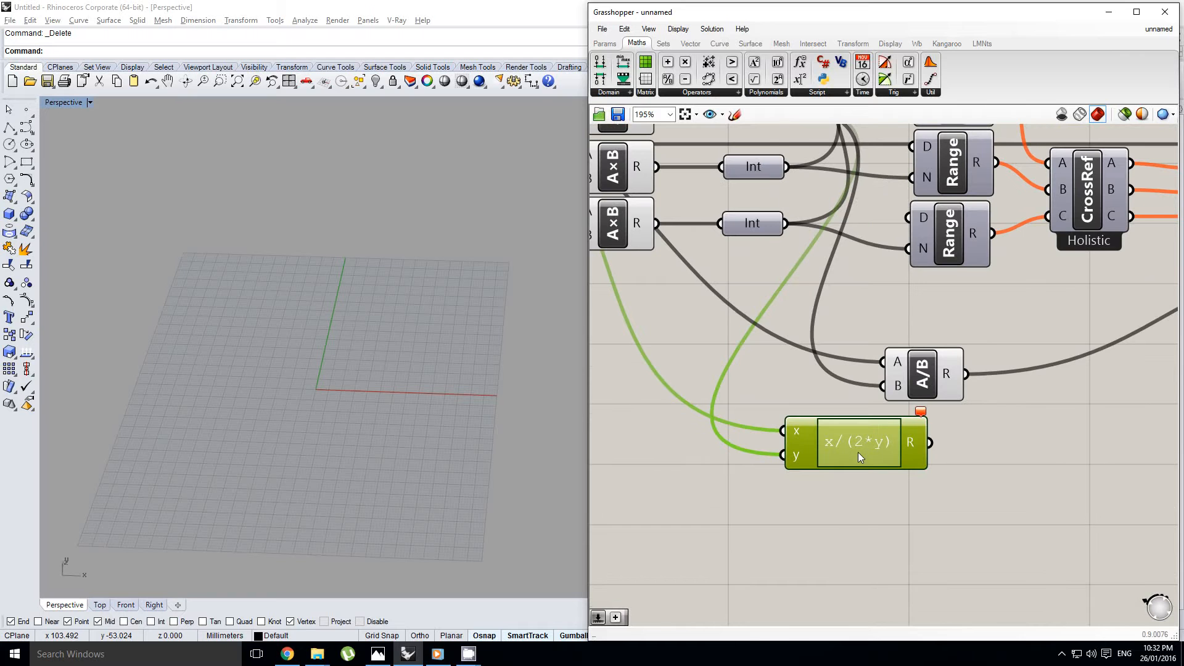
double_click(859, 453)
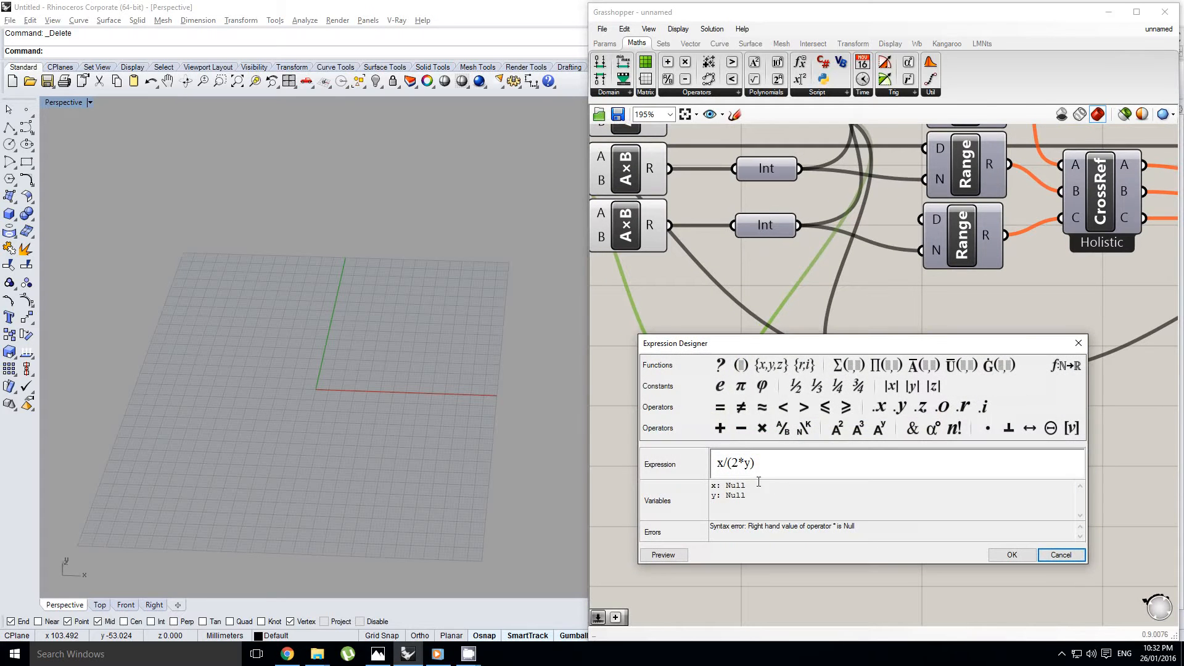
left_click(1009, 555)
mouse_move(848, 424)
right_mouse_down()
mouse_move(919, 430)
mouse_move(830, 420)
right_mouse_up()
scroll(876, 423, "down", 2)
right_click(867, 425)
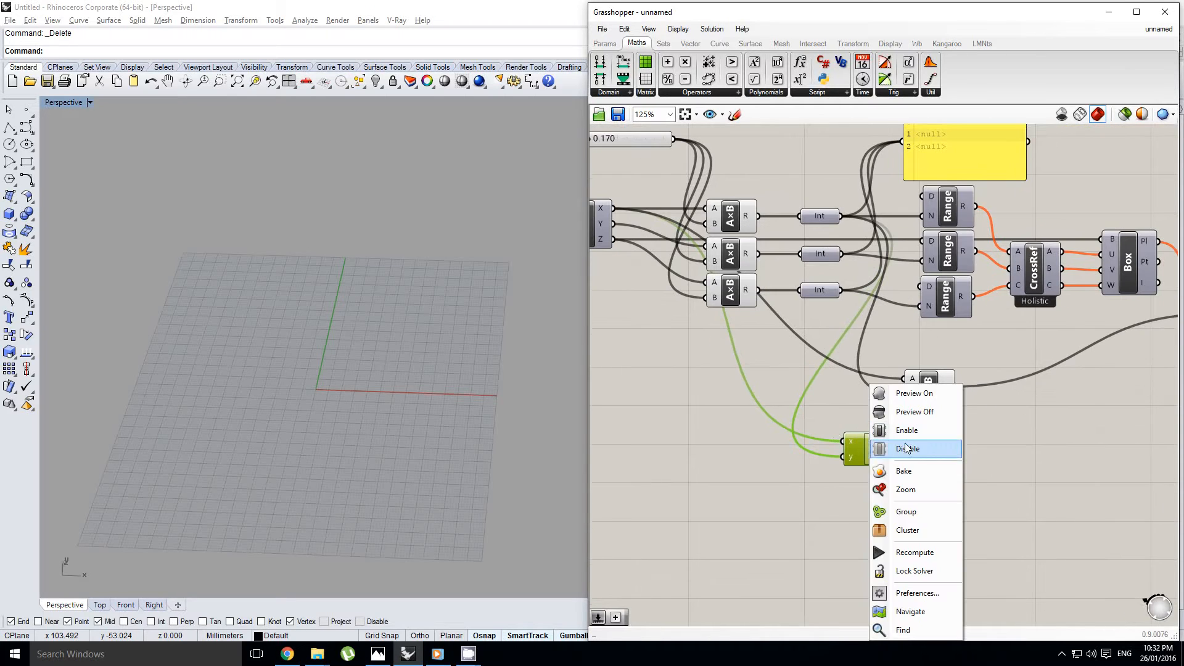
left_click(848, 428)
Inspect the Expression component's error and input connections, and review its formula once more without editing it
scroll(888, 445, "up", 4)
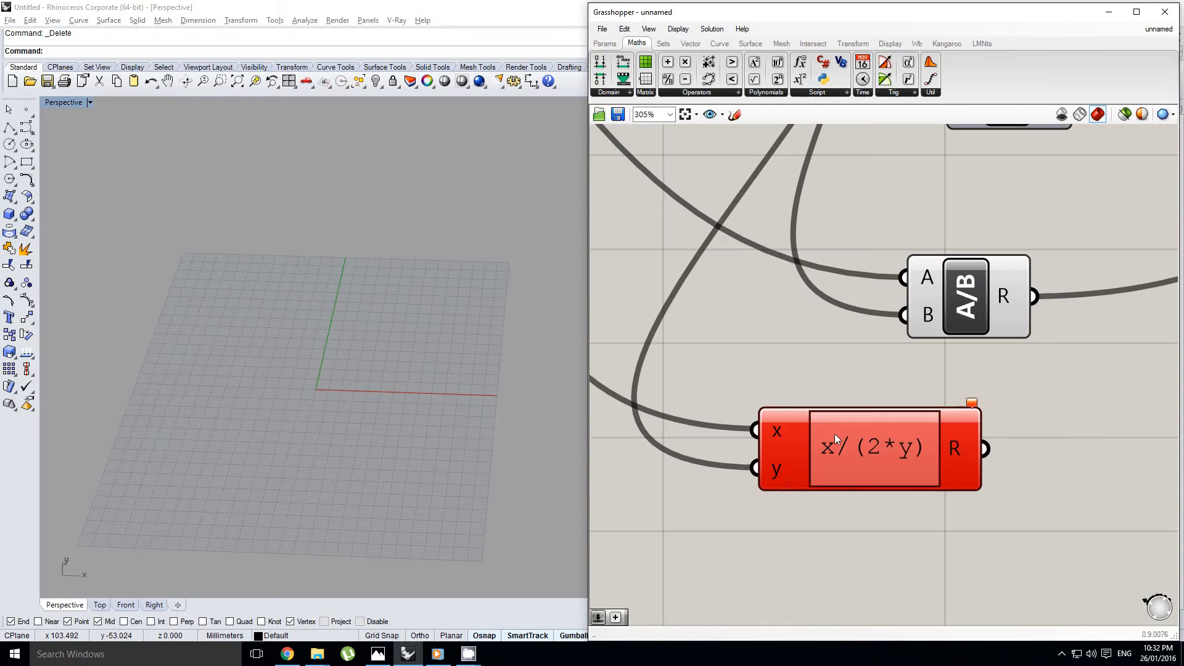
left_click(858, 465)
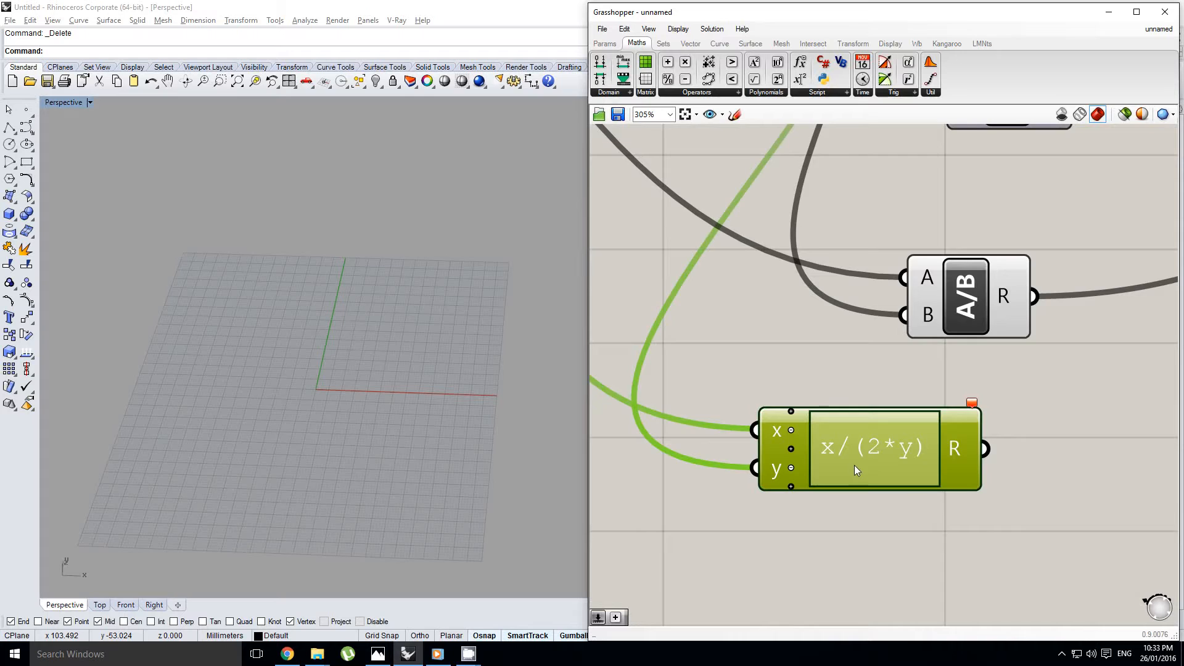
scroll(857, 465, "down", 3)
scroll(879, 450, "up", 2)
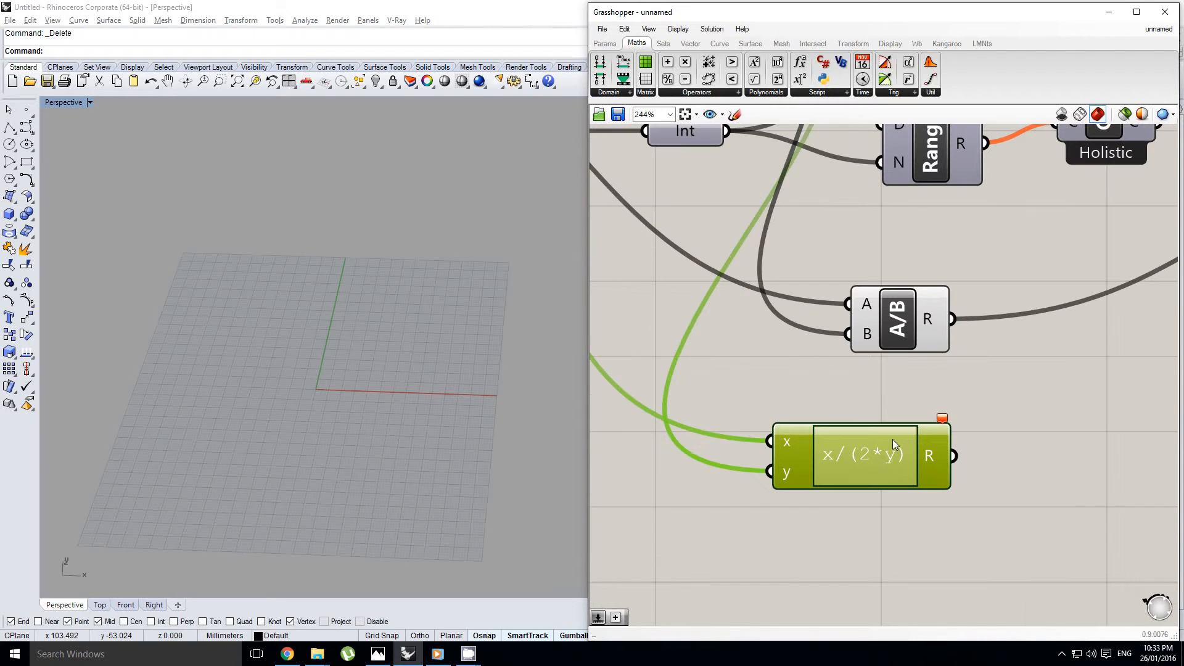
mouse_move(940, 423)
left_click(924, 390)
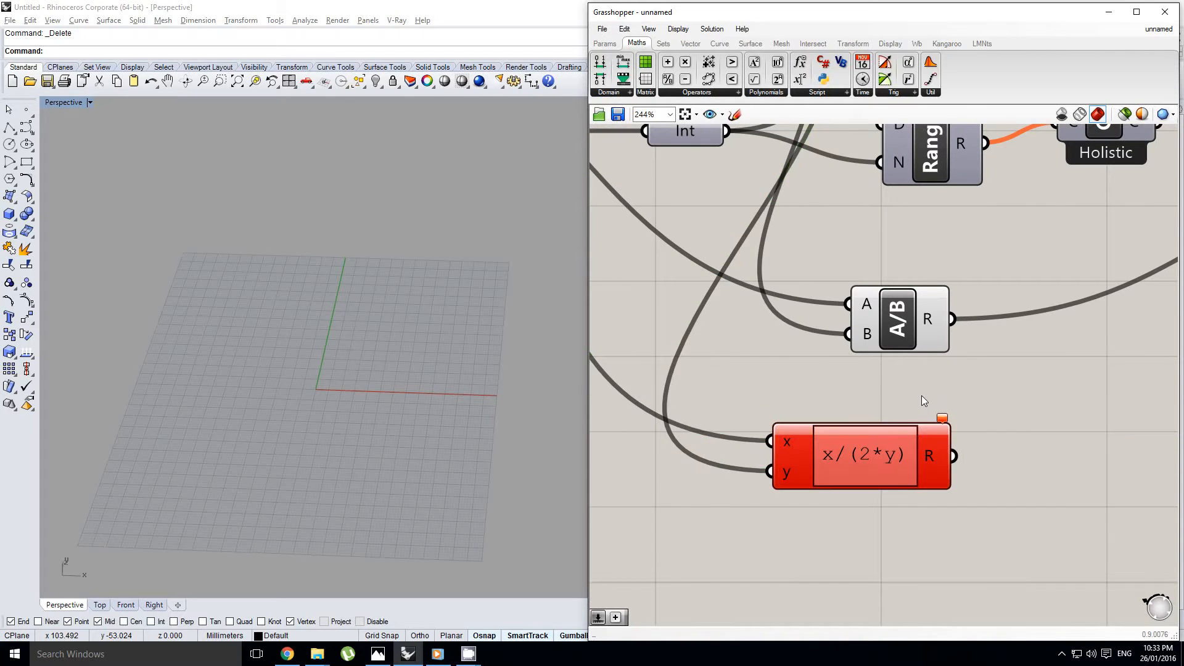
scroll(864, 455, "down", 2)
double_click(872, 460)
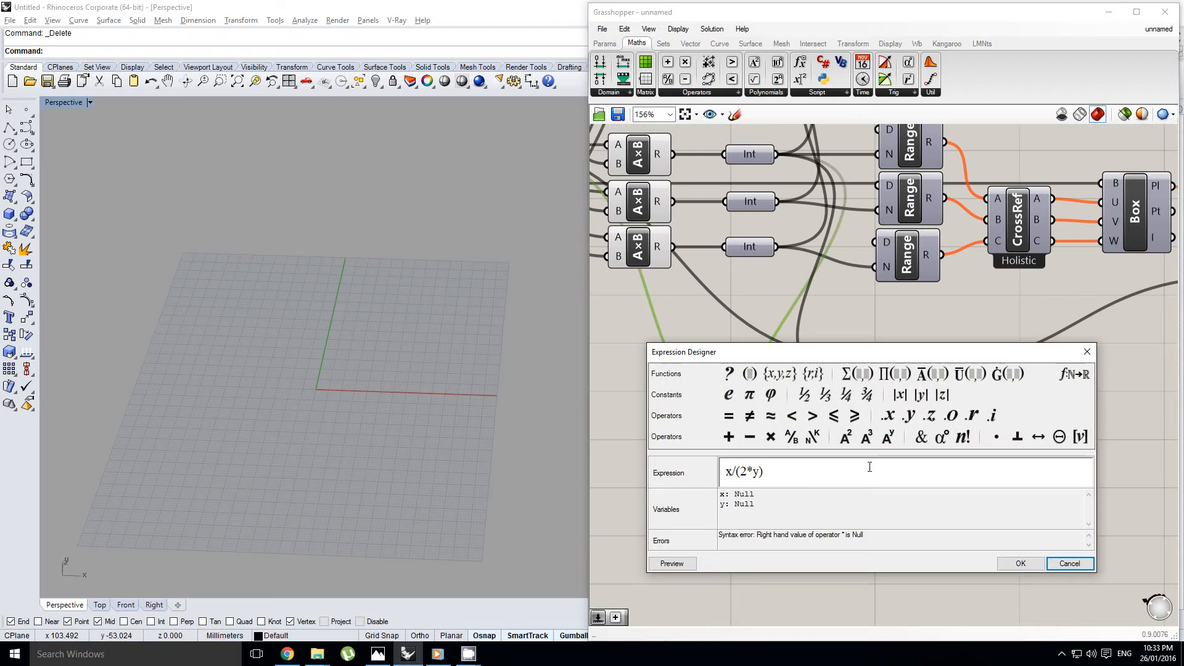
left_click(1020, 563)
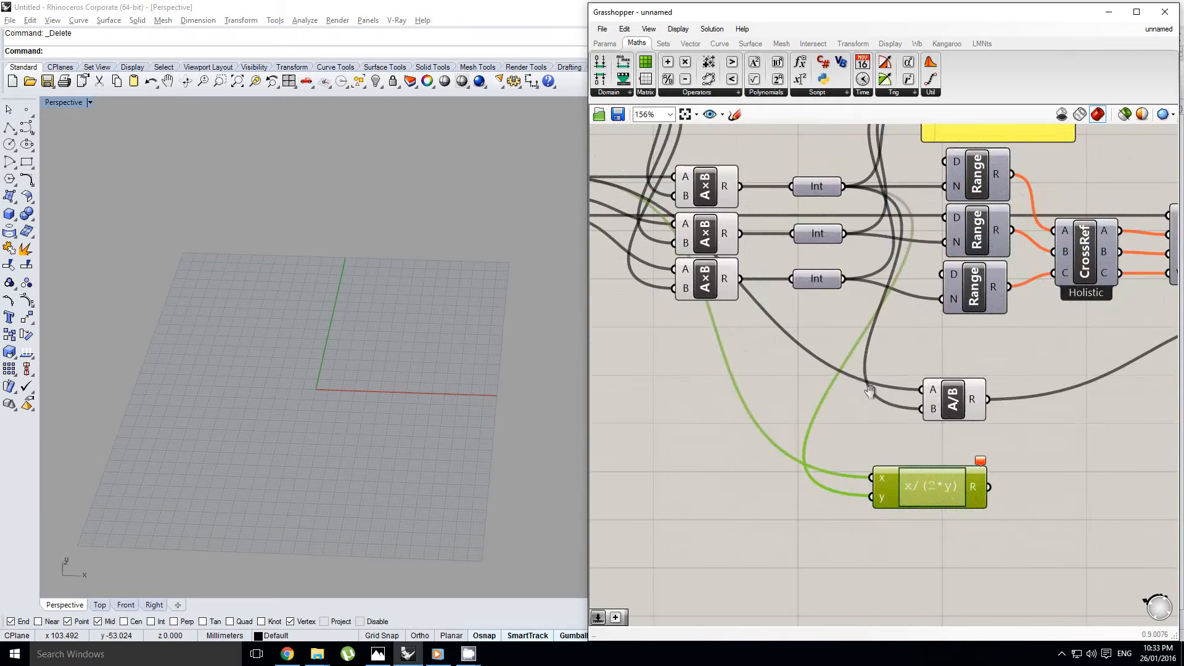
Trace the definition upstream to the Curve parameter and undo the deletion of the Rhino objects
scroll(890, 394, "down", 2)
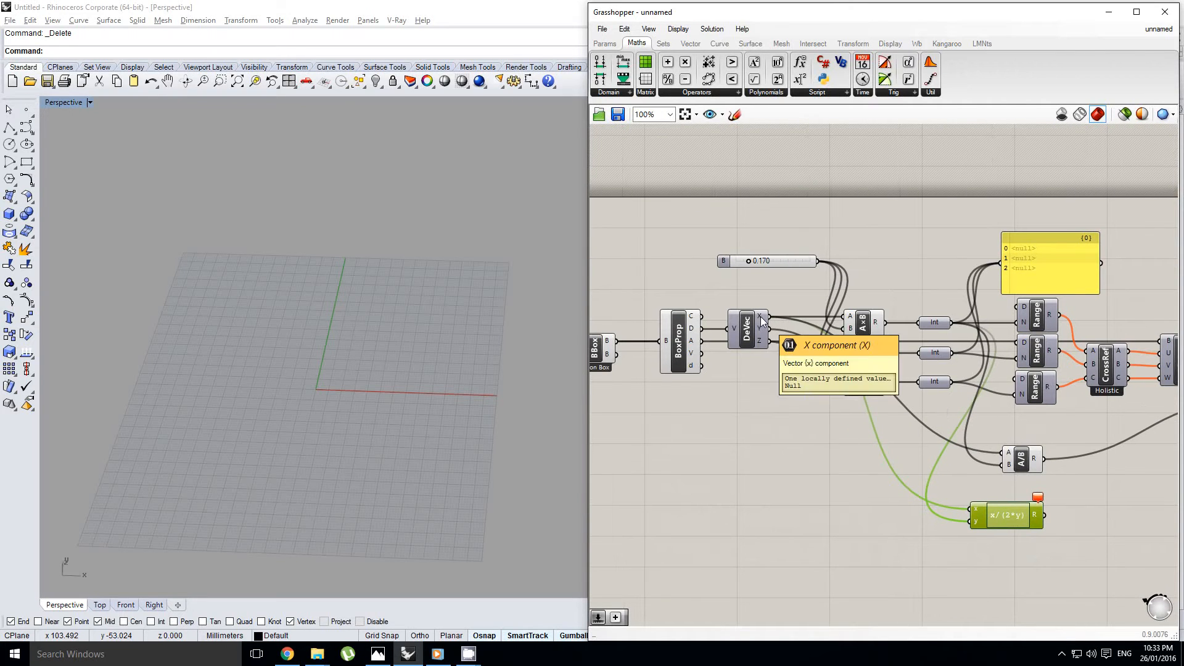
scroll(734, 368, "down", 3)
scroll(741, 361, "up", 3)
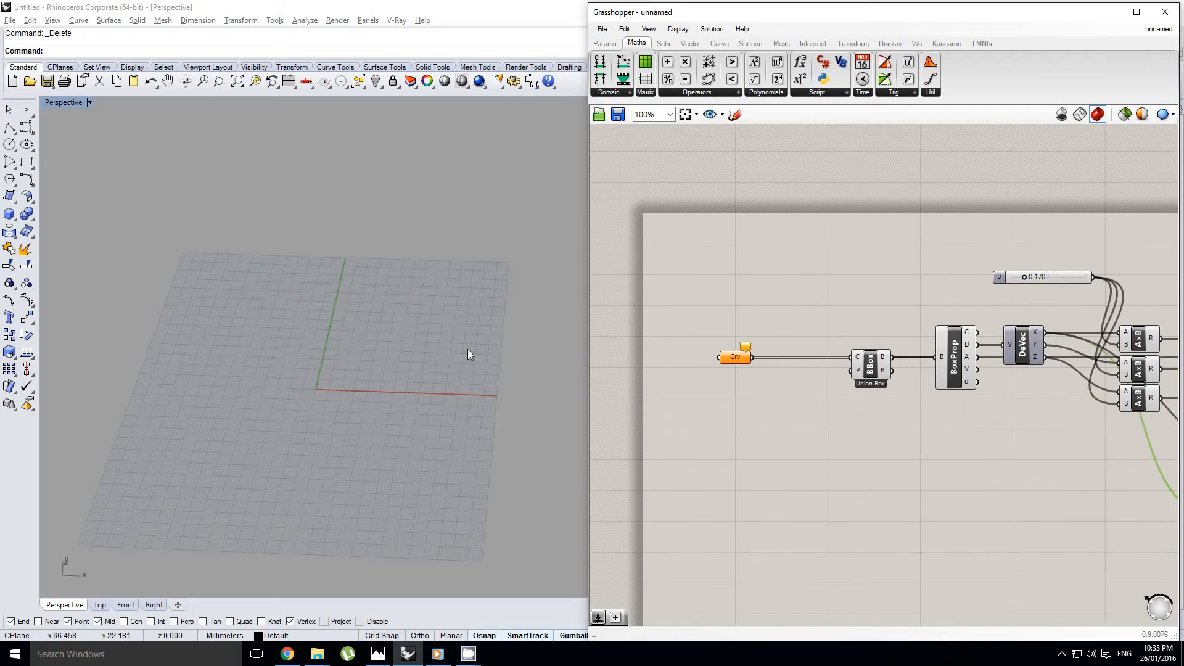
right_click_drag(467, 349, 456, 338)
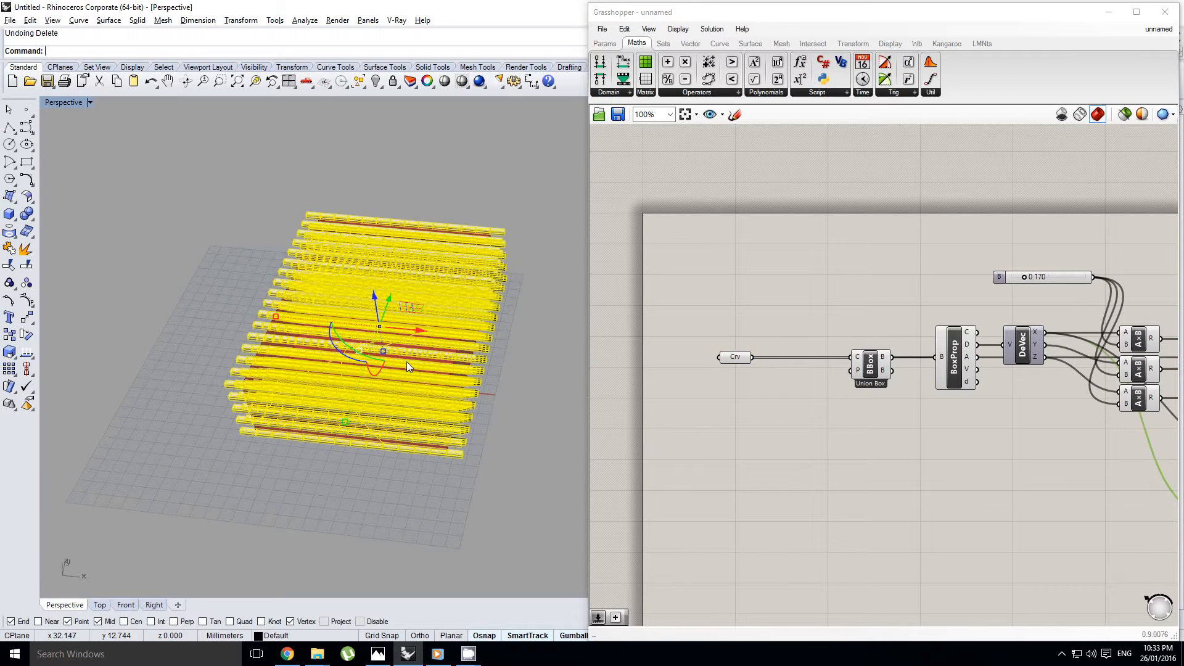
Undo the bake of the center boxes in Rhino
key("ctrl+z")
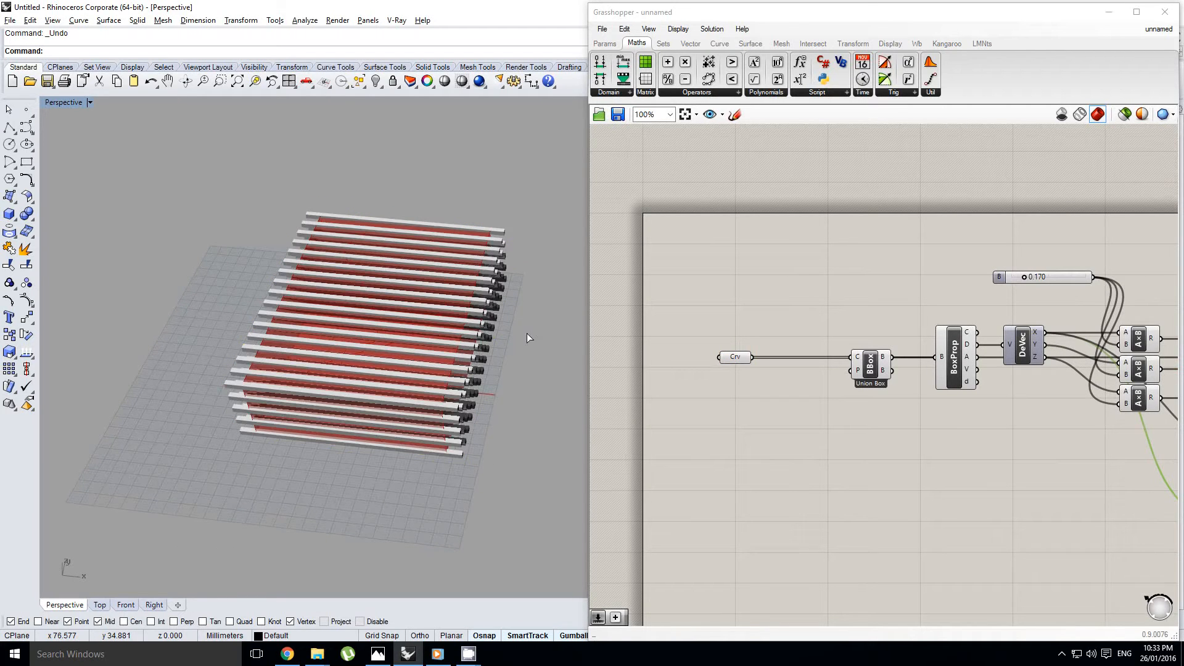
scroll(482, 343, "up", 2)
scroll(946, 401, "down", 2)
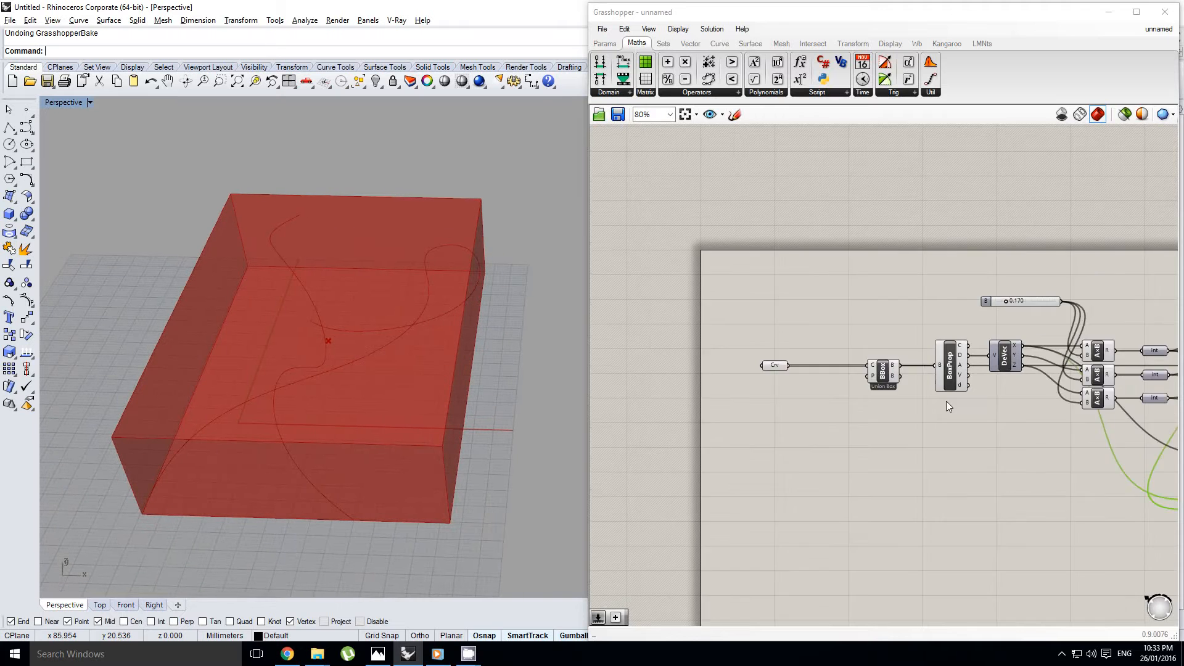
Delete the Division component and move the x/(2*y) Expression component up into its place
scroll(903, 428, "up", 3)
right_click_drag(898, 429, 827, 403)
left_click(898, 416)
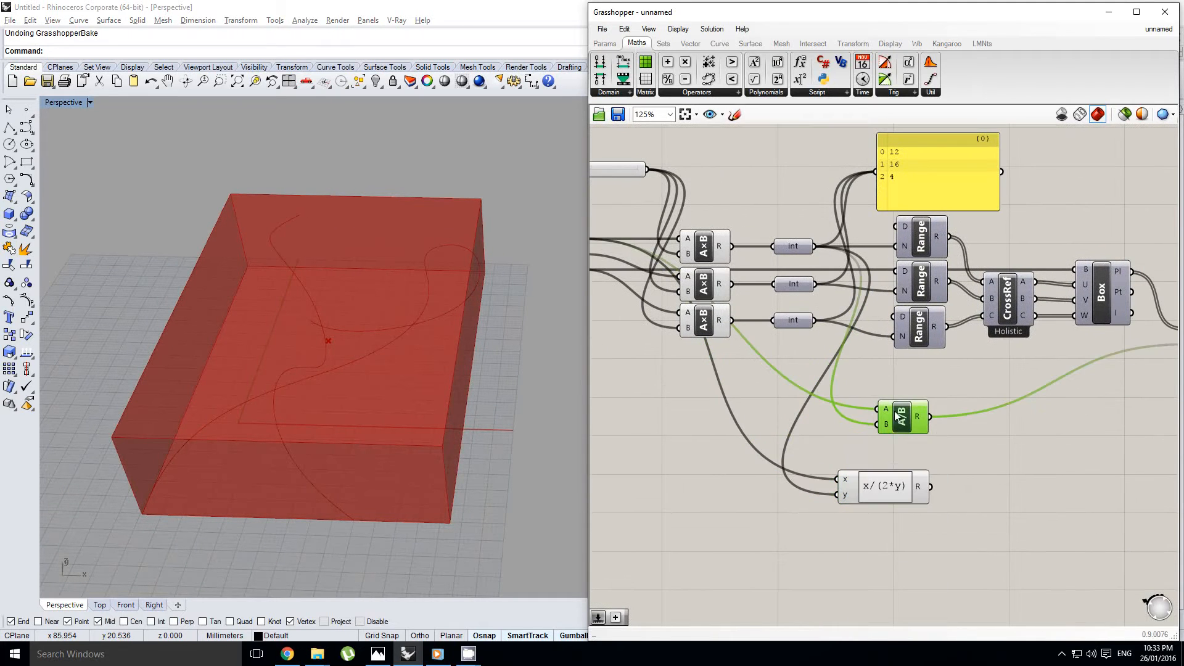
key("Delete")
left_click_drag(894, 487, 886, 421)
right_click_drag(895, 409, 793, 426)
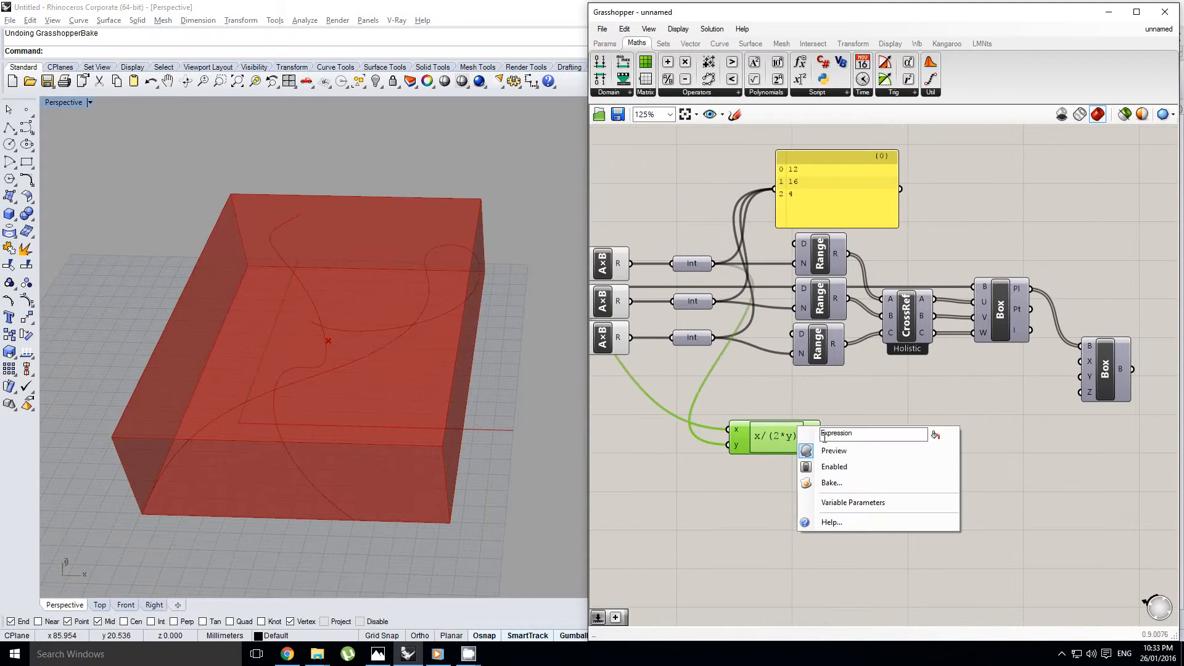
left_click(827, 439)
Connect the Expression result to the Center Box's X input and turn on the Center Box preview
left_click_drag(941, 403, 1000, 390)
scroll(1001, 391, "down", 1)
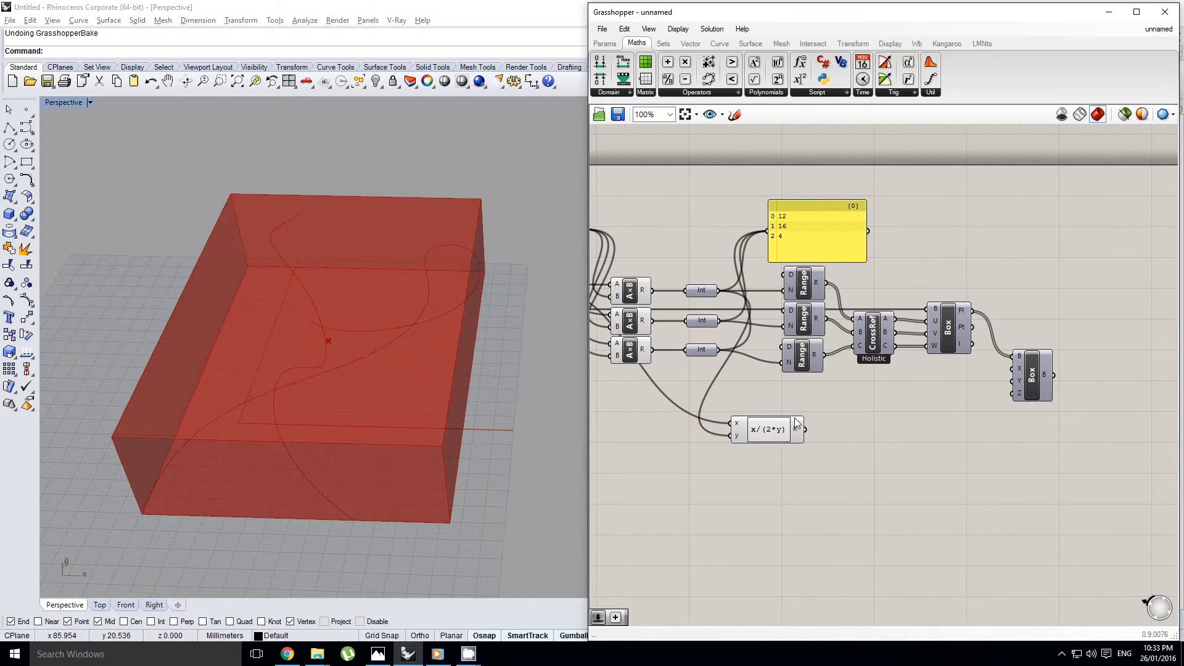
middle_click(1028, 371)
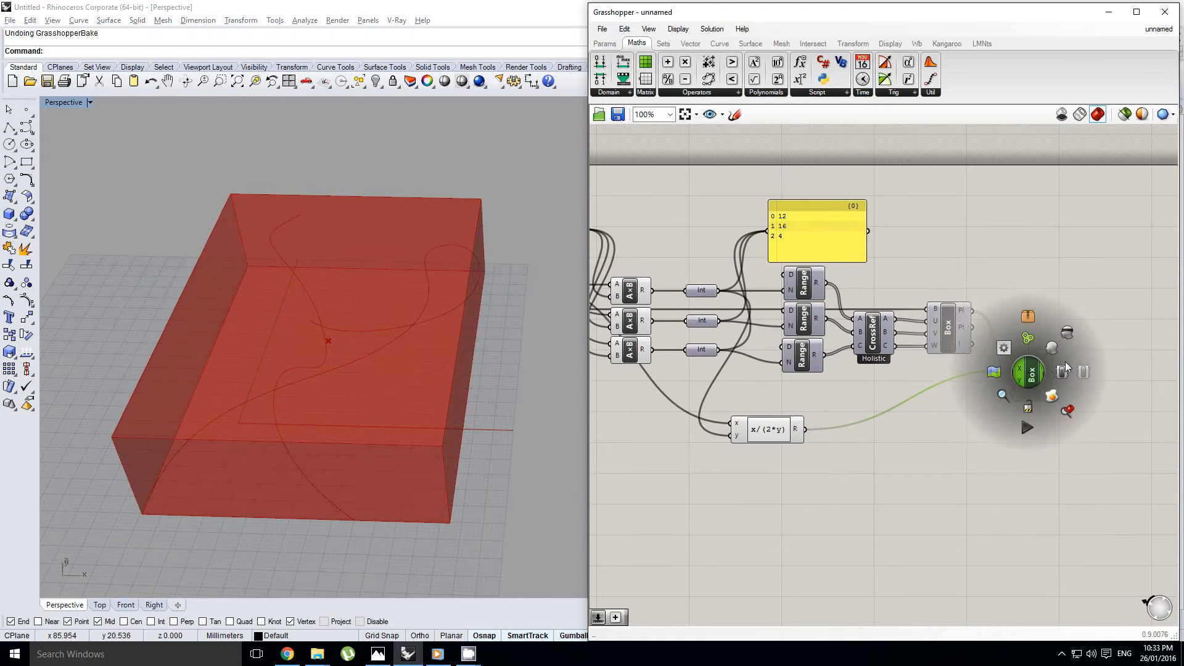
left_click(1065, 361)
scroll(462, 430, "up", 5)
right_click_drag(463, 430, 289, 436)
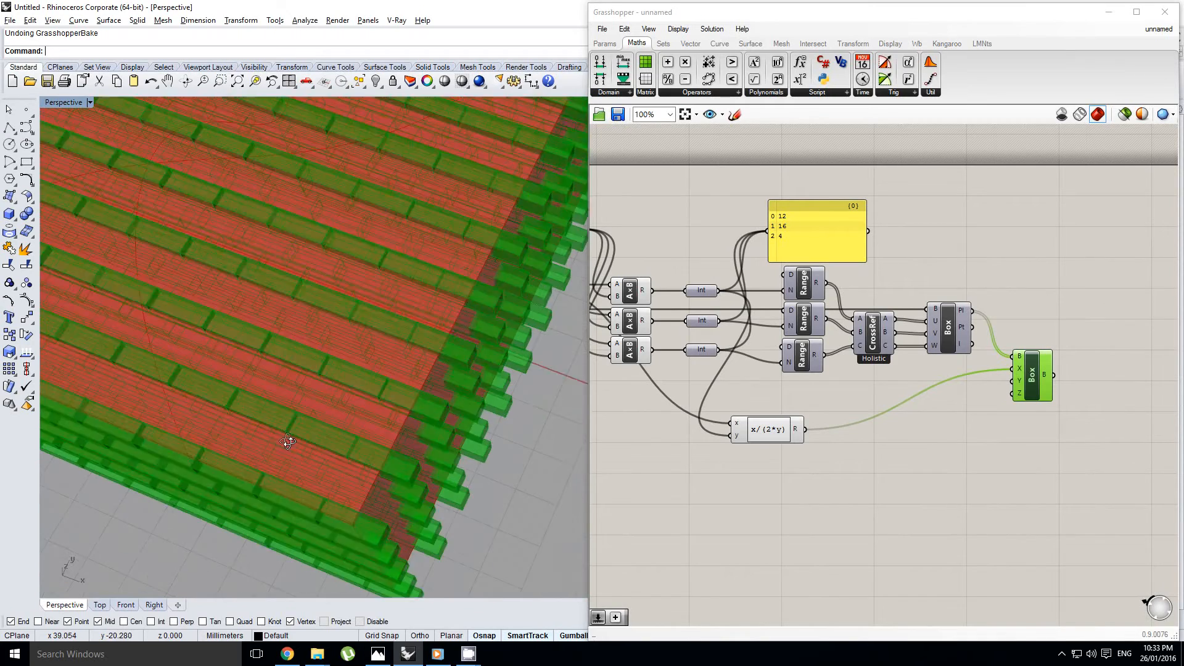
scroll(284, 417, "up", 2)
Duplicate the x/(2*y) Expression twice below the original and connect the copies to the Y and Z dimensions and their matching Integer values
right_click_drag(943, 388, 922, 384)
left_click(903, 382)
scroll(924, 403, "down", 3)
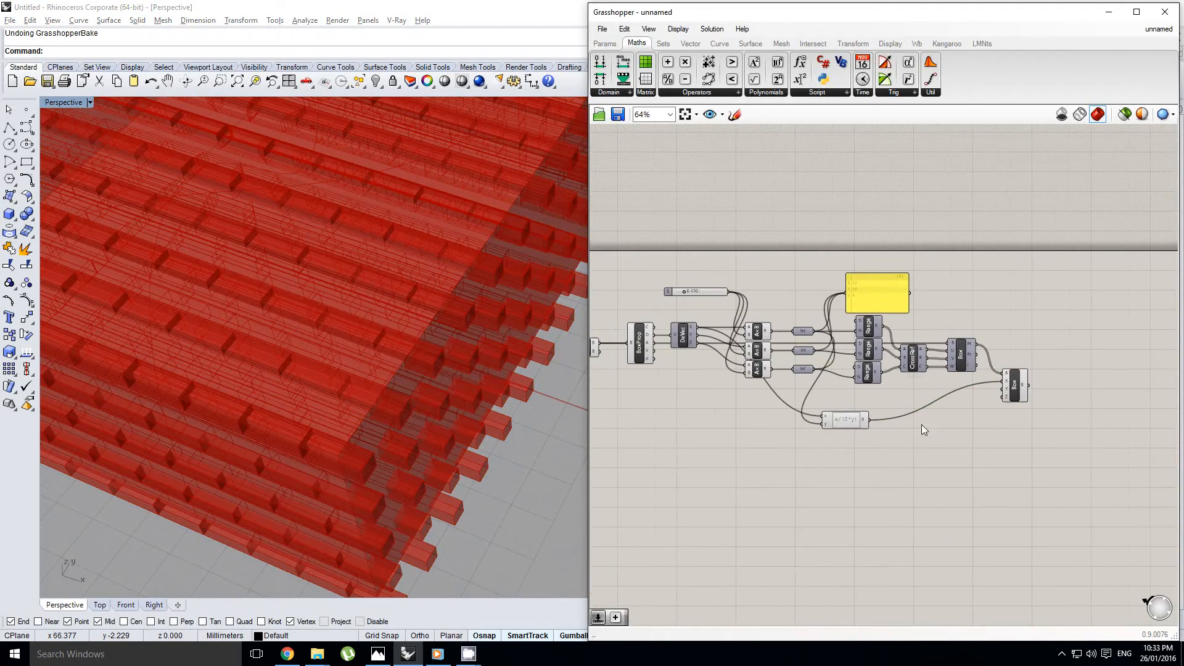
scroll(834, 413, "up", 1)
left_click_drag(841, 424, 855, 462)
right_click_drag(658, 327, 738, 329)
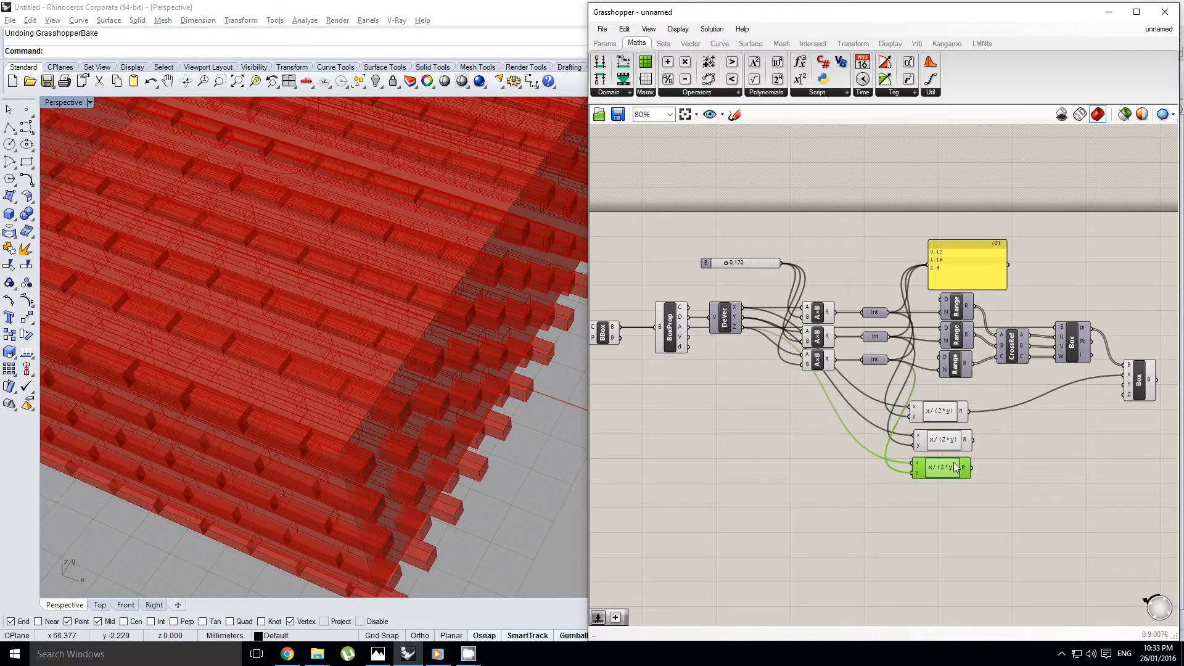
Connect the second and third Expression results to the Center Box's Y and Z inputs
right_click_drag(954, 467, 820, 452)
left_click_drag(951, 392, 956, 391)
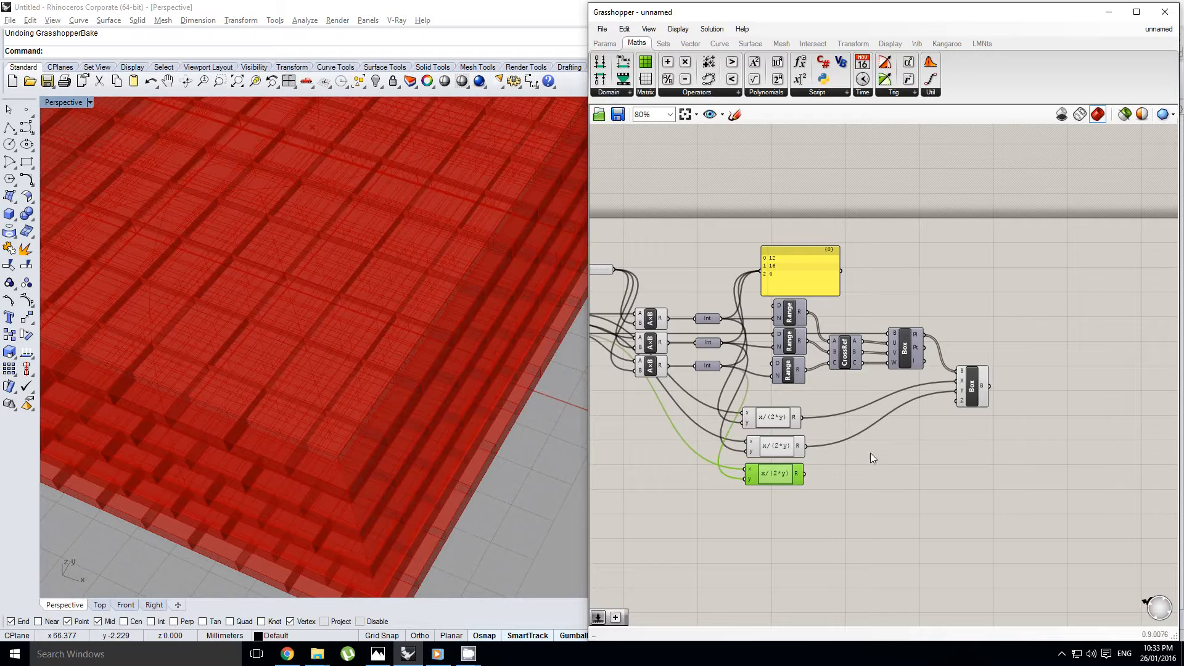
left_click_drag(805, 473, 959, 401)
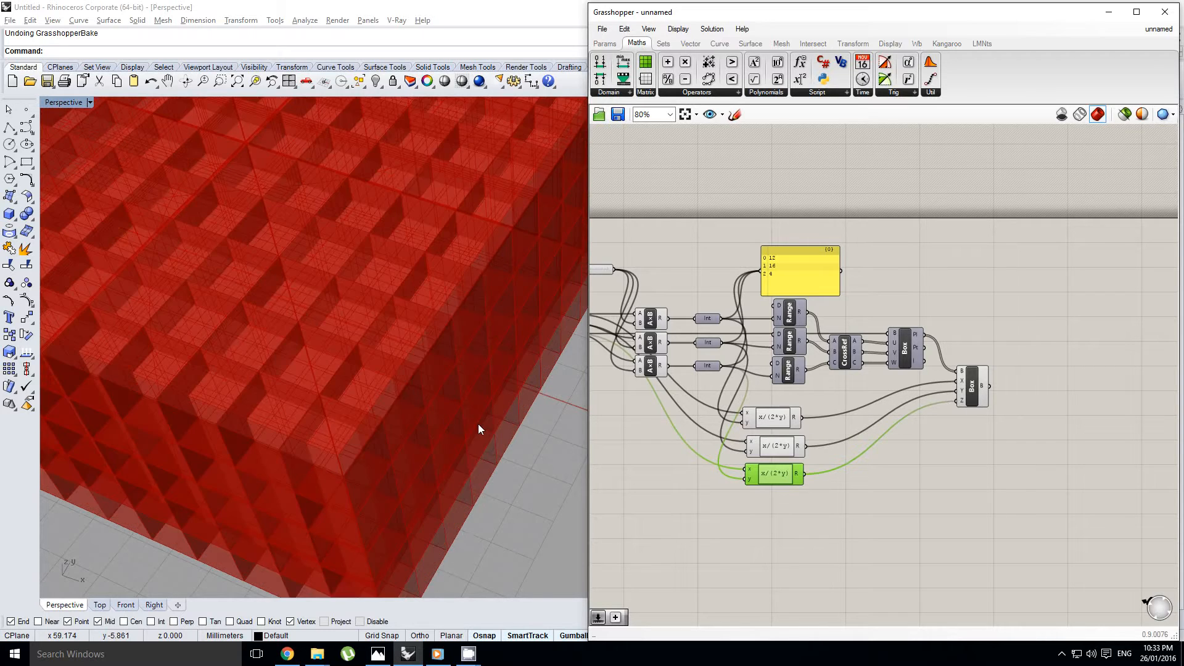
right_click_drag(479, 424, 452, 407)
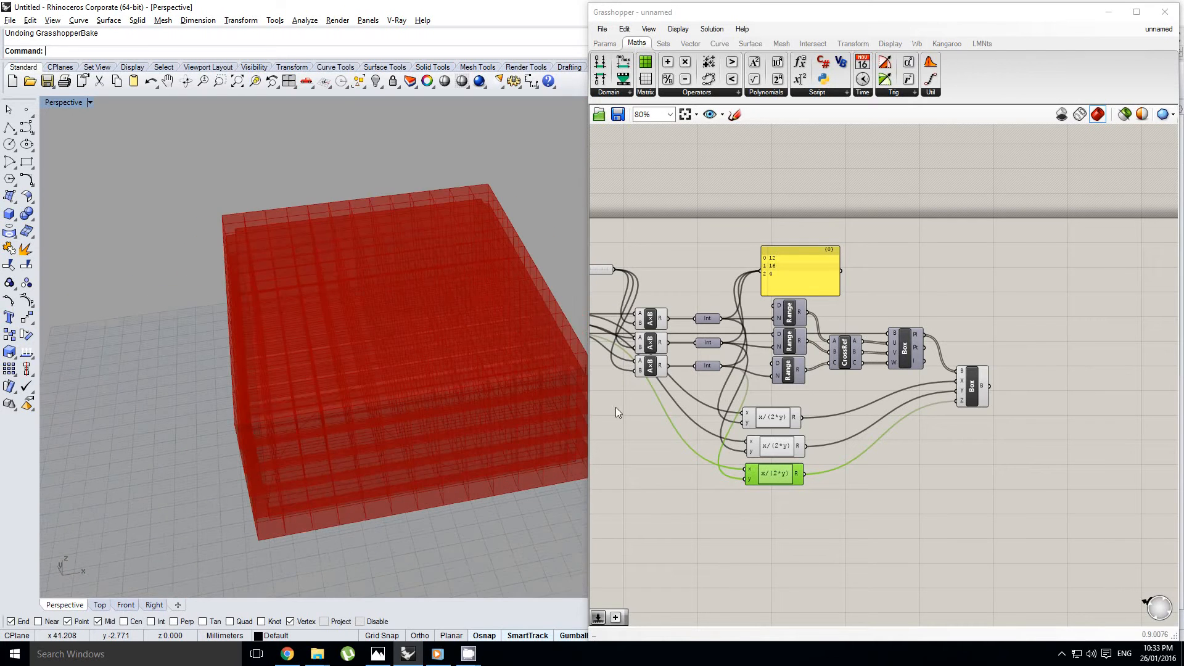
Place a Collision One|Many component to the right of the Center Box
right_click_drag(912, 407, 986, 414)
left_click(1057, 358)
right_click_drag(1051, 355, 998, 351)
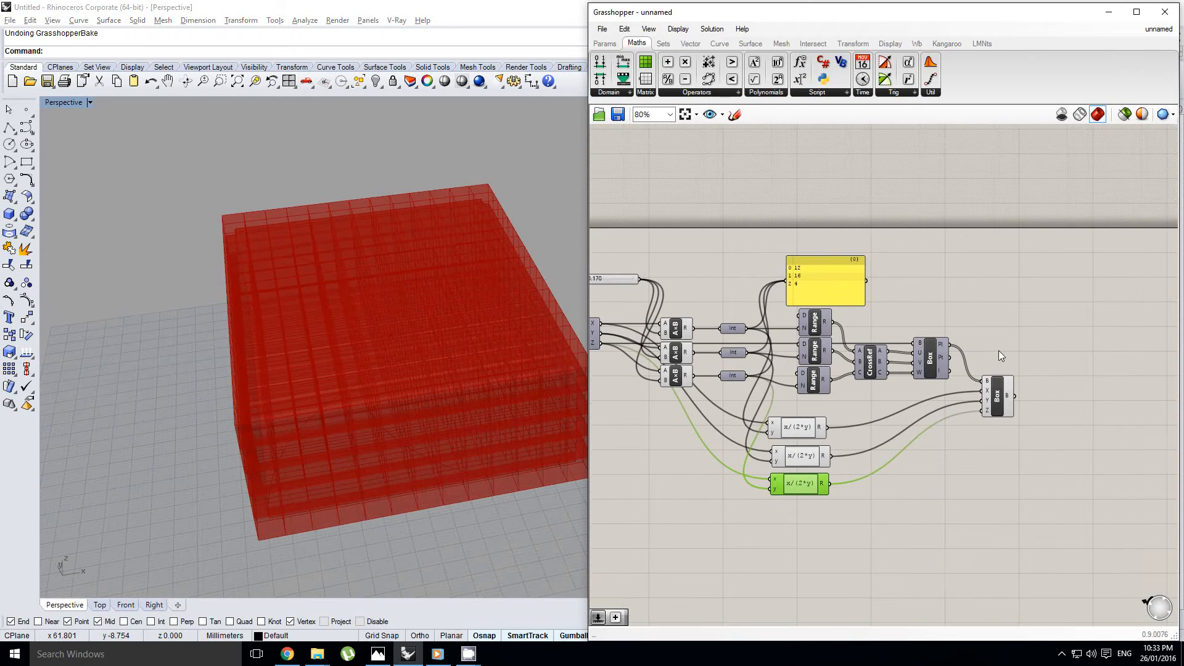
left_click(922, 409)
right_click_drag(1034, 406, 987, 414)
left_click(956, 410)
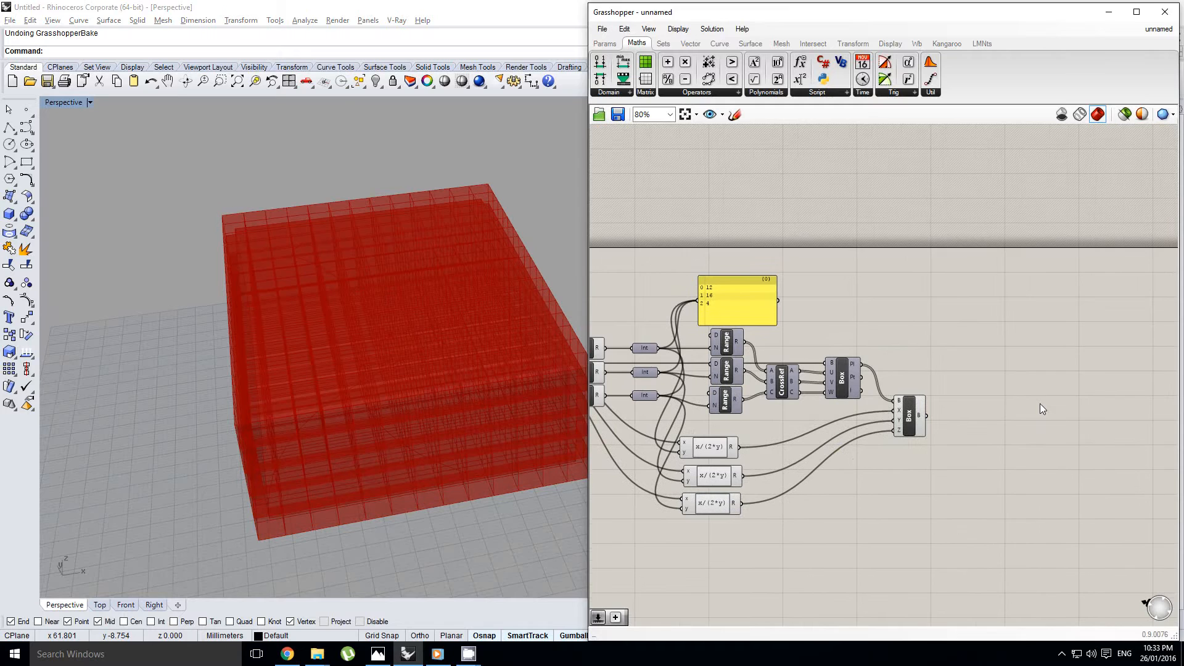
double_click(1040, 404)
left_click(745, 44)
left_click(809, 43)
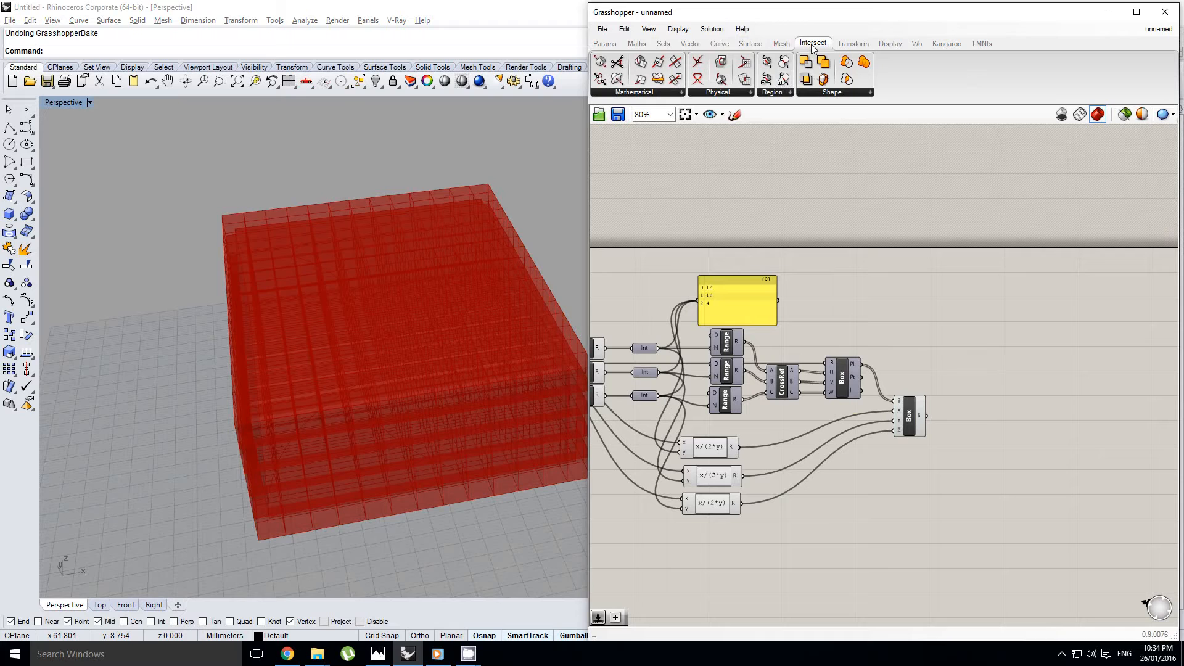
left_click(734, 92)
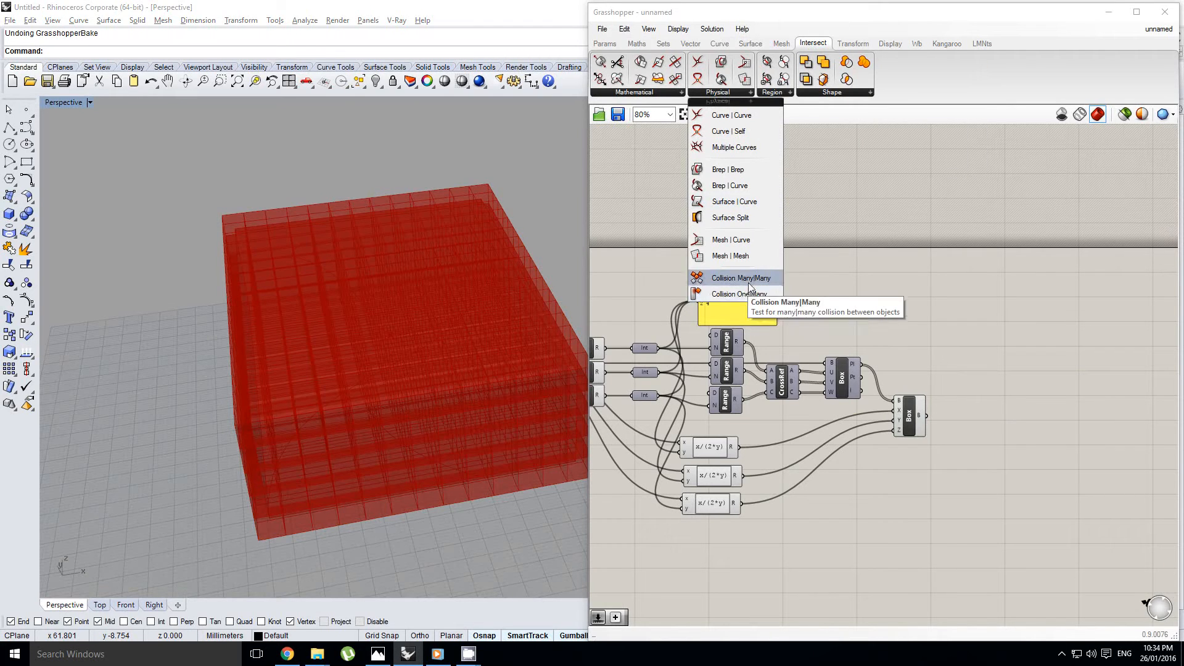
left_click(745, 295)
scroll(994, 404, "up", 4)
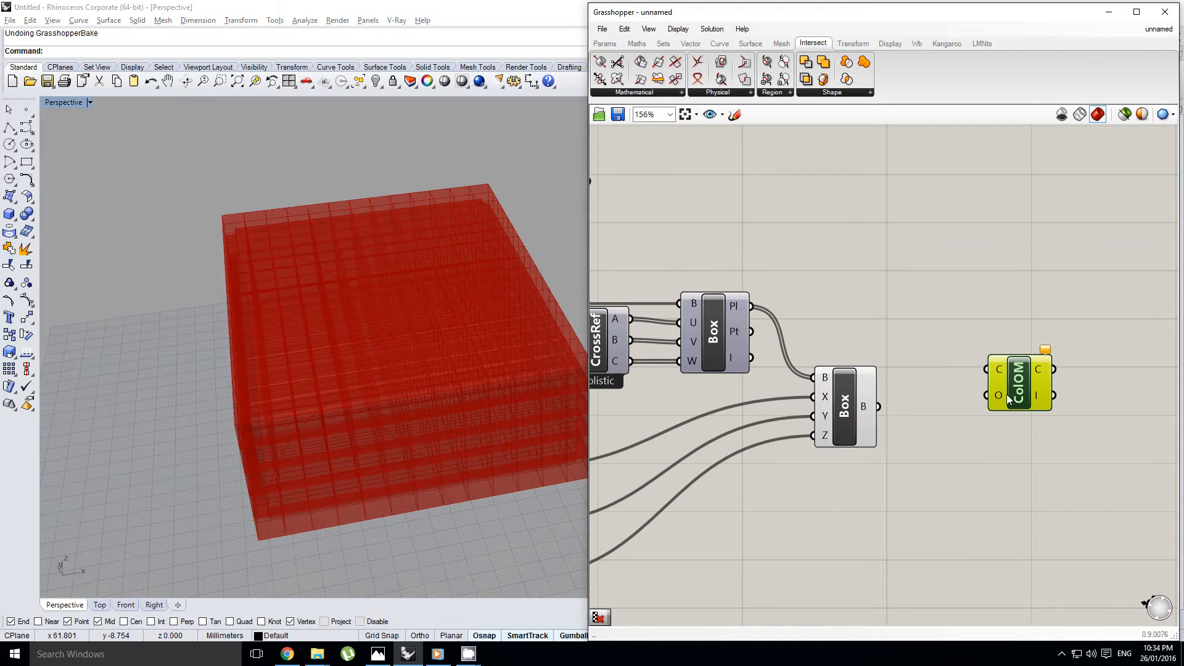
Connect the Center Box output to the Collision One|Many component's O input and turn off the Center Box preview
left_click_drag(1006, 398, 1007, 400)
left_click(839, 412)
middle_click(841, 408)
left_click(878, 369)
Connect the Curve parameter at the start of the definition to the Collision One|Many component's C input
right_click_drag(899, 360, 1038, 356)
scroll(1038, 357, "down", 4)
right_click_drag(792, 361, 867, 378)
right_click_drag(693, 360, 878, 365)
left_click(793, 364)
scroll(794, 359, "up", 1)
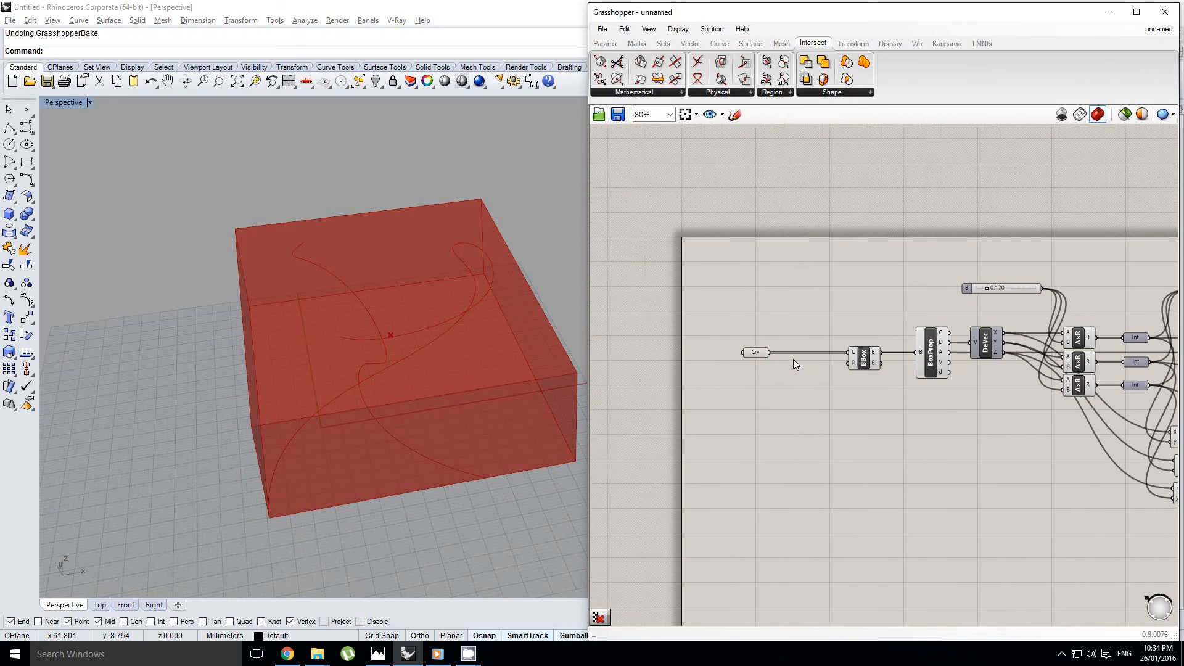
scroll(772, 353, "down", 3)
scroll(1059, 366, "up", 8)
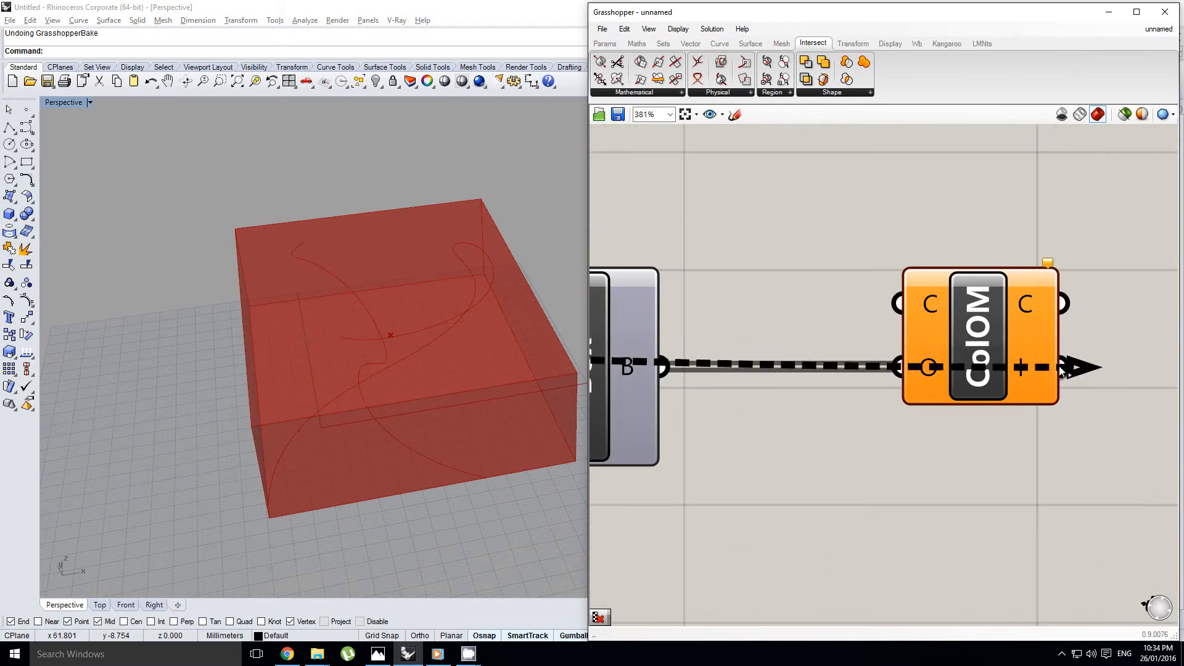
left_click_drag(1060, 365, 899, 302)
Graft the Collision One|Many component's C input and inspect the data structure of its collision output
right_click(926, 301)
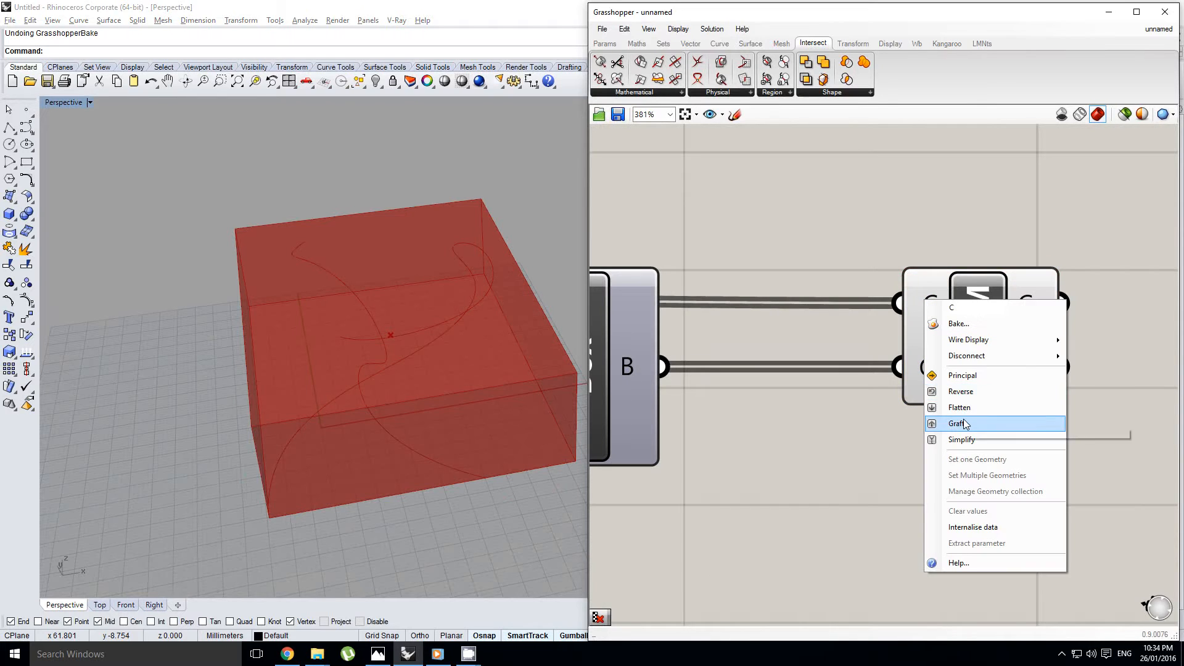
left_click(963, 421)
right_click_drag(955, 346, 926, 369)
mouse_move(998, 325)
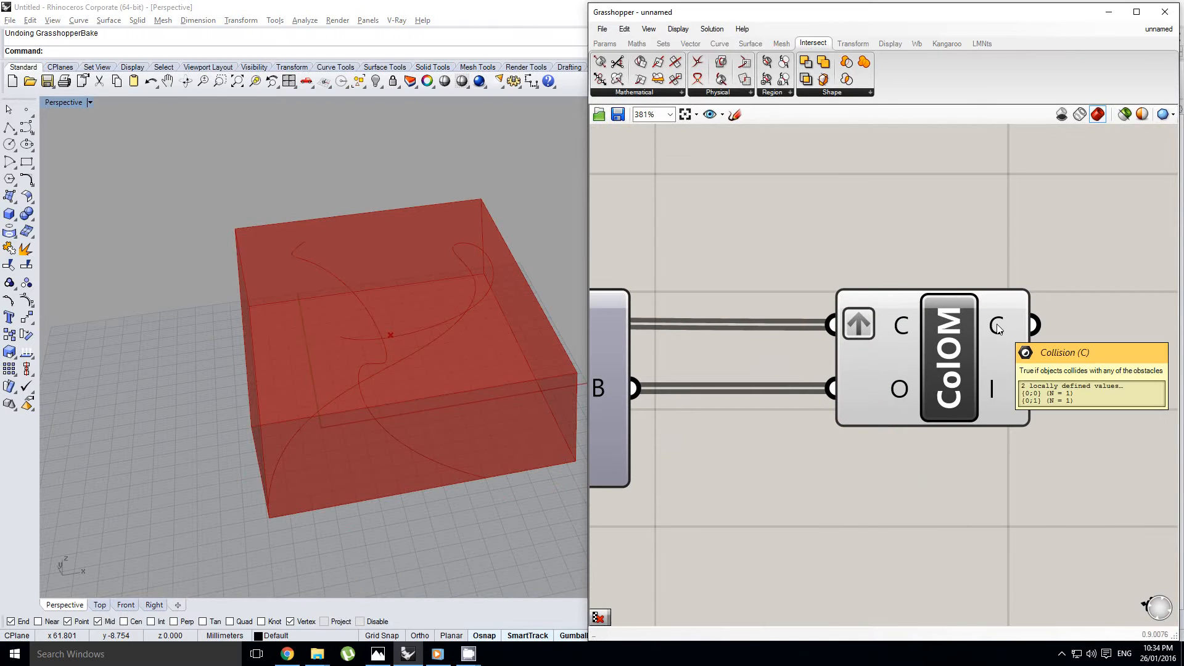
scroll(904, 364, "down", 3)
scroll(977, 356, "up", 1)
Remove the graft from the Collision One|Many component's C input, along with the Simplify option set by mistake
right_click(978, 356)
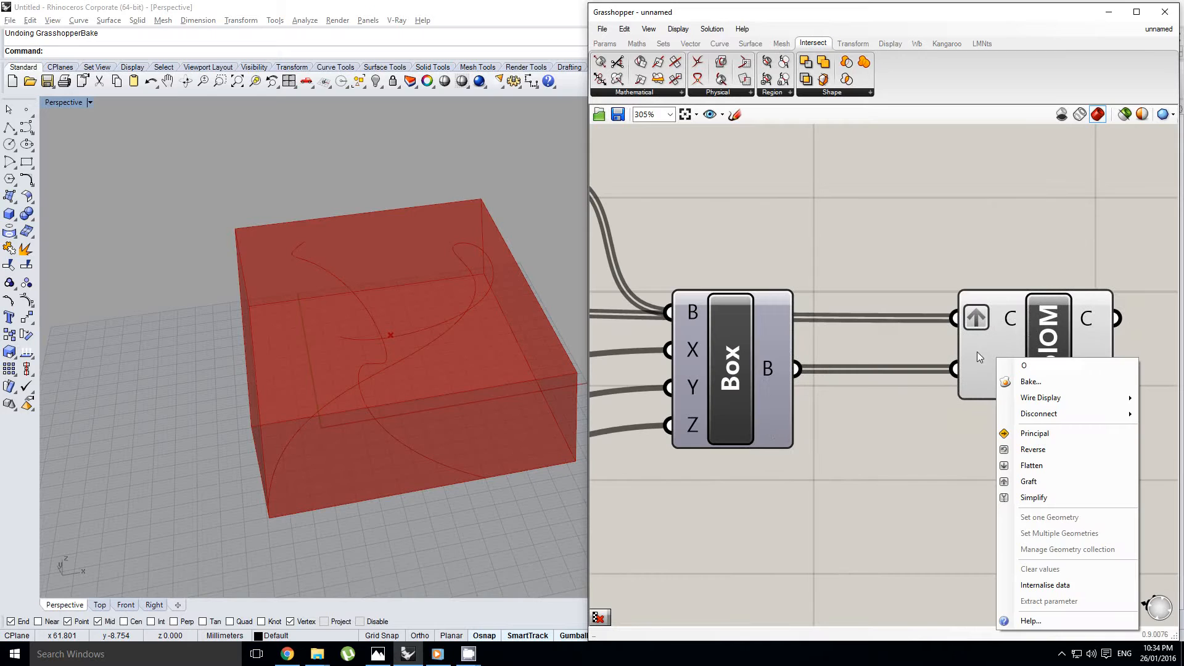
left_click(1035, 452)
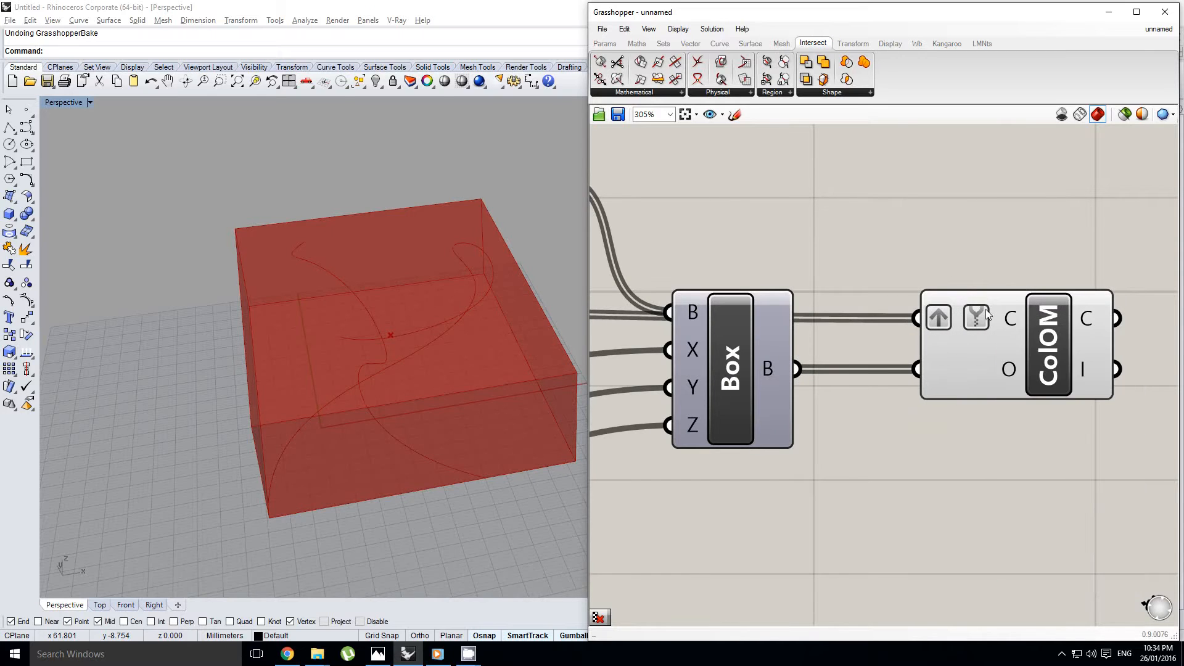
right_click(986, 314)
left_click(1018, 435)
right_click(1003, 314)
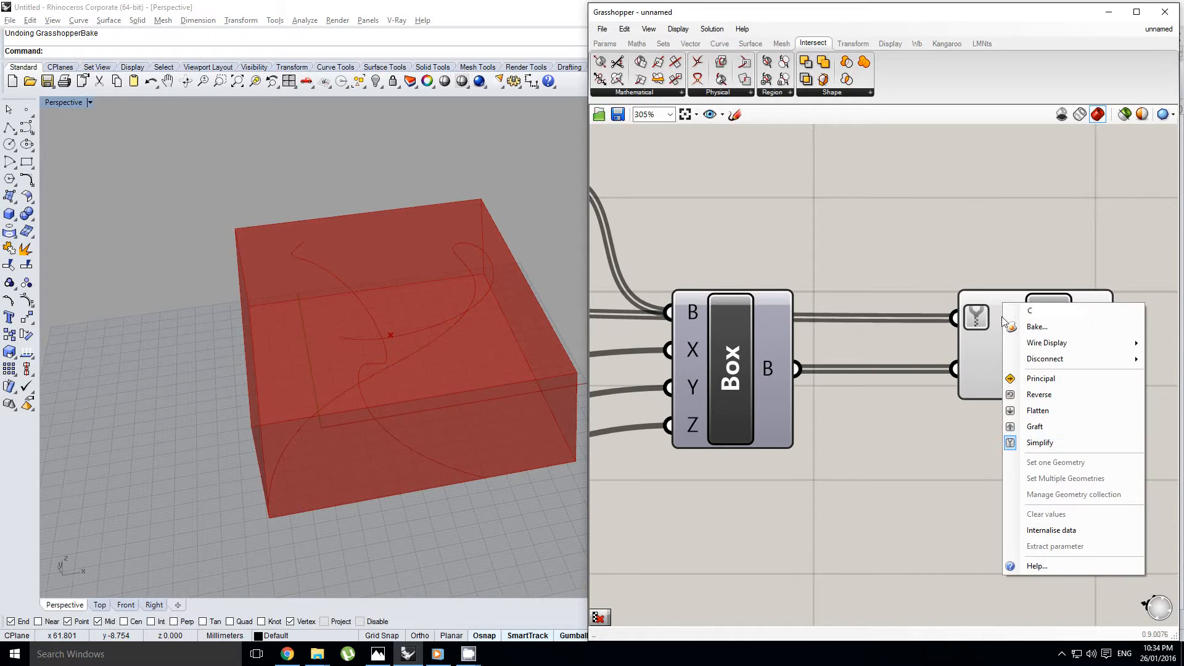
left_click(1027, 442)
Graft the Collision One|Many component's O input
right_click(1009, 370)
left_click(1036, 488)
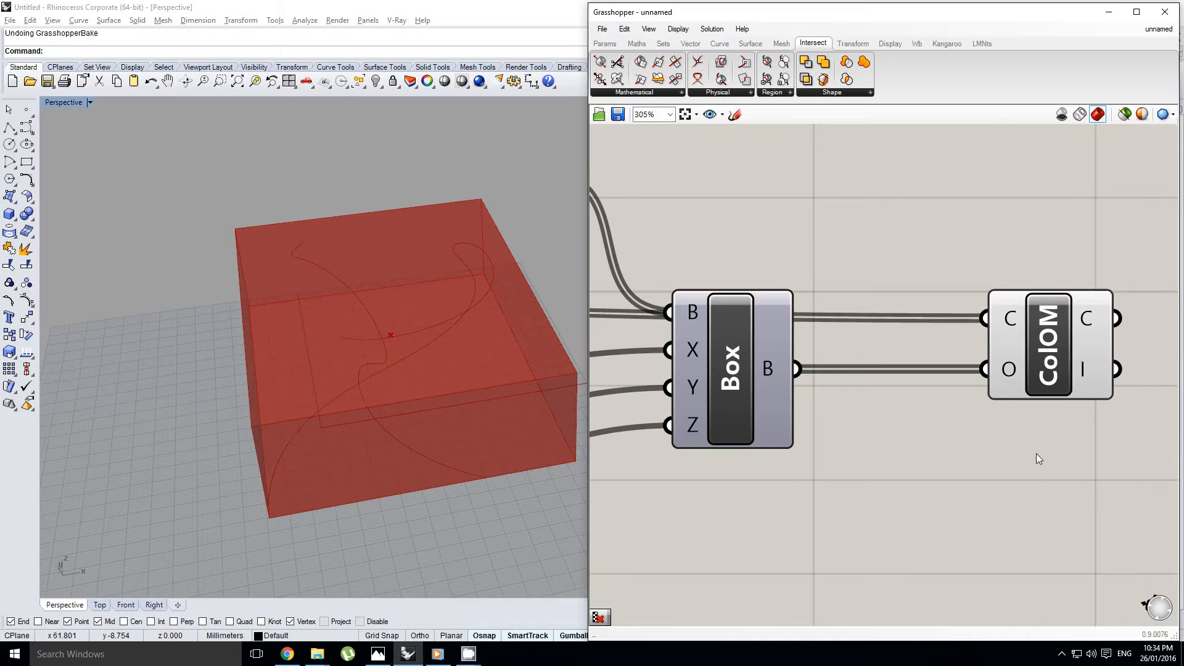
right_click_drag(1096, 352, 894, 371)
left_click(994, 336)
scroll(908, 348, "down", 3)
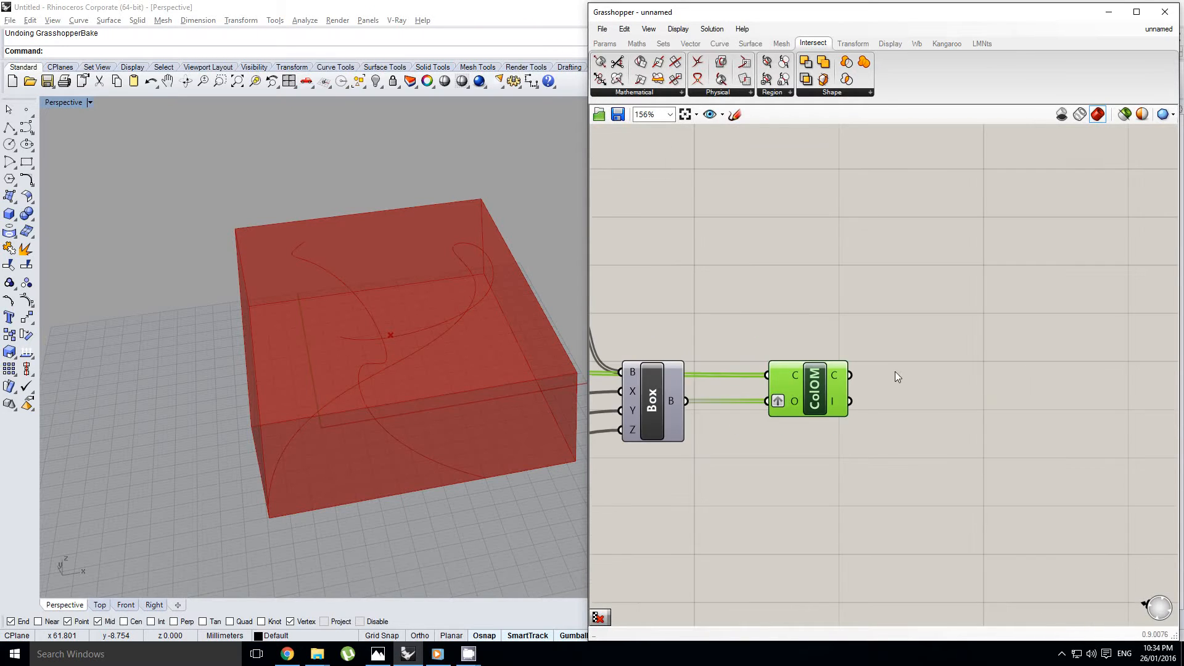
Place a List Item component to the right of the Collision One|Many component
scroll(955, 316, "down", 1)
right_click_drag(950, 317, 934, 341)
scroll(932, 350, "down", 1)
right_click(930, 383)
double_click(930, 348)
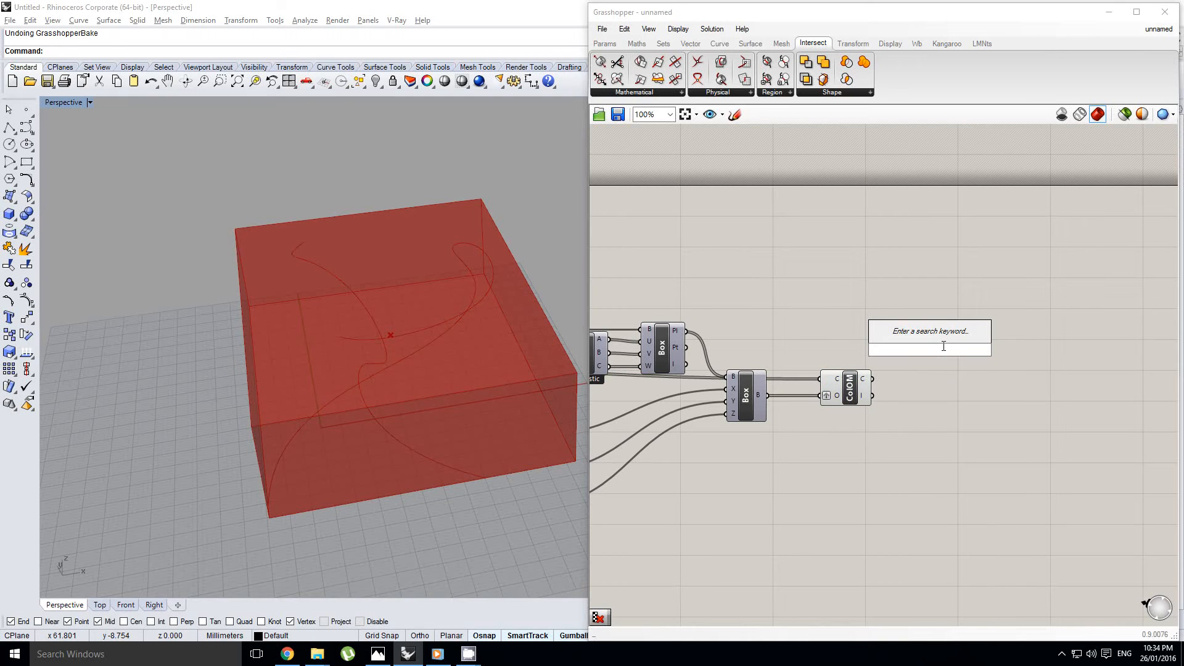
key("Escape")
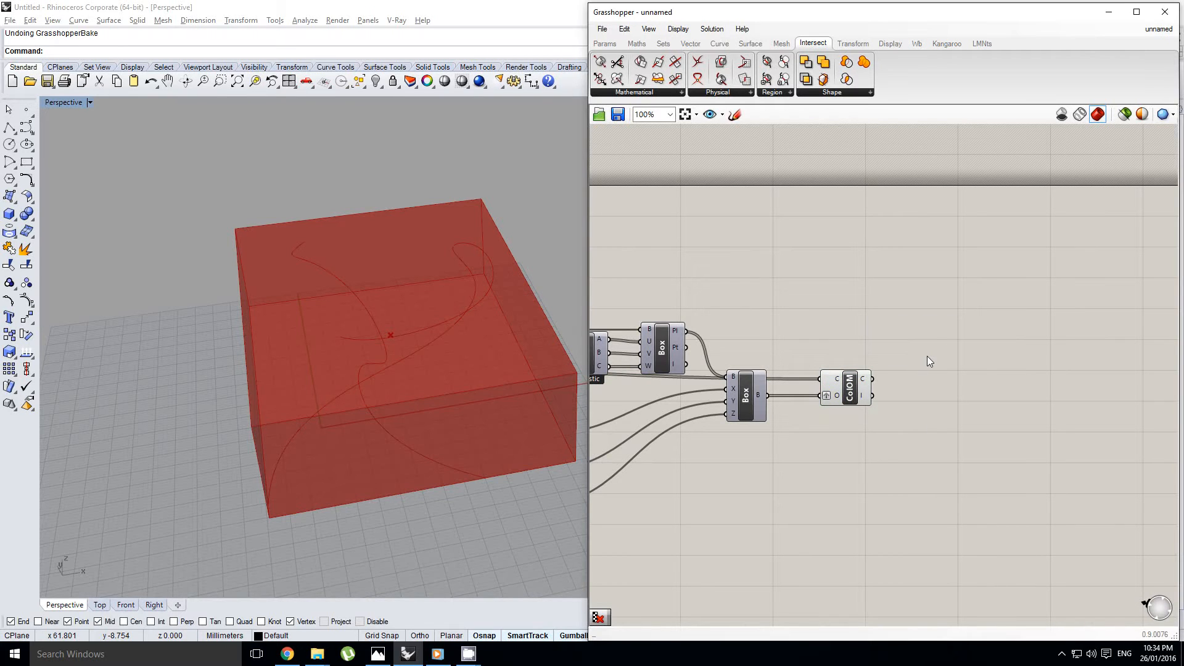
scroll(931, 355, "up", 2)
double_click(904, 357)
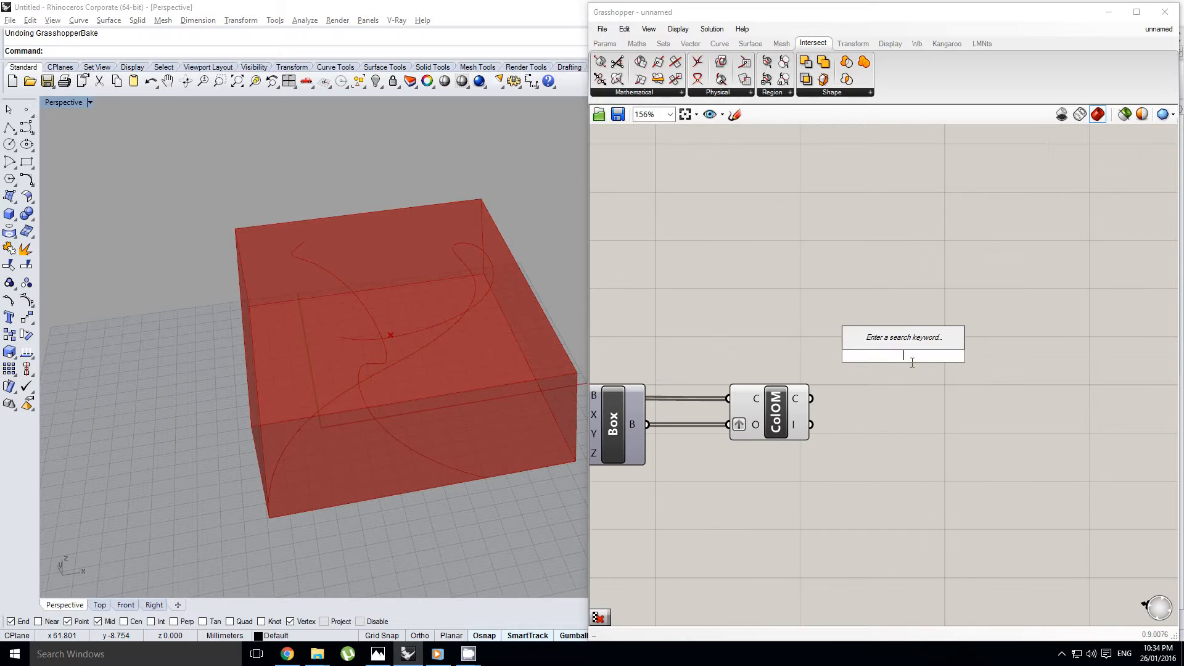
type("list item")
key("Return")
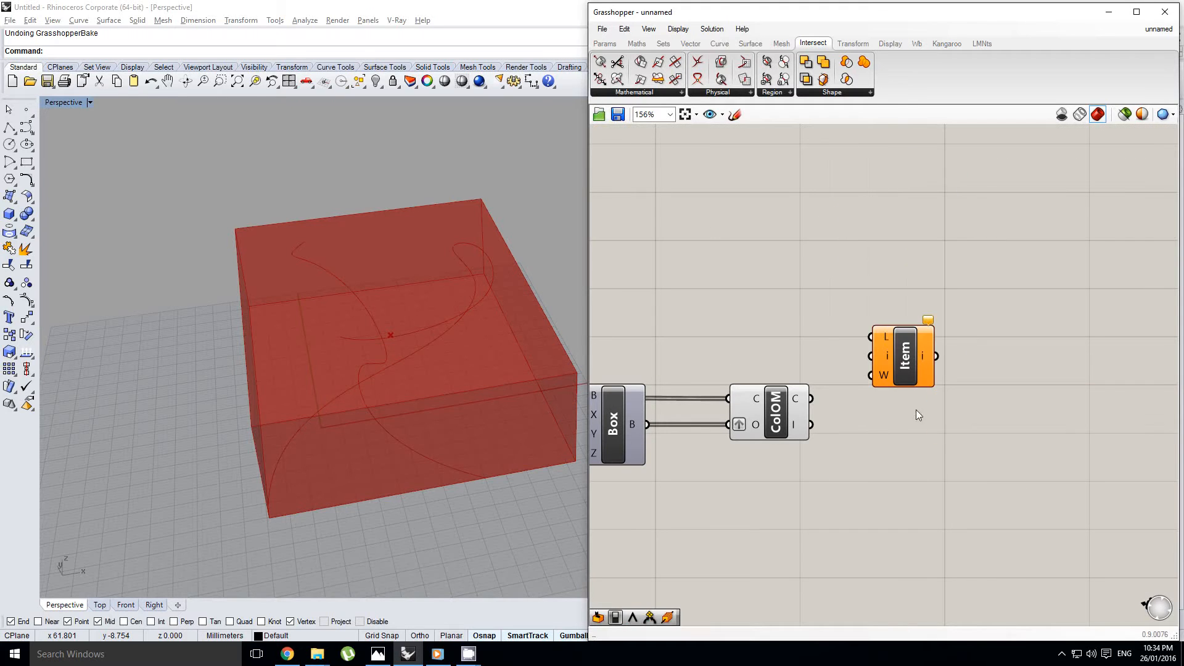
Connect the collision output to List Item's L input and add a +1 output to List Item
left_click_drag(864, 336, 868, 337)
scroll(906, 380, "up", 4)
left_click(930, 391)
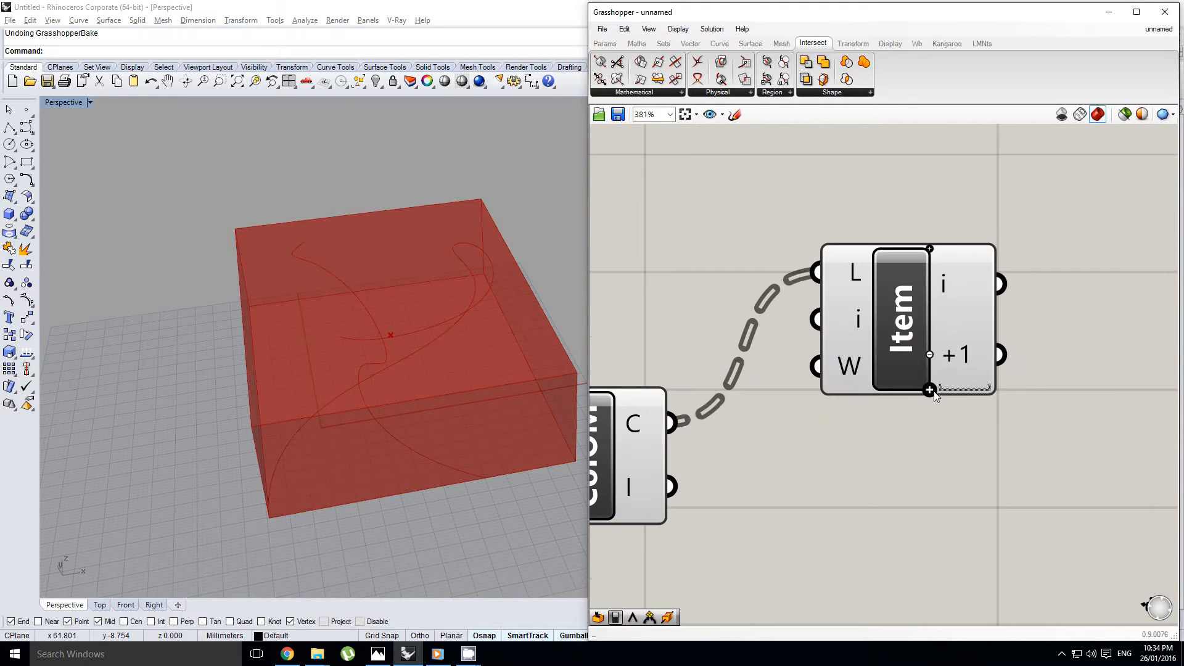
scroll(932, 391, "down", 6)
right_click_drag(926, 365, 831, 370)
right_click(831, 371)
Place a Cull Pattern component to the right of List Item
double_click(960, 370)
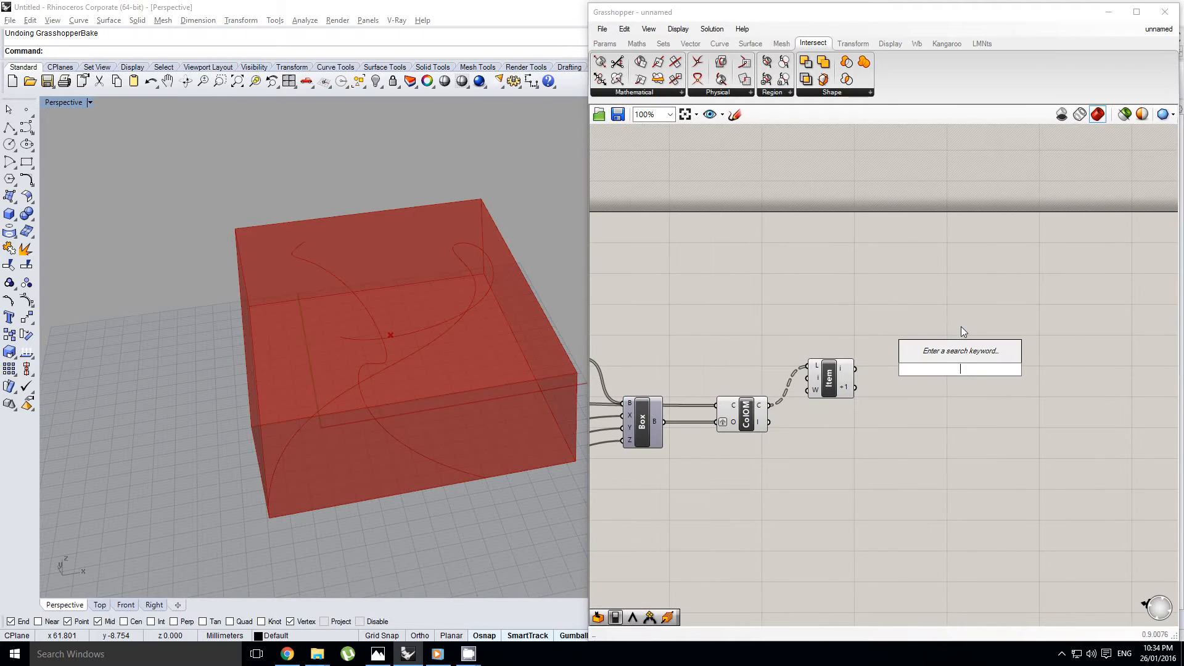
type("cull")
key("Down")
key("Down")
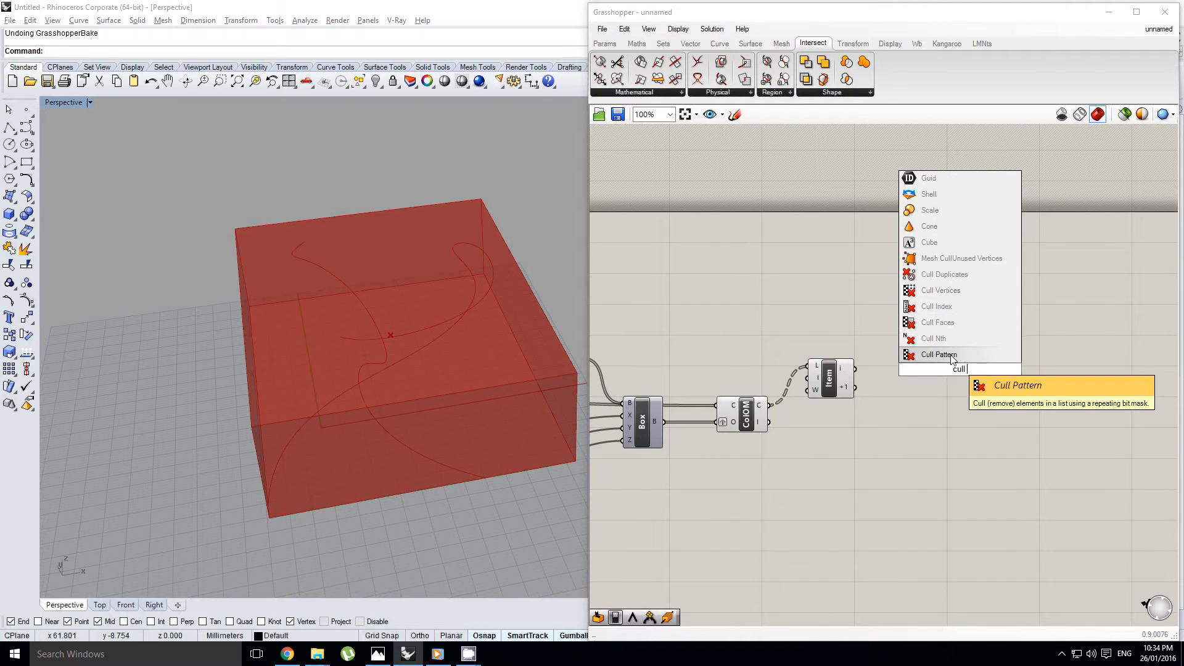
key("Return")
Place an empty Panel above the Cull Pattern component
left_click(605, 43)
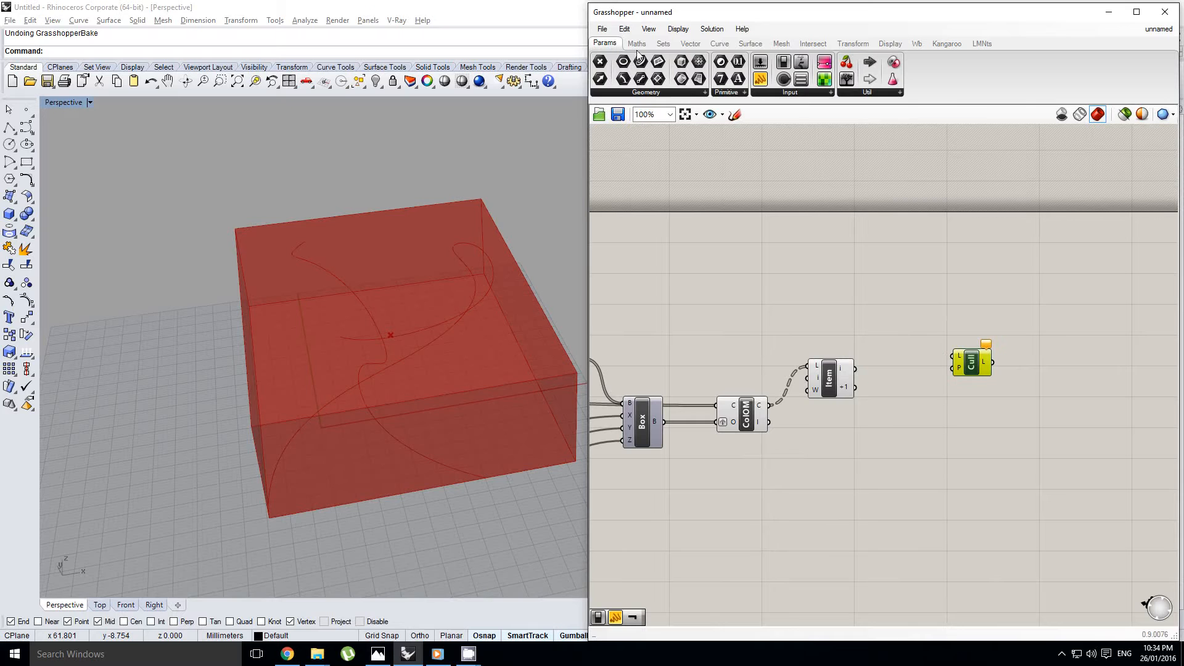
left_click_drag(763, 84, 924, 288)
scroll(875, 371, "up", 2)
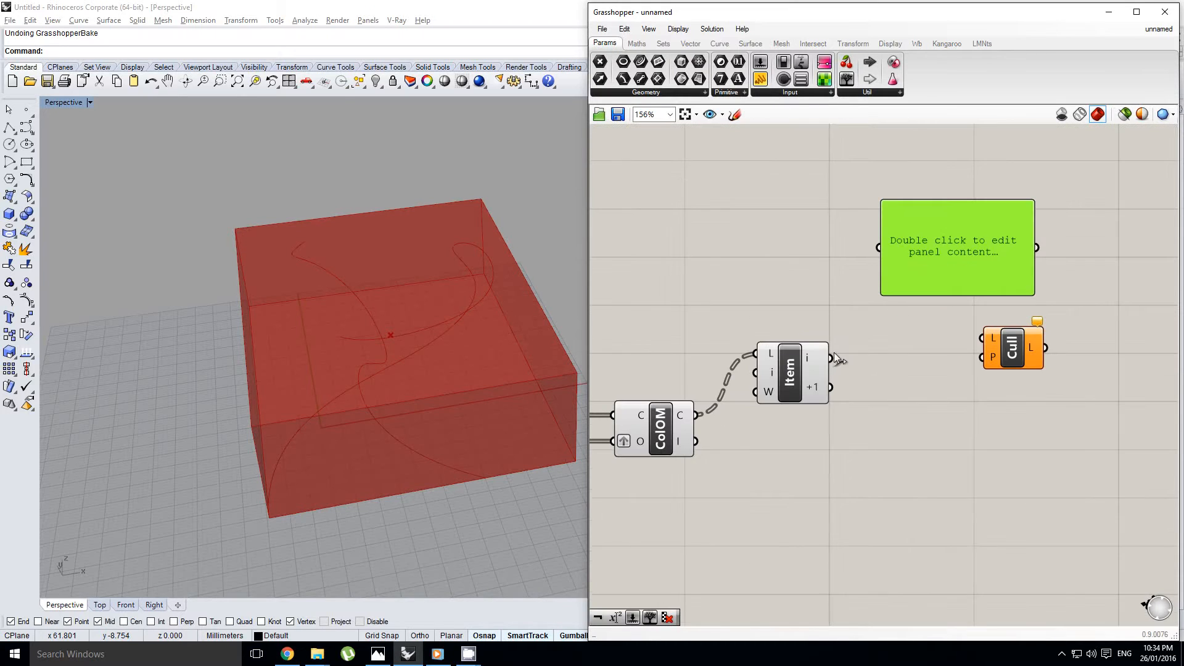
Feed List Item's i output into the panel above the Cull Pattern component
left_click_drag(892, 246, 888, 247)
left_click_drag(1034, 208, 1023, 240)
scroll(919, 311, "down", 1)
mouse_move(907, 318)
right_mouse_down()
mouse_move(954, 310)
mouse_move(908, 327)
right_mouse_up()
right_click_drag(964, 272, 951, 308)
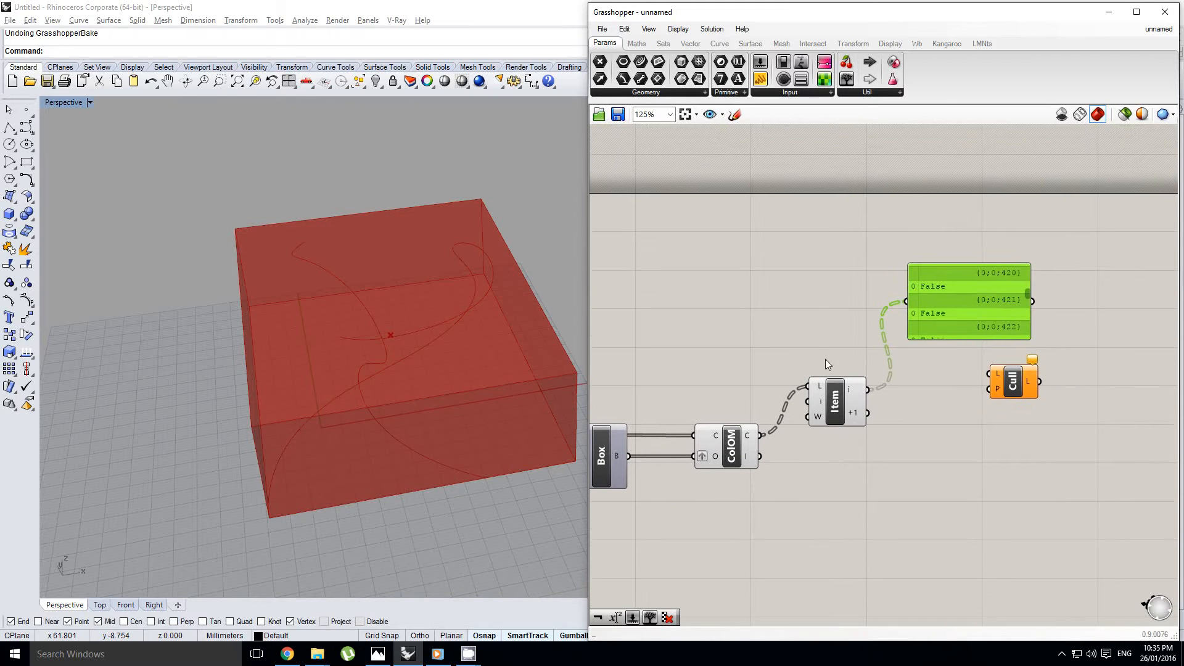
Flatten both the i and +1 outputs of the List Item component
right_click_drag(506, 355, 424, 359)
right_click_drag(660, 318, 633, 328)
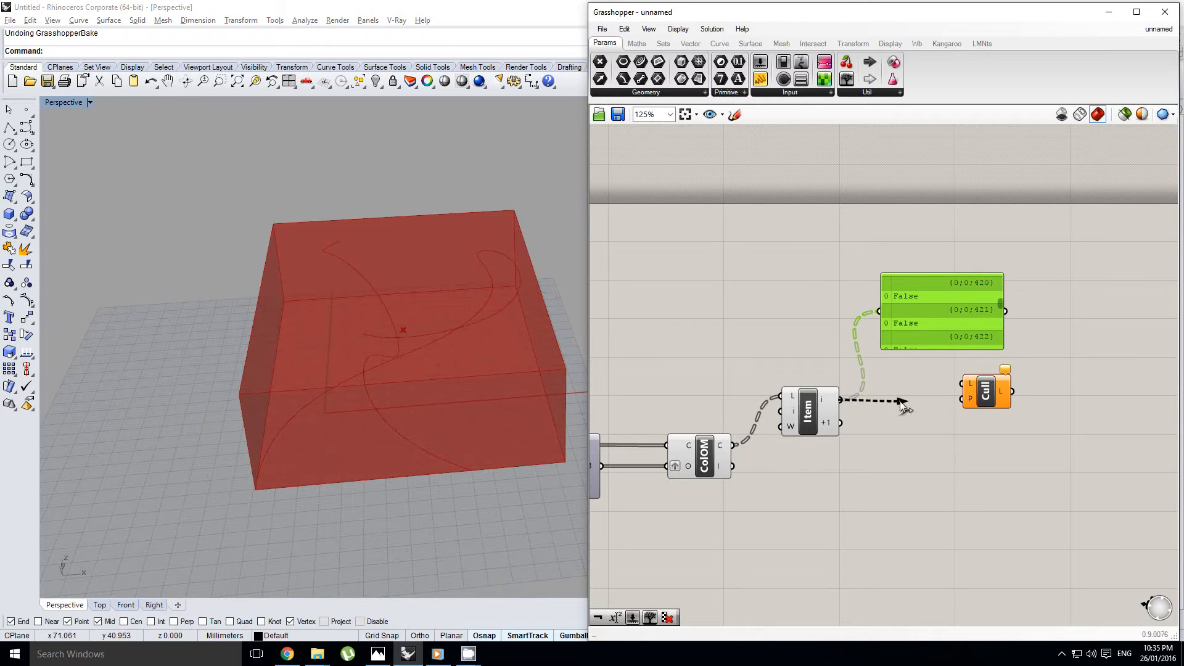
right_click(836, 401)
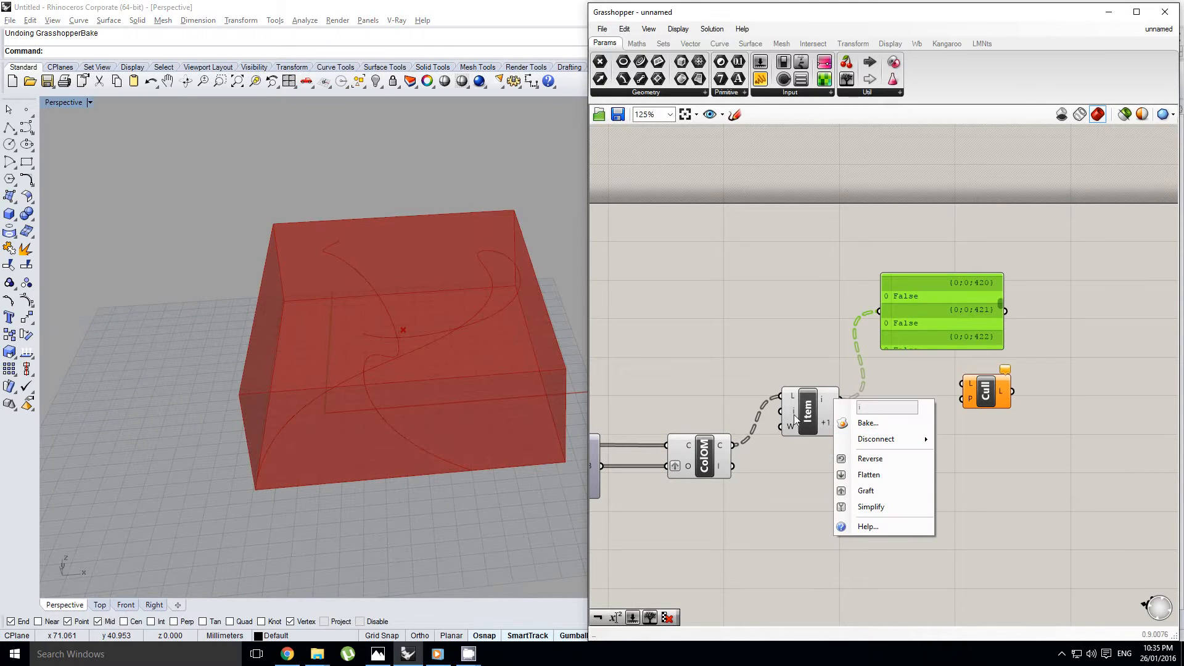
left_click(862, 480)
right_click(839, 423)
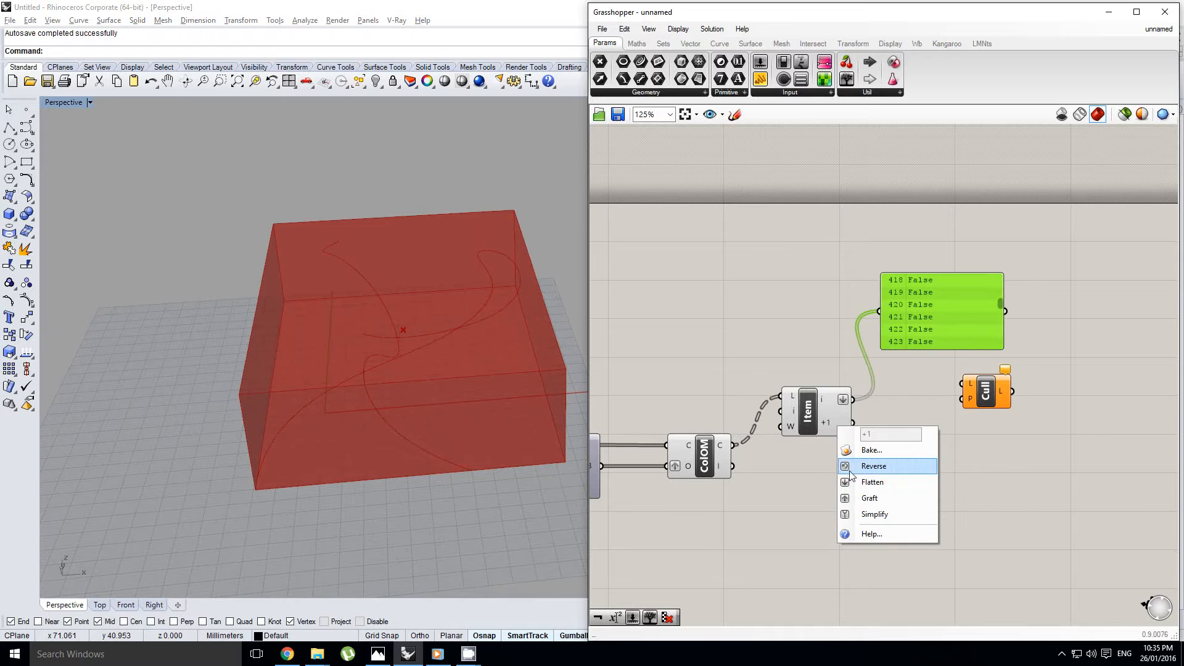
left_click(867, 500)
Wire the Center Box output into Cull Pattern's L input and List Item's i output into its P input
right_click_drag(819, 454, 949, 438)
scroll(900, 442, "down", 2)
scroll(886, 439, "up", 1)
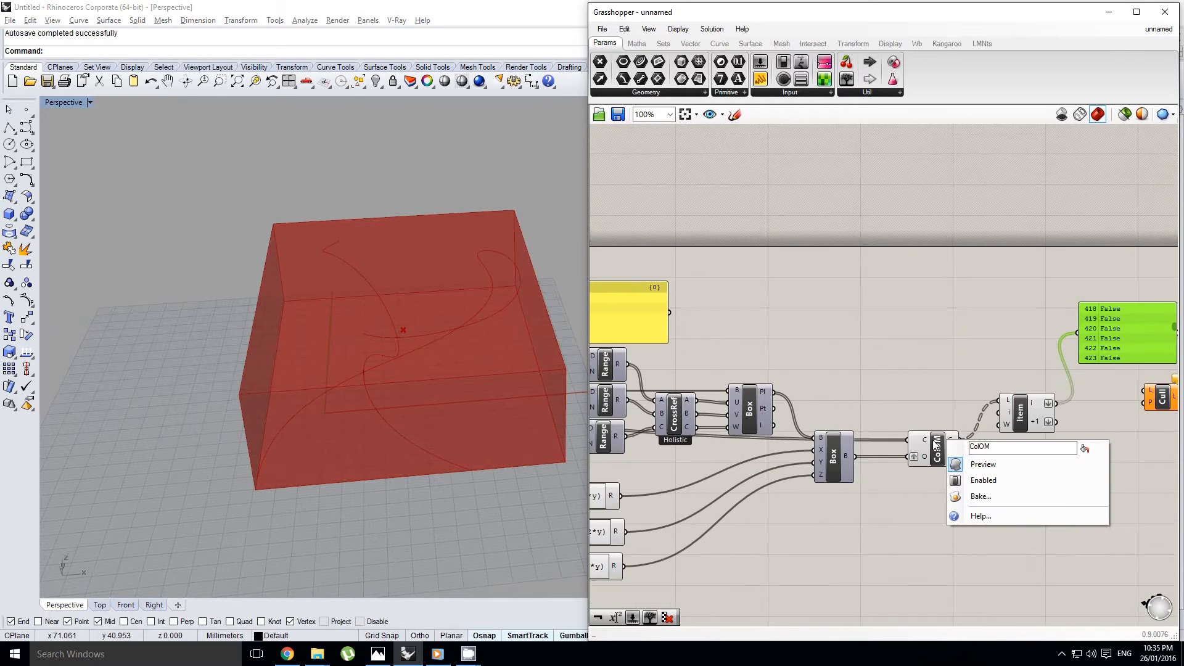
right_click_drag(1036, 430, 949, 403)
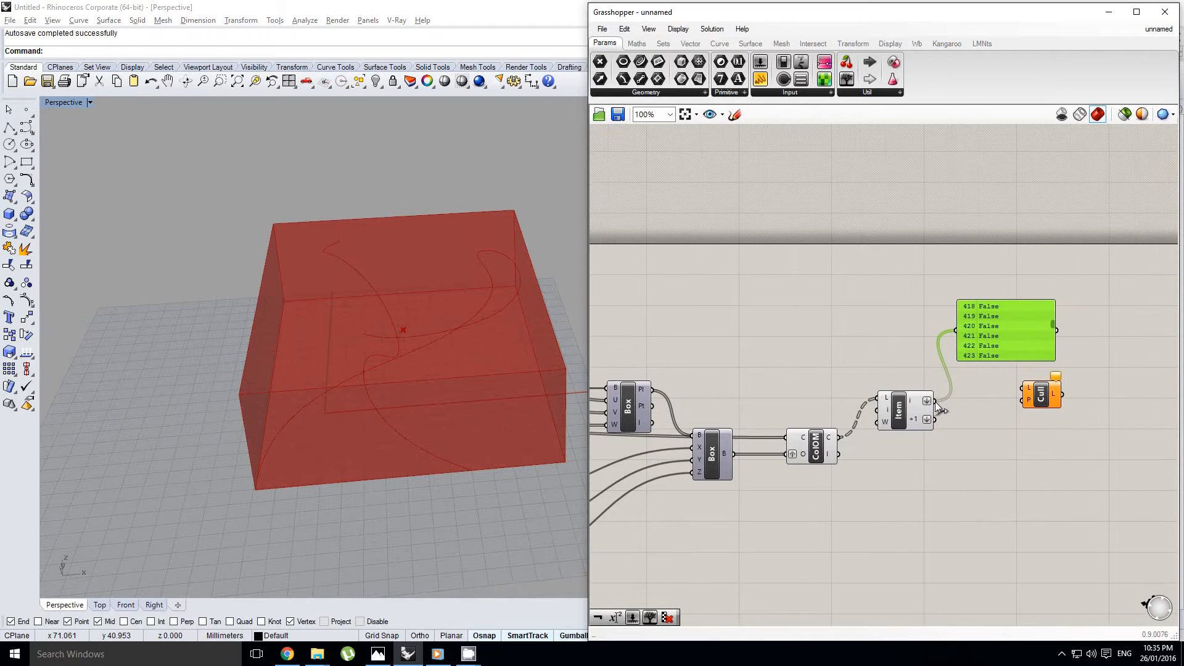
right_click_drag(841, 466, 900, 423)
scroll(885, 427, "up", 1)
left_click_drag(772, 445, 1127, 361)
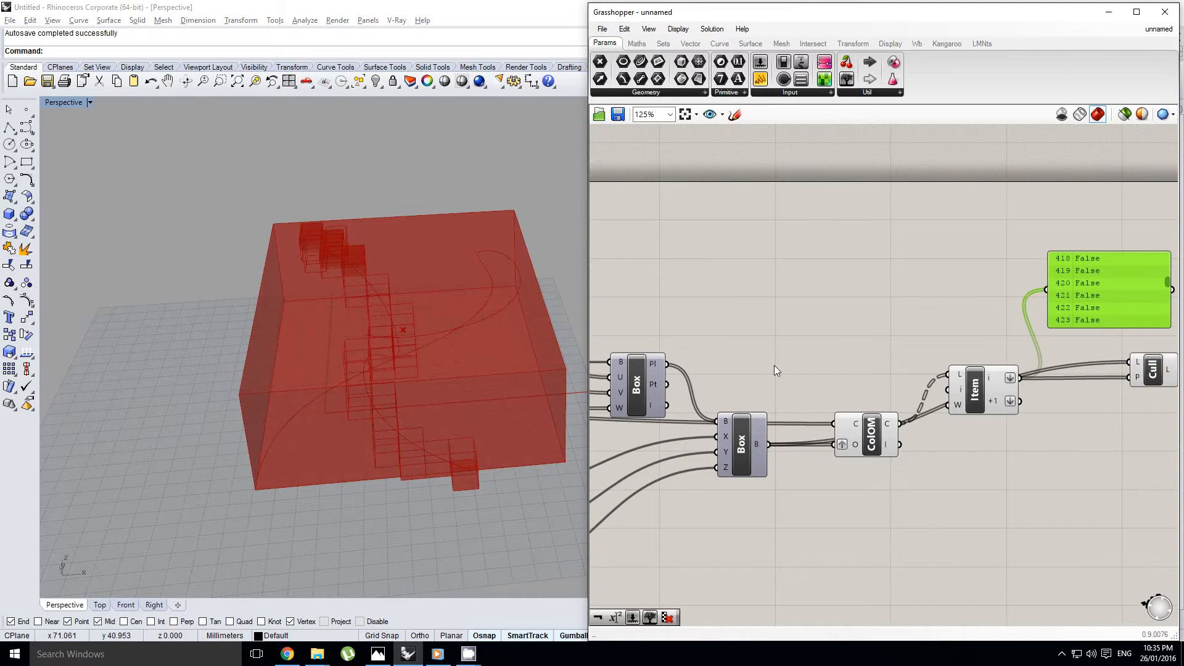
Hide the preview of the Bounding Box component
scroll(872, 317, "down", 5)
scroll(793, 346, "up", 3)
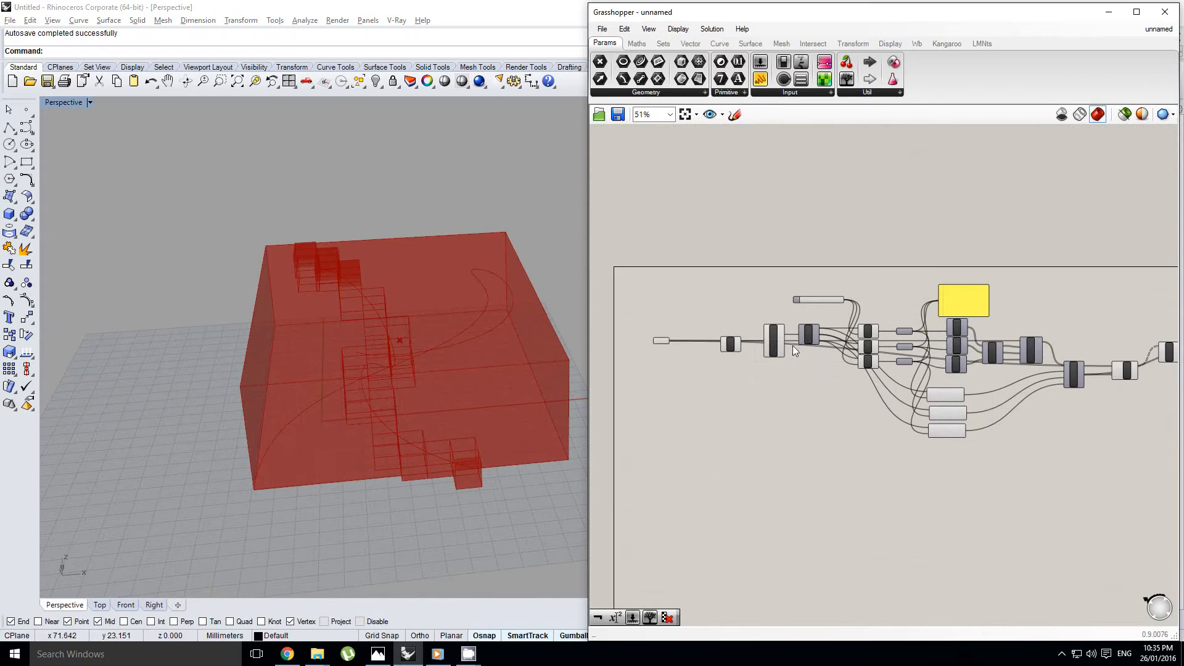
left_click(813, 344)
middle_click(818, 345)
left_click(856, 309)
Set the B number slider to 0.297 to refine the voxel boxes
right_click_drag(410, 353, 336, 353)
scroll(431, 349, "up", 4)
right_click_drag(906, 304, 819, 313)
scroll(910, 290, "up", 3)
left_click(856, 316)
scroll(854, 305, "up", 3)
left_click(785, 327)
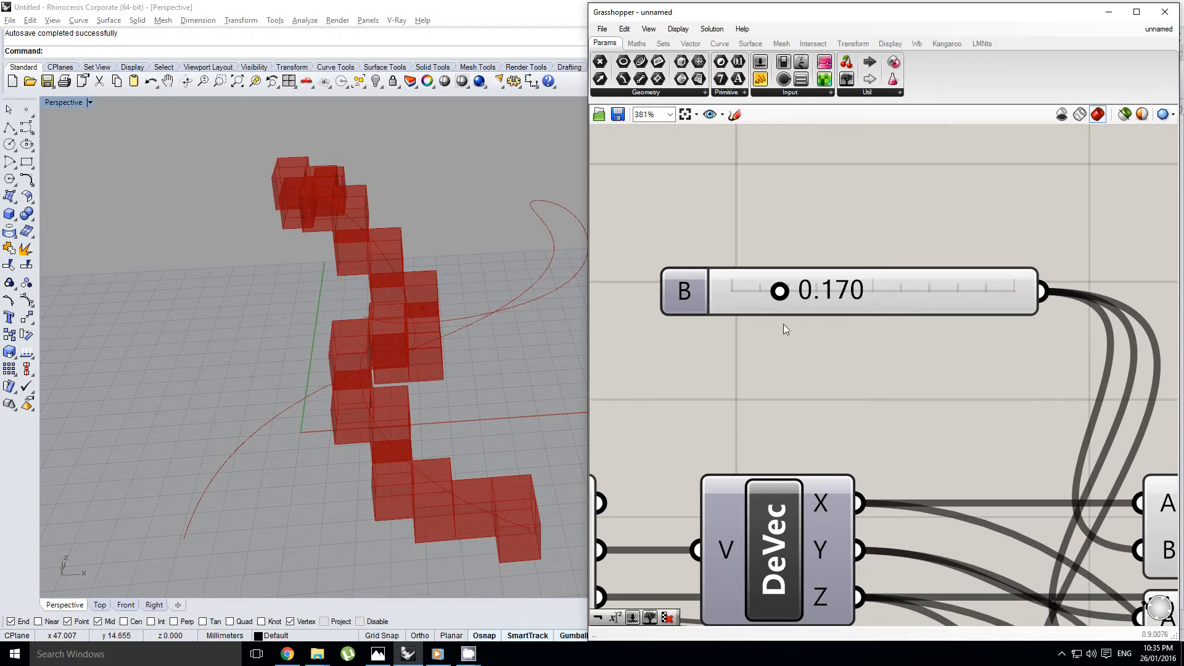
left_click_drag(787, 293, 828, 297)
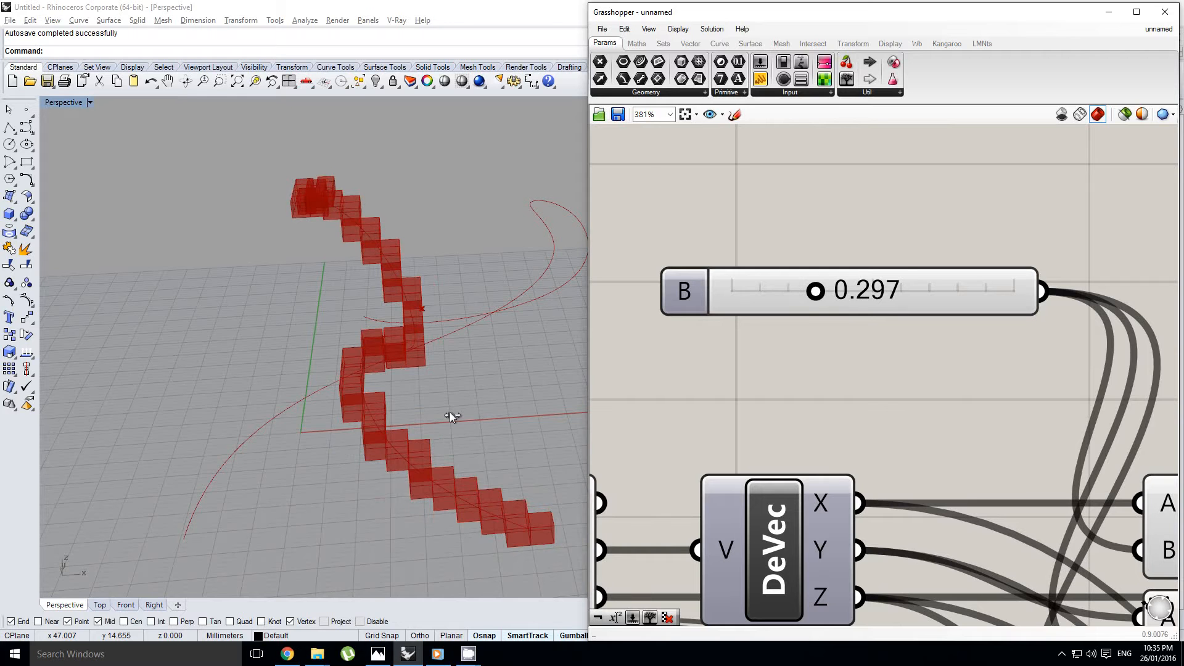
right_click_drag(450, 412, 423, 366)
right_click_drag(282, 264, 426, 370)
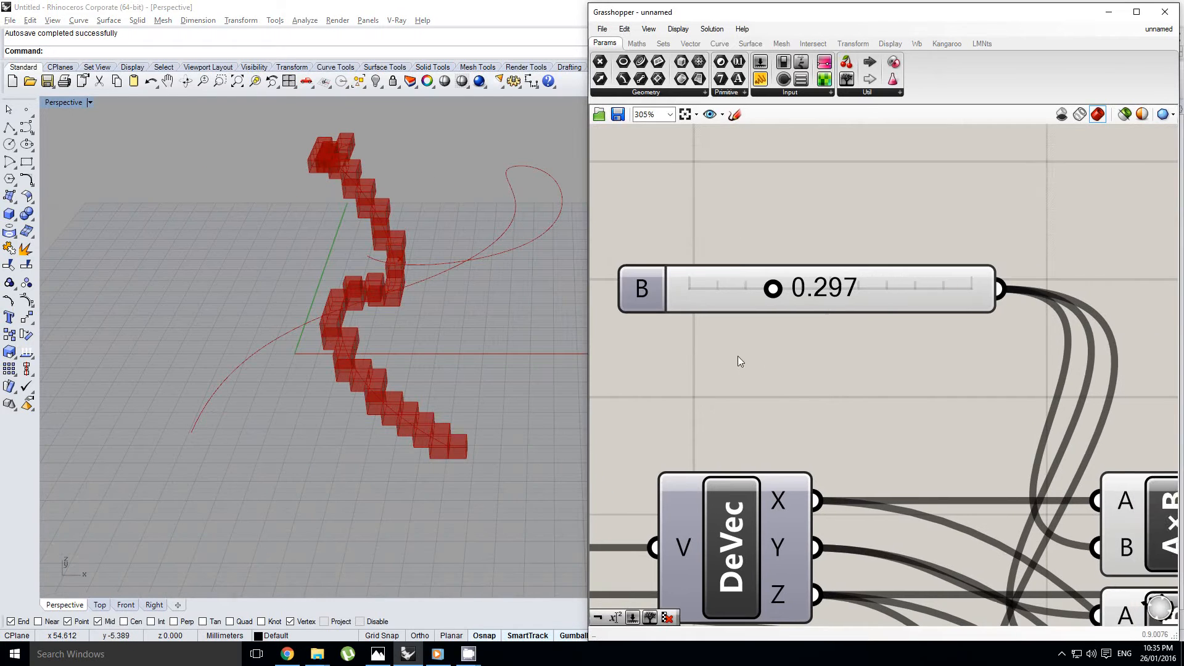
Duplicate Cull Pattern below the original, with the center boxes feeding L and List Item's +1 output feeding P
scroll(802, 363, "down", 5)
scroll(901, 401, "up", 4)
right_click_drag(906, 428, 872, 429)
left_click(831, 439)
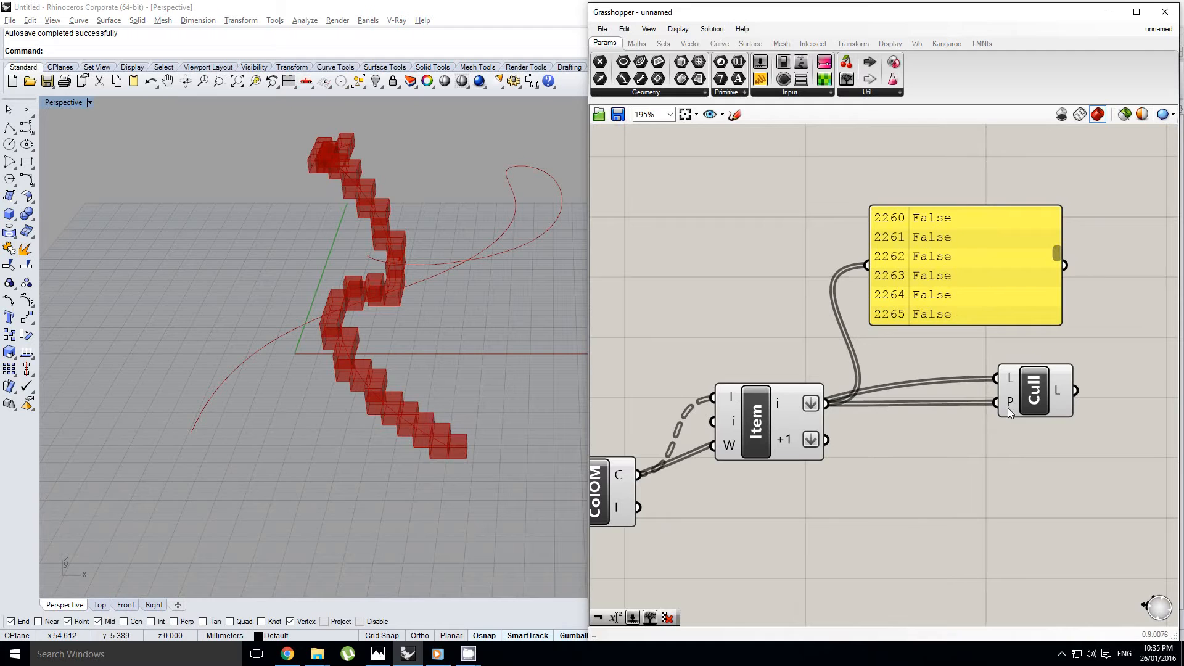
left_click_drag(1037, 406, 1027, 452, "alt")
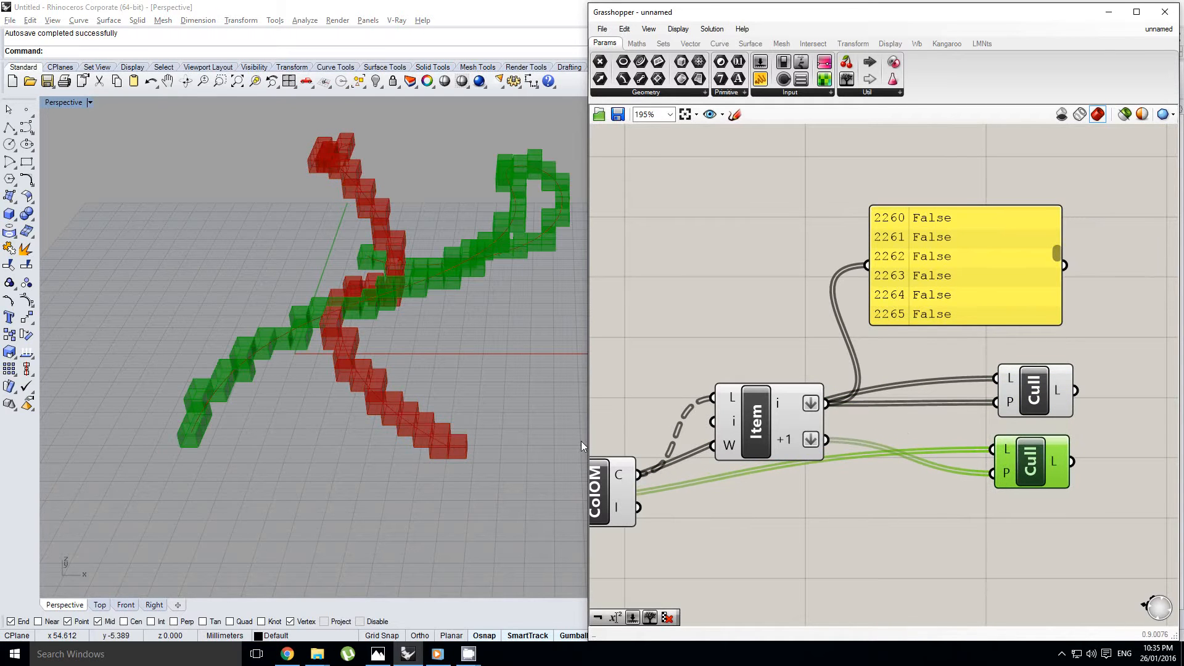
Examine the voxel boxes around both curves together with the two Cull Pattern components
right_click_drag(426, 351, 488, 389, "shift")
right_click_drag(900, 410, 952, 412)
scroll(874, 422, "down", 1)
left_click(1023, 490)
left_click_drag(1059, 500, 967, 395)
scroll(679, 462, "down", 1)
right_click_drag(679, 461, 864, 438)
left_click(853, 441)
right_click_drag(819, 380, 830, 384)
right_click_drag(928, 365, 884, 383)
Place an Expression component on the canvas above the Collision One|Many component
left_click(823, 348)
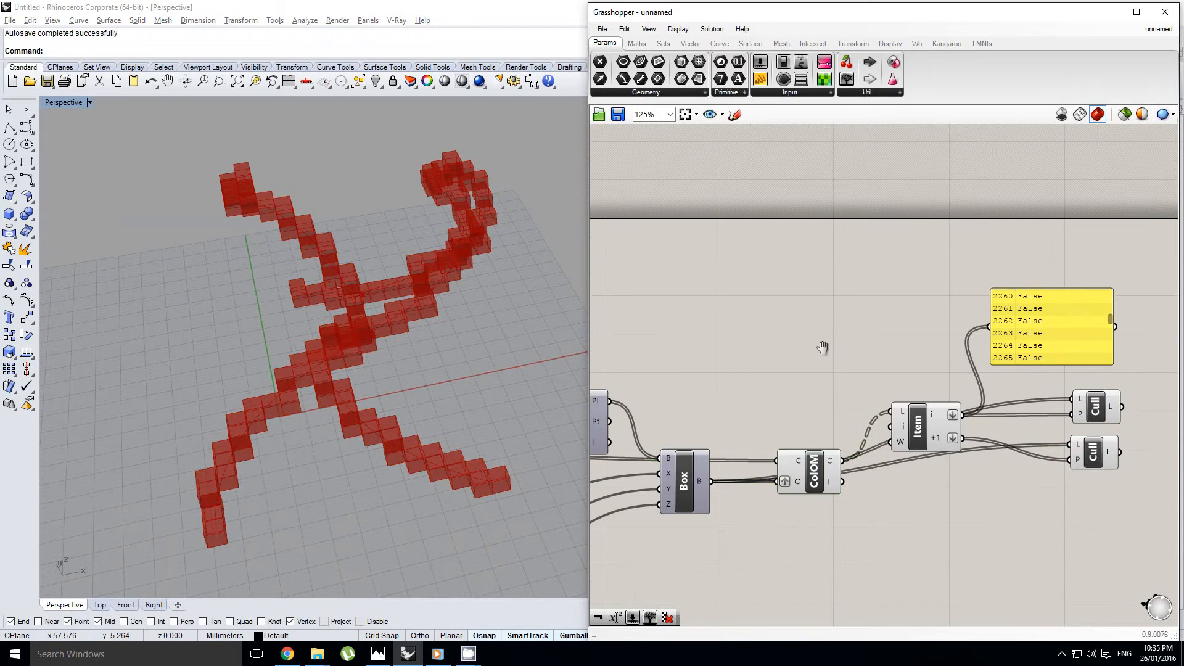
double_click(823, 346)
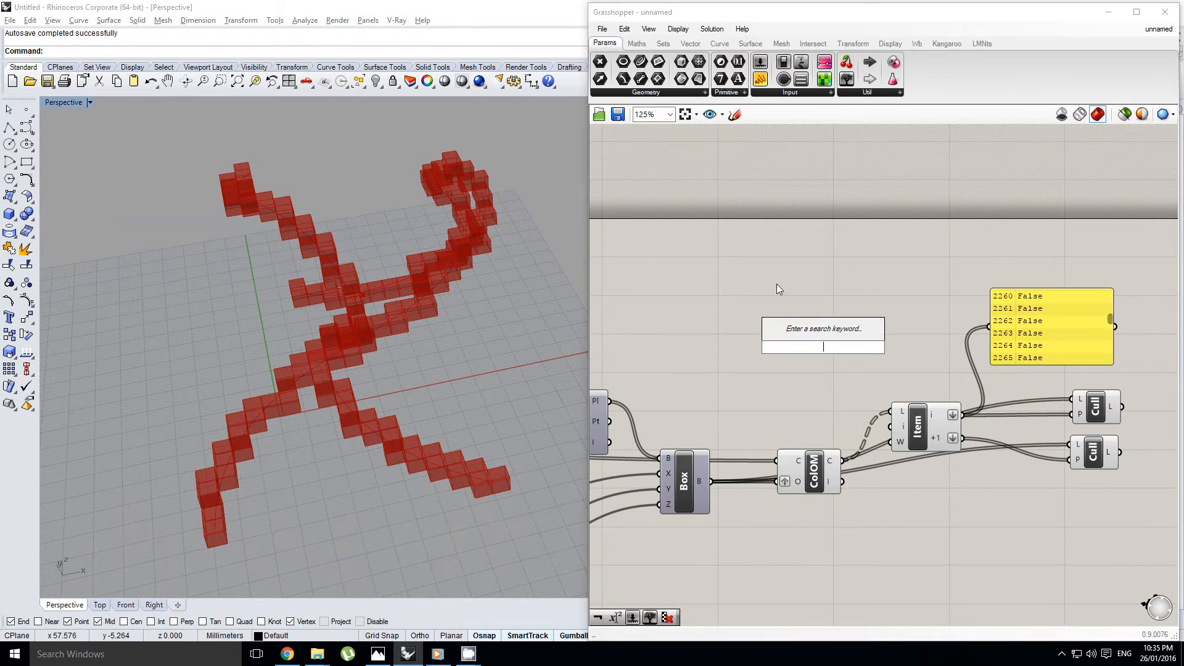
left_click(637, 44)
left_click_drag(829, 334, 836, 341)
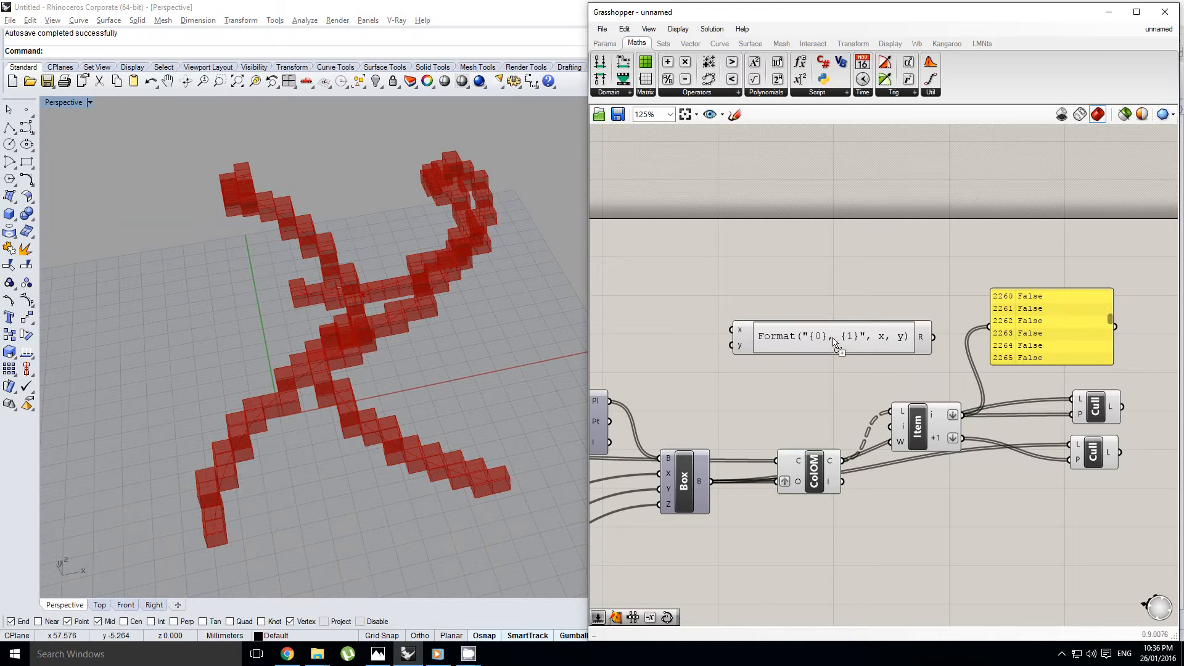
left_click(836, 342)
Reposition the Expression component closer to the panel, leaving space on its input side
right_click_drag(798, 352, 815, 355)
left_click_drag(828, 346, 848, 346)
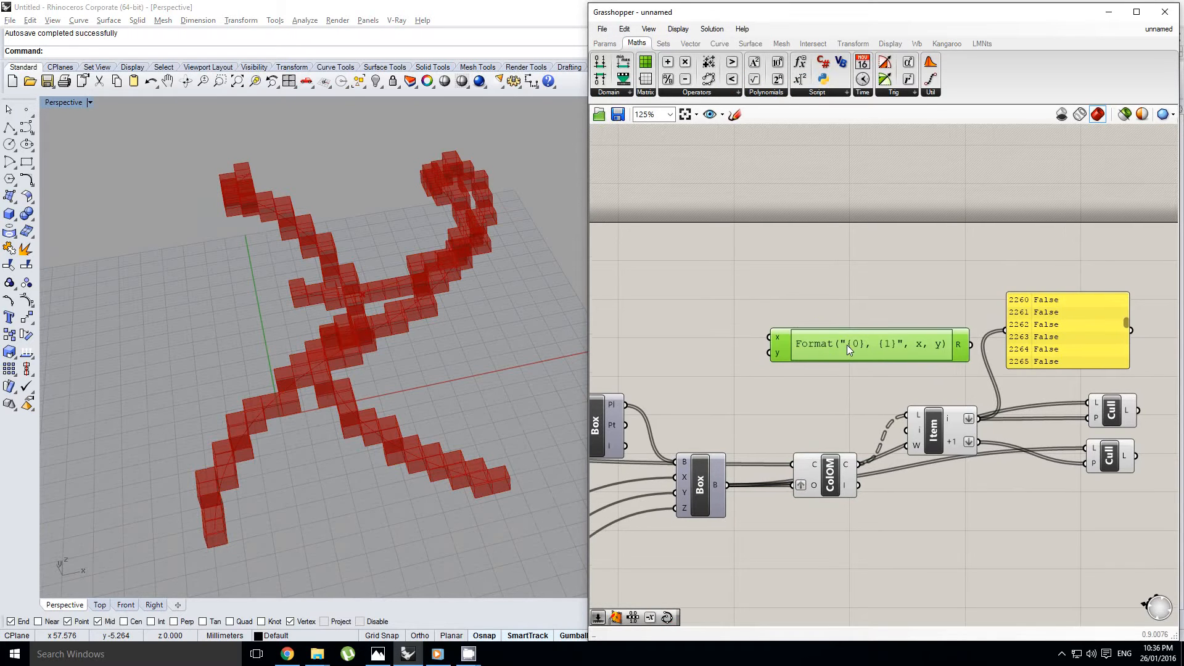
mouse_move(904, 343)
right_mouse_down()
mouse_move(937, 327)
mouse_move(896, 346)
right_mouse_up()
right_click_drag(1009, 322, 1029, 321)
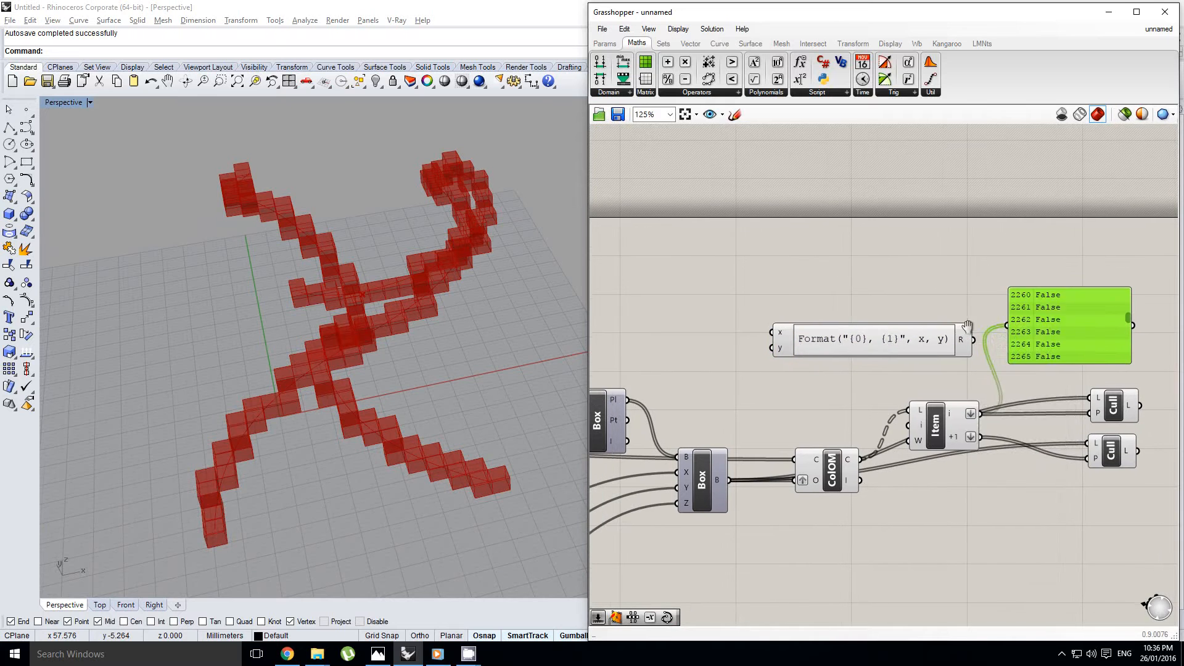
left_click(901, 346)
right_click_drag(900, 347, 949, 321)
left_click(950, 320)
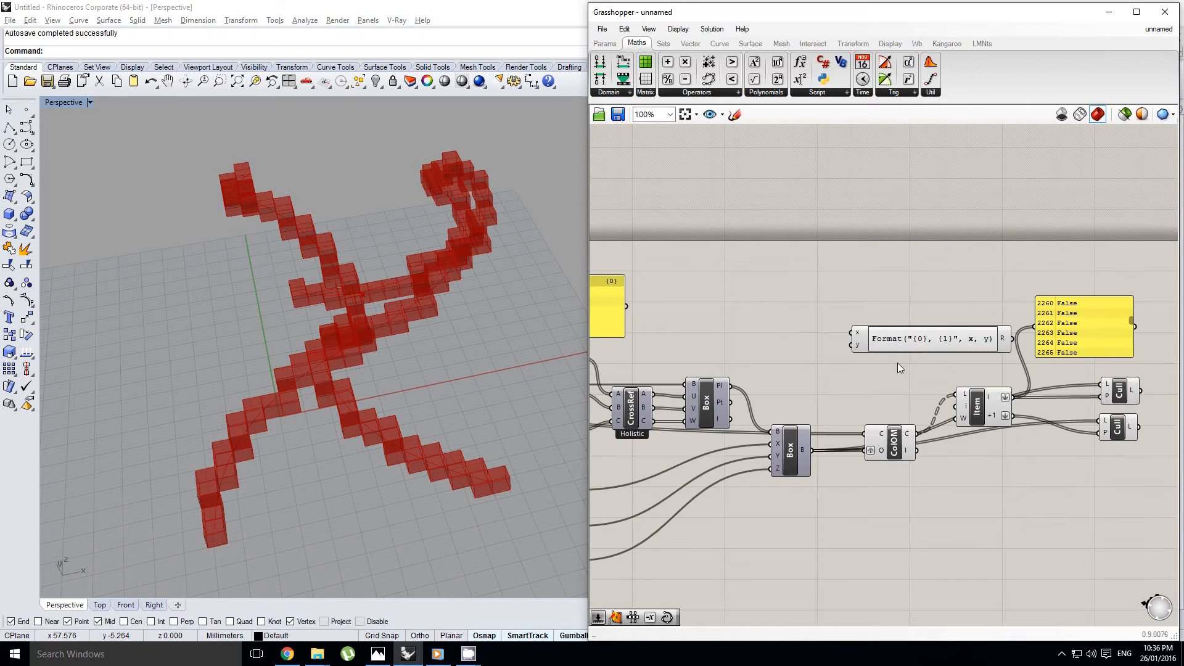
left_click(905, 333)
right_click_drag(790, 313, 831, 312)
Place a Pull Point component on the input side of the Expression component
double_click(827, 312)
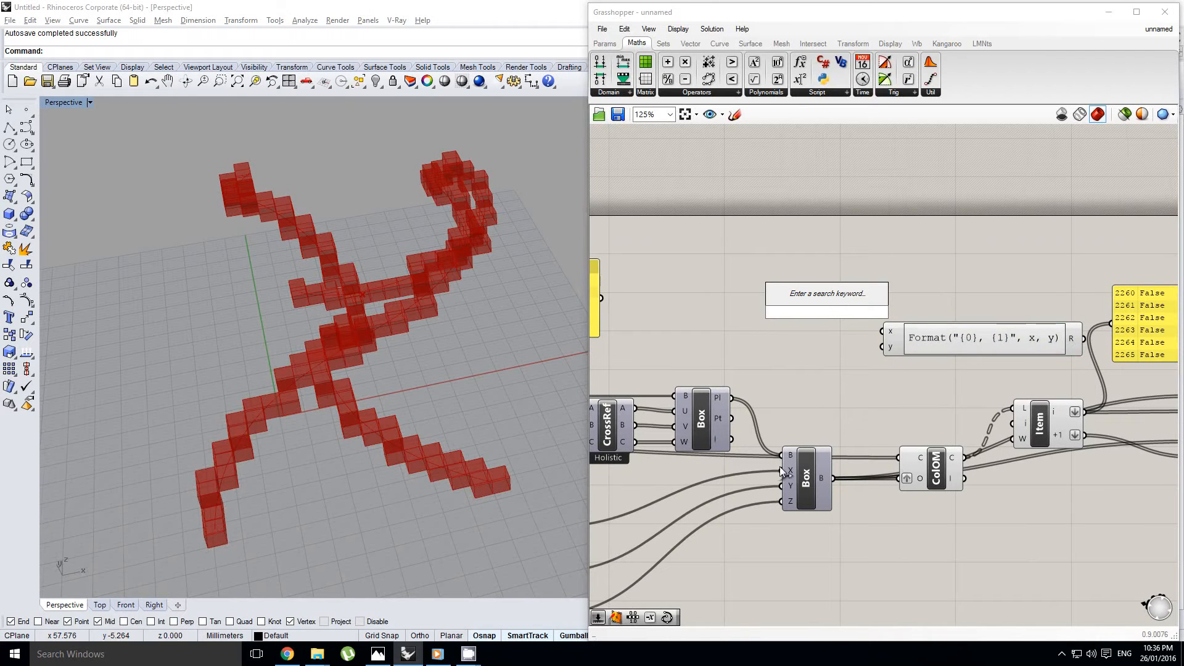
right_click_drag(783, 472, 832, 475)
left_click(831, 473)
double_click(837, 341)
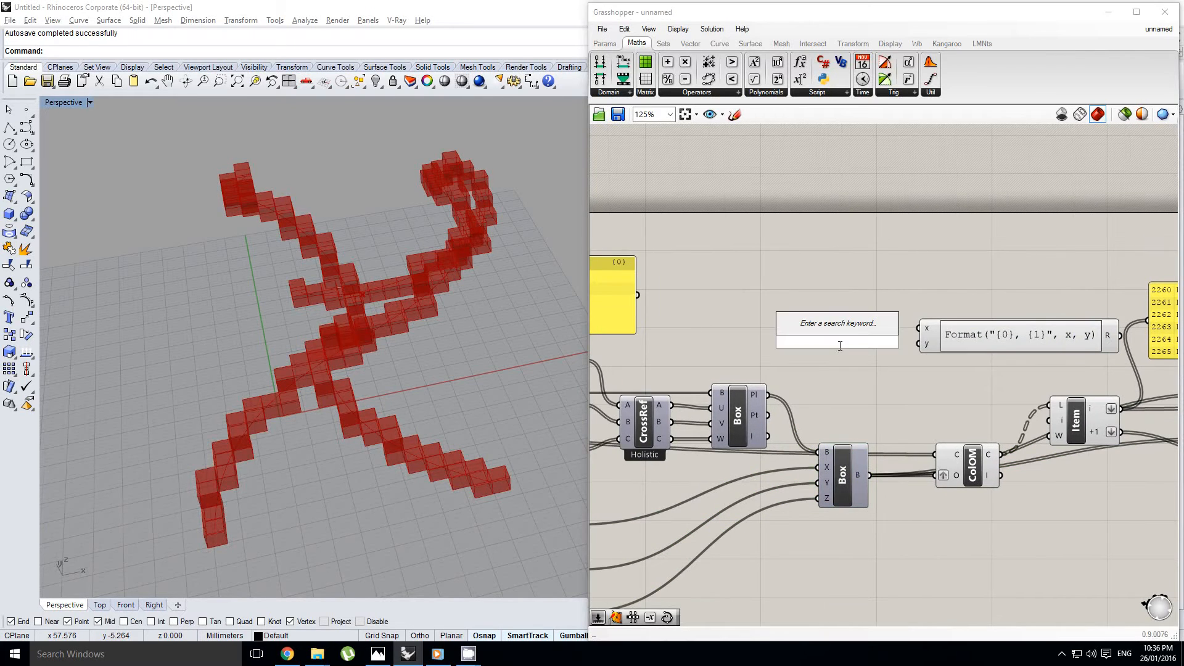
type("pull p")
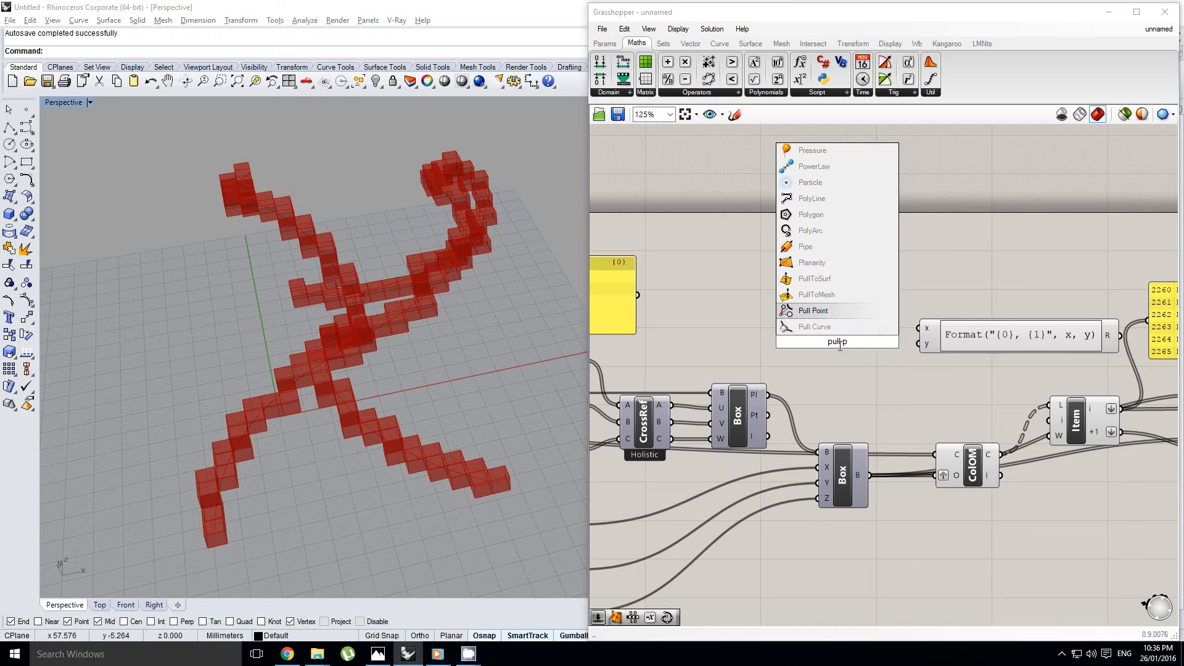
key("Return")
left_click(854, 355)
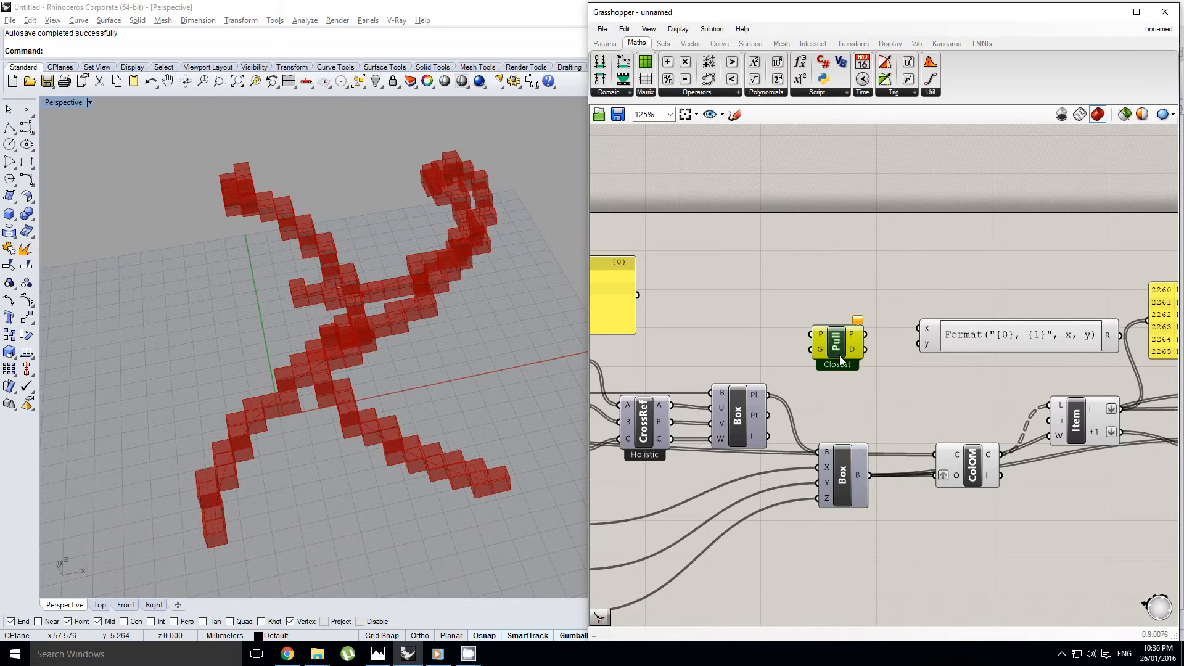
Connect Evaluate Box's Pt output to Pull Point's P input
scroll(854, 355, "up", 2)
right_click(876, 343)
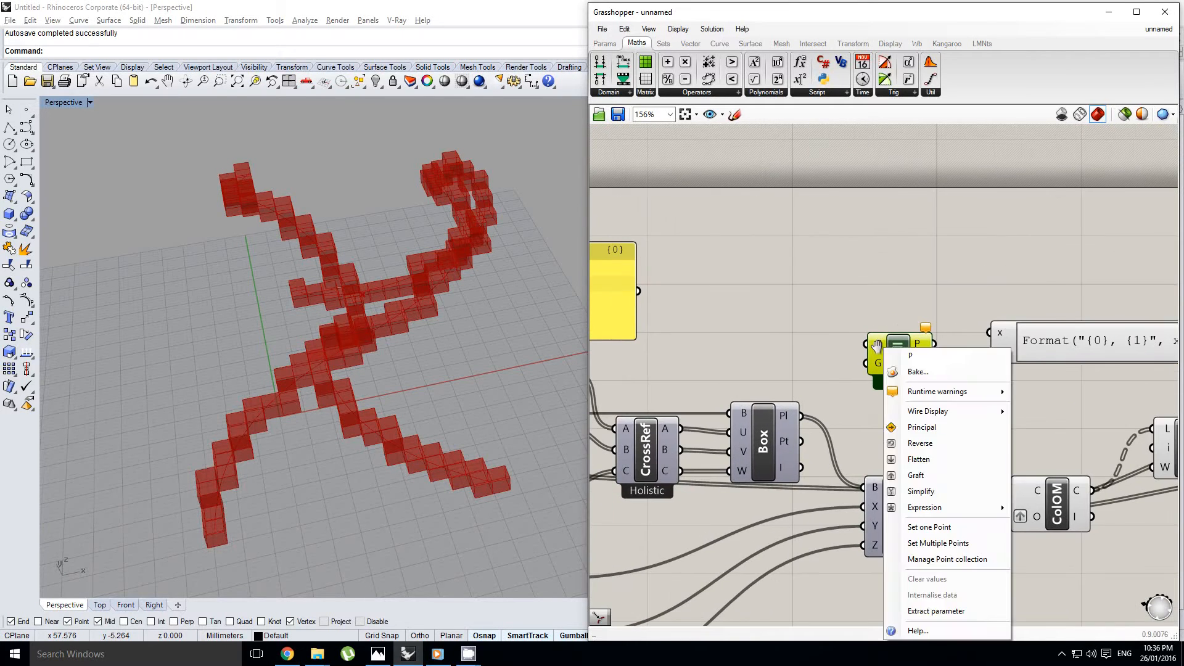
key("Escape")
scroll(882, 349, "down", 2)
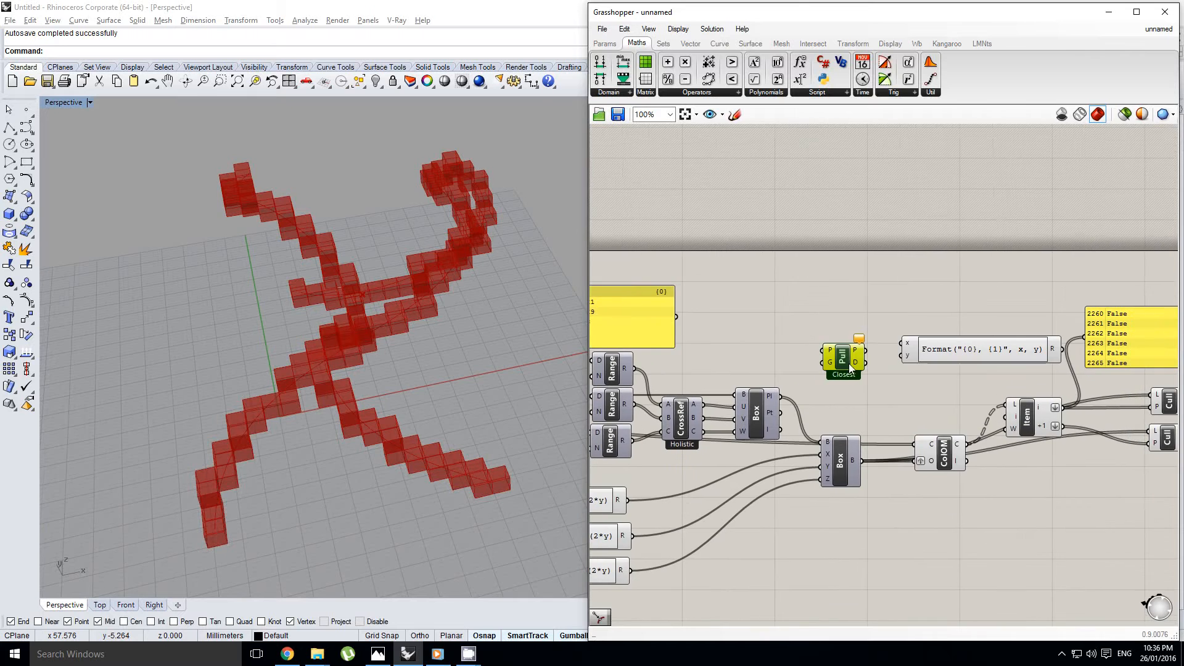
left_click_drag(780, 412, 824, 349)
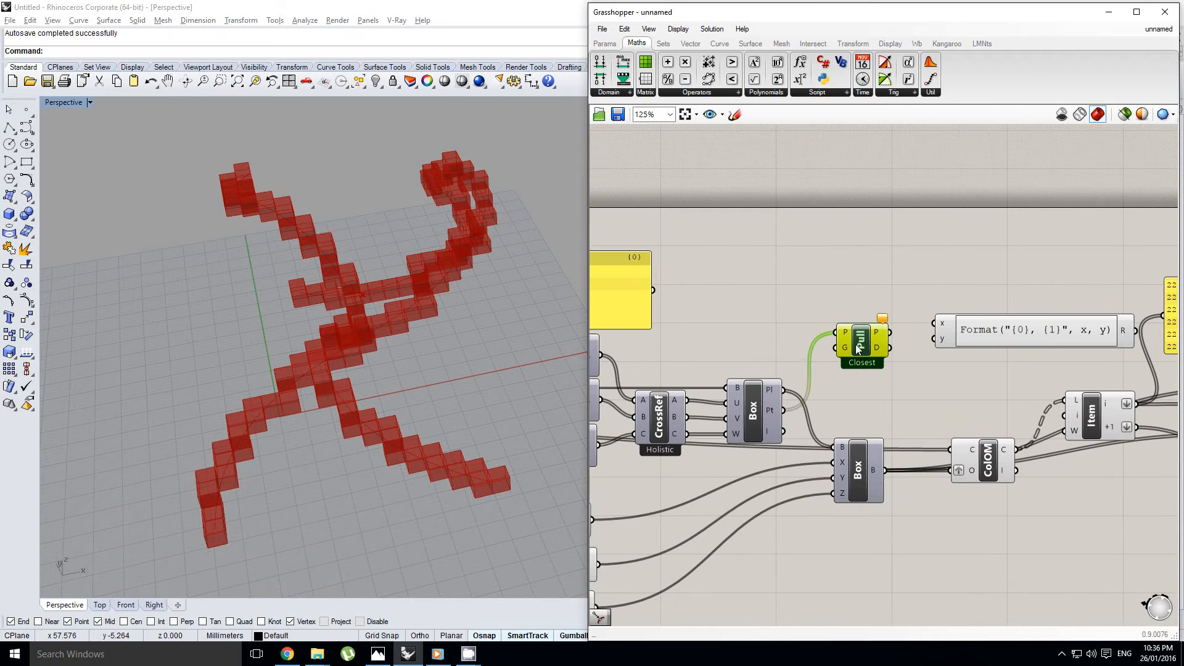
Connect the Crv parameter at the start of the definition to Pull Point's G input
right_click_drag(805, 370, 993, 372)
scroll(705, 381, "down", 1)
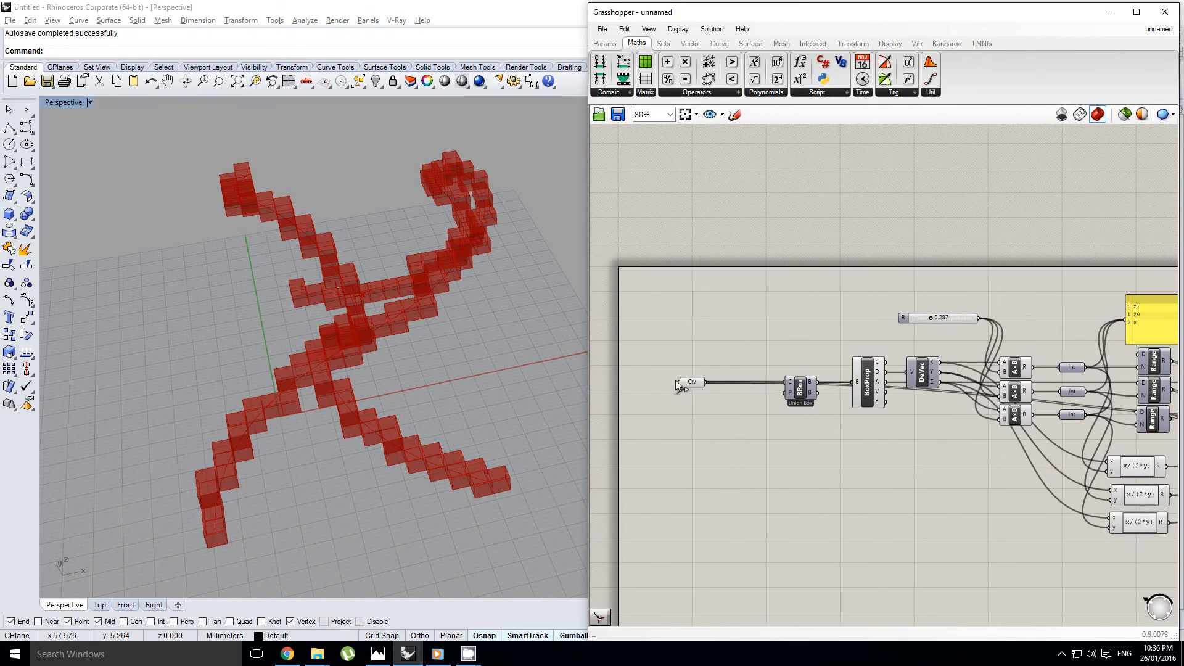
scroll(647, 395, "down", 3)
scroll(883, 347, "up", 6)
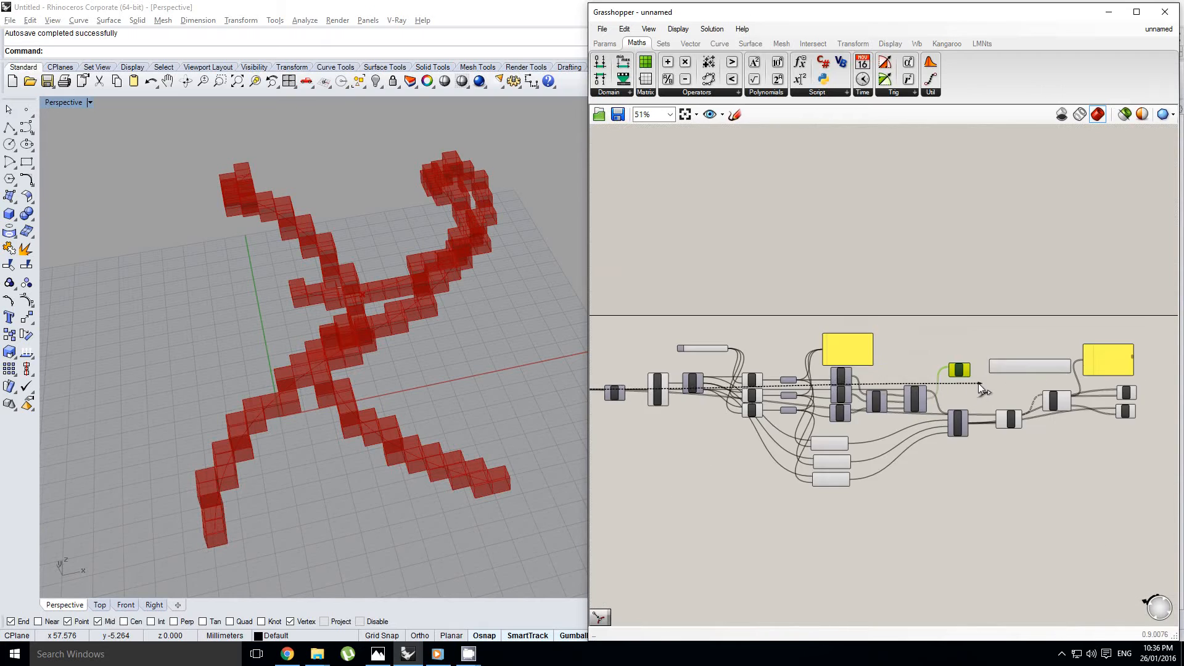
left_click_drag(884, 346, 884, 346)
right_click_drag(885, 346, 835, 364)
right_click_drag(439, 372, 457, 368)
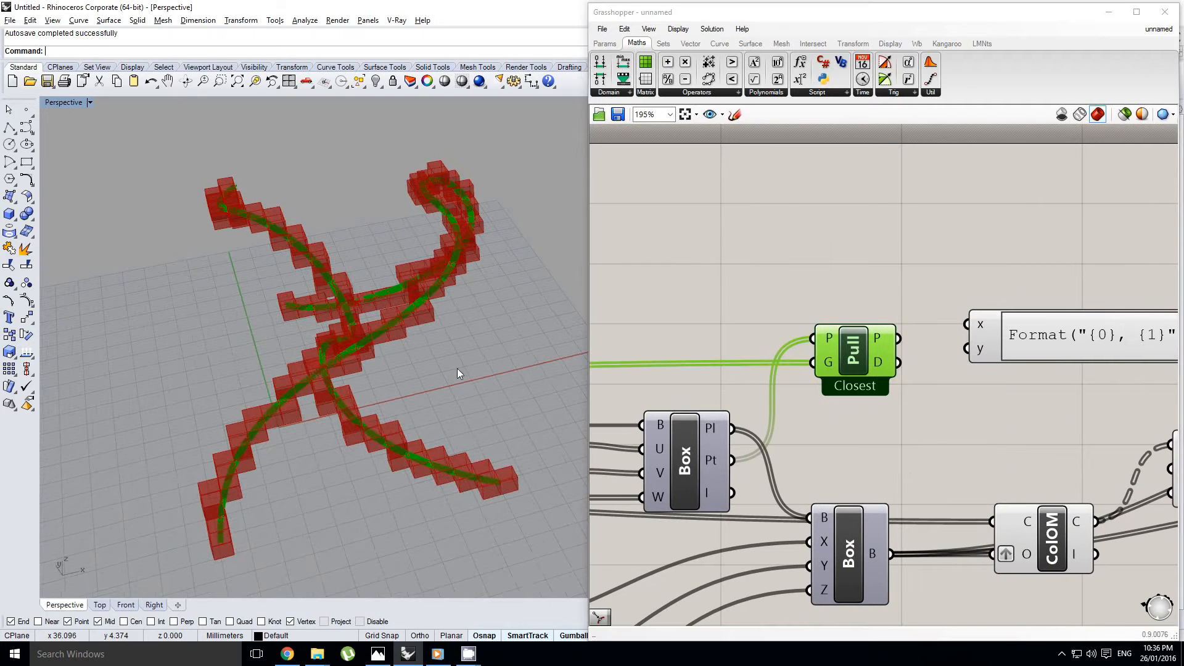
Set the B number slider to 0.160 for larger voxel boxes
right_click_drag(918, 380, 897, 380)
right_click_drag(388, 364, 472, 330)
right_click_drag(700, 319, 985, 287)
right_click_drag(771, 298, 891, 285)
scroll(925, 302, "down", 4)
scroll(939, 327, "up", 6)
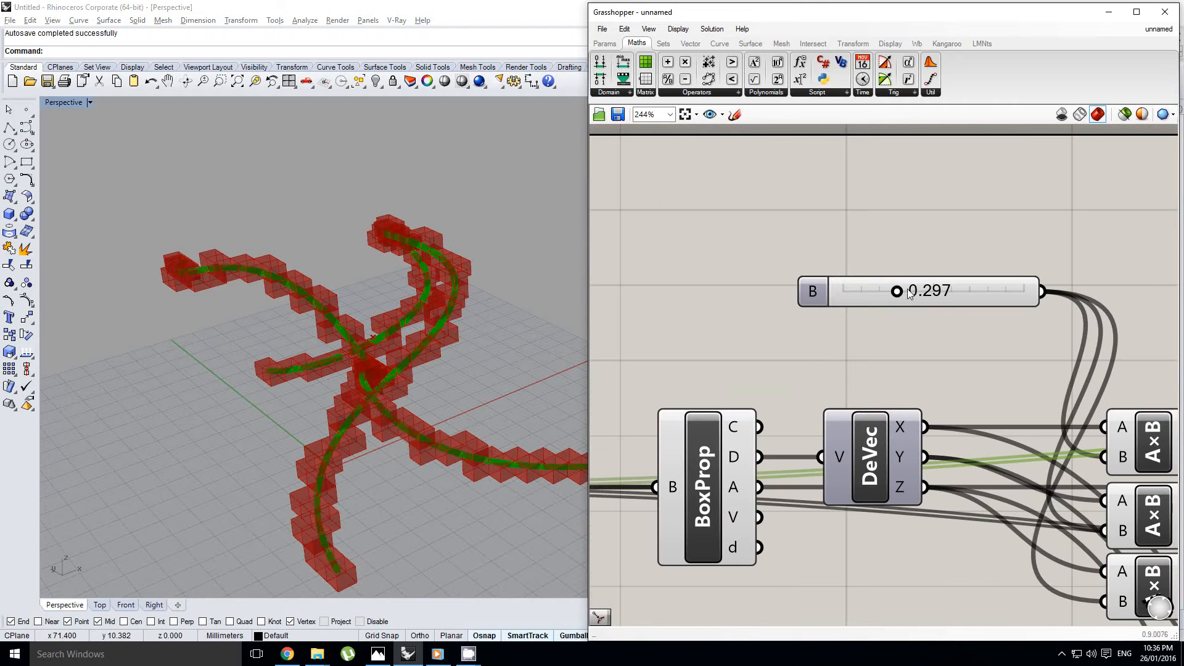
left_click_drag(879, 295, 855, 294)
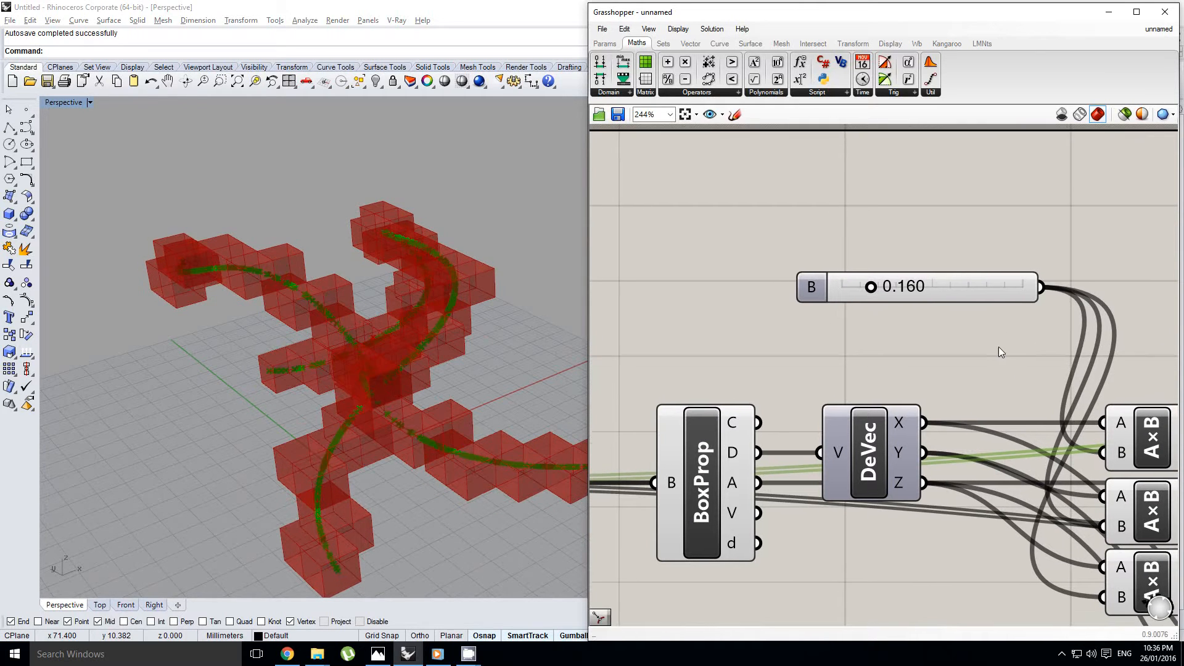
Turn on the Evaluate Box preview to show its frames and points, and hide it again
right_click_drag(981, 338, 877, 321)
scroll(882, 323, "down", 6)
scroll(962, 363, "up", 5)
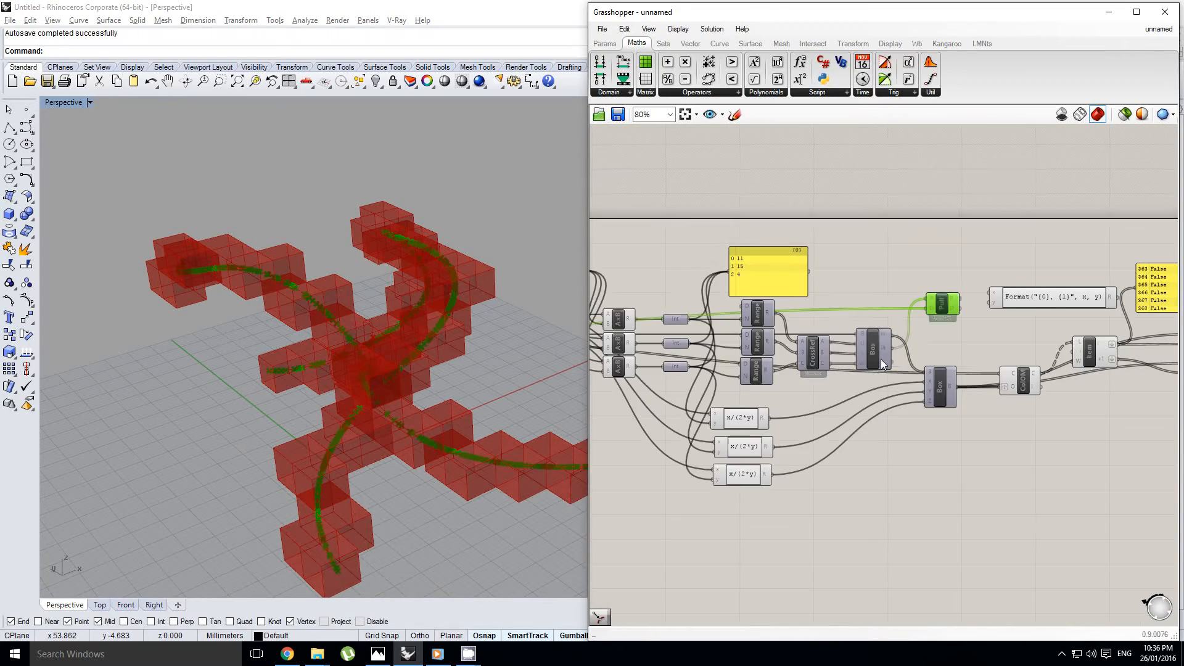
left_click(883, 354)
middle_click(883, 354)
left_click(900, 335)
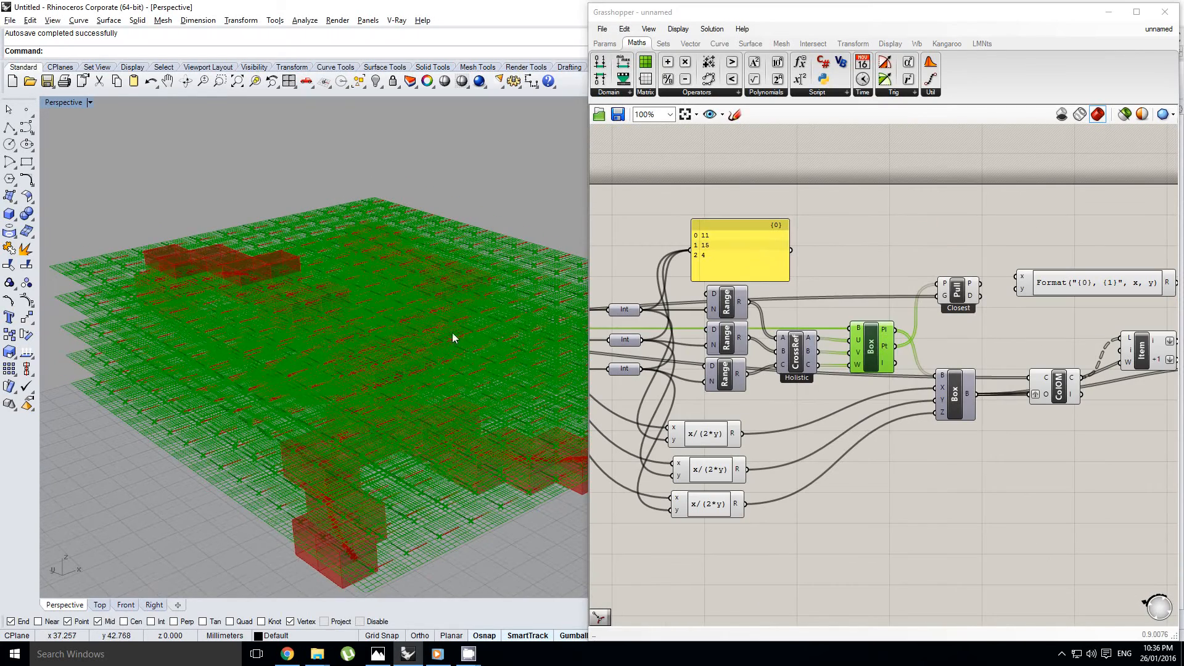
middle_click(881, 349)
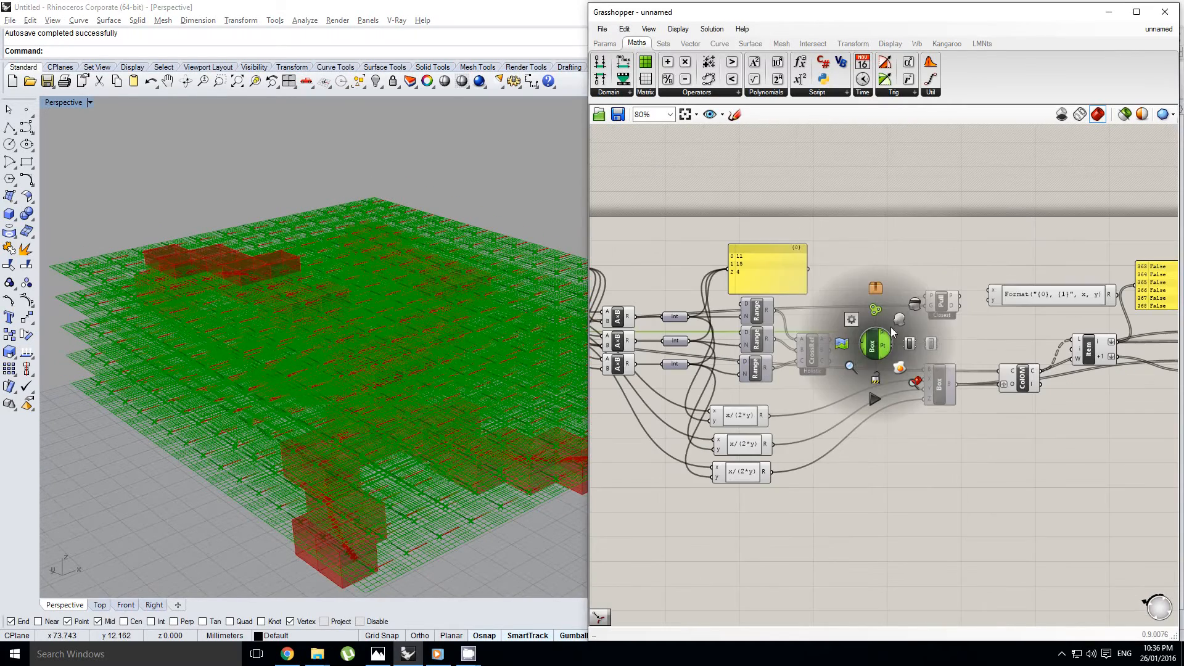
left_click(917, 305)
Examine the Pull Point component's outputs and its closest points along the curves
scroll(906, 308, "up", 1)
left_click(950, 309)
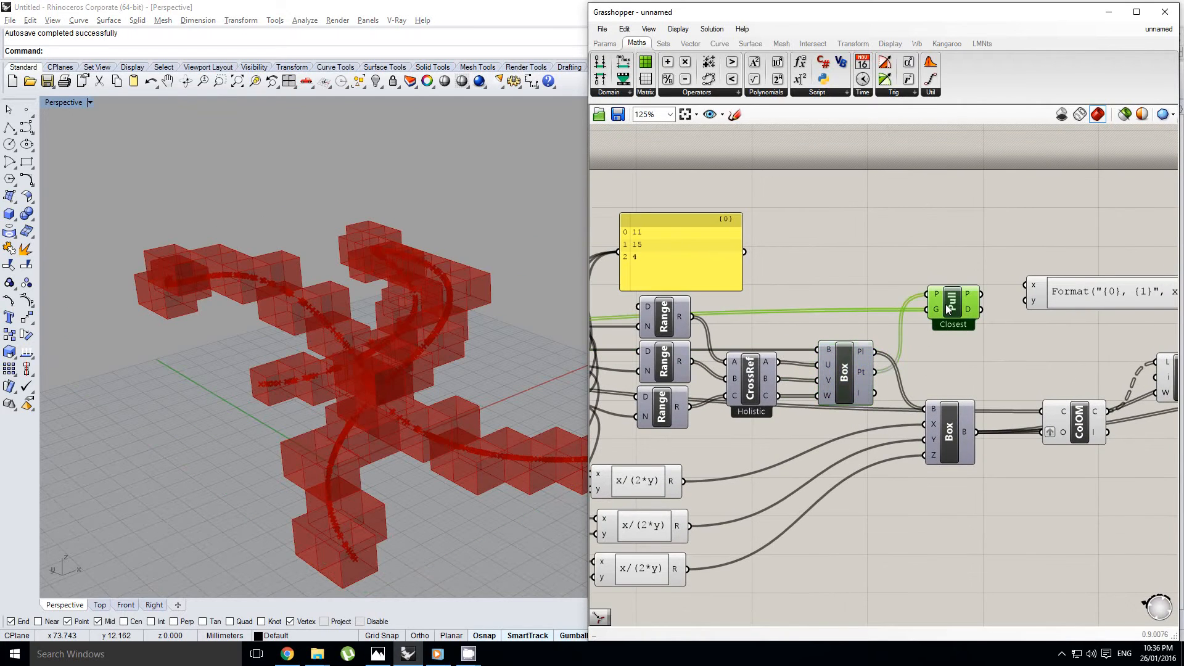
right_click_drag(426, 345, 407, 361)
right_click_drag(882, 305, 841, 318)
scroll(920, 319, "up", 3)
left_click(910, 322)
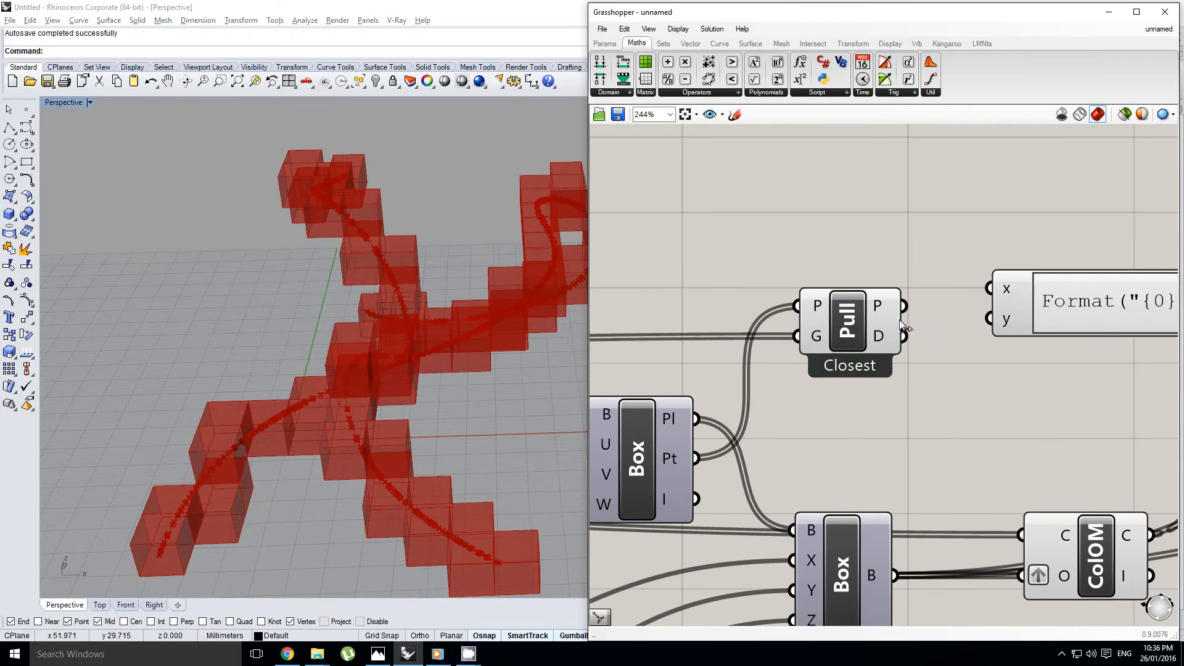
Connect Pull Point's D output to the expression's x input
mouse_move(880, 333)
mouse_move(885, 310)
scroll(823, 281, "down", 2)
scroll(802, 324, "down", 2)
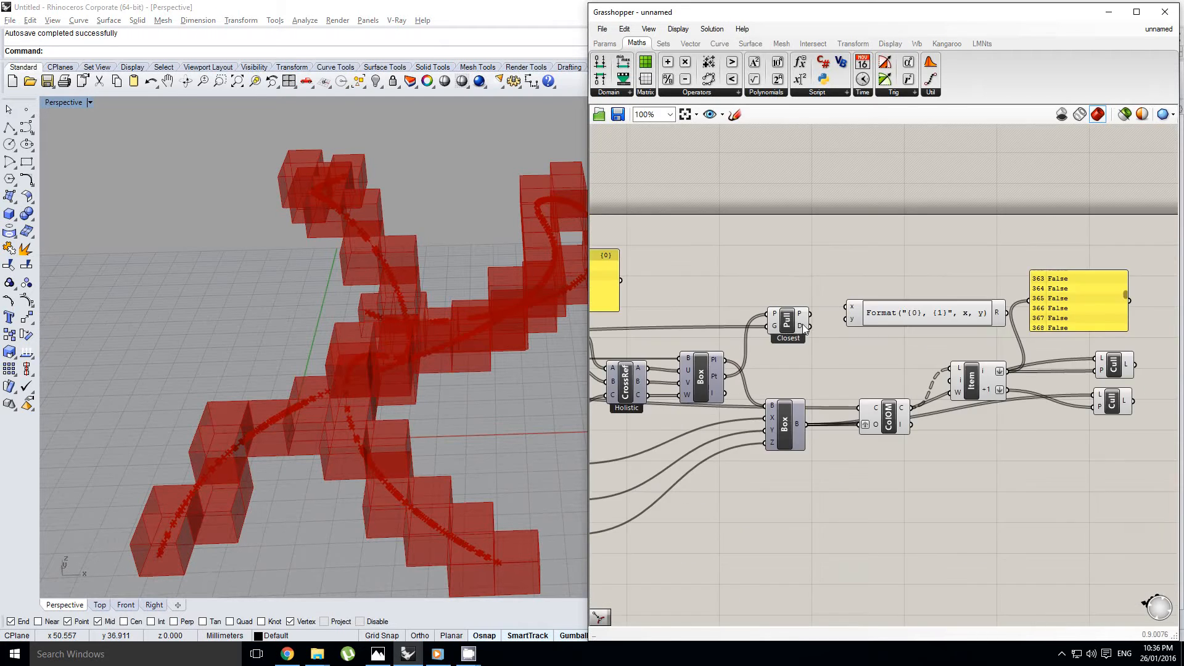
scroll(802, 324, "up", 2)
left_click(823, 334)
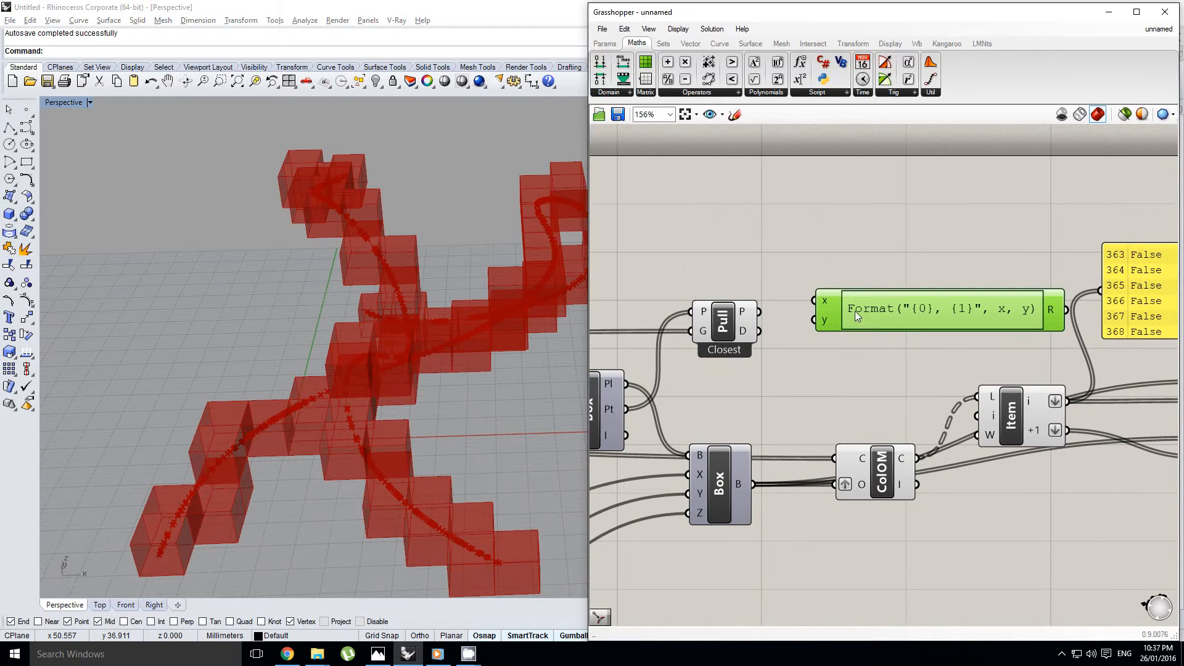
left_click_drag(855, 311, 853, 313)
left_click_drag(759, 331, 815, 304)
Add a number slider near Pull Point and set its maximum to 10
scroll(893, 327, "down", 2)
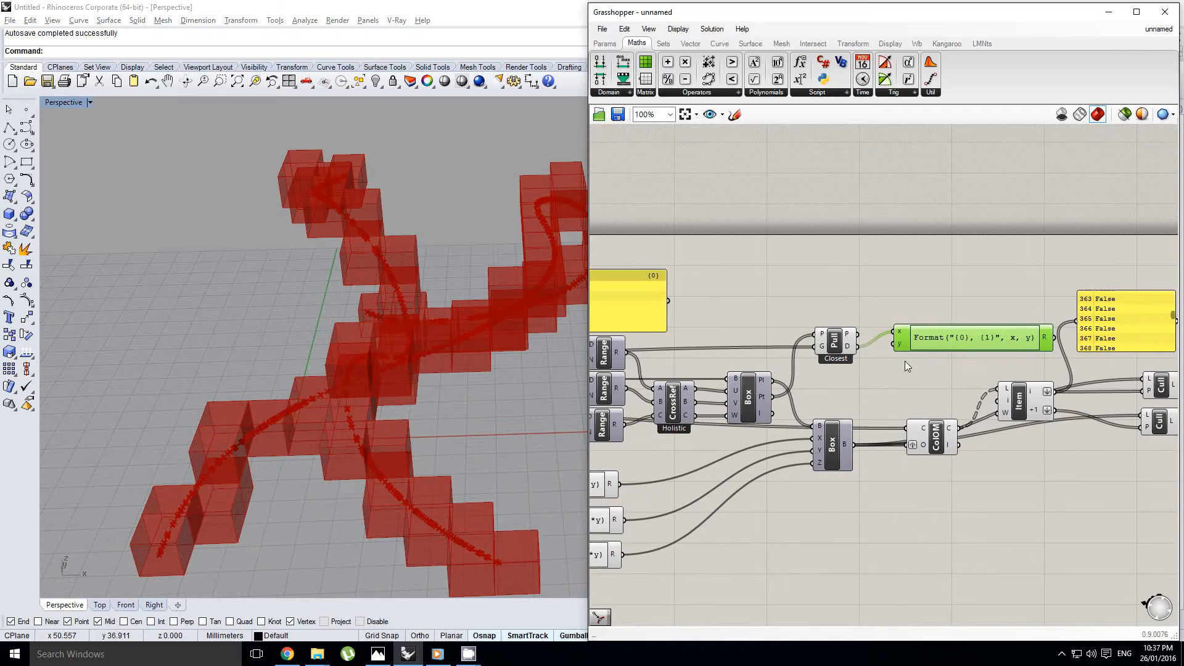
left_click(605, 44)
left_click_drag(761, 62, 792, 284)
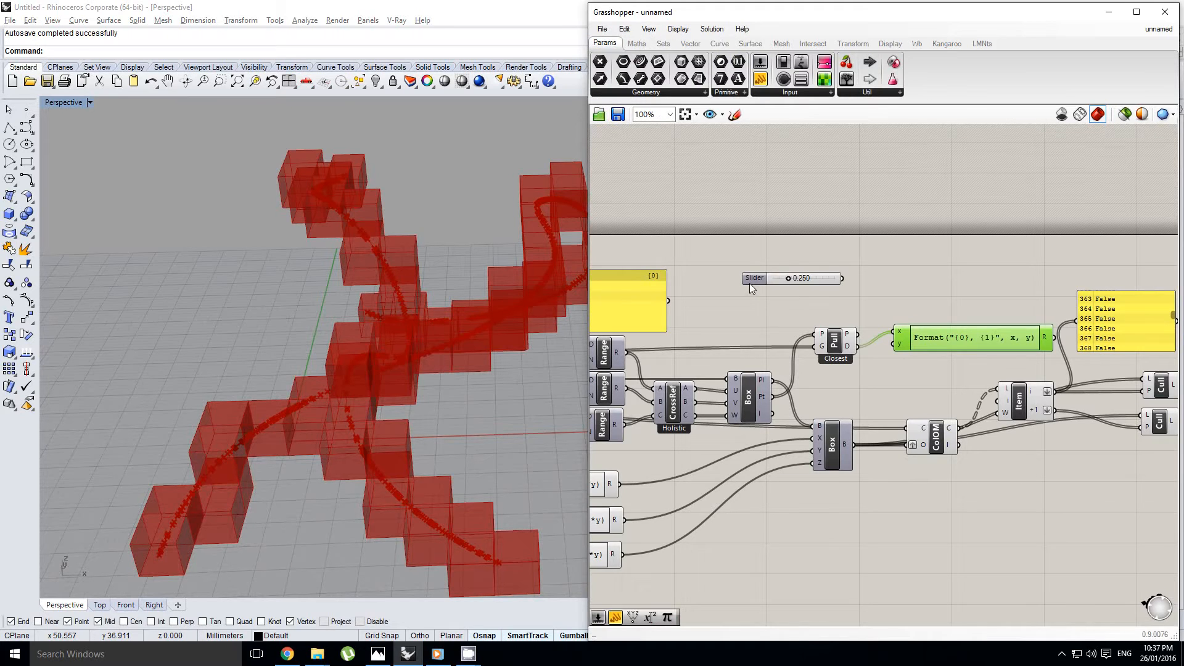
double_click(750, 283)
double_click(763, 316)
type("10")
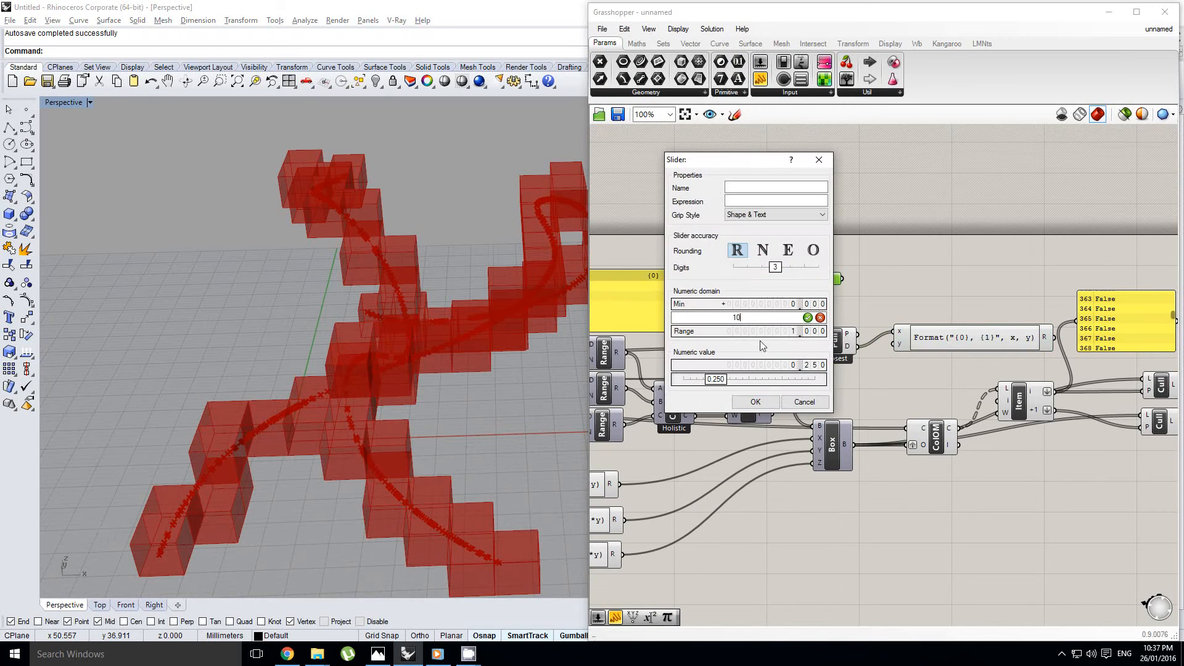
left_click(753, 403)
Connect the new slider to the expression's y input and set it to 3.962
right_click_drag(835, 304, 810, 322)
scroll(818, 300, "up", 2)
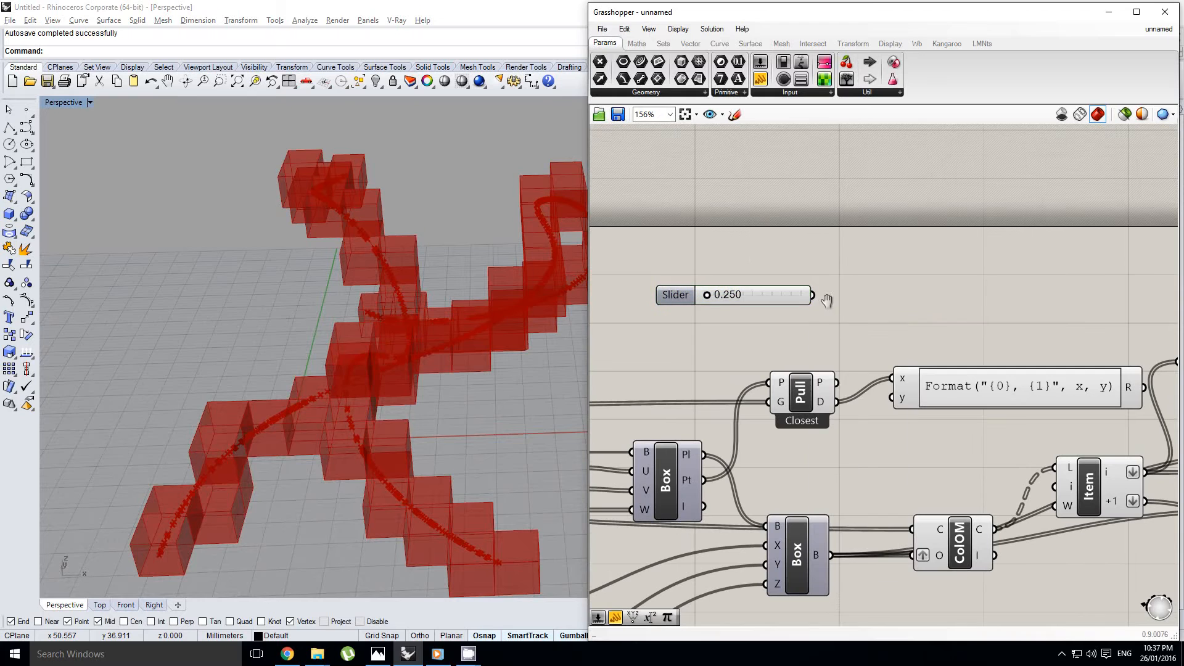
left_click_drag(816, 298, 879, 401)
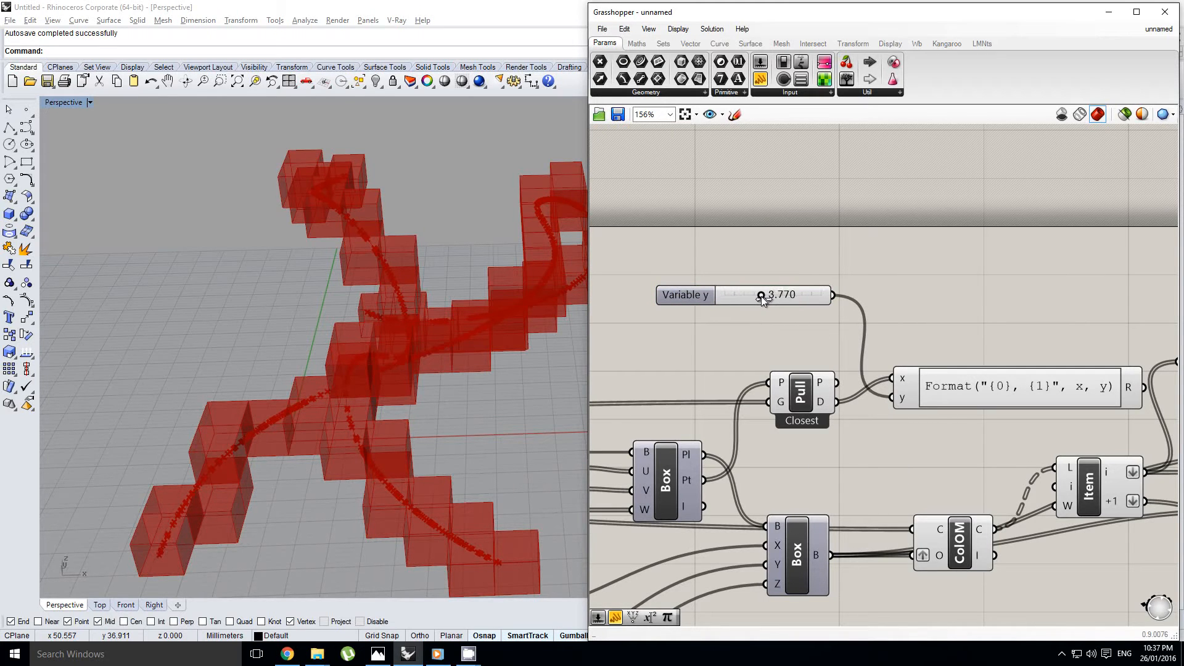
left_click_drag(761, 296, 763, 297)
Replace the Format expression with if(x<y,True,False)
right_click_drag(806, 320, 769, 314)
right_click_drag(910, 350, 875, 353)
double_click(865, 382)
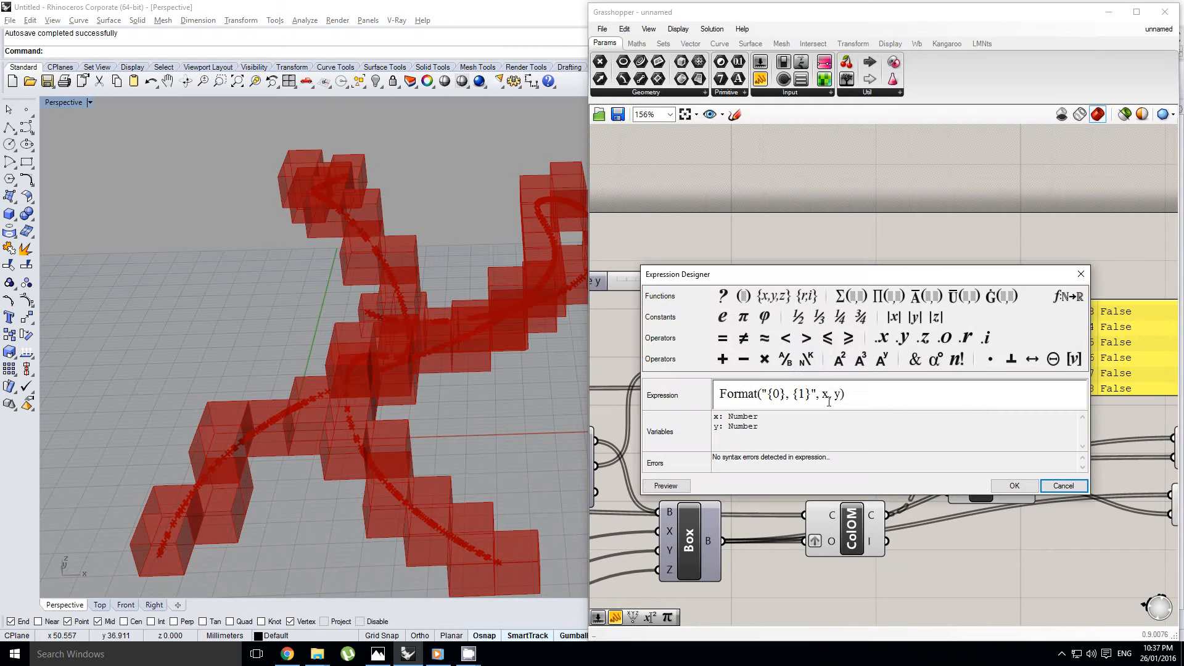
left_click_drag(848, 396, 651, 383)
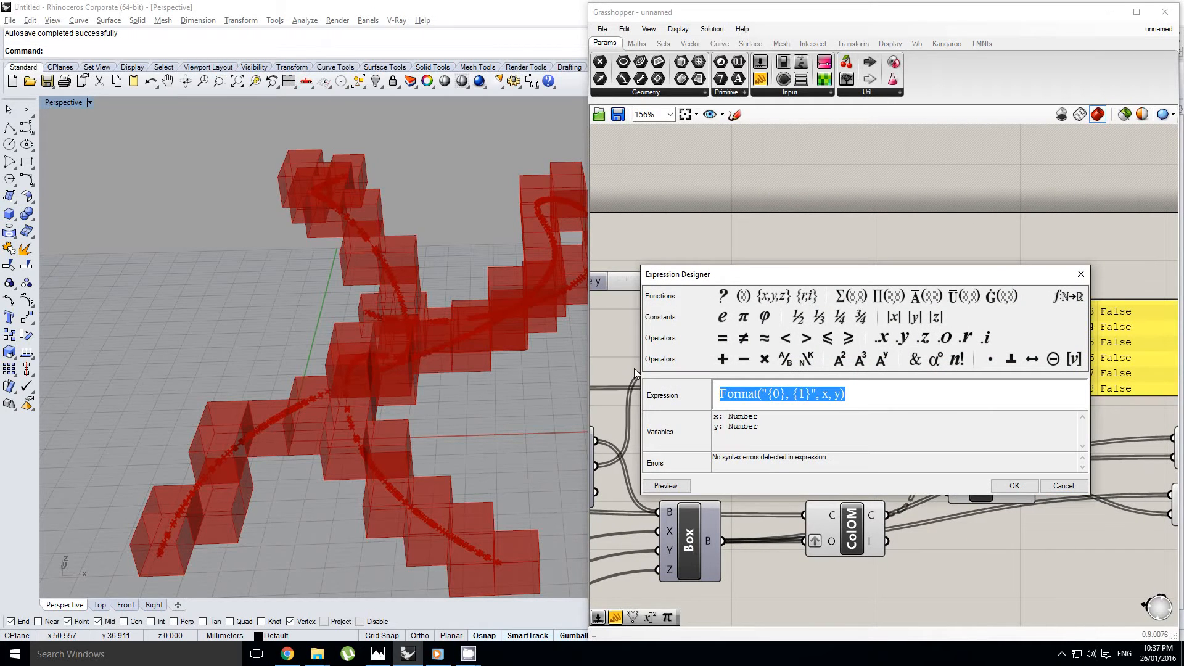
type("if(x<y,True,Fals")
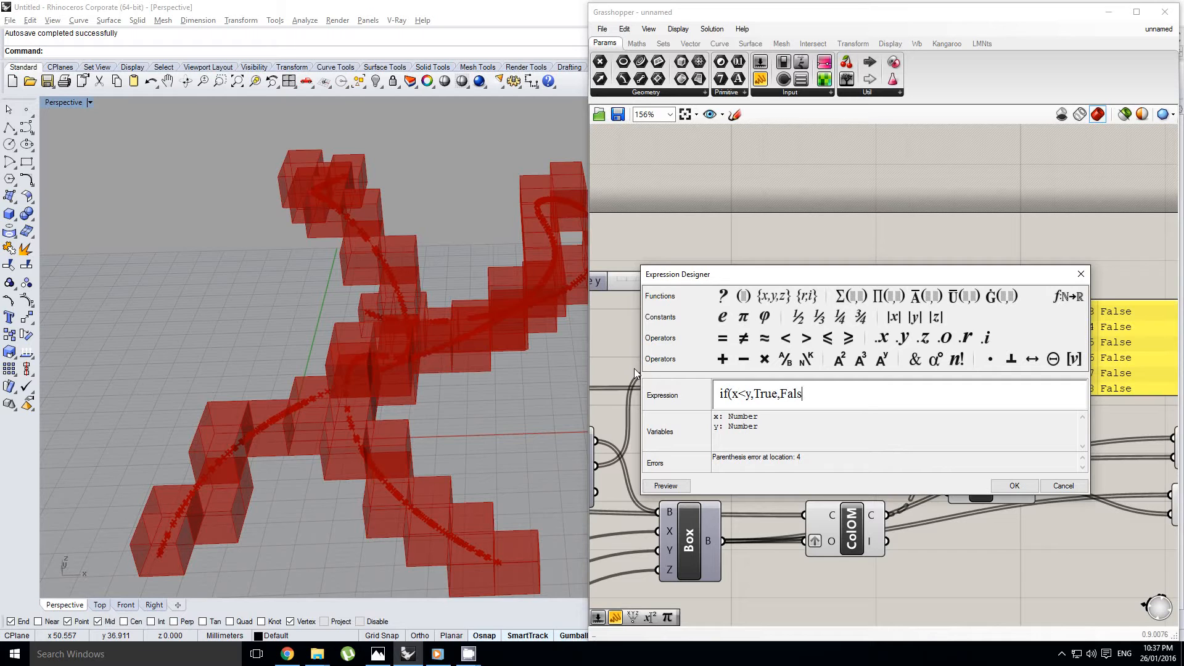
type("e)")
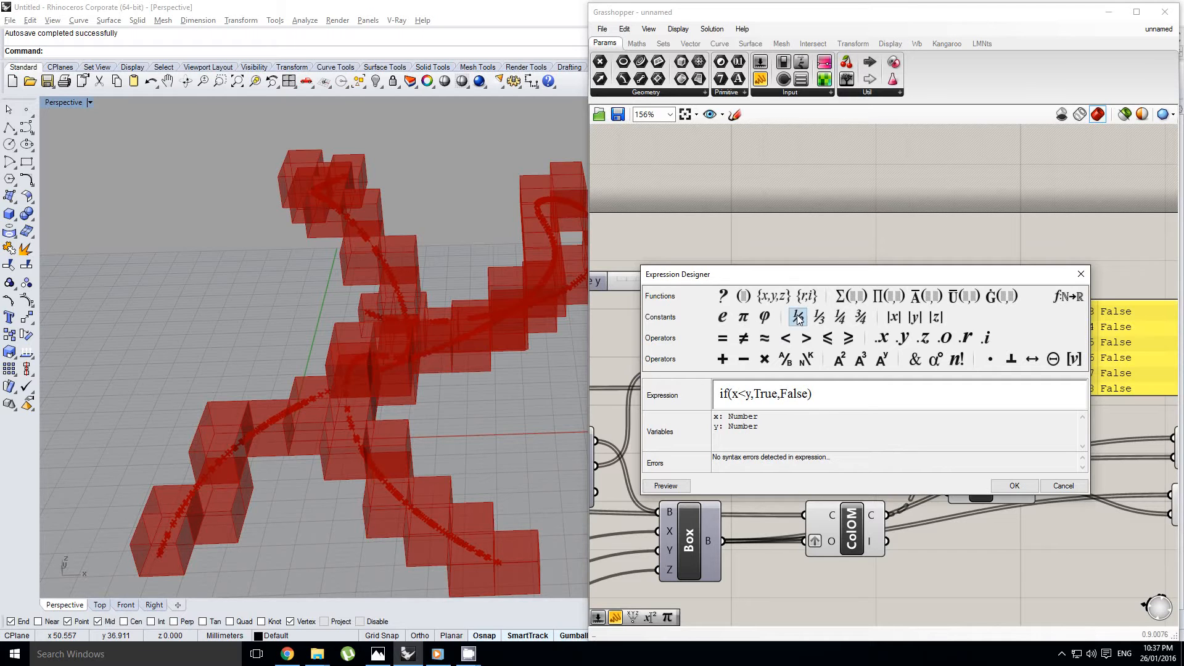
Review the x<y condition and its True and False results in the expression, and accept the expression
left_click_drag(783, 277, 809, 287)
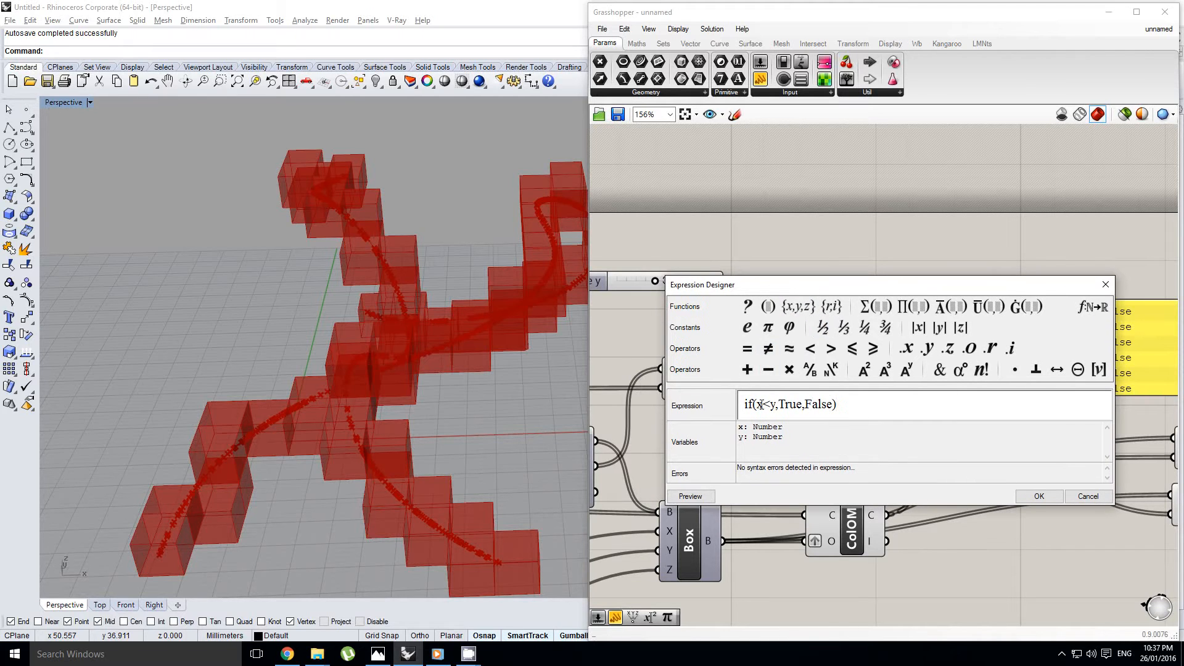
right_click_drag(410, 360, 510, 375)
left_click_drag(743, 282, 747, 310)
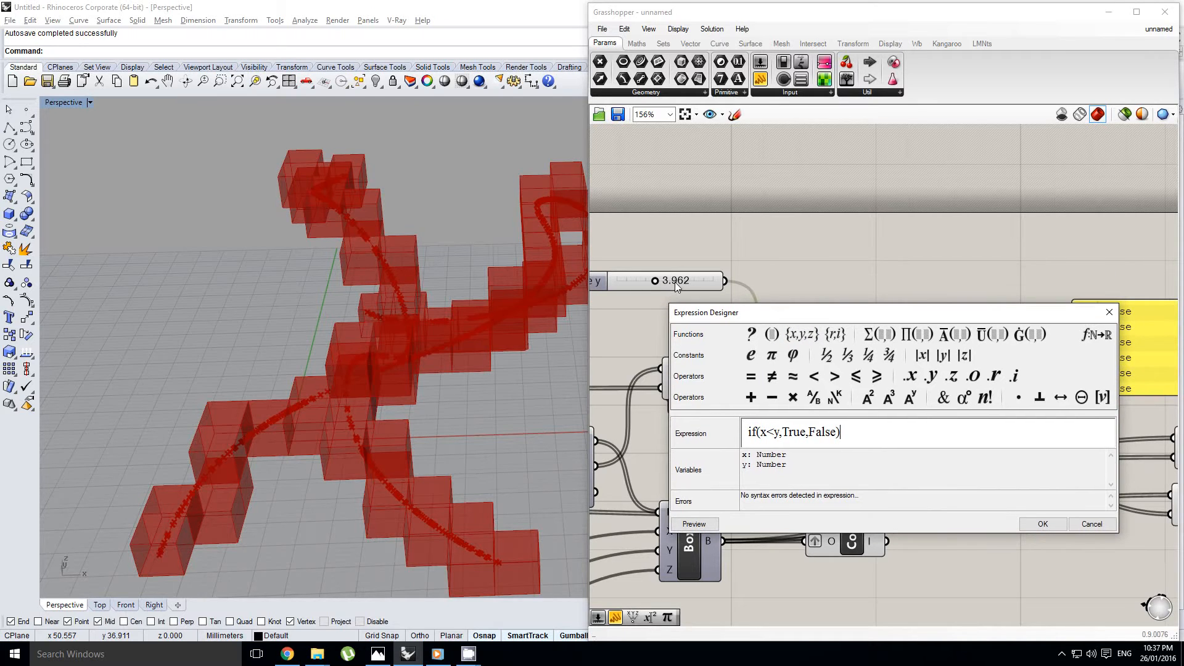
double_click(783, 432)
left_click(779, 439)
left_click_drag(795, 313, 788, 310)
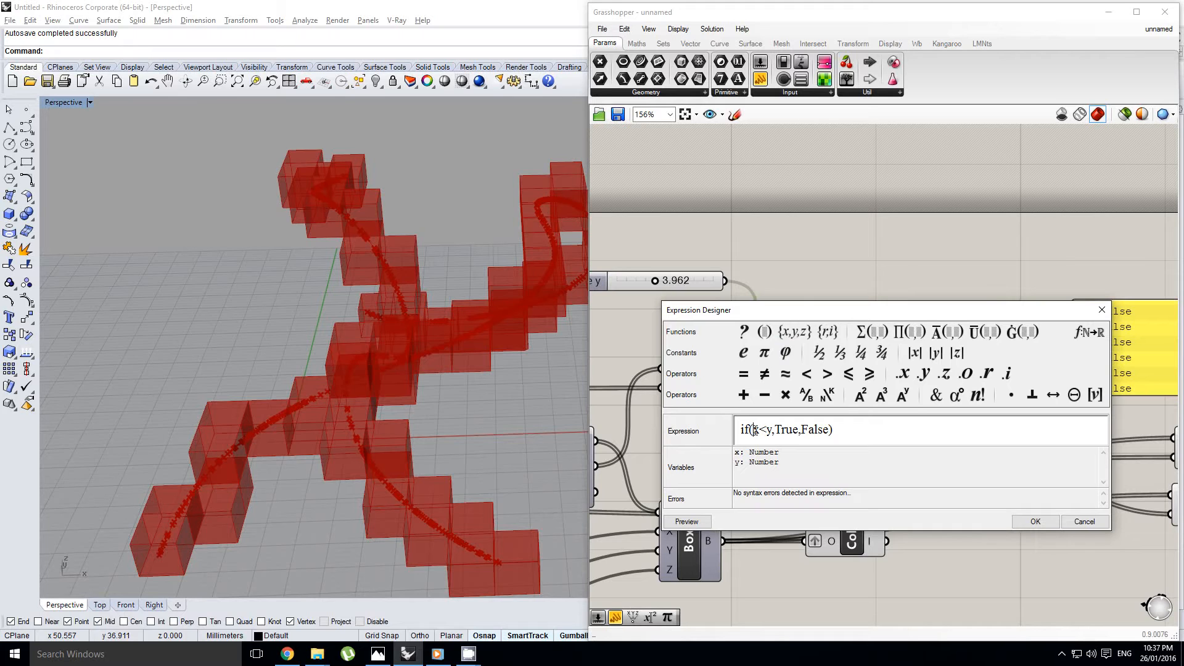
left_click_drag(753, 430, 773, 430)
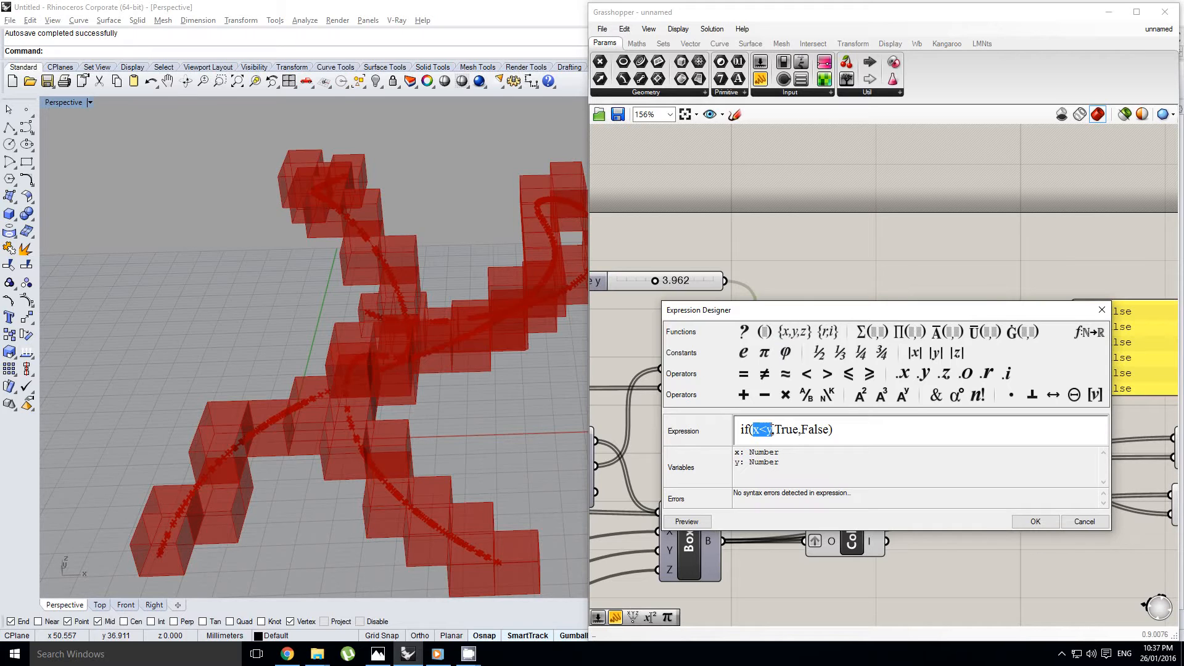
left_click(774, 430)
left_click_drag(790, 433, 798, 433)
left_click(800, 433)
left_click(1050, 525)
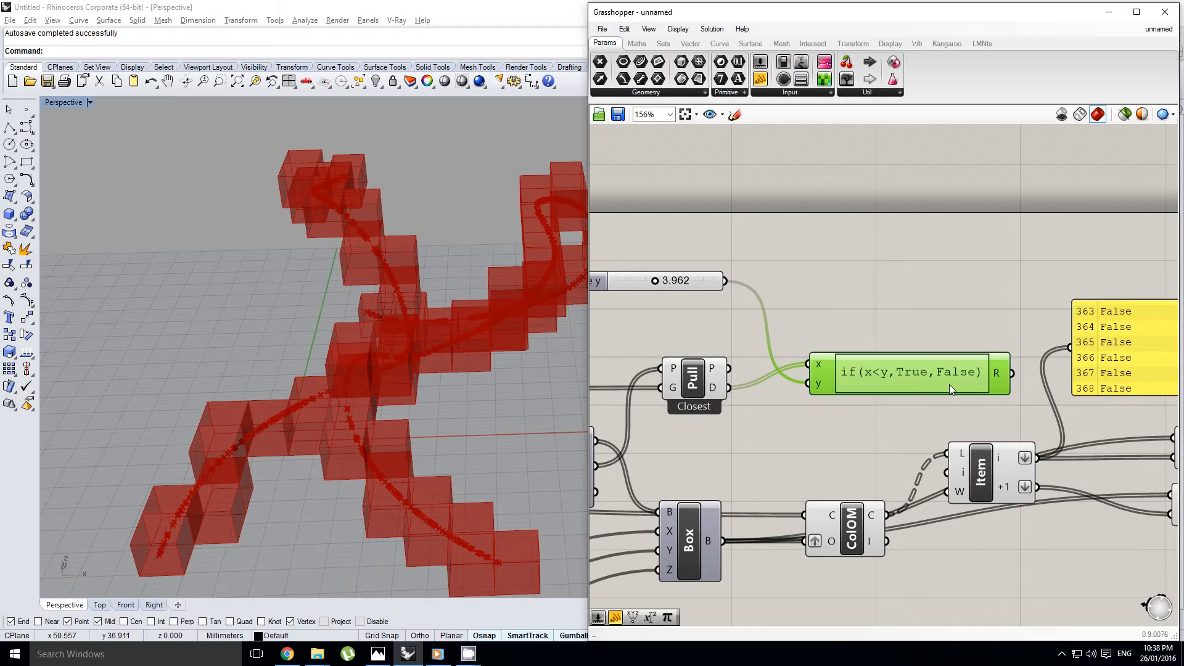
Connect the expression's R output to the upper Cull component's P input and inspect the selected cull result in the viewport
right_click_drag(1013, 426, 916, 390)
left_click(871, 404)
scroll(904, 389, "down", 1)
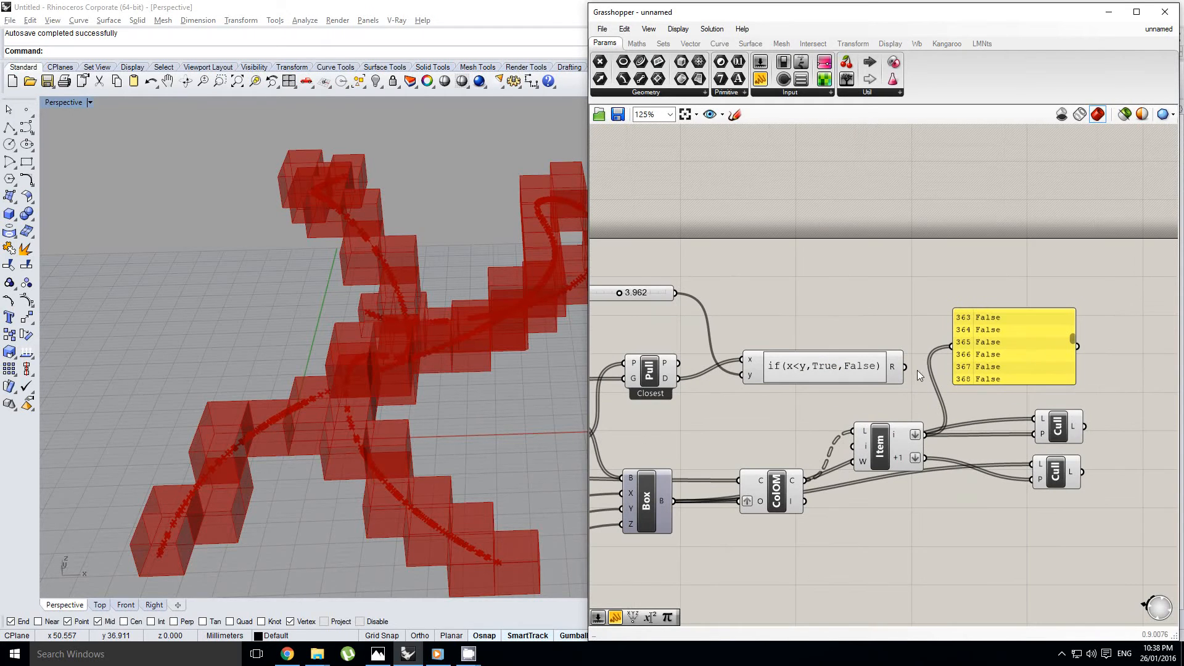
left_click_drag(910, 369, 1037, 435)
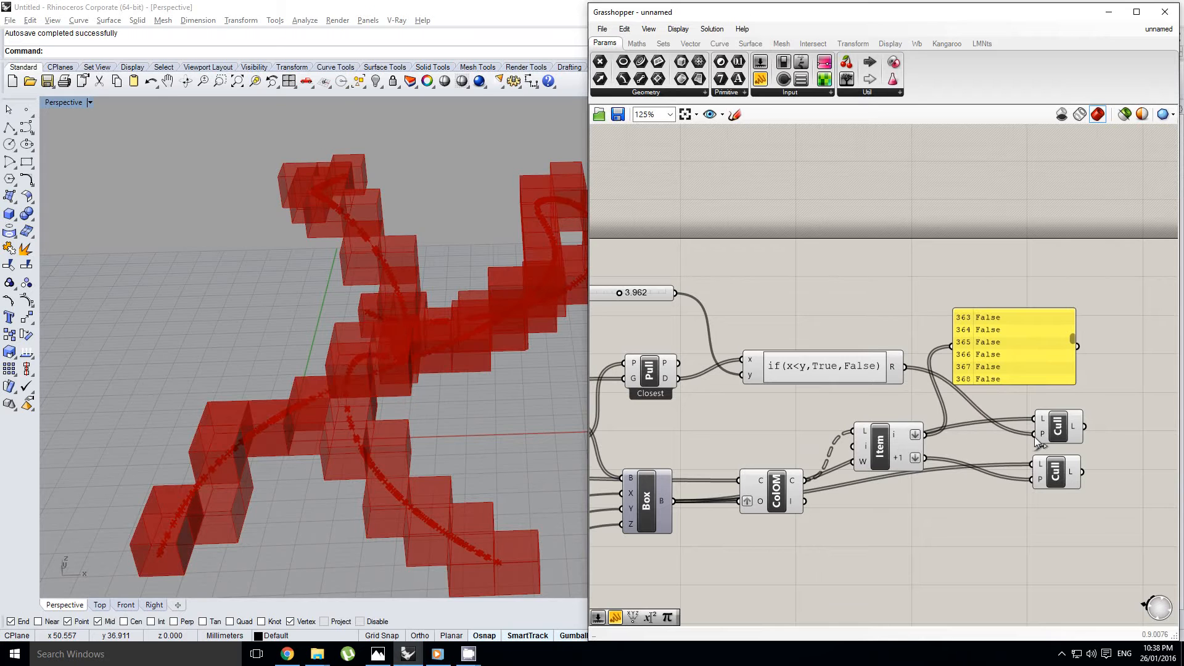
right_click_drag(913, 418, 812, 417)
scroll(871, 419, "down", 2)
scroll(819, 415, "up", 1)
left_click(1006, 419)
right_click_drag(555, 384, 426, 416)
scroll(346, 385, "up", 5)
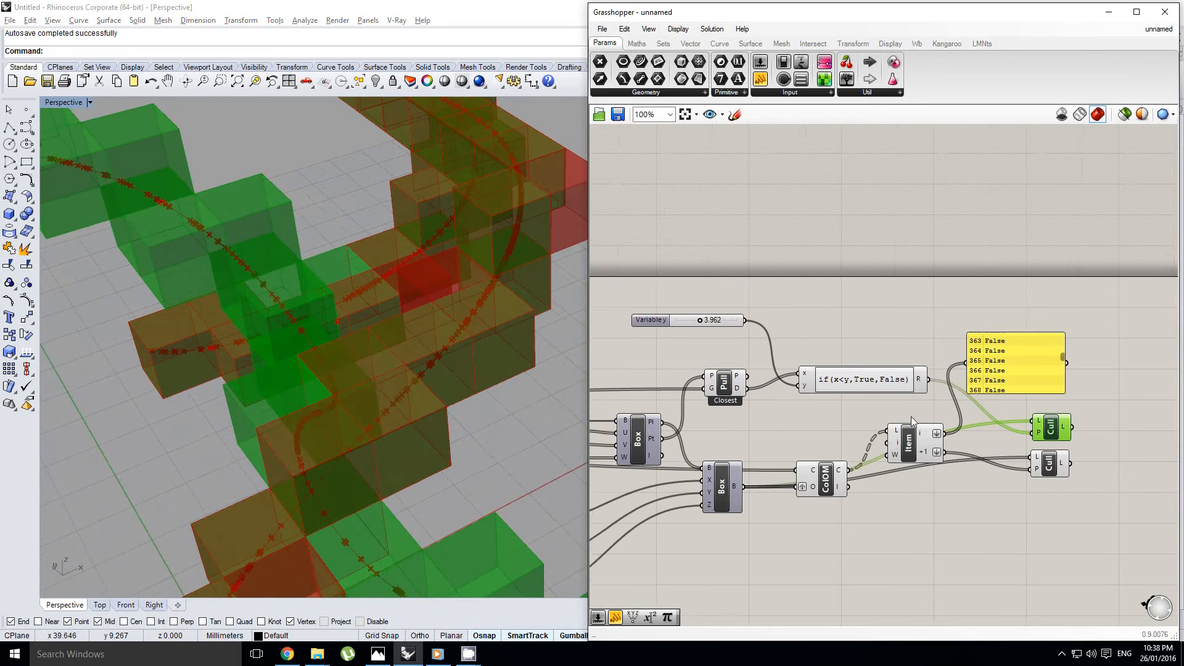
Graft Pull Point's G input
scroll(880, 406, "up", 3)
right_click_drag(922, 369, 839, 386)
scroll(837, 387, "down", 3)
scroll(729, 393, "up", 2)
right_click_drag(687, 394, 874, 380)
right_click(873, 380)
left_click(873, 378)
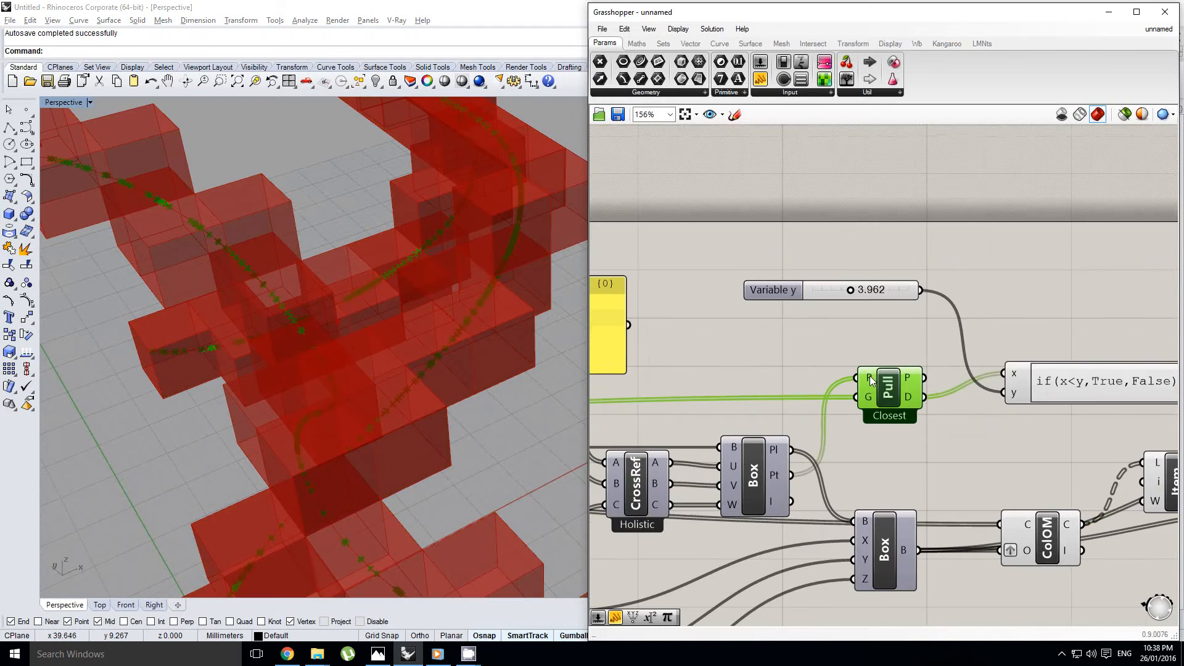
scroll(876, 382, "up", 3)
right_click(870, 353)
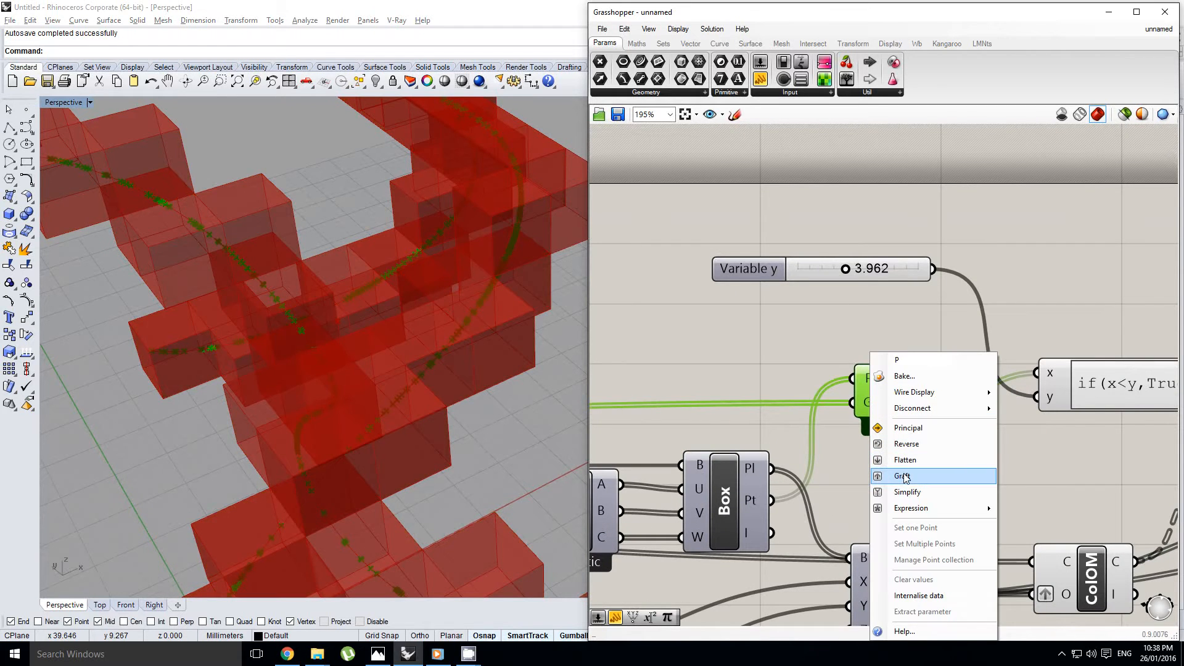
right_click(865, 410)
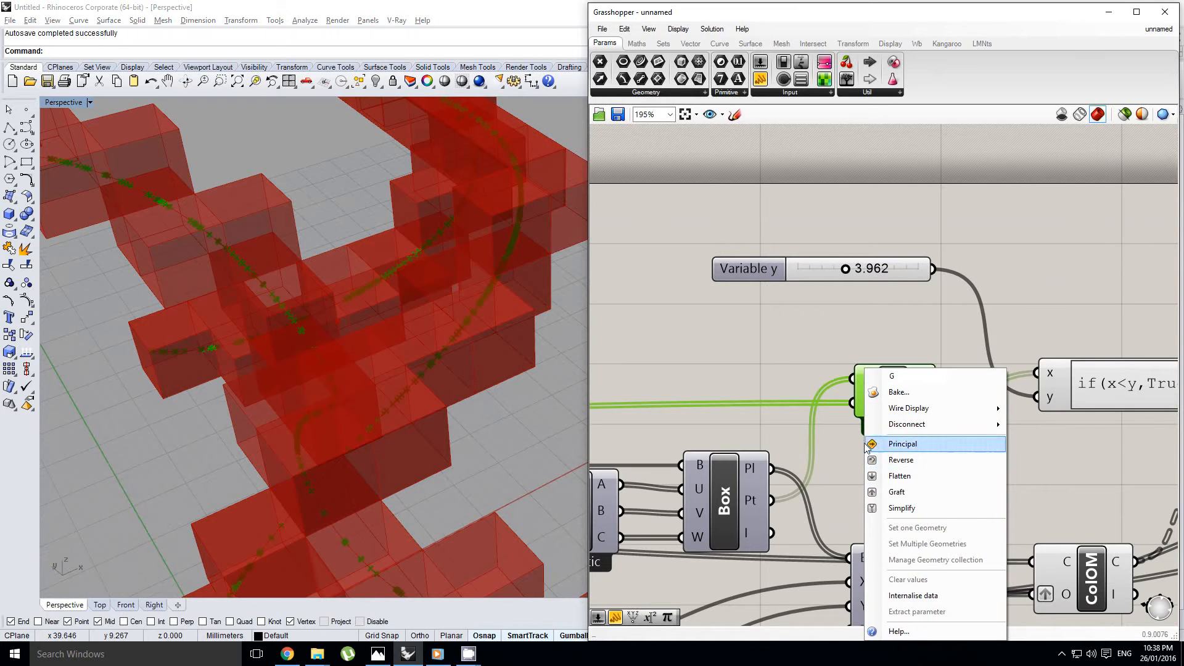
left_click(888, 488)
Check the boxes along the curves in the viewport and delete the lower Cull component
right_click_drag(501, 372, 392, 321)
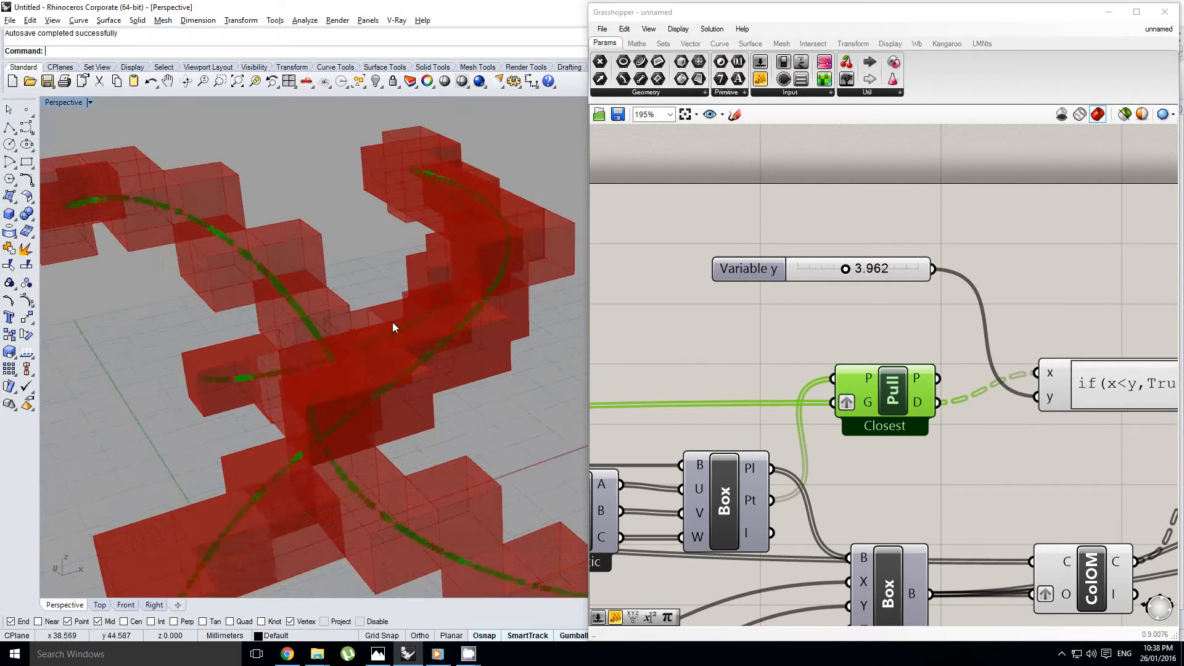
scroll(392, 322, "down", 3)
right_click_drag(385, 368, 373, 363)
scroll(373, 363, "down", 8)
right_click_drag(1063, 499, 745, 397)
scroll(745, 397, "down", 2)
left_click(1043, 435)
key("Delete")
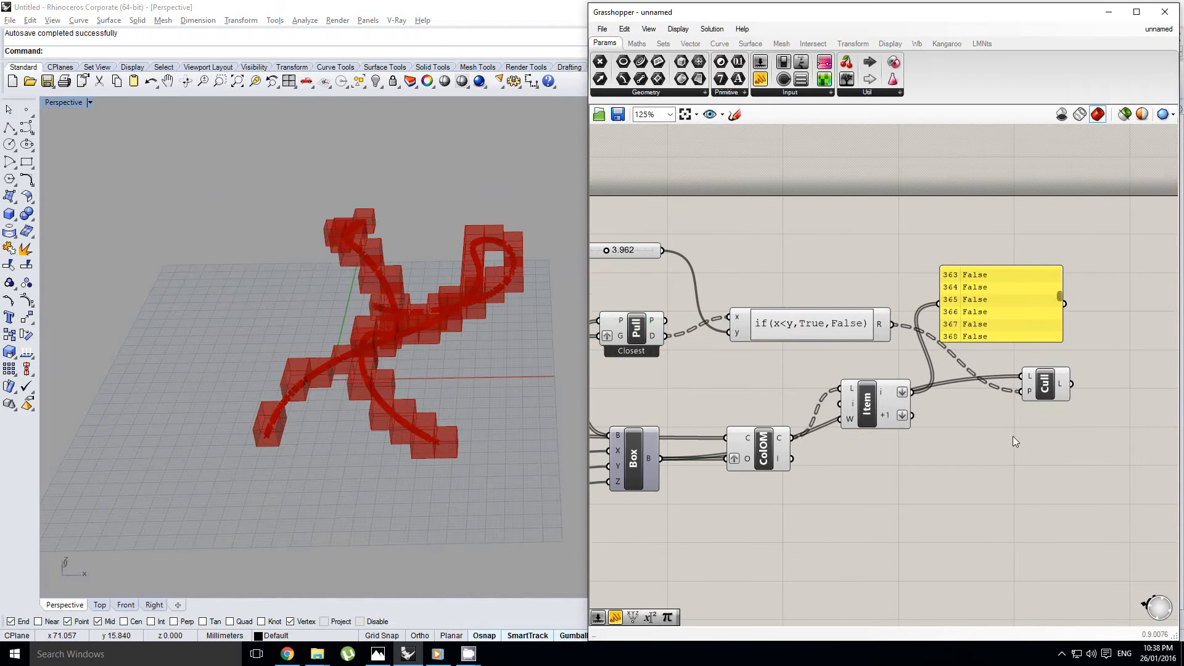
scroll(463, 339, "up", 10)
right_click_drag(921, 403, 952, 449)
scroll(846, 401, "up", 3)
double_click(895, 307)
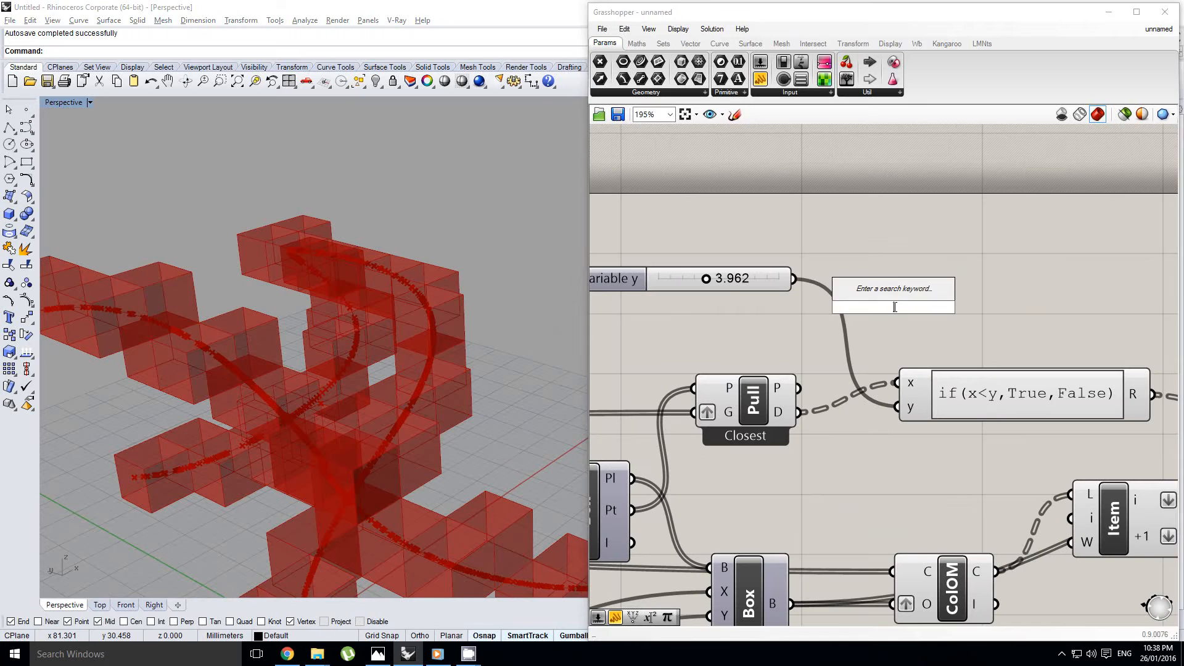
type("l")
key("Escape")
right_click_drag(1029, 315, 688, 296)
right_click(802, 319)
key("Escape")
Connect the expression's R output to the Item component's L input, and Item's i output to Cull's P input
left_click_drag(815, 375, 753, 476)
left_click_drag(845, 480, 1013, 479)
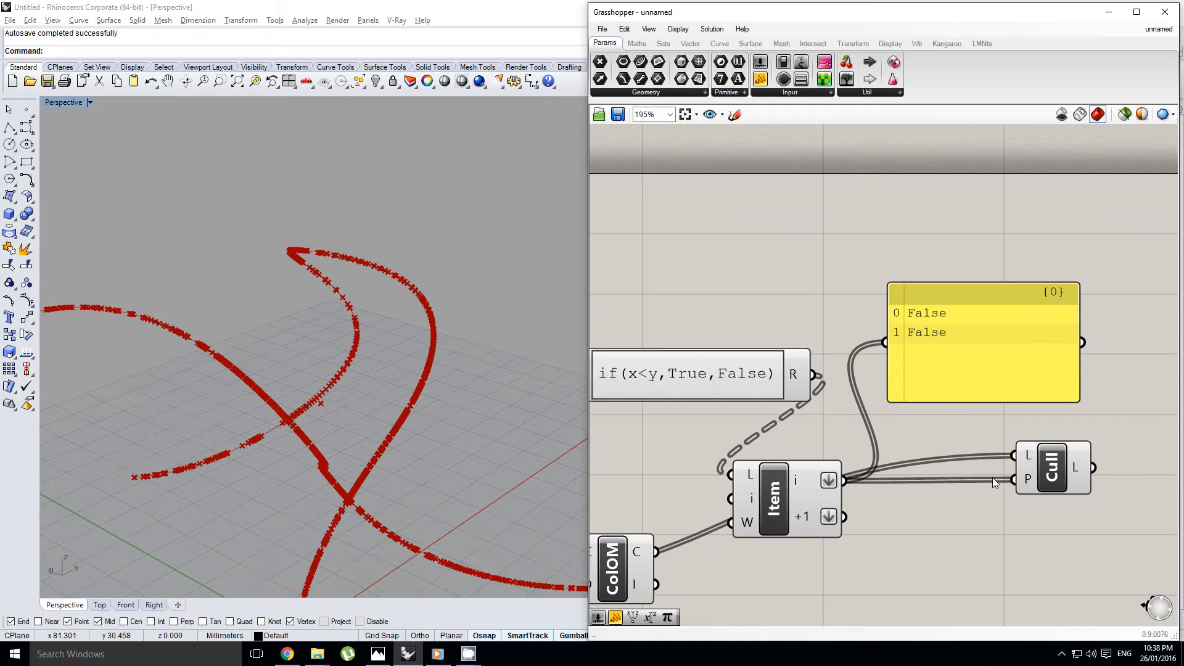
left_click_drag(807, 492, 842, 491)
right_click_drag(833, 474, 882, 482)
scroll(881, 481, "down", 1)
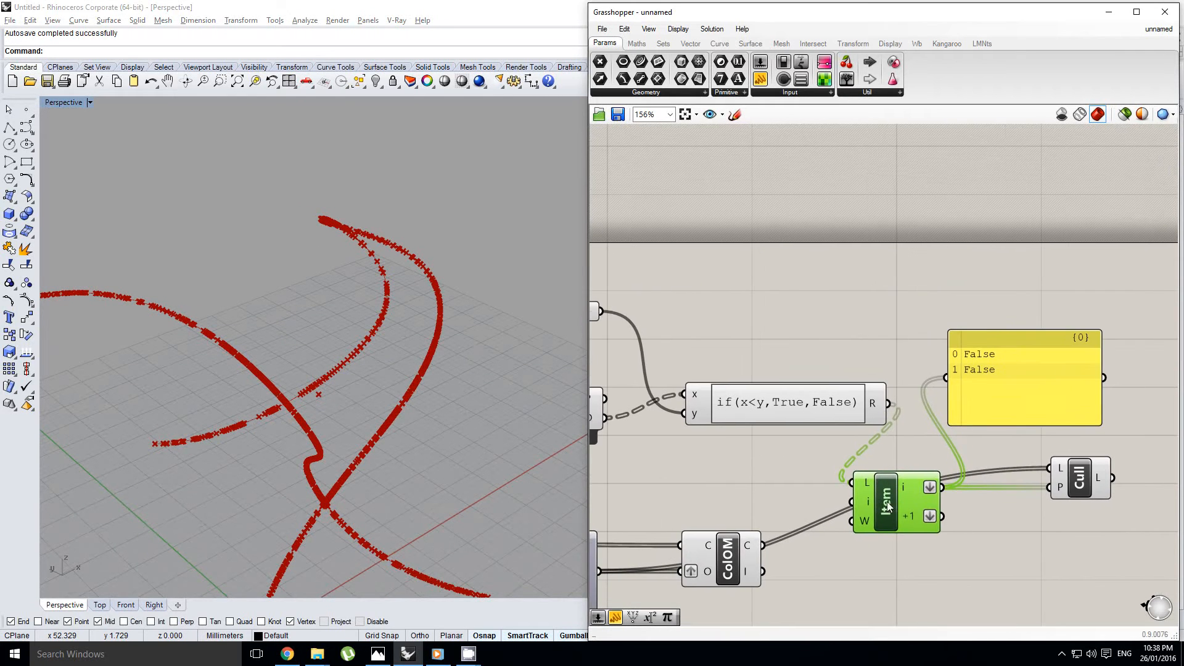
Reposition the Item component and the panel relative to the expression, and check the expression's R output
left_click_drag(892, 505, 909, 506)
right_click_drag(907, 496, 885, 497)
right_click_drag(913, 418, 891, 415)
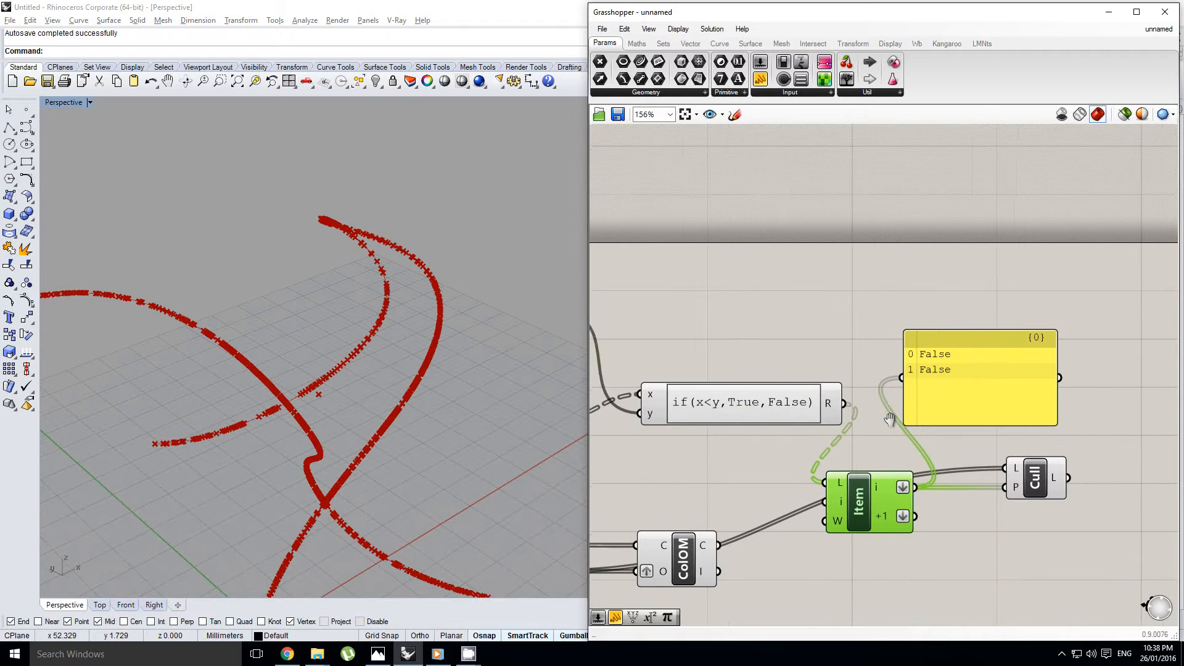
right_click_drag(969, 451, 922, 442)
left_click_drag(916, 392, 941, 385)
right_click_drag(772, 397, 836, 393)
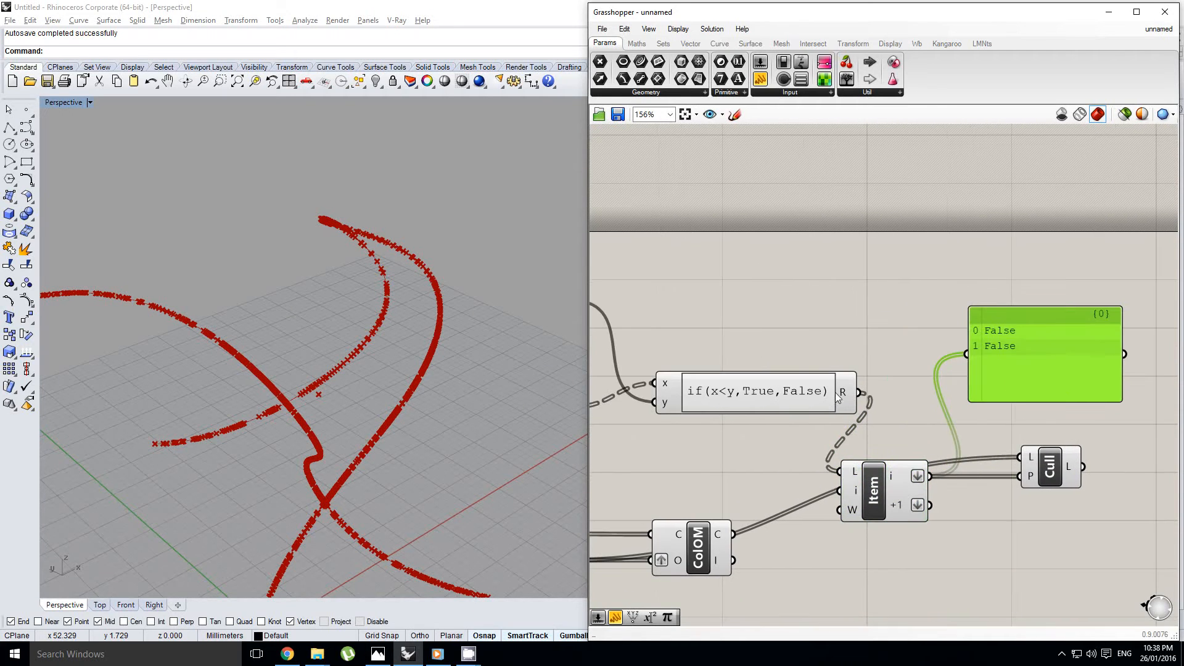
scroll(812, 417, "up", 2)
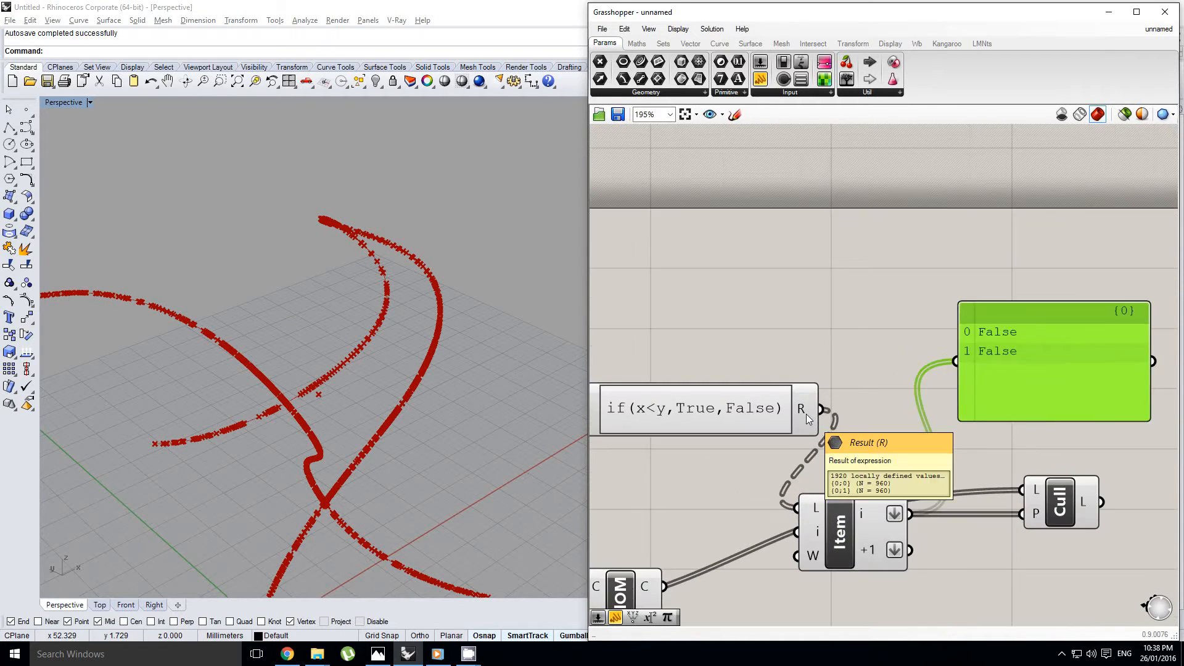
scroll(777, 434, "down", 3)
right_click(899, 385)
left_click(967, 528)
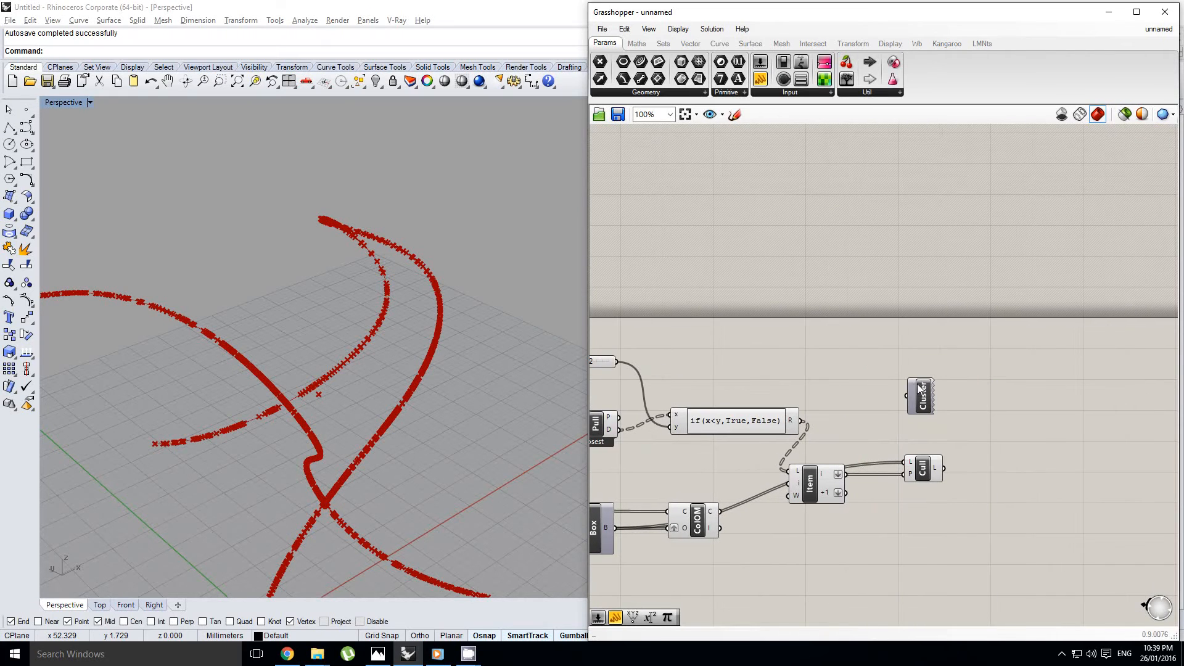
key("ctrl+z")
right_click_drag(899, 407, 894, 386)
middle_click(893, 386)
left_click(1032, 503)
Move the Item and Cull components together farther away from the expression
scroll(943, 489, "up", 3)
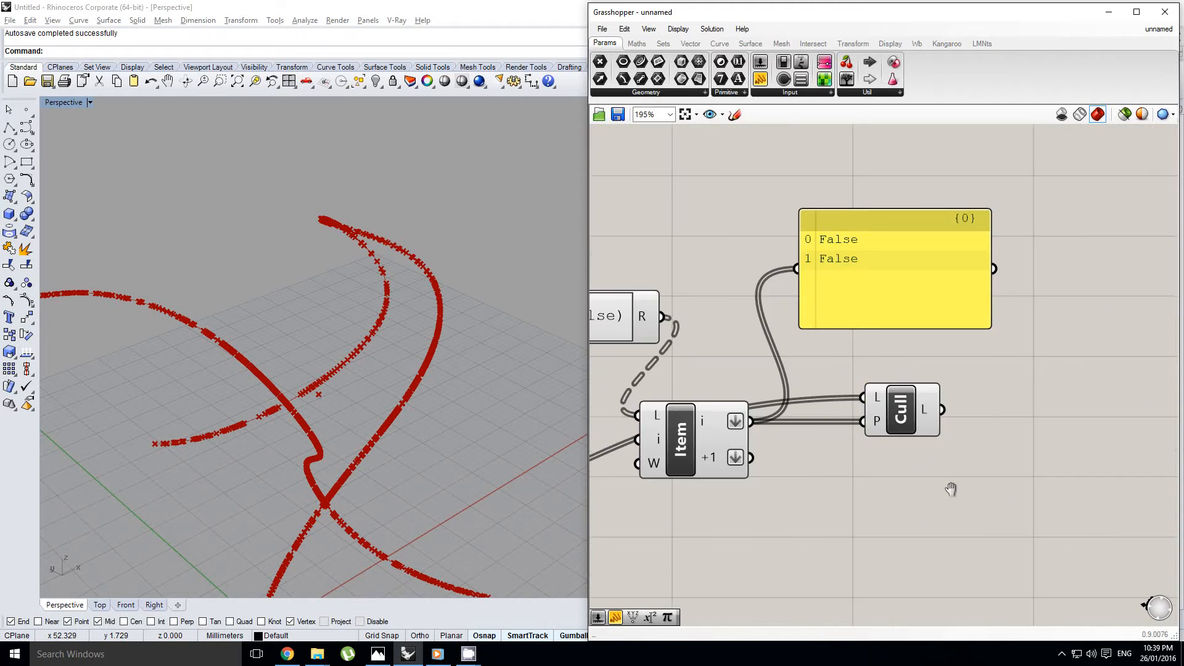
right_click_drag(952, 489, 998, 489)
left_click_drag(1029, 503, 698, 355)
left_click_drag(727, 432, 917, 432)
right_click_drag(694, 316, 749, 316)
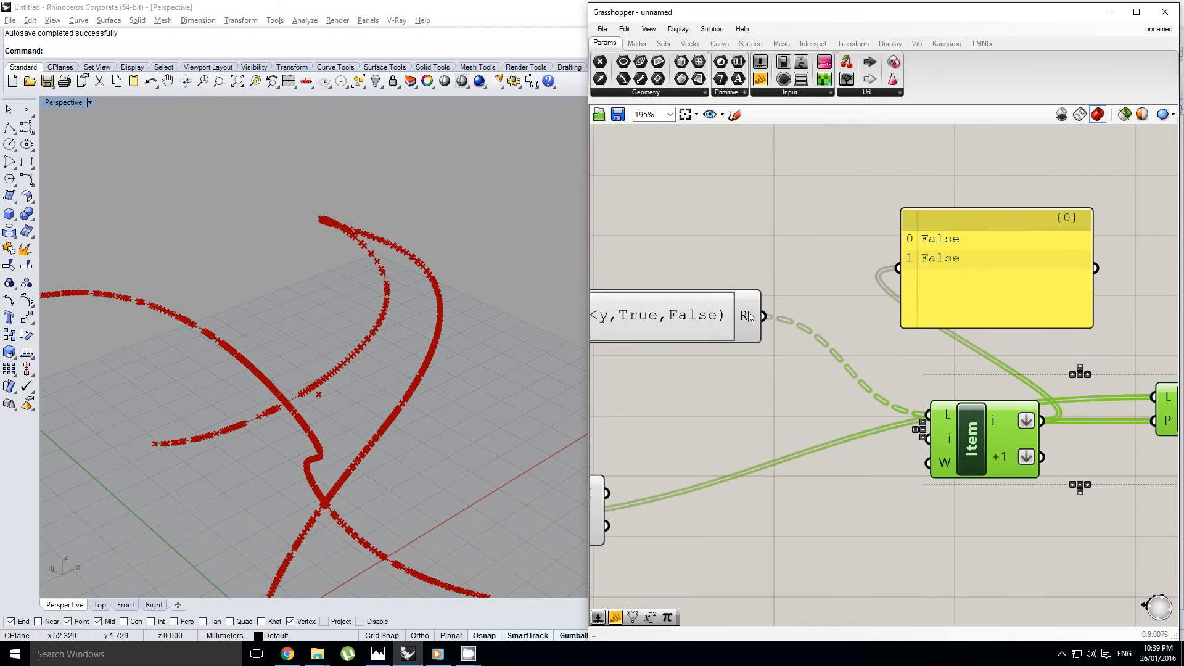
Examine the data structure of Pull Point's D output and of the expression's R output
scroll(749, 316, "down", 3)
scroll(782, 335, "up", 2)
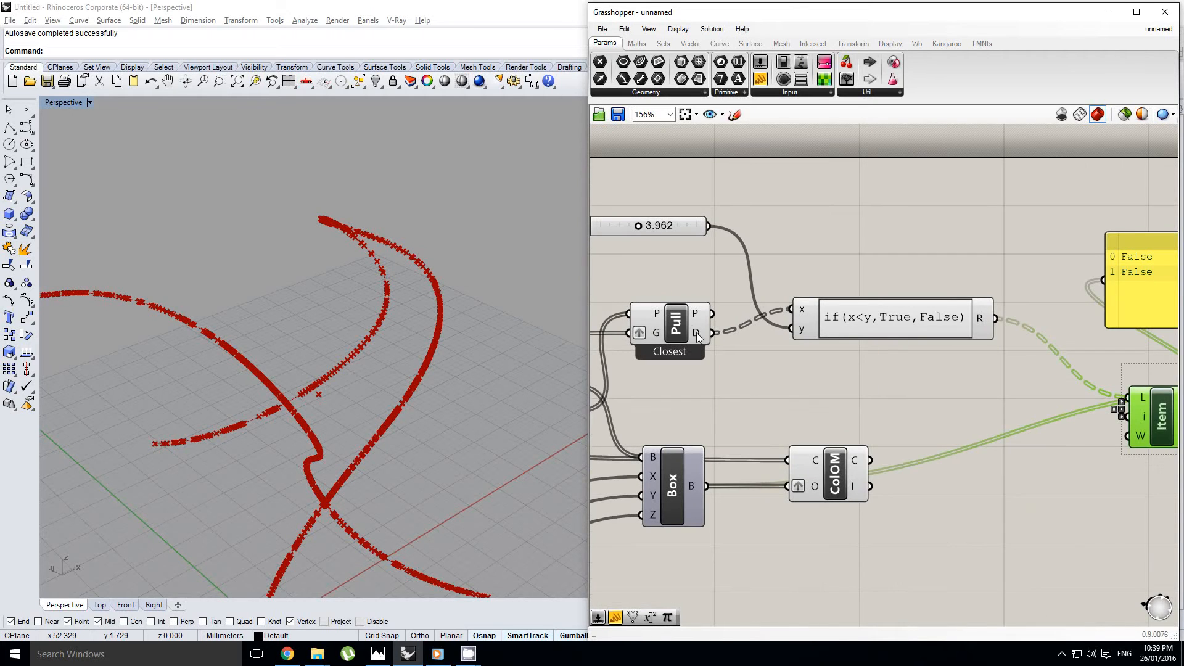
mouse_move(697, 333)
right_click_drag(877, 328, 742, 361)
left_click(848, 353)
mouse_move(848, 353)
Move the panel farther from the expression to free space around the R output
right_click_drag(857, 339, 736, 341)
left_click_drag(922, 307, 1071, 231)
right_click_drag(859, 317, 865, 335)
double_click(833, 333)
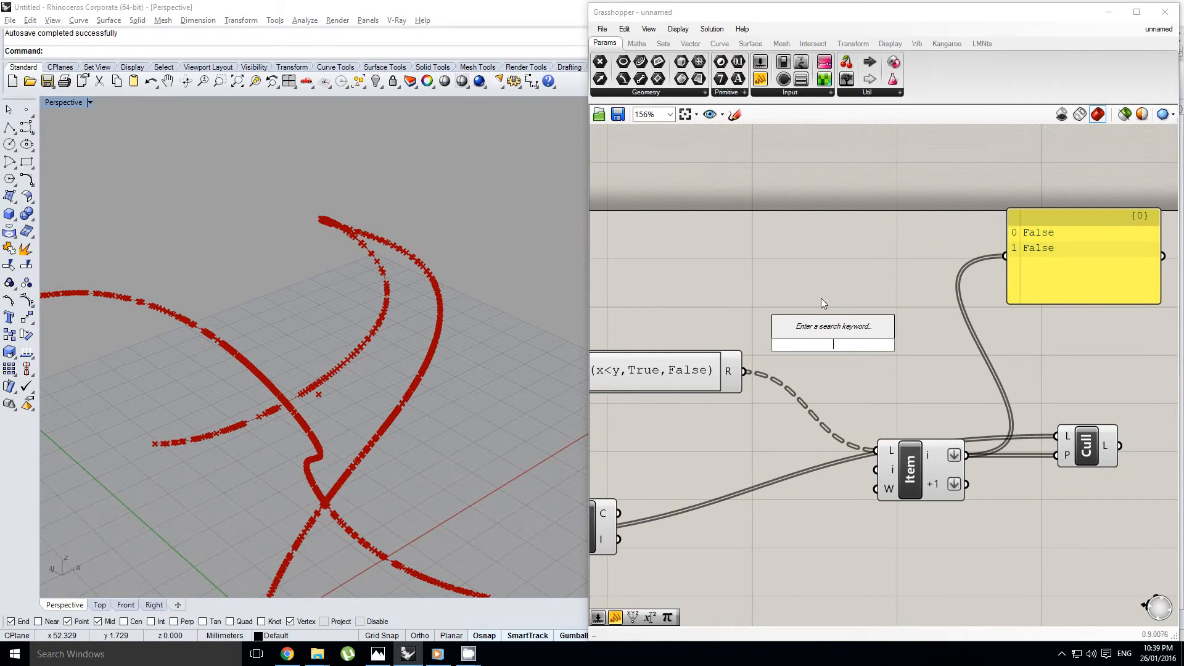
right_click_drag(794, 360, 935, 361)
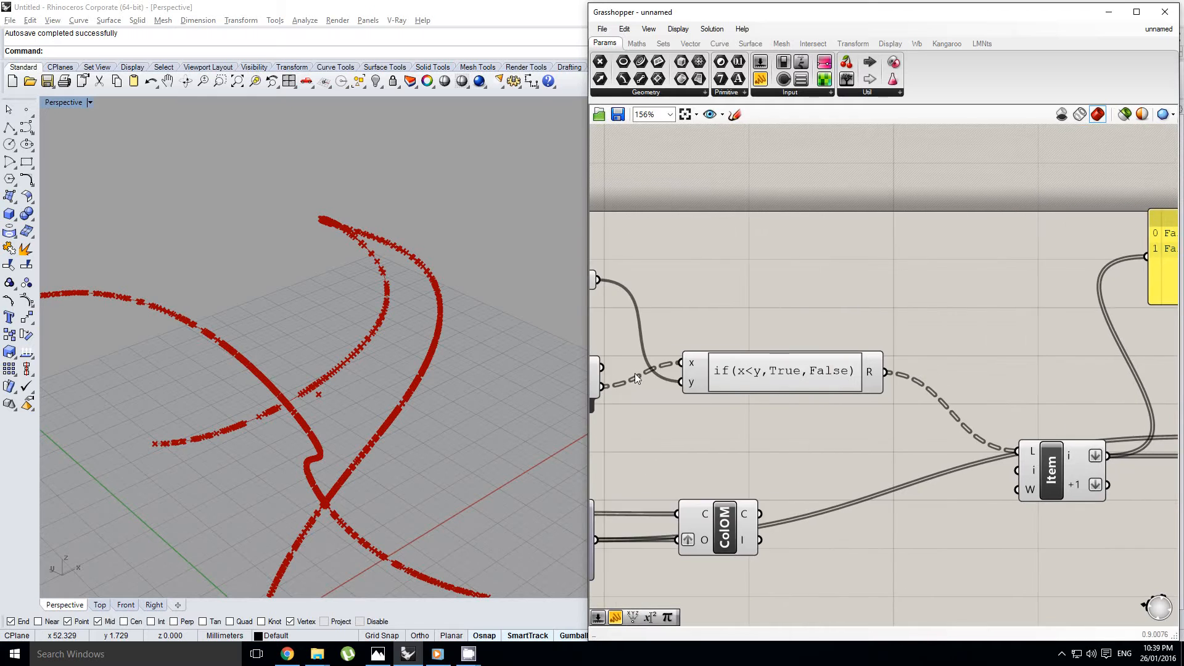
Add a Flip Matrix component between the if(x<y,True,False) expression and the Item component
right_click_drag(635, 372, 791, 362)
mouse_move(744, 378)
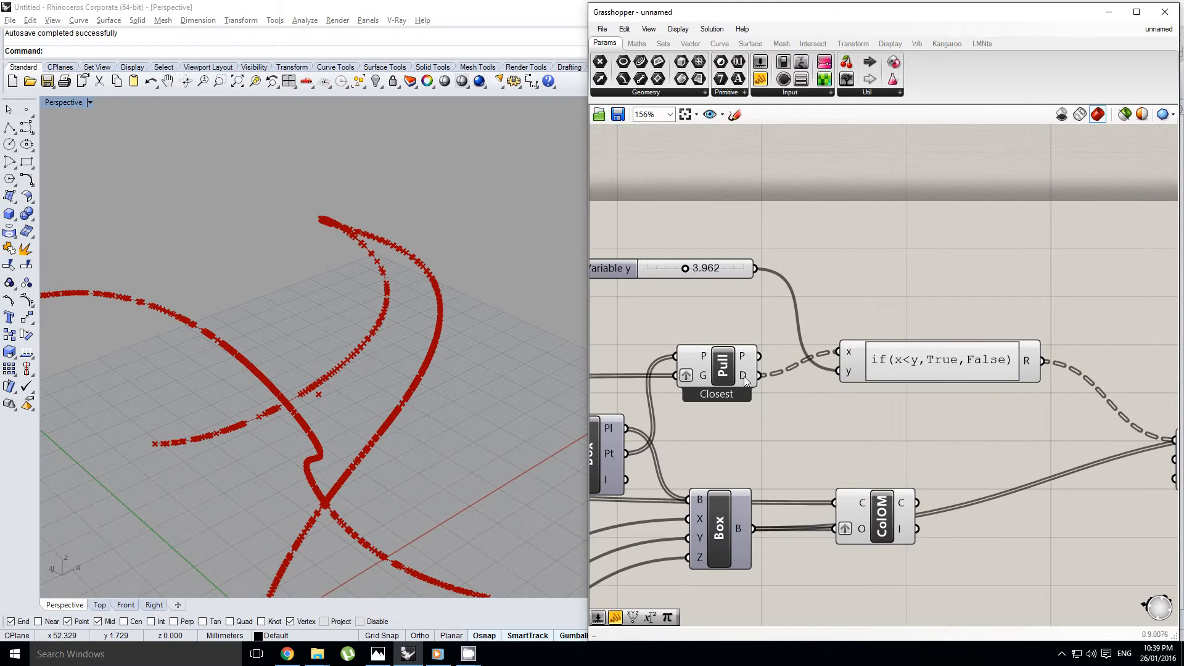
right_click_drag(1162, 341, 932, 363)
double_click(924, 357)
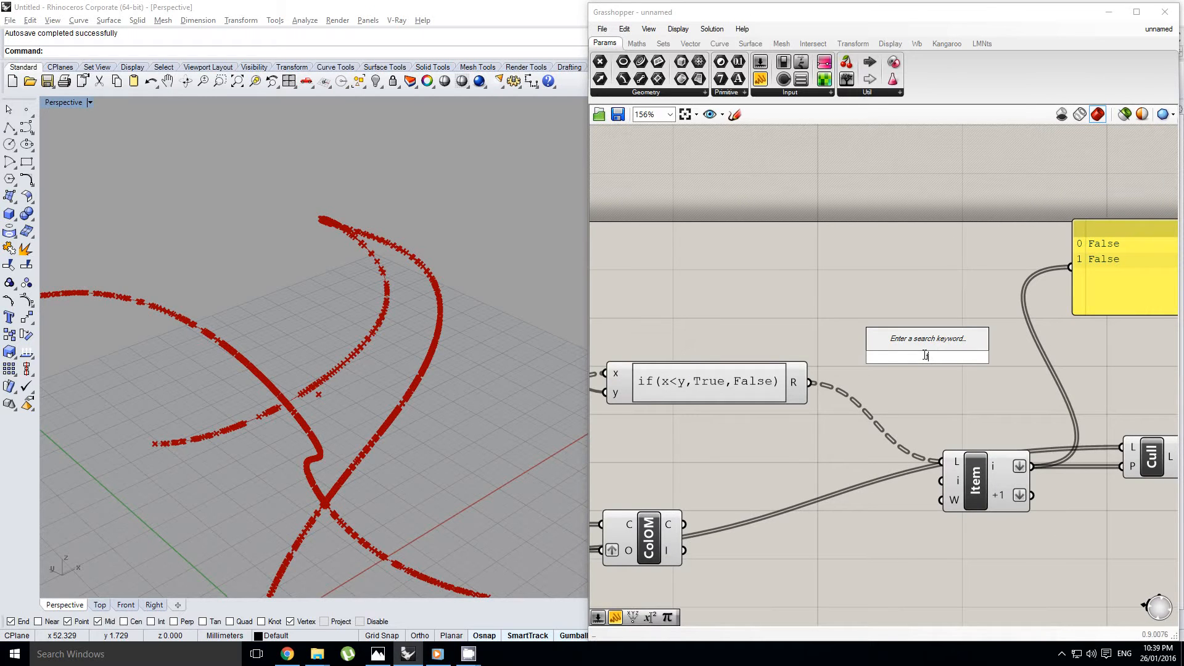
type("flip")
left_click(926, 341)
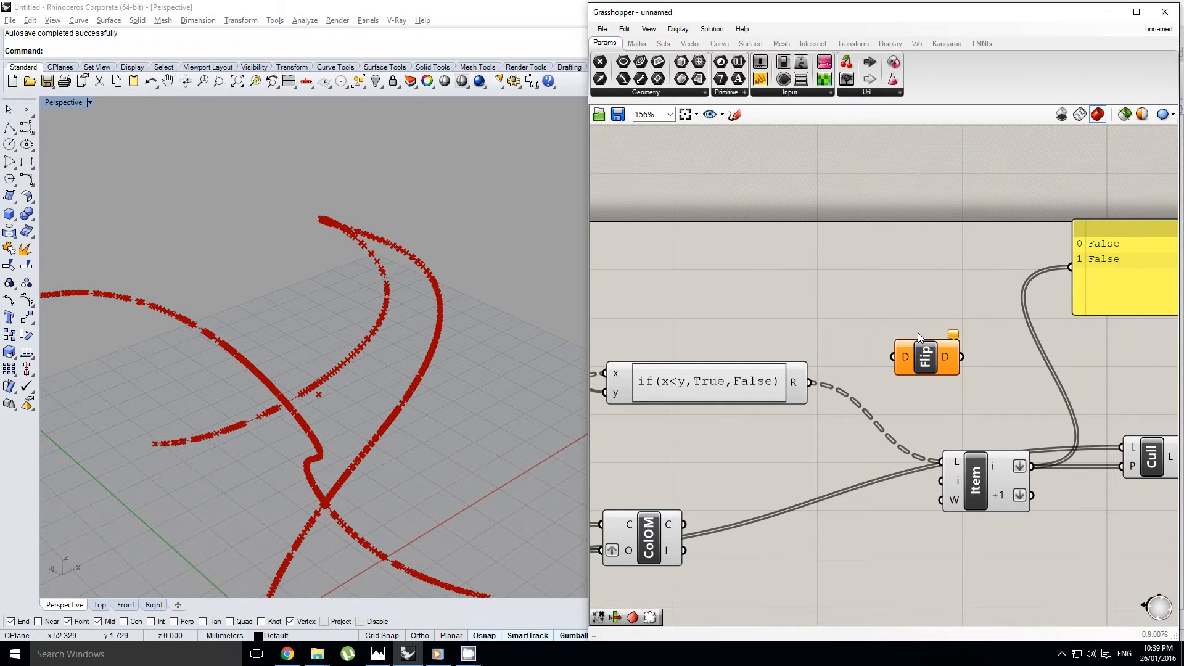
Route the expression's R output through the Flip component into the Item component's L input
left_click_drag(853, 366, 855, 367)
left_click_drag(880, 368, 945, 458)
right_click_drag(265, 432, 327, 353)
right_click_drag(873, 380, 850, 381)
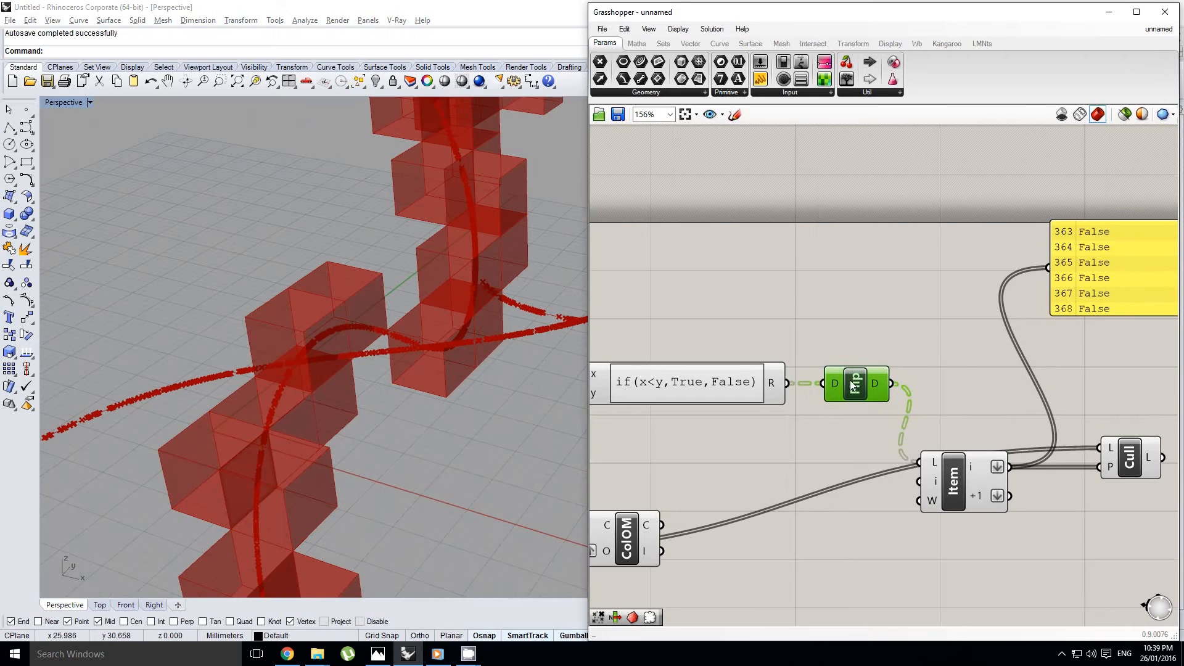
Set the B slider to 0.3 and check the boxes generated along the curve
right_click_drag(919, 356, 991, 360)
scroll(991, 361, "down", 5)
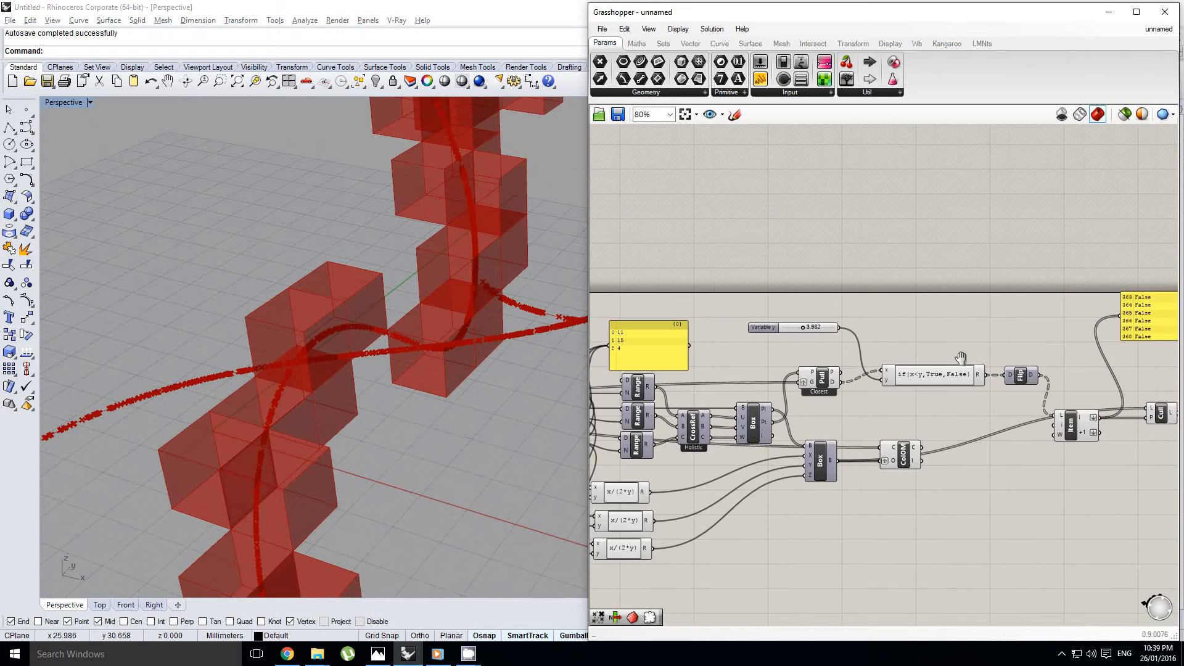
scroll(831, 351, "up", 8)
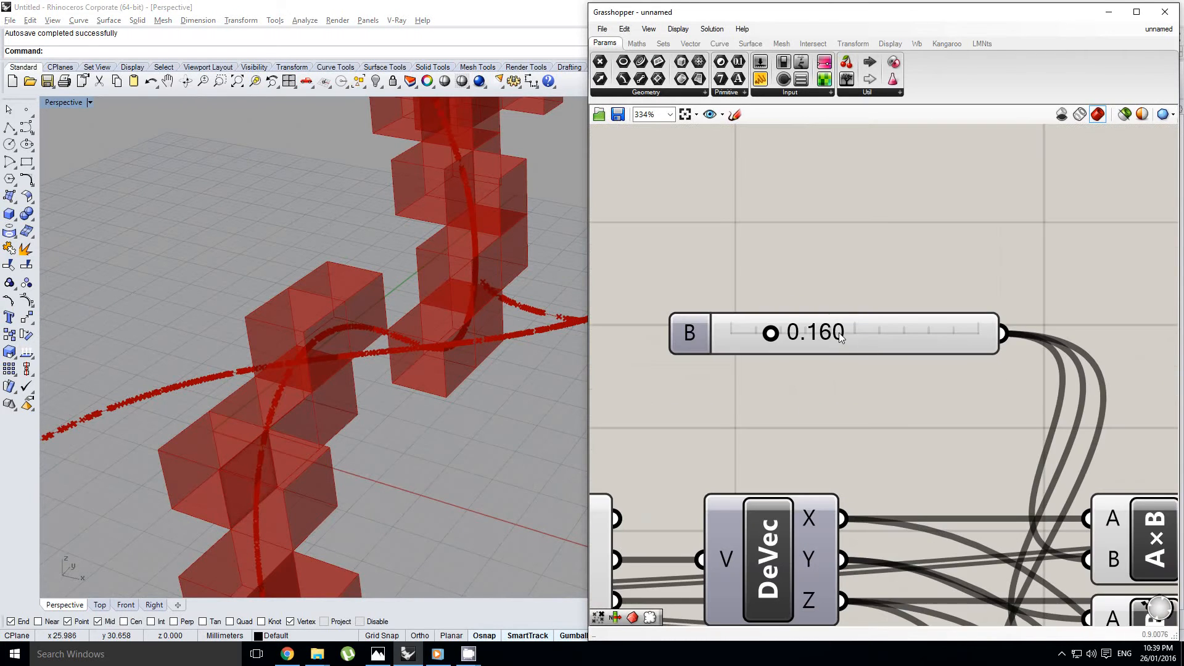
right_click(870, 336)
left_click(881, 341)
double_click(881, 342)
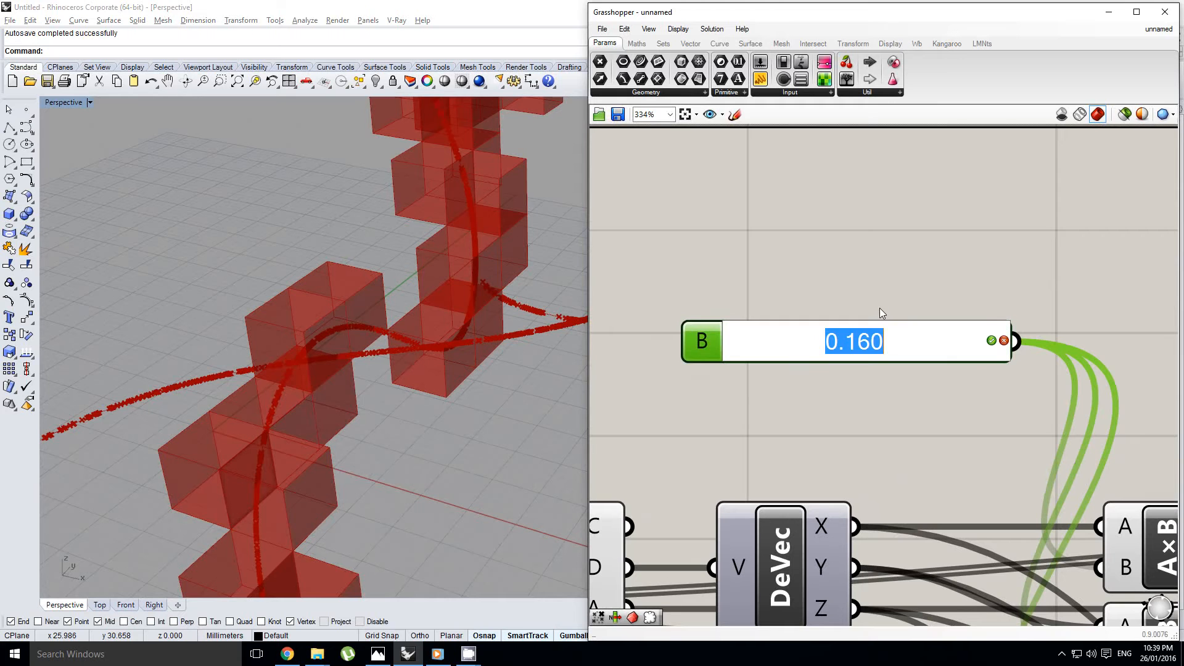
type("0.3")
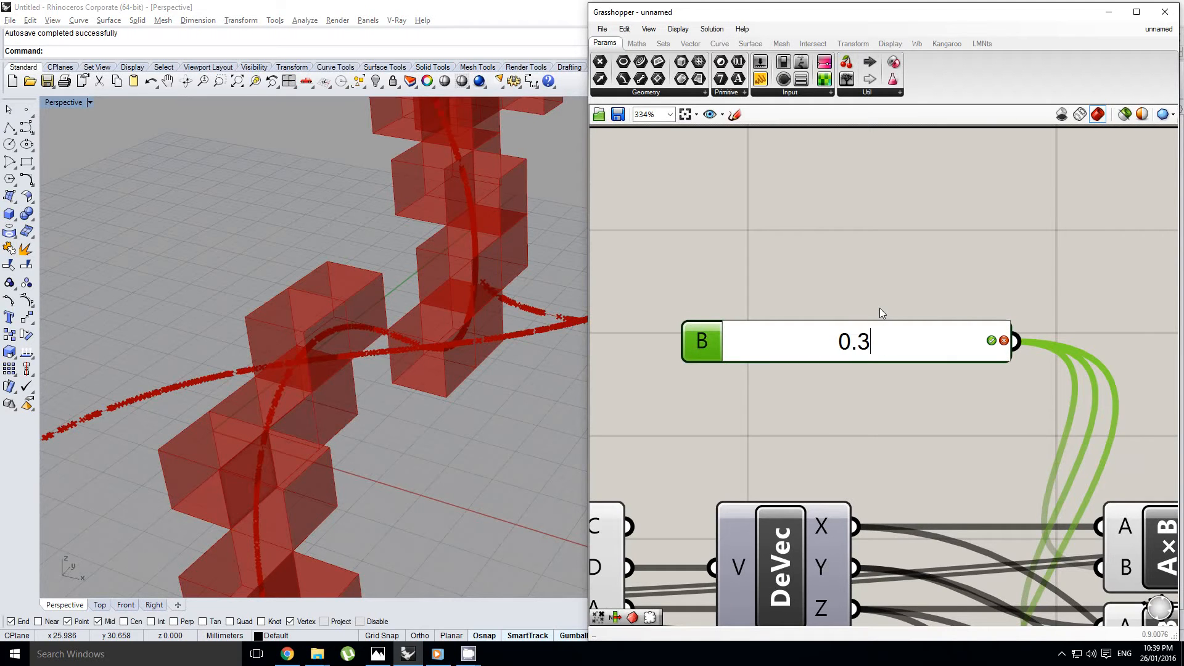
key("Return")
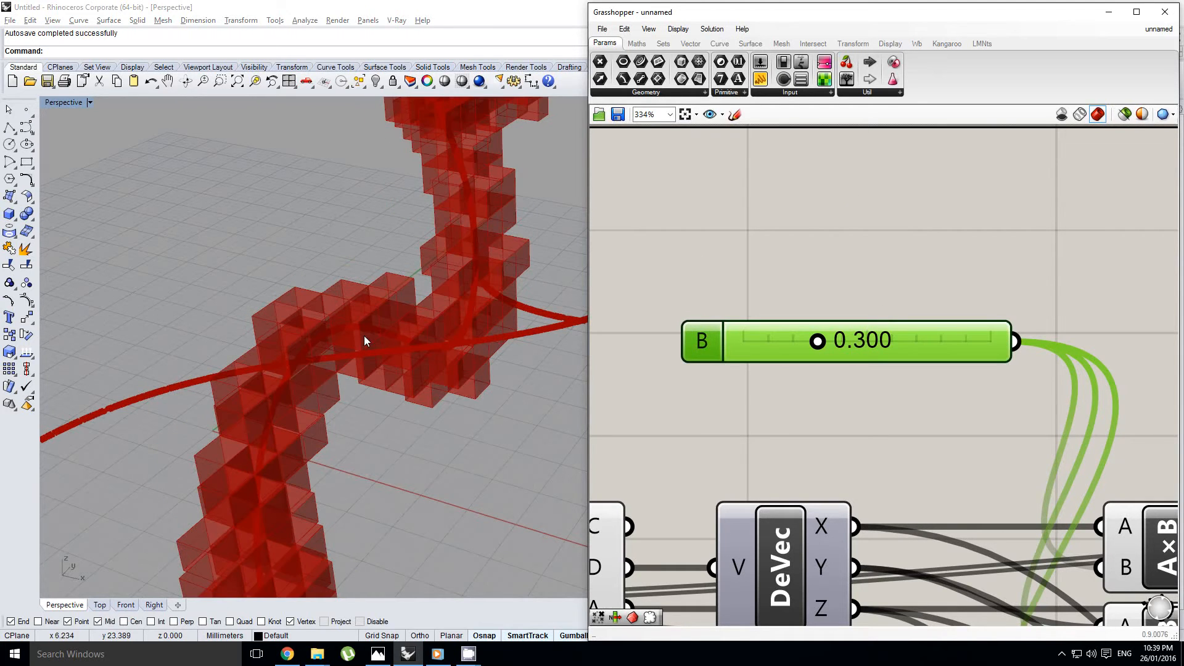
scroll(364, 341, "down", 5)
right_click_drag(342, 376, 417, 349)
scroll(417, 349, "up", 5)
Duplicate the Item component just below the original and connect ColOM's C output to the copy's L input
right_click_drag(835, 372, 806, 371)
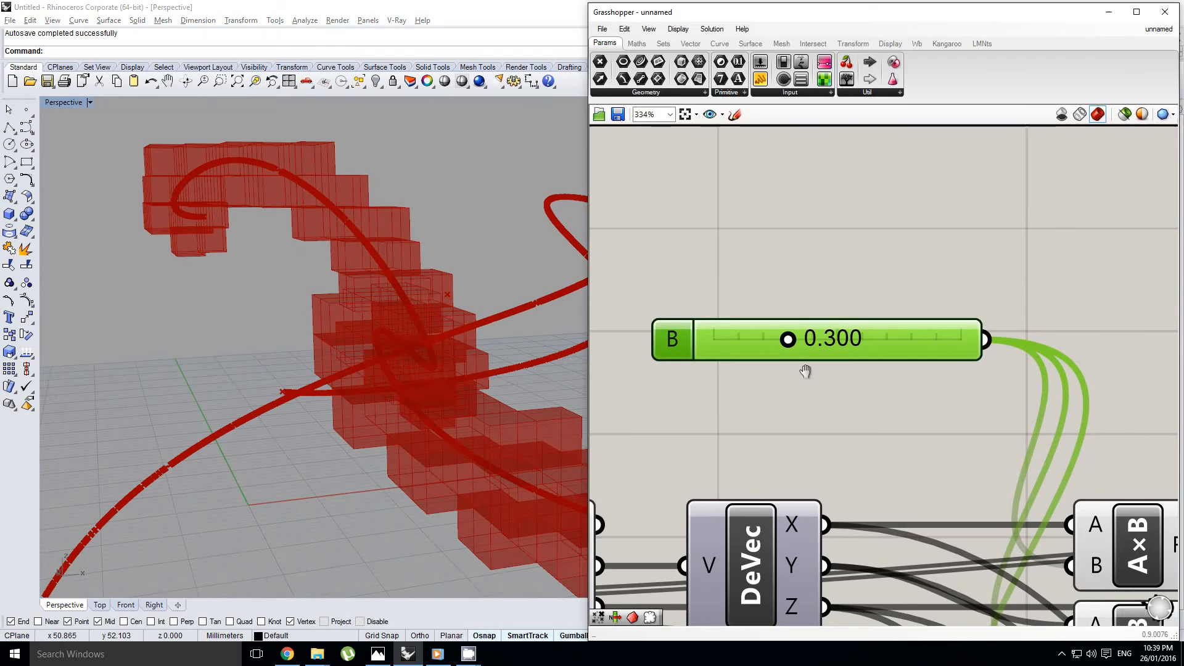
scroll(806, 371, "down", 6)
scroll(950, 426, "up", 1)
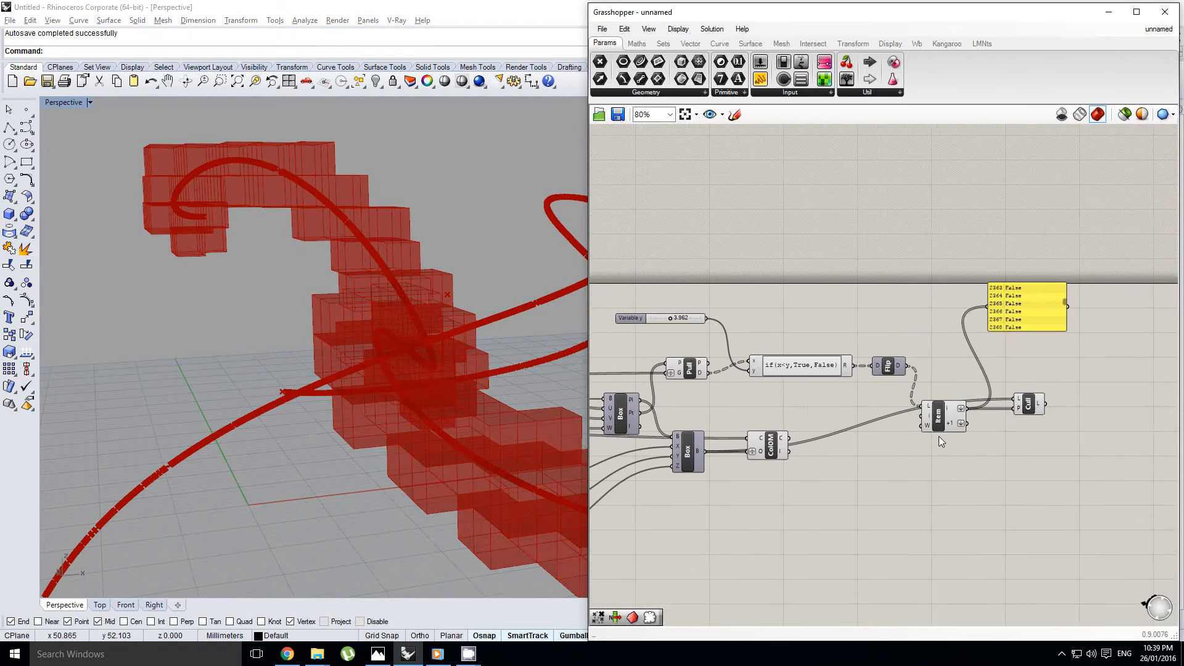
left_click(917, 421)
left_click_drag(908, 432, 907, 461, "alt")
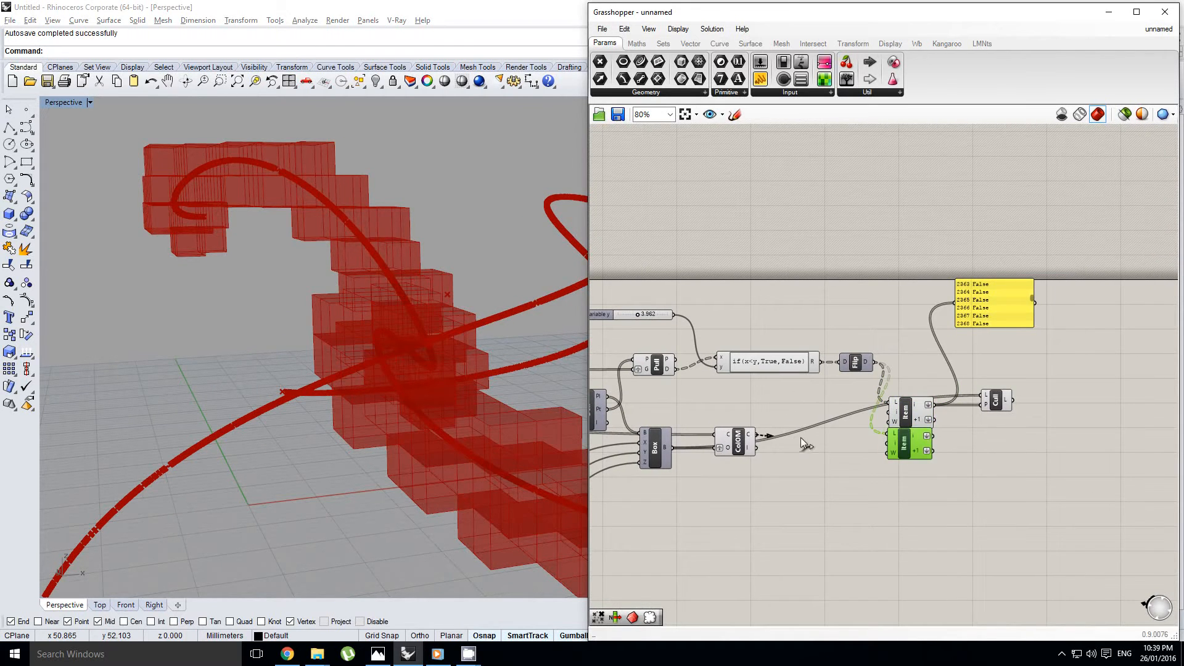
left_click_drag(800, 438, 890, 434)
scroll(928, 443, "up", 3)
Try the duplicated Item's i output as Cull's P input and inspect the boxes along the curve
right_click(899, 384)
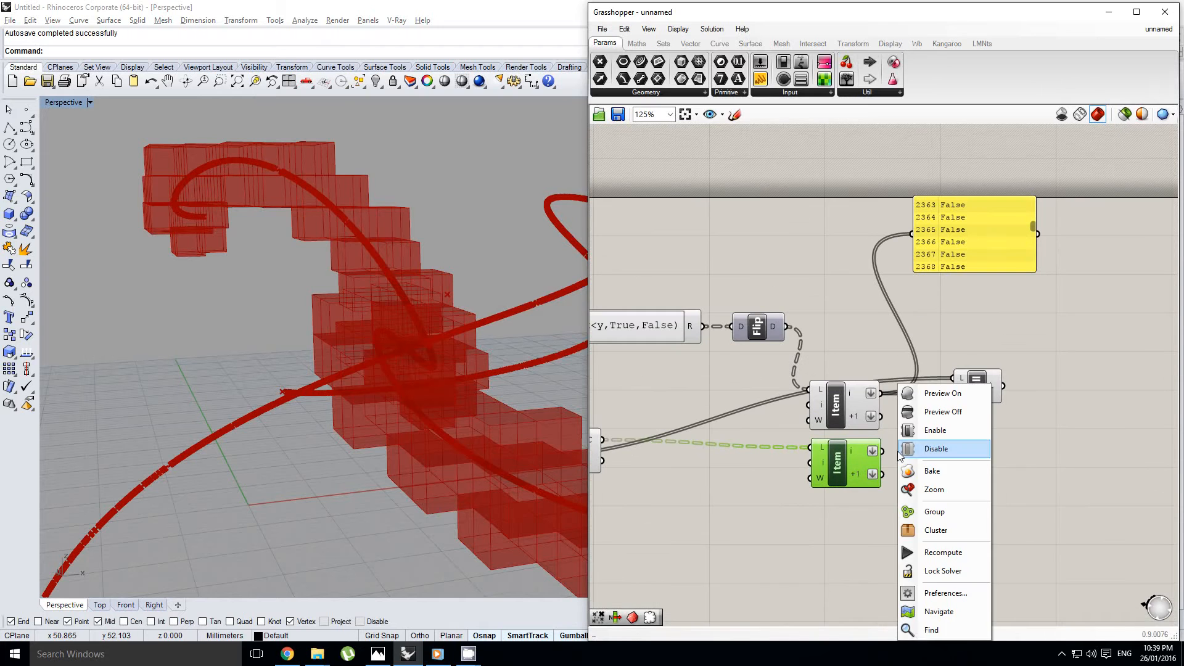
left_click(892, 457)
left_click_drag(931, 423, 953, 395)
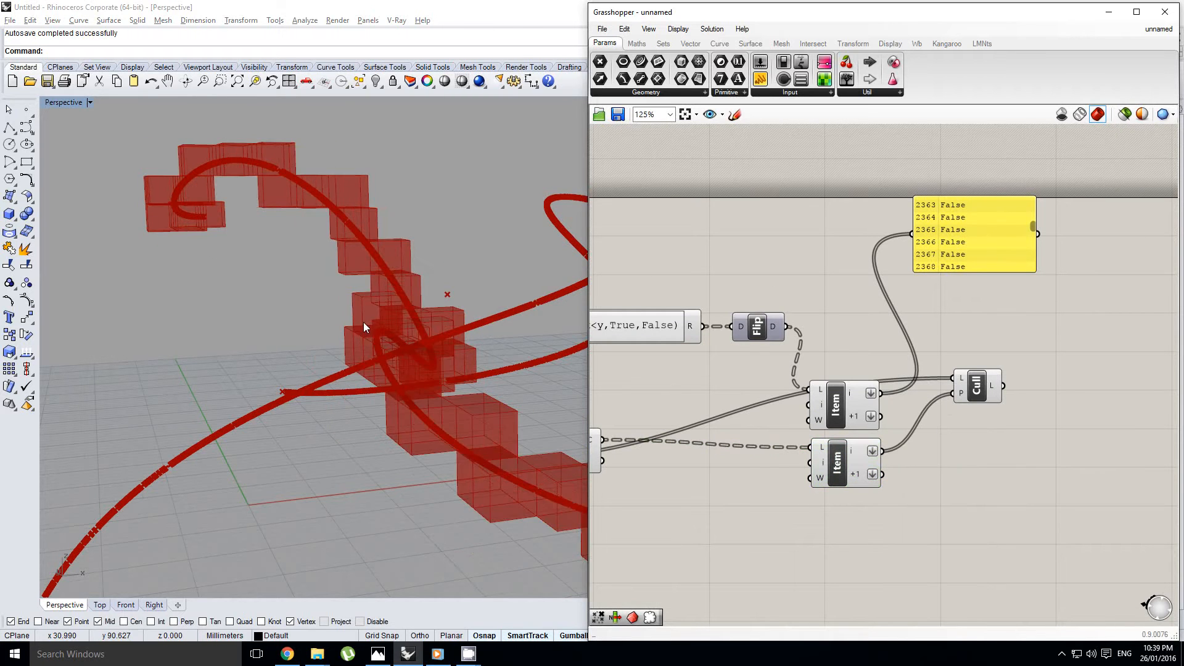
right_click_drag(364, 322, 351, 379)
scroll(350, 379, "up", 6)
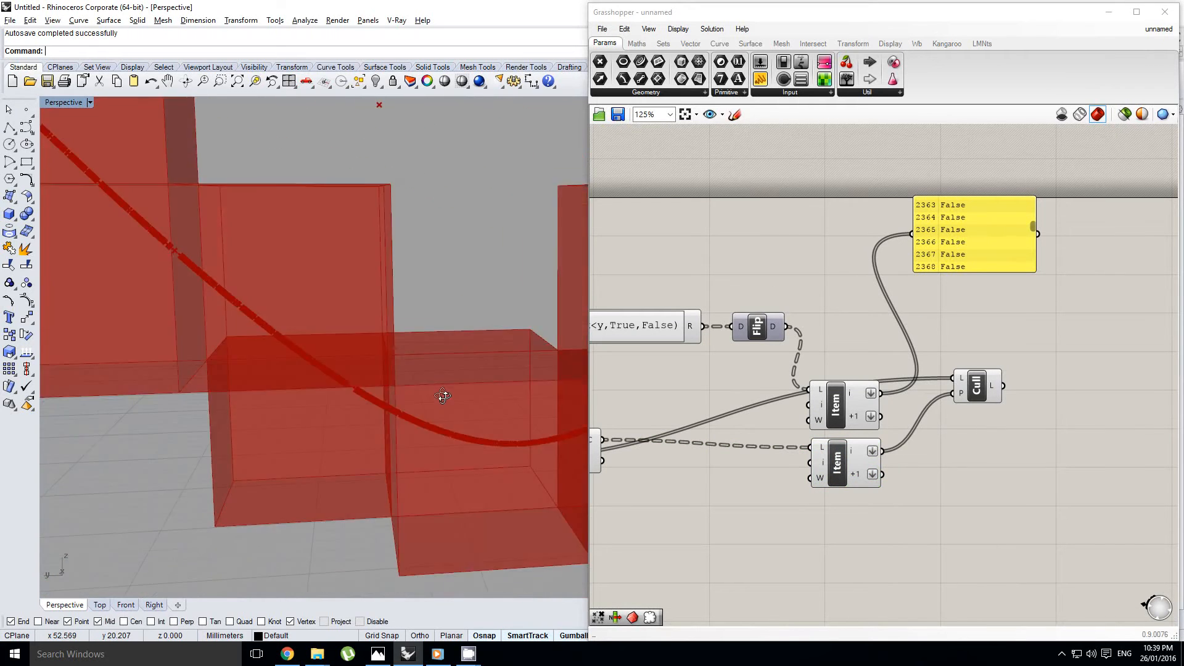
right_click_drag(361, 454, 331, 406)
scroll(317, 401, "up", 3)
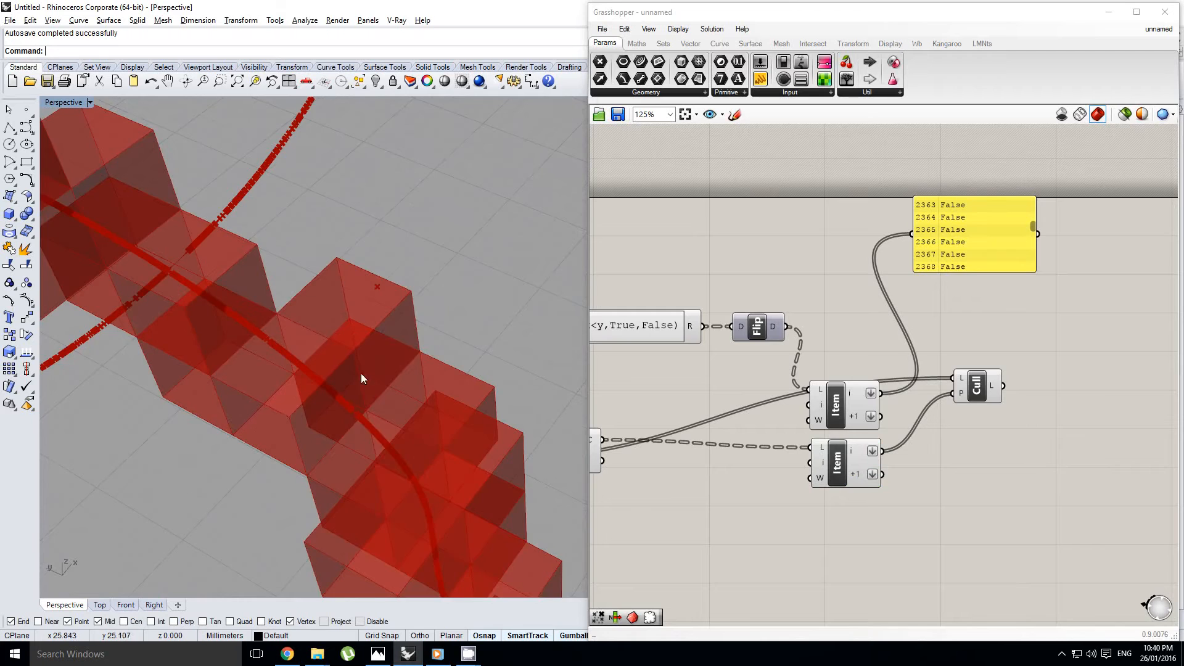
scroll(361, 379, "down", 5)
scroll(856, 405, "up", 5)
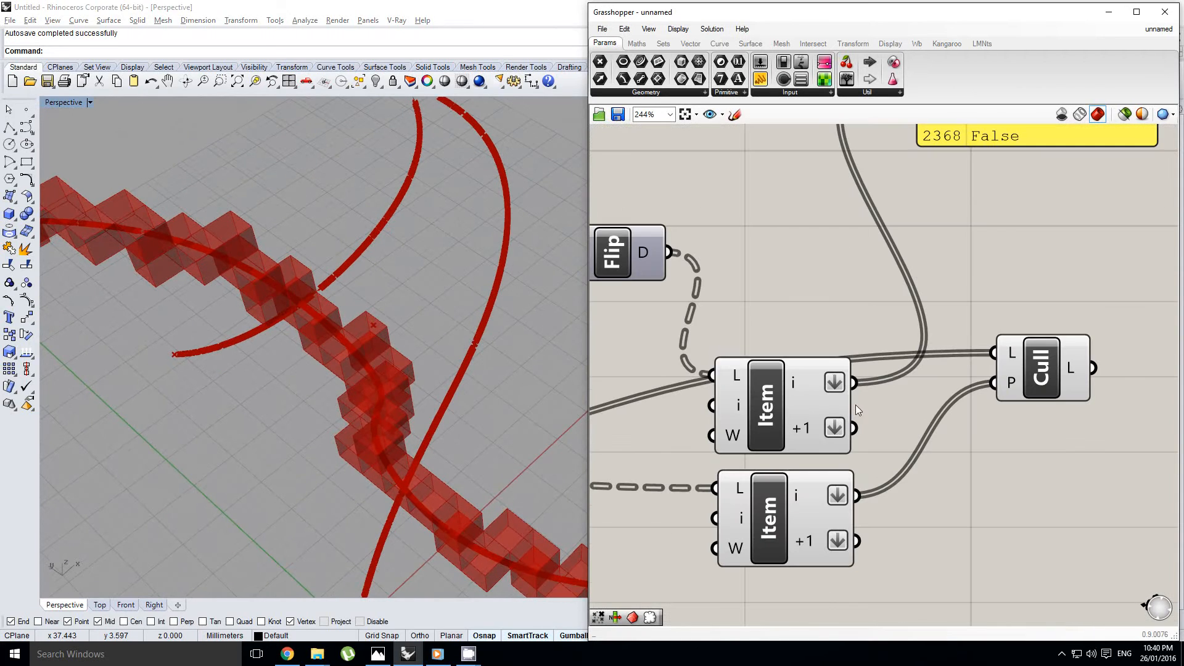
Connect the original Item's i output back to Cull's P input and inspect the boxes along the curve
left_click_drag(876, 388, 993, 383)
right_click_drag(328, 456, 305, 430)
scroll(344, 375, "up", 6)
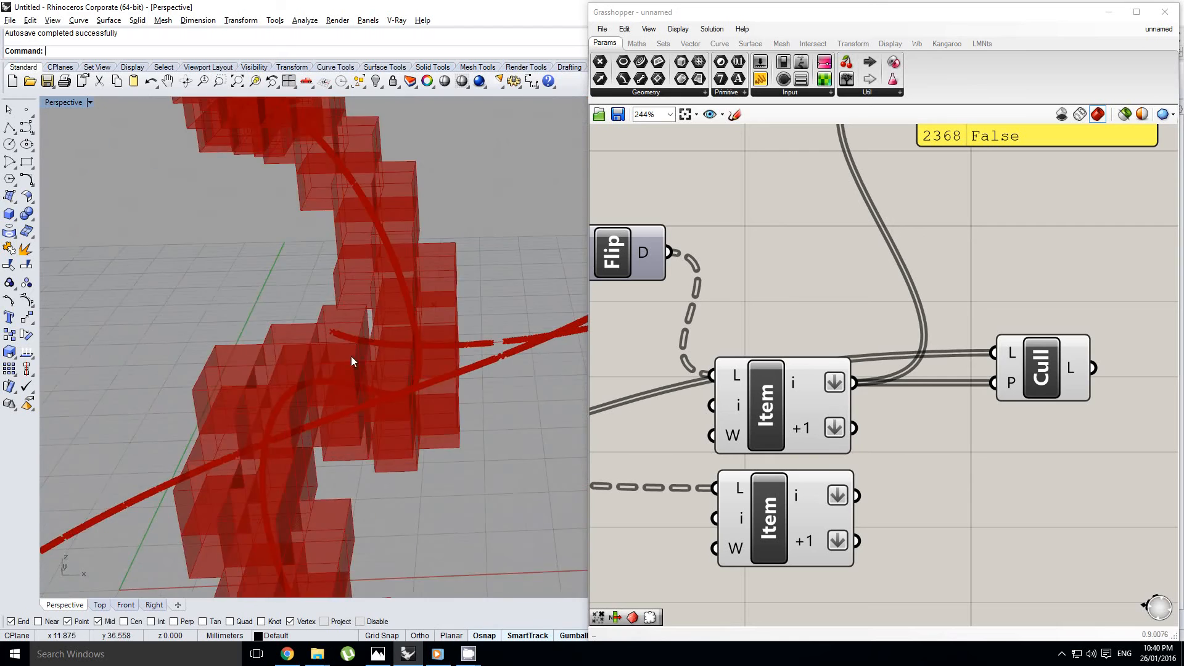
right_click_drag(355, 368, 430, 402)
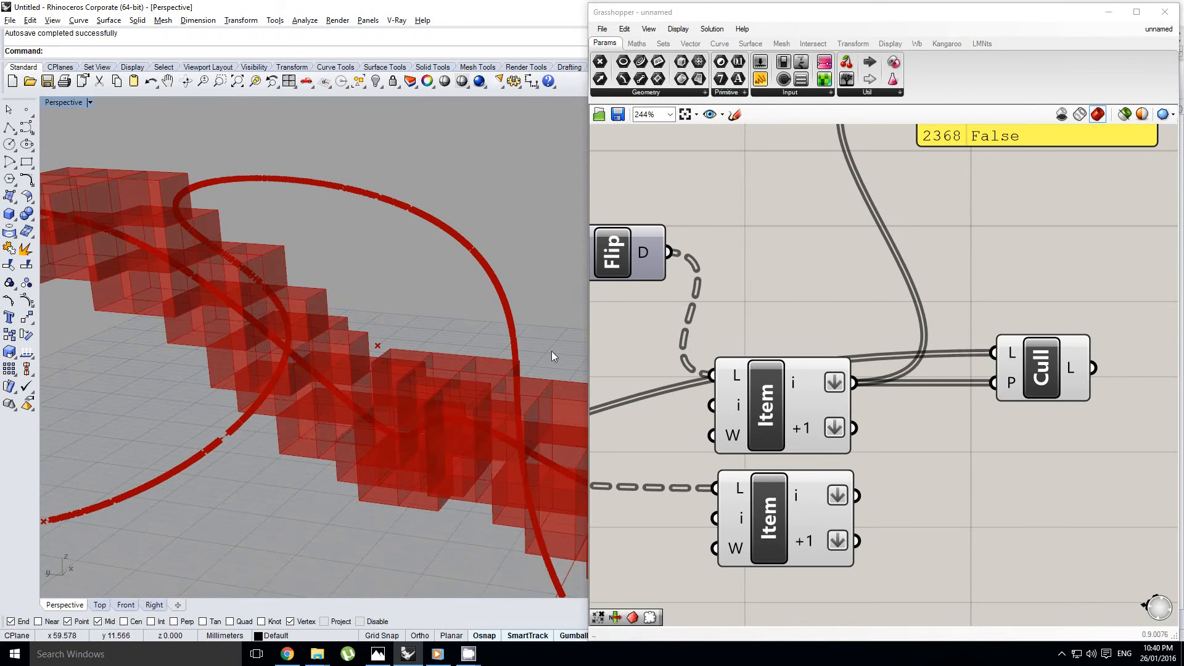
scroll(553, 356, "down", 5)
scroll(898, 382, "down", 4)
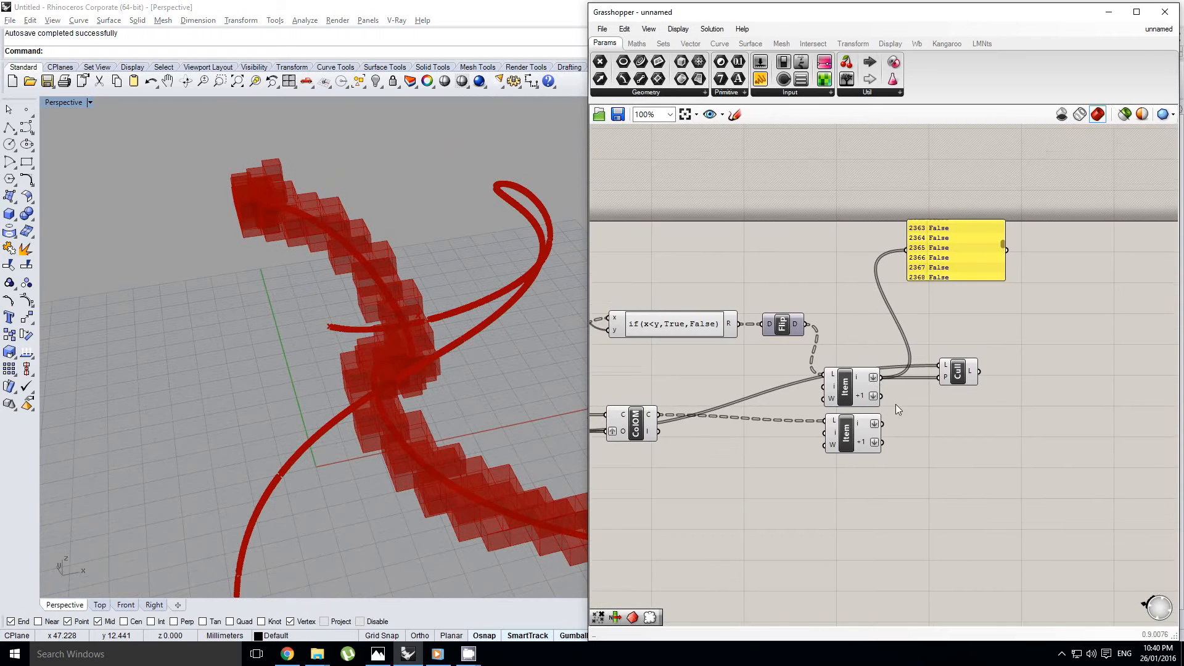
scroll(911, 387, "up", 1)
right_click_drag(933, 286, 916, 300)
left_click(910, 262)
Move the Cull component farther from the two Item components and review its highlighted boxes around the curve
right_click_drag(346, 439, 211, 383)
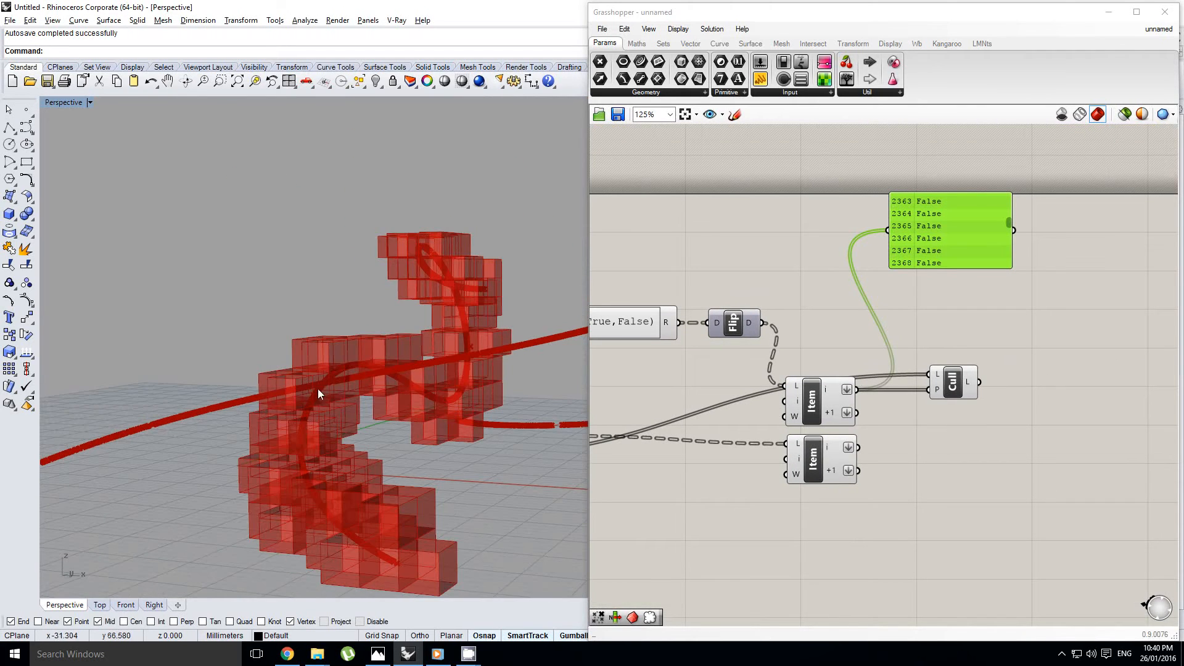
right_click_drag(317, 389, 354, 379)
right_click_drag(841, 371, 827, 387)
left_click(937, 398)
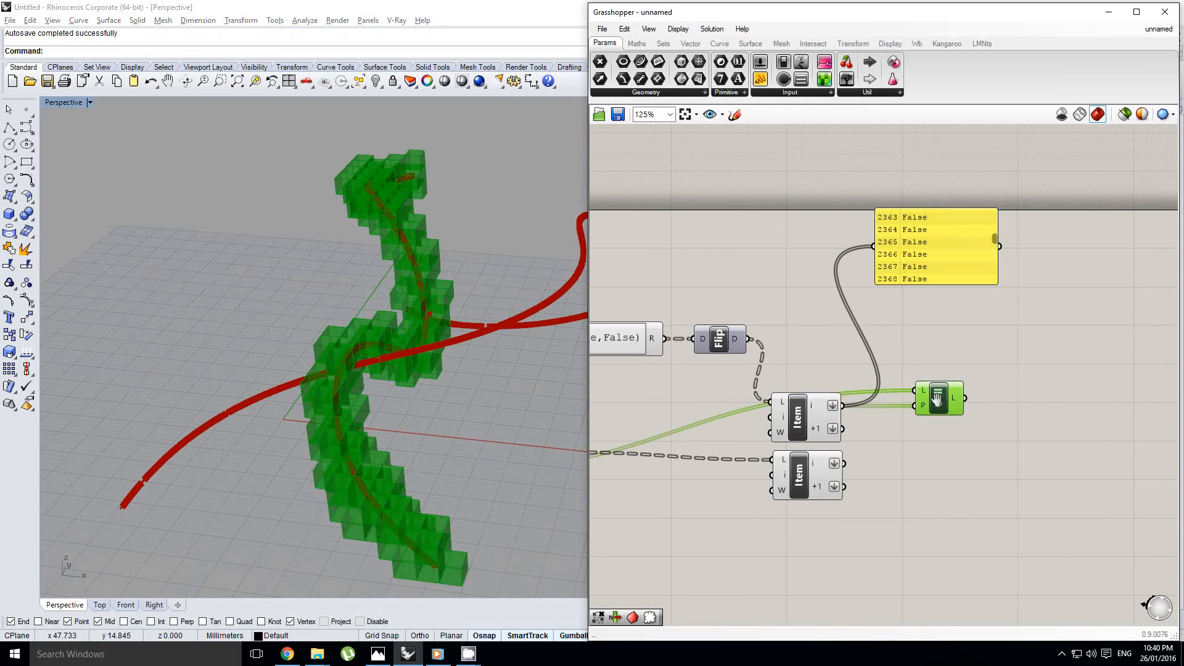
left_click_drag(937, 398, 1025, 400)
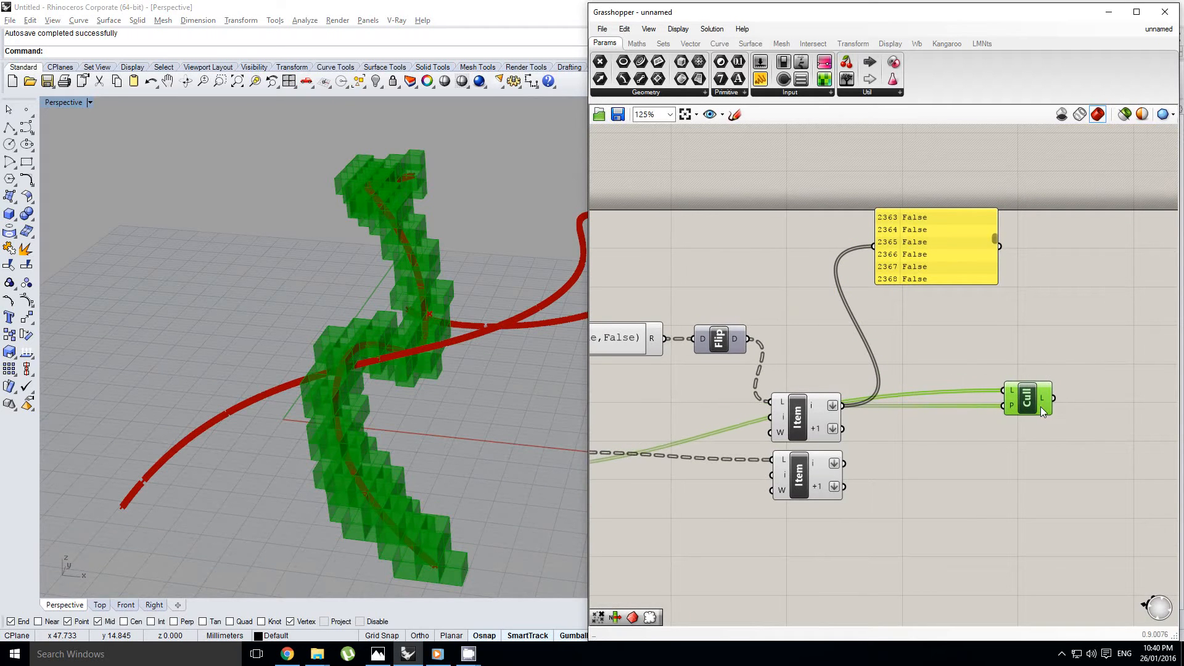
right_click_drag(474, 395, 393, 347)
scroll(294, 349, "down", 3)
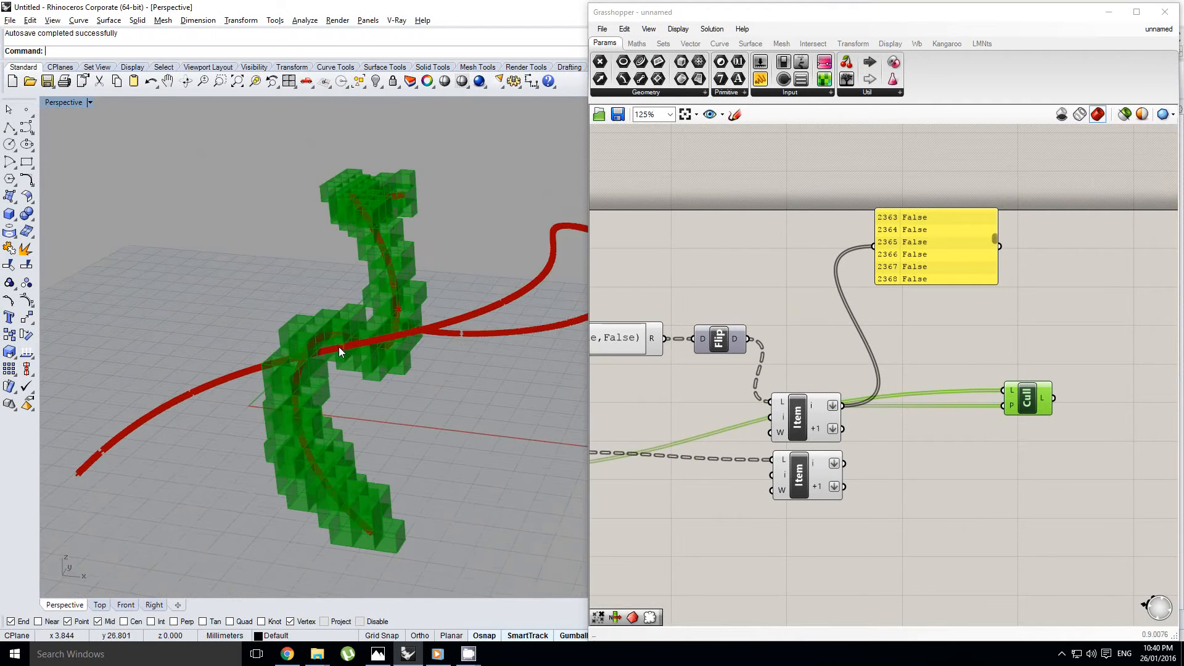
Add a Gate And component between the two Item components and Cull
mouse_move(884, 375)
right_mouse_down()
mouse_move(867, 390)
mouse_move(887, 383)
right_mouse_up()
left_click(867, 390)
double_click(887, 383)
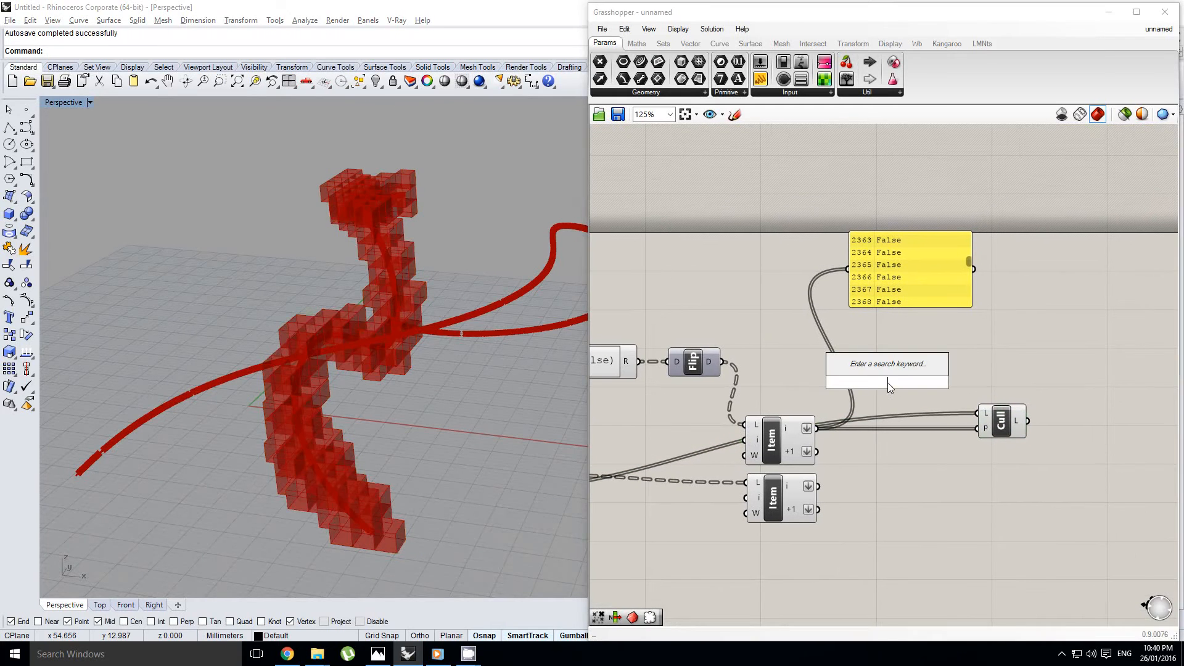
key("Escape")
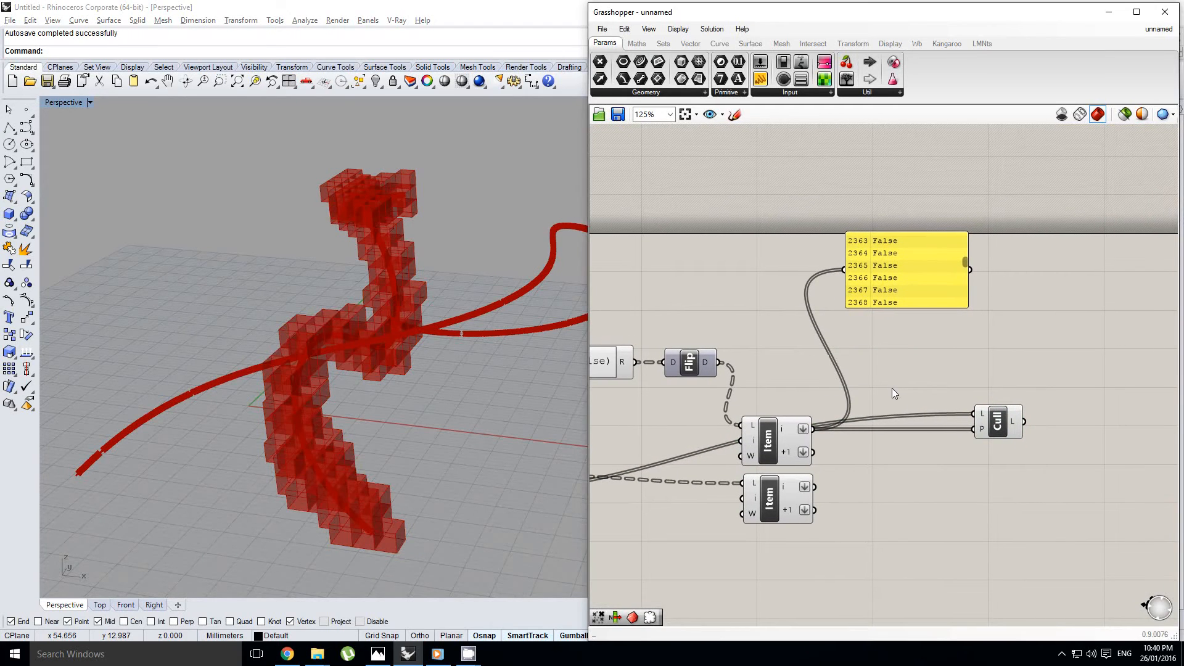
double_click(914, 361)
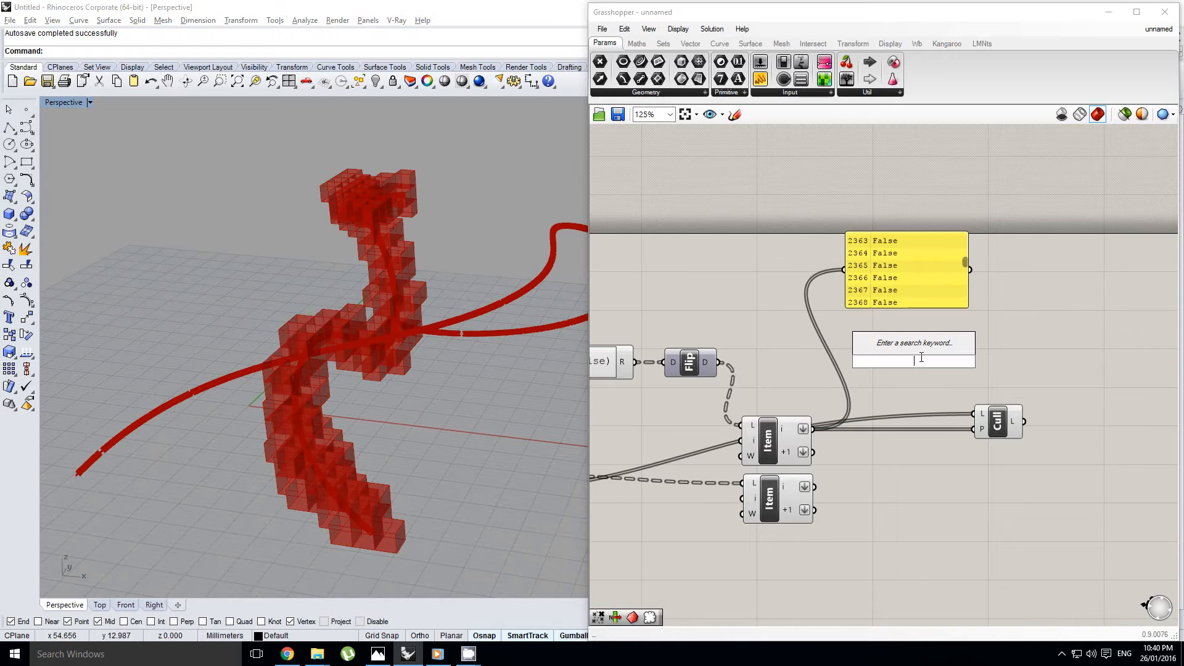
type("and")
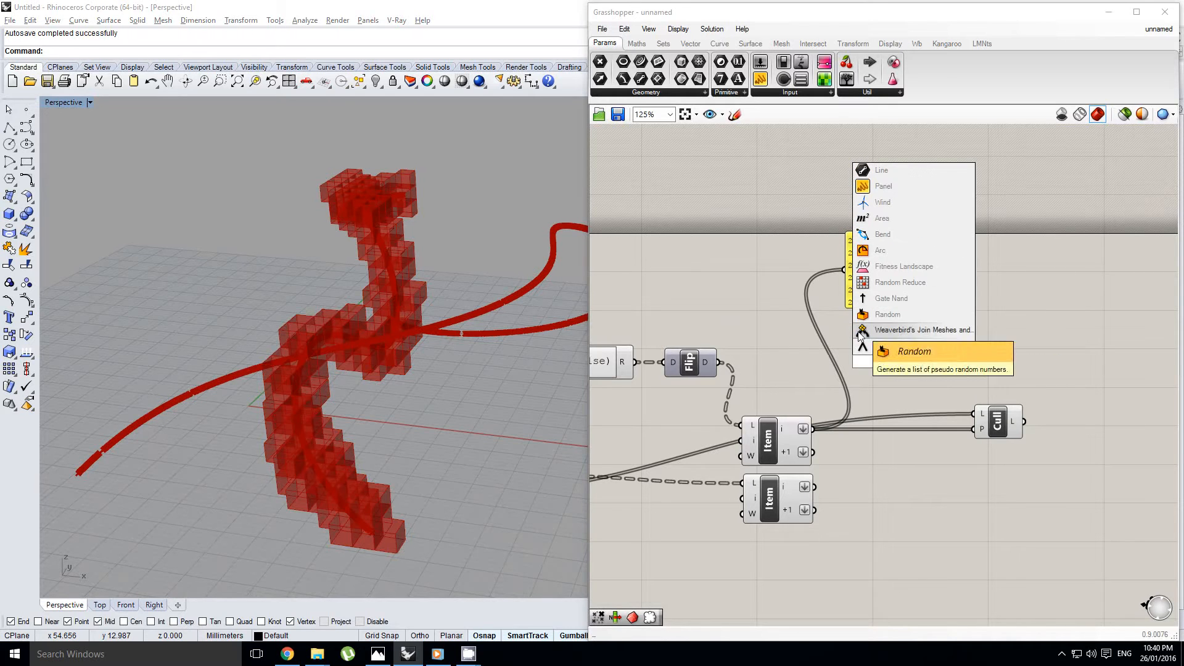
left_click(898, 348)
left_click_drag(914, 361, 905, 393)
scroll(910, 395, "up", 3)
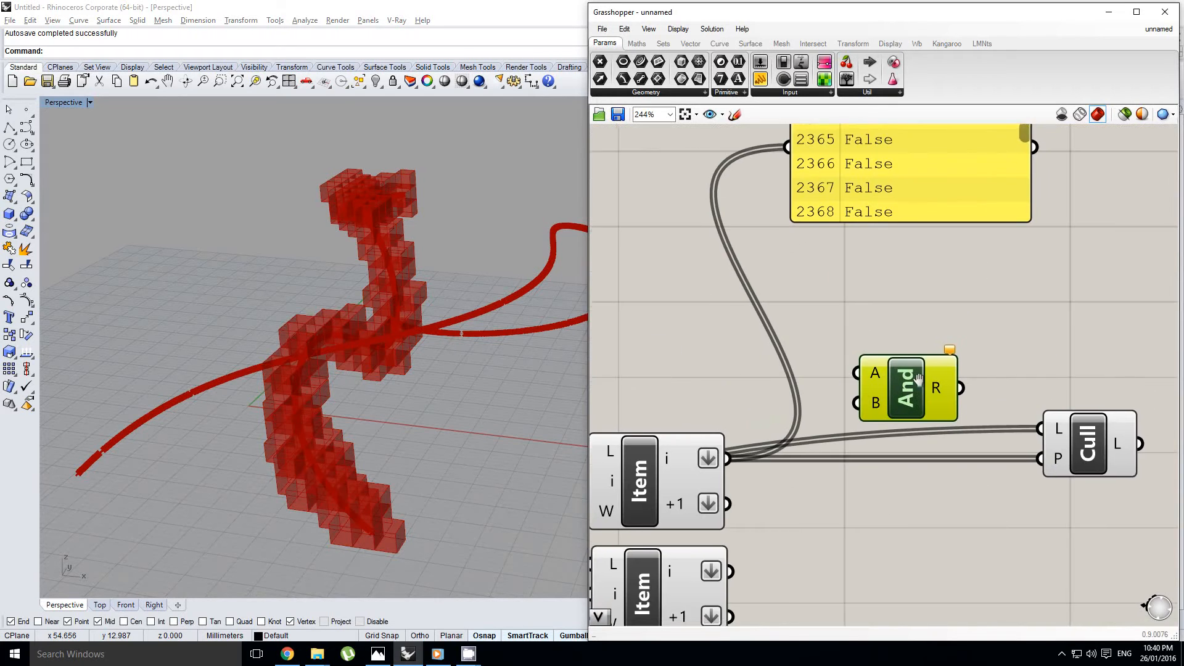
scroll(852, 320, "down", 1)
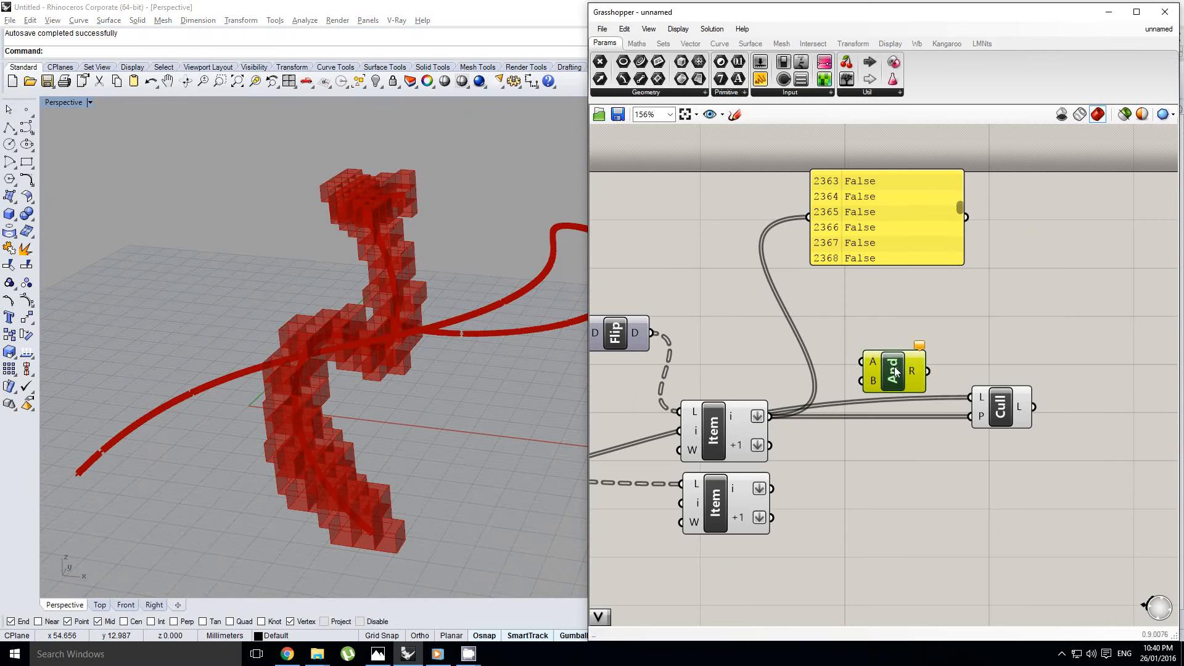
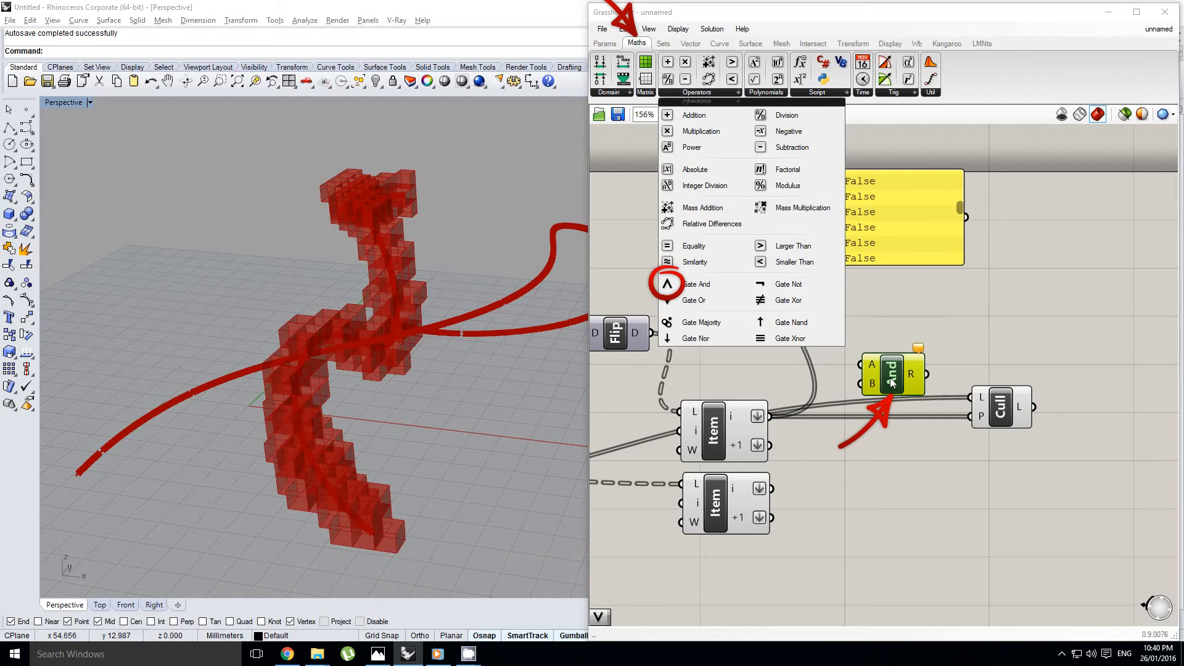
Move the Gate And component into the empty canvas area below the two Item components
right_click_drag(891, 382, 912, 348)
left_click(865, 267)
mouse_move(864, 267)
right_mouse_down()
mouse_move(846, 315)
mouse_move(913, 336)
right_mouse_up()
left_click(899, 302)
scroll(900, 337, "down", 1)
scroll(901, 338, "up", 1)
right_click_drag(854, 381, 819, 354)
scroll(819, 353, "down", 1)
left_click_drag(880, 374, 854, 509)
right_click_drag(853, 504, 894, 422)
left_click_drag(880, 425, 882, 482)
right_click_drag(863, 467, 890, 458)
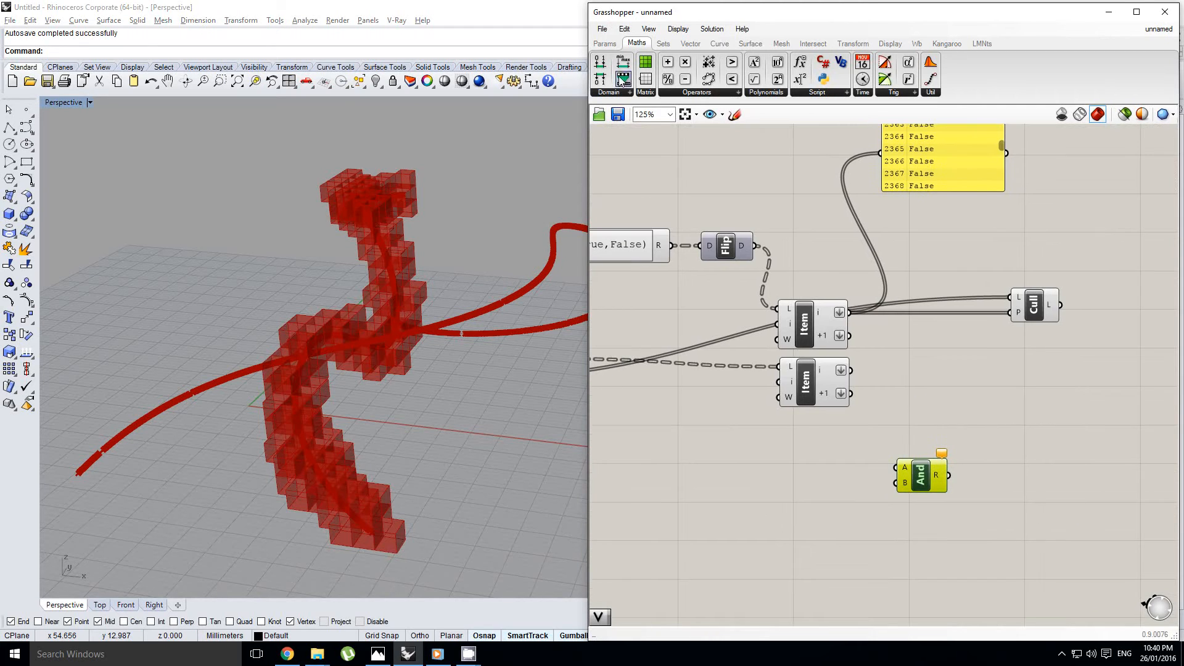
Add a panel containing the text True beside the Gate And component
left_click(608, 45)
left_click_drag(752, 443, 756, 447)
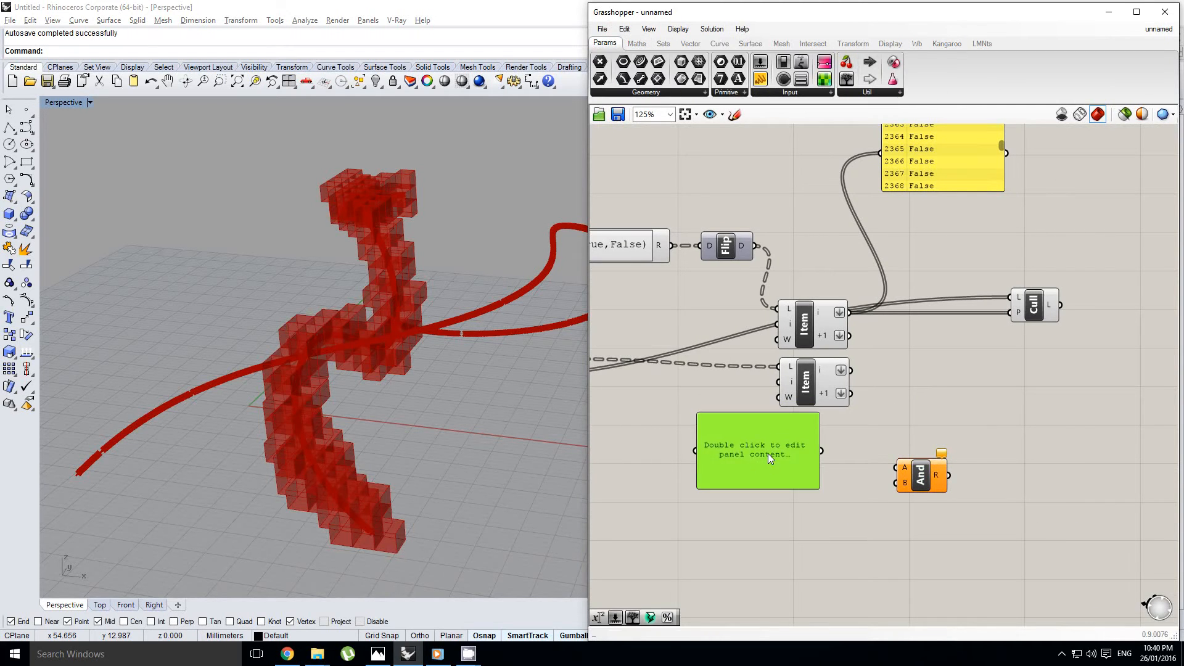
double_click(768, 454)
key("BackSpace")
type("True")
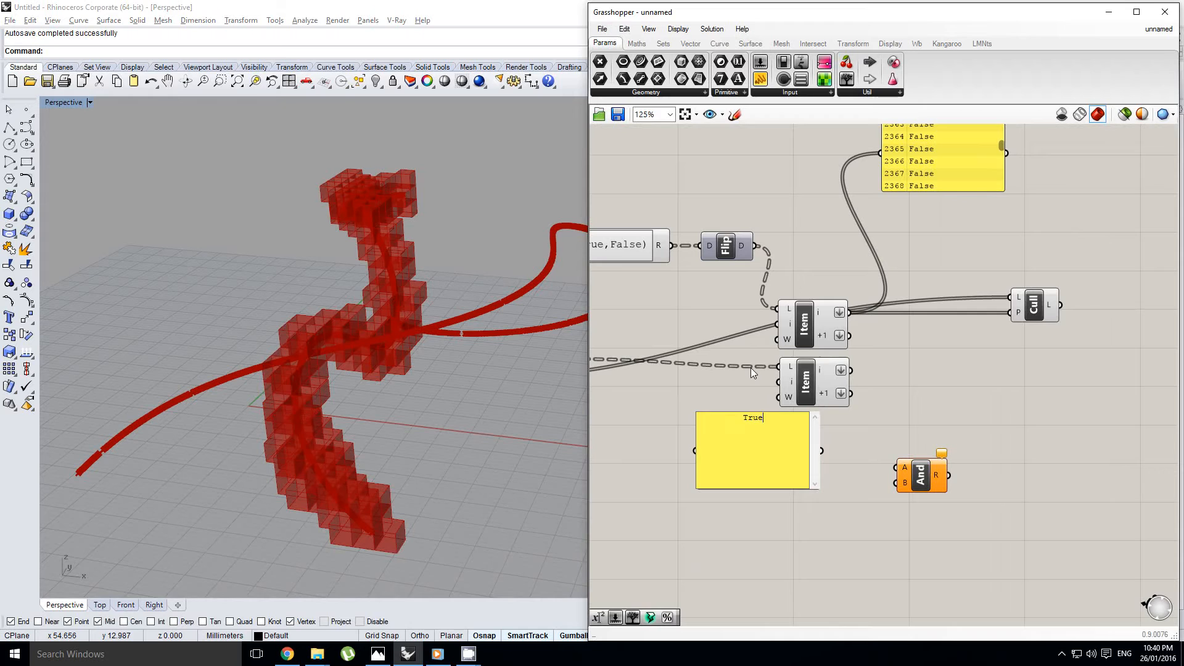
left_click(750, 368)
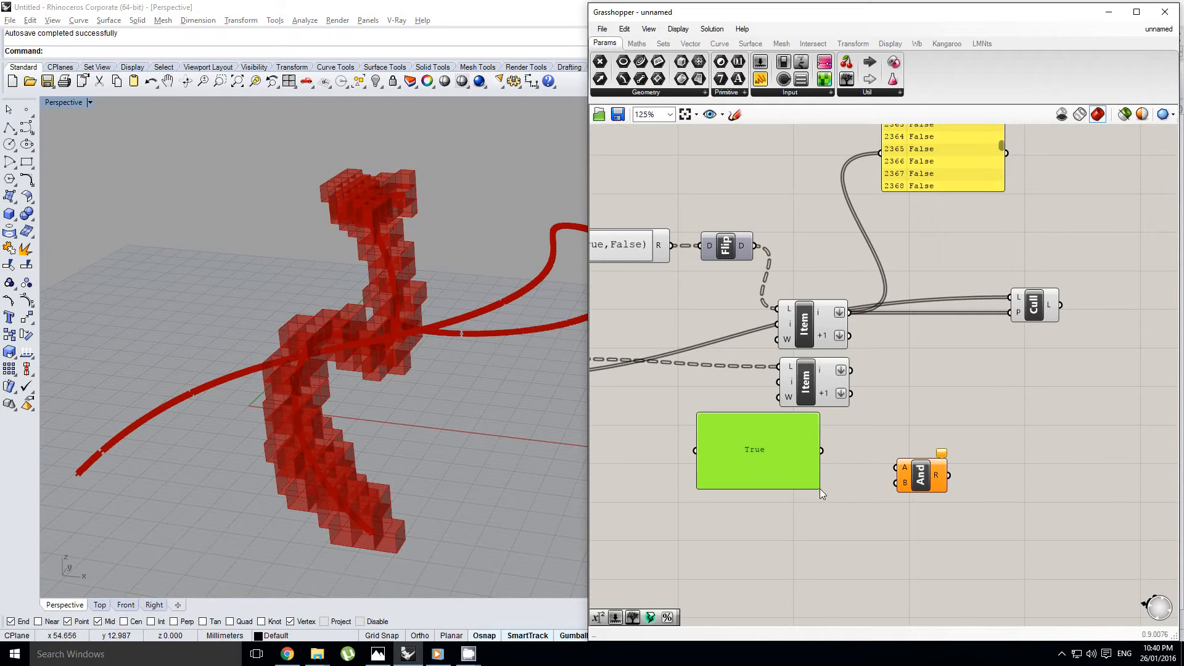
Shrink the True panel to fit its text and add a matching panel below it containing False
left_click_drag(821, 493, 790, 501)
double_click(790, 498)
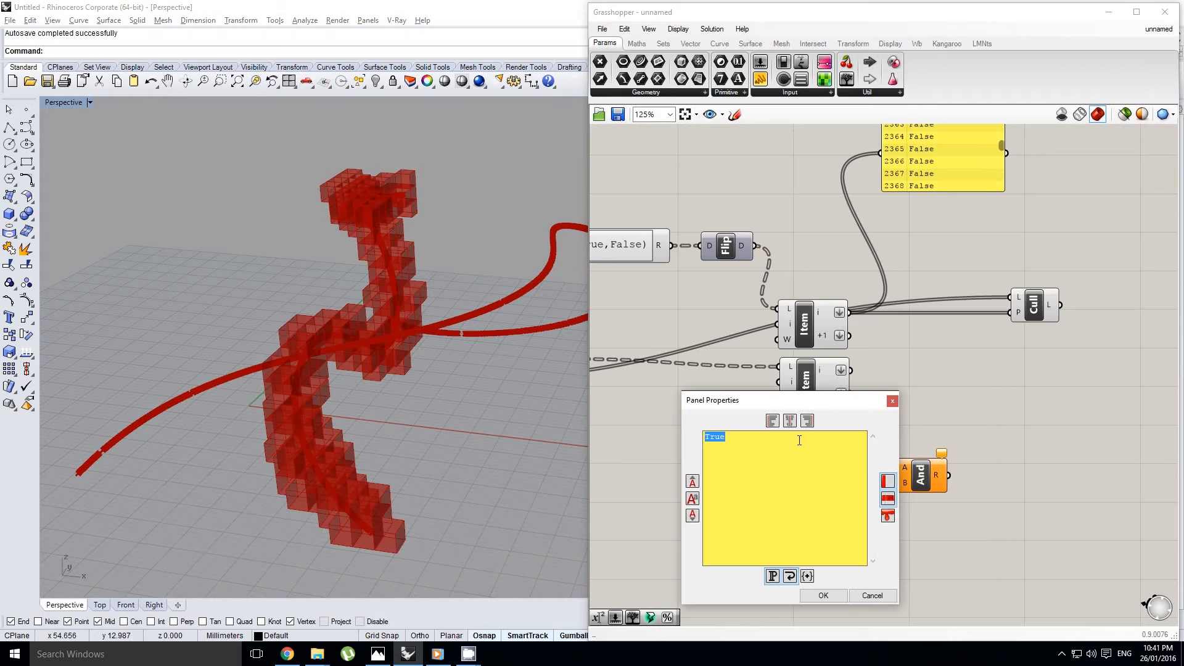
left_click(823, 597)
right_click_drag(857, 528, 826, 525)
Add an output panel on And's R output and connect the True panel to A and the False panel to B
right_click_drag(841, 380, 804, 359)
left_click(851, 366)
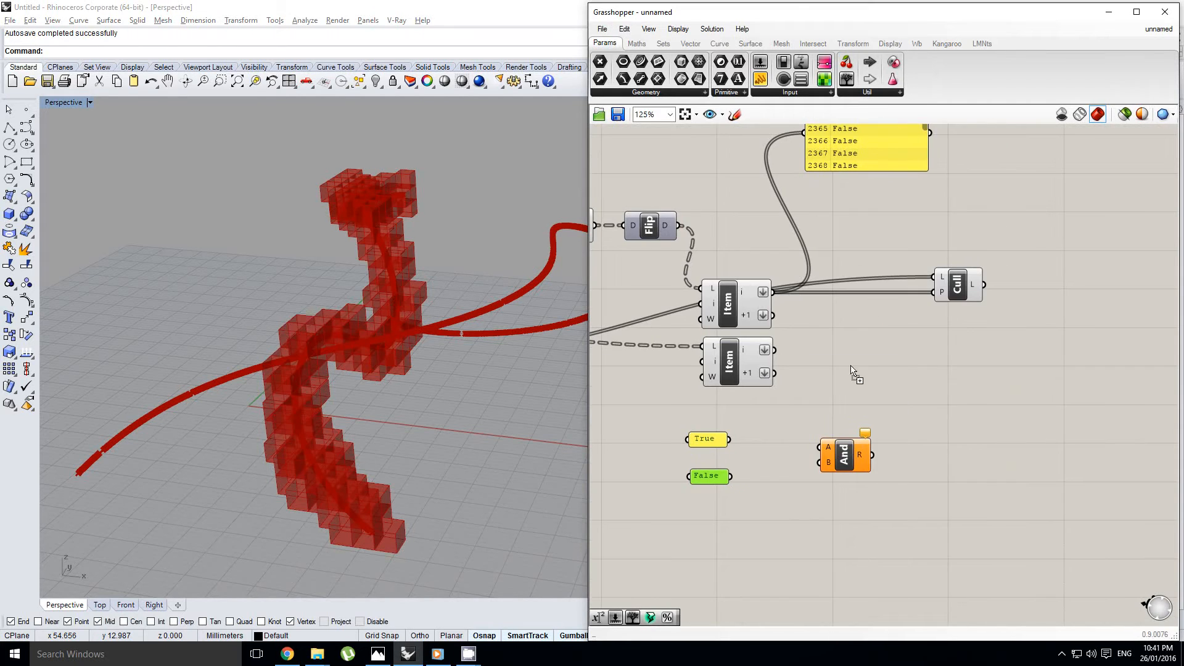
left_click_drag(931, 441, 937, 446)
scroll(937, 447, "up", 2)
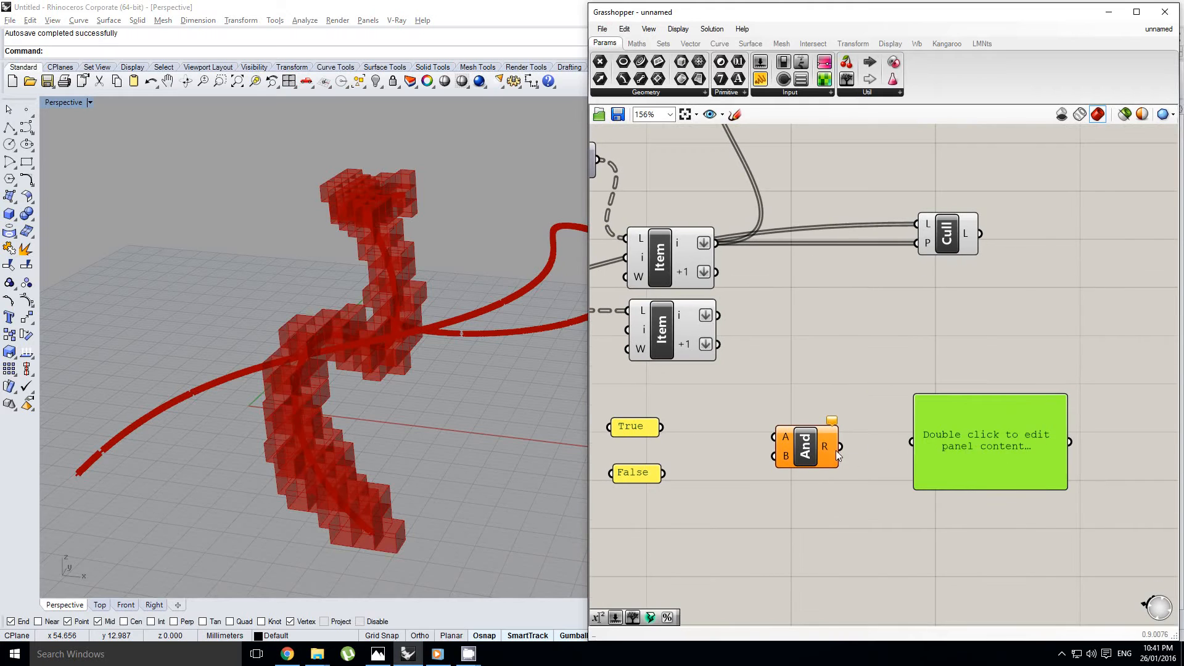
left_click_drag(837, 452, 912, 442)
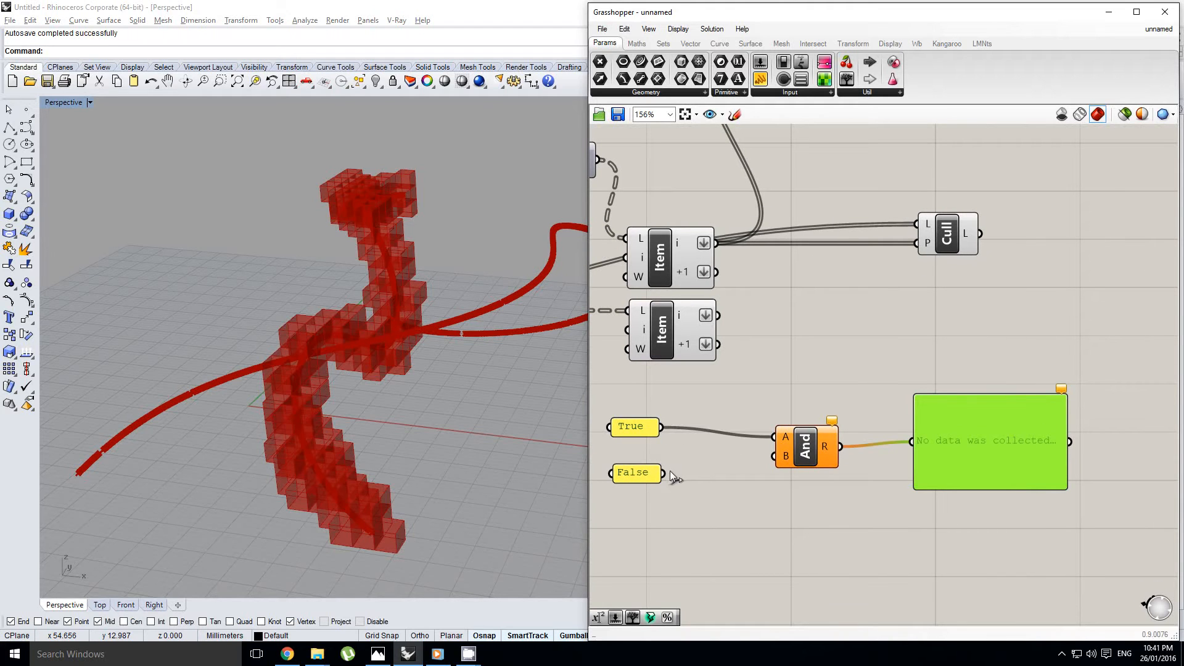
left_click_drag(670, 472, 775, 457)
Test the And gate with True on both inputs, and reconnect the False panel to B
right_click_drag(856, 464, 940, 424)
left_click(864, 377)
right_click_drag(743, 434, 764, 419)
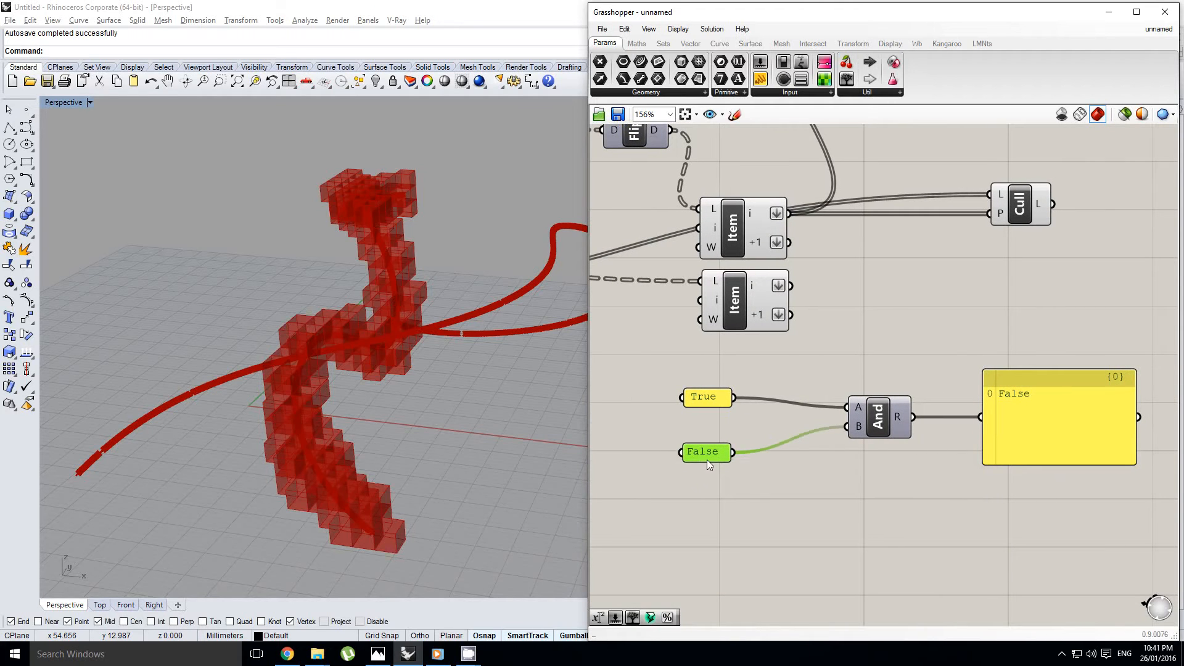
left_click_drag(709, 464, 708, 478)
left_click_drag(824, 424, 860, 428)
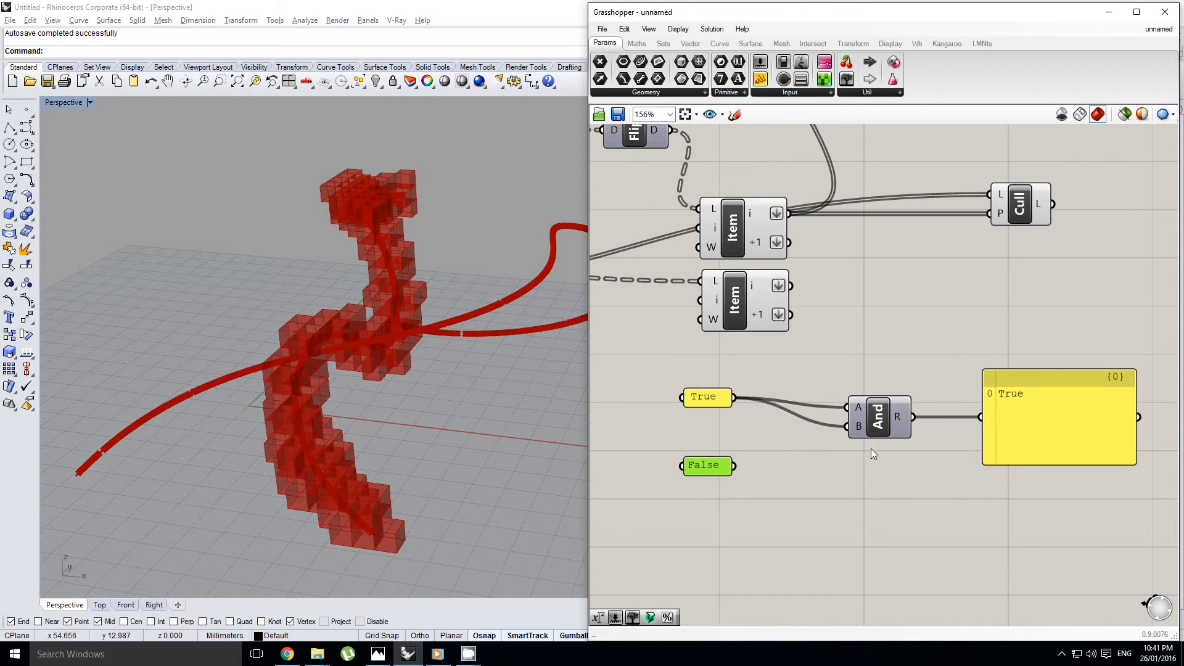
left_click_drag(729, 465, 851, 427)
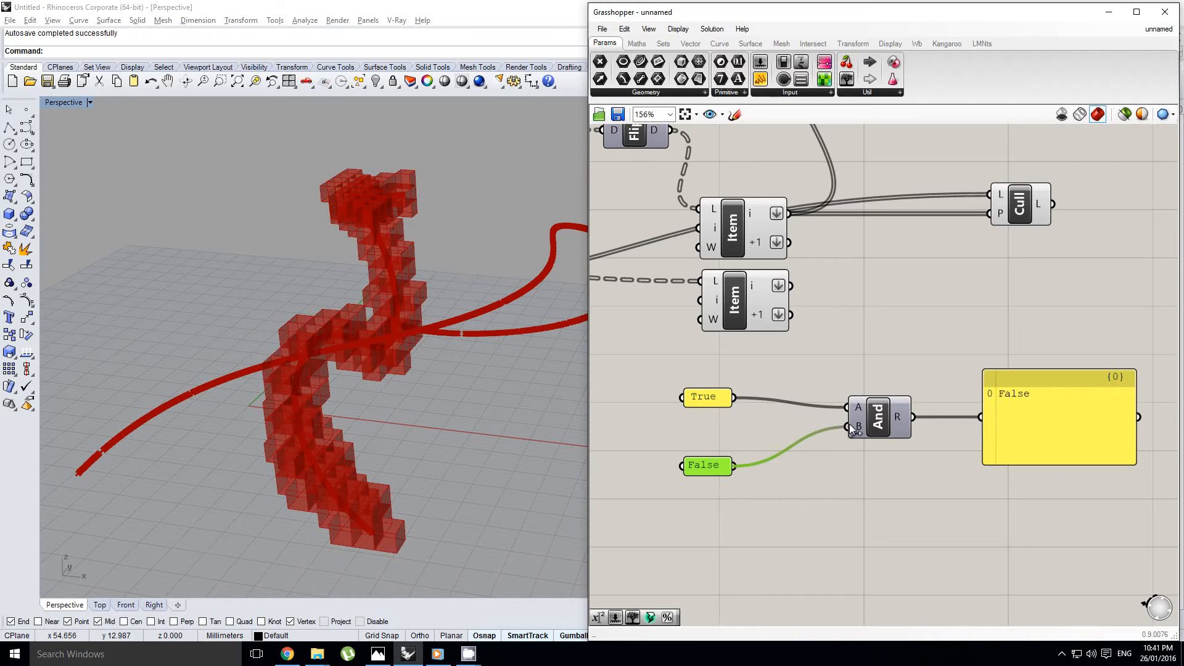
Test the And gate with False on both inputs, and reconnect the True panel to A
right_click_drag(771, 443, 742, 450)
left_click_drag(757, 463, 825, 413)
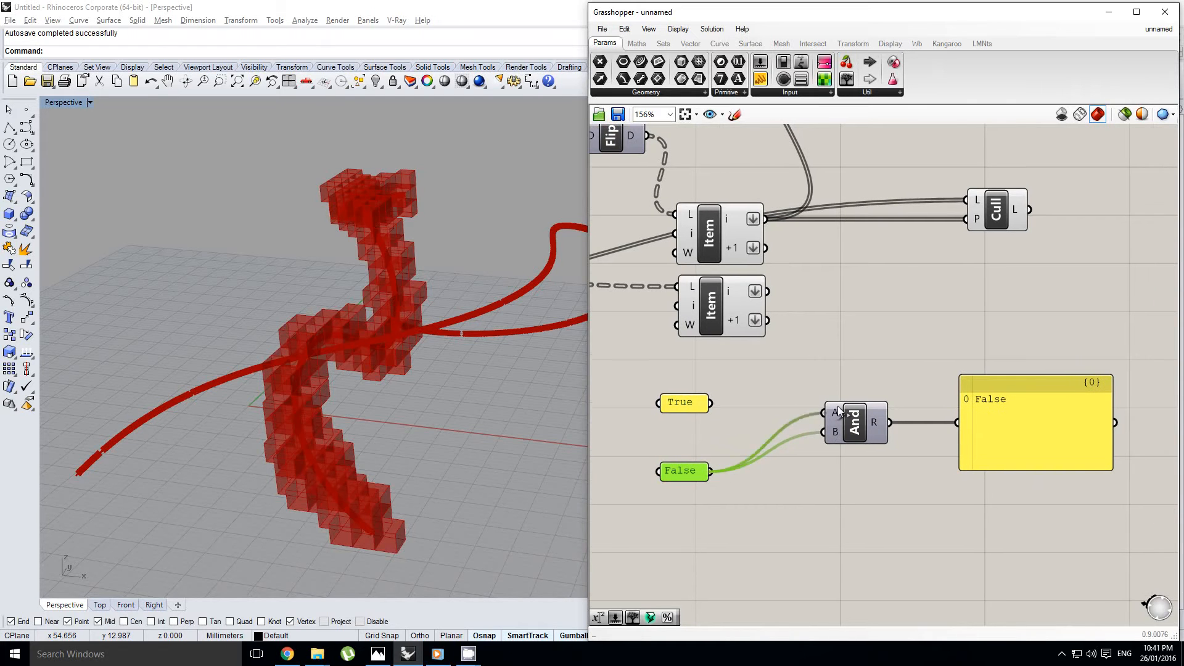
right_click_drag(716, 410, 736, 430)
left_click_drag(835, 434, 840, 432)
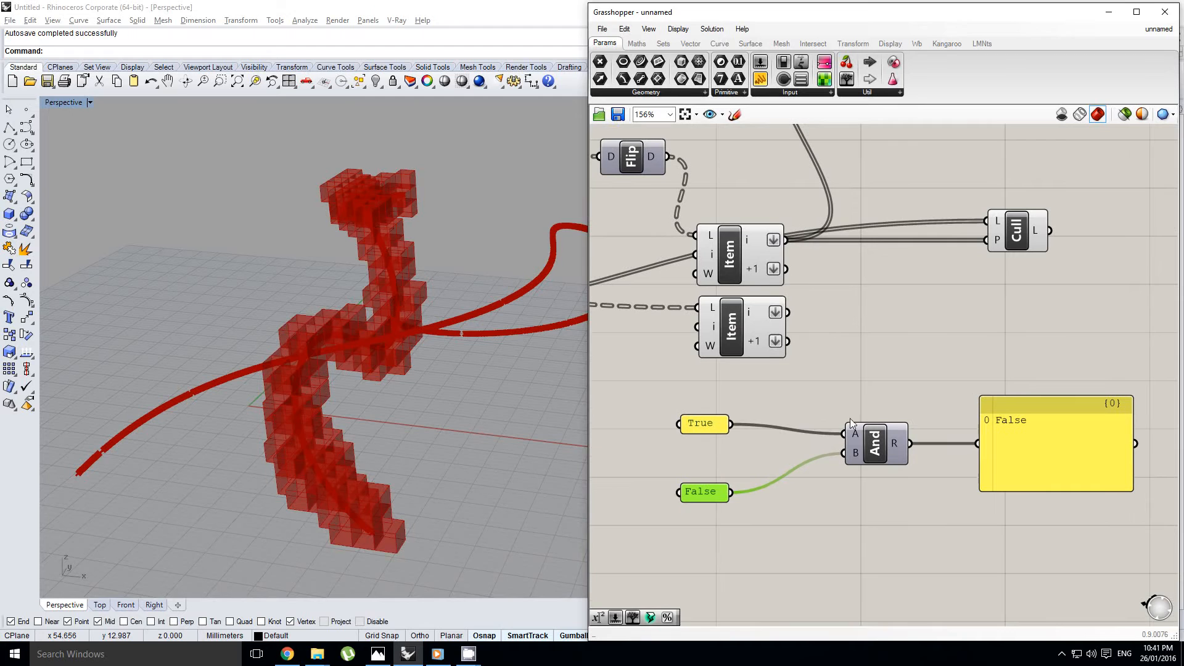
left_click(711, 427)
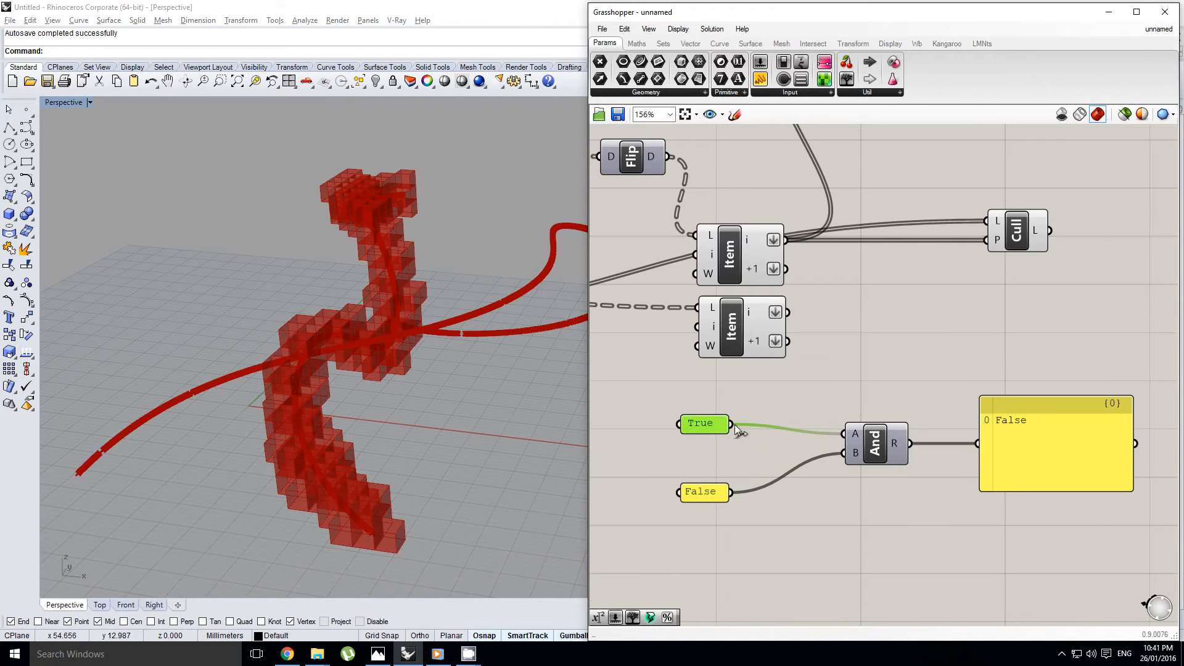
right_click_drag(734, 424, 716, 430)
left_click(887, 435)
right_click_drag(1001, 433, 1004, 448)
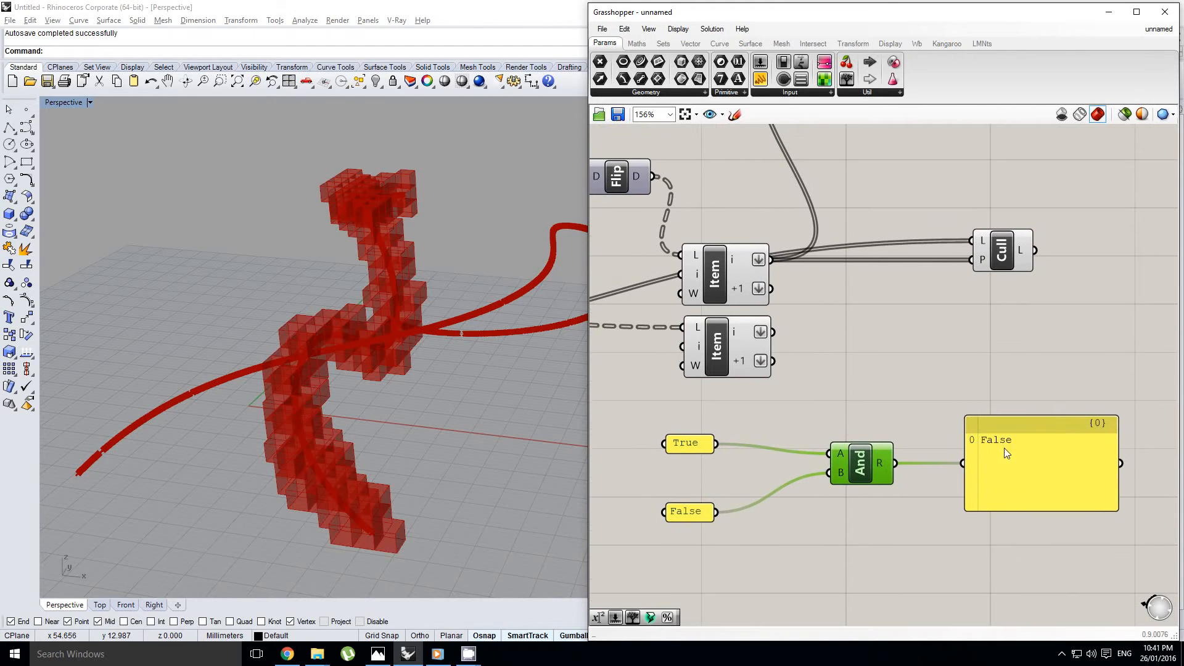
Place Gate And between Item and Cull, wiring the upper Item's i and +1 outputs to A and B and R to Cull's P input
scroll(798, 420, "down", 1)
right_click_drag(826, 404, 814, 426)
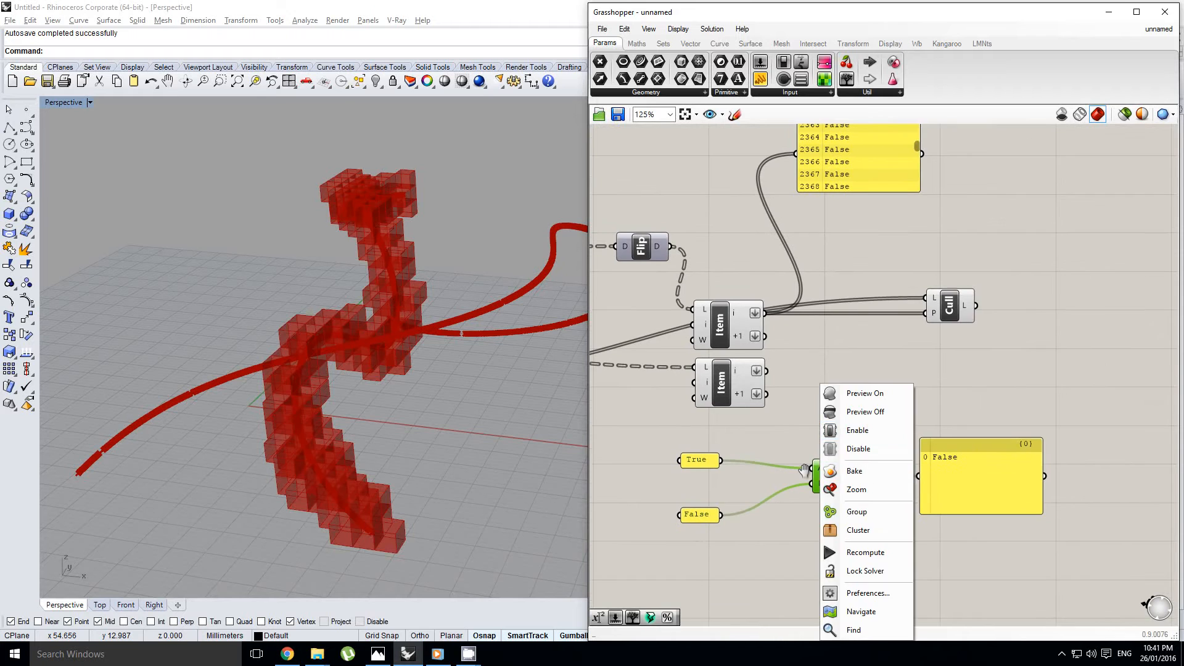
left_click(796, 440)
left_click_drag(833, 481, 827, 378)
scroll(786, 335, "up", 1)
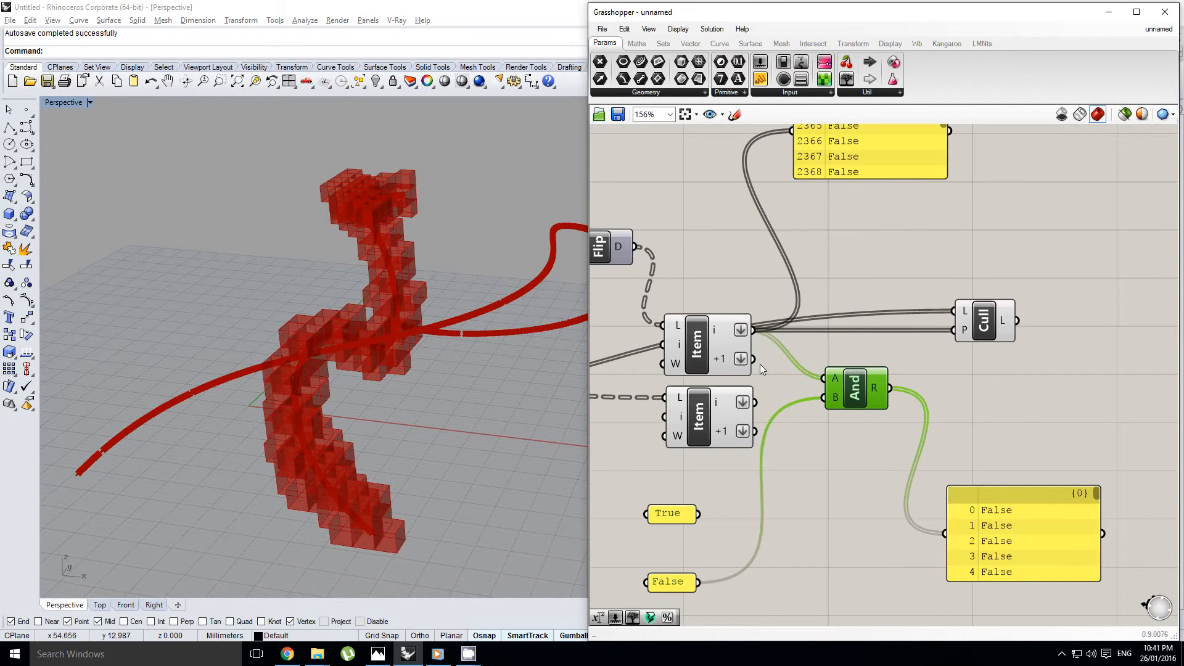
left_click_drag(753, 359, 825, 398)
left_click_drag(944, 351, 954, 330)
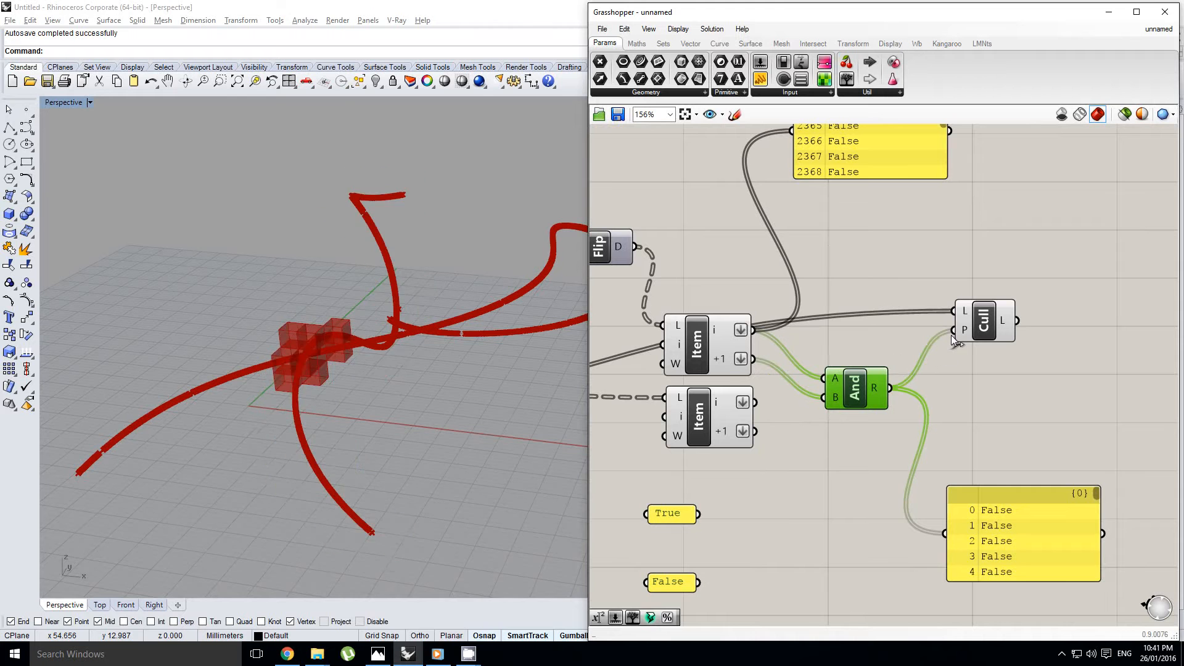
Examine the boxes kept by the And gate around the curves and the wiring that produces them
right_click_drag(397, 357, 349, 409)
right_click_drag(866, 373, 862, 402)
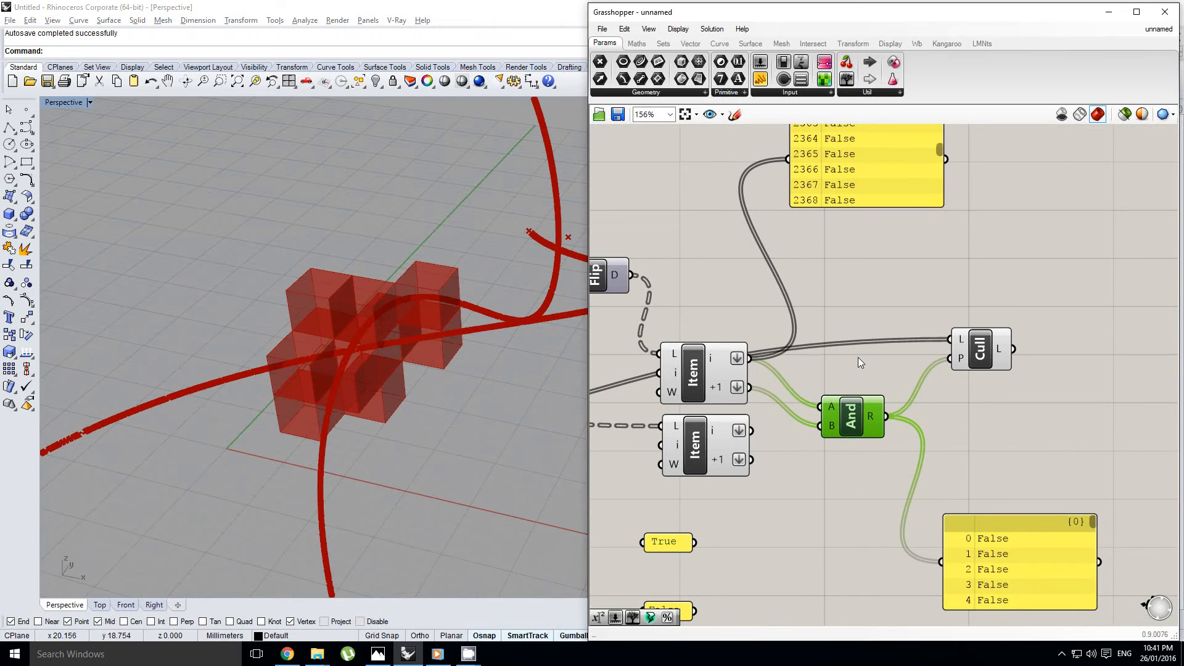
right_click_drag(858, 357, 805, 376)
left_click(864, 341)
scroll(797, 383, "down", 2)
scroll(390, 388, "down", 5)
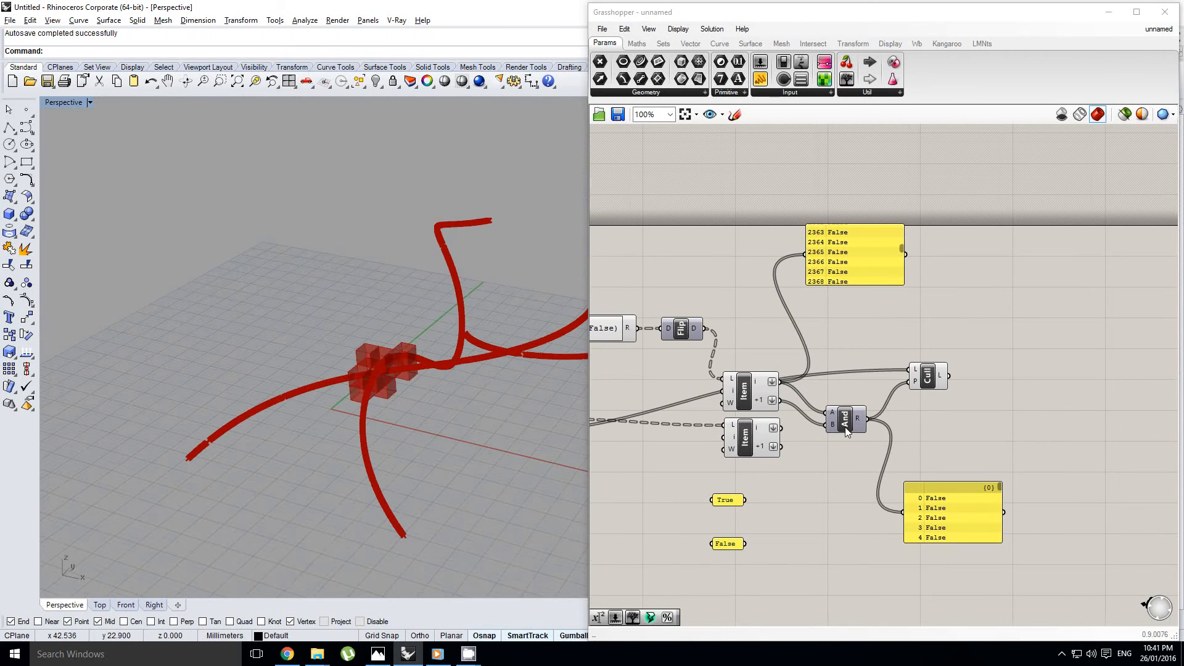
scroll(846, 432, "up", 1)
Add a Gate Or component and place it beside the True and False panels
double_click(864, 334)
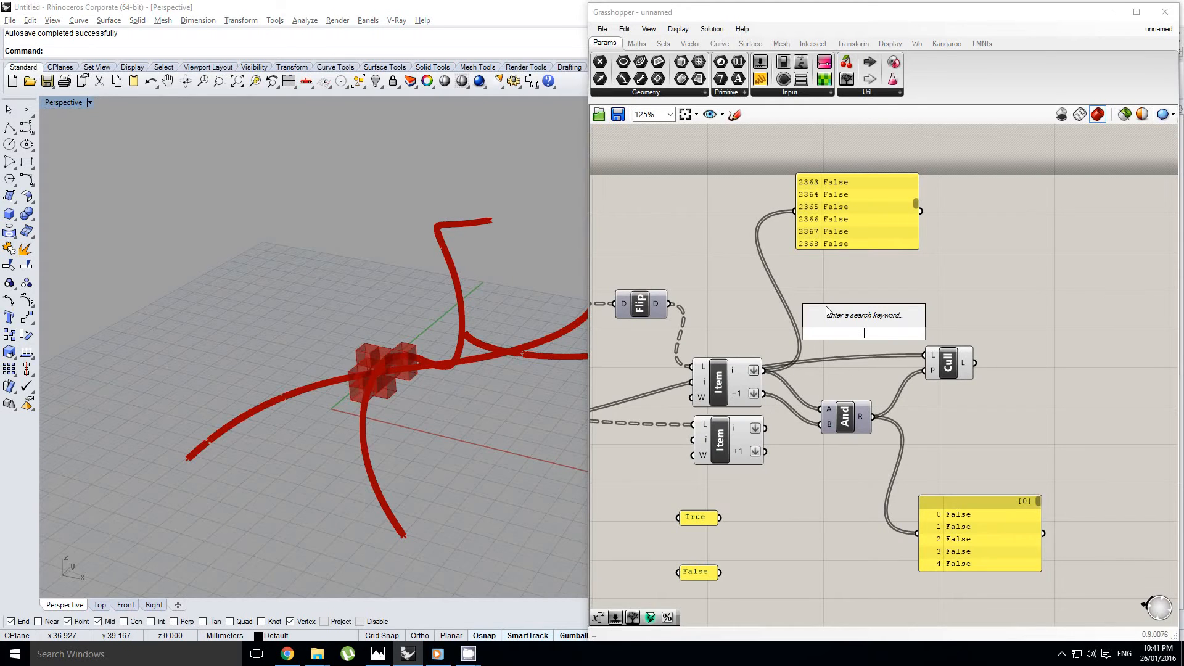
key("Escape")
left_click(636, 43)
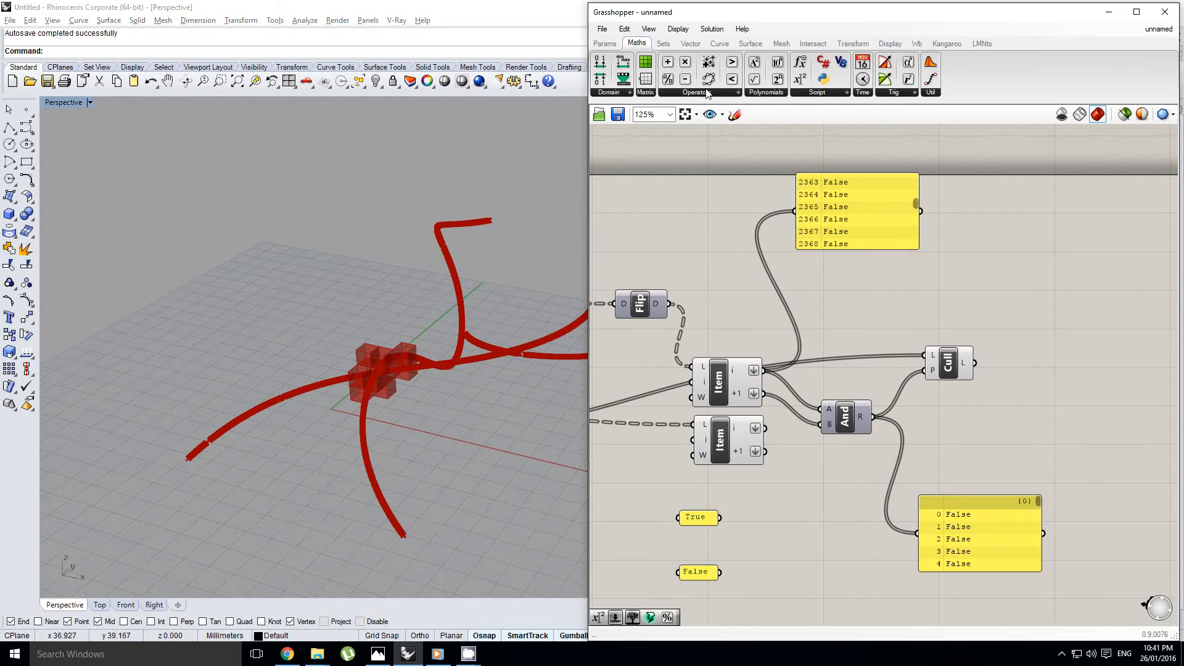
left_click(697, 92)
left_click_drag(697, 300, 847, 337)
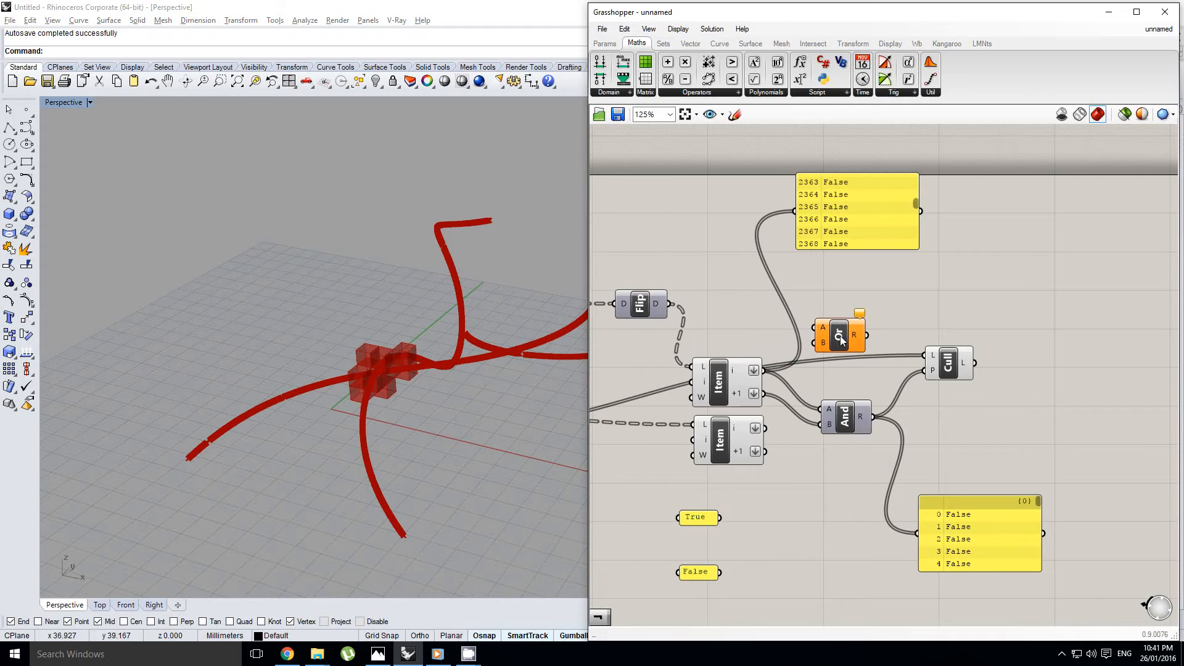
scroll(820, 352, "up", 1)
left_click_drag(749, 376, 844, 608)
right_click_drag(847, 576, 854, 443)
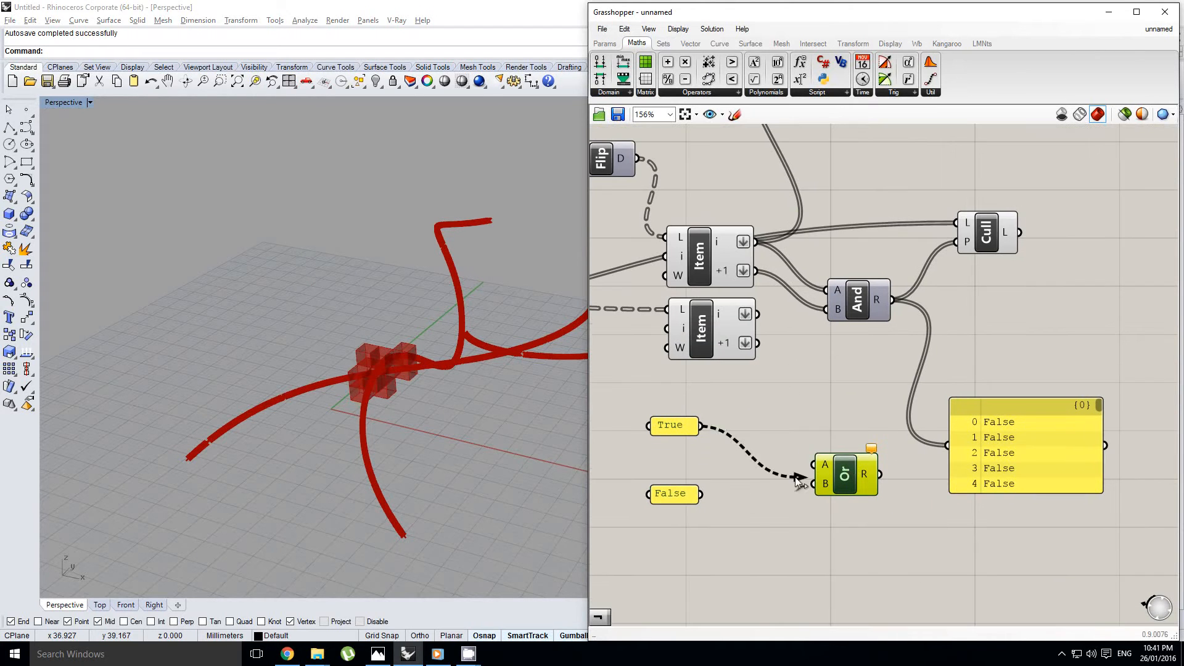
Wire Or's R output to the output panel and test the gate with mixed and matching True and False inputs
left_click_drag(796, 480, 810, 467)
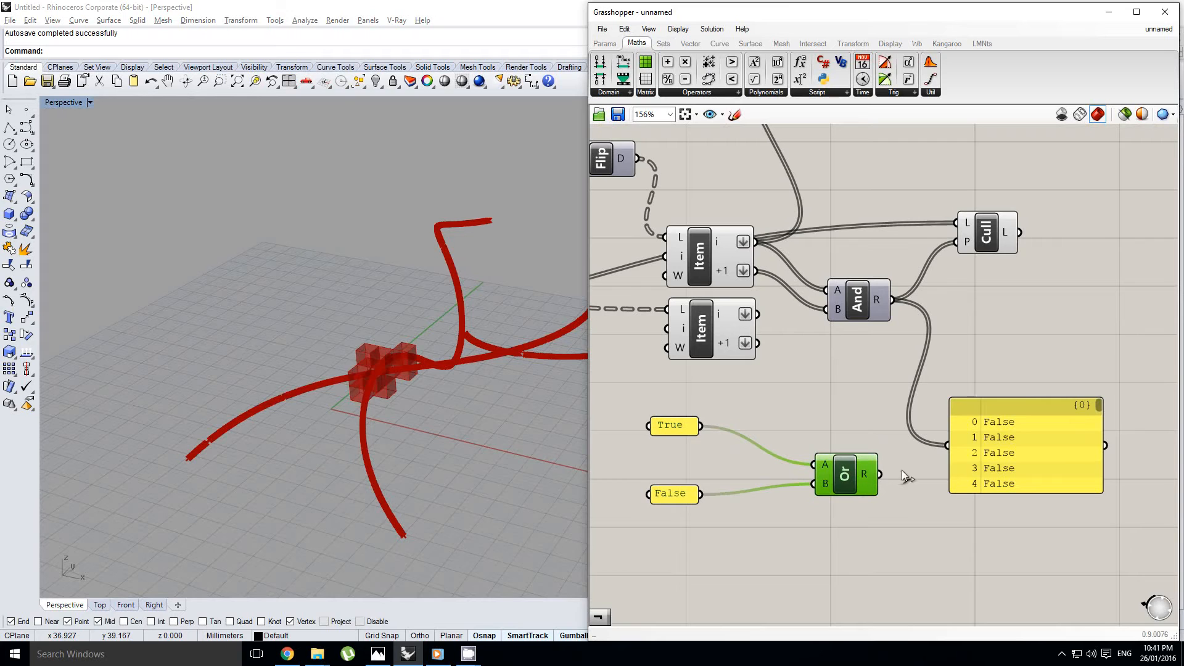
left_click_drag(953, 448, 955, 448)
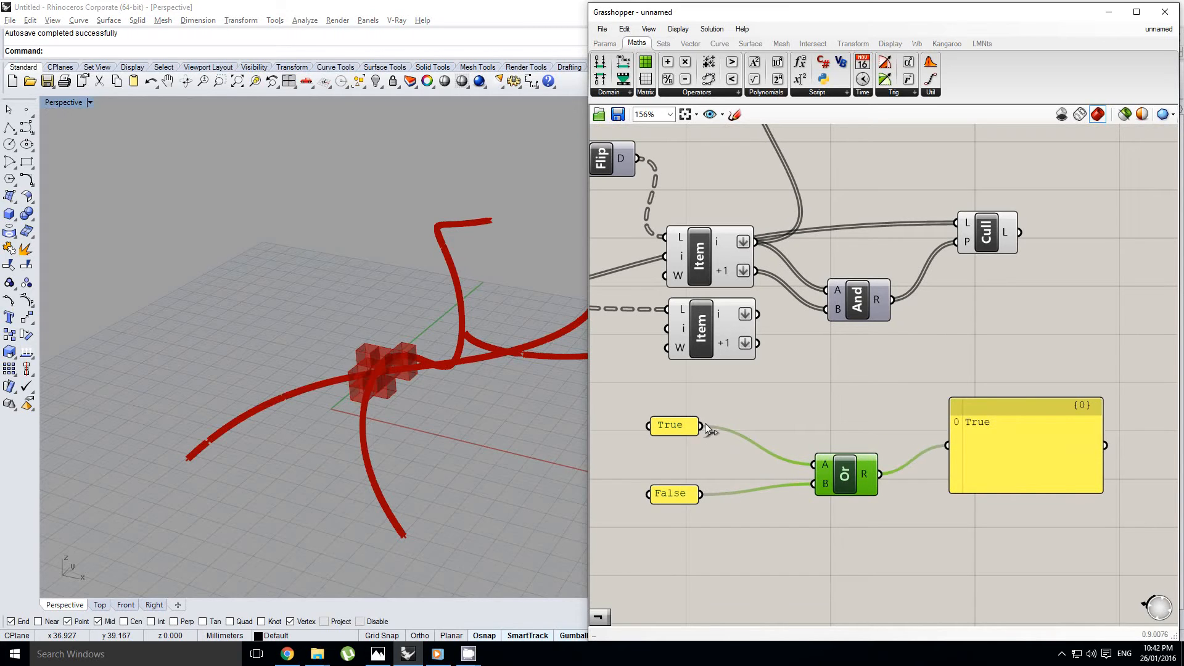
left_click_drag(703, 426, 813, 485)
right_click_drag(856, 441, 843, 502)
Place Gate Or above And, connect the upper Item's i and +1 outputs to A and B, and feed R into Cull's P input
left_click_drag(824, 539, 844, 290)
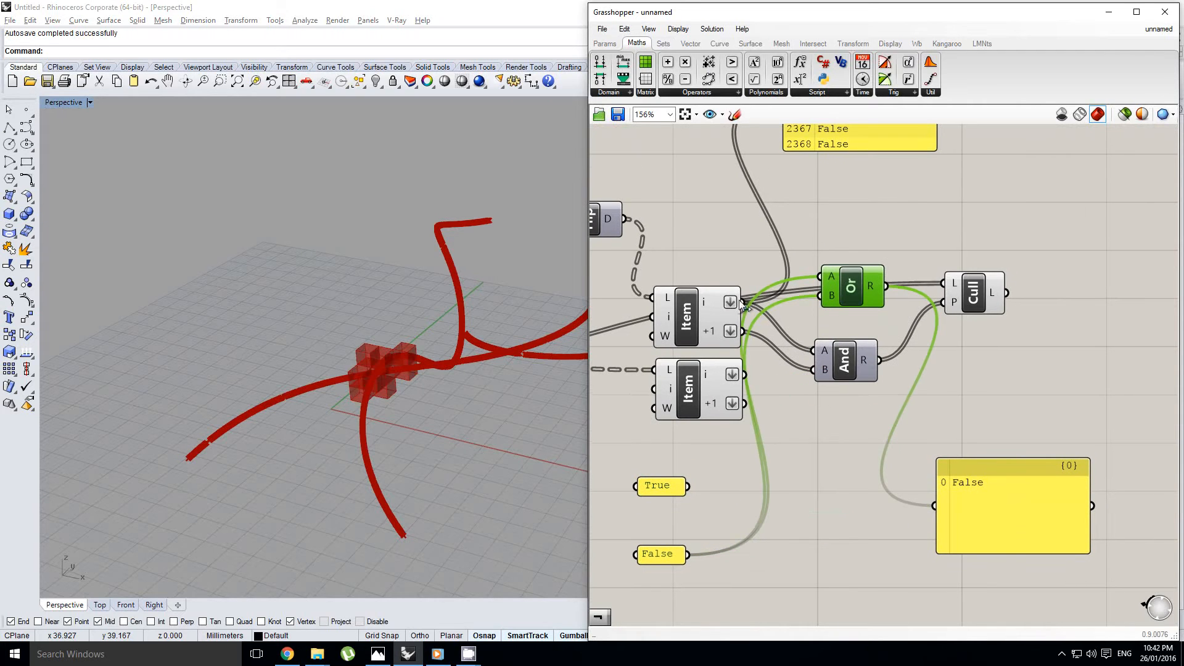
left_click_drag(742, 303, 825, 276)
left_click_drag(742, 331, 862, 290)
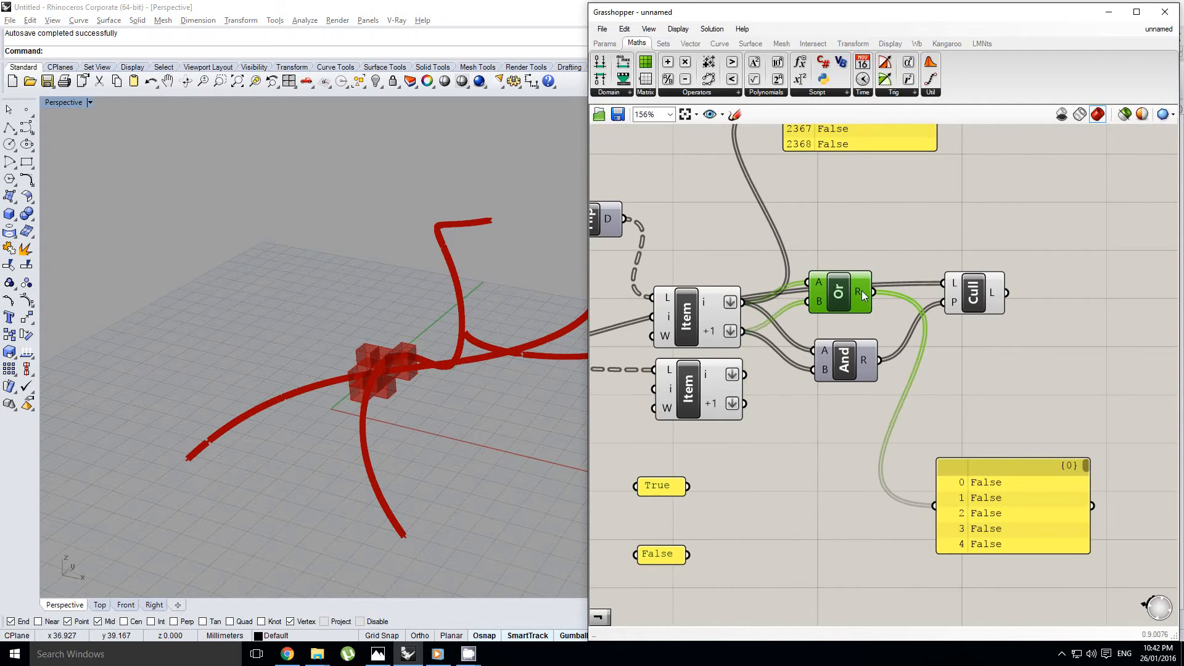
left_click_drag(939, 305, 943, 302)
left_click_drag(850, 292, 850, 303)
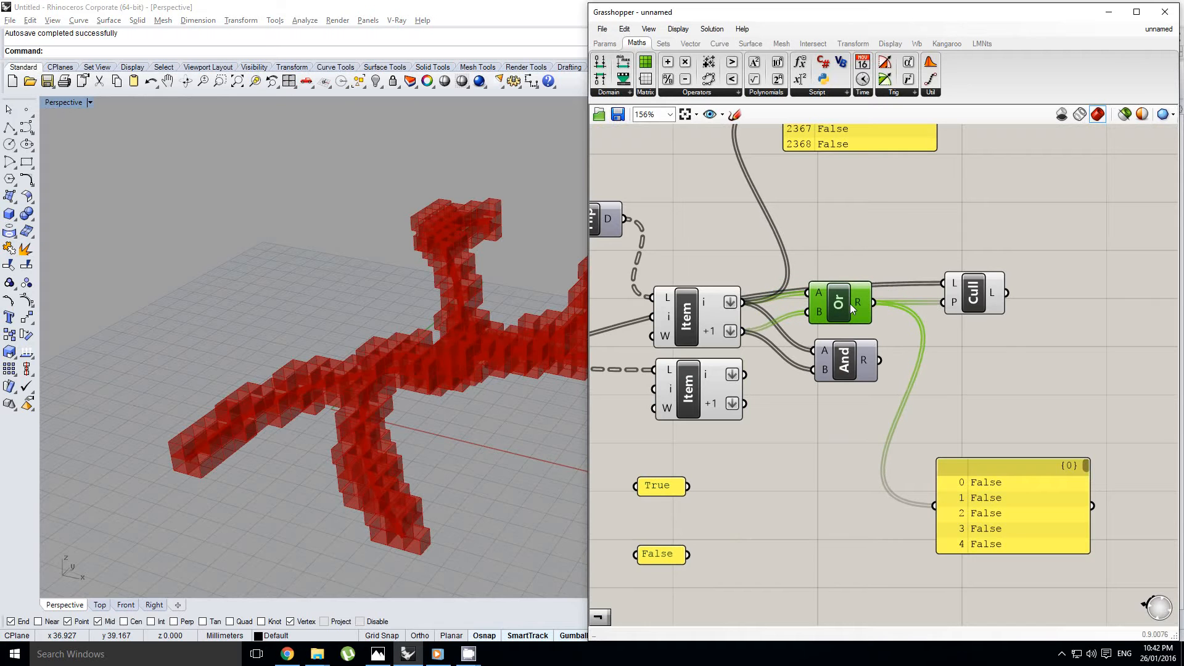
right_click_drag(478, 326, 367, 358)
scroll(438, 381, "down", 5)
right_click_drag(788, 322, 782, 353)
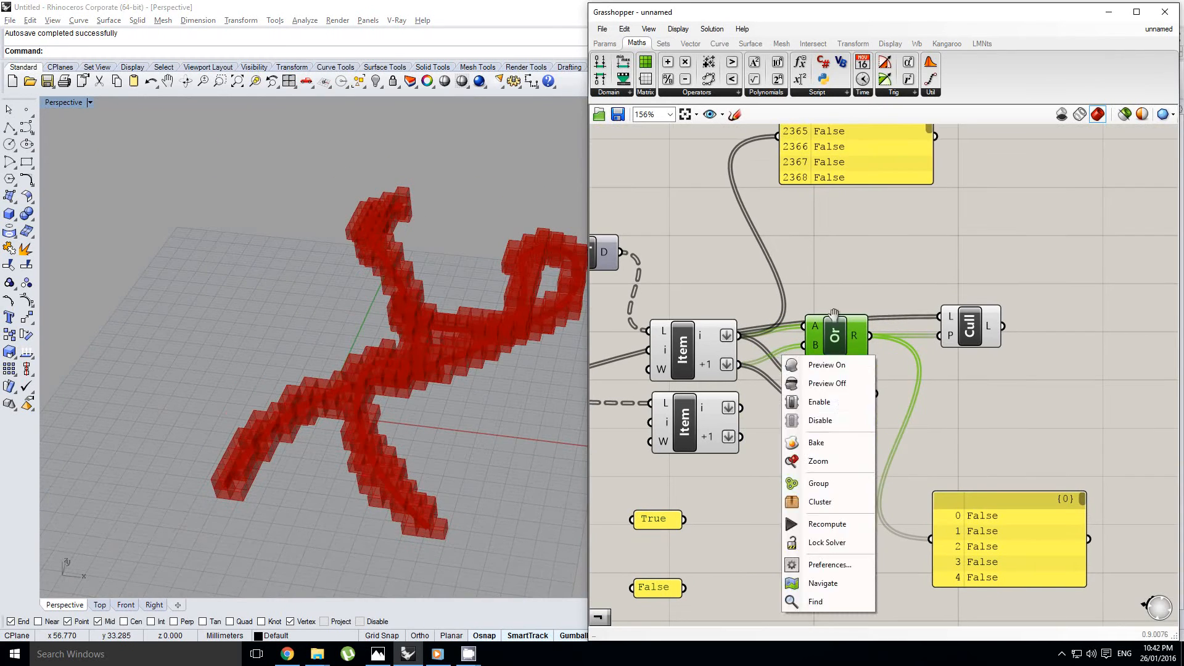
right_click_drag(867, 280, 836, 314)
left_click(832, 286)
double_click(794, 321)
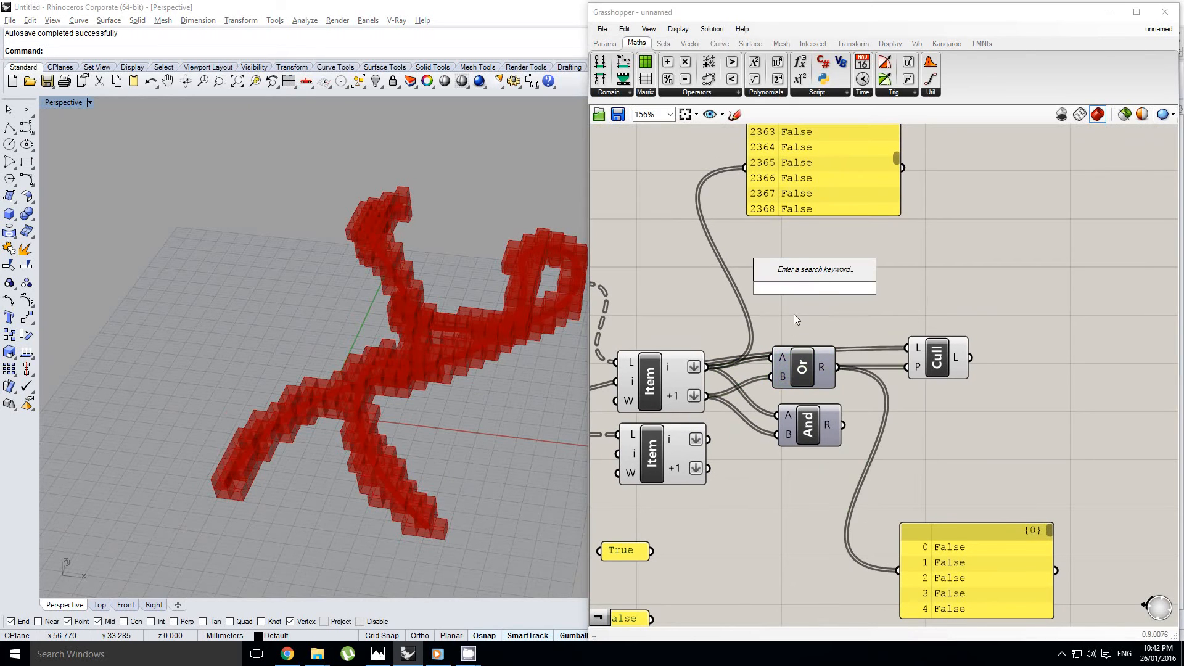
type("noit")
key("Escape")
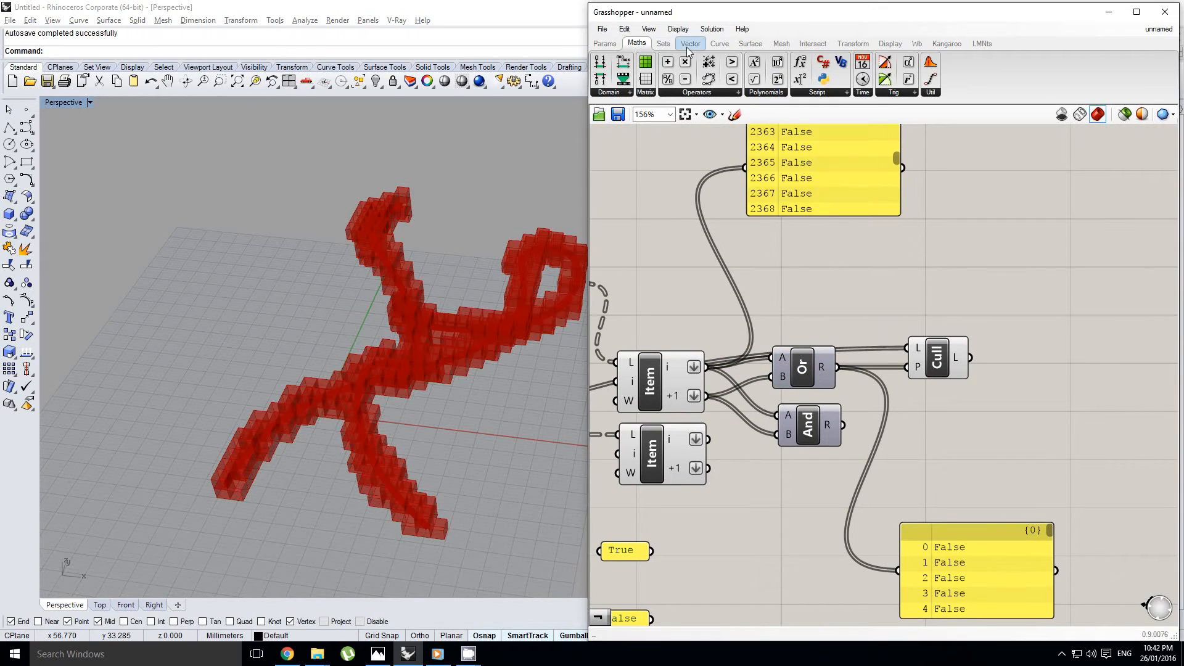
Add a Gate Not component above the Gate Or component
left_click(678, 92)
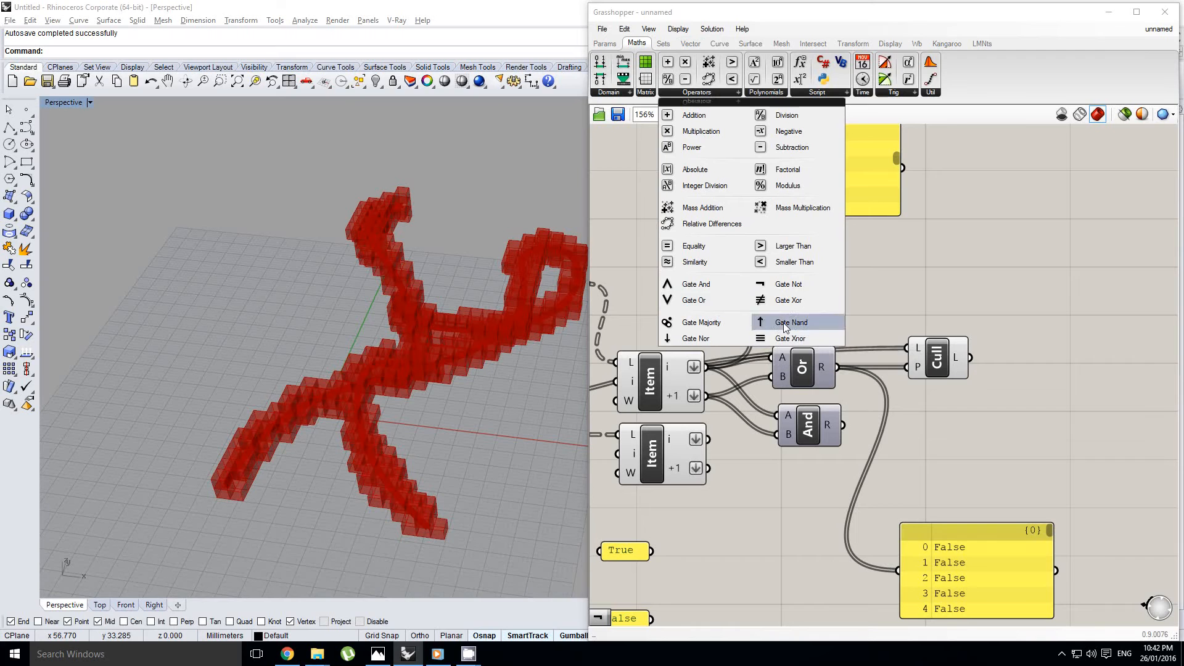
left_click(786, 285)
left_click(802, 293)
right_click_drag(778, 311, 806, 314)
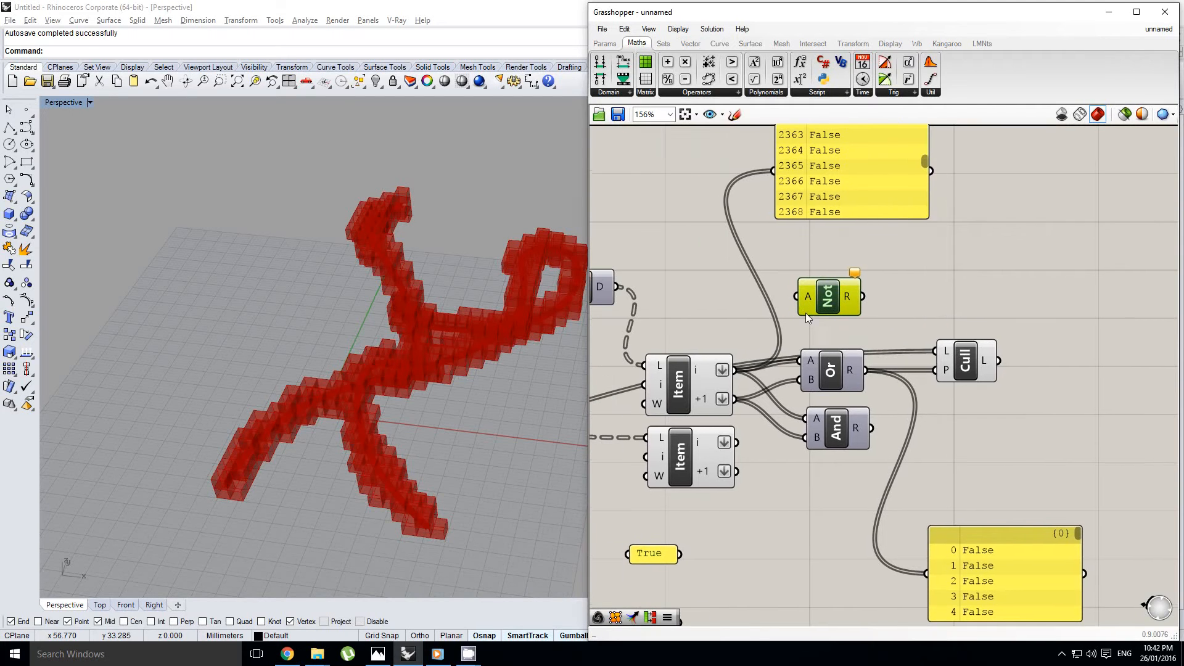
right_click_drag(686, 372, 705, 363)
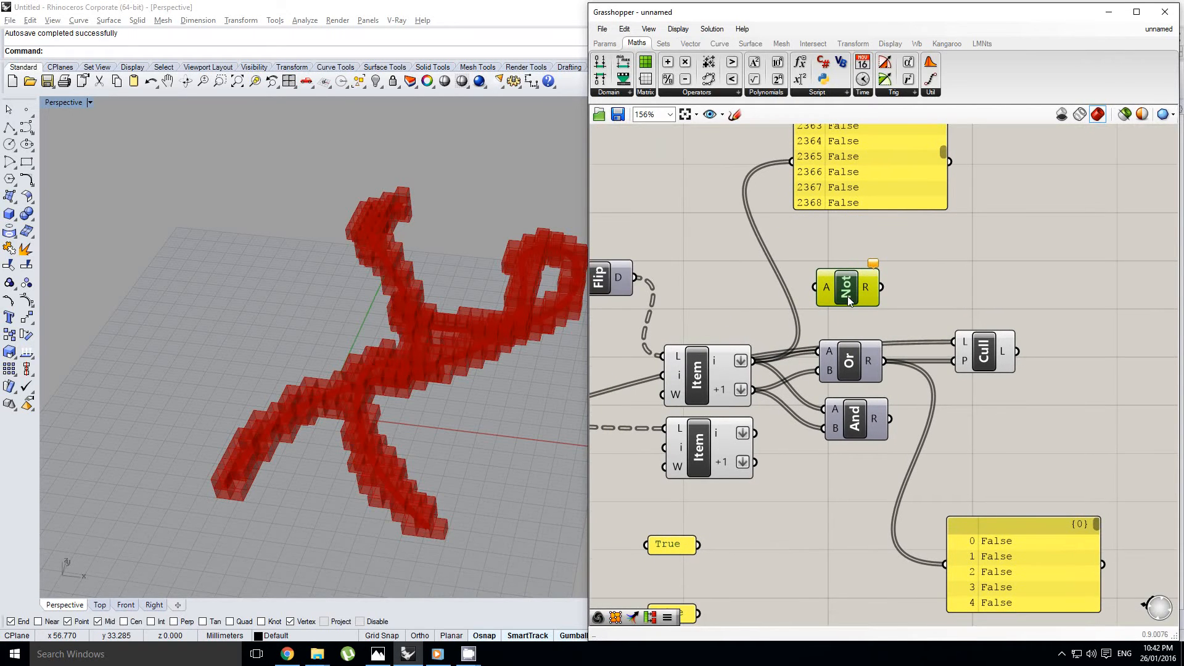
Wire the upper Item's i output through the Not gate into Cull's P input
right_click_drag(847, 297, 833, 304)
right_click_drag(436, 351, 454, 347)
scroll(431, 369, "up", 4)
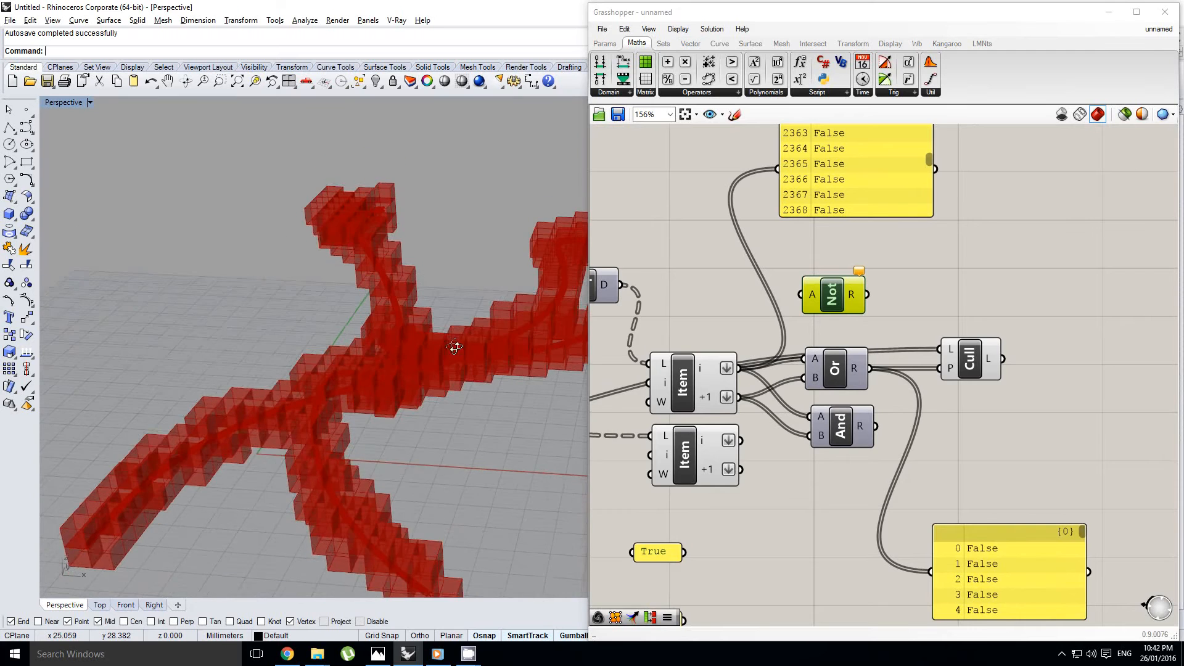
right_click_drag(876, 255, 869, 290)
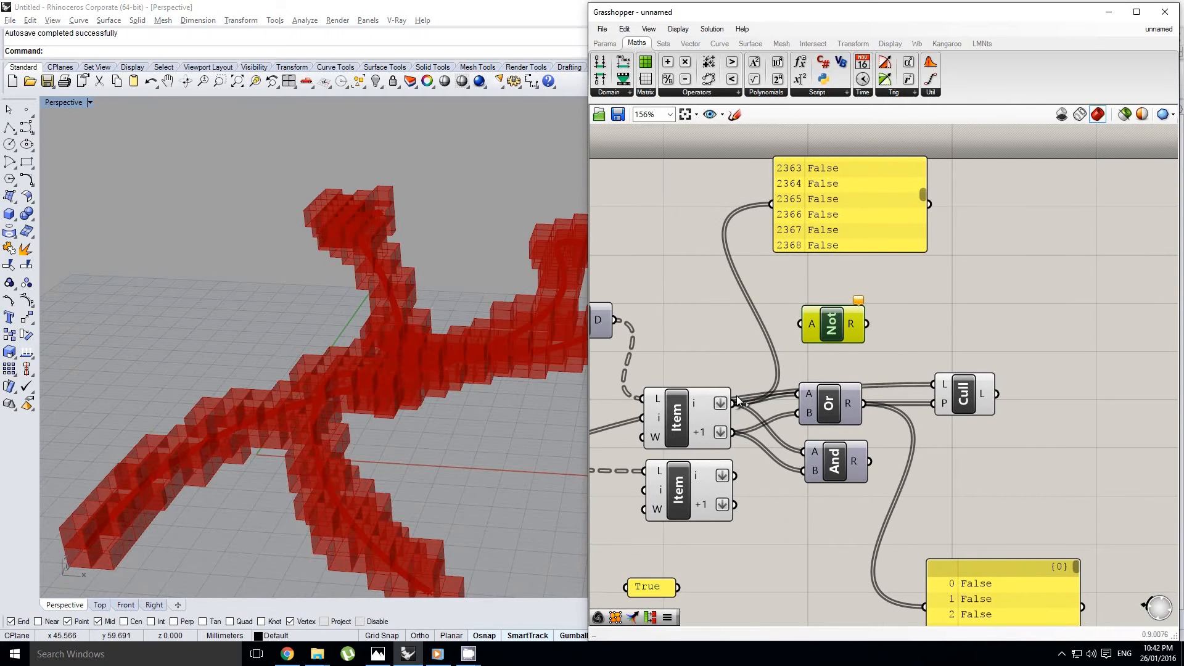
left_click_drag(739, 400, 933, 403)
right_click_drag(375, 335, 493, 369)
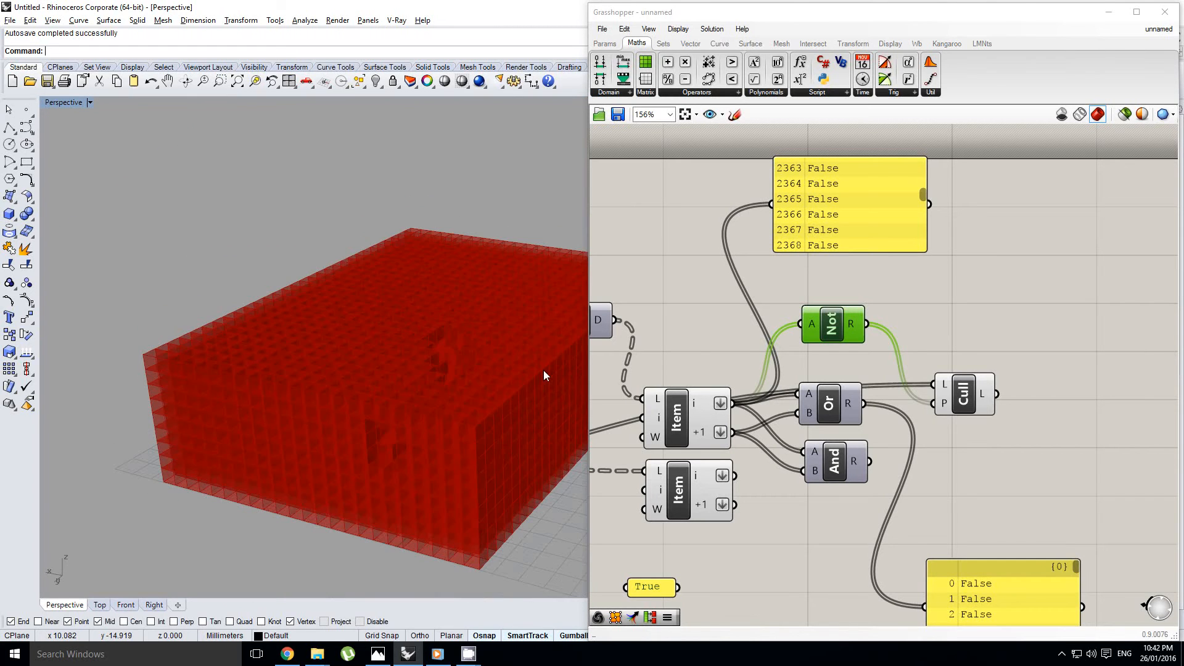
Move the Cull component farther away from the gates to make room between them
right_click_drag(920, 365, 839, 345)
left_click(881, 313)
scroll(878, 339, "down", 1)
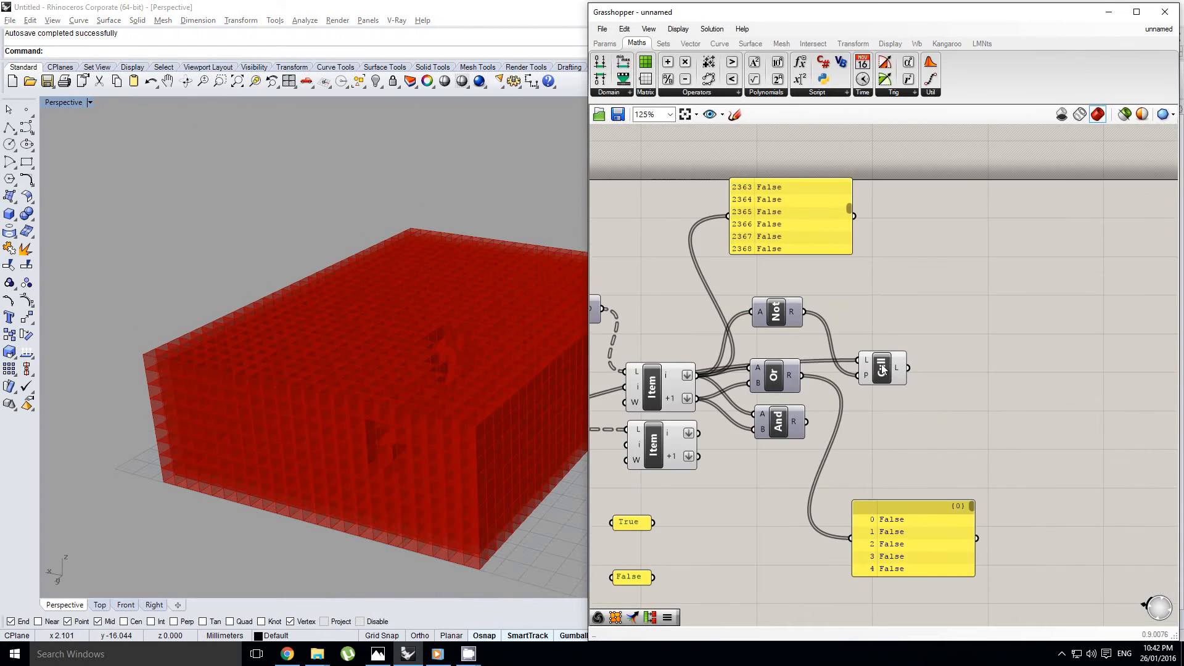
left_click_drag(882, 364, 969, 364)
right_click_drag(908, 356, 964, 363)
left_click(840, 319)
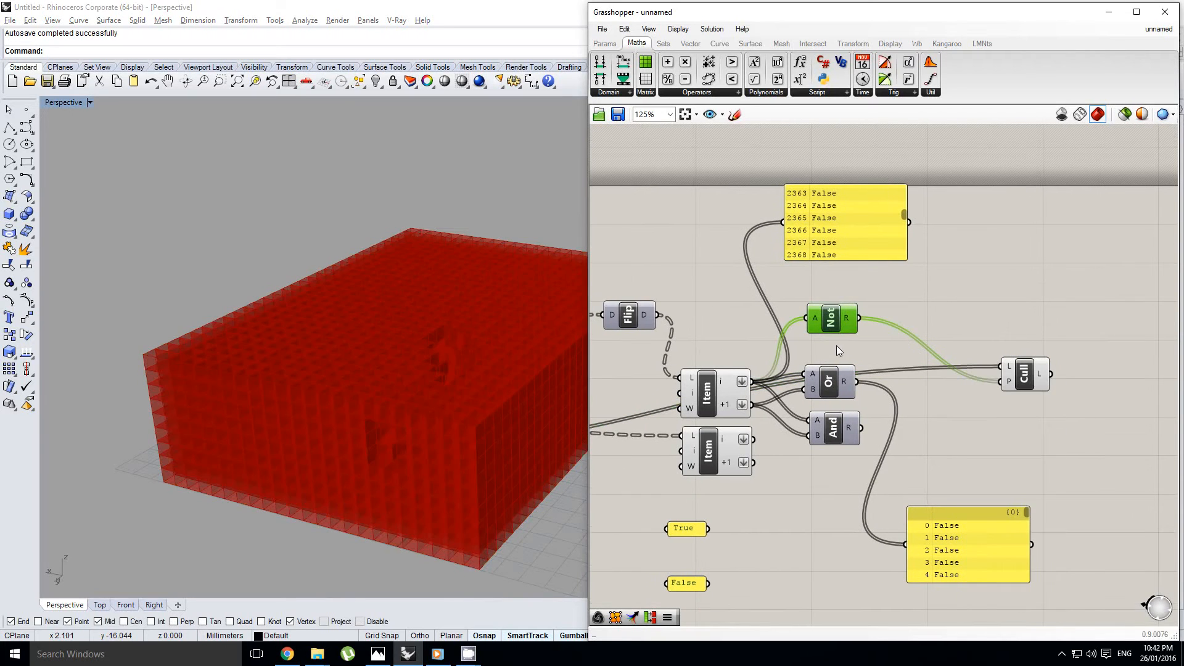
Place the And gate between Or and Cull, and move the Not gate below Or
left_click_drag(845, 434, 872, 433)
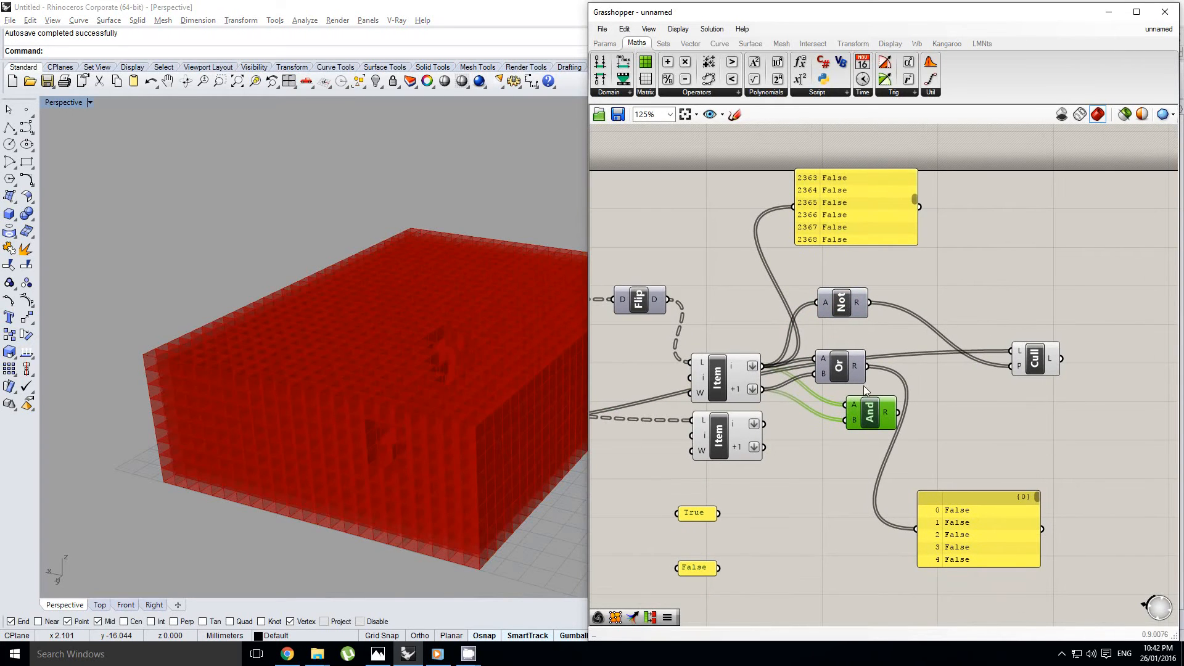
left_click_drag(870, 405, 897, 404)
left_click(844, 302)
right_click_drag(919, 337, 868, 323)
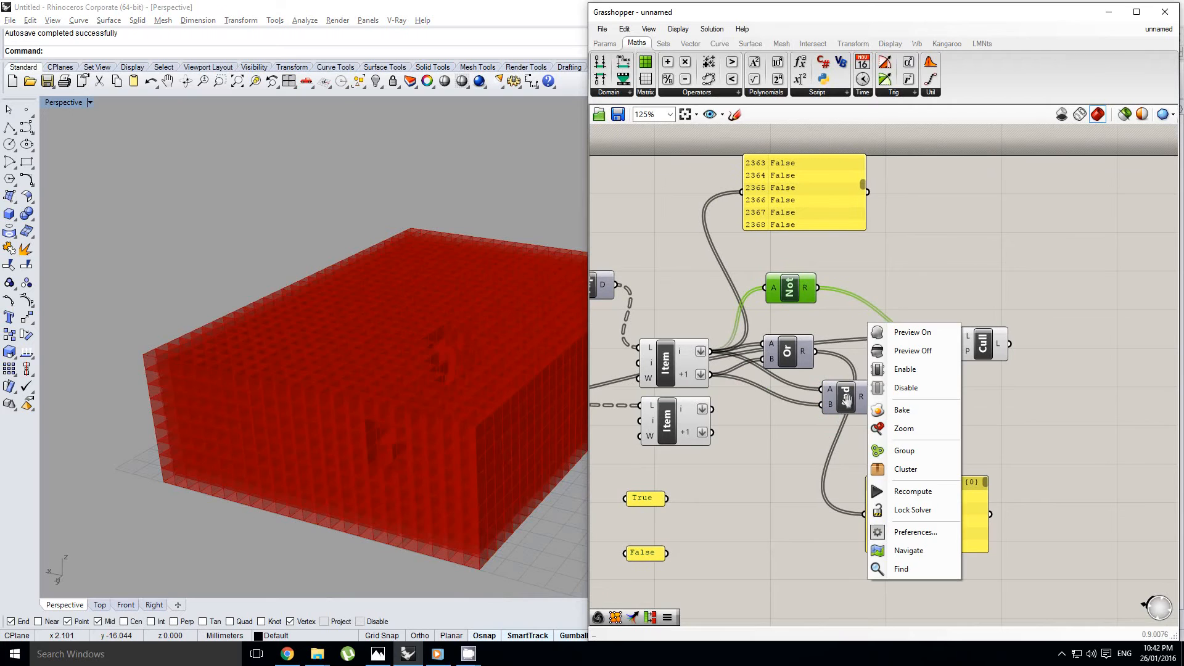
left_click(847, 401)
left_click_drag(851, 398, 886, 372)
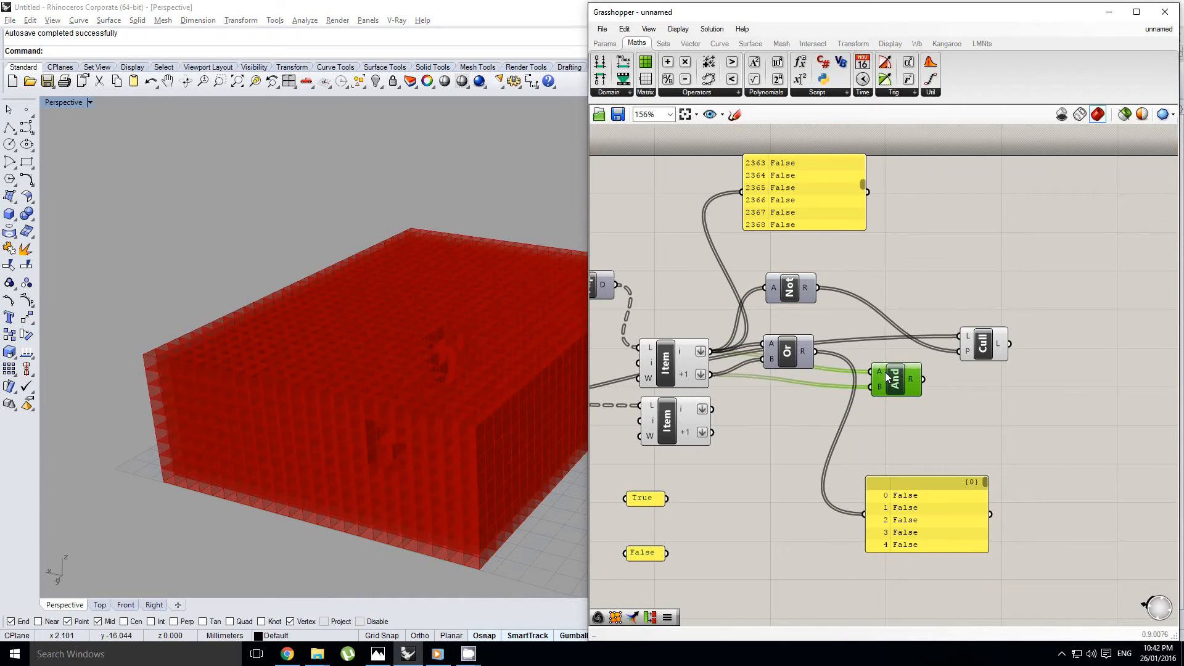
scroll(886, 372, "up", 1)
left_click(778, 285)
left_click_drag(775, 289, 764, 444)
right_click_drag(649, 349, 645, 349)
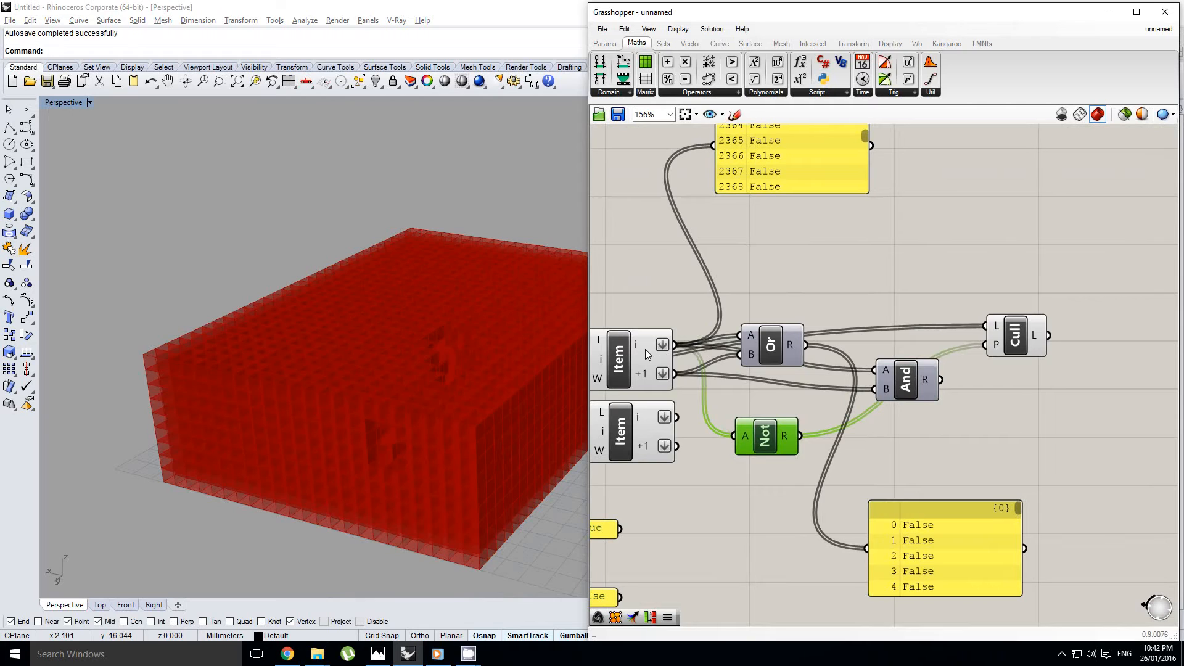
Wire Not's R output to And's A input and And's R output to Cull's P input
left_click_drag(905, 387, 893, 370)
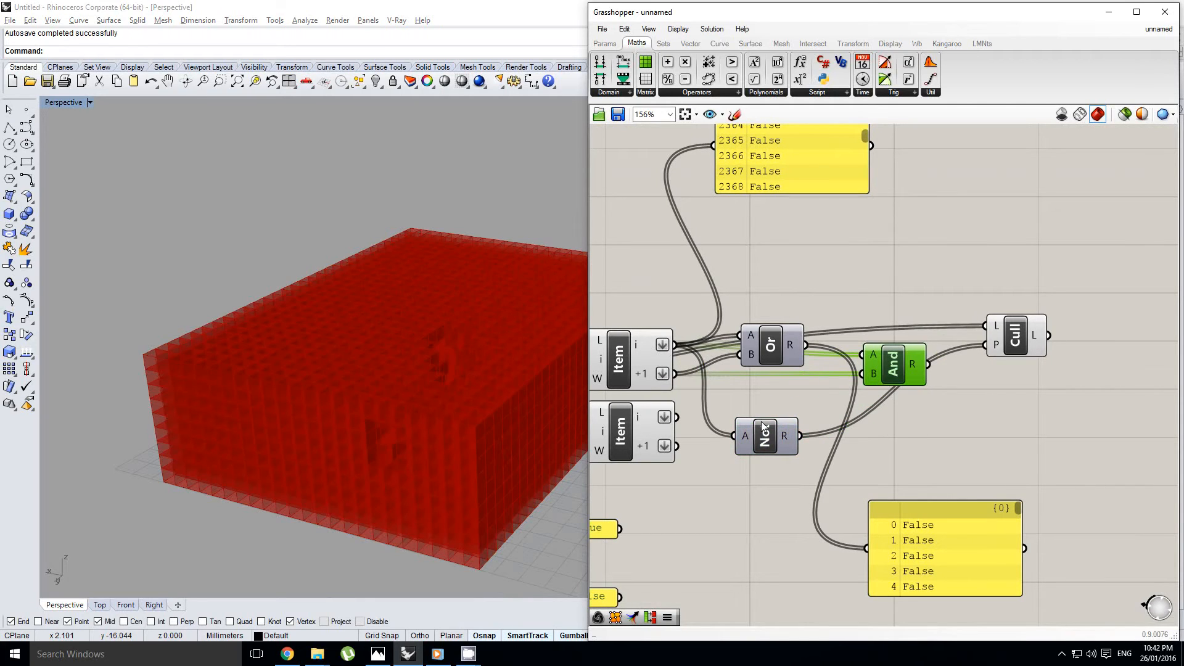
left_click_drag(764, 426, 871, 361)
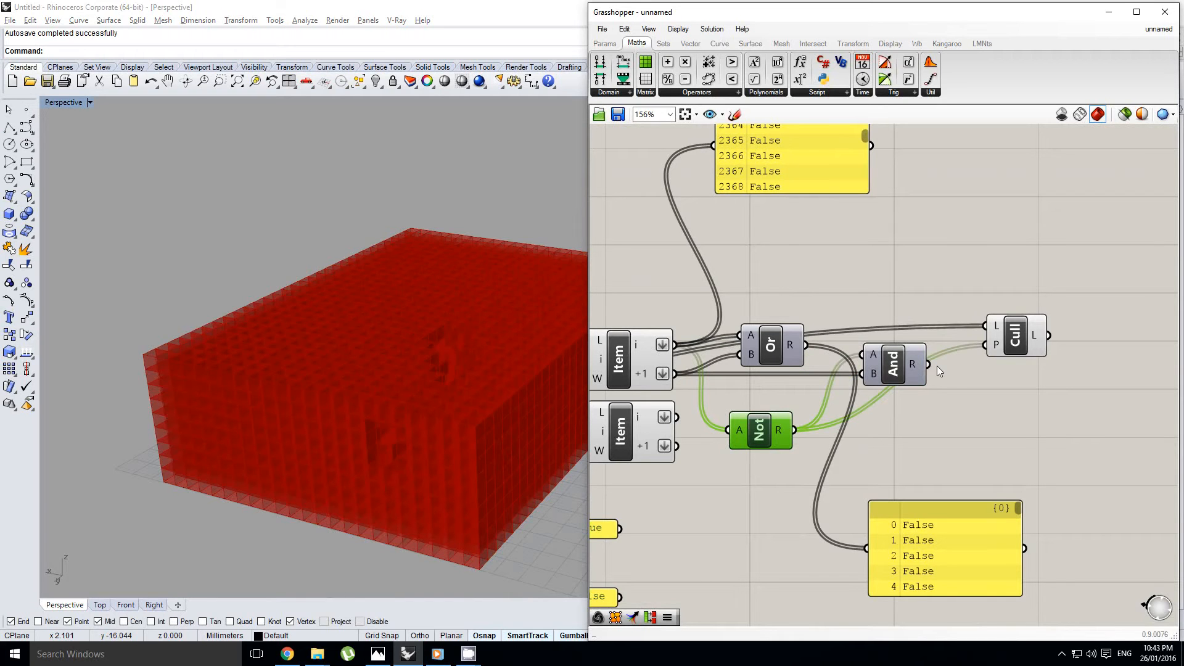
left_click_drag(928, 364, 985, 346)
scroll(259, 410, "up", 4)
right_click_drag(259, 410, 264, 370, "shift")
scroll(444, 457, "down", 3)
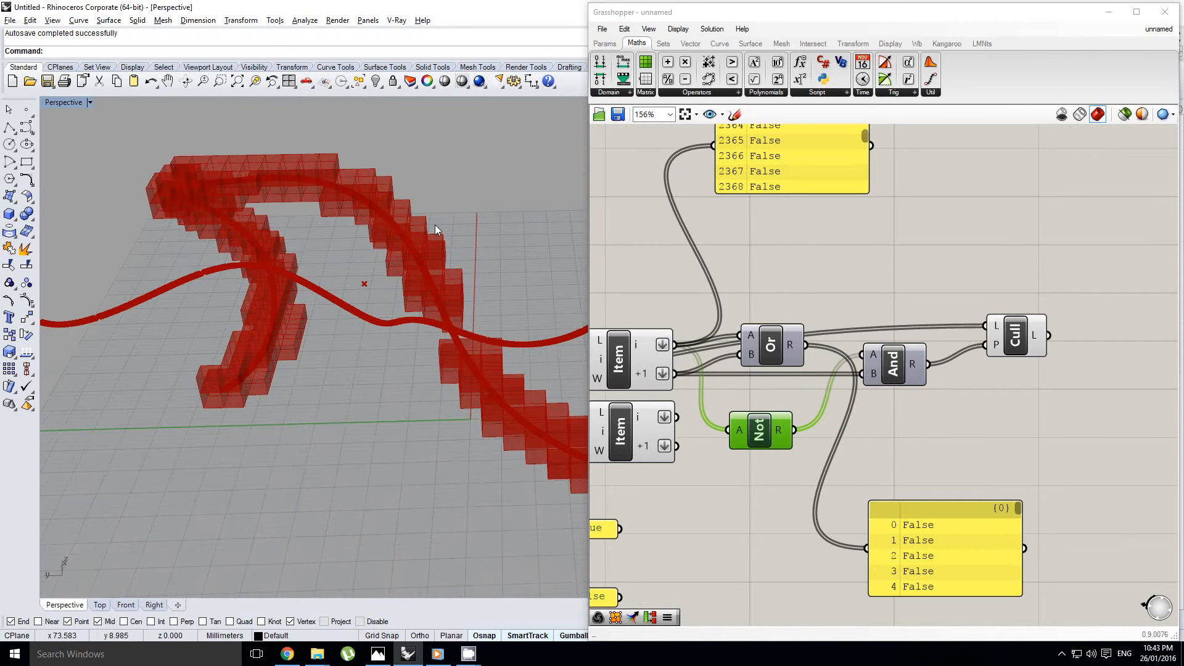
right_click_drag(435, 229, 243, 344)
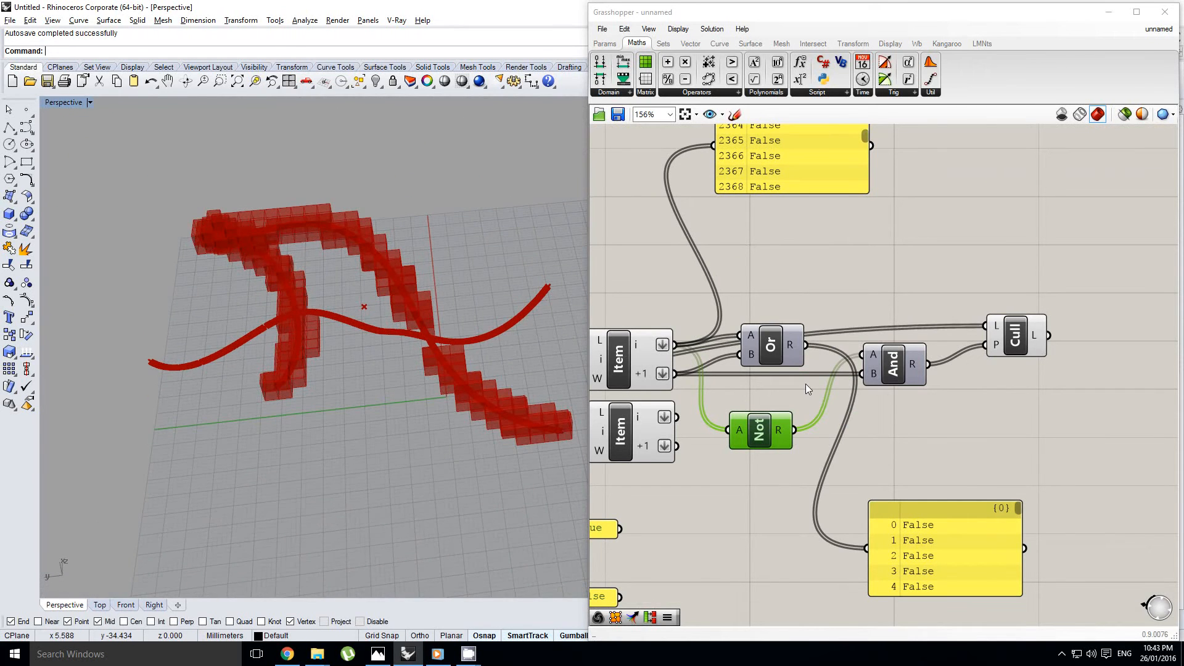
With the solver temporarily locked, wire the upper Item's i output to And's A and its +1 output through Not to And's B
right_click_drag(806, 384, 846, 396)
middle_click(795, 431)
left_click(779, 414)
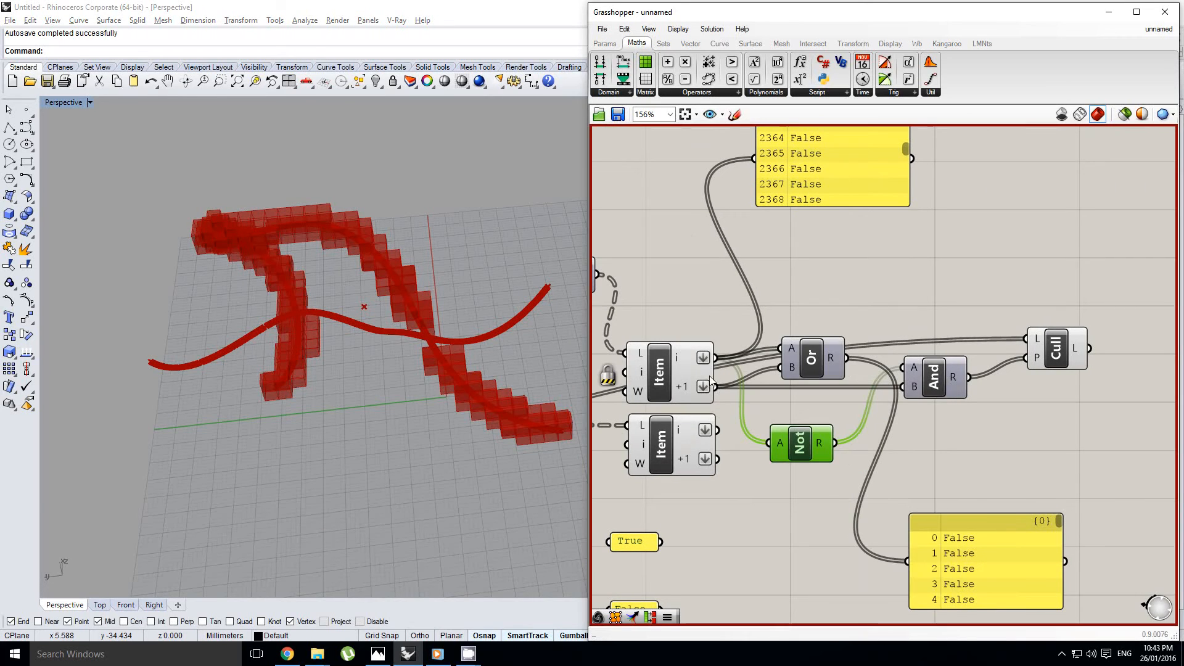
left_click(725, 388)
left_click_drag(715, 387, 768, 443)
left_click_drag(716, 357, 902, 373)
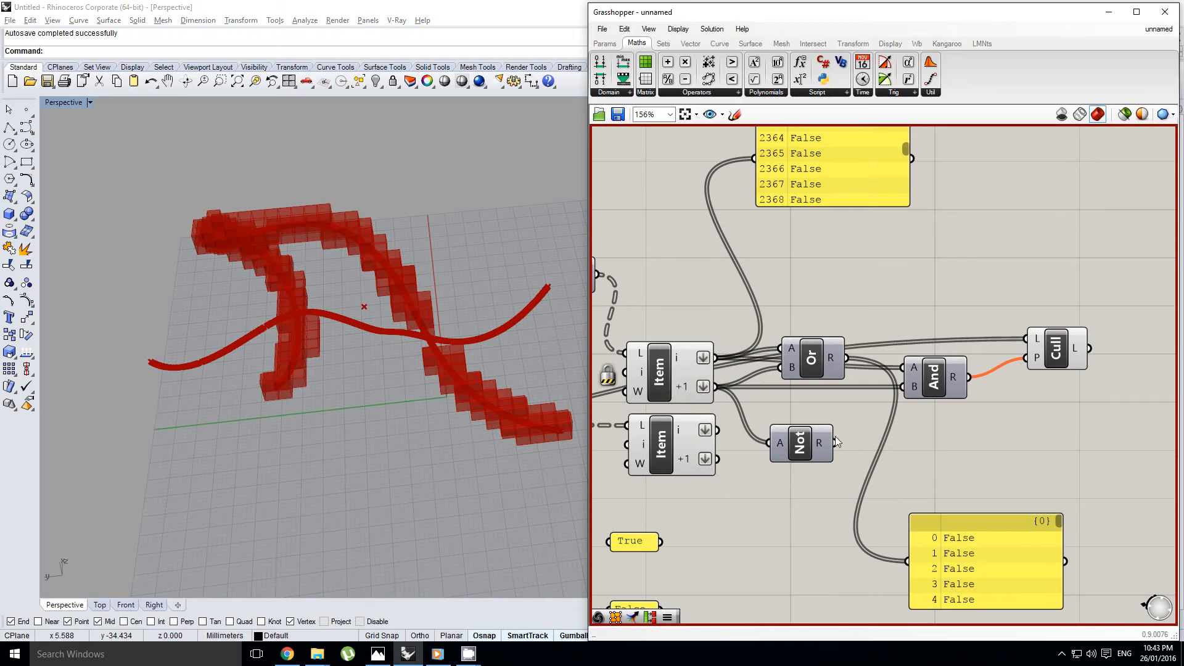
left_click_drag(836, 443, 901, 386)
middle_click(898, 435)
left_click(881, 419)
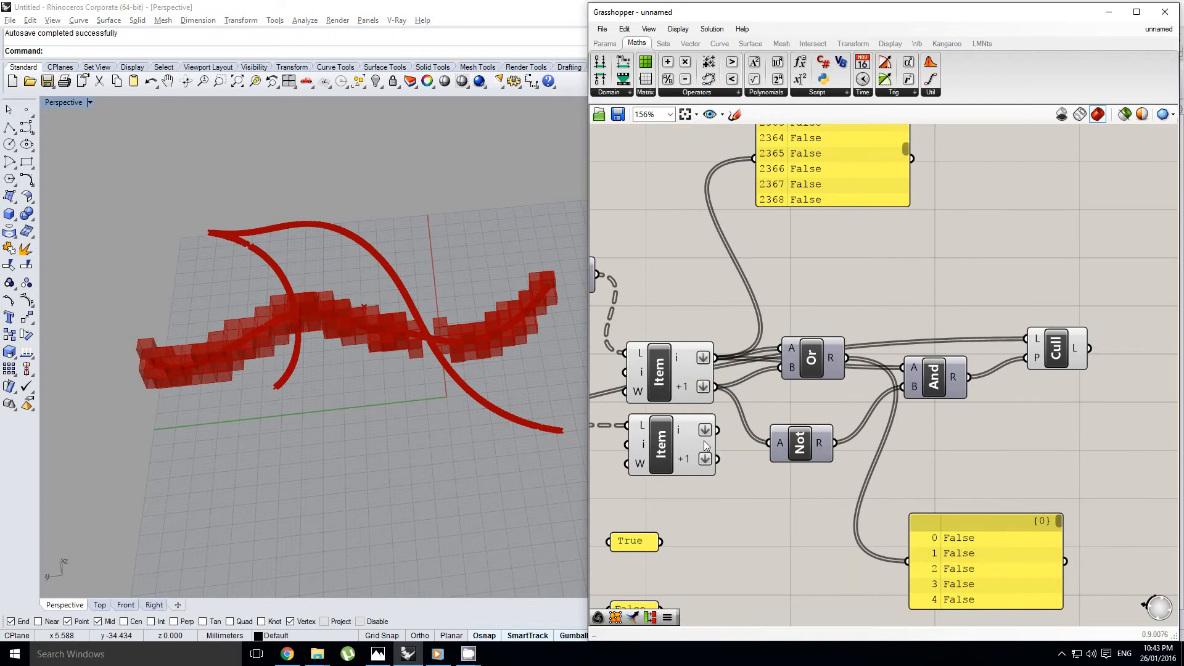
Examine the voxel mesh and both curves from several angles
right_click_drag(333, 309, 245, 222)
right_click_drag(344, 467, 311, 474)
scroll(310, 473, "down", 4)
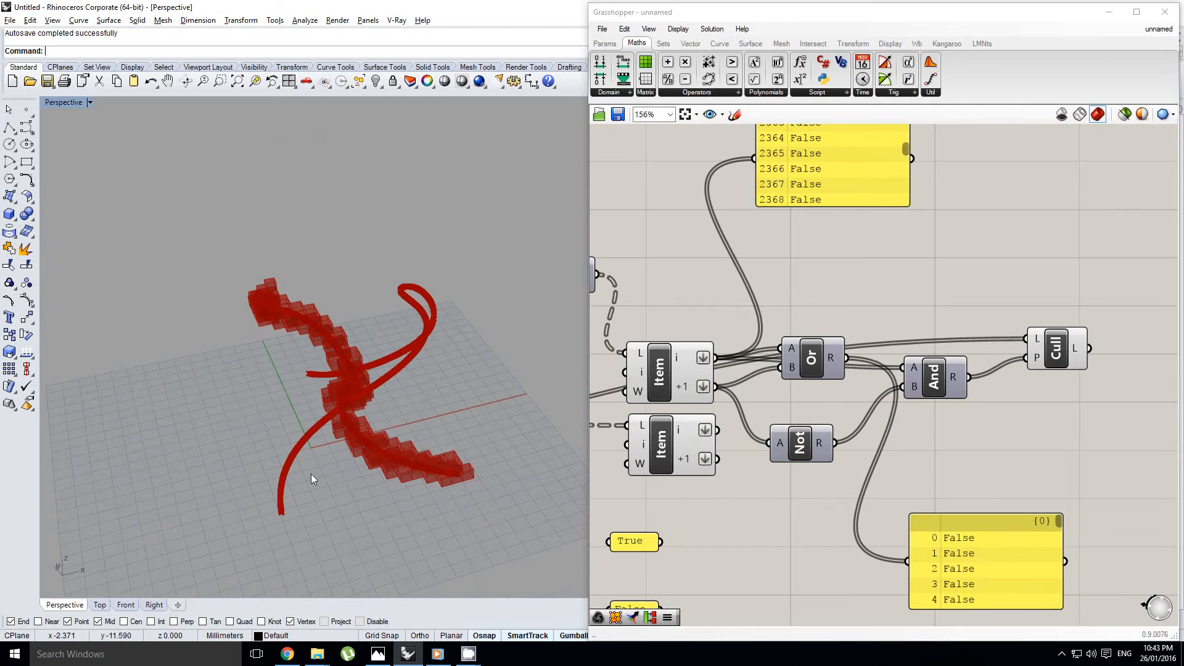
scroll(406, 348, "up", 3)
right_click_drag(405, 348, 308, 349)
right_click_drag(823, 371, 904, 346)
scroll(904, 346, "down", 4)
right_click(904, 346)
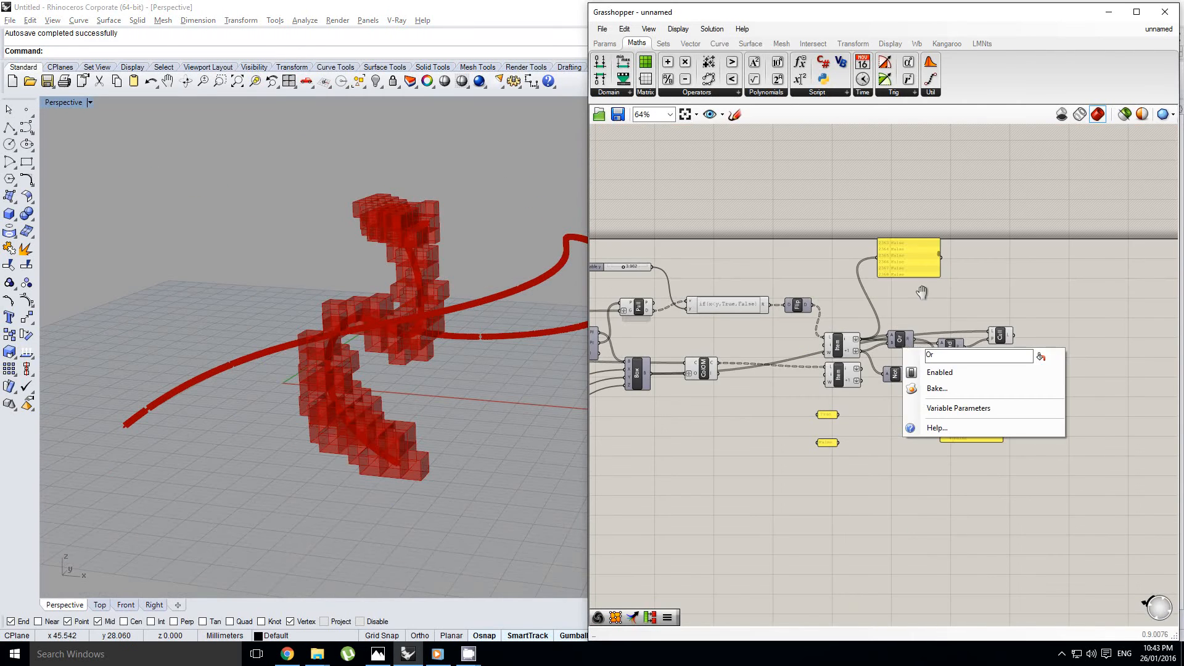
Move the Crv parameter farther away from the BBox component at the start of the definition
right_click_drag(923, 291, 1076, 316)
scroll(1076, 316, "down", 2)
right_click_drag(605, 337, 899, 362)
scroll(849, 354, "up", 4)
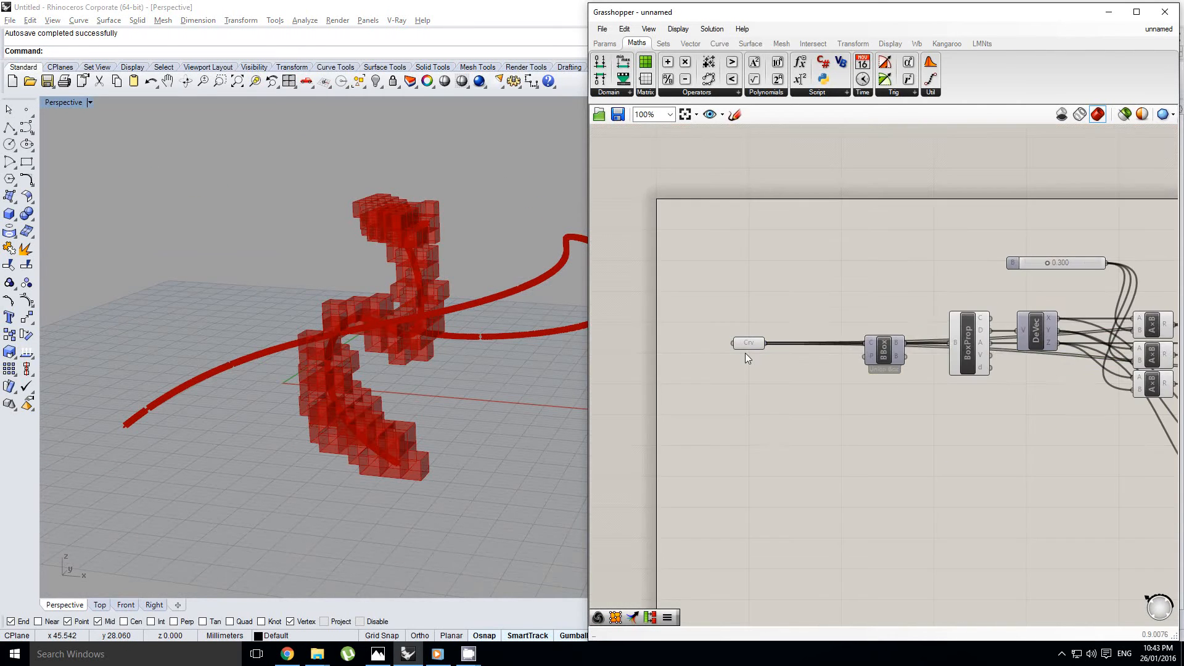
left_click(746, 347)
right_click_drag(745, 344, 897, 336)
scroll(897, 337, "up", 1)
middle_click(897, 336)
scroll(897, 336, "down", 1)
left_click(896, 337)
left_click_drag(897, 336, 800, 336)
double_click(853, 379)
type("list ite")
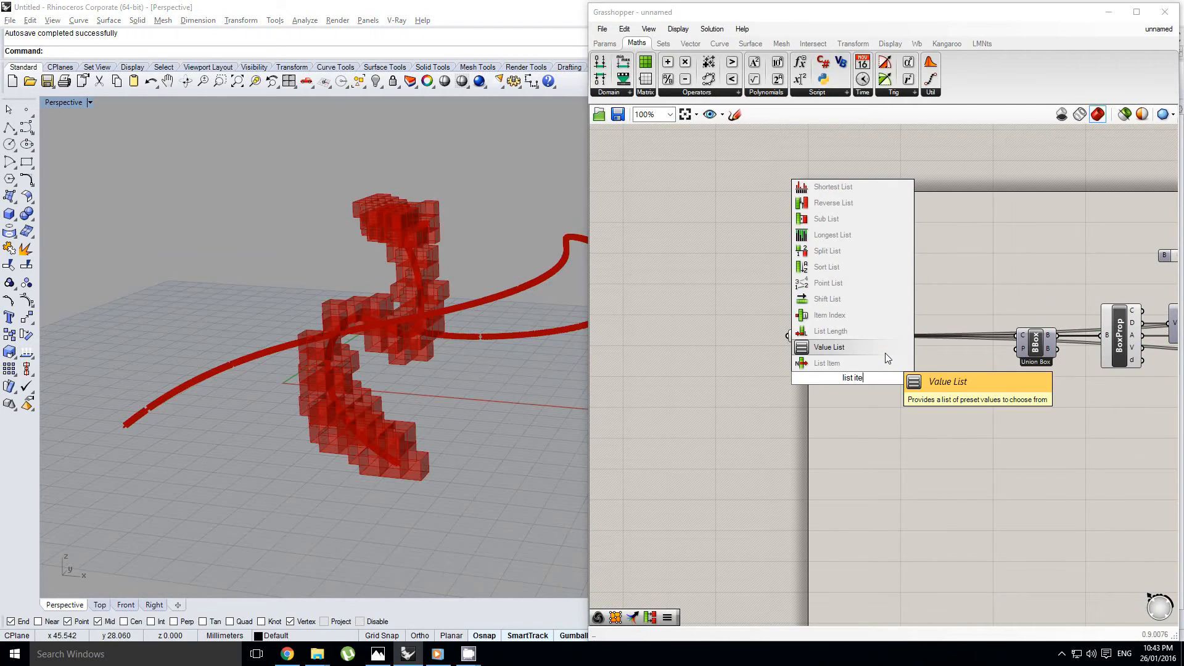
left_click(886, 355)
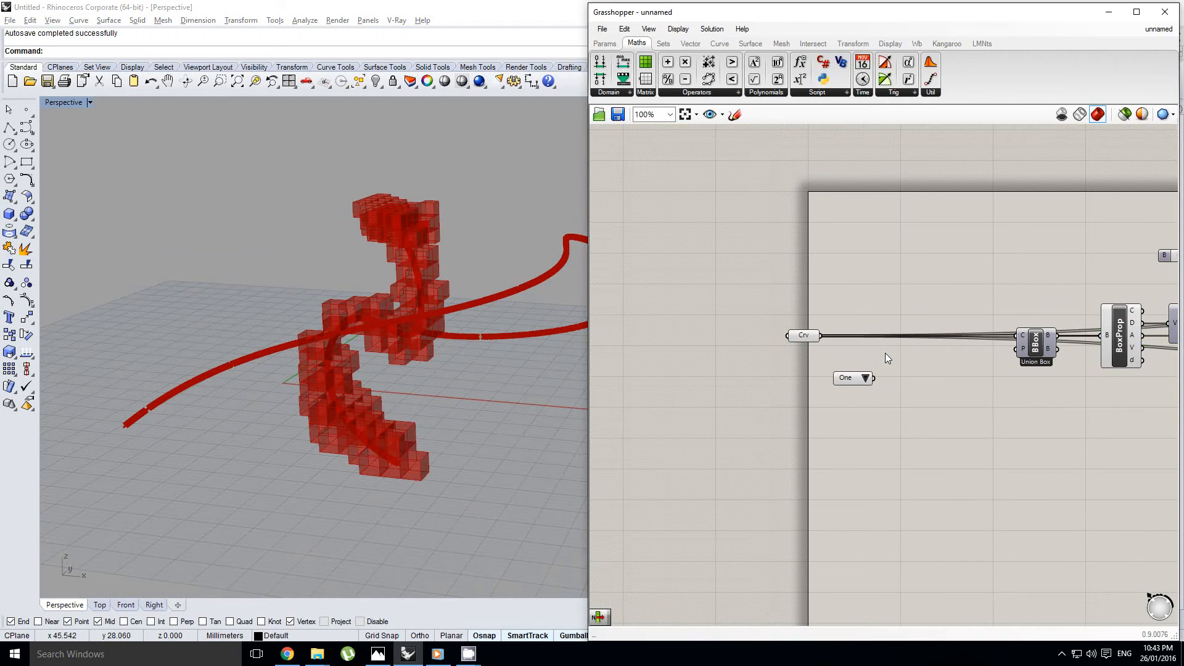
left_click(845, 378)
key("Delete")
Add a List Item component below the Crv parameter and wire Crv into its L input
left_click(663, 44)
left_click(599, 62)
left_click(871, 357)
scroll(868, 356, "up", 6)
left_click_drag(860, 355, 845, 396)
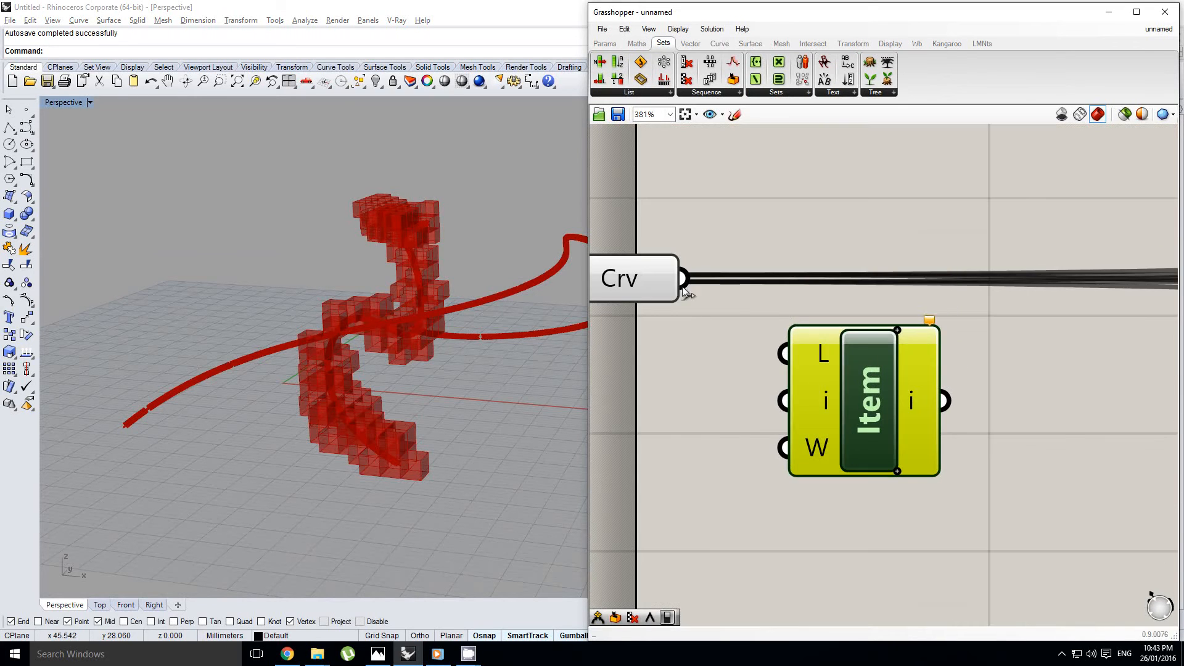
left_click_drag(684, 280, 784, 353)
scroll(871, 348, "down", 6)
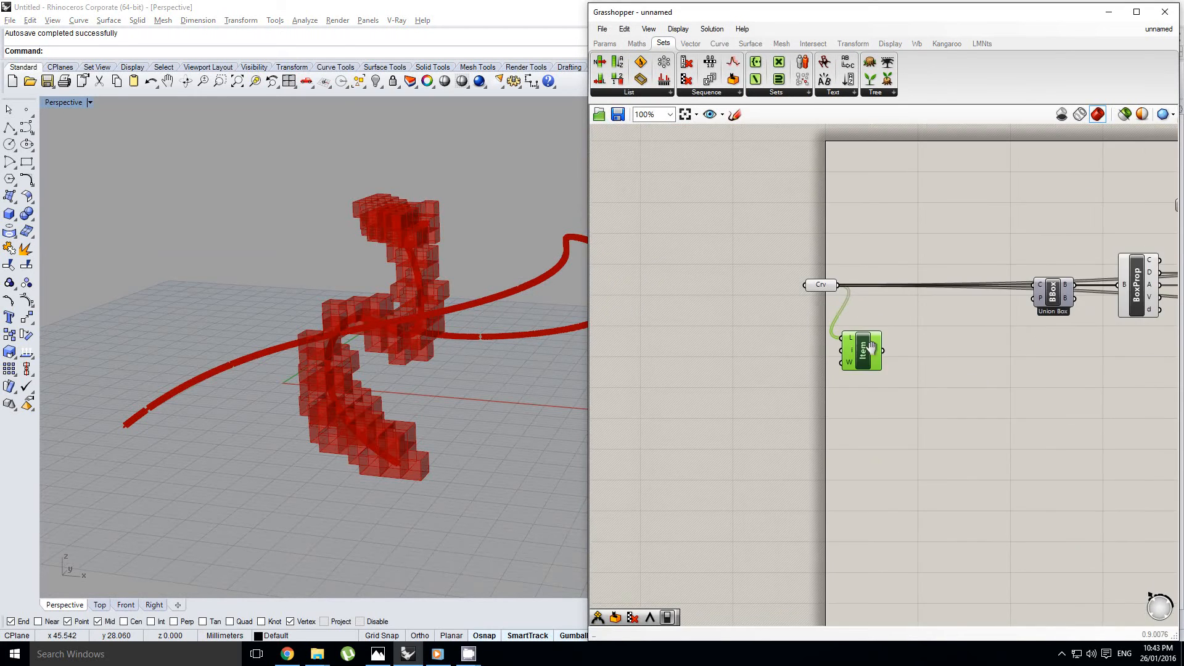
Turn off the preview of the Pull component that feeds the if(x<y,True,False) expression
right_click_drag(871, 349, 809, 351)
right_click_drag(438, 352, 425, 268)
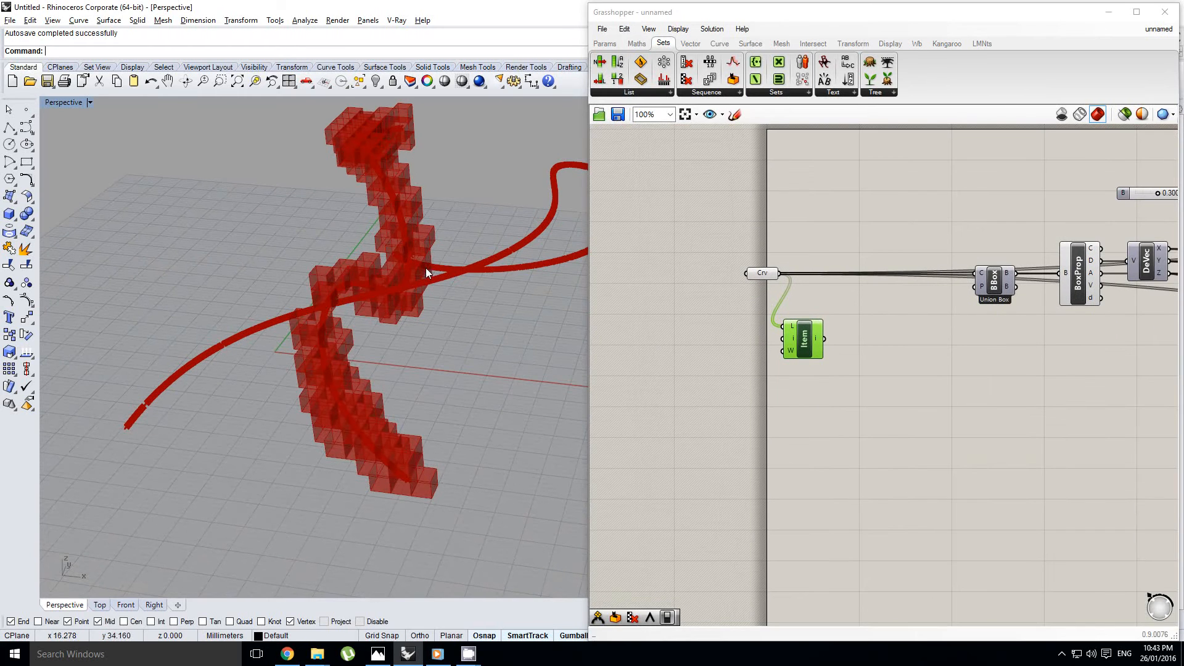
scroll(946, 312, "down", 3)
right_click(813, 331)
right_click_drag(991, 323, 722, 344)
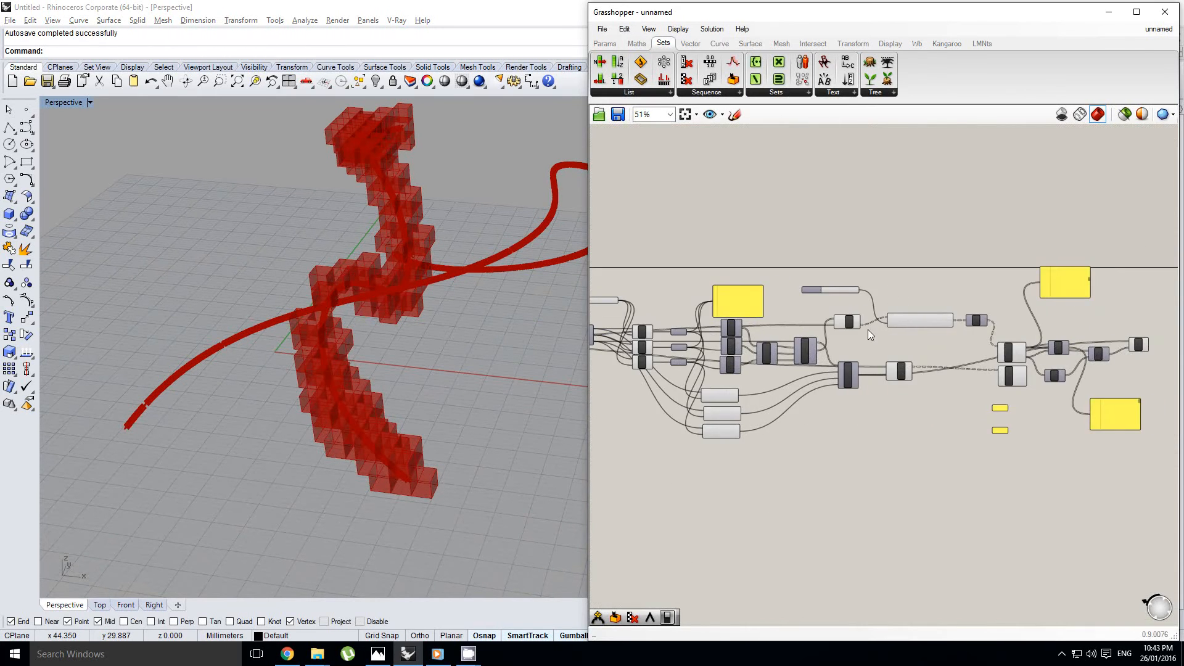
scroll(865, 331, "up", 3)
left_click(829, 316)
middle_click(830, 316)
left_click(869, 278)
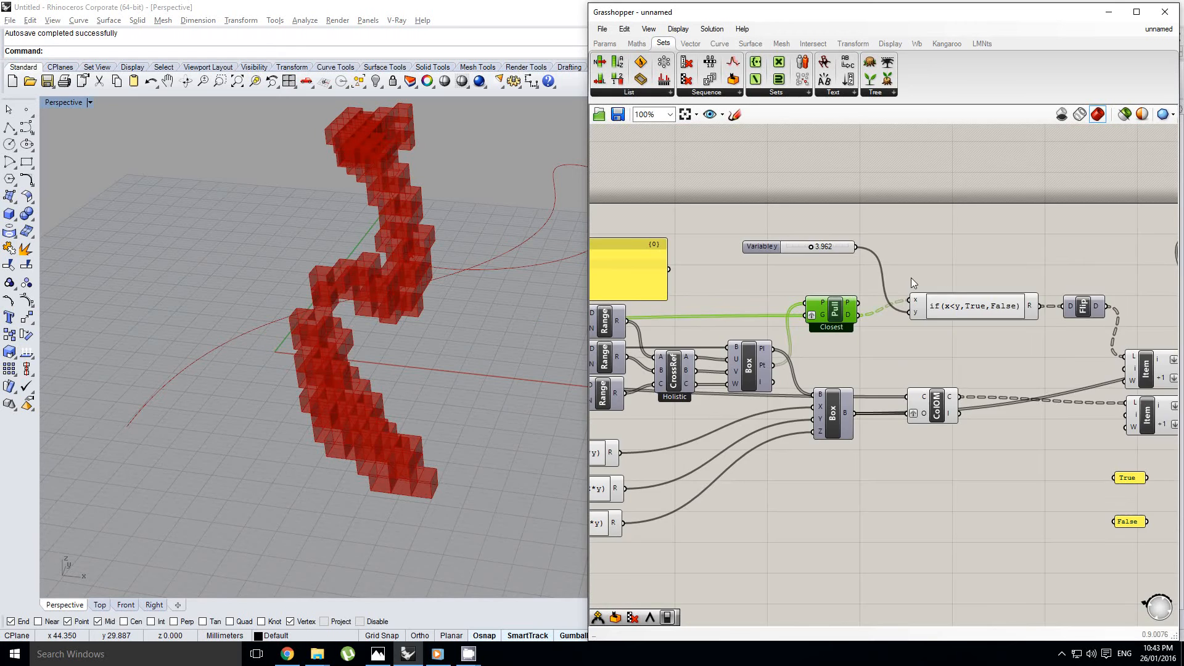
Turn off the preview of the Crv parameter at the start of the definition
scroll(931, 279, "down", 3)
right_click_drag(802, 333, 1048, 304)
right_click_drag(759, 344, 859, 343)
scroll(785, 326, "up", 3)
left_click(792, 316)
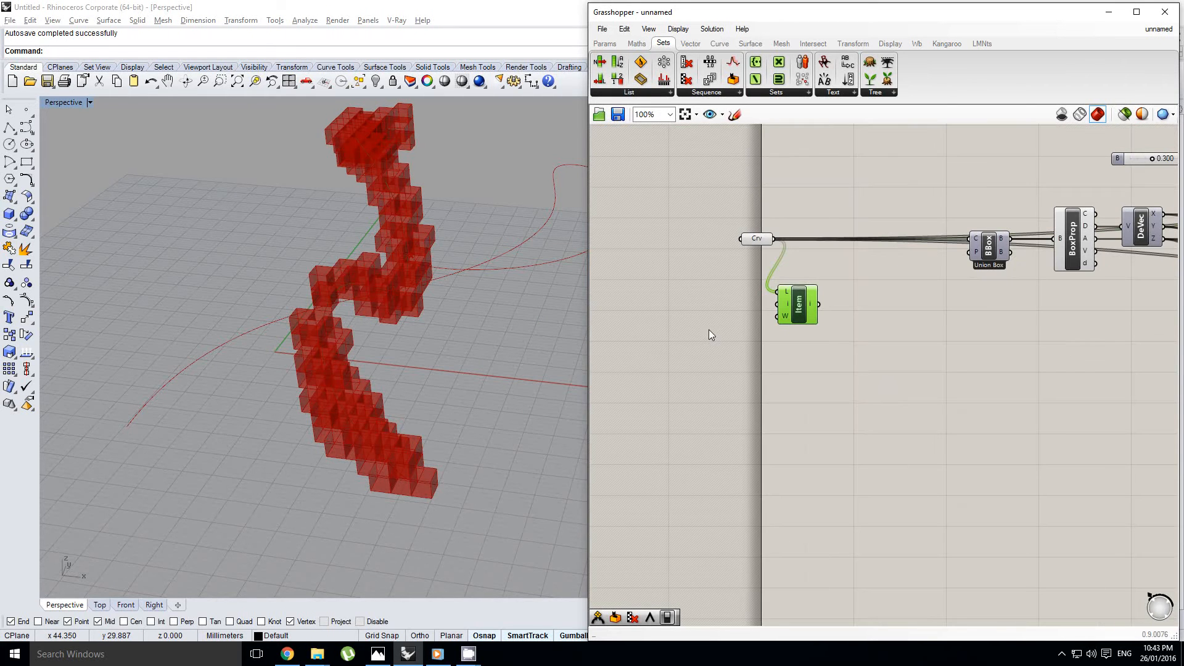
right_click_drag(394, 308, 524, 277)
left_click(765, 238)
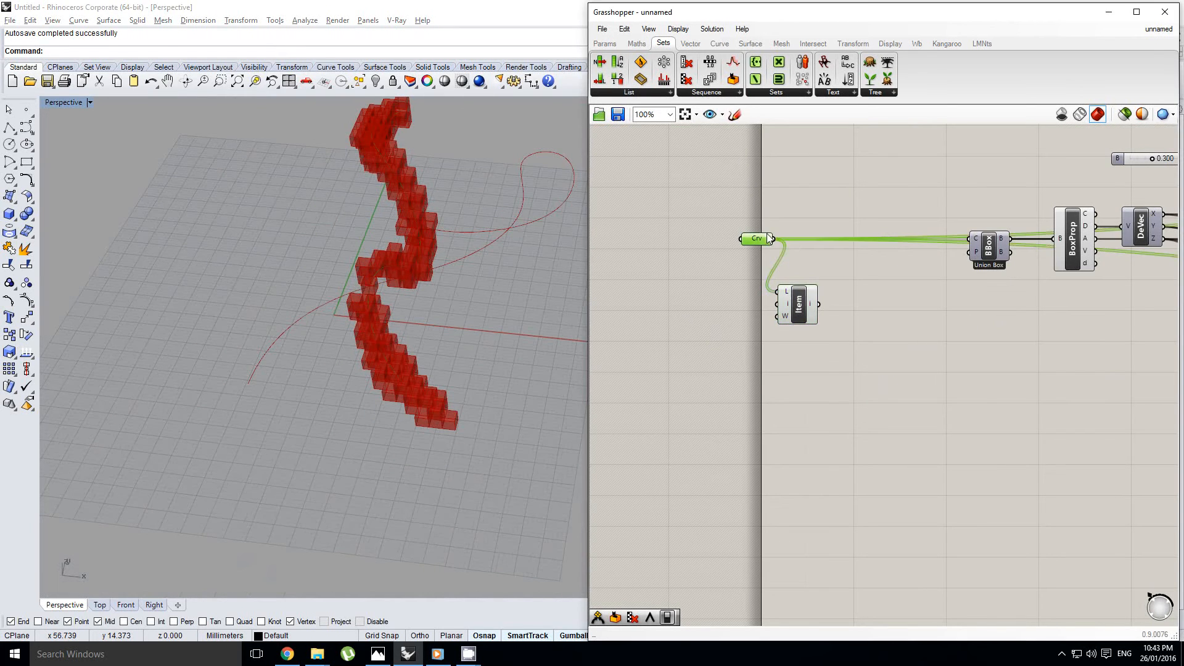
middle_click(768, 238)
left_click(805, 303)
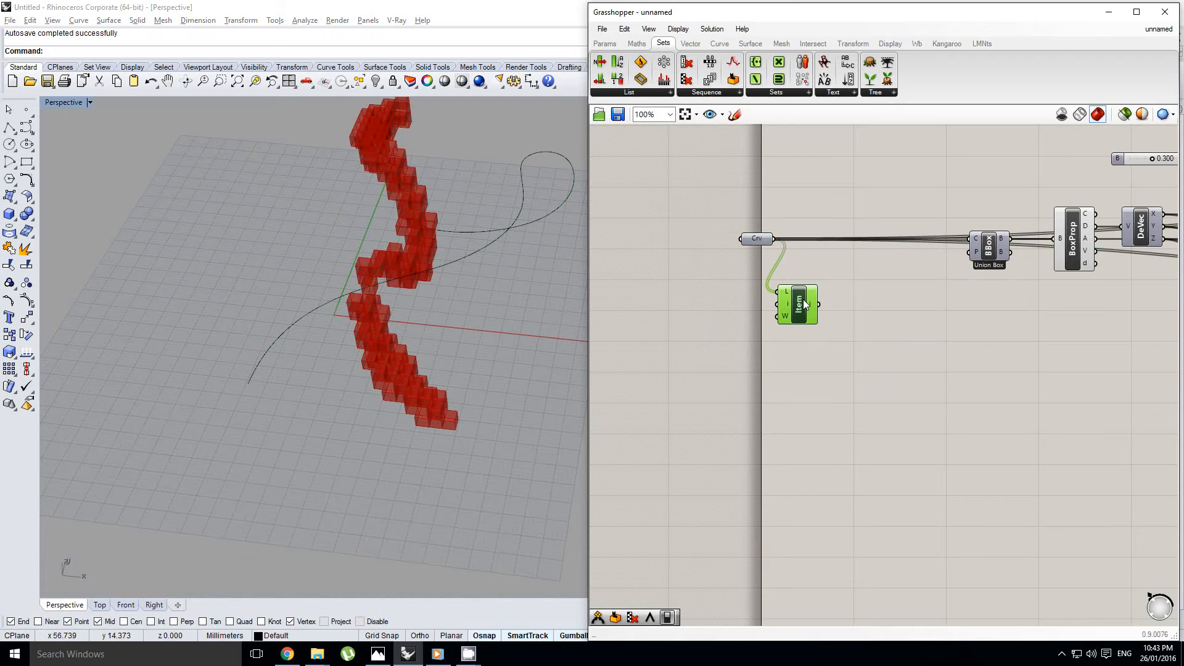
Examine how the looping Rhino curve passes by the voxel mesh, selecting and deselecting that curve
scroll(796, 304, "up", 2)
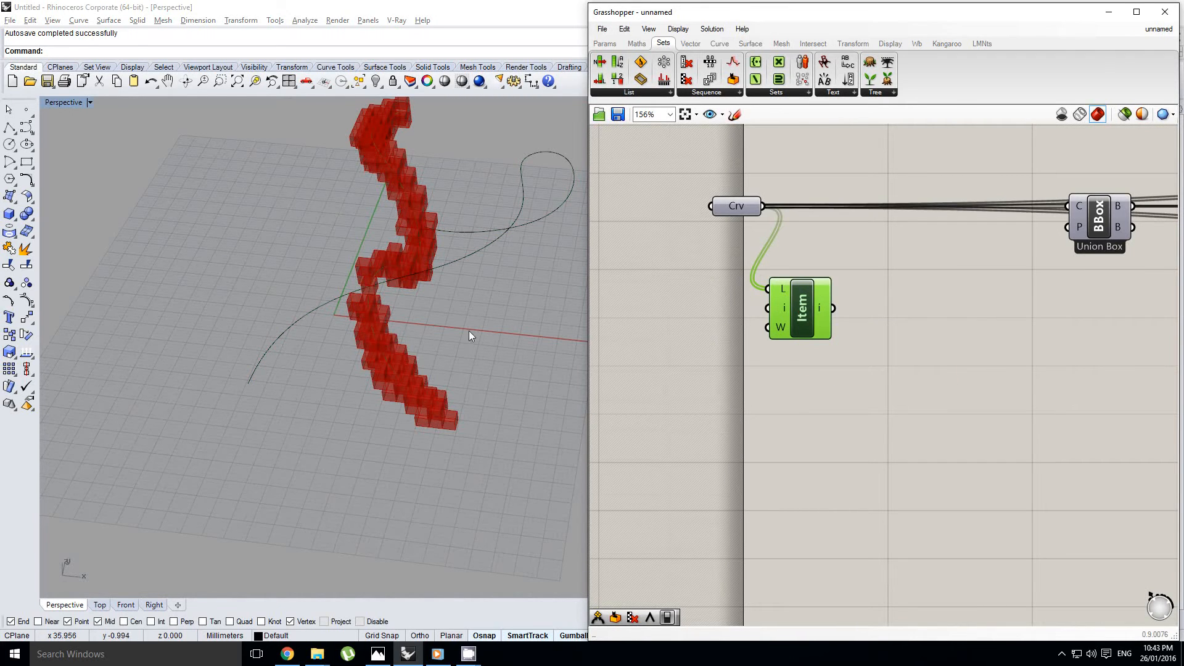
right_click_drag(469, 330, 478, 247)
scroll(479, 243, "up", 3)
left_click(484, 266)
scroll(475, 342, "down", 3)
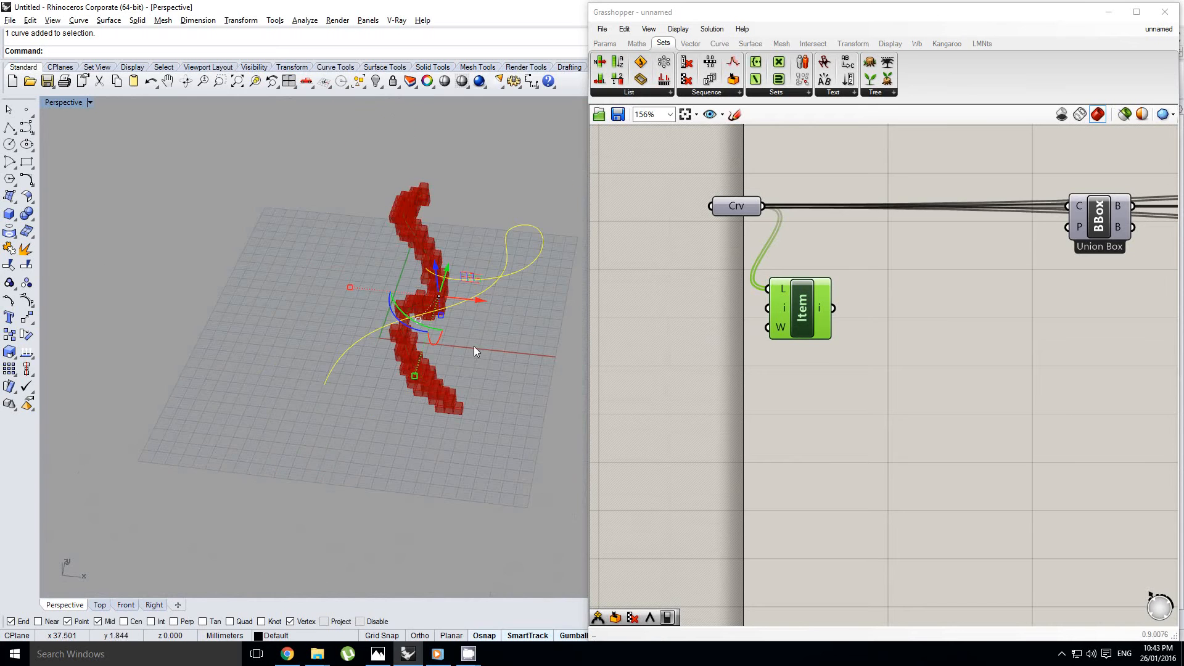
left_click(473, 346)
right_click_drag(475, 344, 398, 338)
scroll(397, 351, "up", 3)
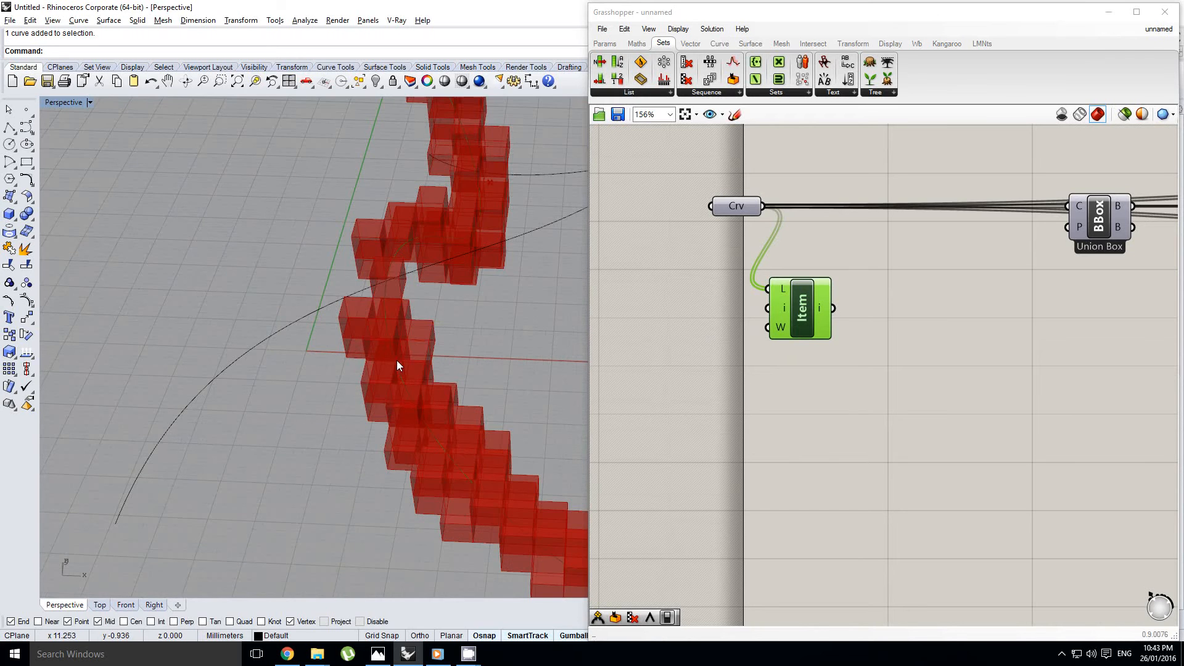
left_click(397, 359)
left_click(452, 384)
right_click_drag(453, 384, 424, 413)
scroll(431, 409, "down", 2)
Move the List Item component further down below the Crv parameter
right_click_drag(874, 350, 834, 366)
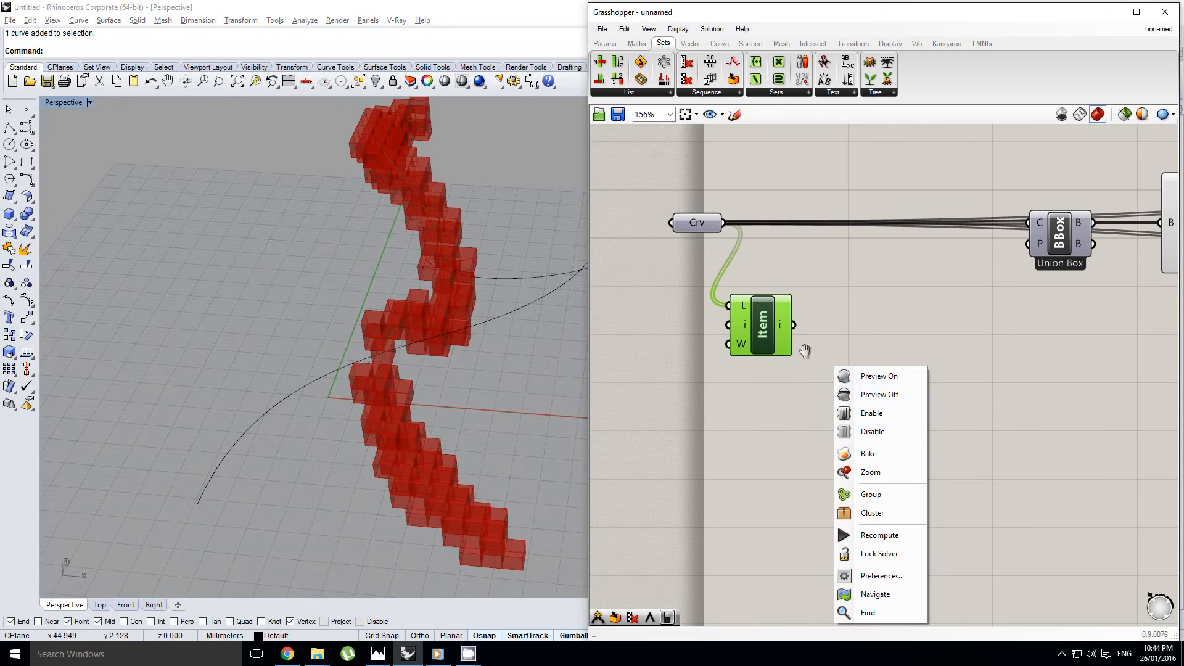
left_click(827, 310)
scroll(762, 333, "down", 3)
left_click_drag(763, 330, 764, 392)
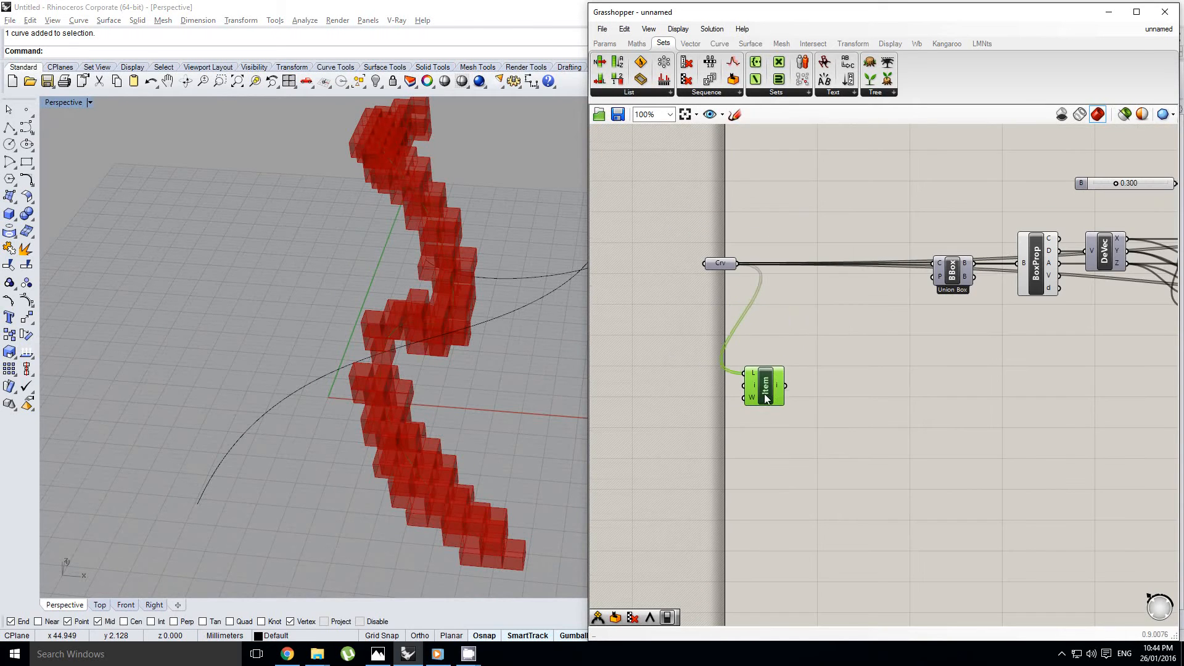
Add a Perp Frames component beside List Item and wire the item output into its C input
double_click(893, 401)
type("perp")
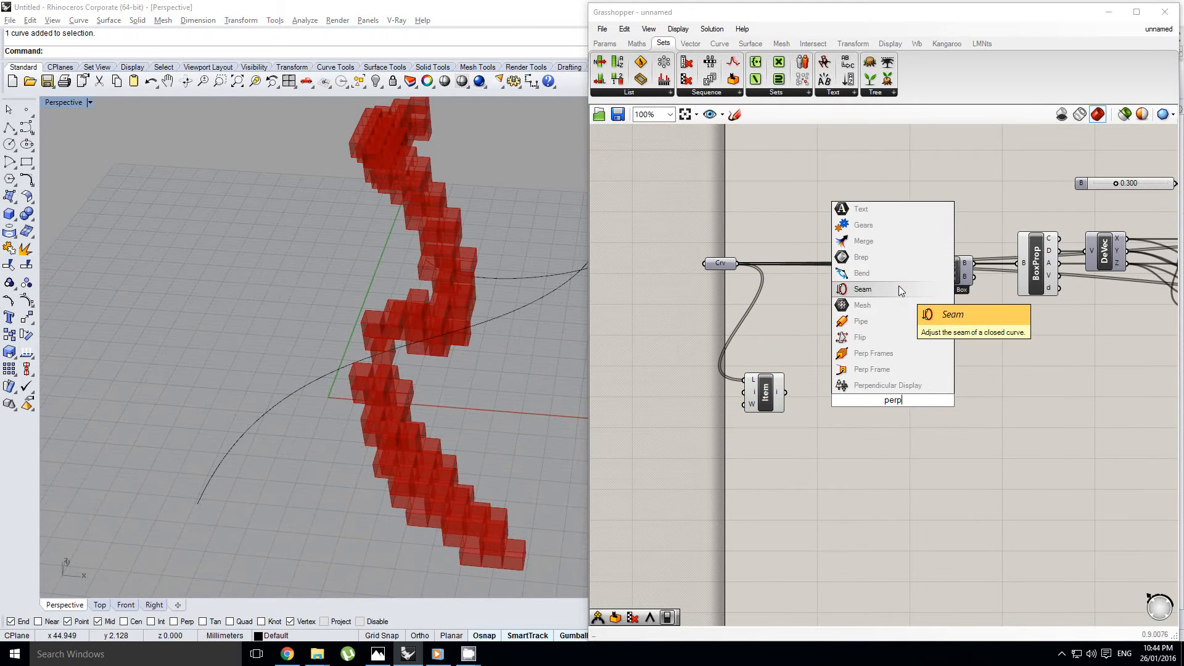
left_click(888, 354)
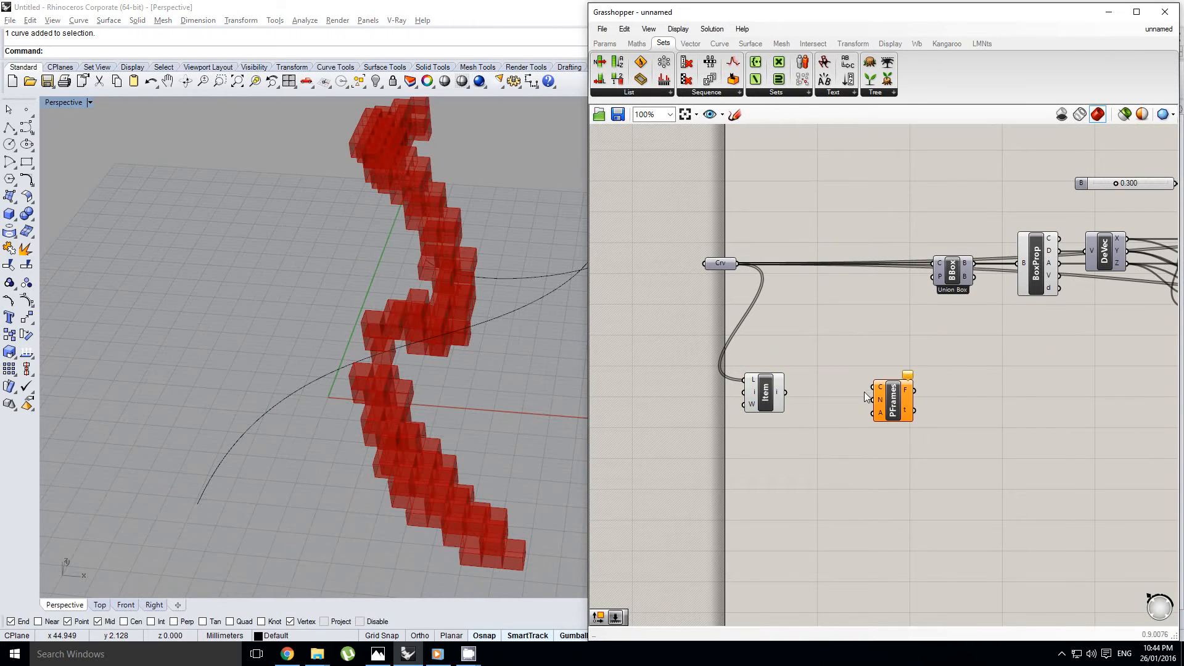
left_click_drag(786, 393, 879, 389)
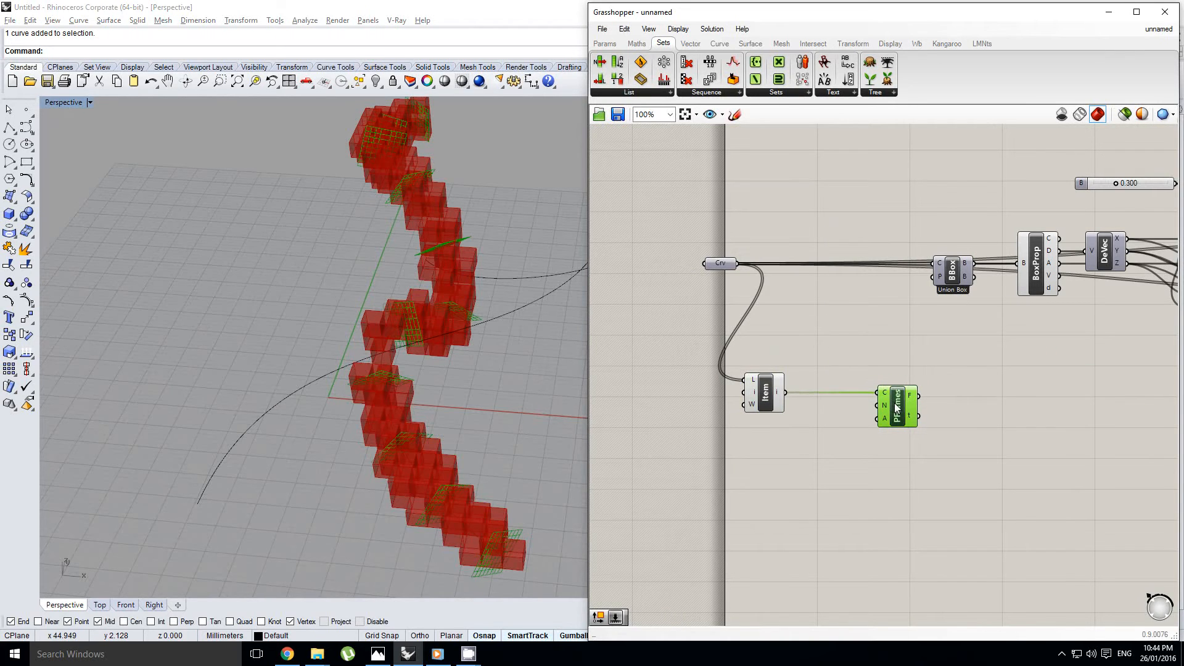
Add a number slider below List Item and configure it for integers with a maximum of 60
left_click(604, 44)
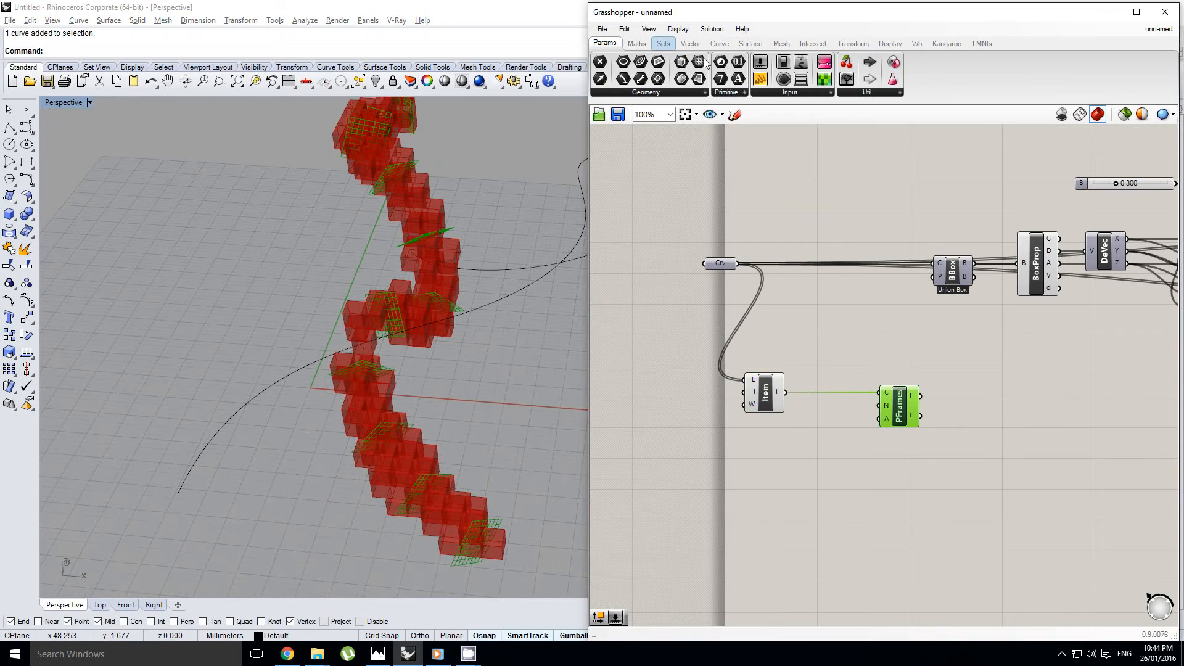
left_click_drag(758, 497, 708, 438)
double_click(708, 438)
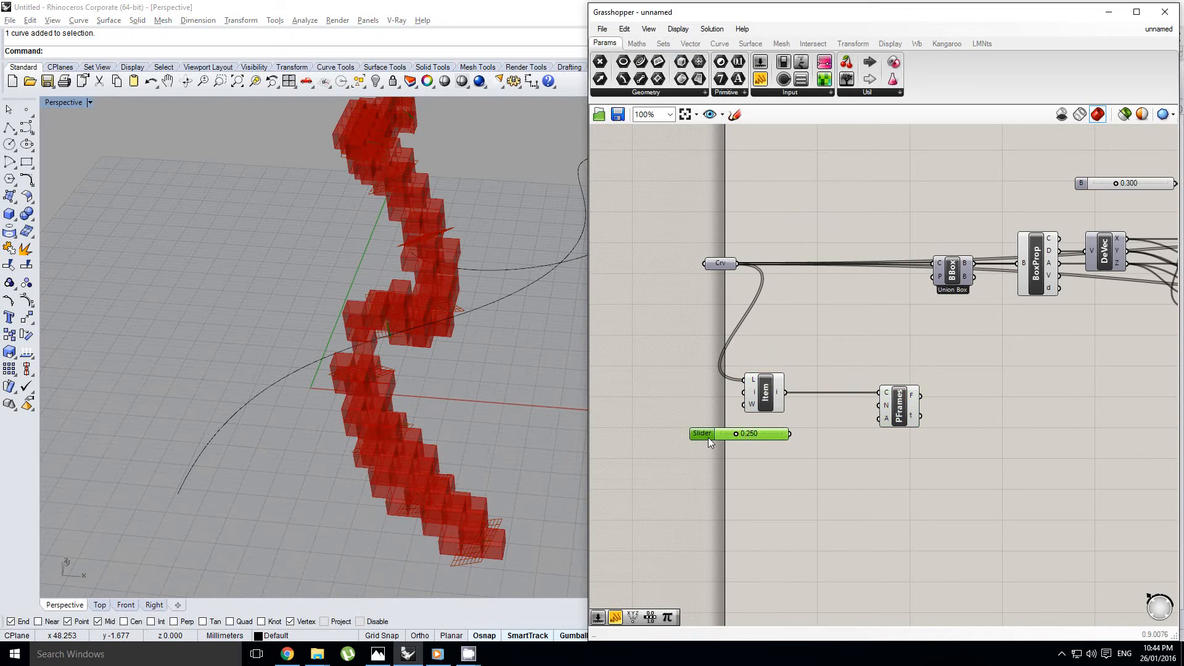
double_click(720, 472)
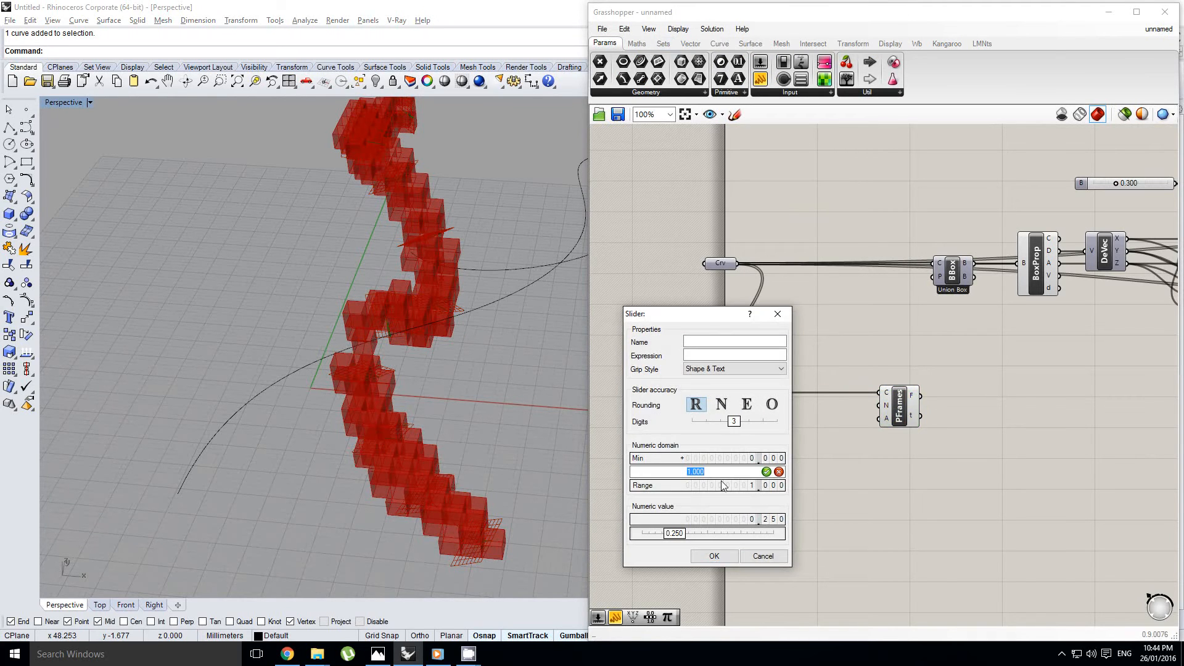
type("10")
left_click(722, 405)
left_click(727, 556)
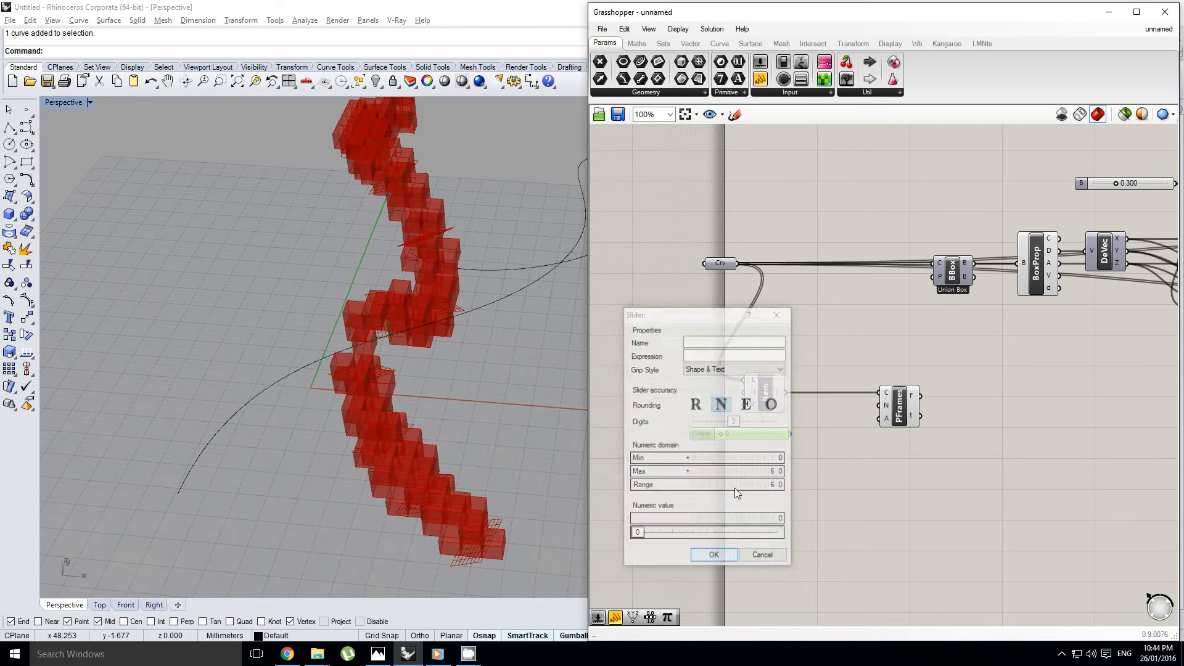
Wire the slider into the N input of Perp Frames and set it to 31
left_click_drag(790, 433, 879, 406)
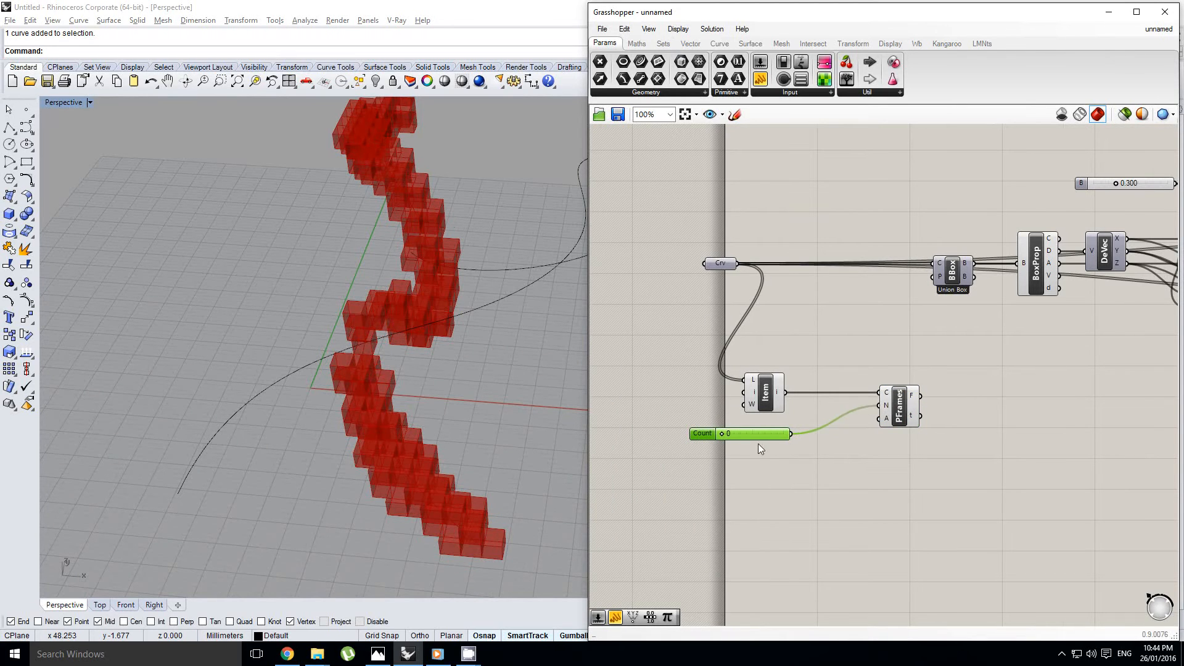
scroll(757, 443, "up", 2)
left_click_drag(704, 430, 753, 434)
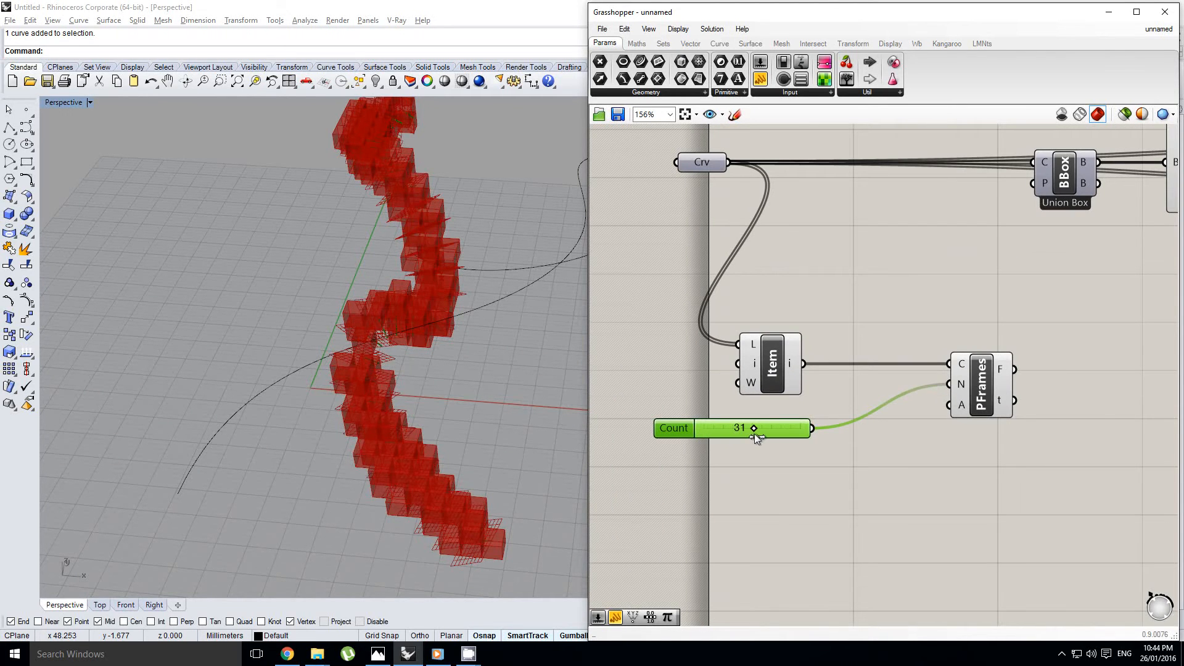
Turn off the preview of the Cull component at the end of the definition
scroll(453, 380, "down", 2)
right_click_drag(848, 408, 805, 401)
scroll(792, 347, "down", 2)
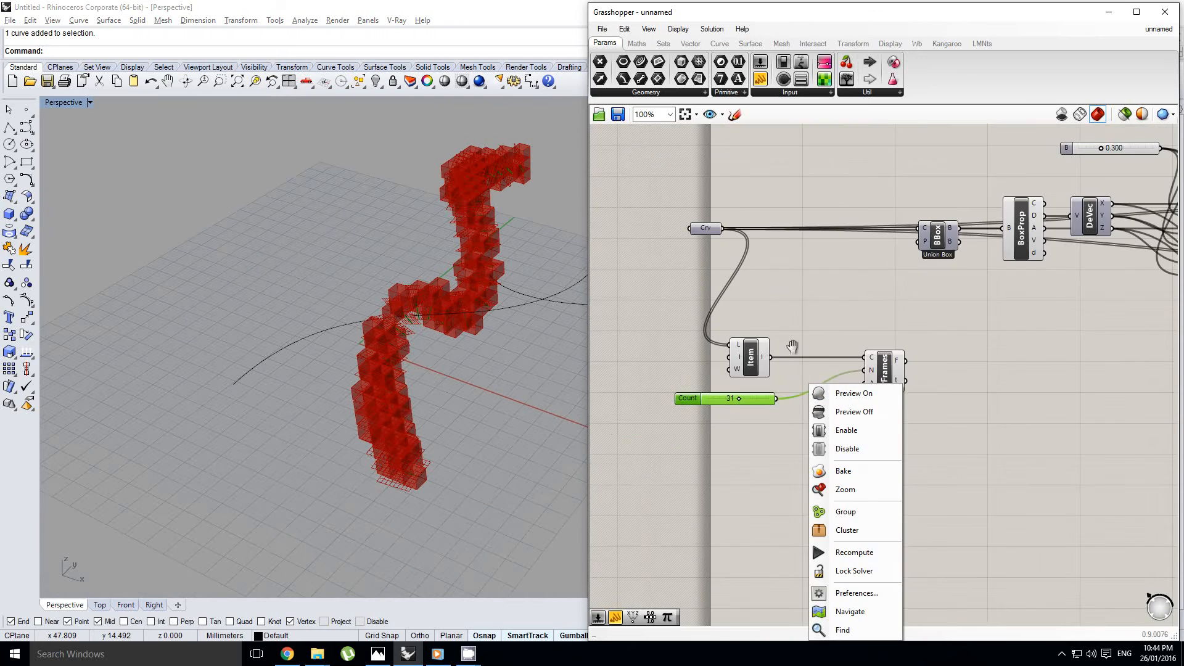
left_click(790, 347)
scroll(739, 354, "down", 10)
scroll(828, 338, "up", 15)
left_click(846, 408)
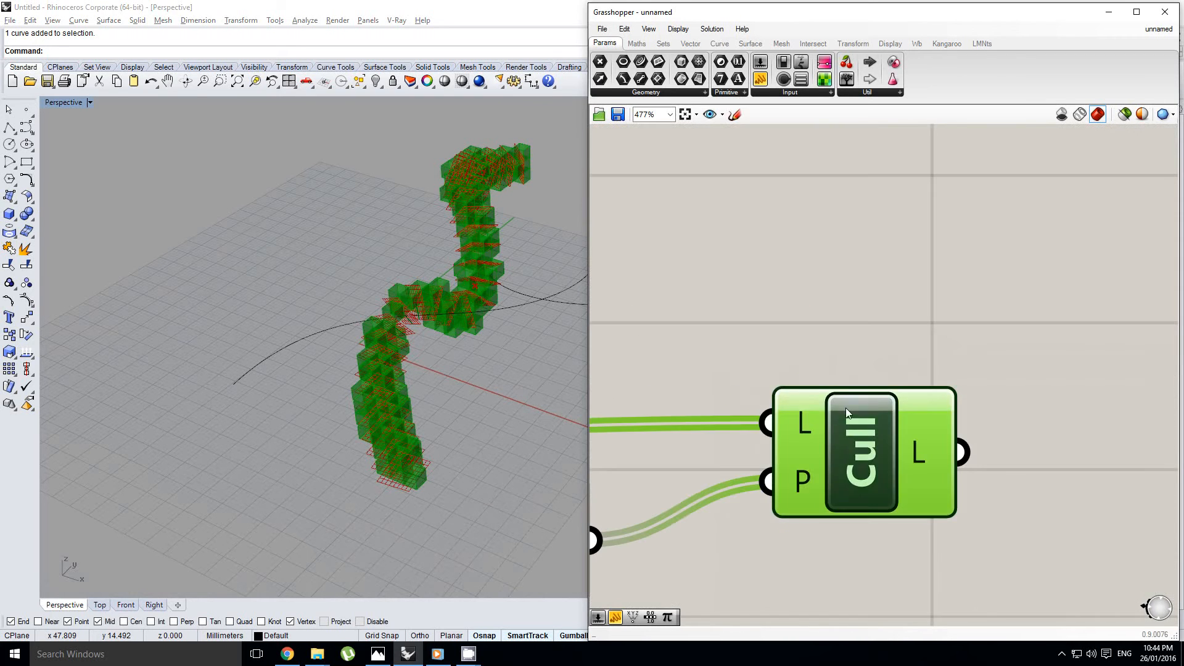
middle_click(871, 395)
left_click(914, 352)
scroll(1009, 339, "down", 10)
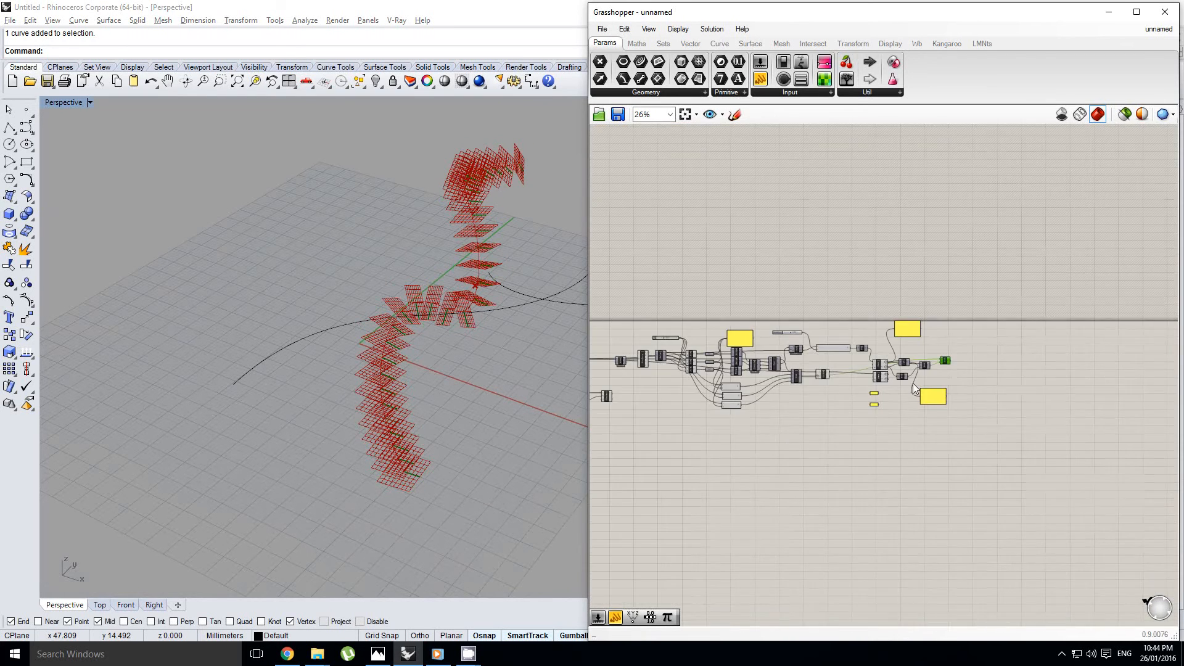
Move List Item, the Count slider and Perp Frames together further down, away from the voxel definition
scroll(800, 375, "up", 6)
left_click(868, 364)
right_click_drag(765, 366, 801, 365)
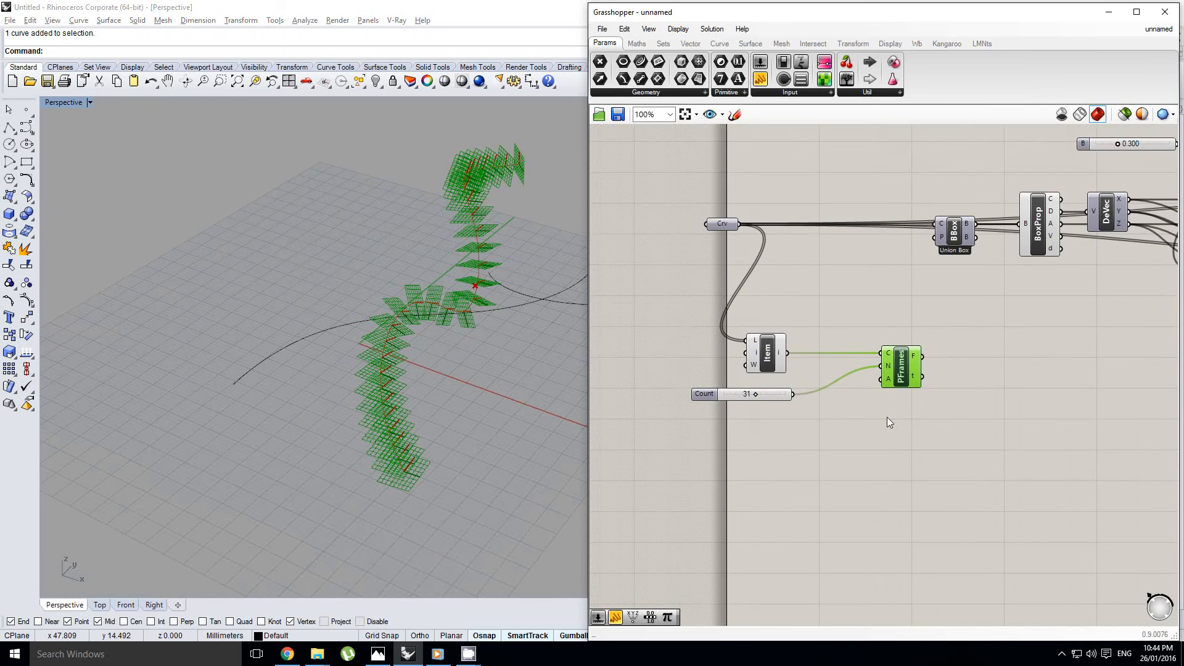
scroll(895, 421, "down", 2)
left_click_drag(945, 437, 762, 360)
right_click_drag(764, 362, 806, 360)
left_click_drag(850, 383, 826, 448)
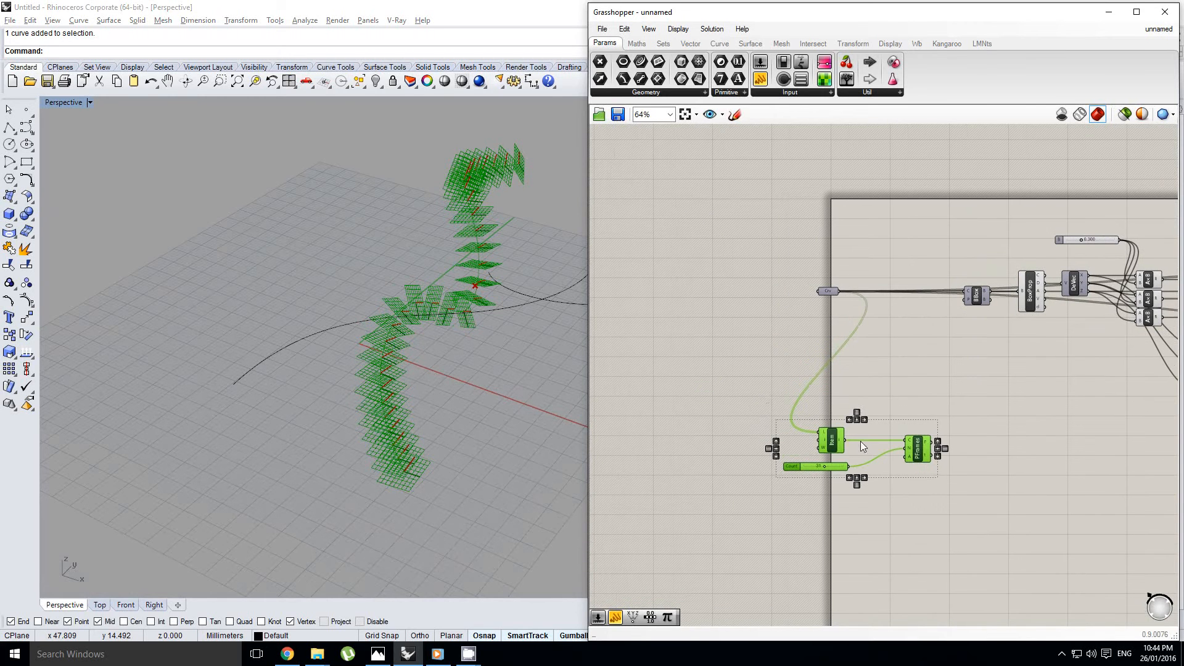
right_click_drag(861, 441, 858, 420)
right_click_drag(417, 277, 386, 365)
right_click_drag(901, 403, 870, 404)
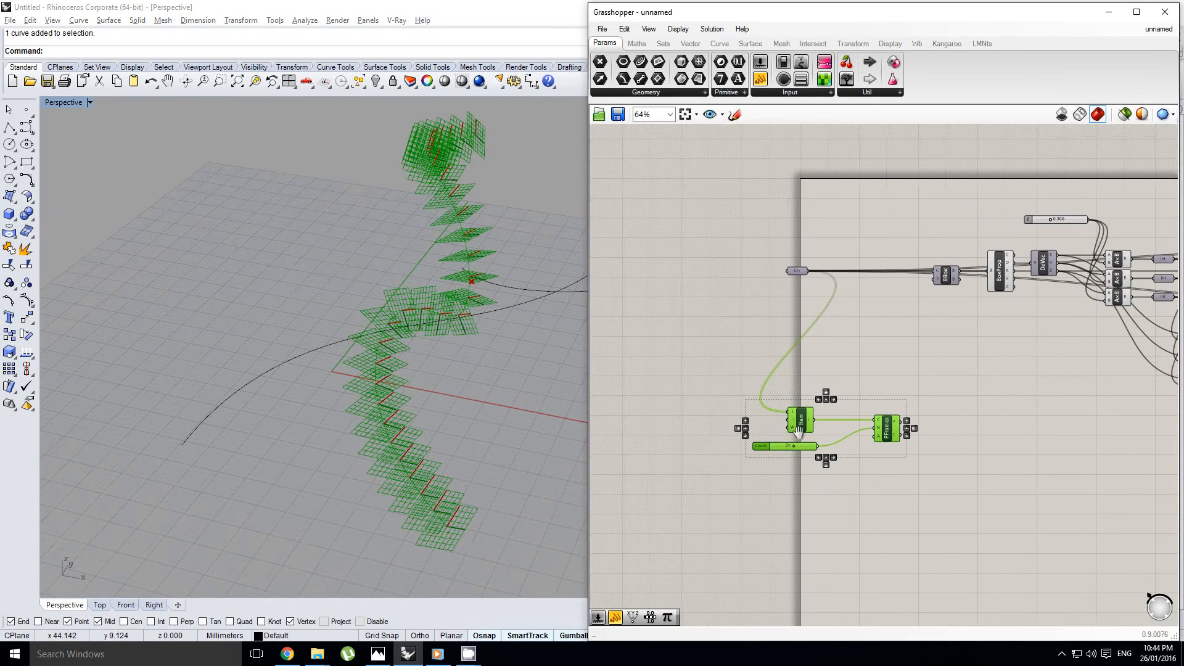
left_click(785, 461)
scroll(785, 462, "up", 3)
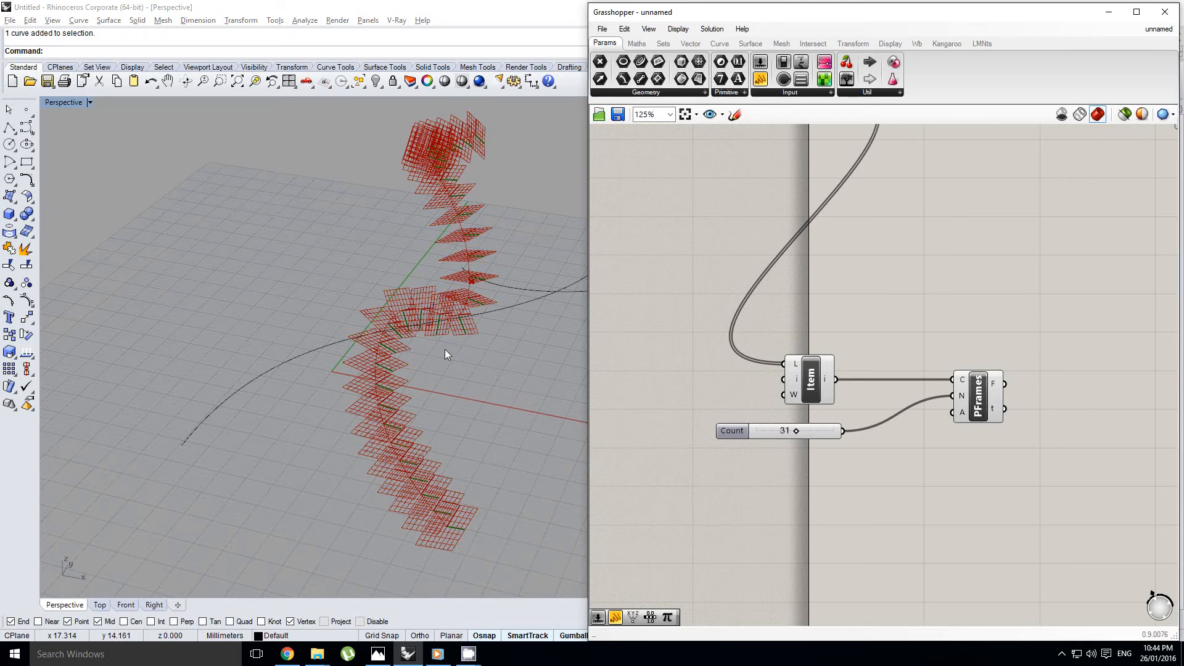
Examine the orientation of the perpendicular frames along the curve in the perspective view
right_click_drag(445, 354, 374, 427)
right_click_drag(393, 357, 377, 381)
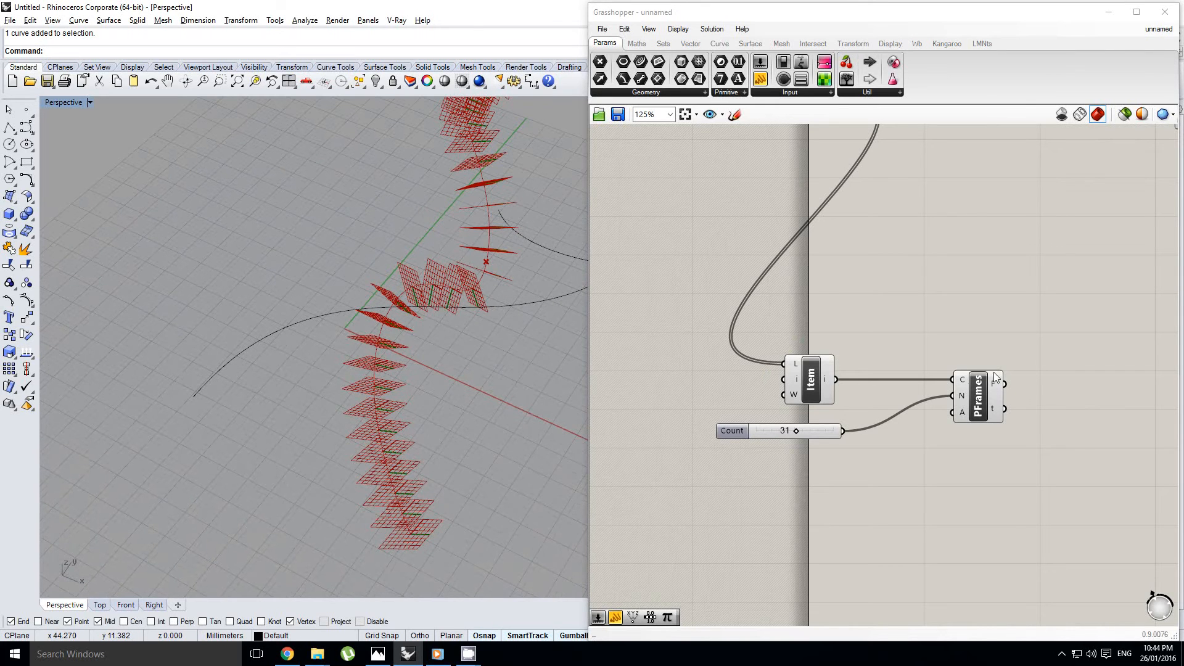
right_click_drag(1023, 377, 790, 425)
right_click(802, 424)
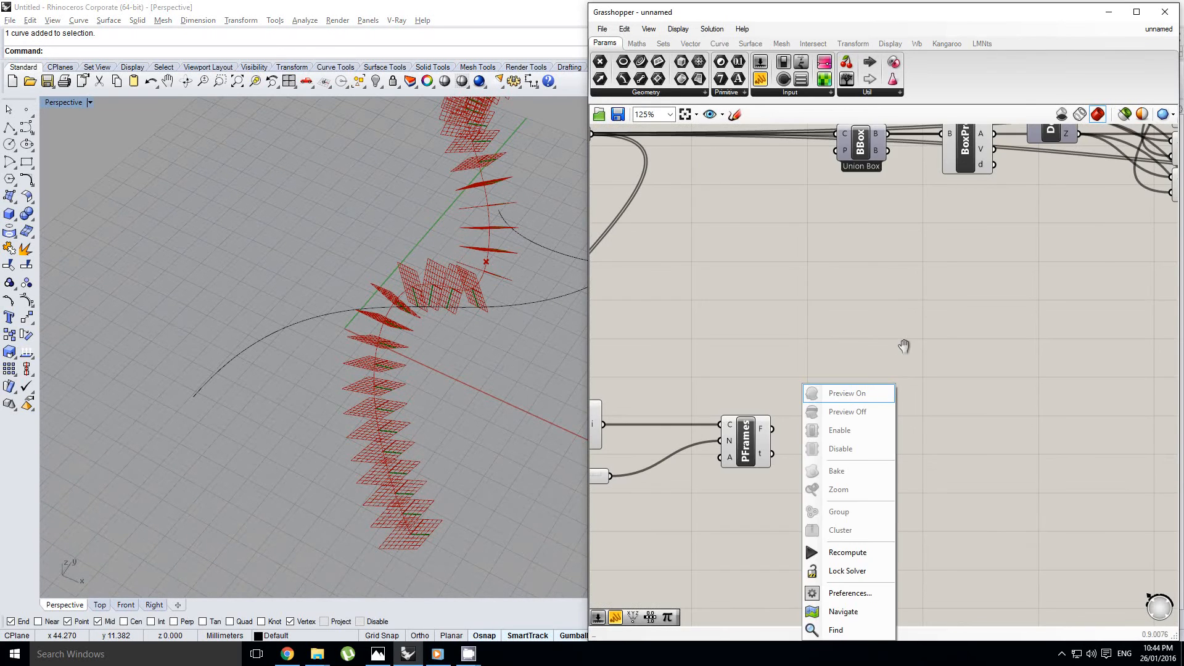
left_click(903, 344)
scroll(878, 386, "down", 1)
right_click_drag(878, 386, 938, 405)
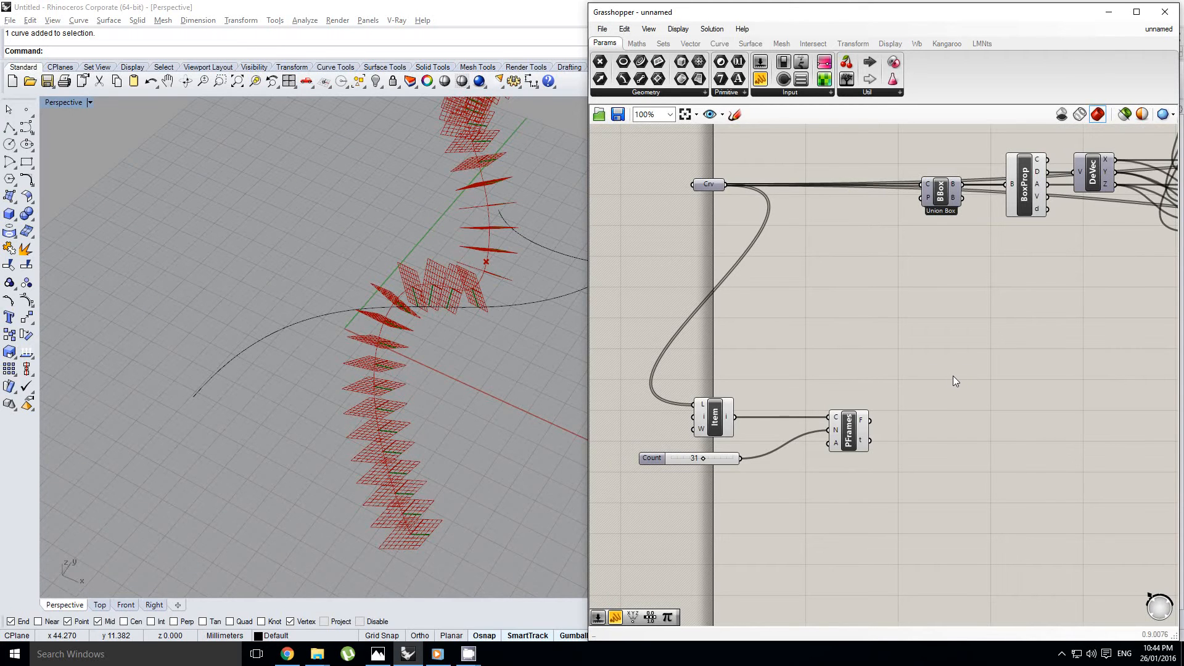
right_click_drag(953, 377, 890, 387)
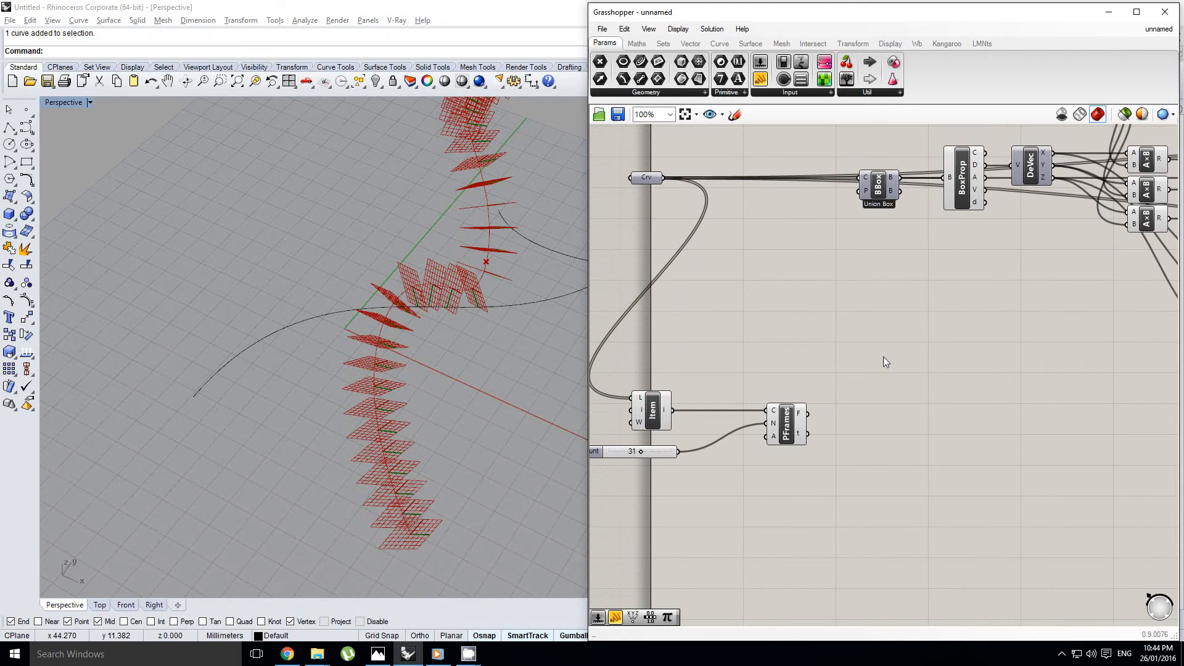
Add an Expression component beside Perp Frames and set its formula to r*sin(t)
double_click(884, 361)
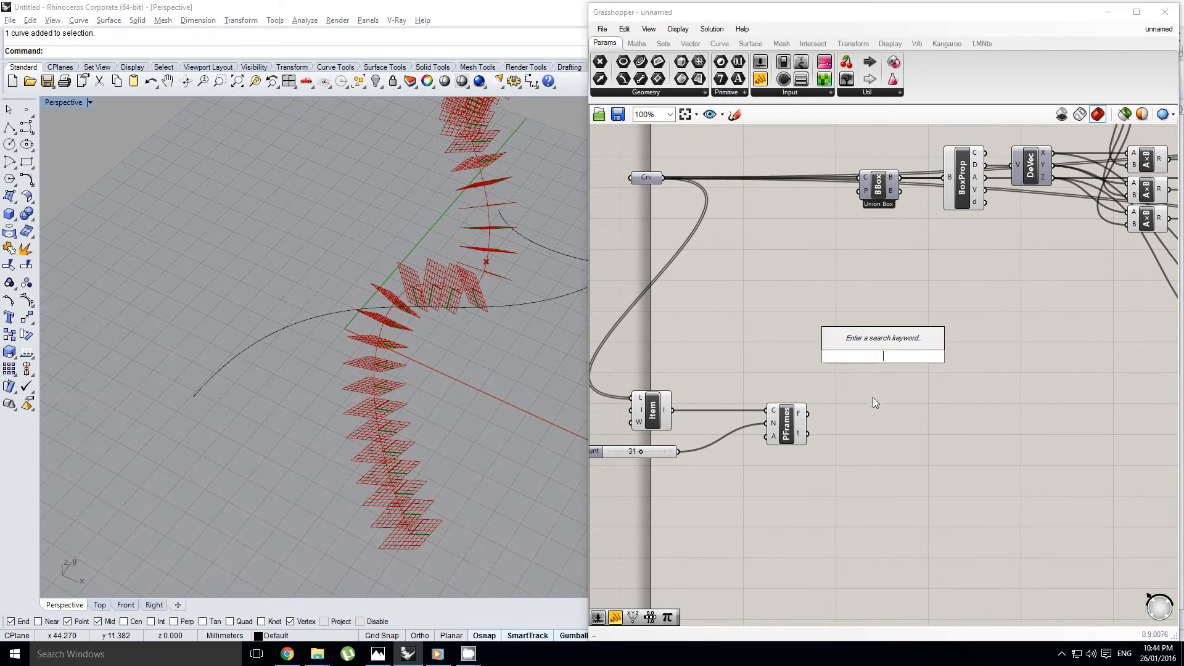
left_click(637, 43)
left_click_drag(800, 79, 942, 391)
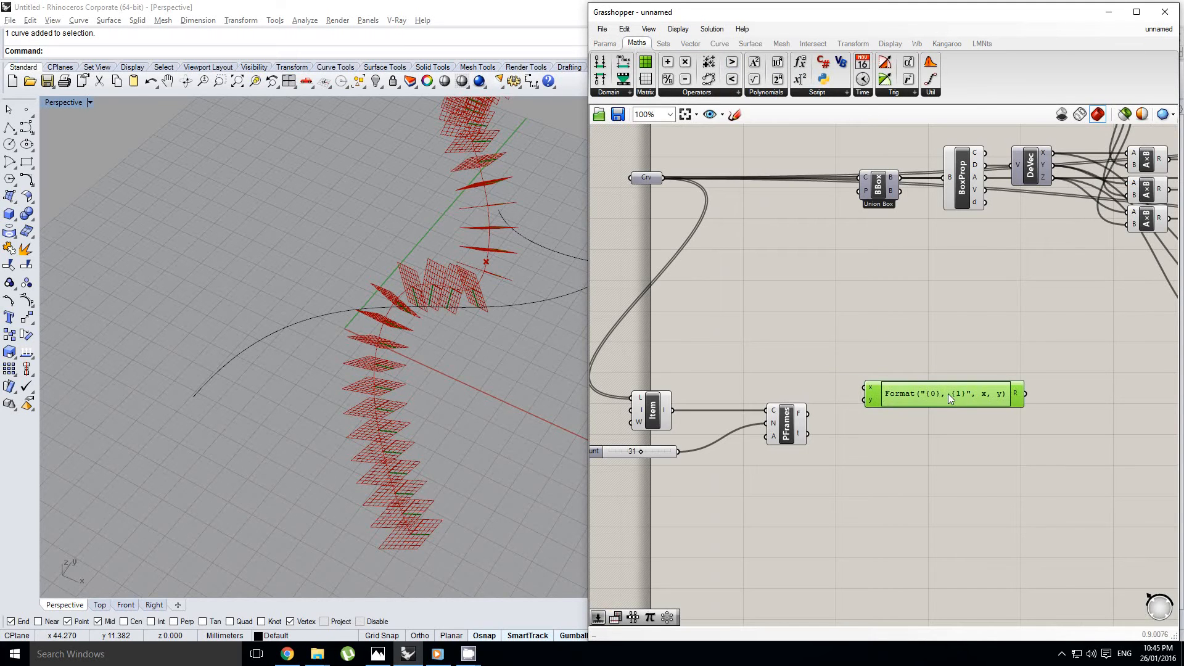
double_click(948, 393)
type("r")
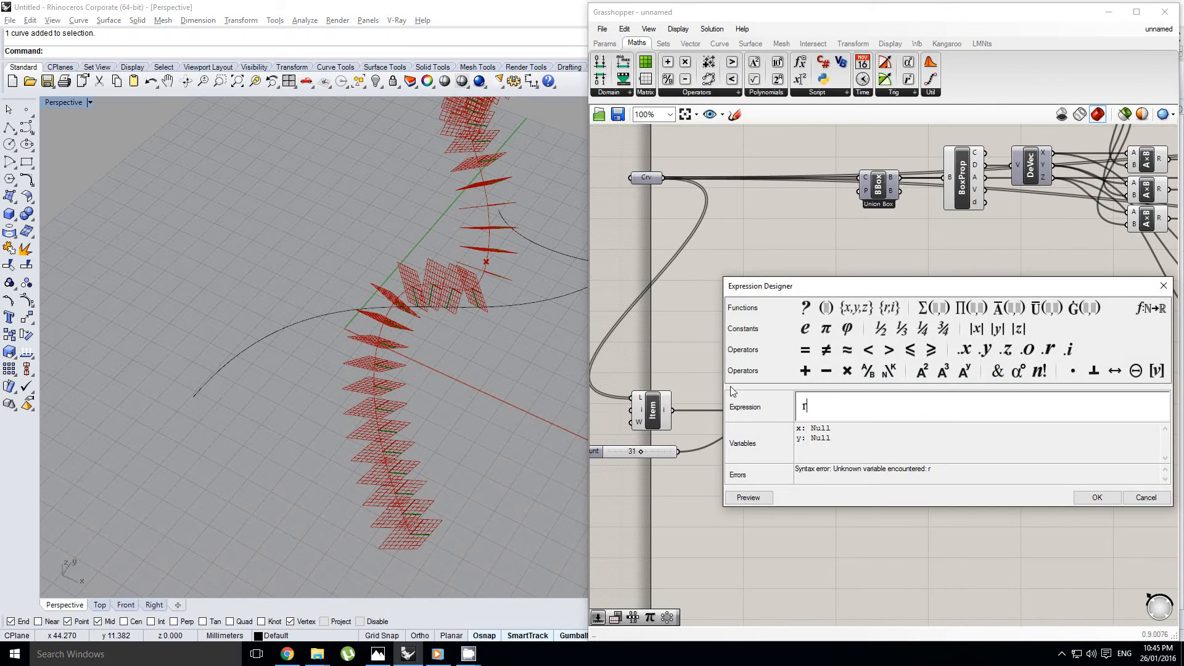
type("*sin(t)")
left_click(1097, 498)
Place a copy of the r*sin(t) expression directly below it and change the copy's formula to r*cos(t)
scroll(853, 384, "up", 2)
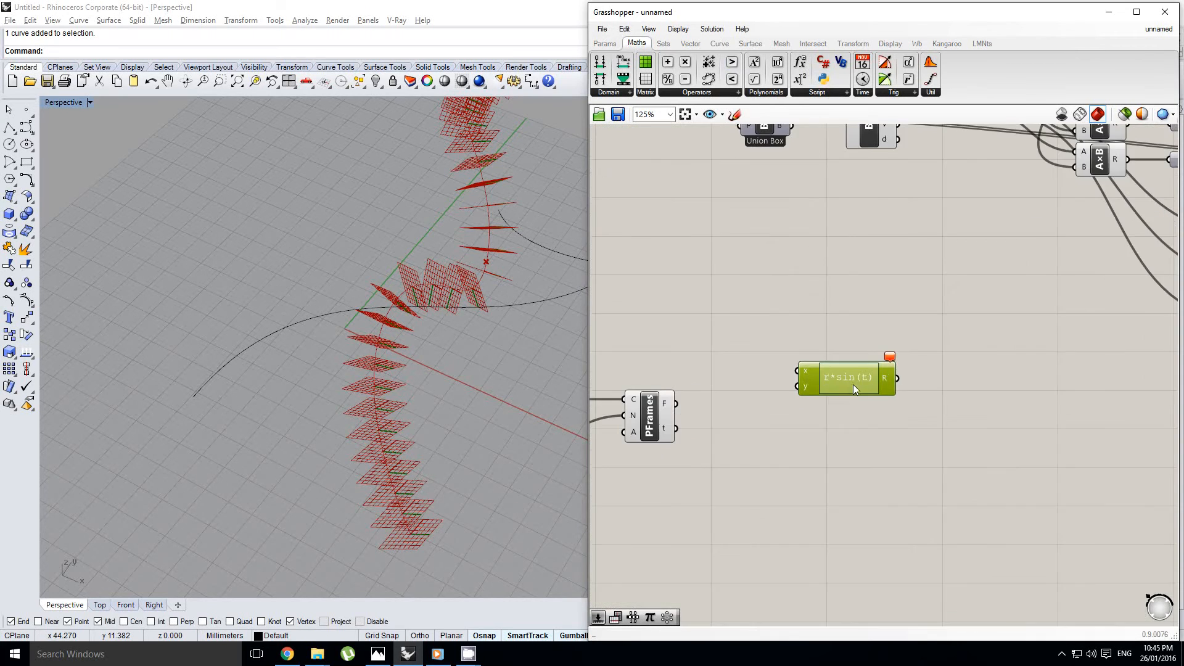
left_click_drag(880, 377, 875, 434, "alt")
double_click(879, 431)
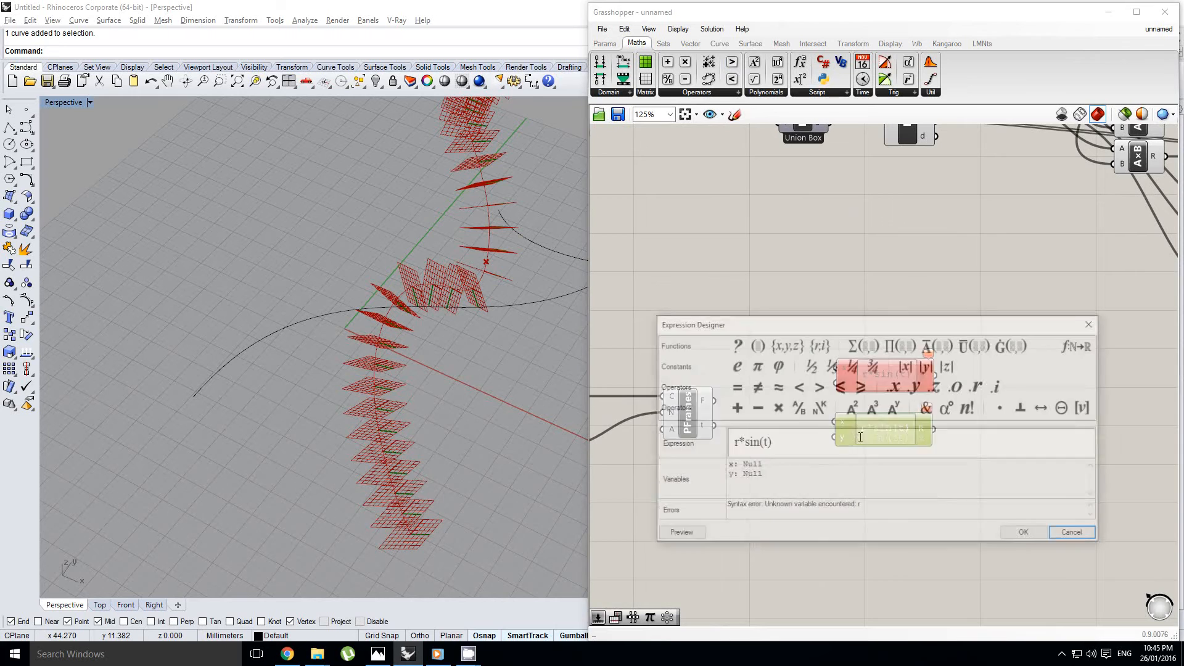
left_click_drag(758, 443, 742, 446)
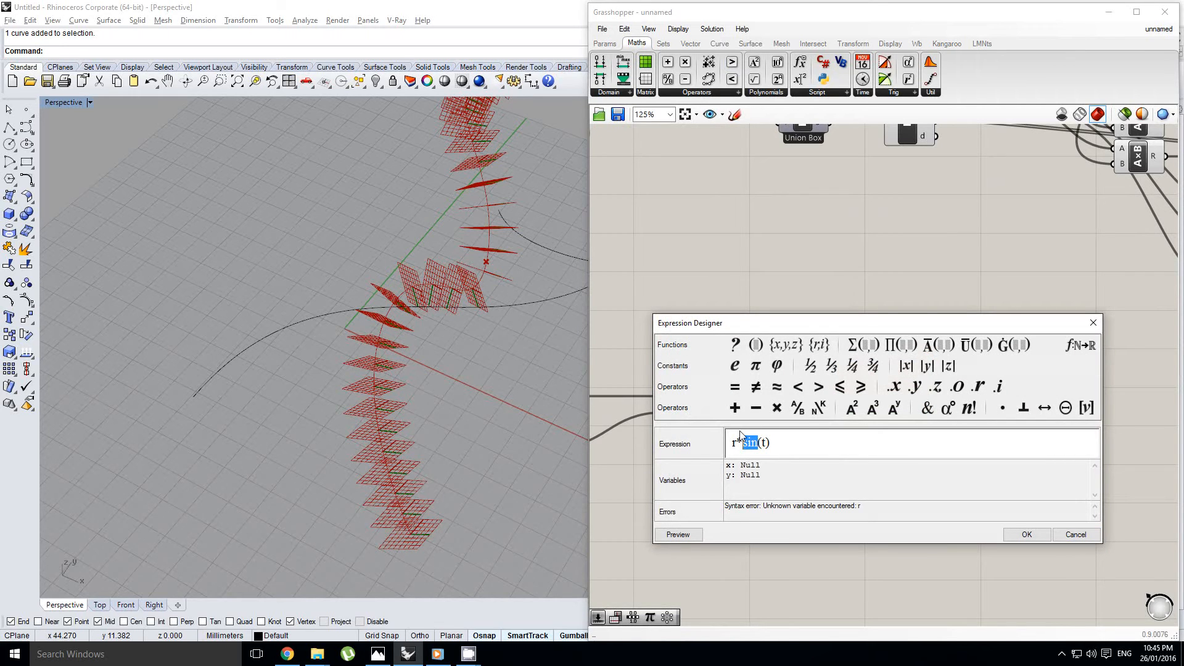
left_click(1028, 534)
Rename the x and y inputs of the r*sin(t) expression to r and t
right_click_drag(908, 459, 956, 456)
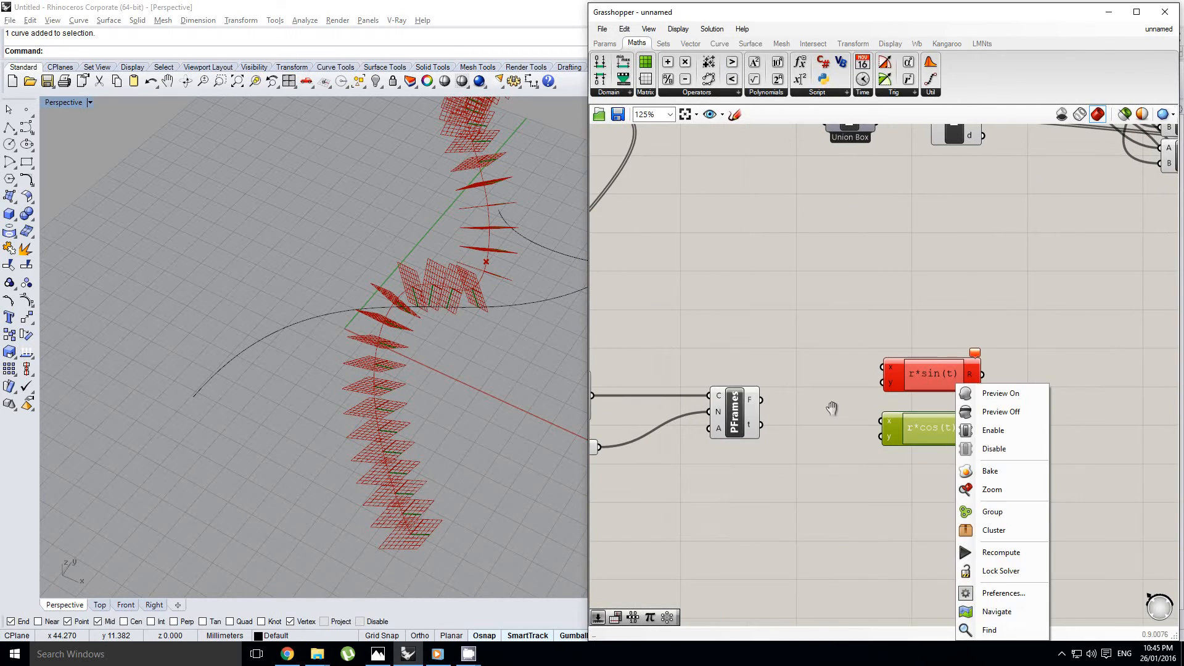
scroll(833, 408, "up", 1)
right_click(906, 358)
key("BackSpace")
type("r")
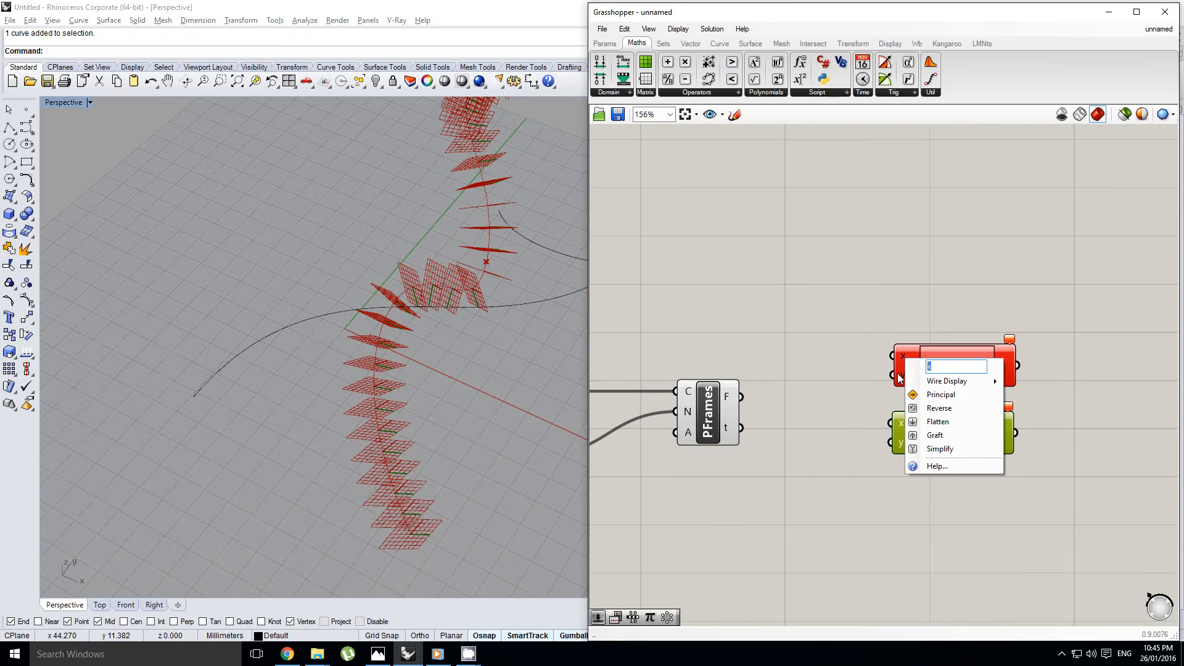
key("Return")
scroll(897, 379, "up", 3)
right_click(888, 376)
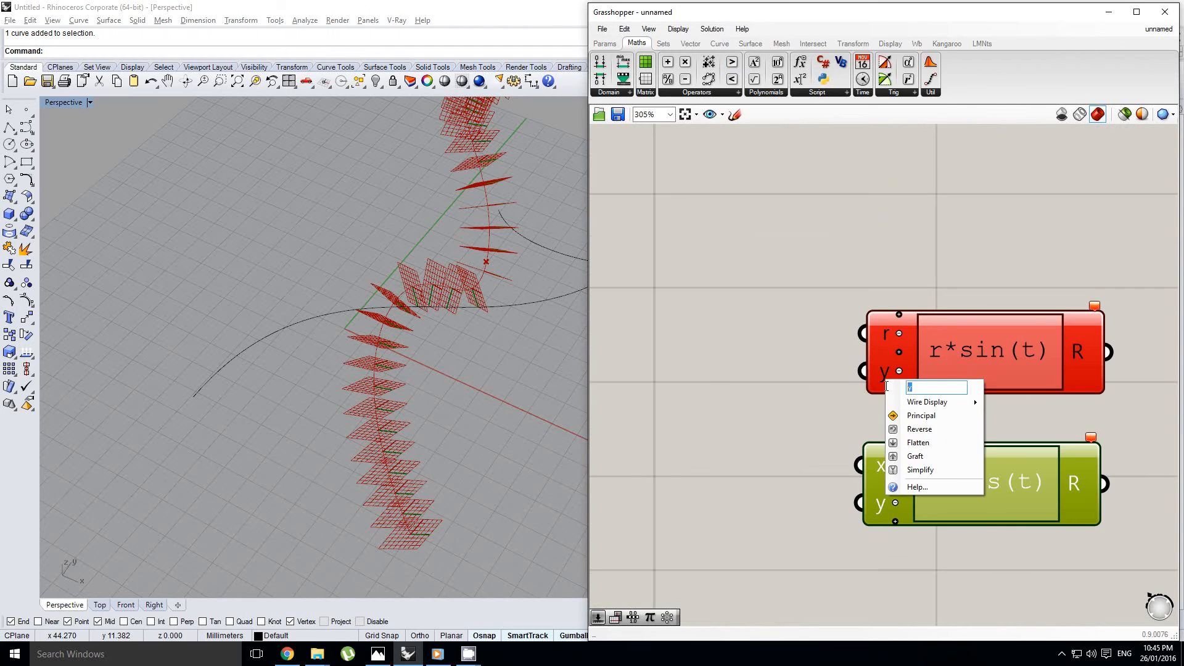
type("t")
right_click_drag(830, 446, 824, 419)
left_click(930, 401)
Rename the x and y inputs of the r*cos(t) expression to r and t
right_click(876, 436)
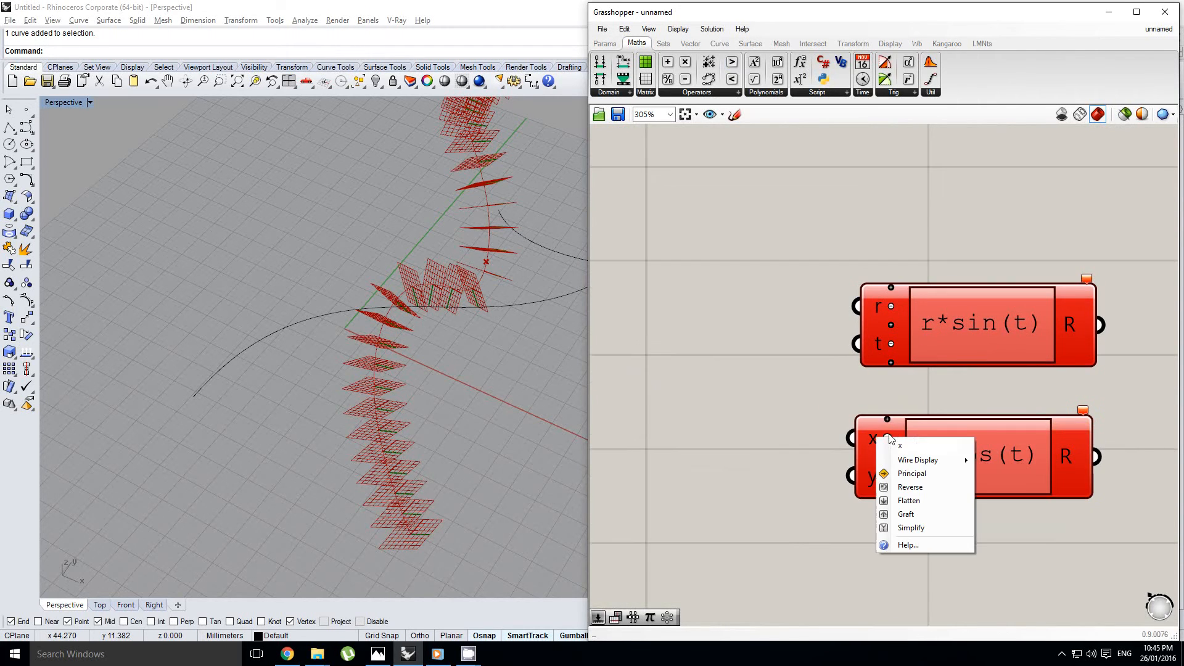
type("r")
key("Return")
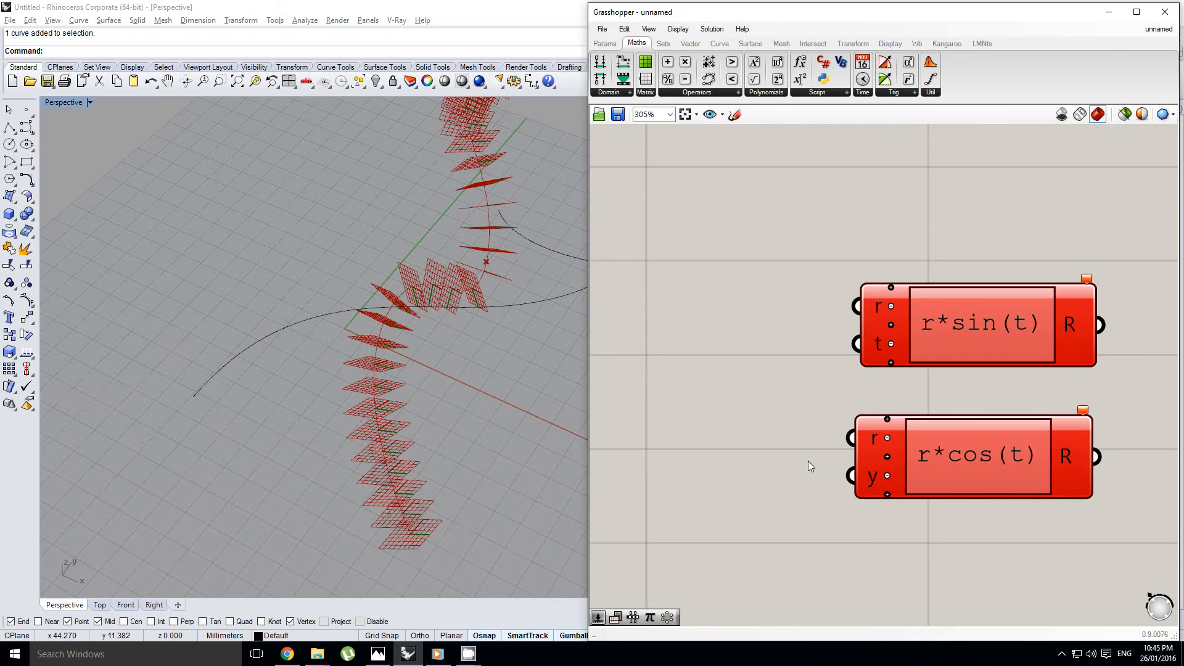
right_click(865, 475)
type("t")
key("Return")
scroll(793, 425, "down", 3)
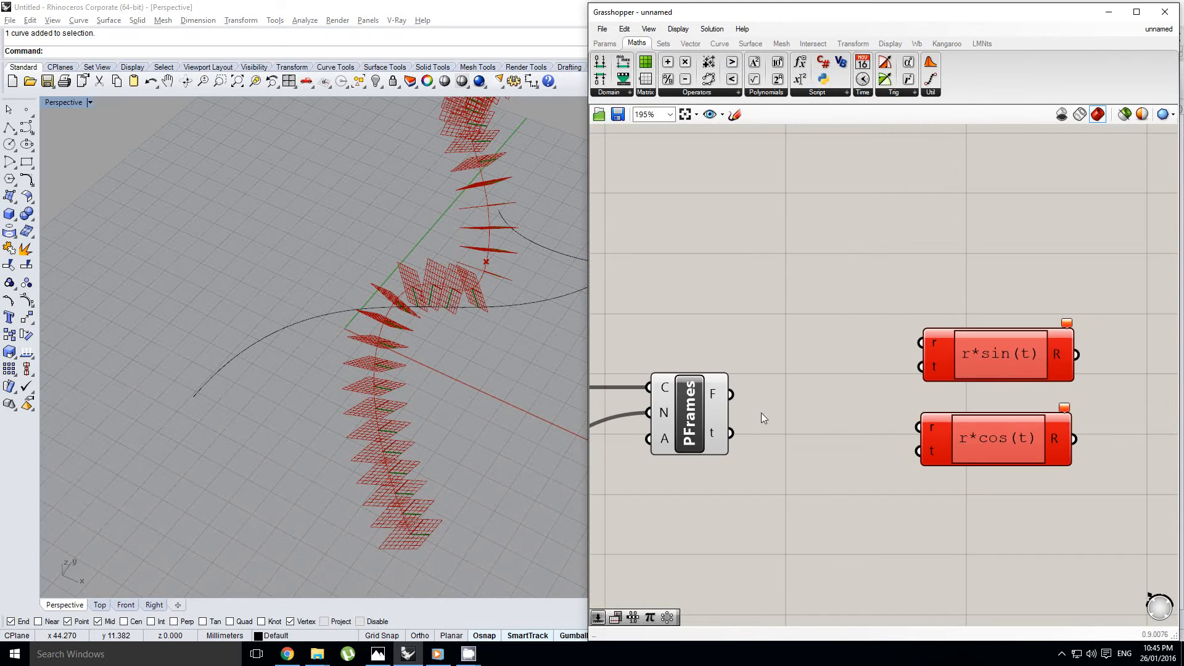
Add a Range component directly below Perp Frames
scroll(846, 353, "down", 1)
right_click_drag(816, 360, 835, 384)
right_click_drag(799, 337, 907, 354)
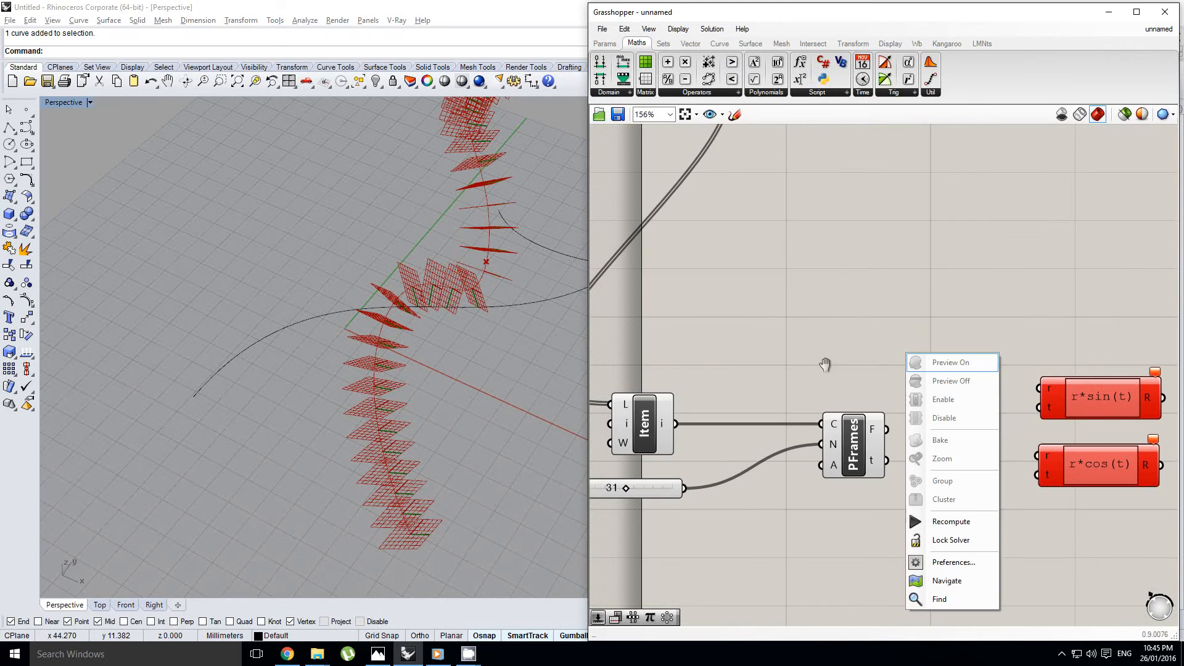
left_click(825, 364)
scroll(921, 369, "down", 2)
double_click(860, 459)
type("range")
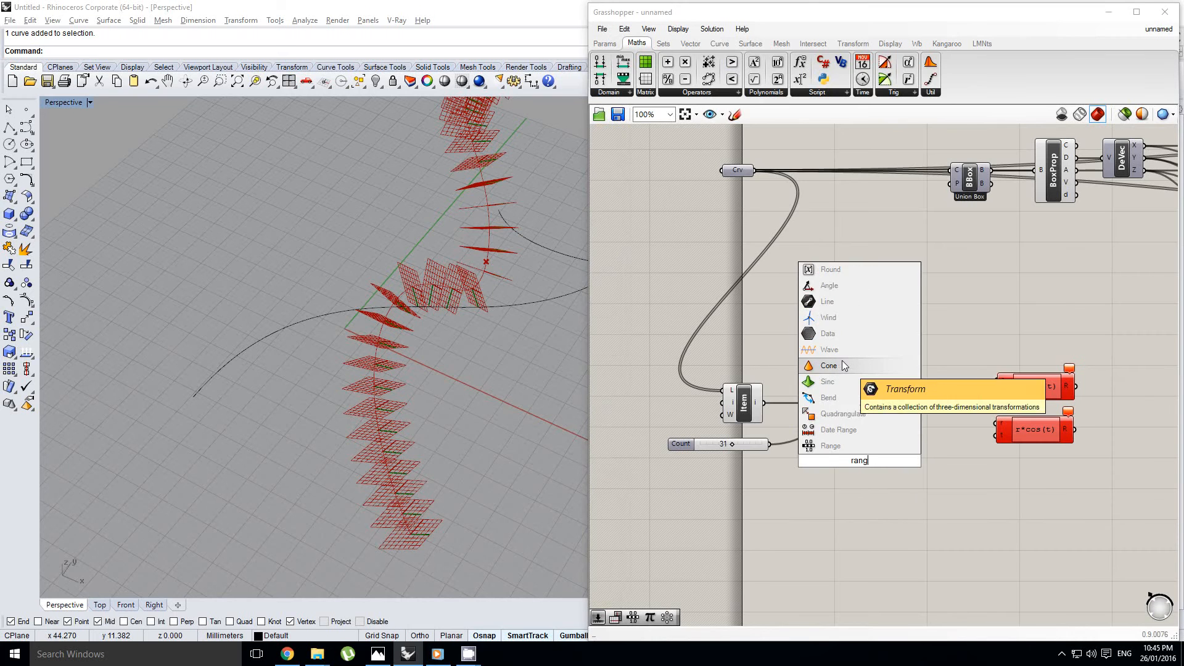
left_click(840, 439)
left_click_drag(871, 469, 888, 476)
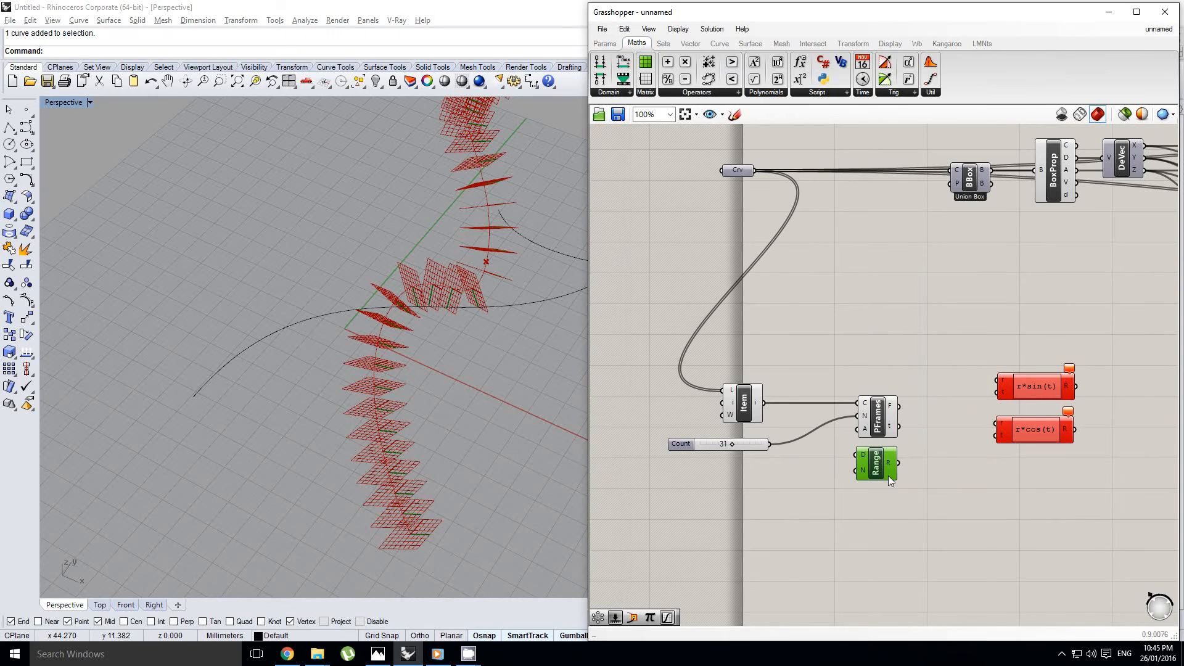
Connect the Count slider to the steps (N) input of the Range component
scroll(853, 446, "up", 1)
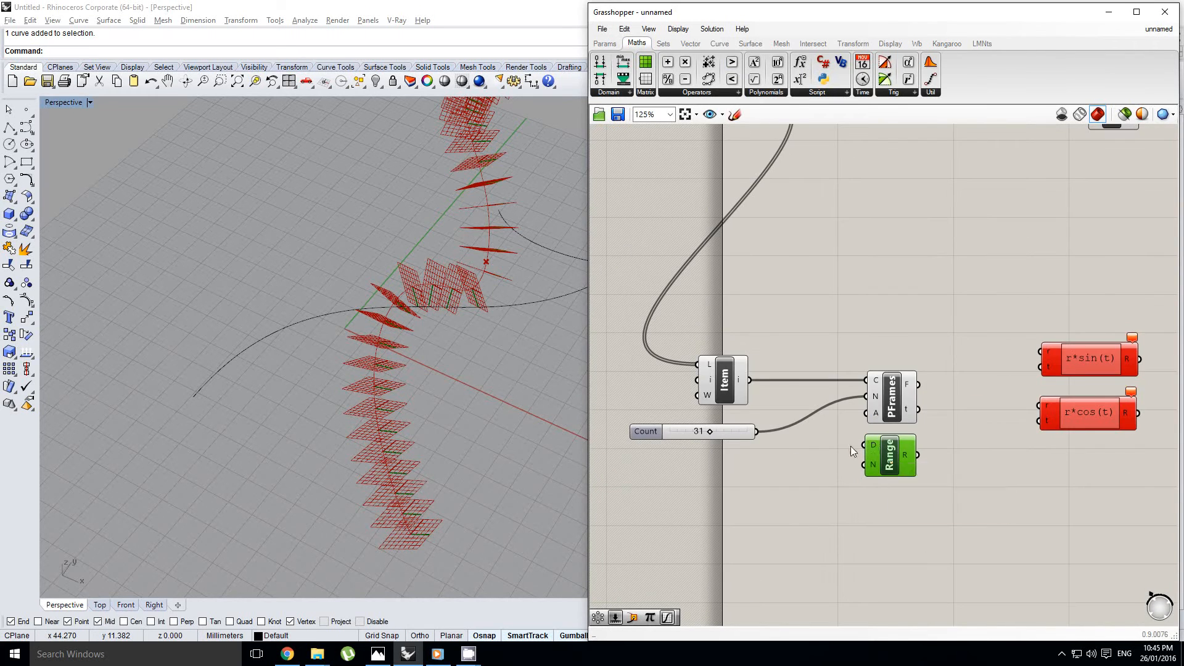
right_click_drag(849, 446, 824, 433)
left_click(735, 425)
left_click_drag(734, 422, 860, 454)
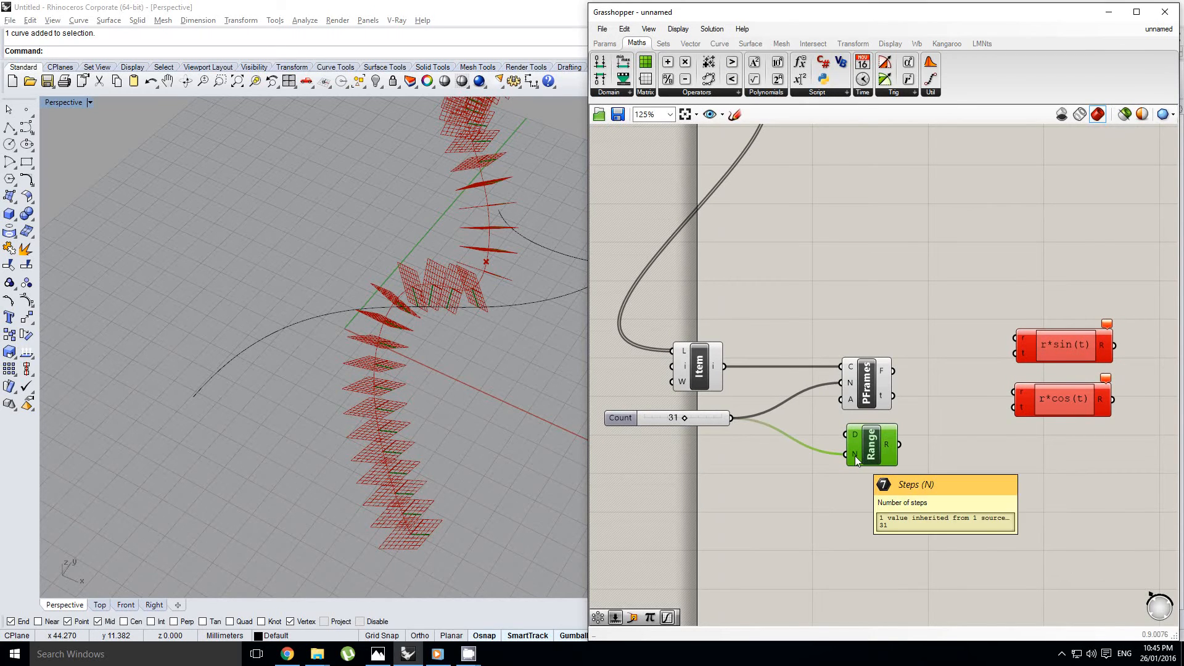
right_click_drag(838, 456, 866, 421)
left_click(830, 431)
Add a Construct Domain component below the Count slider and connect its output to Range's domain (D) input
scroll(899, 433, "down", 1)
scroll(895, 443, "up", 1)
scroll(882, 442, "down", 1)
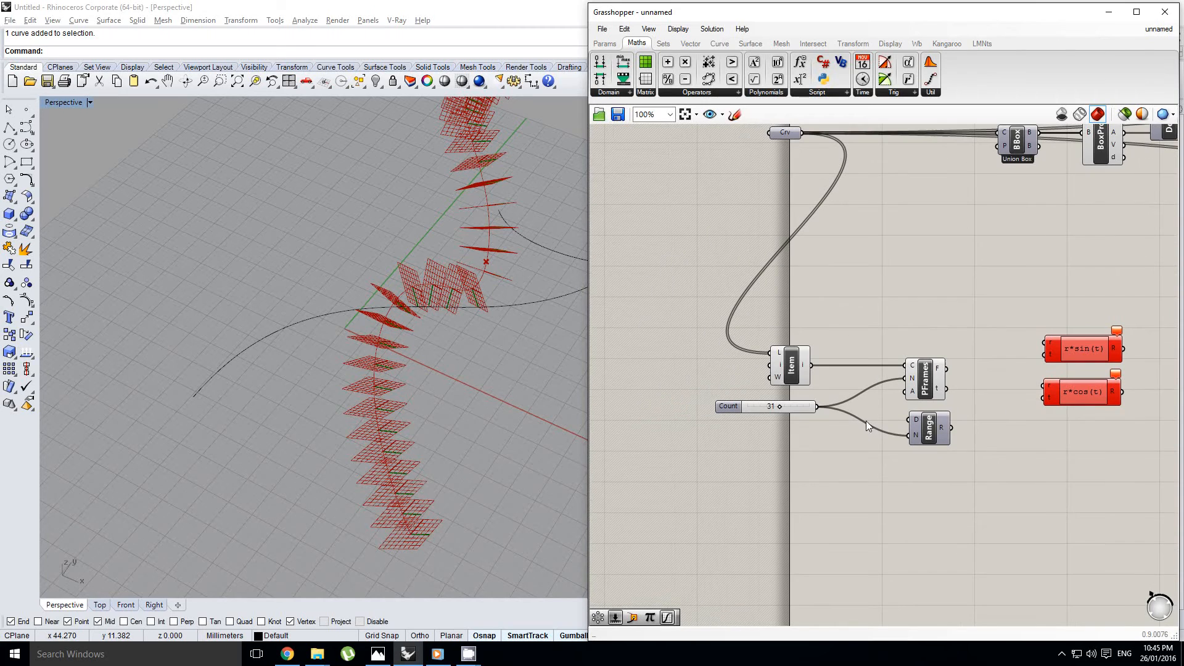
left_click(924, 434)
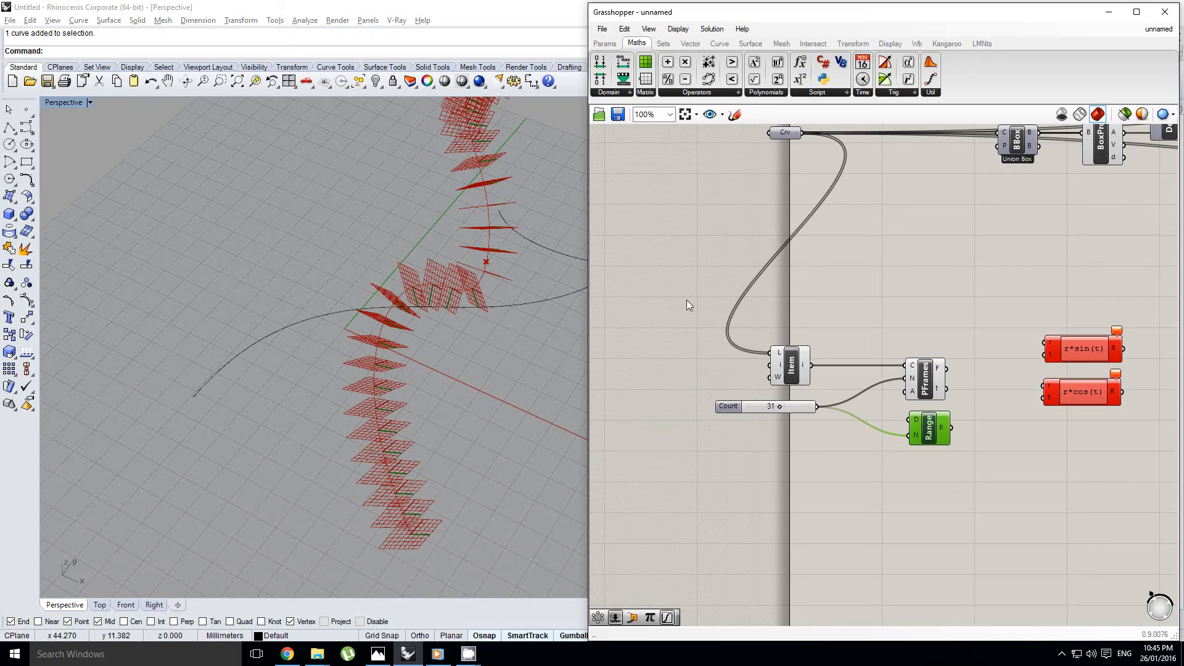
left_click(752, 484)
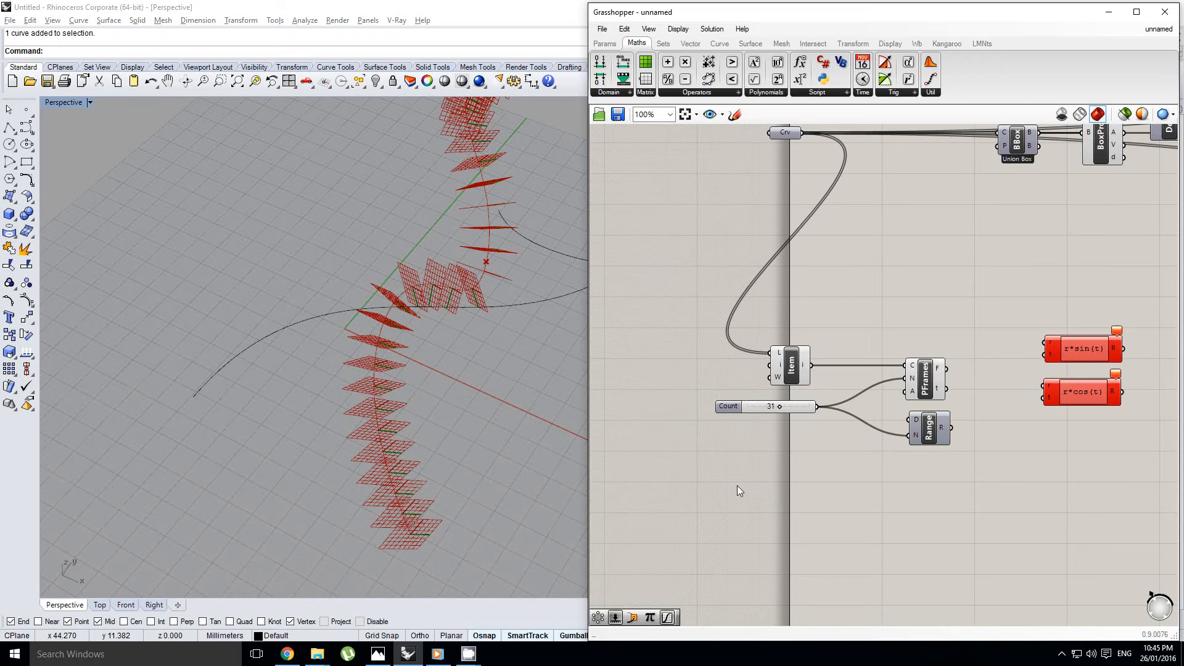
double_click(762, 480)
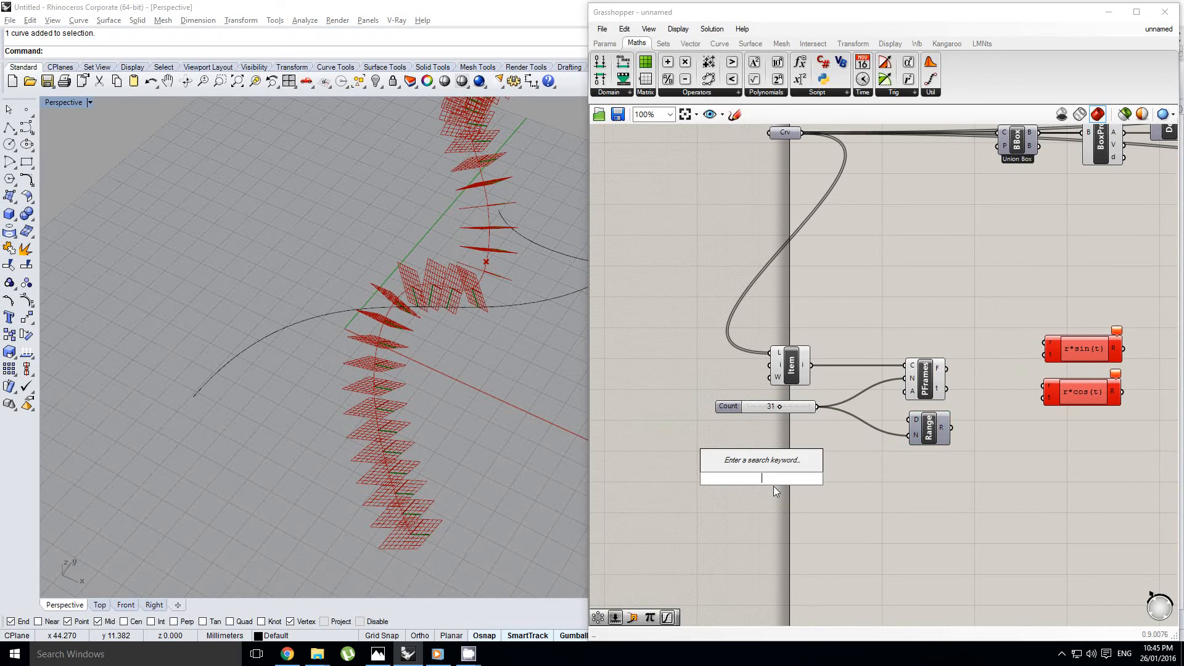
type("domai")
left_click(778, 401)
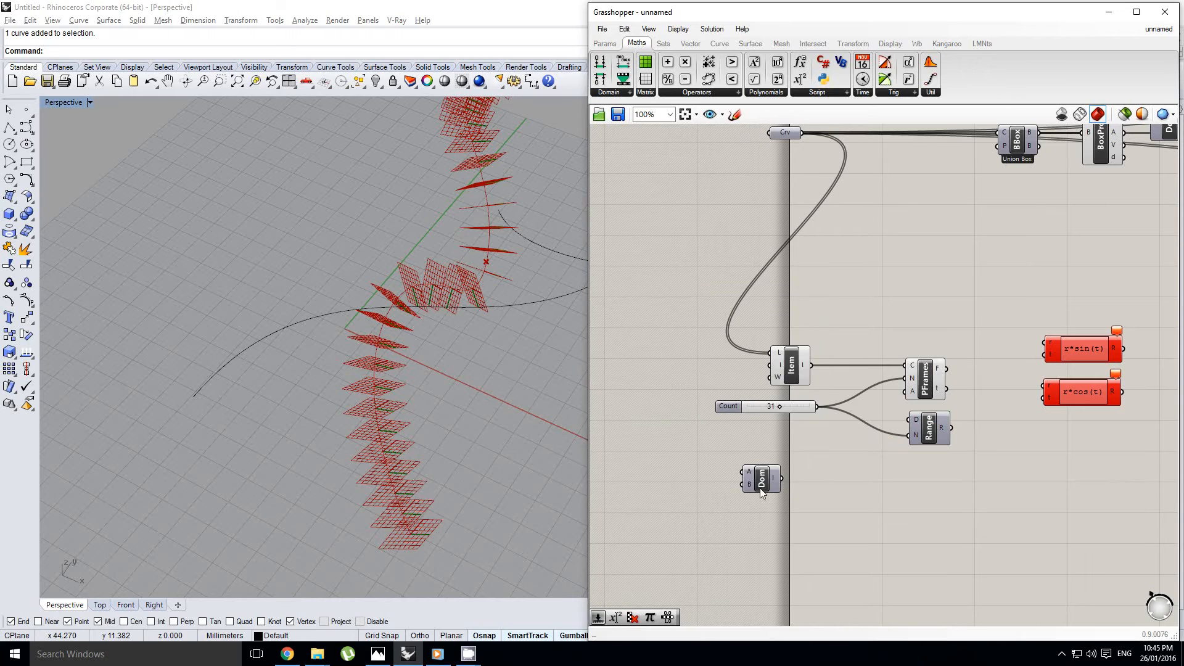
left_click_drag(762, 483, 911, 420)
Add a Pi component before Construct Domain and connect its output to the domain's B input
right_click_drag(776, 437, 856, 439)
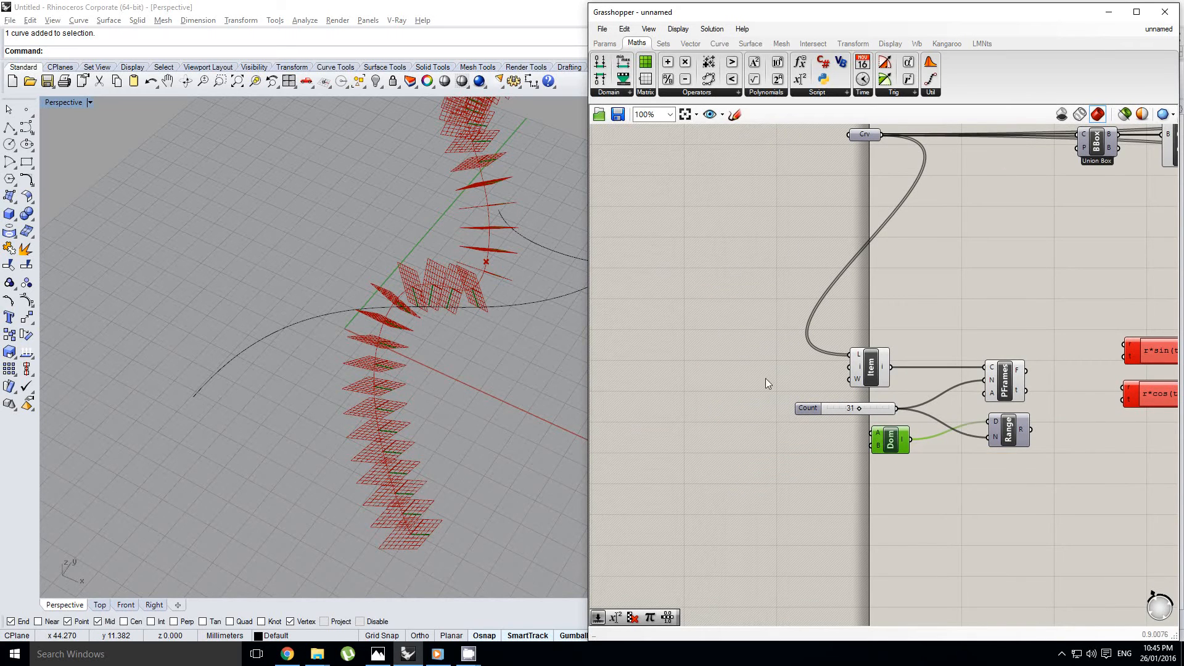
double_click(768, 443)
type("pi")
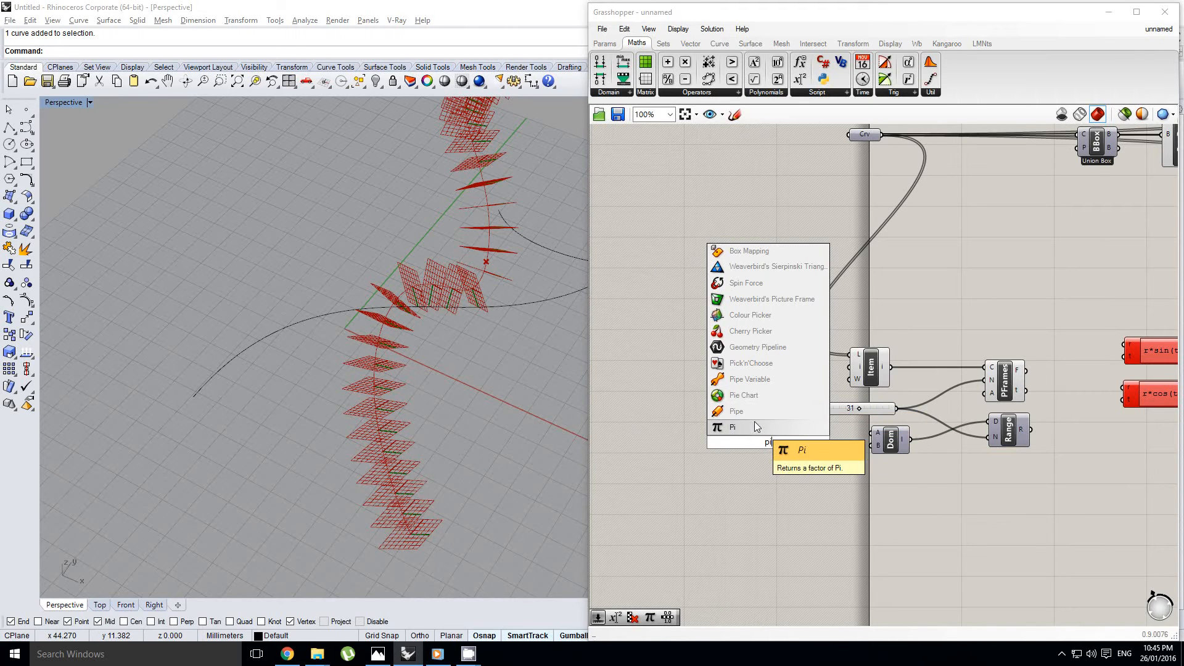
left_click(753, 424)
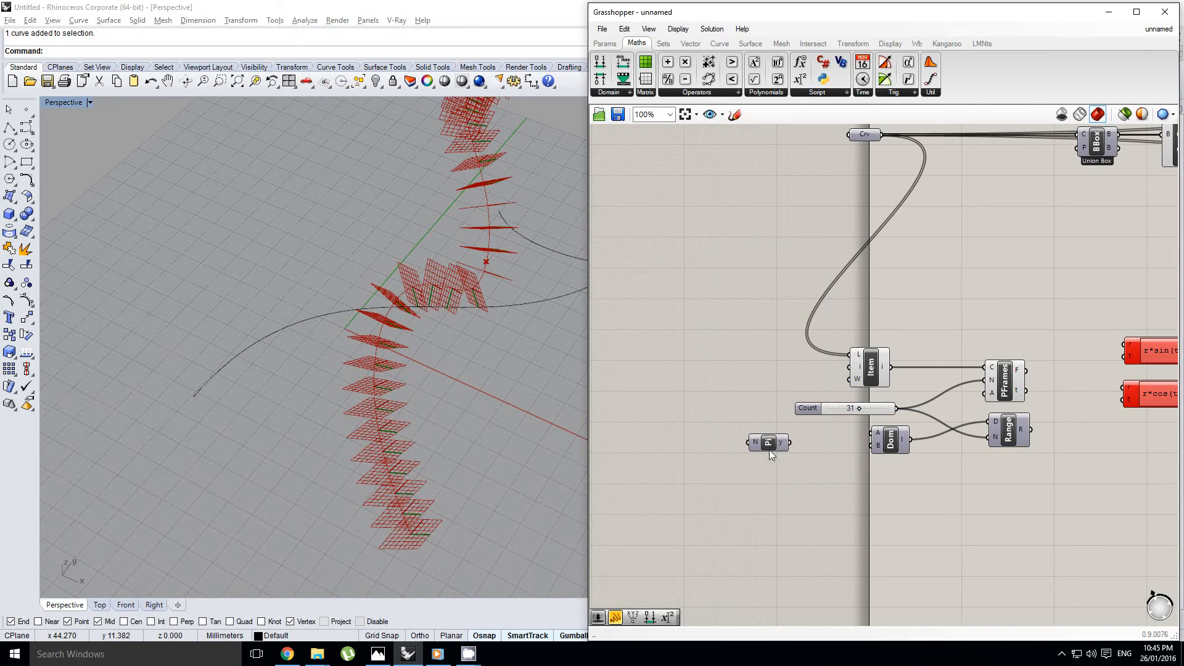
left_click_drag(788, 442, 874, 446)
left_click_drag(779, 449, 785, 449)
Connect the Range output to the t inputs of both the r*sin(t) and r*cos(t) expressions
right_click_drag(955, 425, 811, 438)
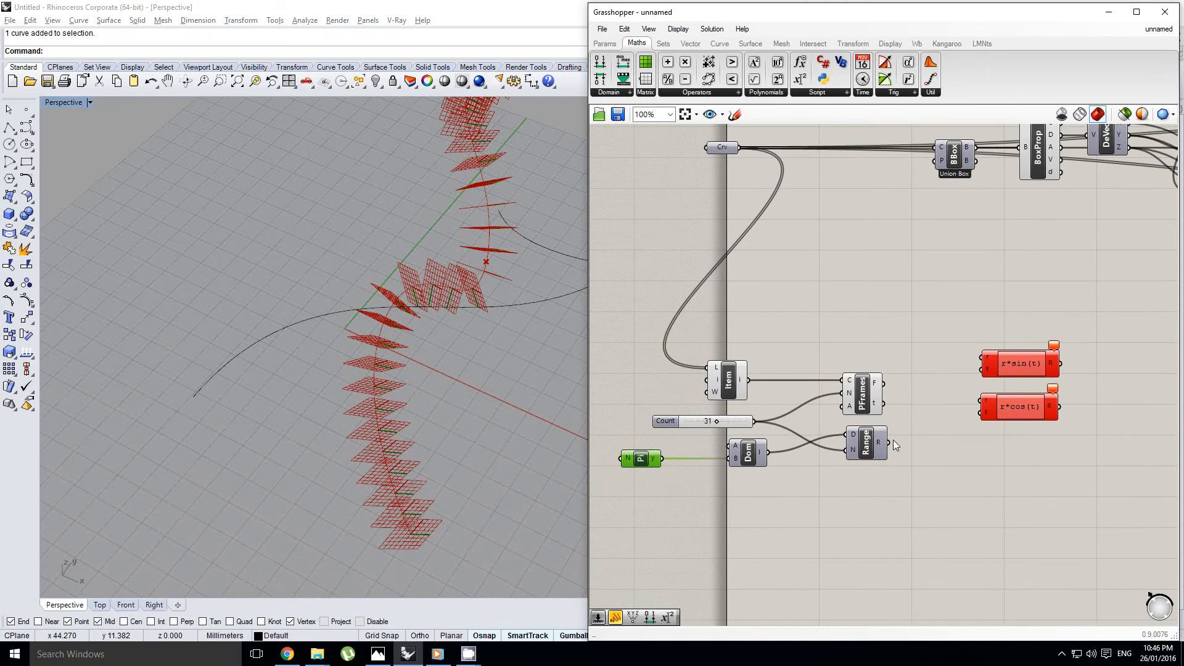
left_click_drag(893, 441, 982, 370)
left_click_drag(895, 447, 981, 411)
Add a number slider valued 0.250, raise its upper limit, and connect it to the r inputs of both expressions
left_click(605, 43)
left_click_drag(849, 269, 828, 316)
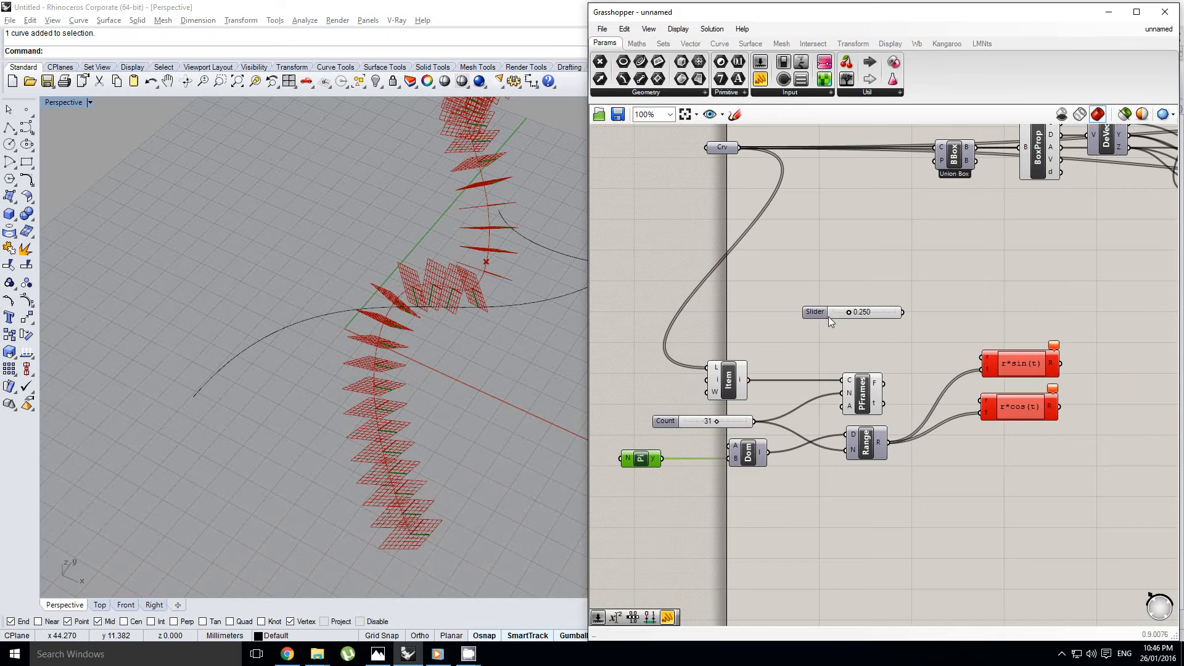
double_click(827, 316)
double_click(824, 350)
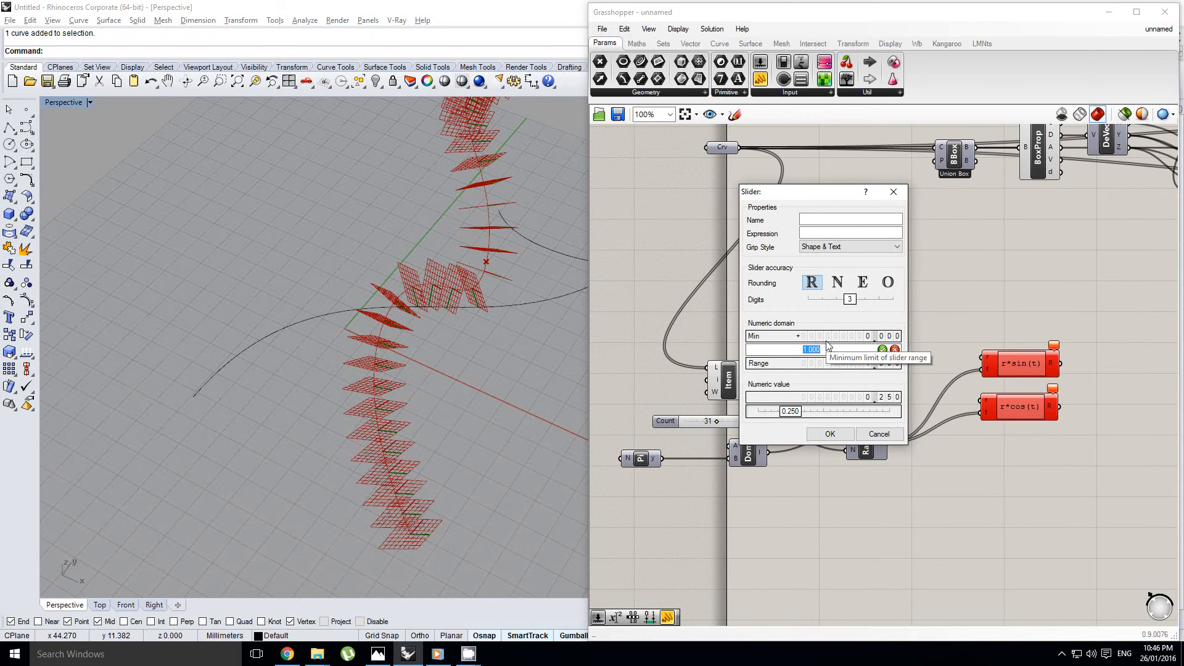
left_click(832, 434)
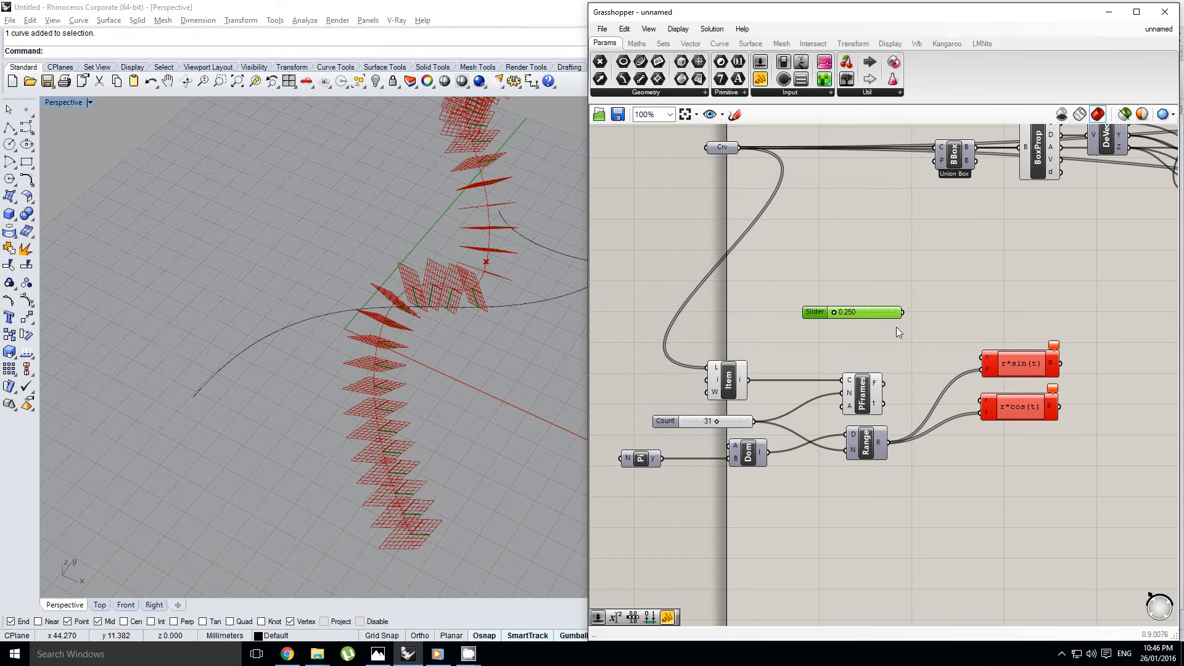
left_click_drag(968, 360, 981, 357)
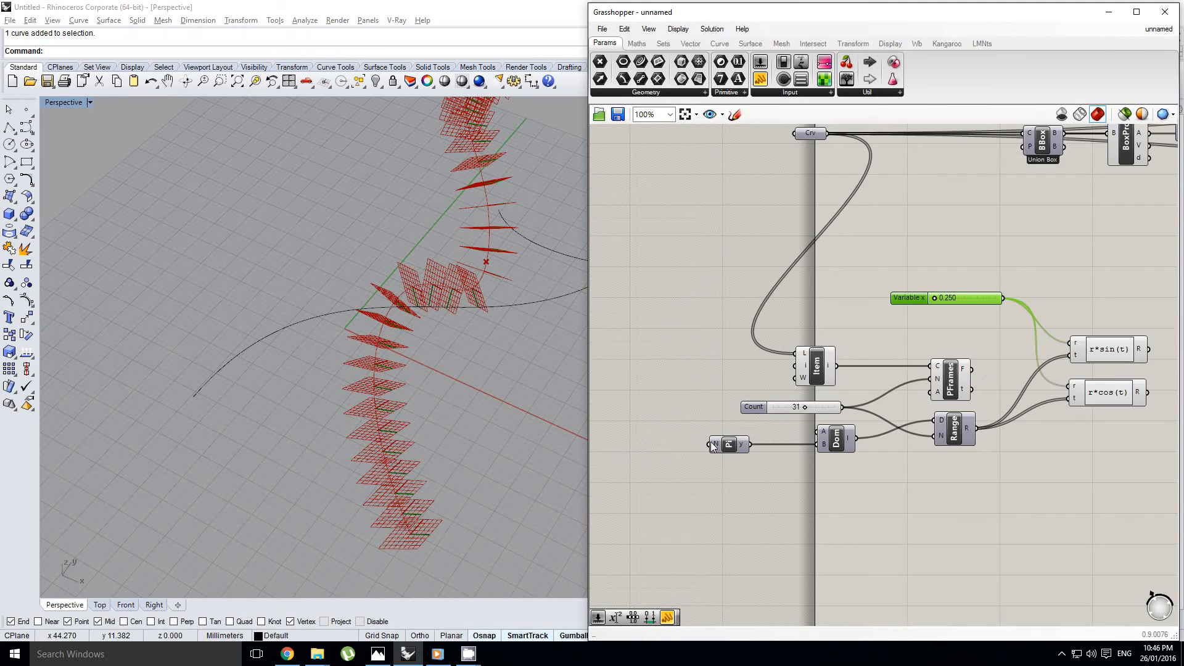
Copy the Count slider, connect the copy to Pi's N input, and set the copy's maximum to 20
right_click_drag(739, 376, 897, 340)
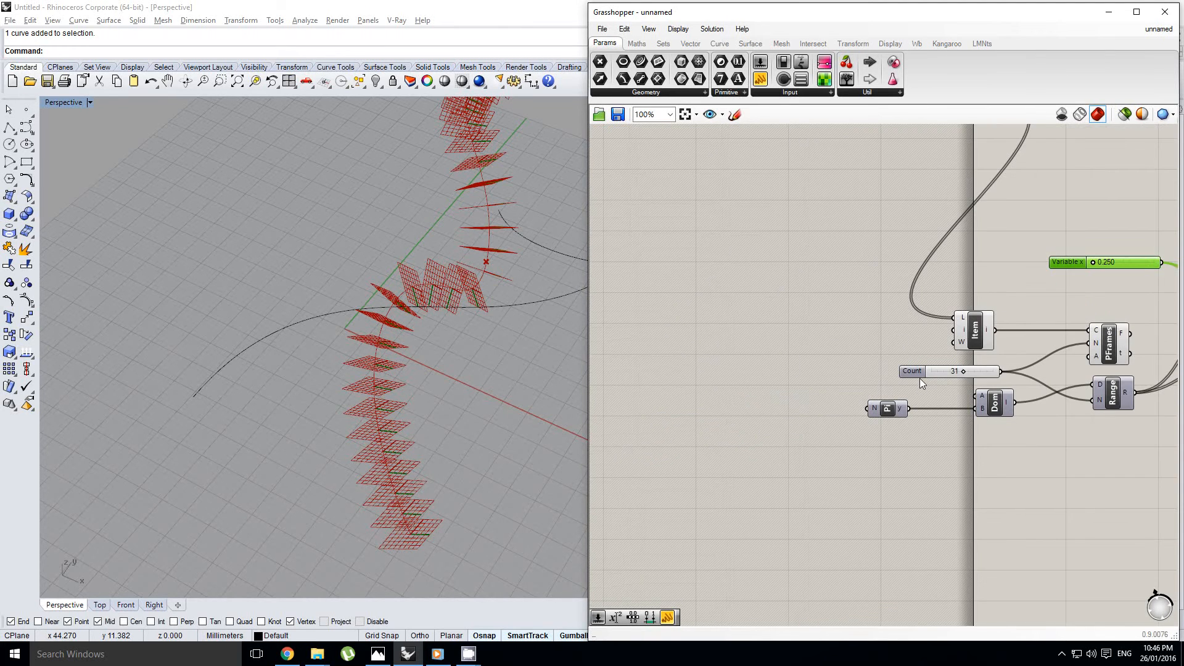
left_click_drag(919, 373, 735, 417, "alt")
scroll(775, 417, "up", 1)
mouse_move(831, 417)
left_mouse_down()
mouse_move(890, 407)
mouse_move(816, 406)
left_mouse_up()
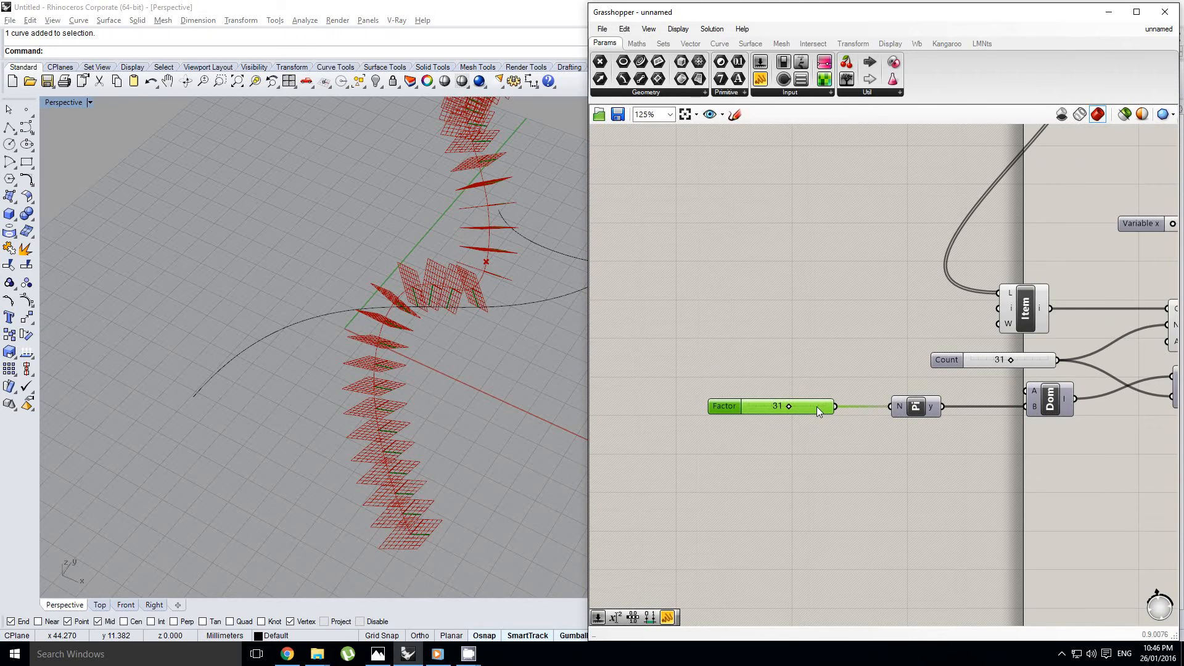
double_click(728, 409)
double_click(731, 437)
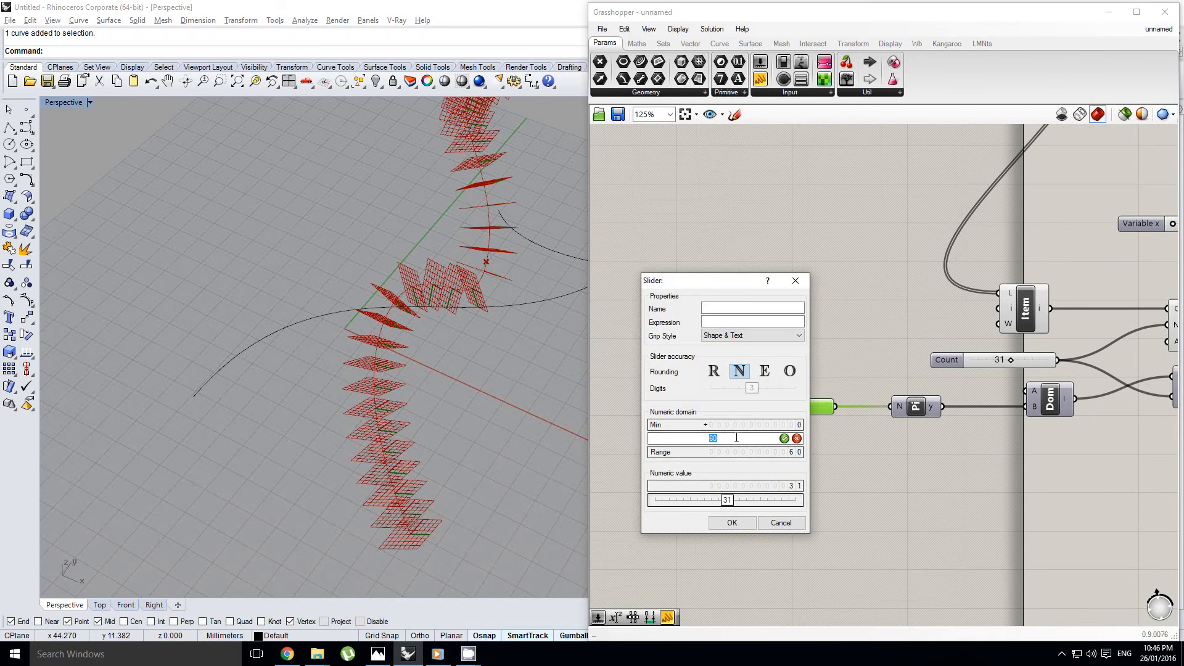
left_click(732, 522)
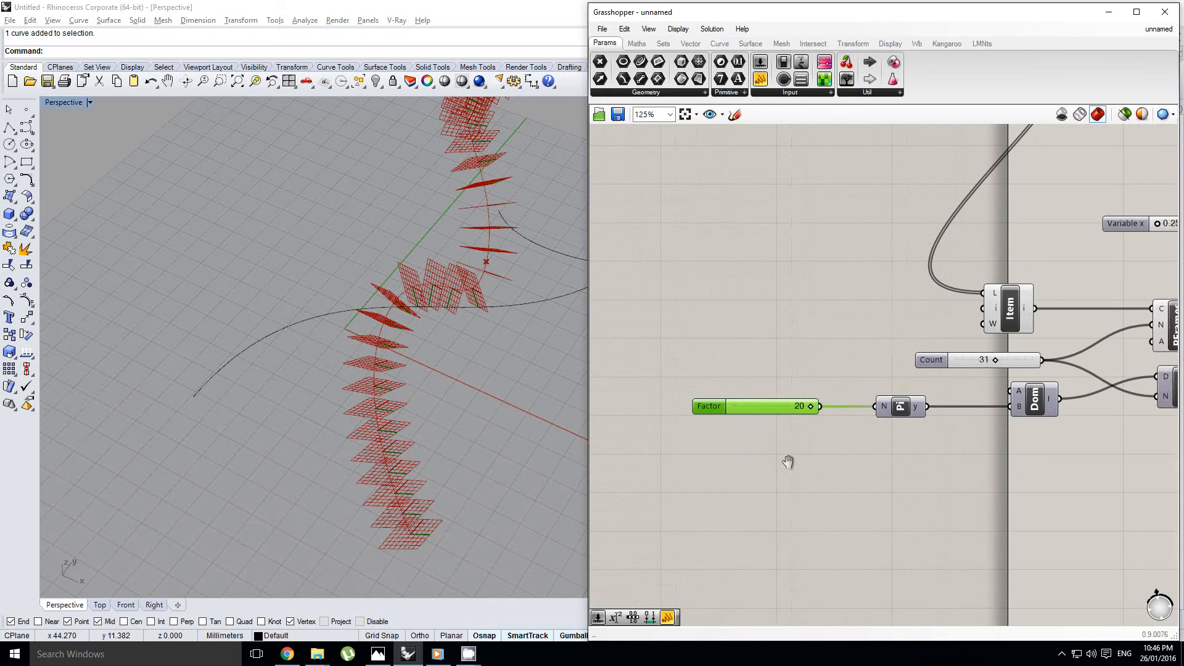
Set the Factor slider feeding the Pi component to 5
scroll(759, 438, "down", 2)
right_click(753, 428)
left_click(772, 427)
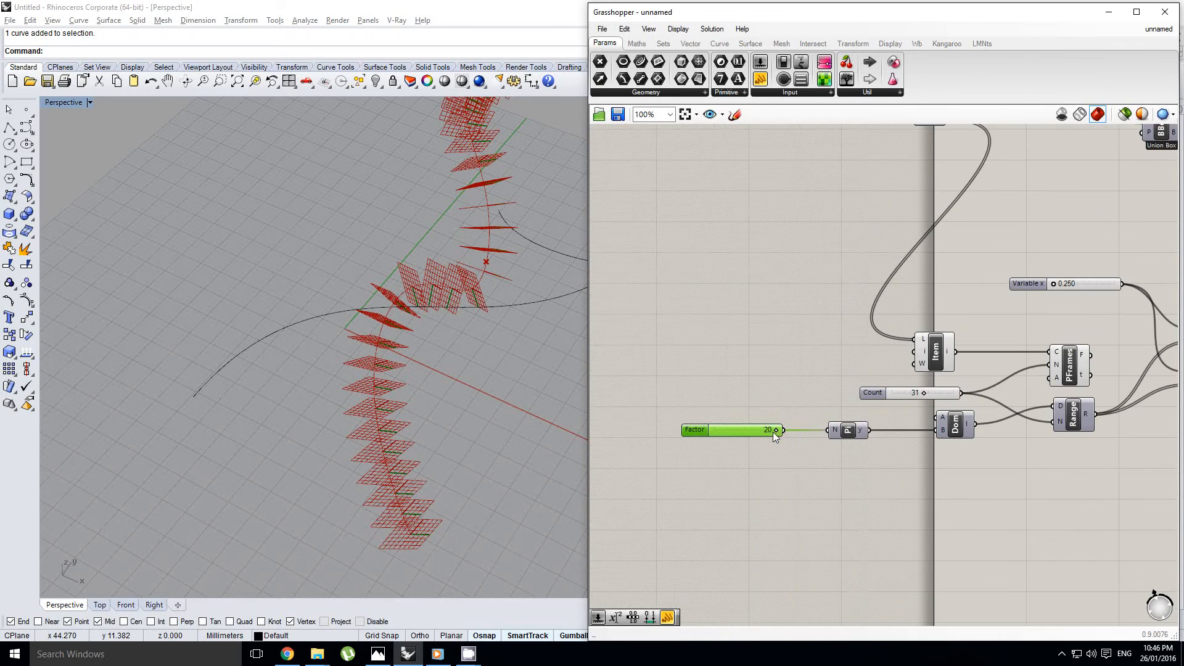
scroll(772, 432, "up", 5)
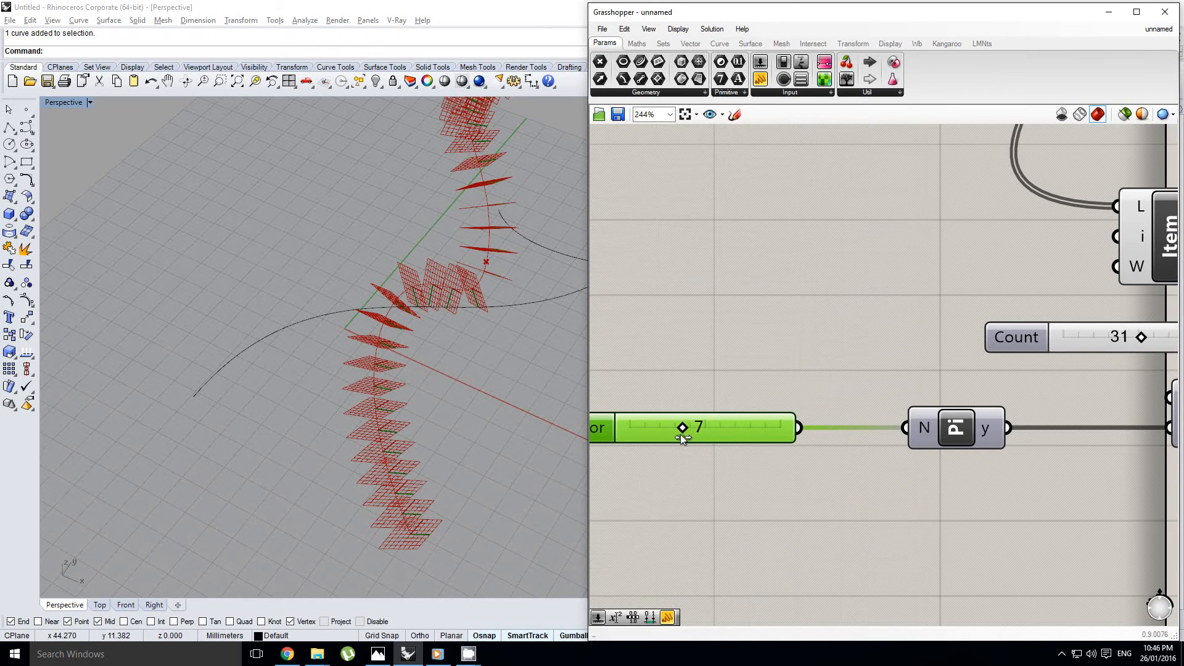
left_click_drag(669, 435, 665, 436)
scroll(703, 454, "down", 6)
scroll(779, 442, "up", 6)
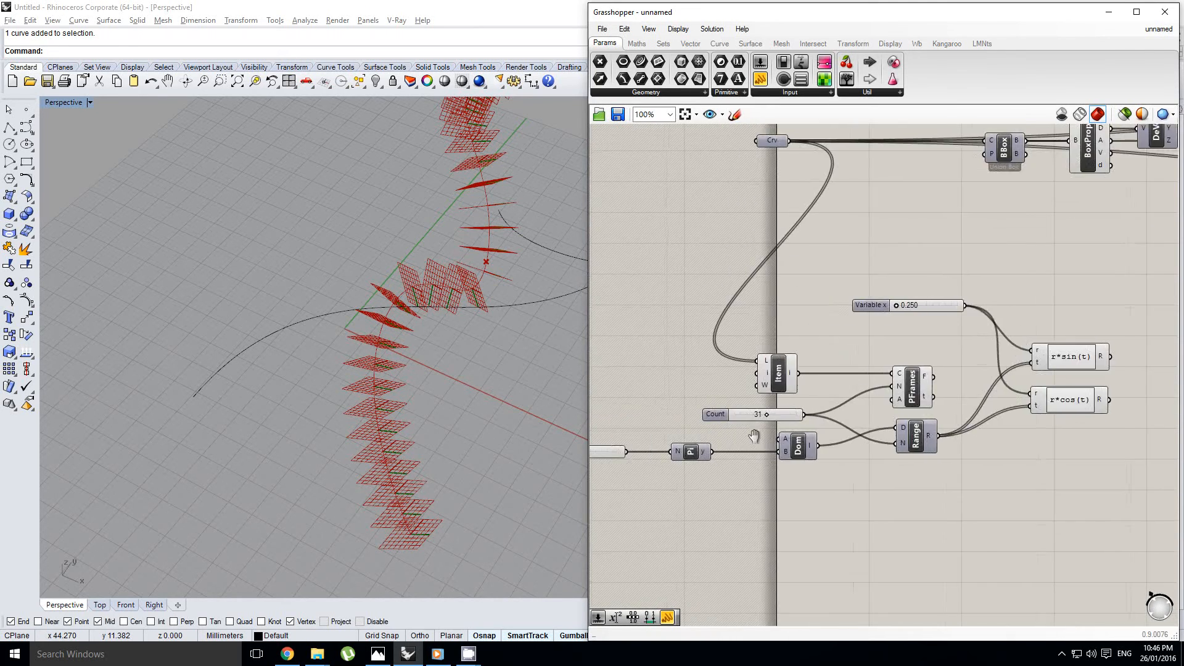
scroll(848, 409, "down", 4)
right_click(743, 384)
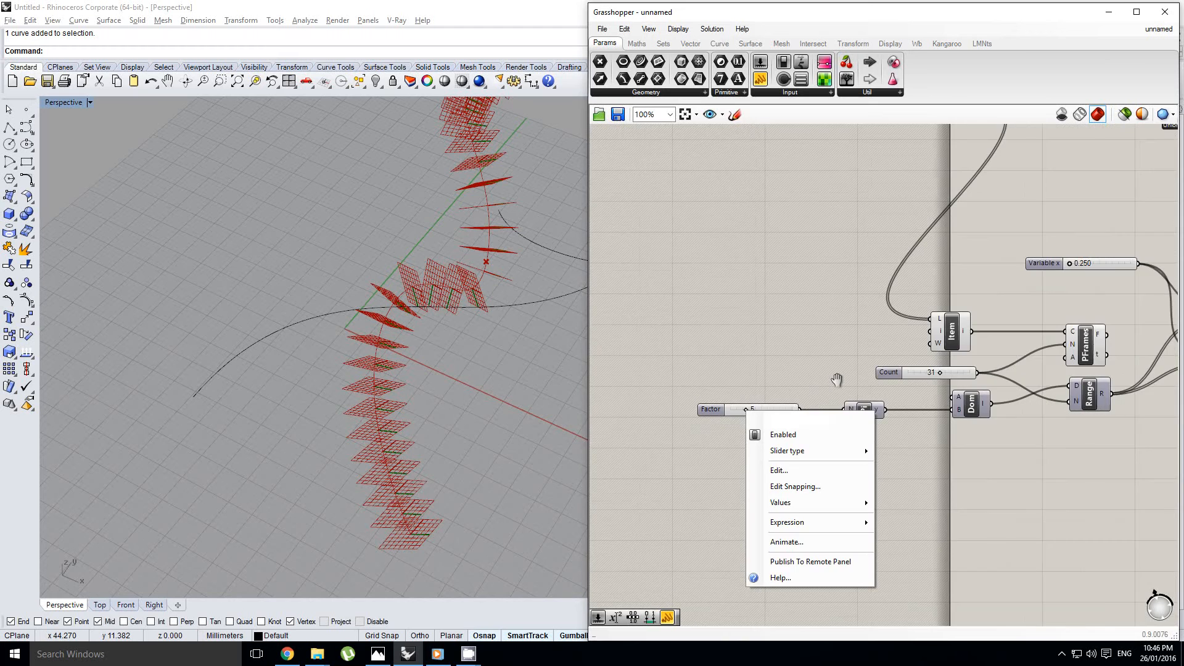
left_click(768, 380)
scroll(894, 387, "down", 3)
scroll(903, 386, "up", 5)
right_click(902, 385)
right_click(857, 384)
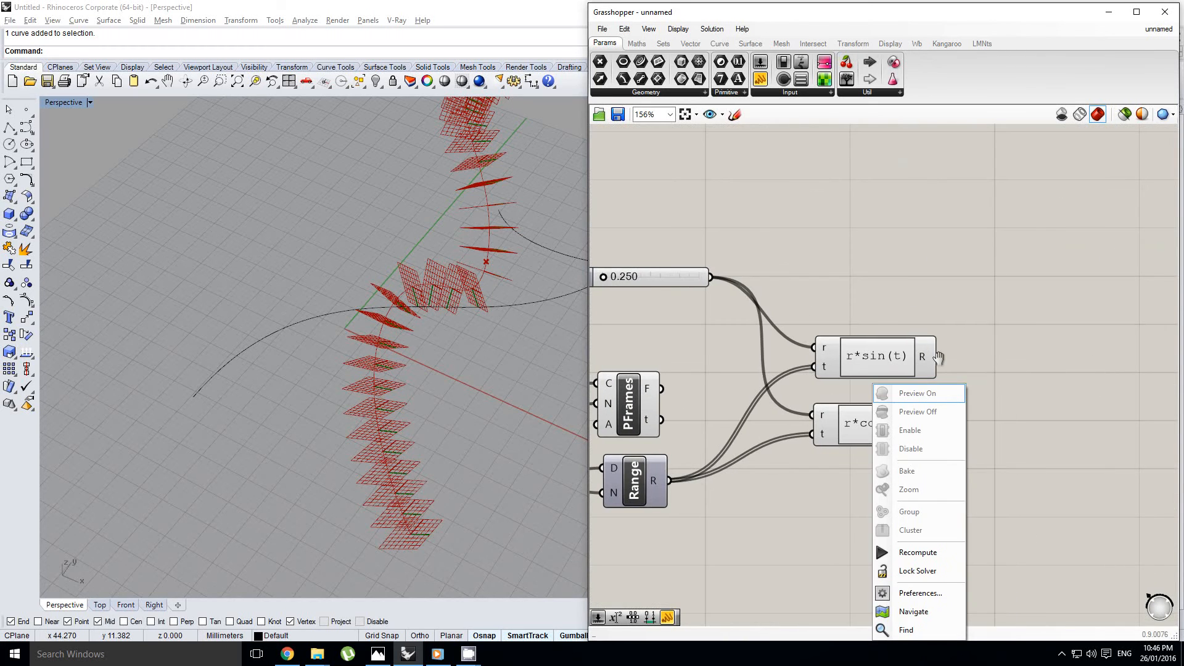
left_click(875, 313)
scroll(941, 359, "down", 4)
scroll(977, 382, "up", 3)
scroll(978, 383, "down", 3)
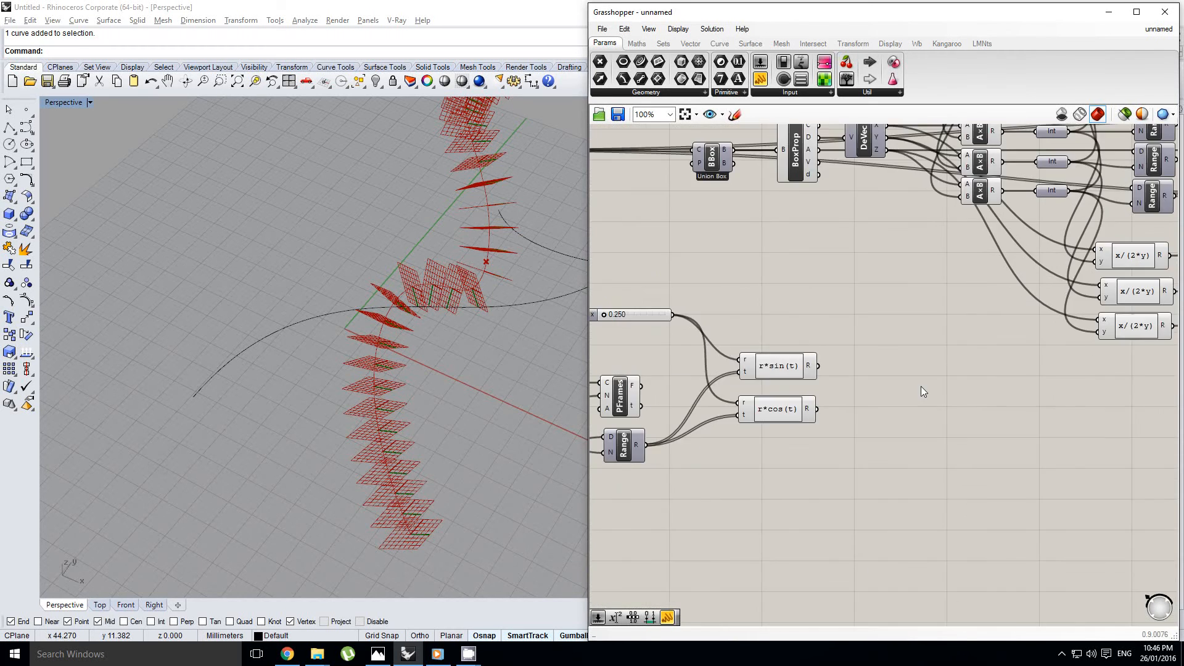
scroll(920, 386, "up", 2)
right_click(901, 386)
Examine the perpendicular frames along the curve, highlighting them through the Perp Frames component and checking its F output
right_click_drag(439, 329, 412, 441)
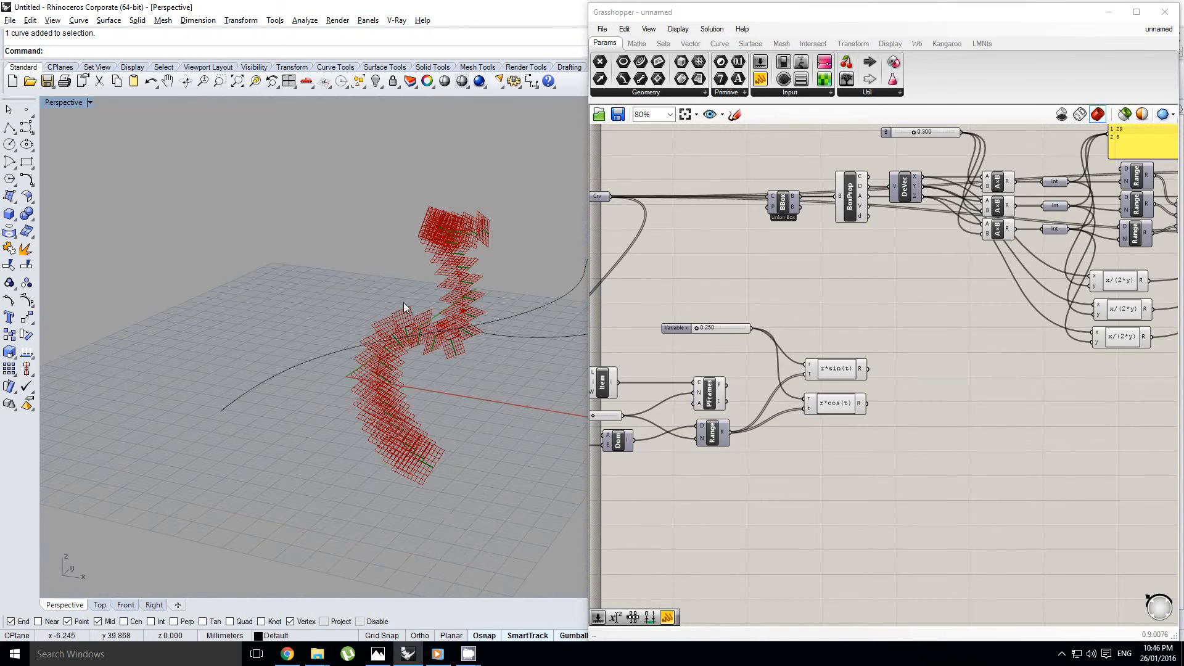
right_click_drag(461, 255, 423, 277)
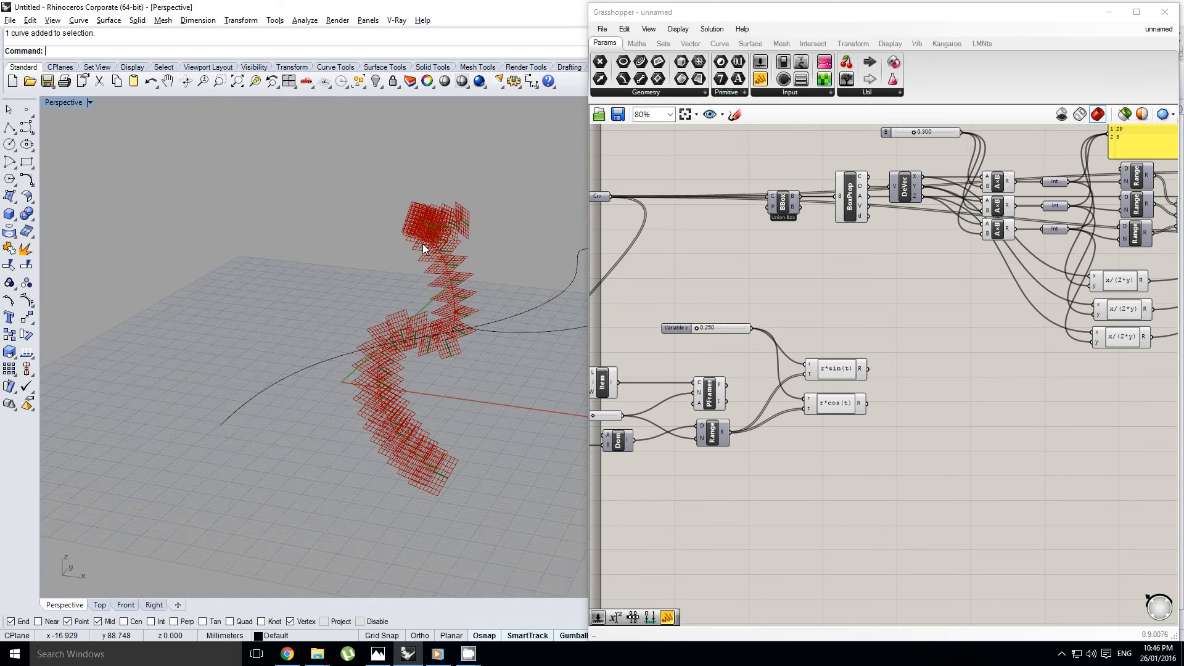
right_click_drag(729, 408, 813, 416)
left_click(794, 401)
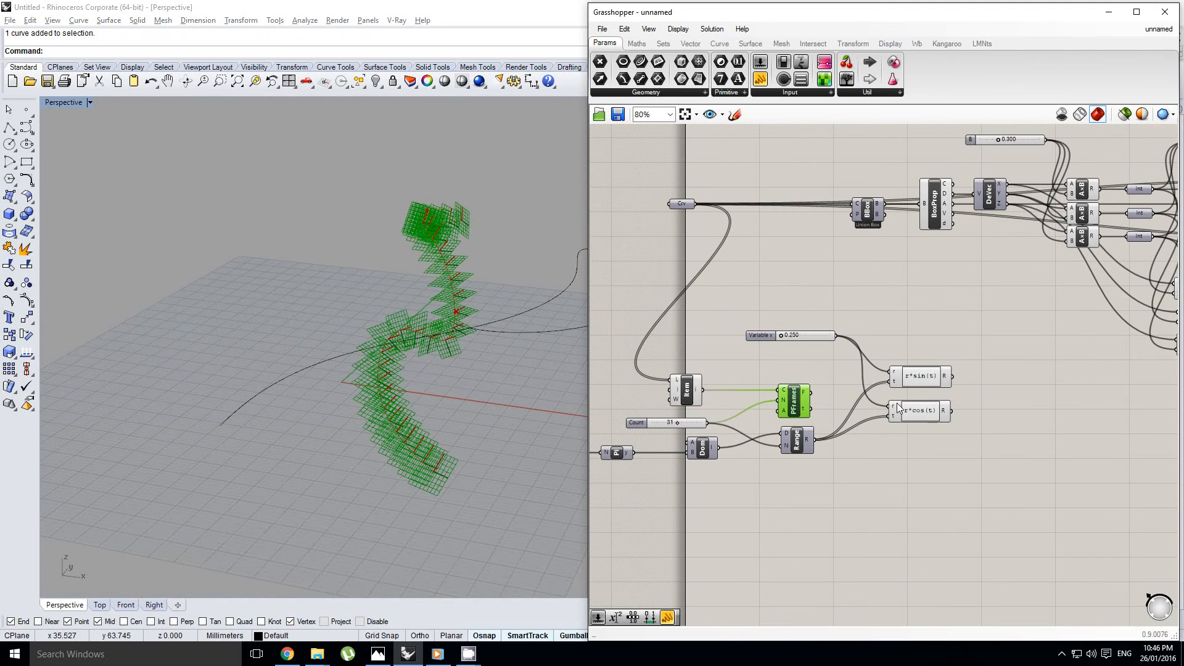
right_click_drag(898, 409, 844, 416)
right_click(912, 409)
left_click(929, 361)
double_click(945, 415)
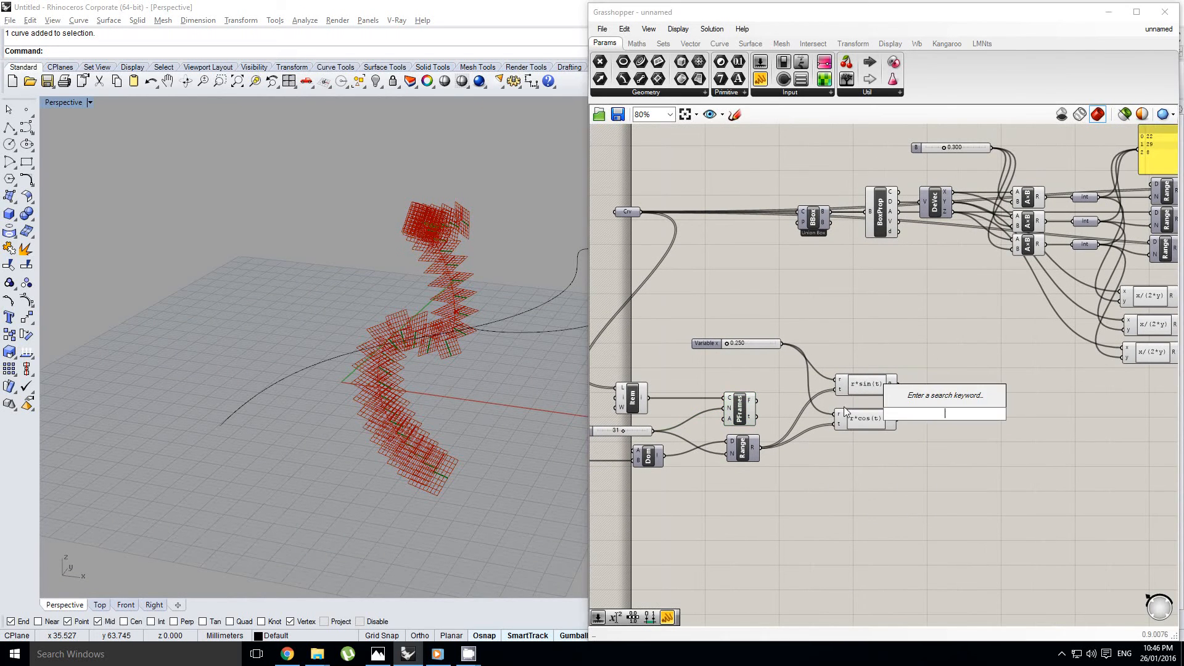
left_click(748, 416)
scroll(746, 401, "up", 3)
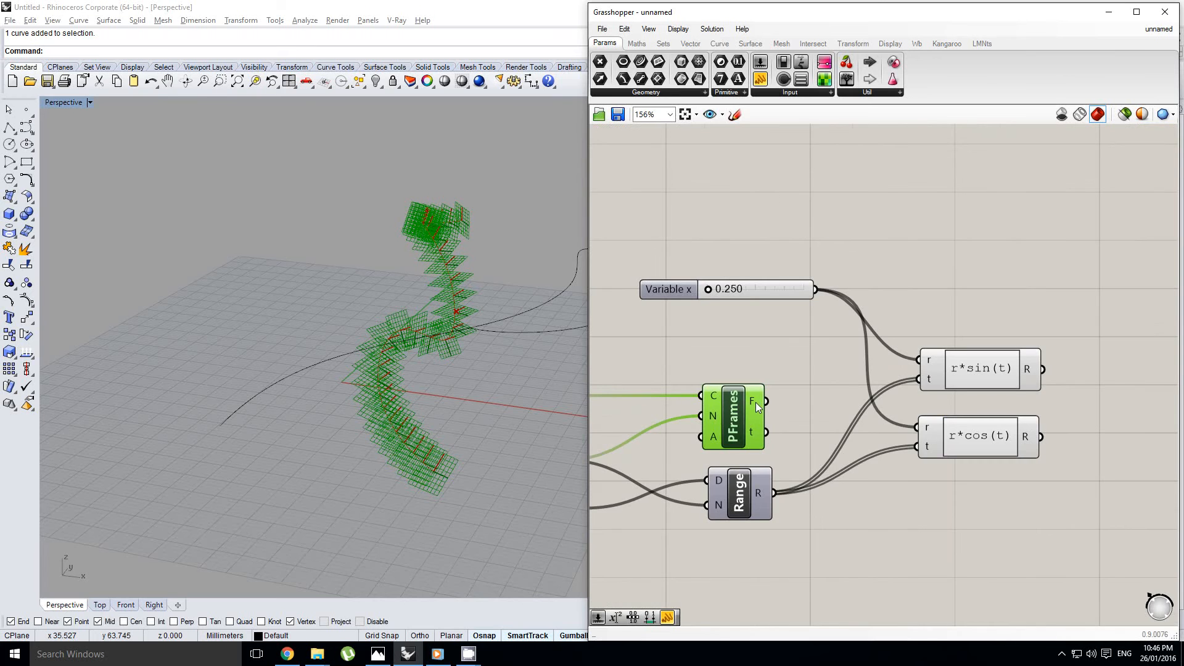
mouse_move(756, 402)
scroll(756, 403, "down", 1)
left_click(791, 365)
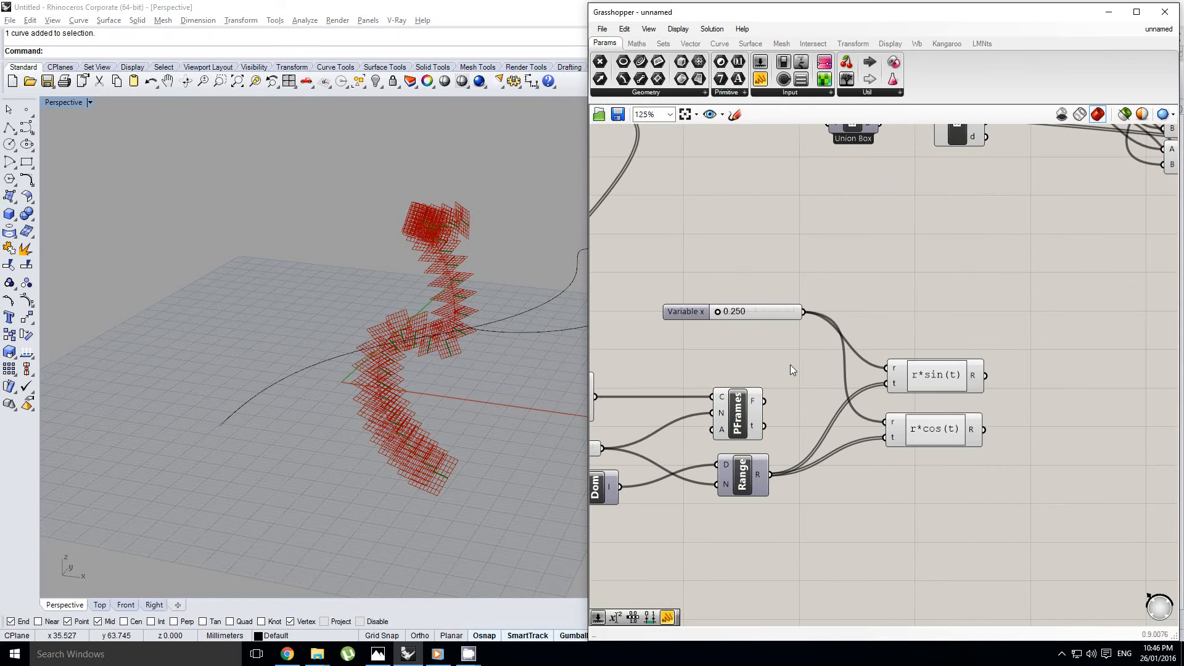
right_click_drag(544, 358, 494, 373)
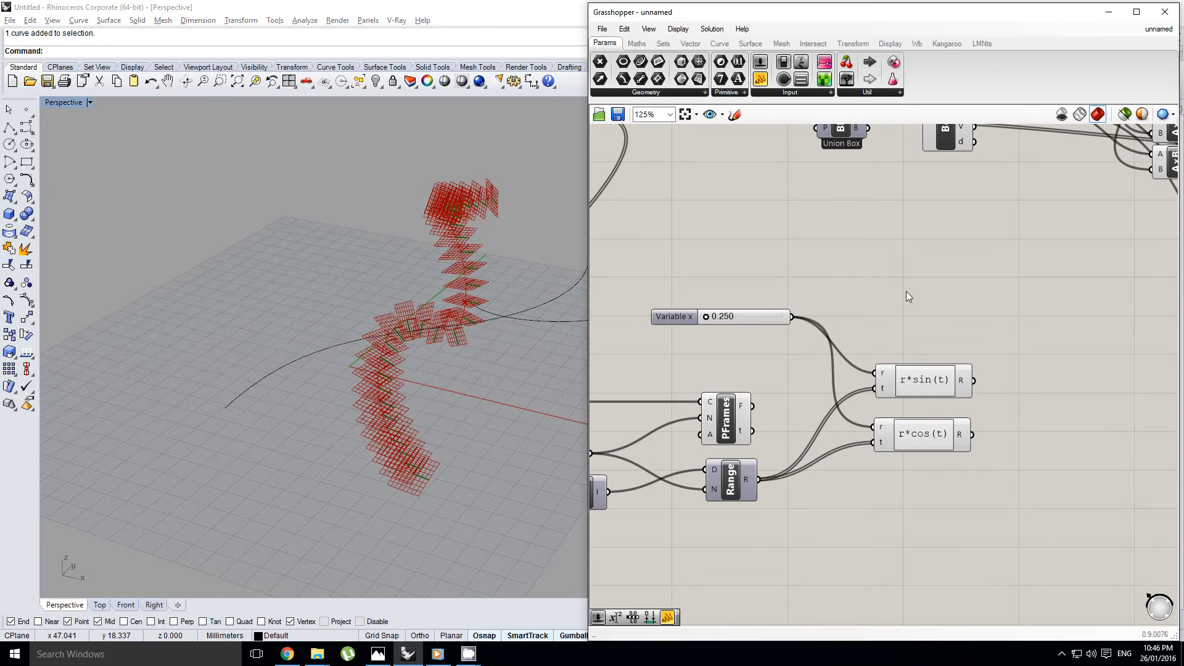
Add a Point Oriented component beside the r*sin(t) and r*cos(t) expressions
left_click(690, 45)
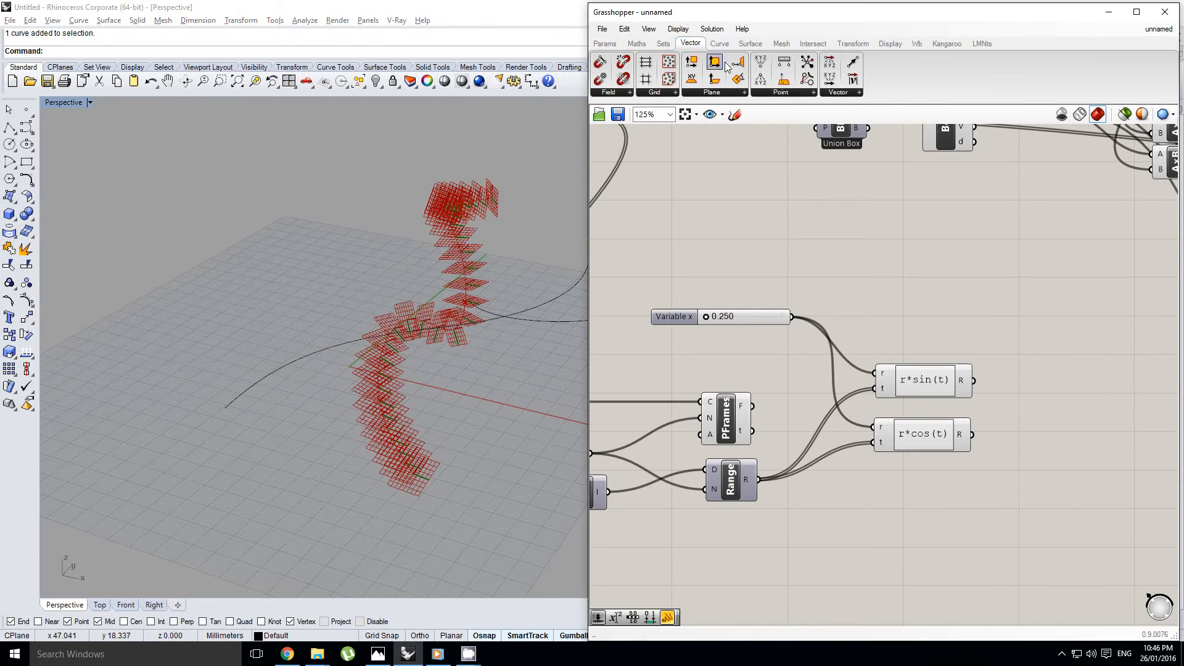
left_click(780, 93)
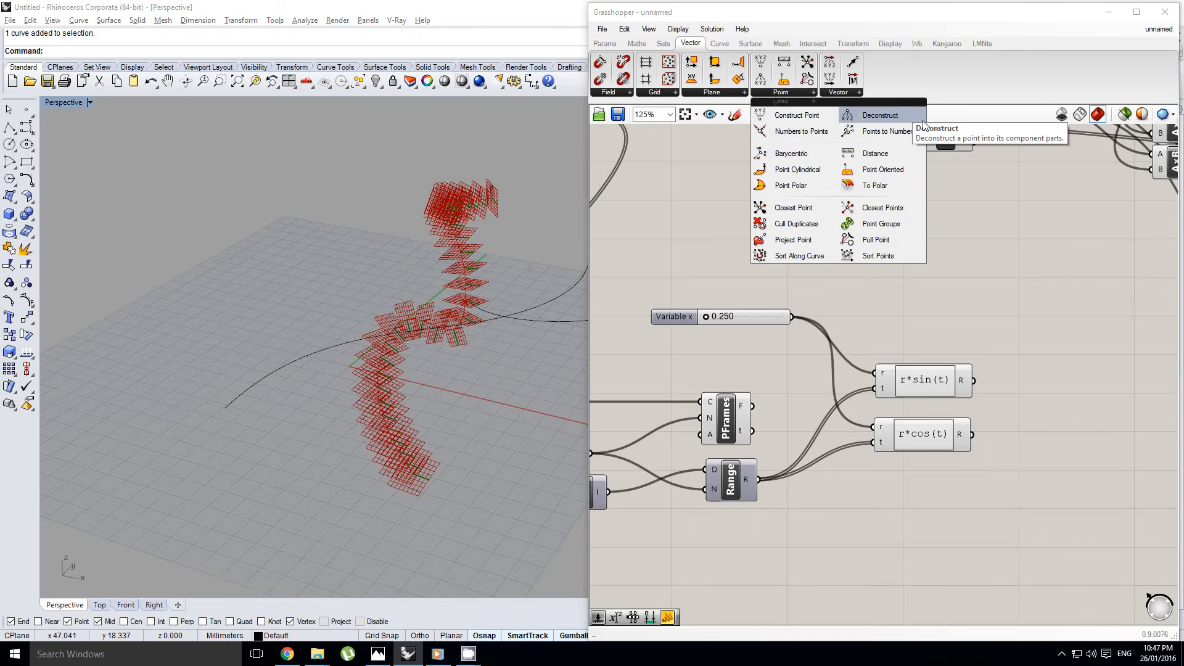
left_click_drag(863, 170, 1026, 326)
left_click(934, 301)
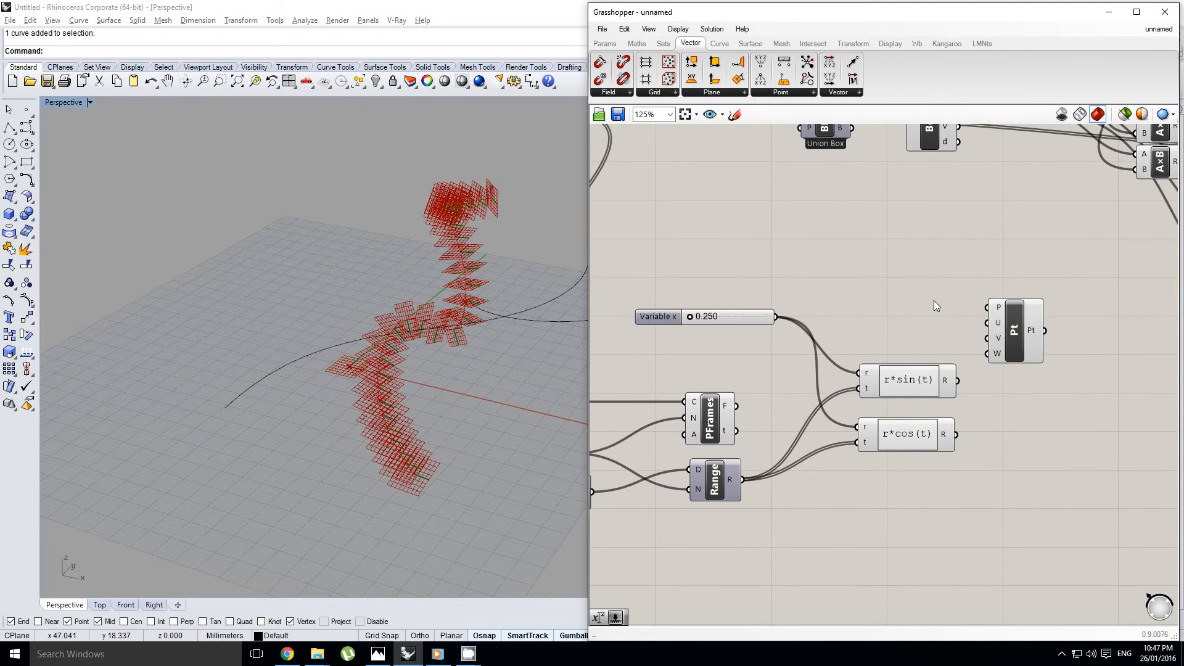
left_click_drag(767, 68, 883, 259)
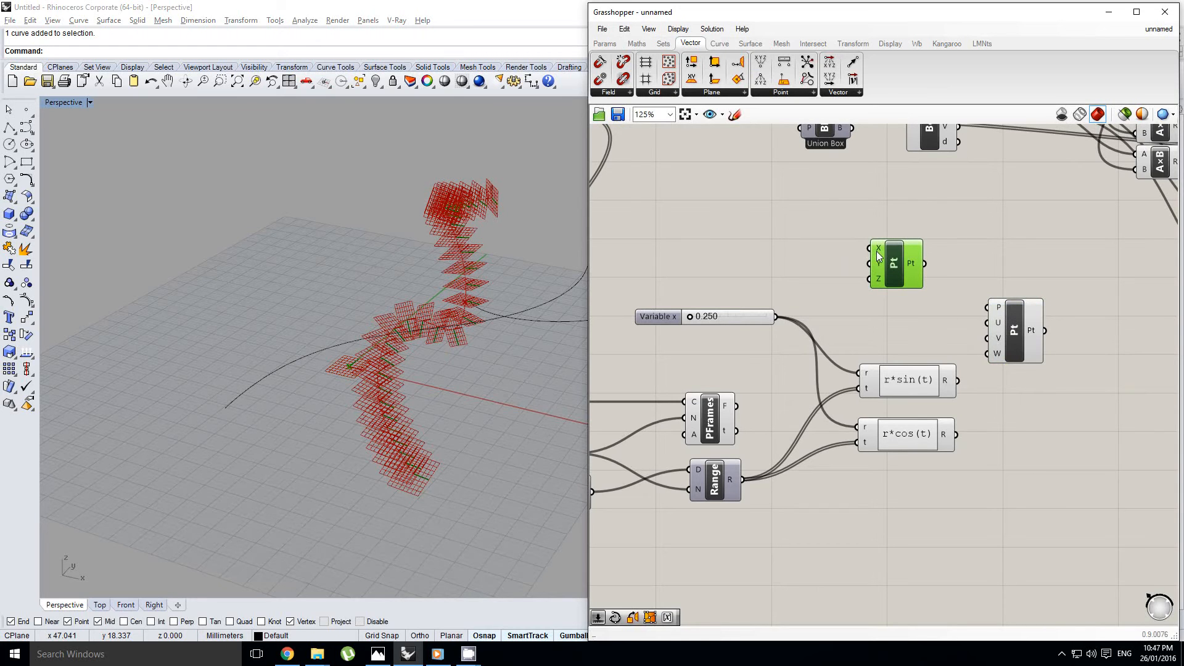
key("Delete")
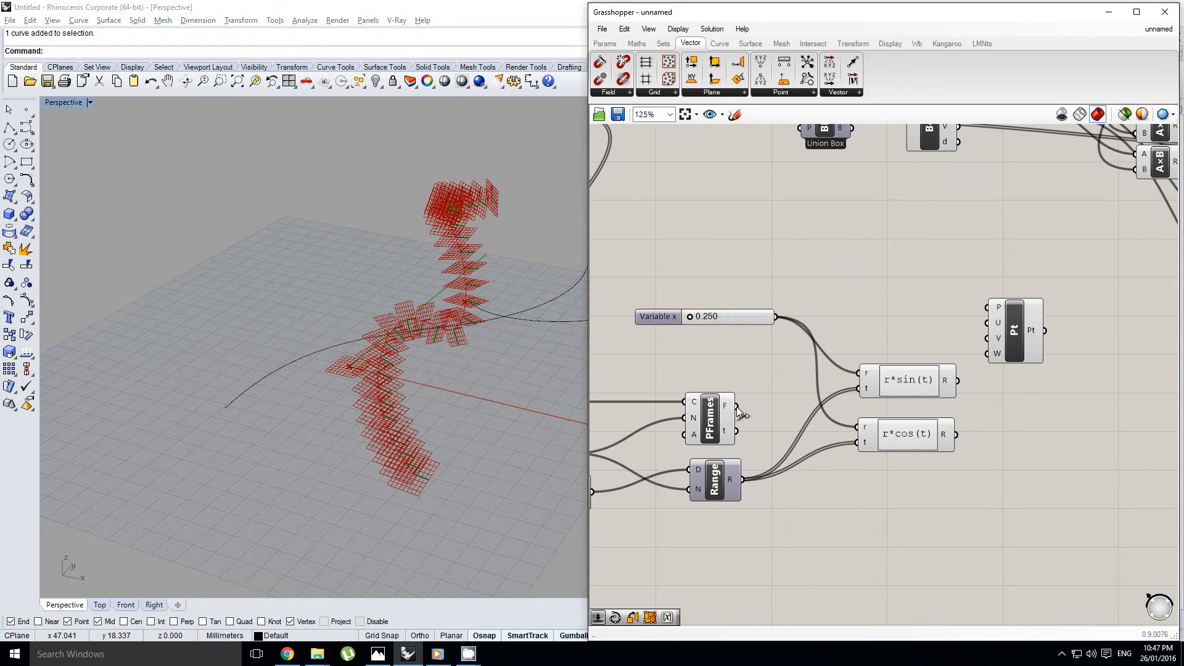
Connect the perpendicular frames to the oriented point's P input, r*sin(t) to U and r*cos(t) to V
left_click_drag(737, 406, 987, 307)
scroll(987, 301, "up", 1)
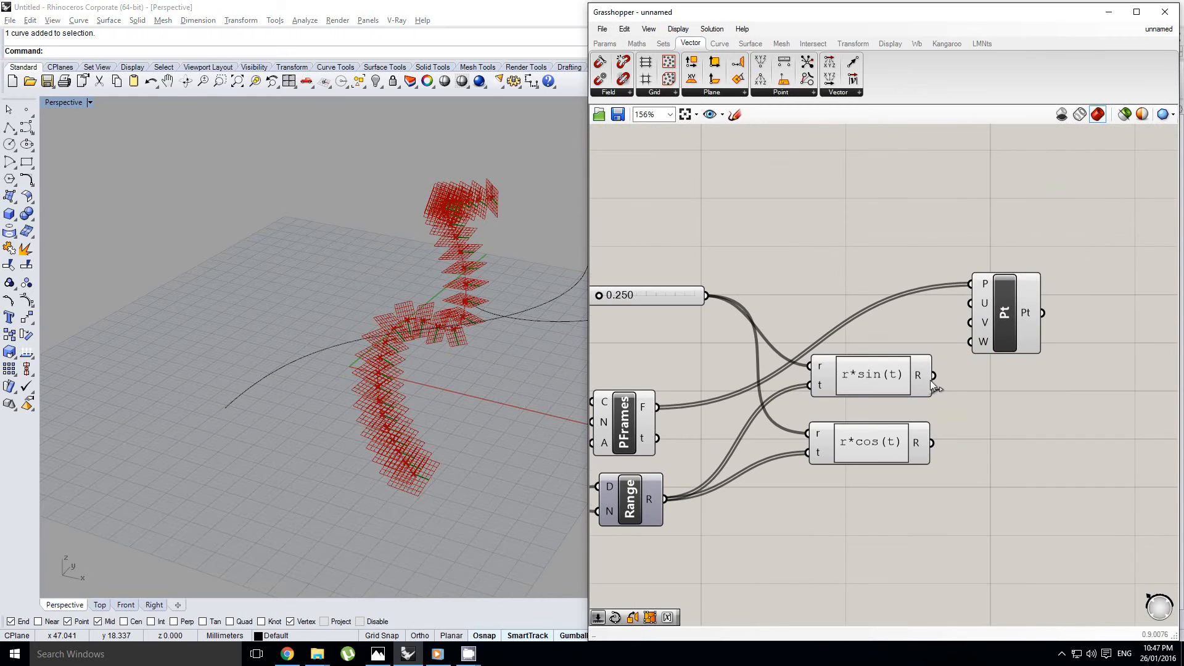
left_click_drag(934, 375, 970, 302)
left_click_drag(933, 445, 970, 322)
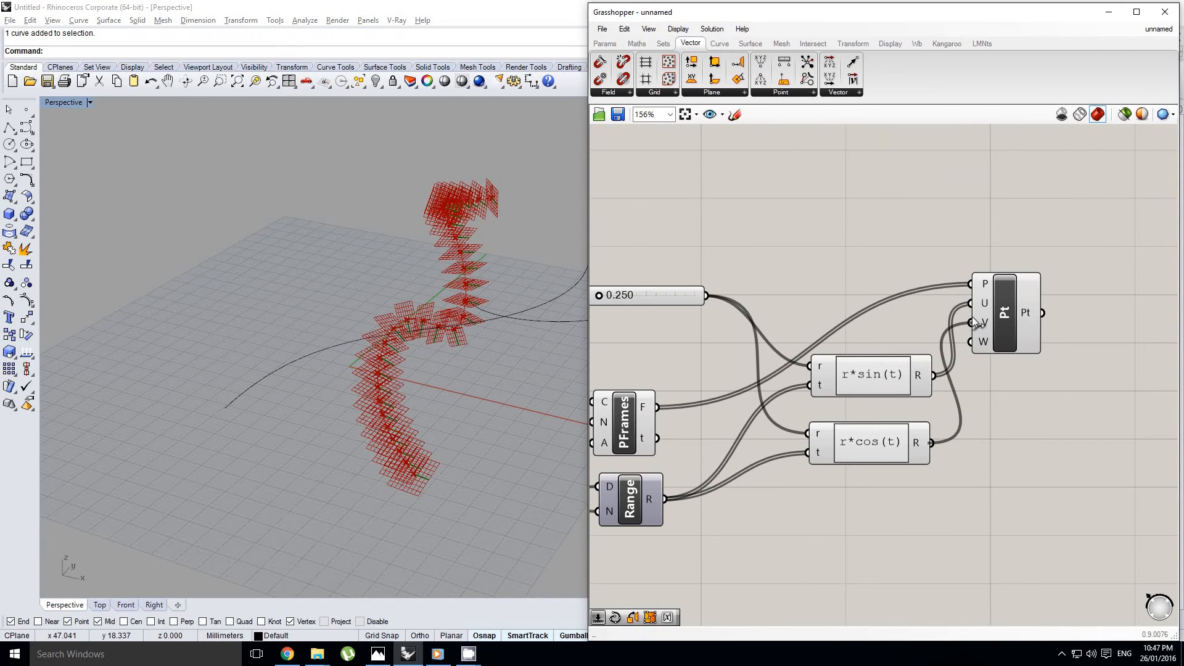
Set the slider feeding the r inputs of both expressions to 11.616
scroll(657, 323, "up", 2)
left_click_drag(663, 294, 708, 293)
right_click_drag(402, 383, 395, 354)
scroll(410, 350, "down", 2)
mouse_move(737, 374)
right_mouse_down()
mouse_move(801, 338)
mouse_move(738, 372)
right_mouse_up()
scroll(738, 372, "down", 3)
right_click(767, 386)
Add an Interpolate curve component with the oriented points connected to its V input, and hide the points' preview
right_click_drag(1047, 382, 968, 401)
double_click(968, 401)
type("inter")
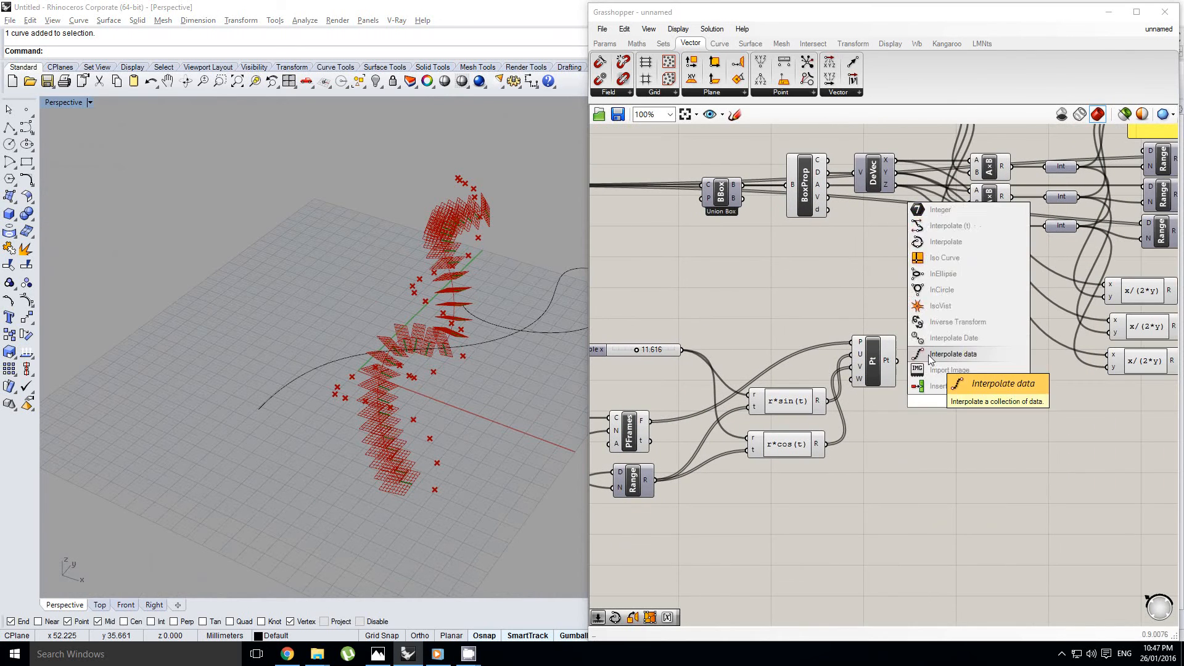
left_click(946, 338)
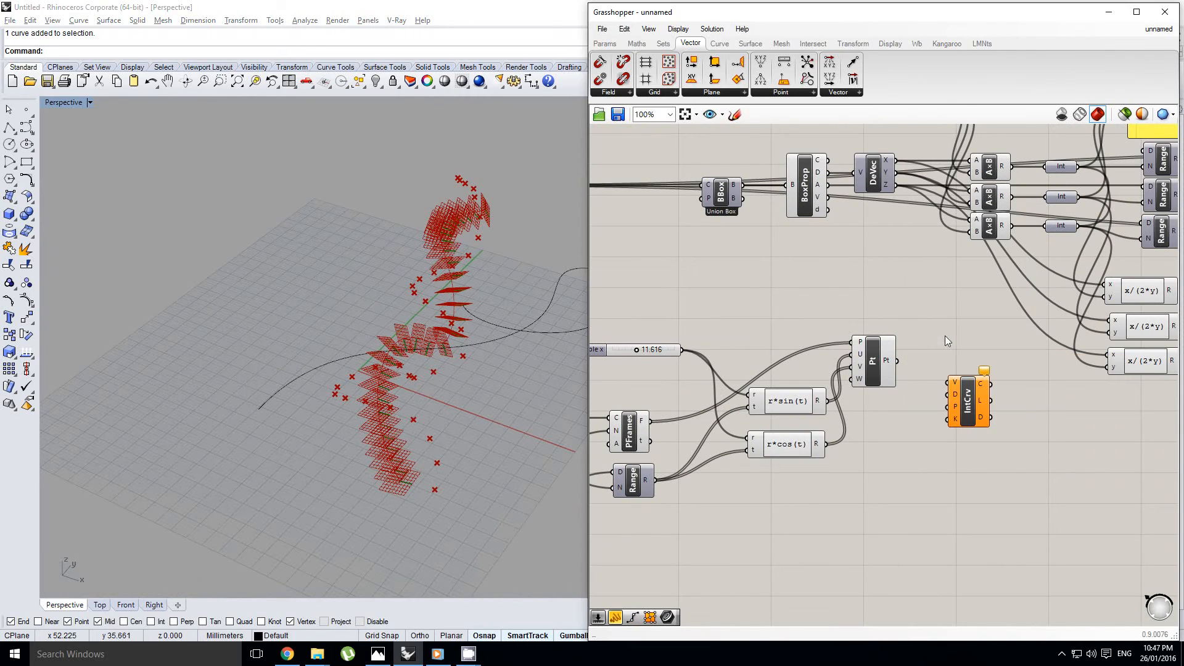
left_click_drag(897, 361, 948, 382)
left_click(879, 364)
middle_click(879, 364)
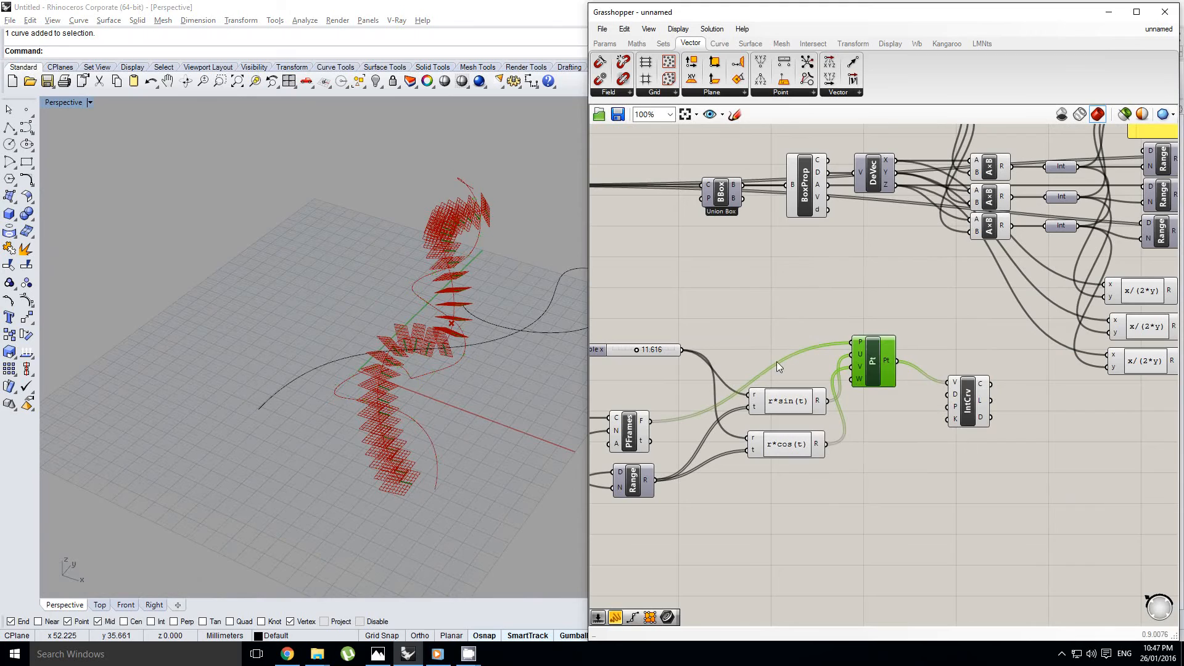
Move the whole spiral definition, from its Factor slider to the Interpolate component, away from the voxel components
scroll(429, 380, "up", 8)
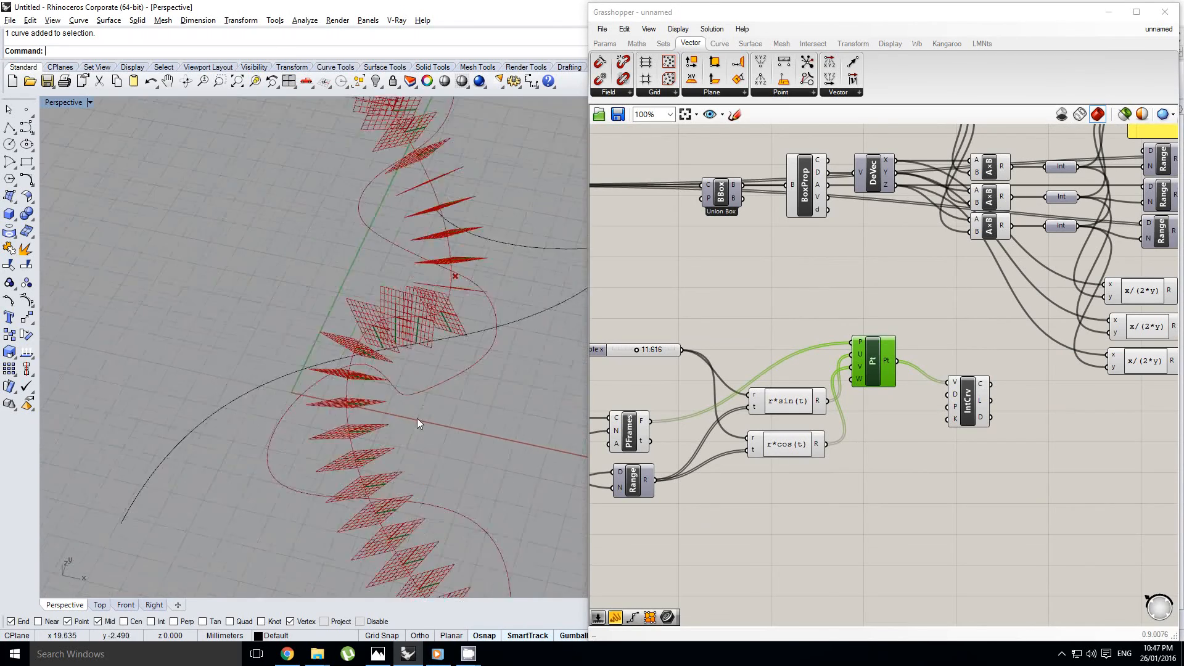
scroll(417, 423, "down", 6)
scroll(798, 349, "down", 5)
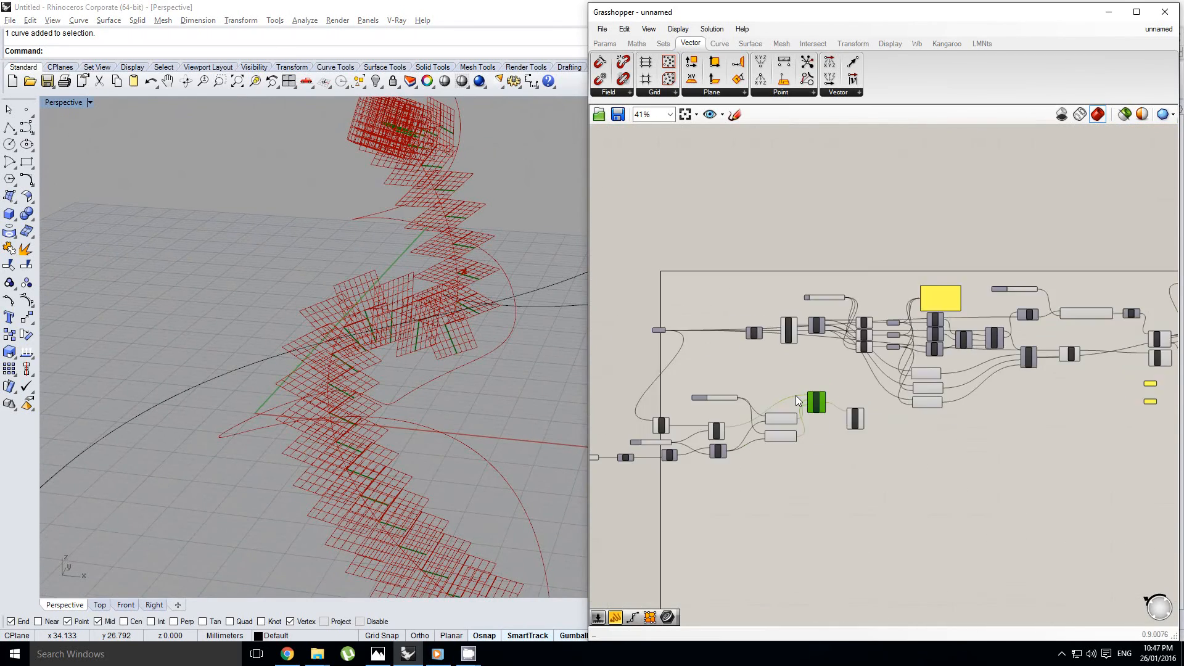
scroll(796, 395, "up", 1)
right_click_drag(787, 400, 902, 383)
left_click_drag(1029, 530, 630, 388)
right_click_drag(641, 371, 720, 373)
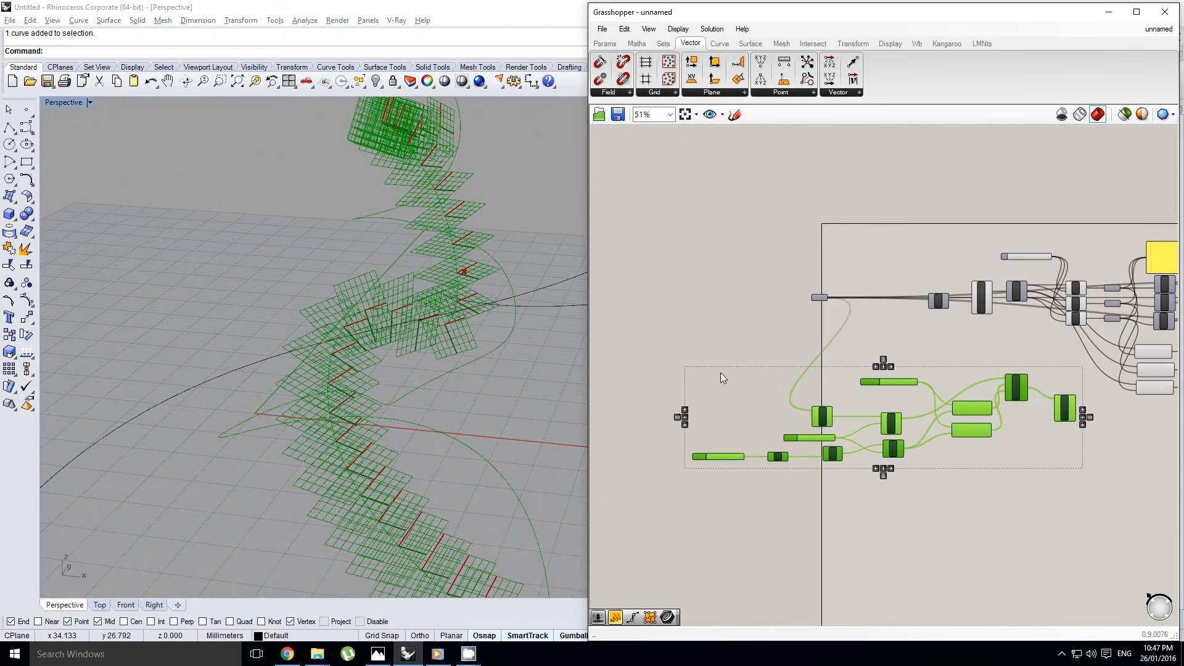
left_click_drag(871, 383, 715, 382)
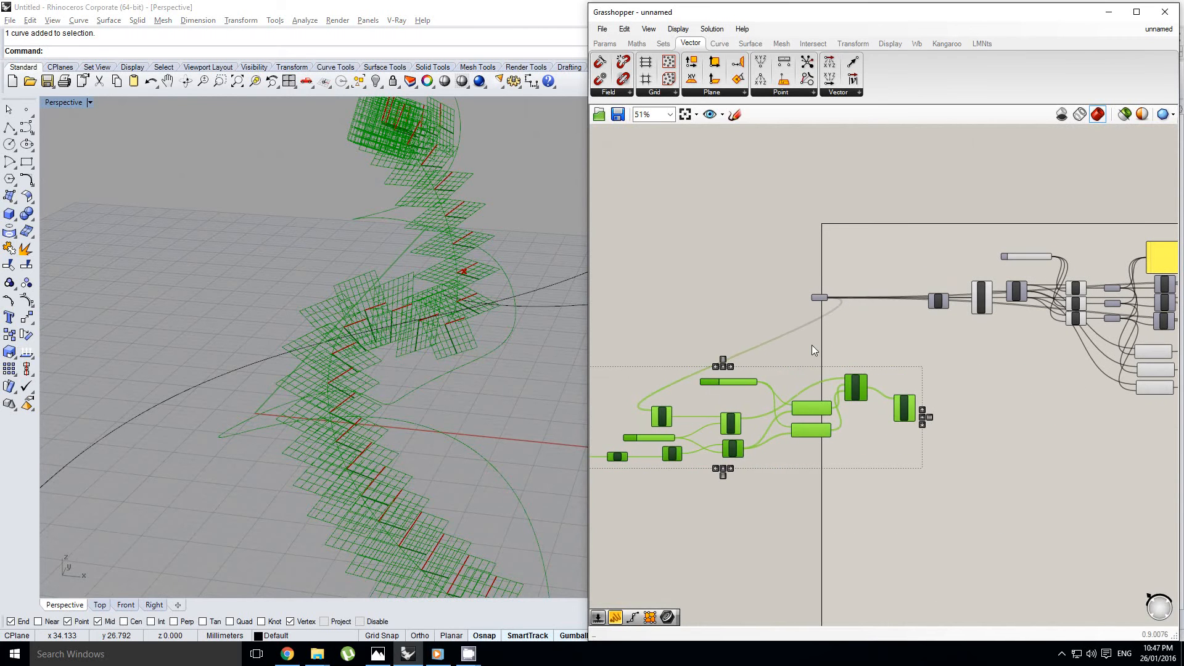
left_click(815, 341)
Add a new Curve parameter and place it just above the Interpolate component
scroll(830, 335, "up", 3)
right_click_drag(860, 340, 939, 394)
left_click(844, 332)
scroll(938, 392, "down", 2)
double_click(936, 371)
type("crv")
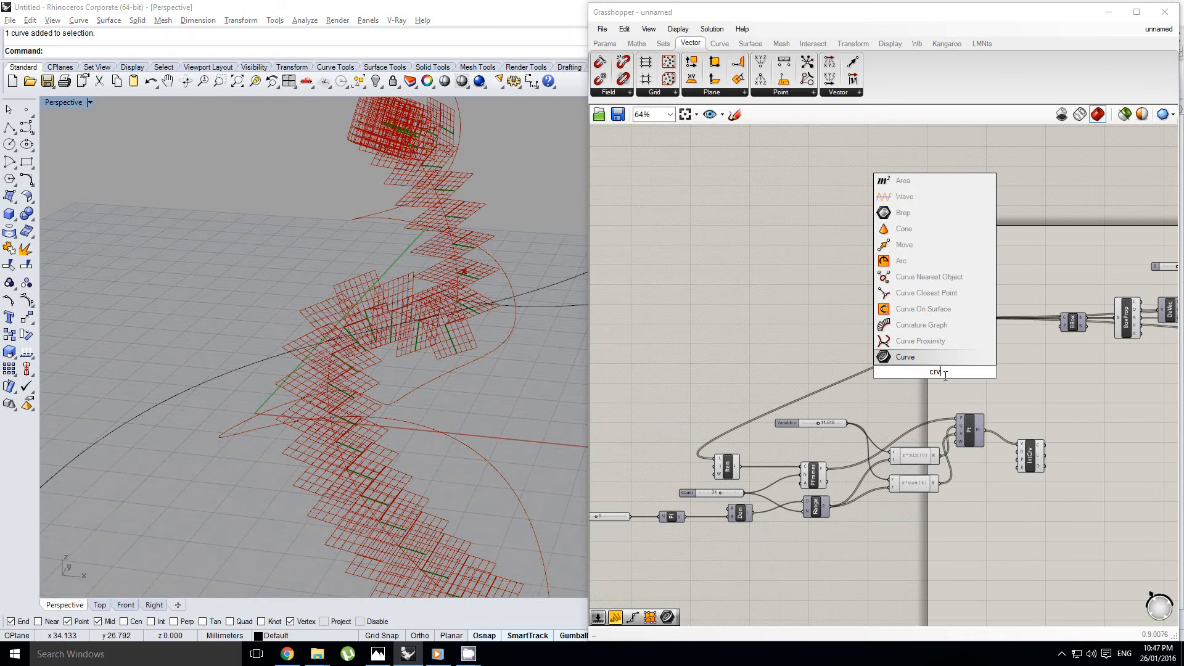
key("Return")
left_click_drag(933, 370, 1036, 397)
scroll(1034, 396, "up", 1)
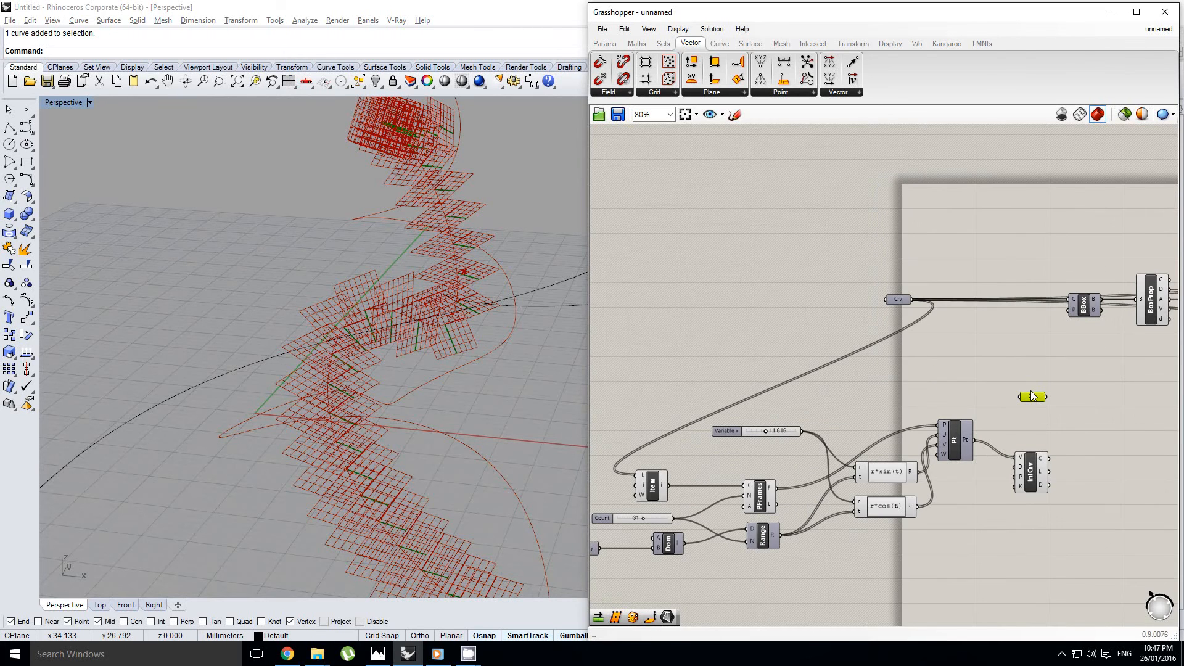
right_click_drag(1033, 397, 1023, 391)
Flatten the List Item's i output and the Interpolate component's C output
left_click_drag(660, 483, 691, 486)
right_click(653, 484)
left_click(692, 537)
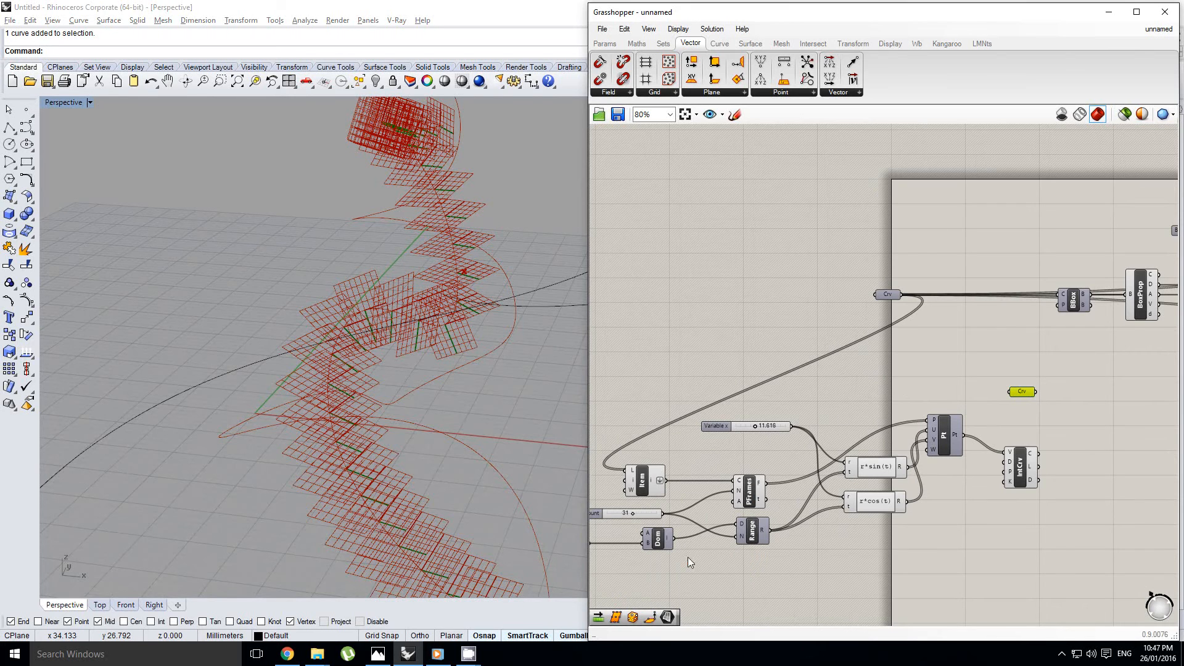
right_click(1031, 458)
left_click(1056, 523)
Connect both the List Item curve and the interpolated curve to the new Curve parameter
left_click_drag(664, 478, 1012, 393)
right_click_drag(1027, 401, 932, 403)
scroll(932, 404, "up", 1)
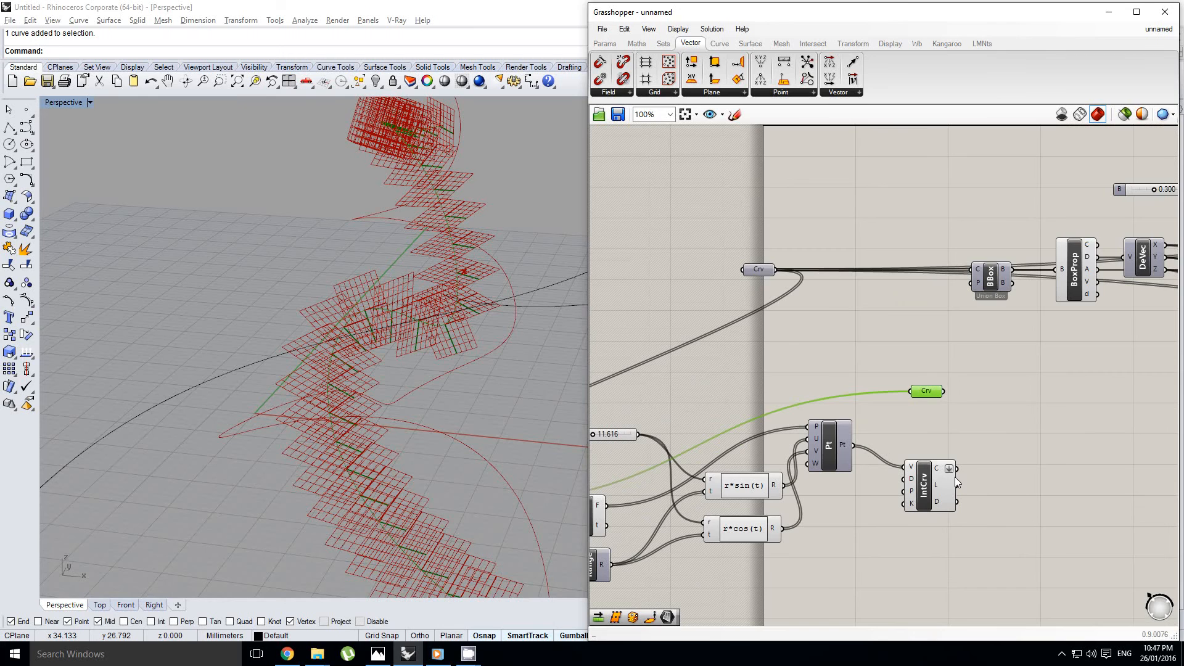
left_click_drag(958, 469, 916, 391, "shift")
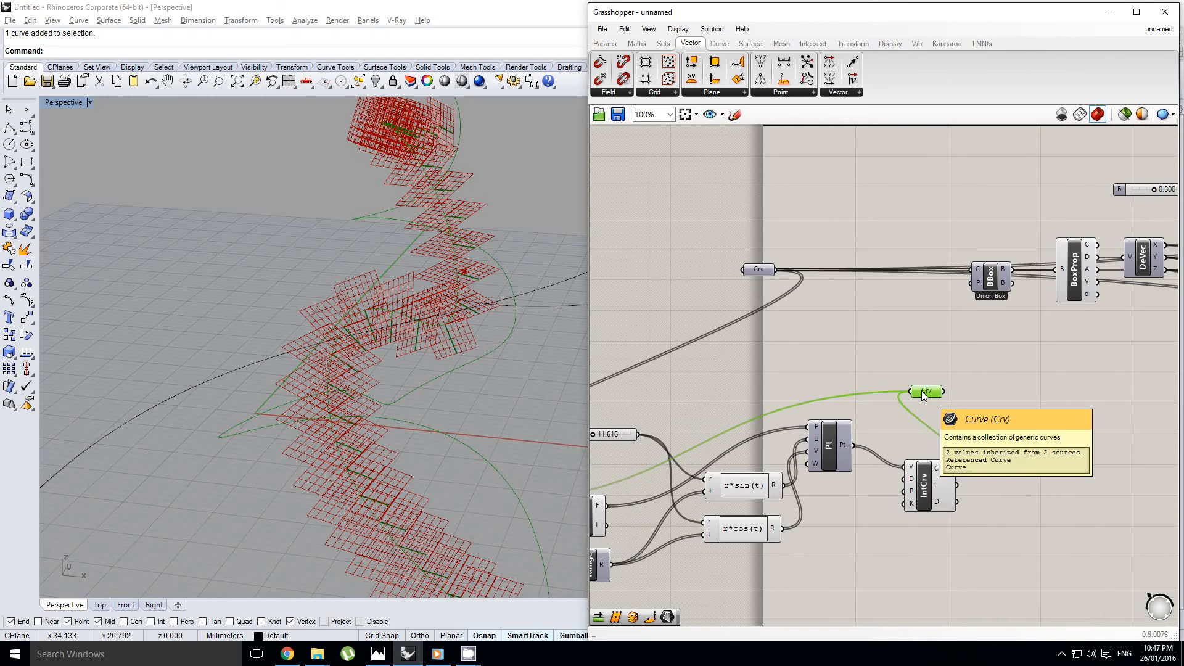
right_click_drag(921, 390, 884, 393)
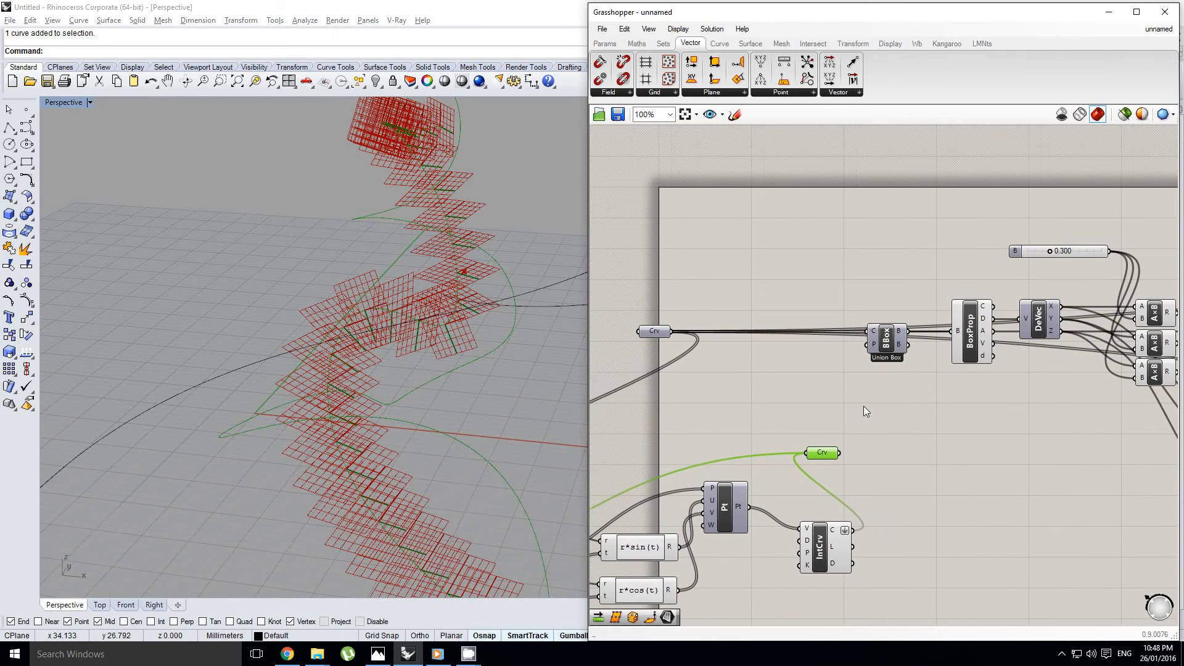
Lock the solver with the original Curve parameter selected
left_click(659, 332)
right_click_drag(735, 349, 901, 315)
right_click(803, 332)
scroll(902, 314, "down", 1)
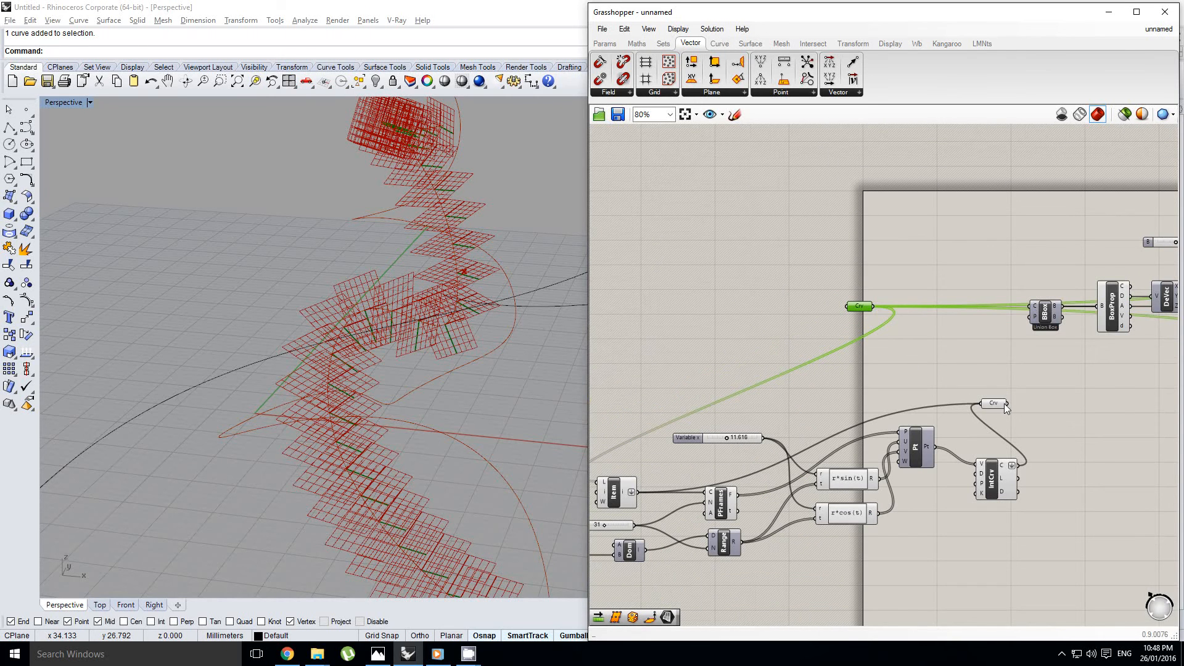
middle_click(893, 347)
left_click(893, 381)
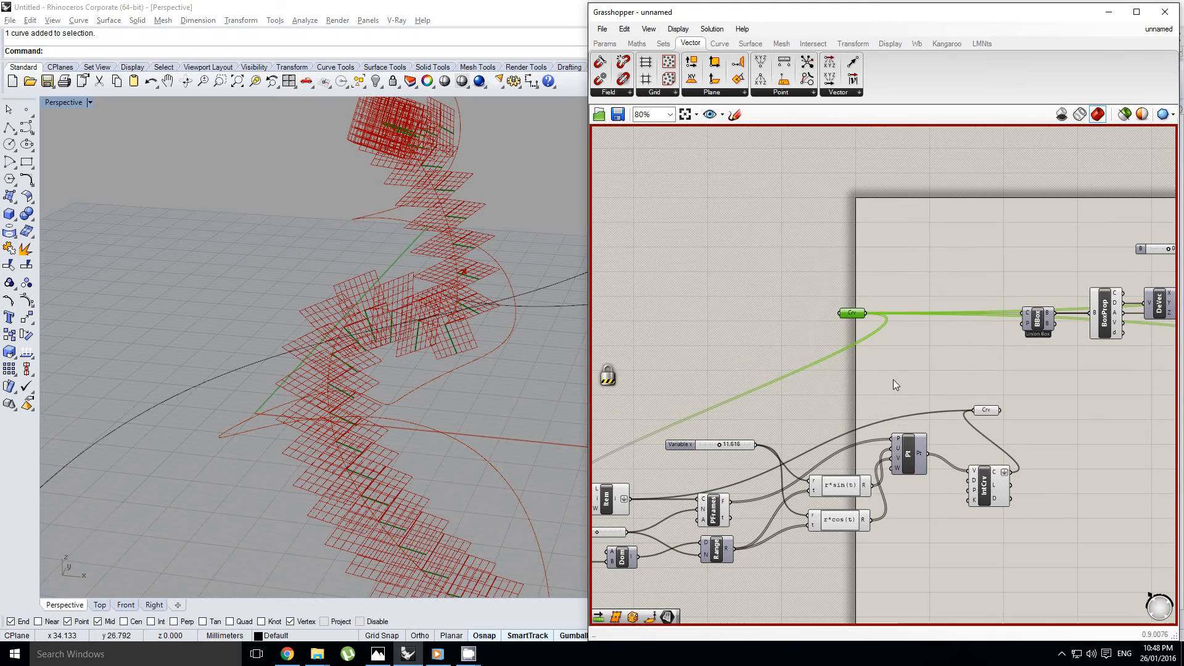
Transfer all outgoing wires of the original Curve parameter to the new Curve parameter and unlock the solver
right_click_drag(824, 345, 847, 363)
right_click(894, 351)
scroll(869, 358, "down", 1)
left_click(885, 361)
scroll(885, 360, "up", 1)
left_click_drag(869, 313, 998, 412, "ctrl+shift")
middle_click(898, 343)
right_click_drag(987, 408, 977, 407)
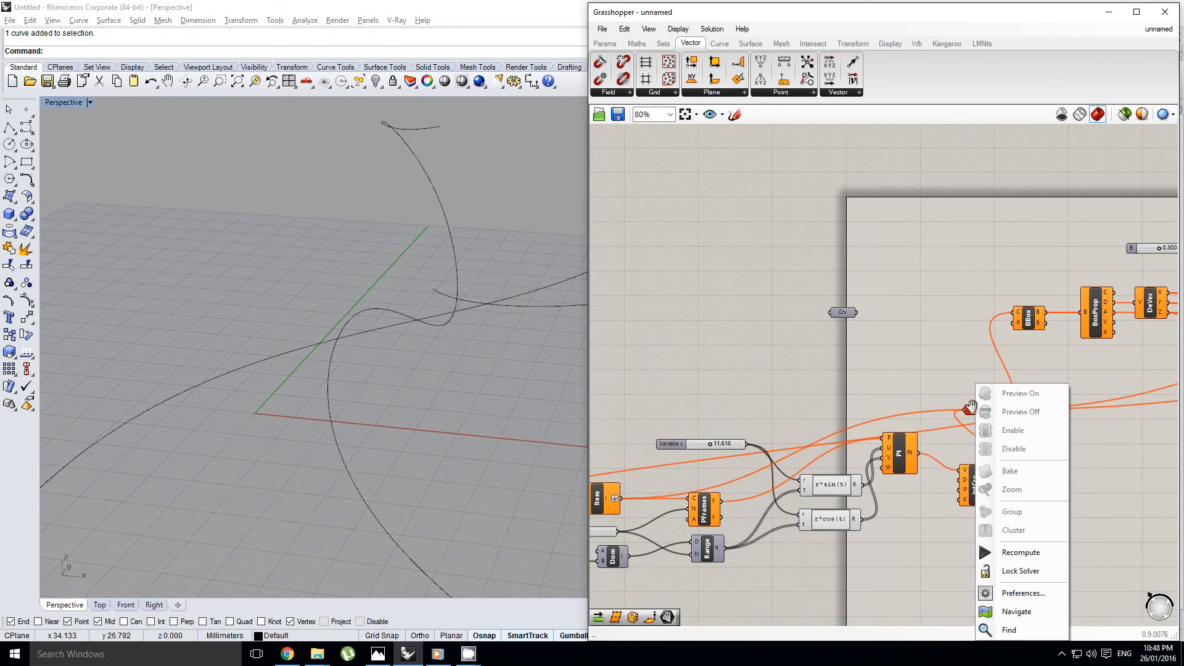
Reconnect the List Item's L input to the original Curve parameter instead of the new one
left_click(931, 399)
scroll(964, 420, "down", 3)
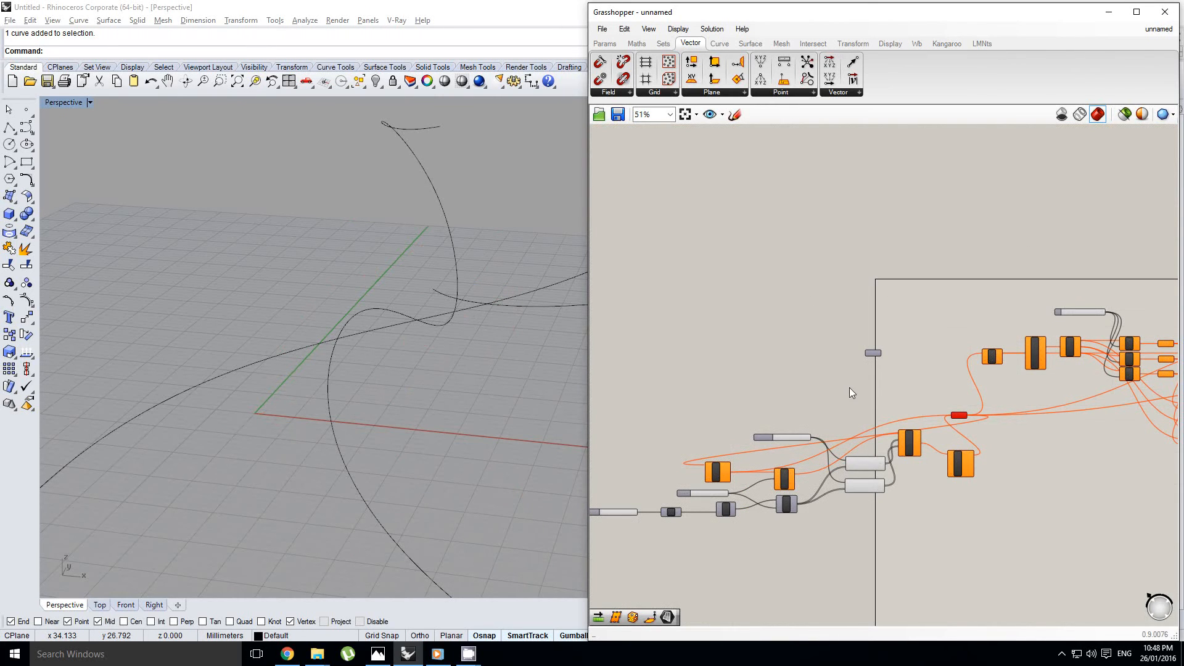
scroll(960, 425, "up", 2)
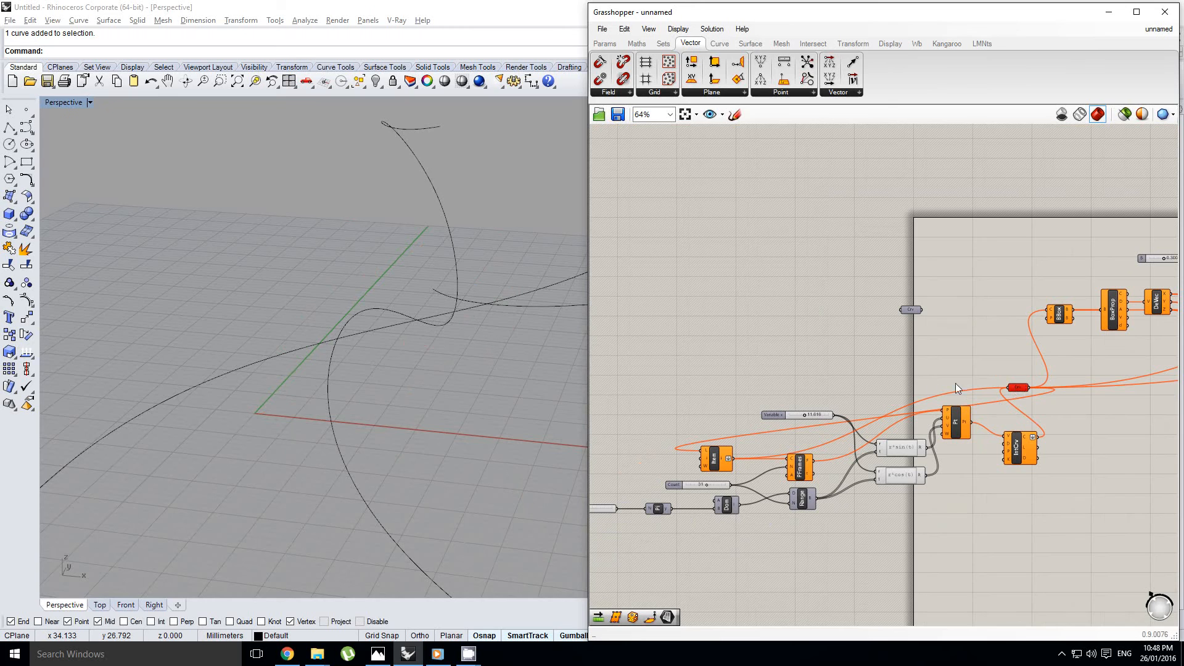
left_click_drag(1016, 387, 988, 385)
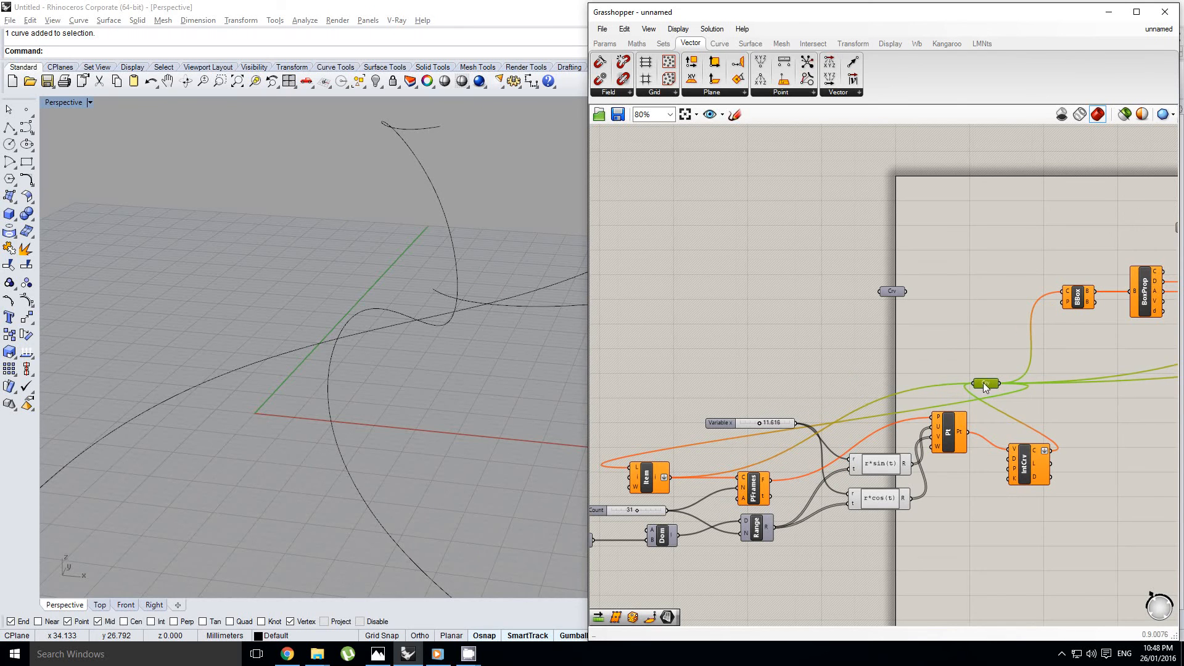
scroll(986, 384, "up", 1)
scroll(962, 381, "up", 1)
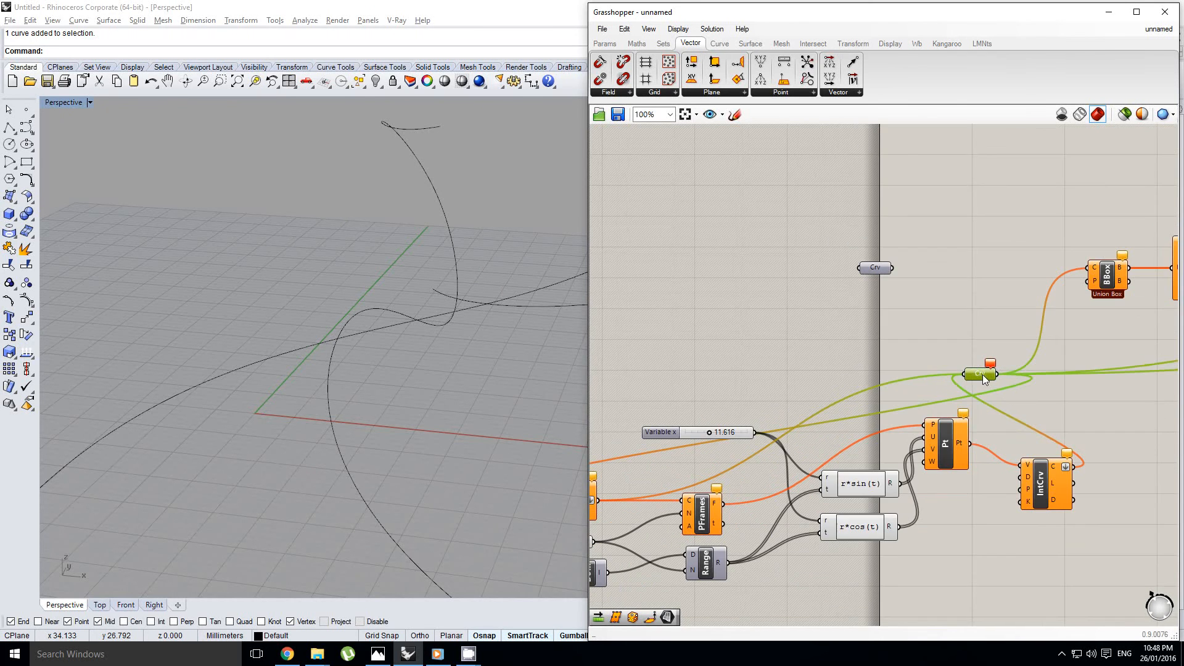
left_click_drag(897, 268, 646, 452)
scroll(1017, 280, "down", 1)
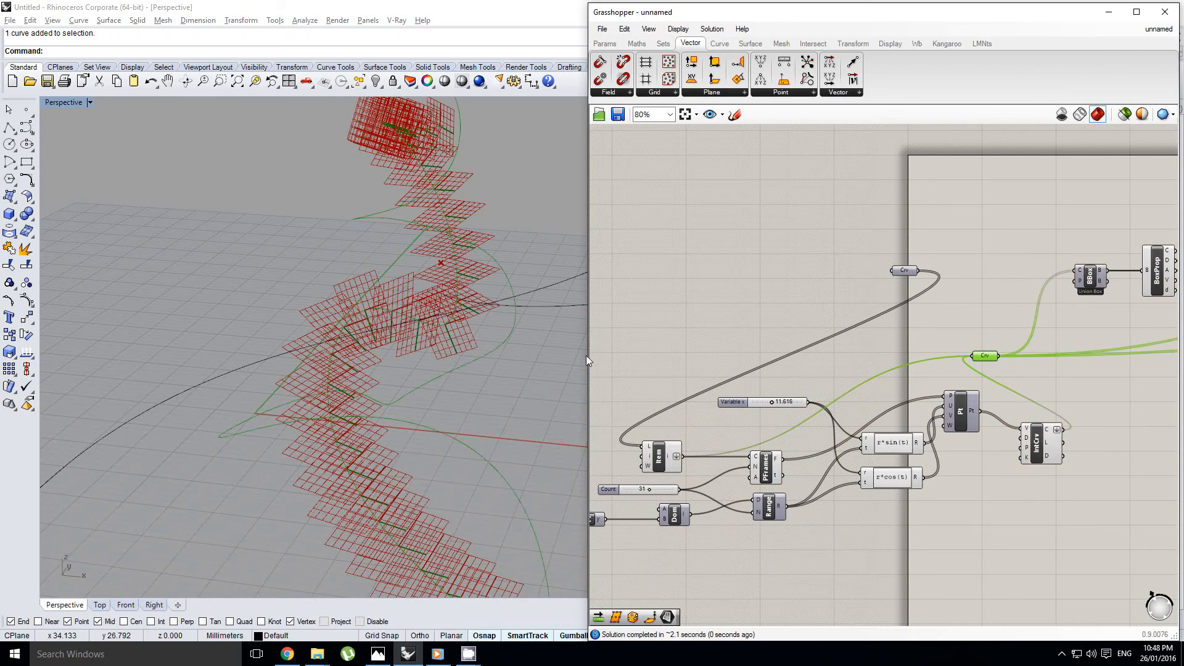
Examine the spiral and base curves in the viewport together with the new Curve parameter's connections
right_click_drag(426, 413, 385, 404)
scroll(386, 404, "down", 5)
scroll(950, 371, "up", 1)
right_click_drag(949, 371, 878, 363)
scroll(932, 368, "up", 1)
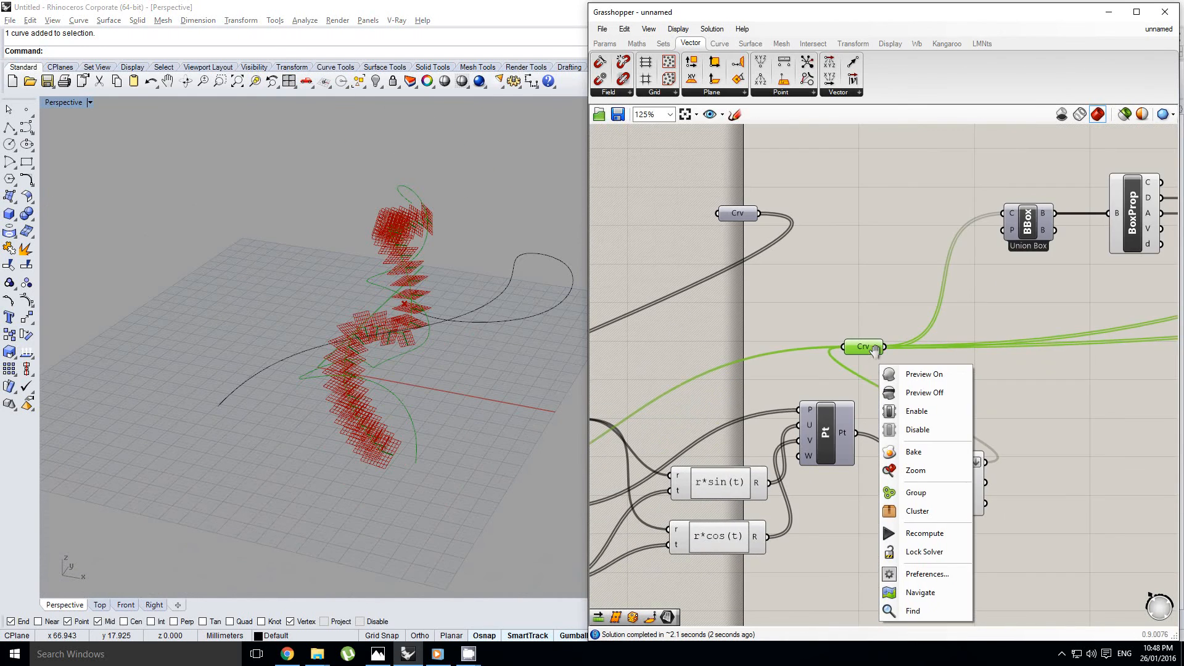
left_click(872, 349)
left_click_drag(871, 349, 912, 323)
right_click_drag(935, 295, 875, 331)
left_click(762, 314)
scroll(758, 313, "down", 6)
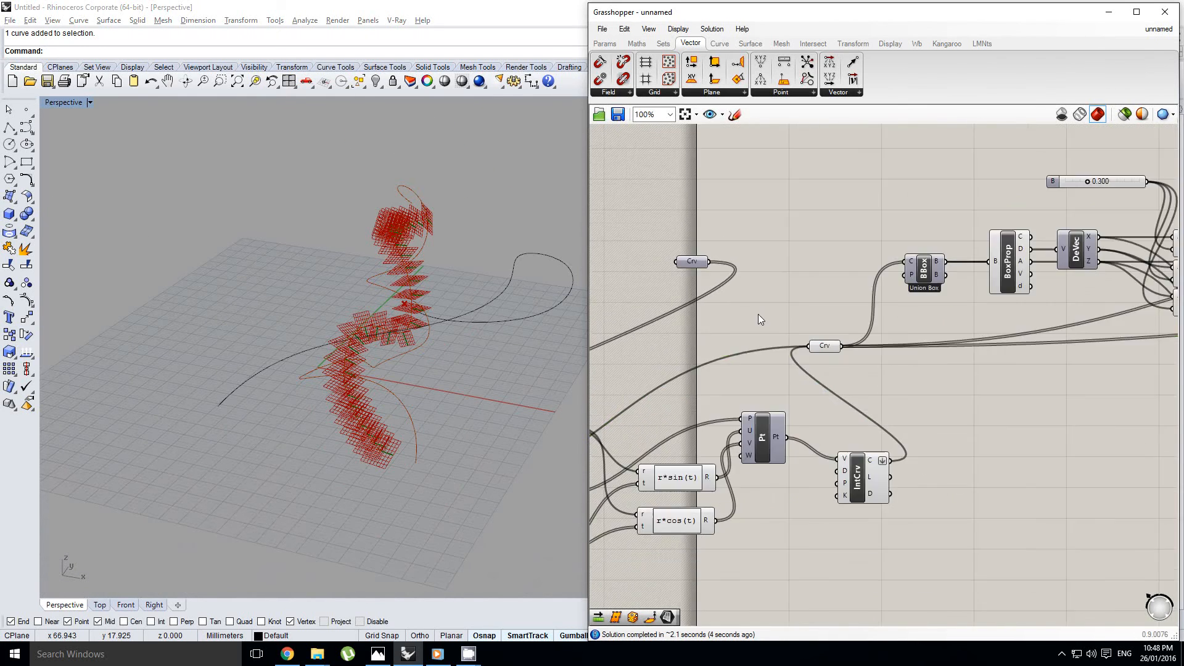
Turn on the preview of the Cull component at the end of the voxel definition and view the boxes
right_click_drag(1096, 317, 874, 355)
scroll(963, 337, "up", 5)
right_click(904, 343)
right_click(975, 356)
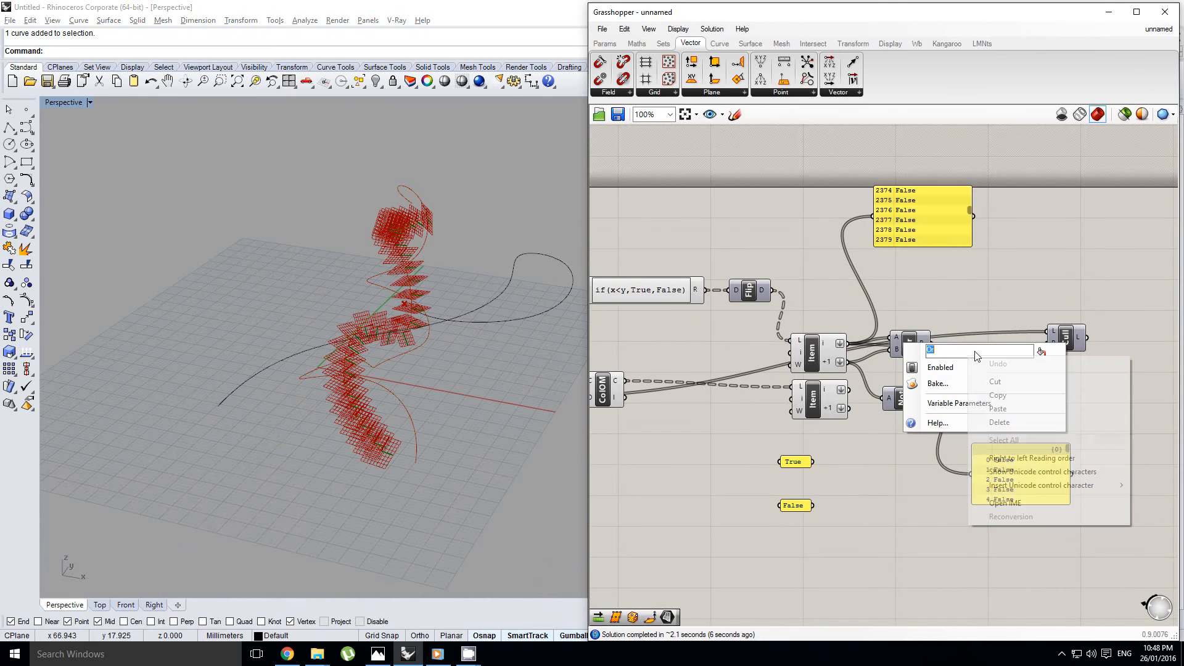
left_click(950, 310)
right_click_drag(1084, 337, 1048, 329)
left_click(1030, 328)
middle_click(1028, 327)
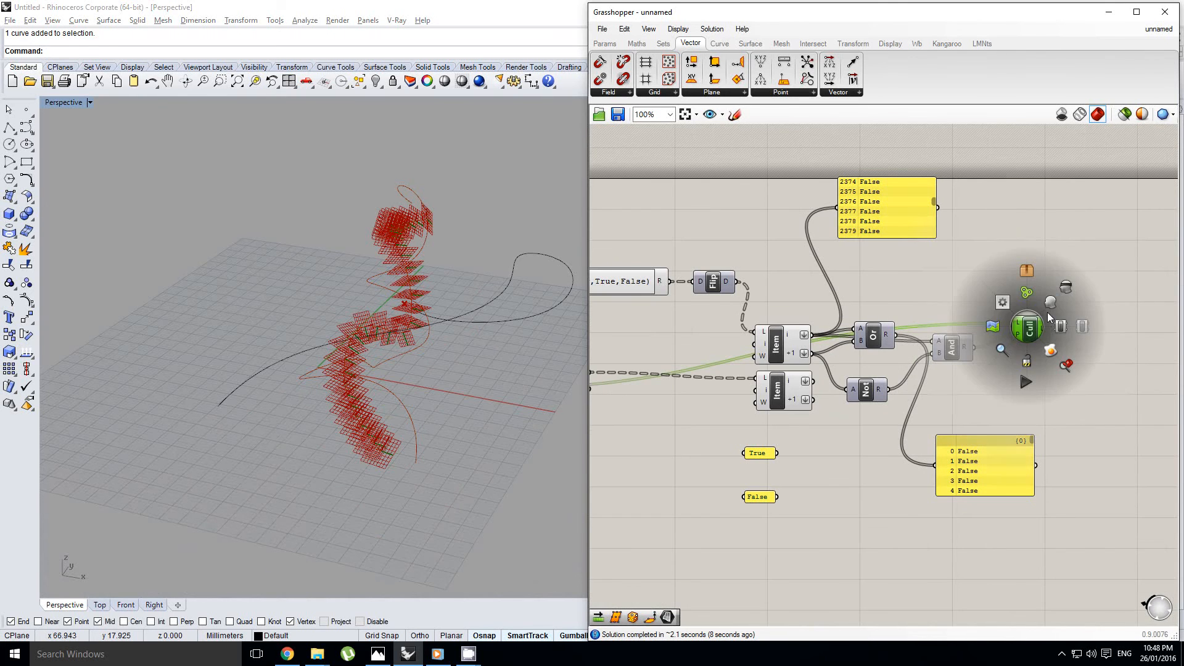
left_click(1053, 302)
right_click_drag(426, 363, 440, 379)
scroll(439, 379, "up", 10)
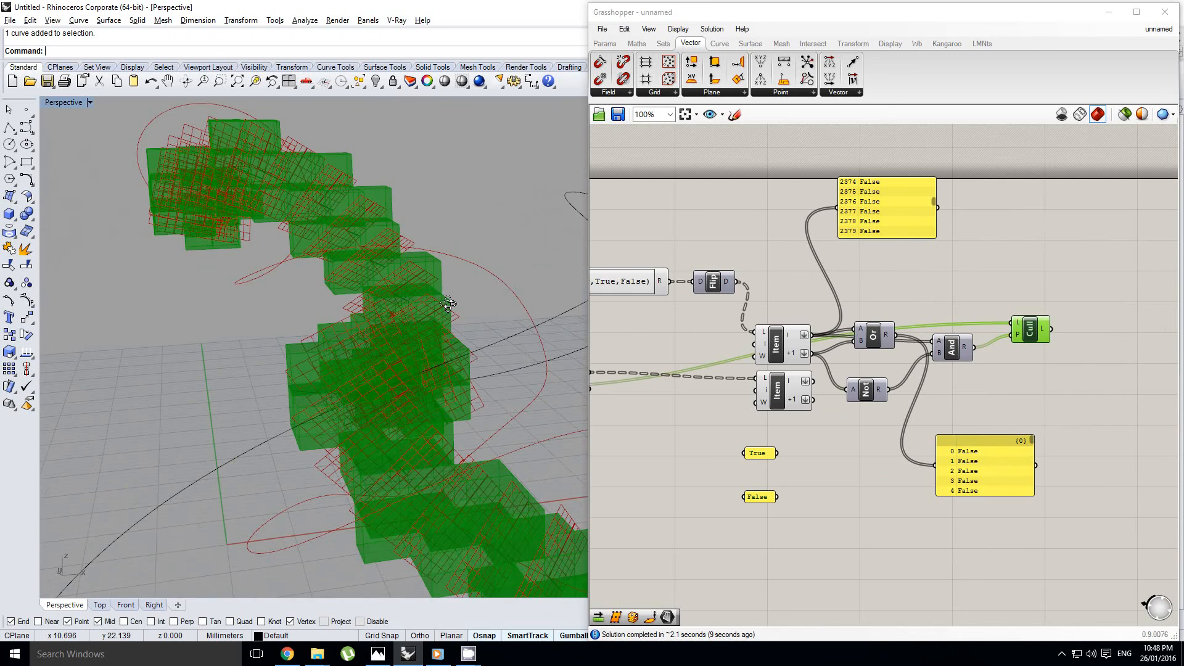
Set the Variable y slider feeding the if(x<y,True,False) expression to 10
right_click_drag(875, 301, 1057, 296)
right_click_drag(802, 311, 936, 313)
right_click_drag(847, 301, 853, 322)
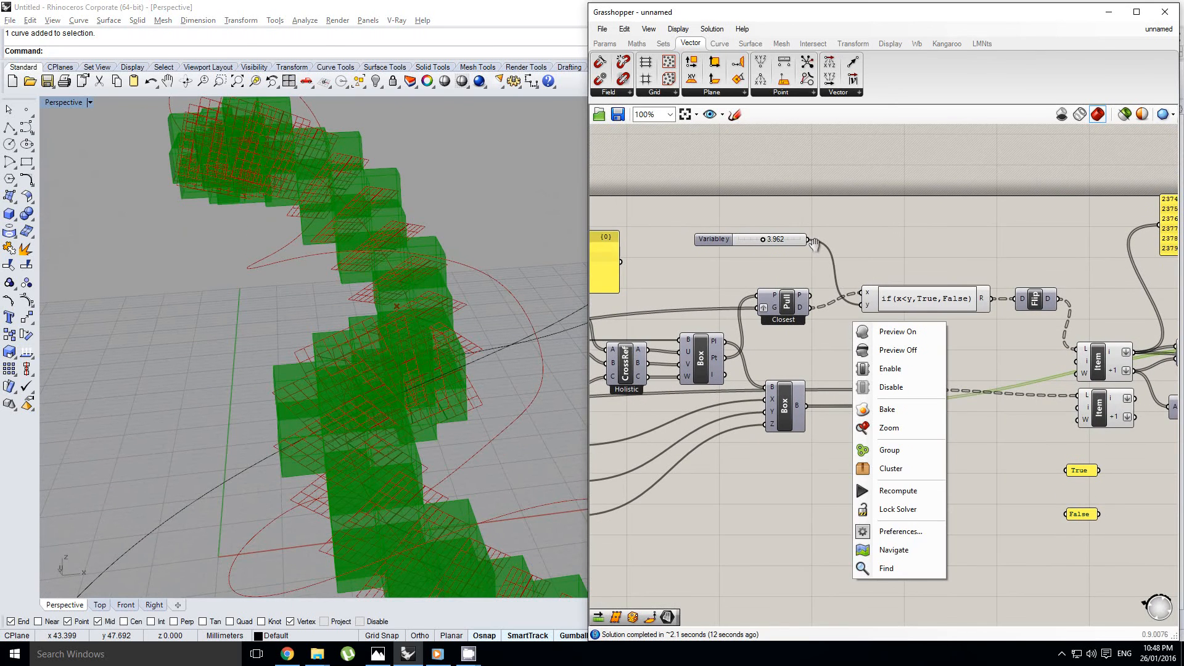
left_click(815, 258)
scroll(800, 266, "up", 6)
right_click_drag(798, 266, 872, 328)
scroll(833, 245, "down", 3)
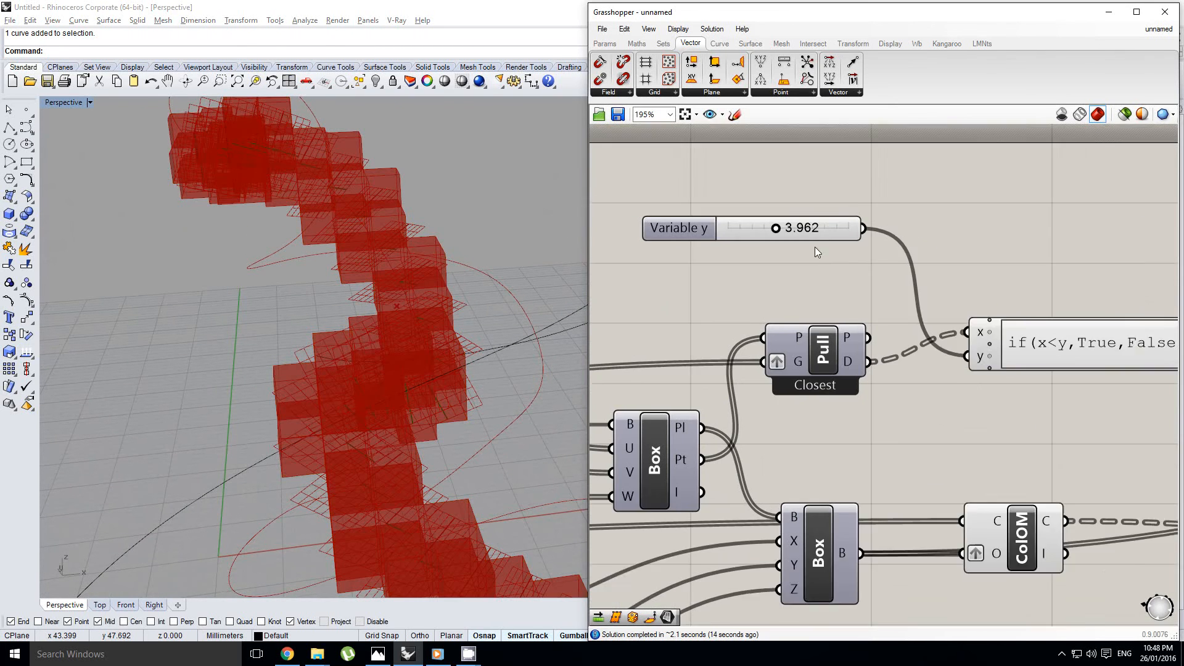
right_click_drag(816, 248, 858, 277)
left_click(866, 259)
double_click(866, 254)
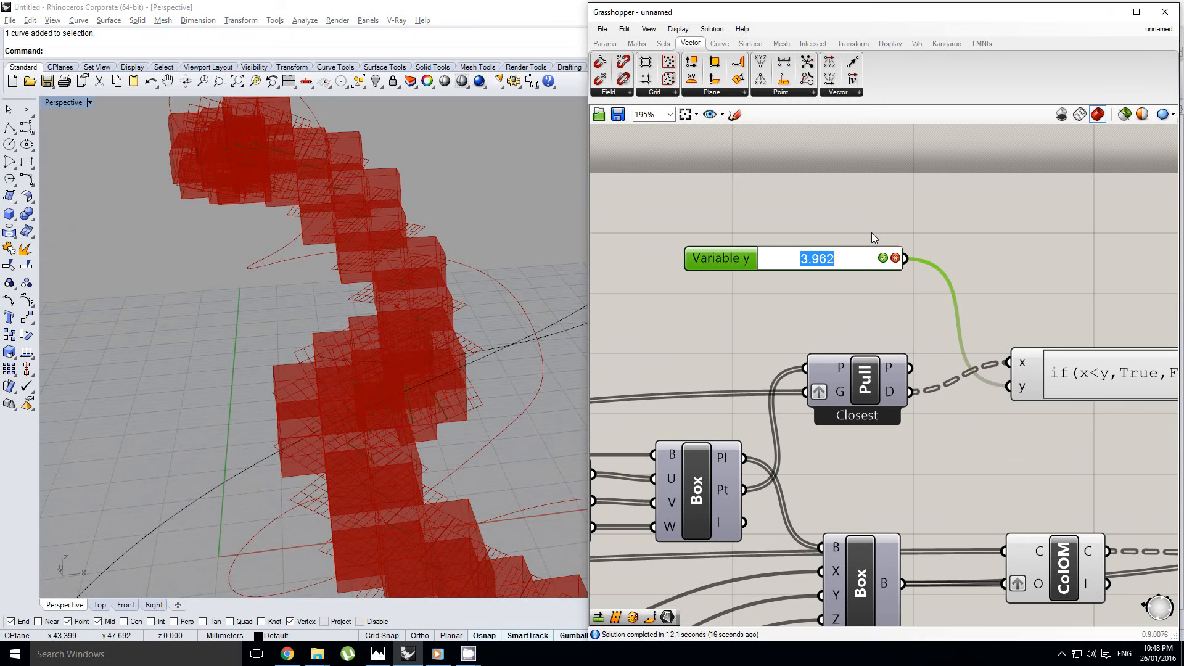
type("10")
key("Return")
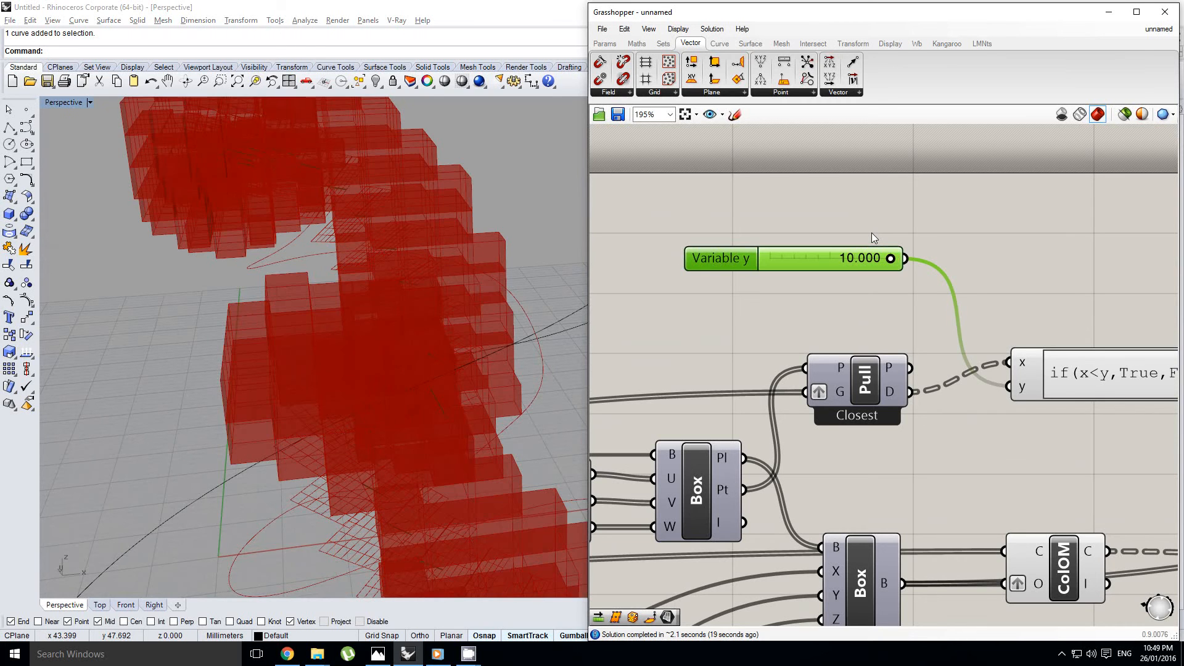
Duplicate the Variable y slider and place the copy directly beneath the original
scroll(343, 363, "down", 7)
right_click_drag(340, 364, 418, 468)
scroll(424, 353, "up", 4)
right_click_drag(819, 305, 790, 304)
left_click(816, 277)
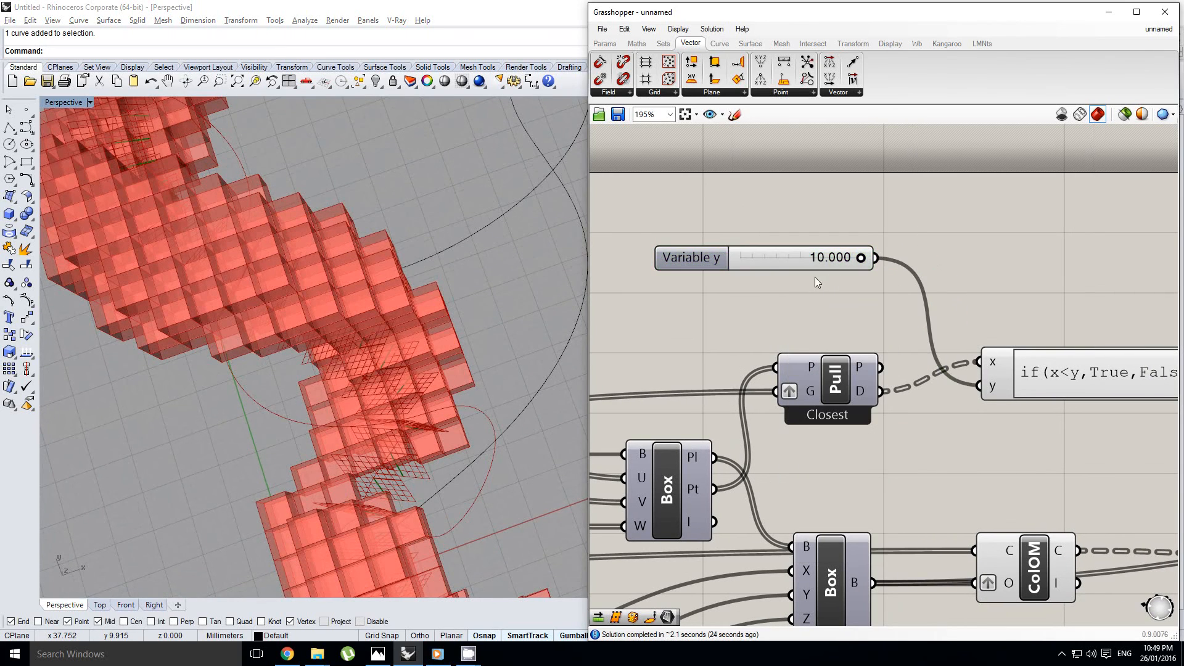
left_click_drag(788, 255, 782, 287)
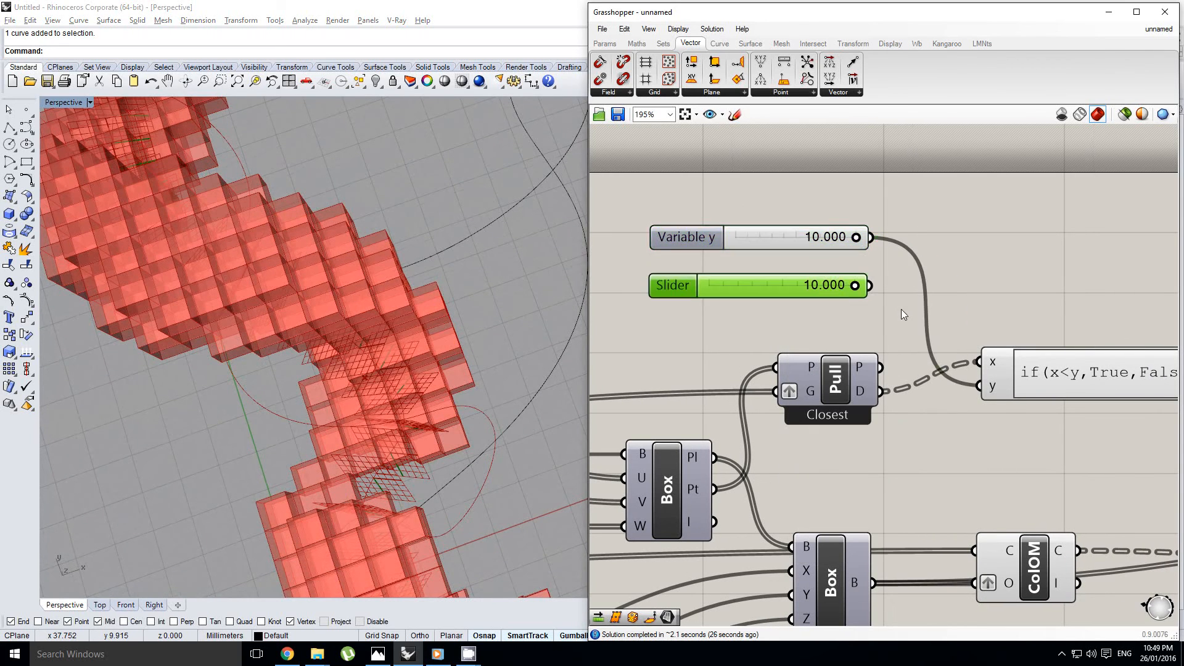
Lock the solver and add the copied slider as a second source of the expression's y input
scroll(904, 309, "up", 2)
right_click_drag(904, 309, 835, 294)
scroll(839, 300, "down", 2)
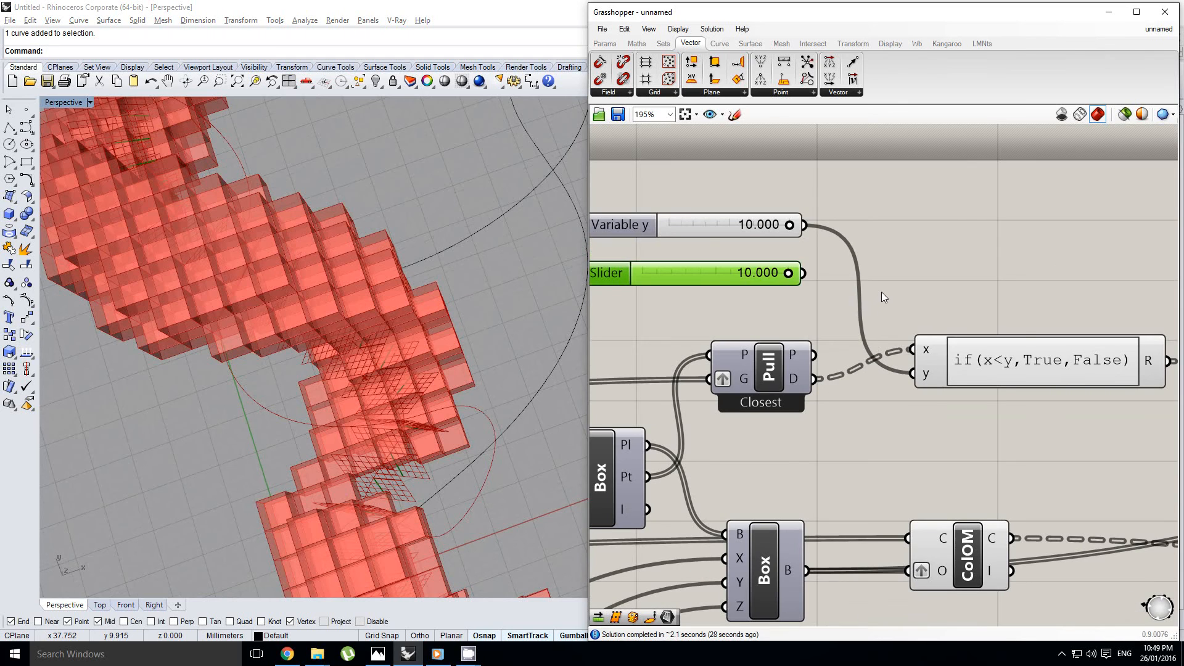
middle_click(882, 293)
left_click(884, 323)
left_click_drag(804, 275, 911, 375, "shift")
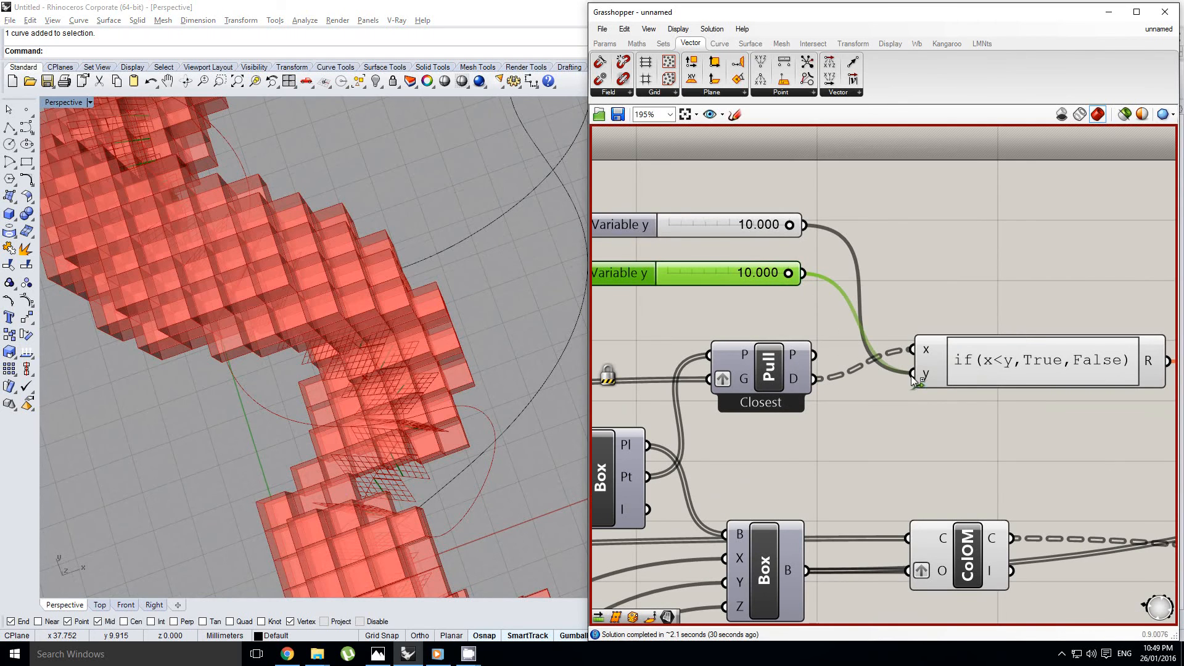
Graft the y input of the if(x<y,True,False) expression
right_click(930, 378)
left_click(959, 471)
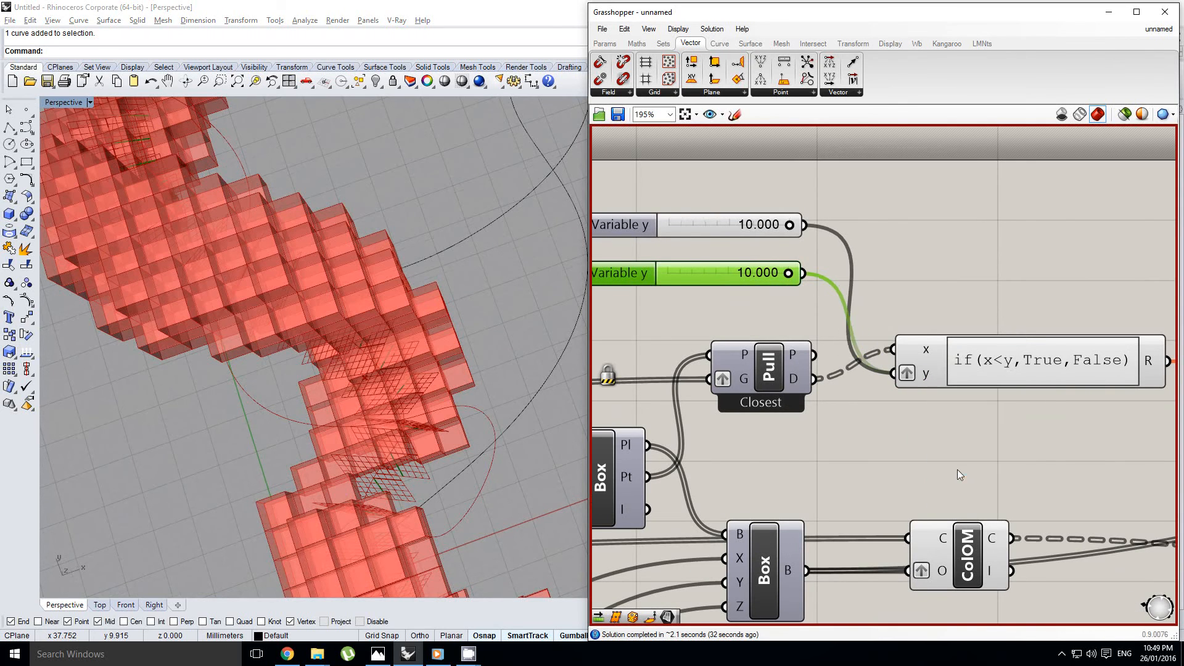
right_click(923, 353)
Lower the second Variable y slider to 6.416 and unlock the solver
left_click(799, 290)
left_click_drag(826, 289, 794, 290)
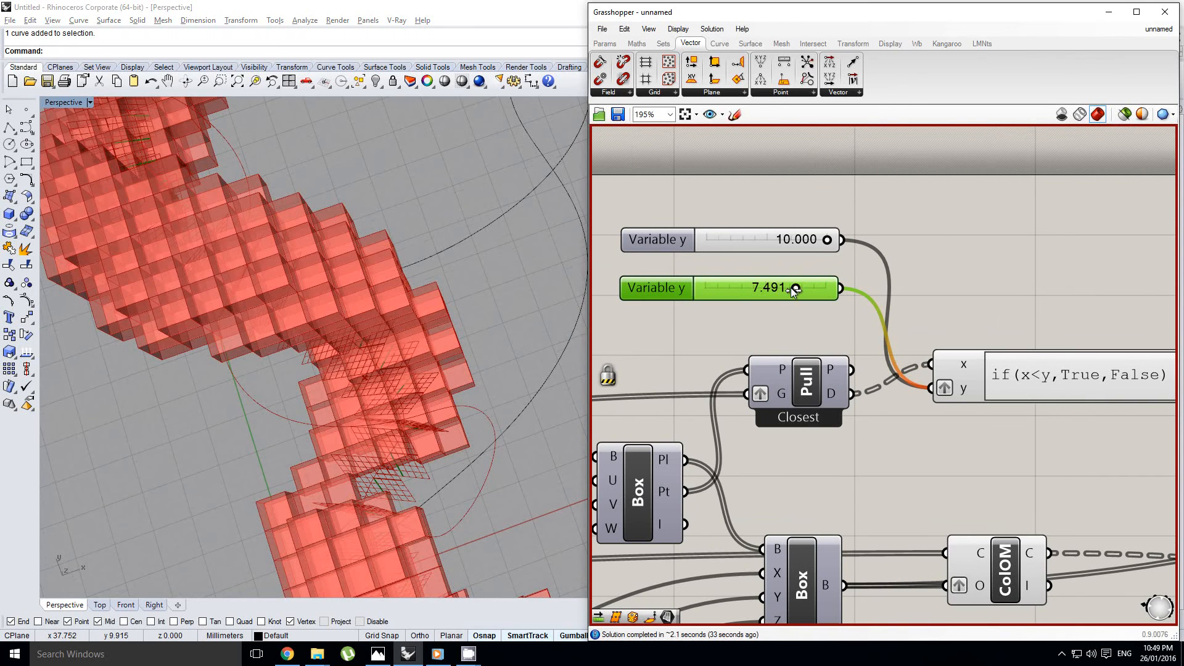
middle_click(923, 302)
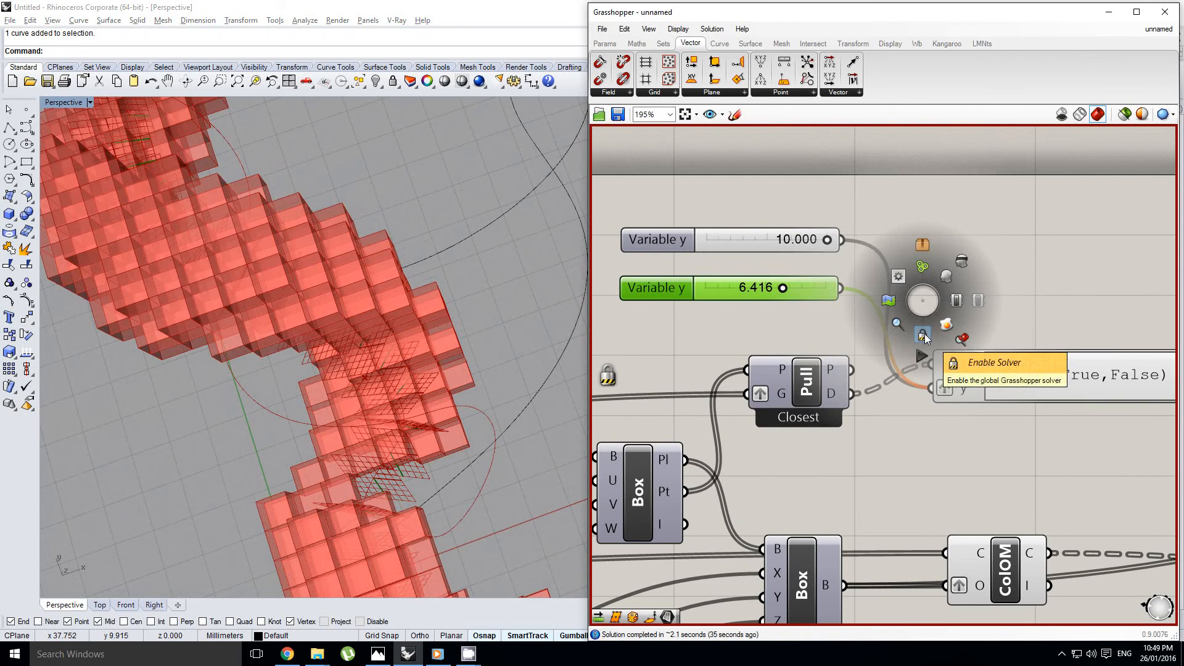
left_click(924, 334)
Raise the second Variable y slider to 10.000
scroll(391, 383, "down", 5)
right_click_drag(423, 384, 534, 299)
left_click_drag(783, 290, 813, 293)
left_click_drag(814, 290, 829, 294)
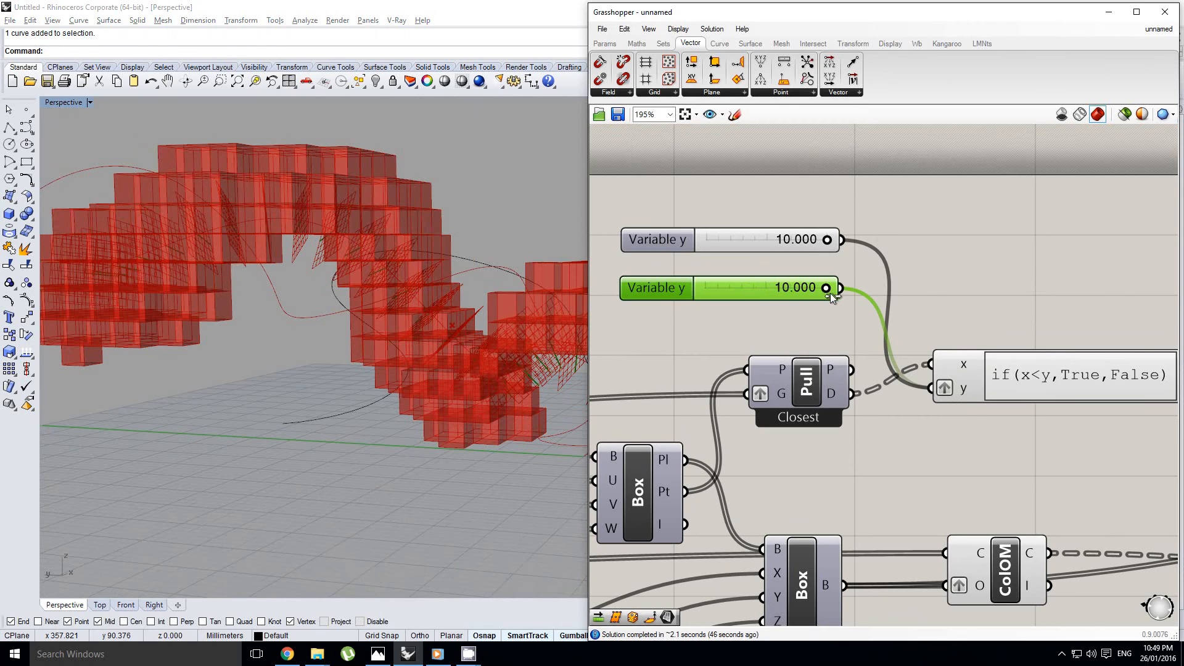
Extend the second Variable y slider's upper limit and set its value to 13.277
double_click(663, 295)
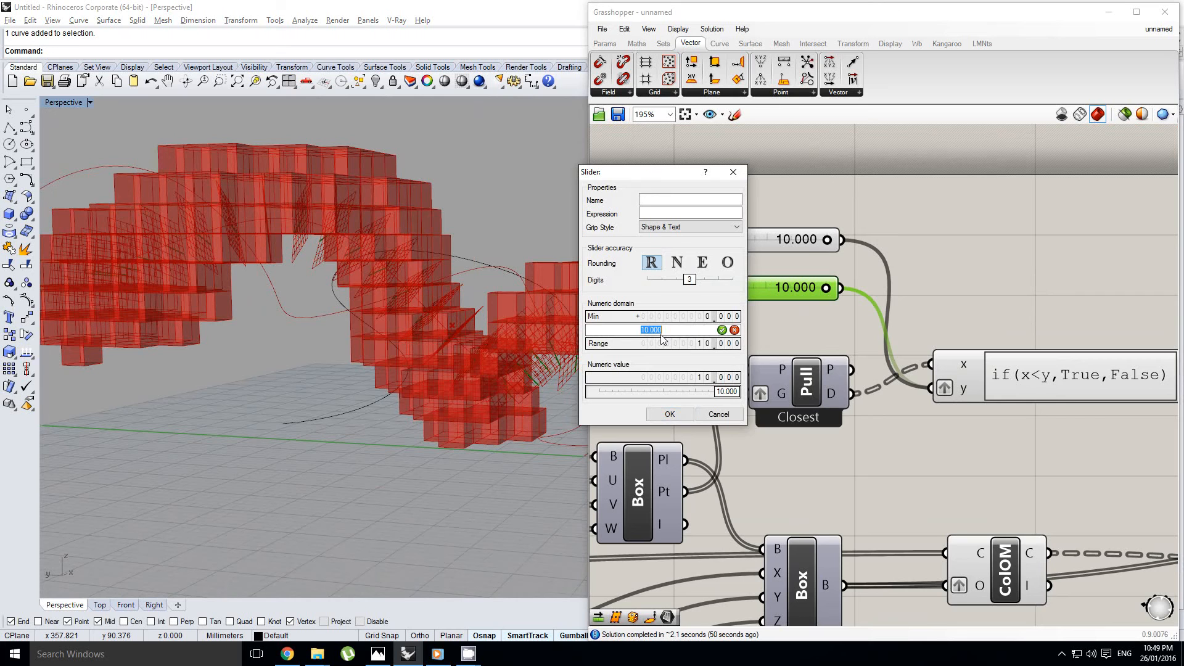
left_click(668, 416)
scroll(772, 299, "up", 2)
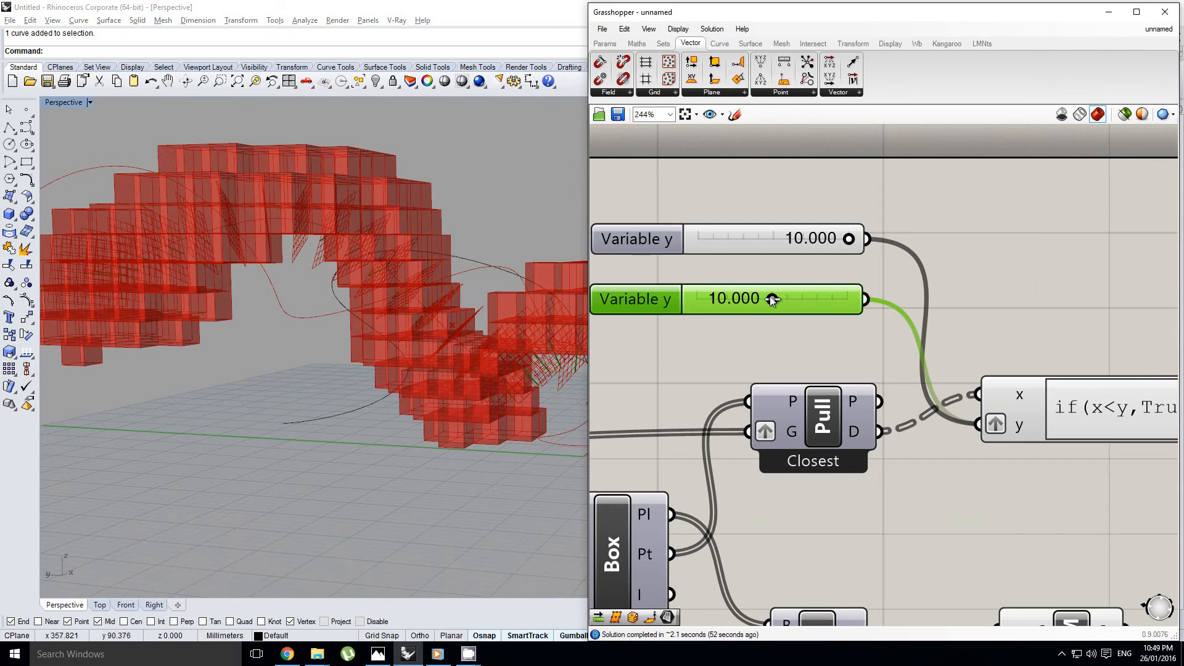
left_click_drag(779, 300, 797, 300)
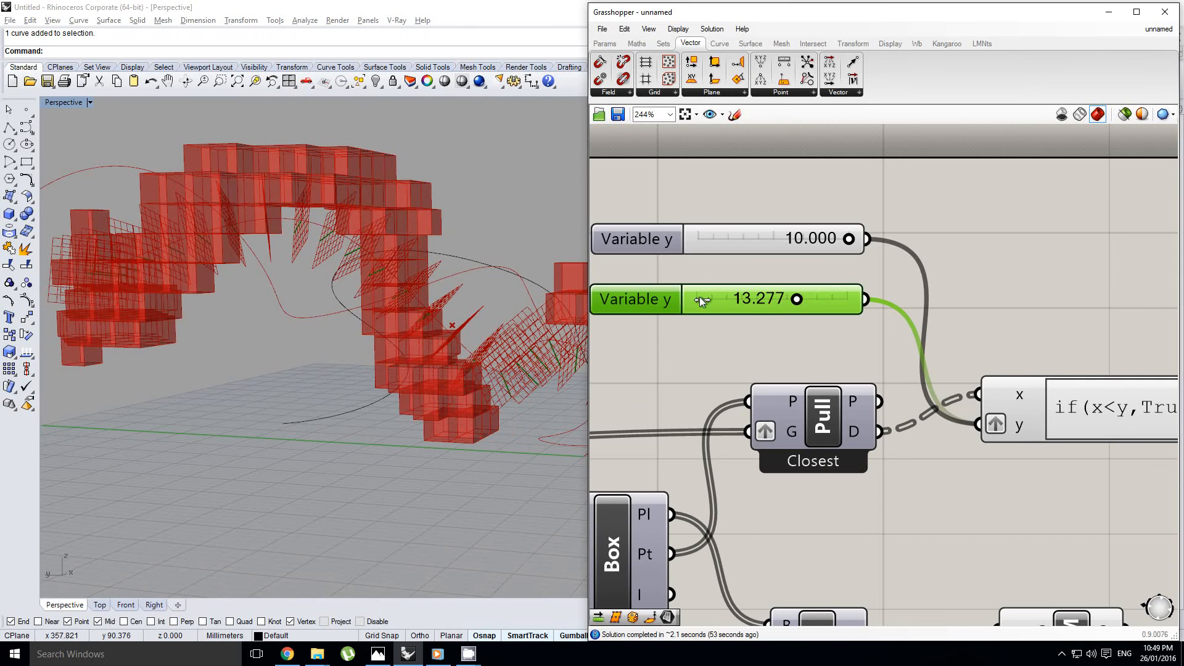
Examine the boxes around the spiral and base curves in the Perspective viewport
right_click_drag(469, 333, 339, 353)
scroll(286, 390, "up", 3)
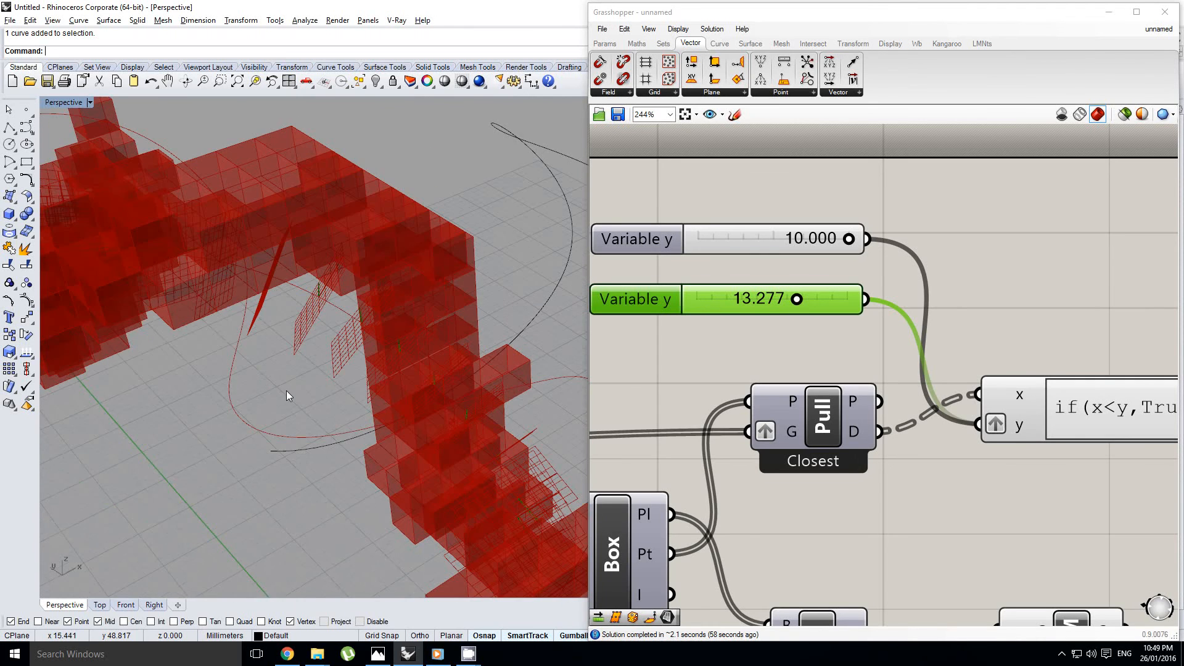
scroll(301, 436, "down", 3)
right_click_drag(265, 352, 301, 265)
scroll(298, 326, "up", 2)
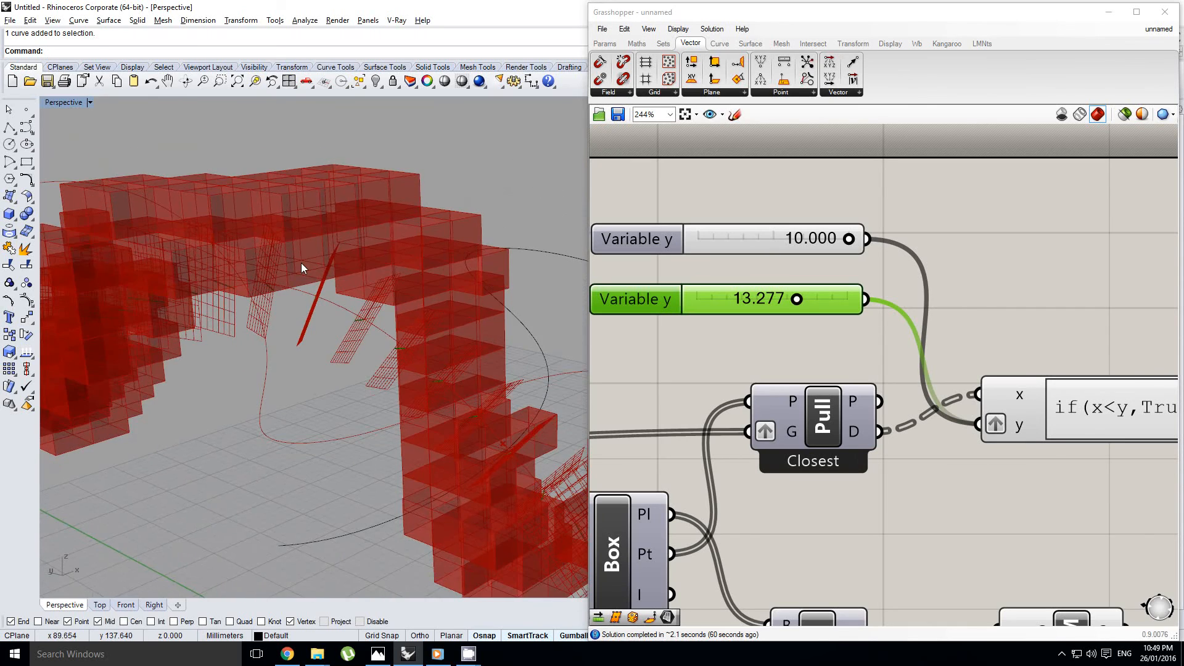
scroll(345, 320, "down", 4)
mouse_move(346, 320)
right_mouse_down()
mouse_move(332, 279)
mouse_move(351, 339)
right_mouse_up()
Locate the B slider that feeds the three multiplication components and check its setting
right_click_drag(792, 354, 946, 309)
scroll(984, 304, "down", 3)
left_click(913, 308)
scroll(965, 306, "down", 3)
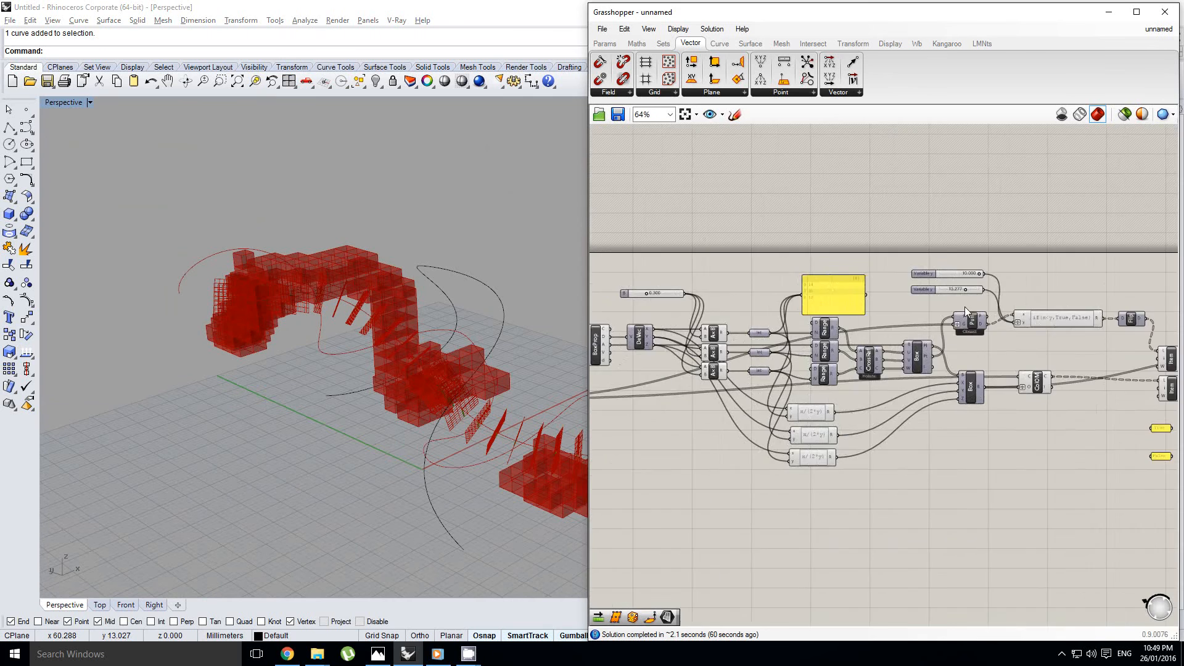
right_click_drag(685, 308, 785, 310)
scroll(801, 311, "up", 6)
right_click(801, 329)
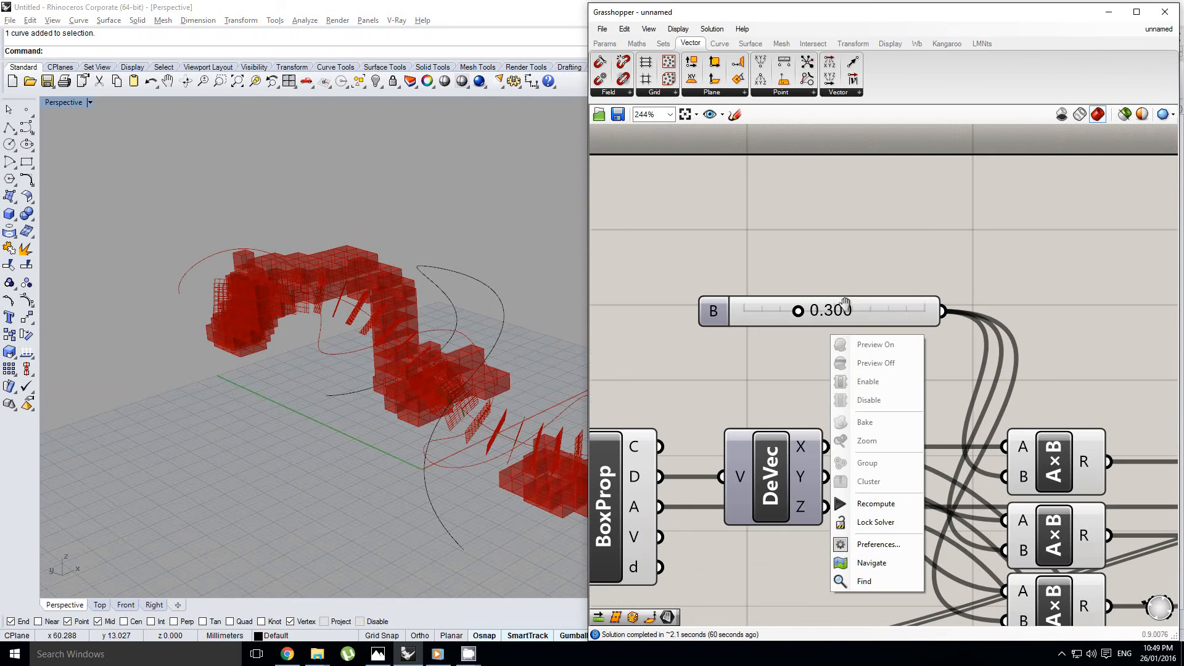
left_click(857, 315)
right_click_drag(798, 313, 787, 317)
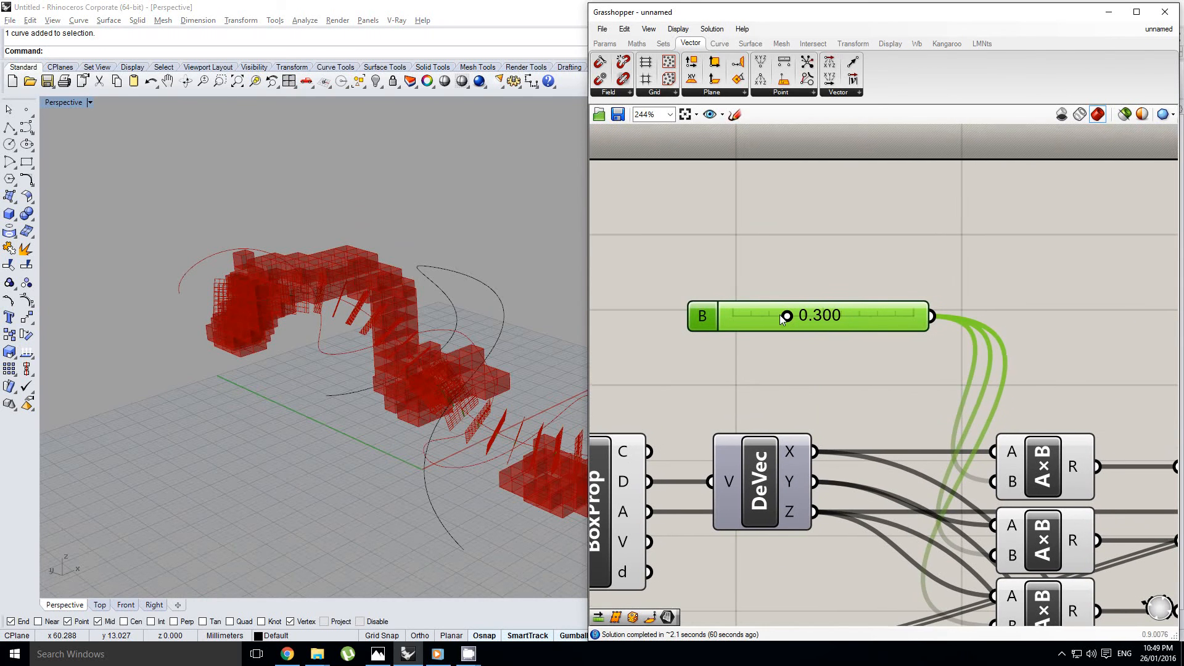
Inspect the voxel boxes and perpendicular frames from several angles and distances
right_click_drag(496, 338, 327, 369)
scroll(364, 374, "up", 3)
scroll(327, 368, "down", 4)
scroll(327, 369, "up", 1)
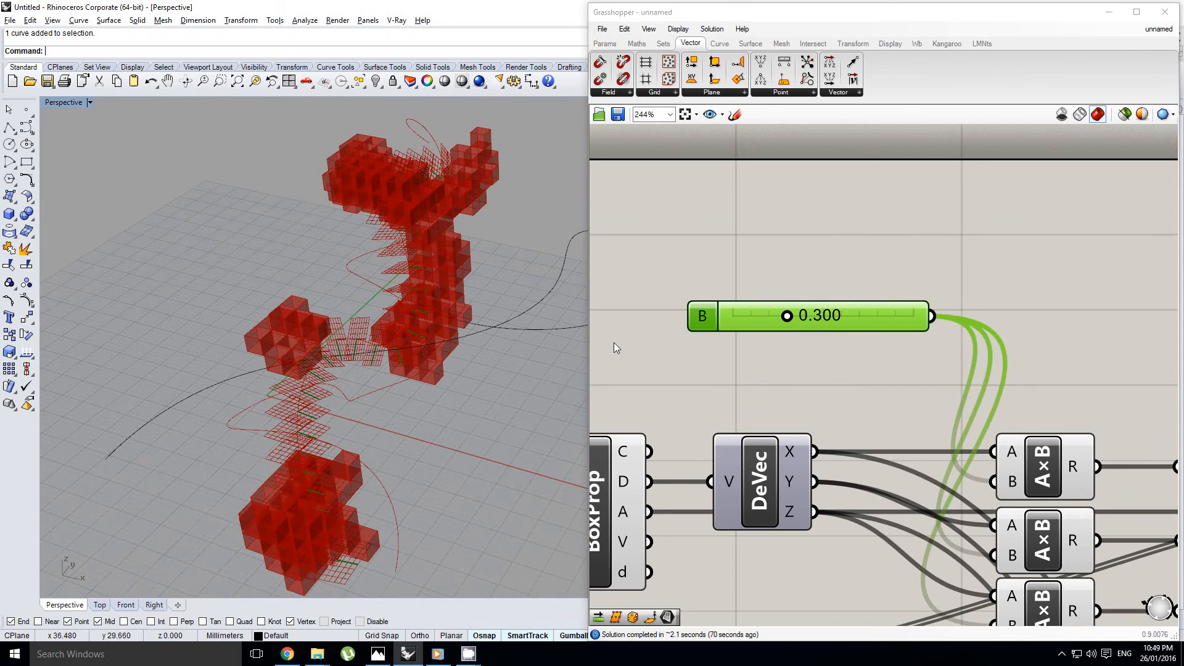
right_click_drag(824, 296, 839, 241)
left_click(839, 237)
right_click_drag(305, 254, 282, 255)
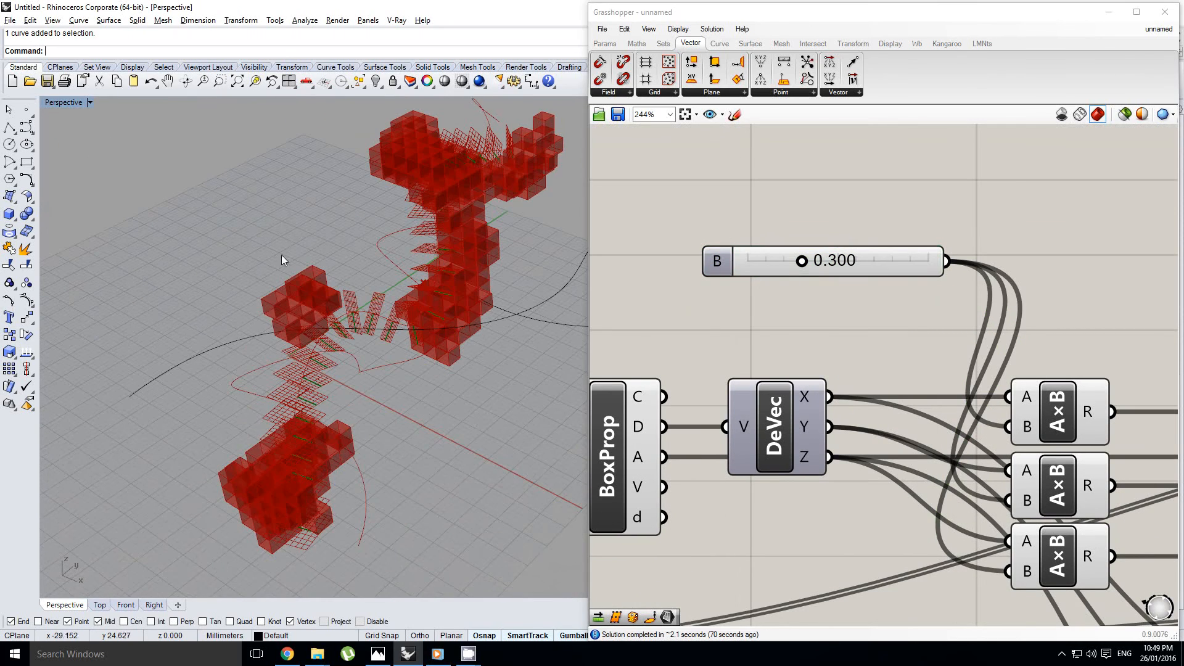
right_click_drag(335, 304, 460, 245)
scroll(356, 302, "down", 3)
scroll(357, 302, "up", 4)
scroll(352, 260, "down", 4)
scroll(349, 266, "up", 5)
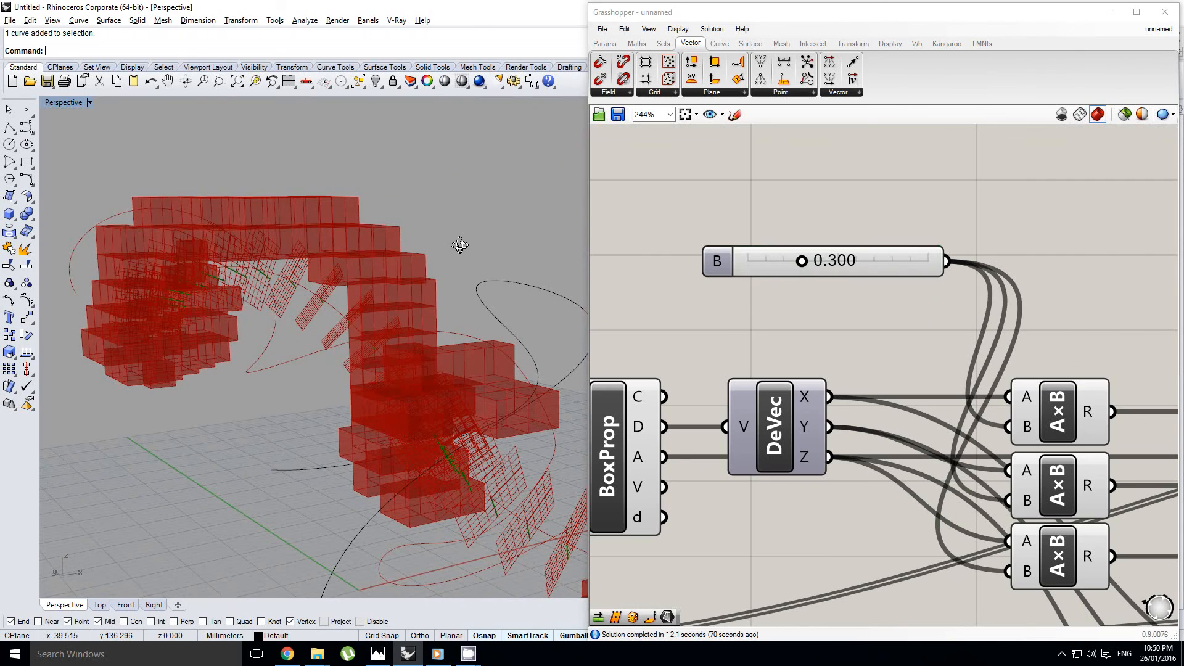
Lock the Grasshopper solver
right_click_drag(736, 355, 830, 286)
scroll(866, 275, "down", 5)
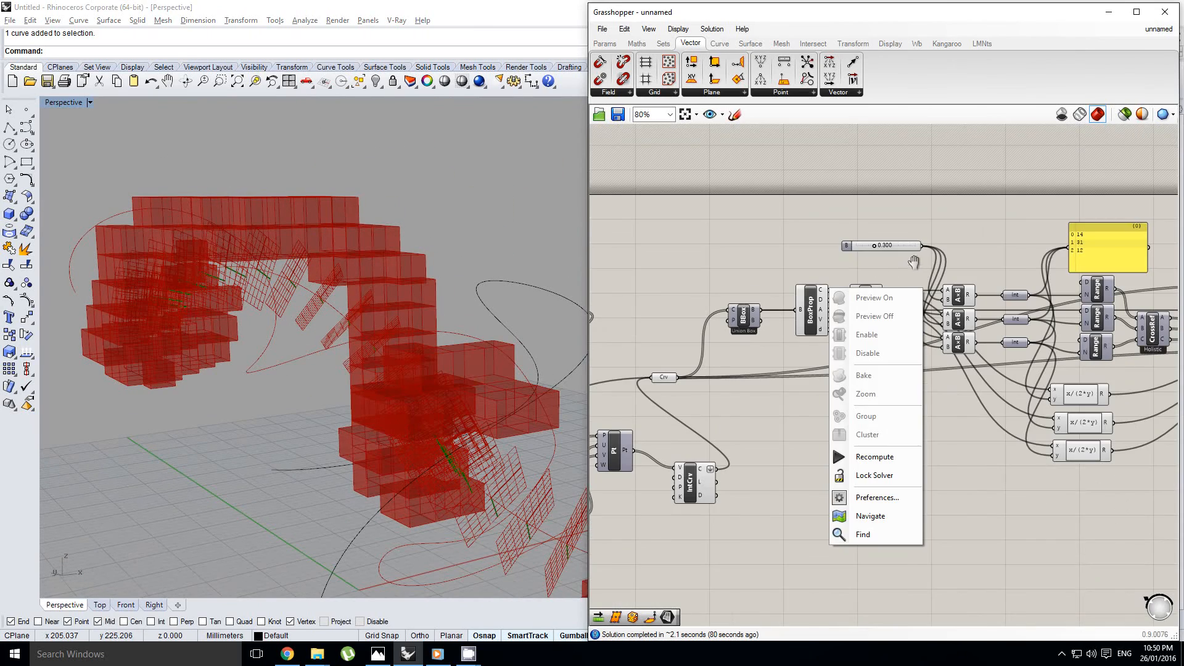
left_click(914, 261)
scroll(905, 271, "down", 4)
right_click_drag(1059, 296, 931, 335)
left_click(847, 401)
scroll(887, 391, "up", 5)
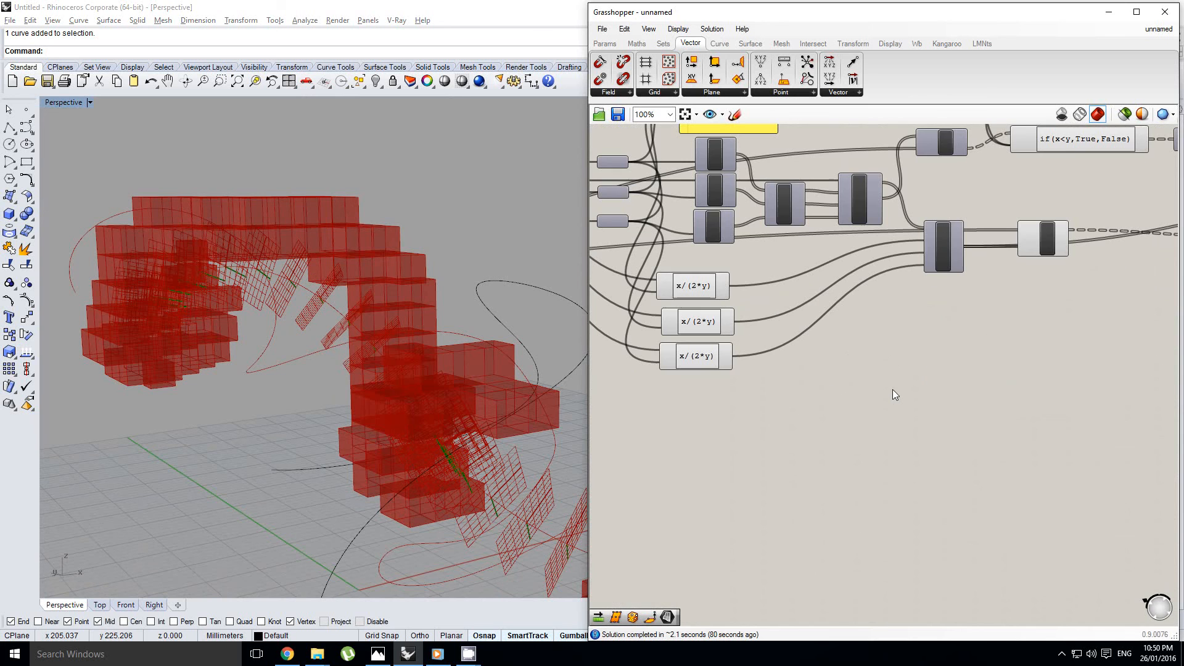
middle_click(920, 382)
left_click(924, 399)
Reduce the Variable x slider feeding the r*sin(t) and r*cos(t) expressions to 5.395
right_click_drag(771, 369, 994, 350)
right_click_drag(722, 336, 964, 317)
scroll(925, 315, "down", 3)
right_click_drag(885, 311, 1031, 333)
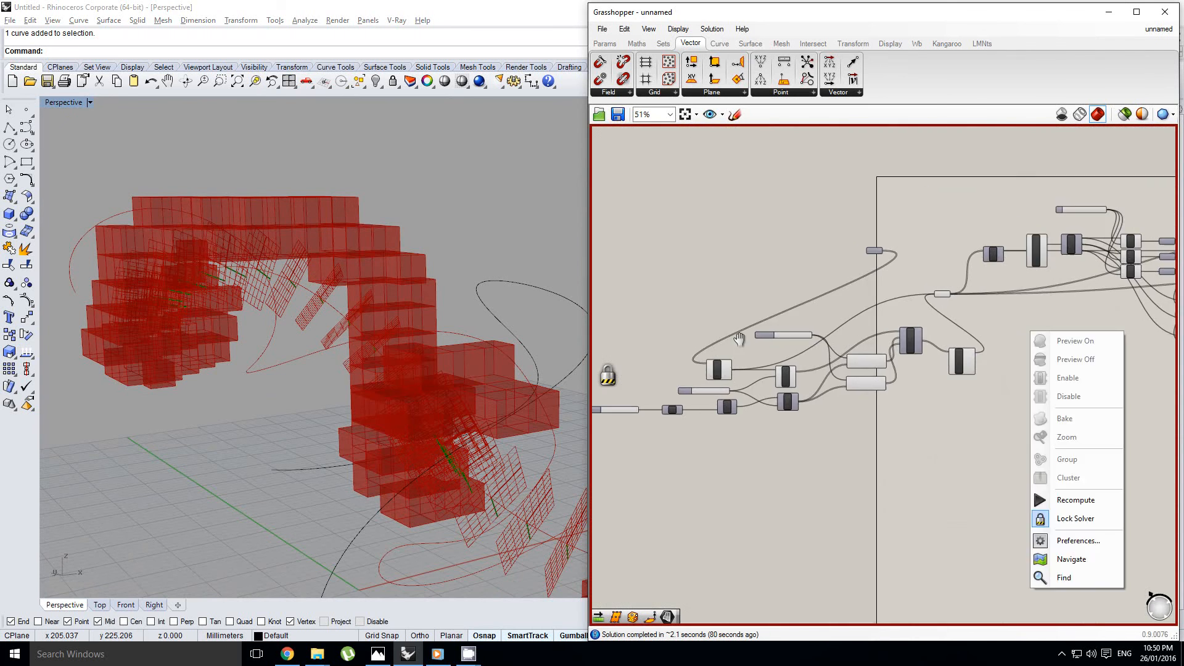
left_click(722, 374)
scroll(707, 376, "up", 5)
right_click_drag(707, 376, 905, 373)
right_click_drag(1028, 288, 740, 367)
scroll(876, 305, "up", 1)
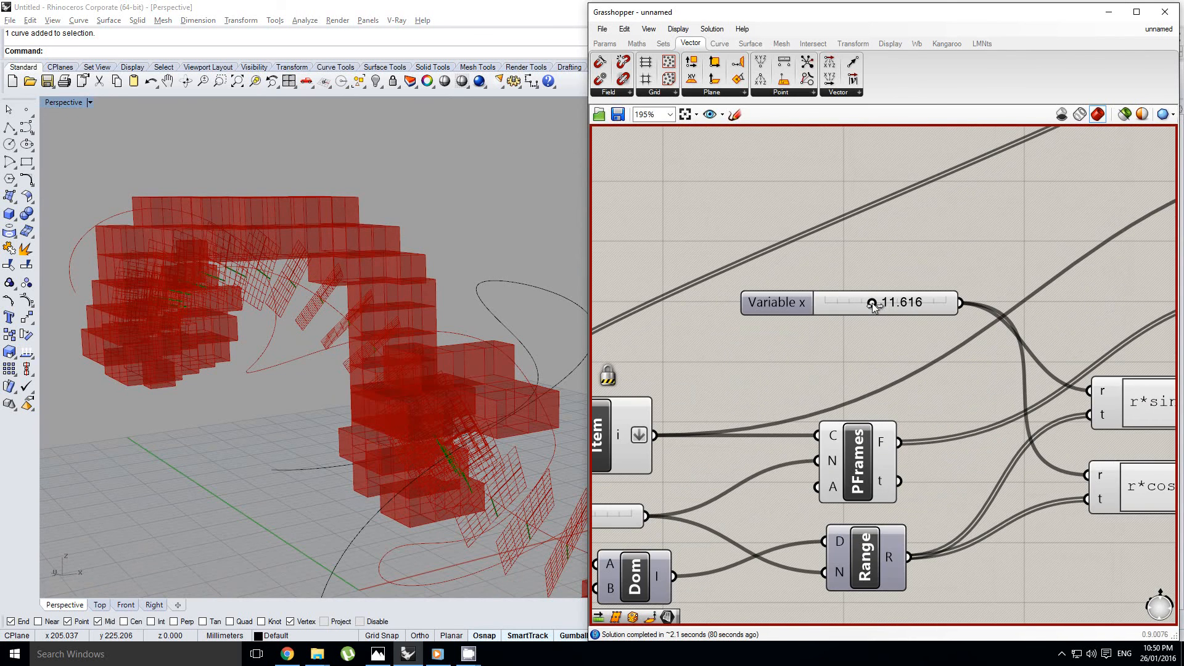
scroll(877, 308, "down", 1)
right_click_drag(878, 316, 839, 319)
left_click(834, 307)
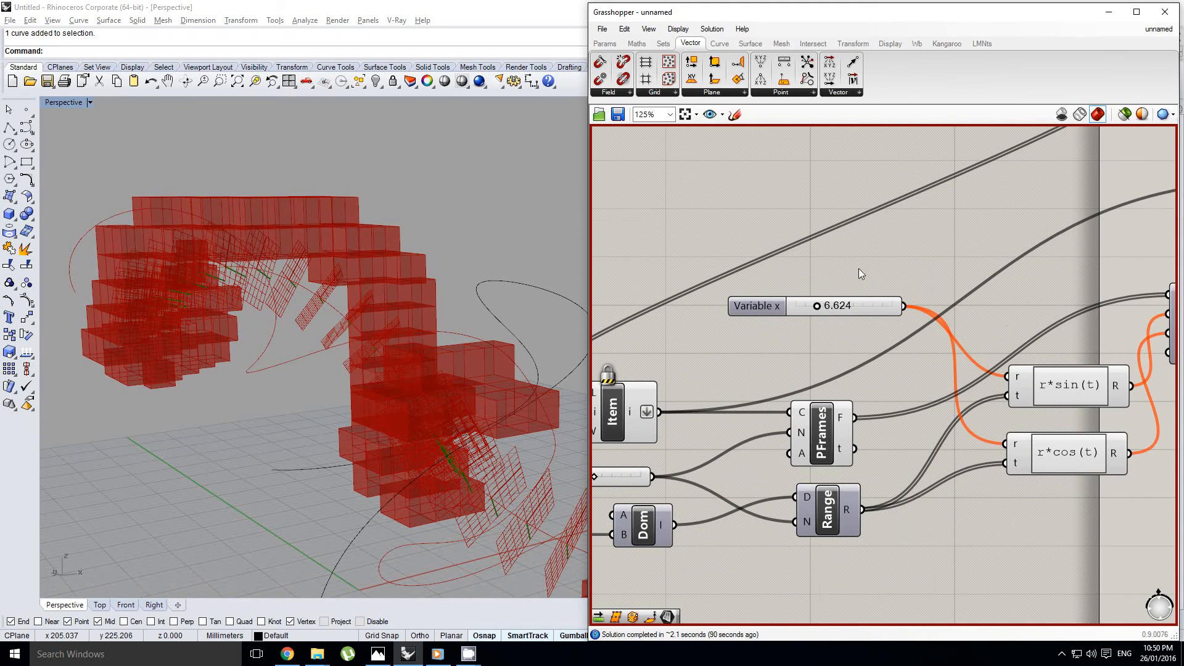
scroll(858, 268, "down", 1)
right_click_drag(896, 248, 802, 400)
scroll(847, 362, "down", 2)
right_click_drag(890, 361, 824, 343)
scroll(684, 394, "up", 3)
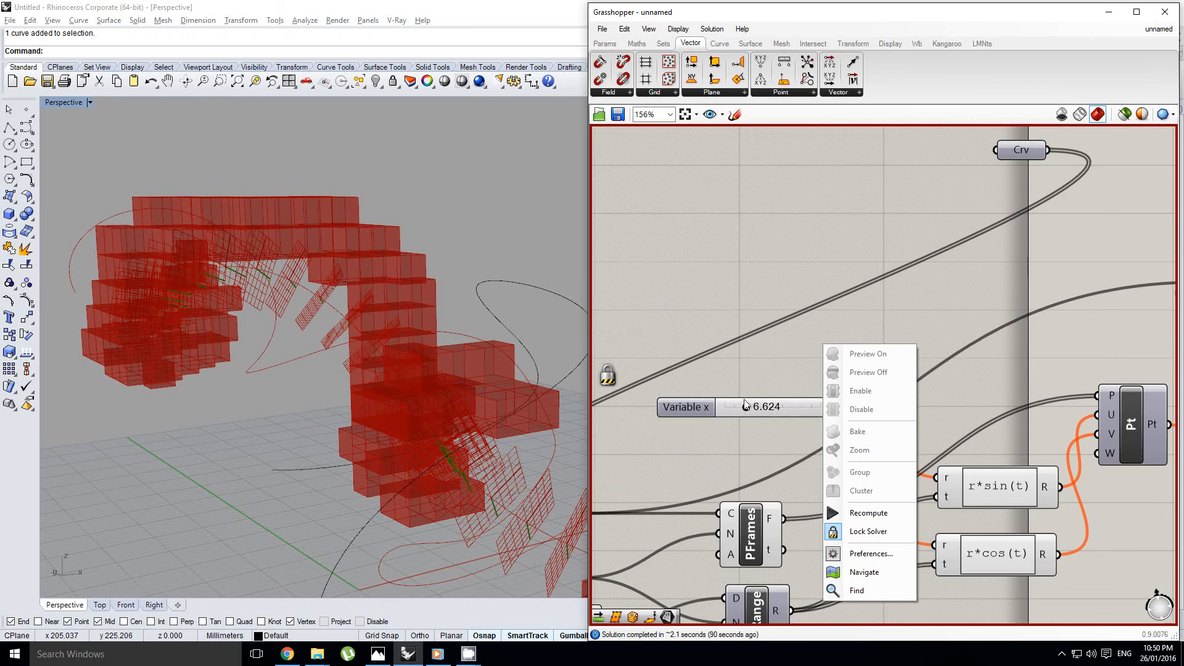
scroll(742, 404, "up", 1)
left_click_drag(749, 410, 744, 410)
scroll(789, 336, "down", 2)
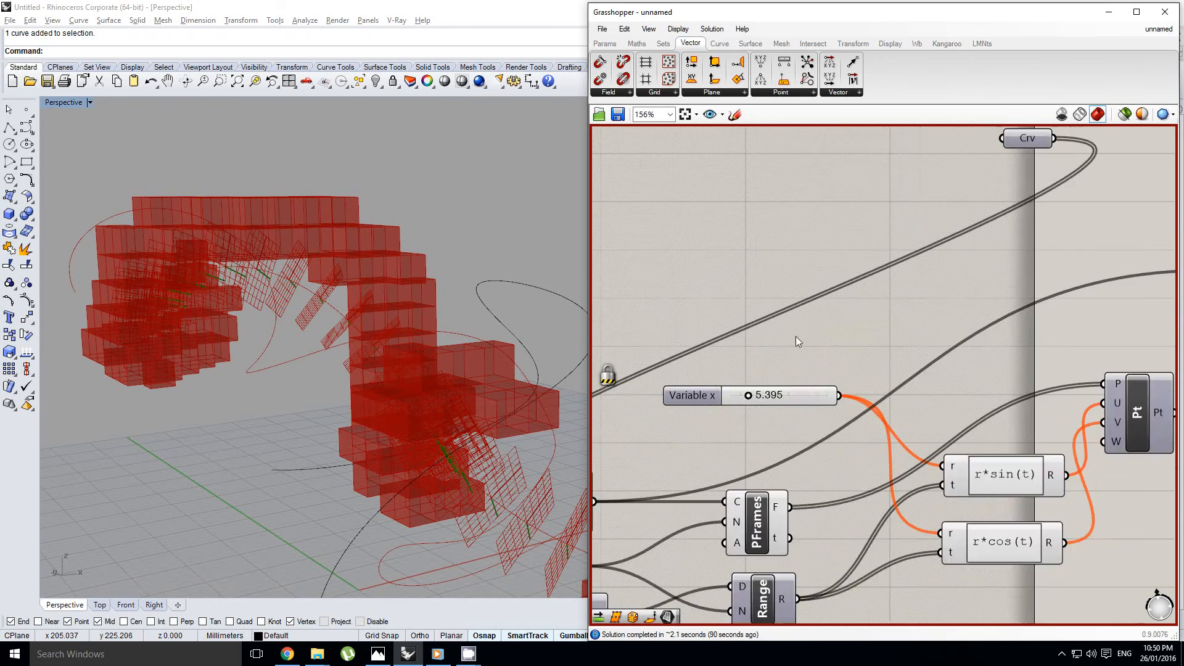
Set the B slider feeding the multiplication components to 0.411 and unlock the solver
right_click_drag(879, 308, 734, 343)
scroll(734, 343, "down", 3)
right_click_drag(1048, 228, 854, 305)
scroll(854, 304, "up", 6)
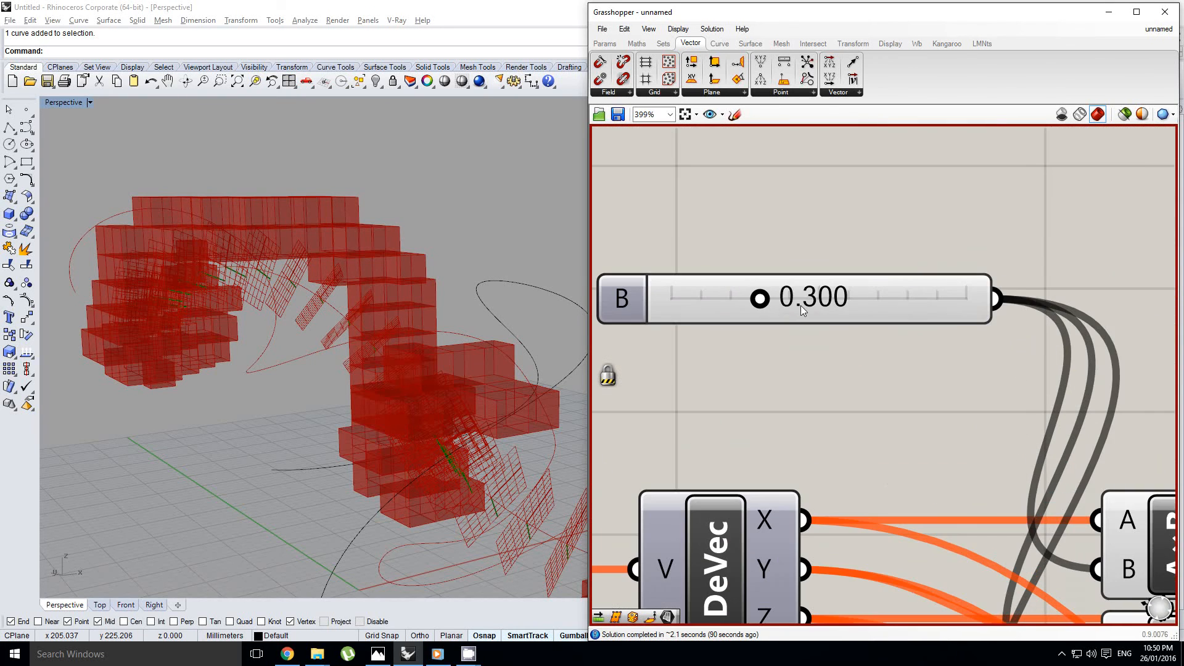
left_click_drag(761, 301, 779, 301)
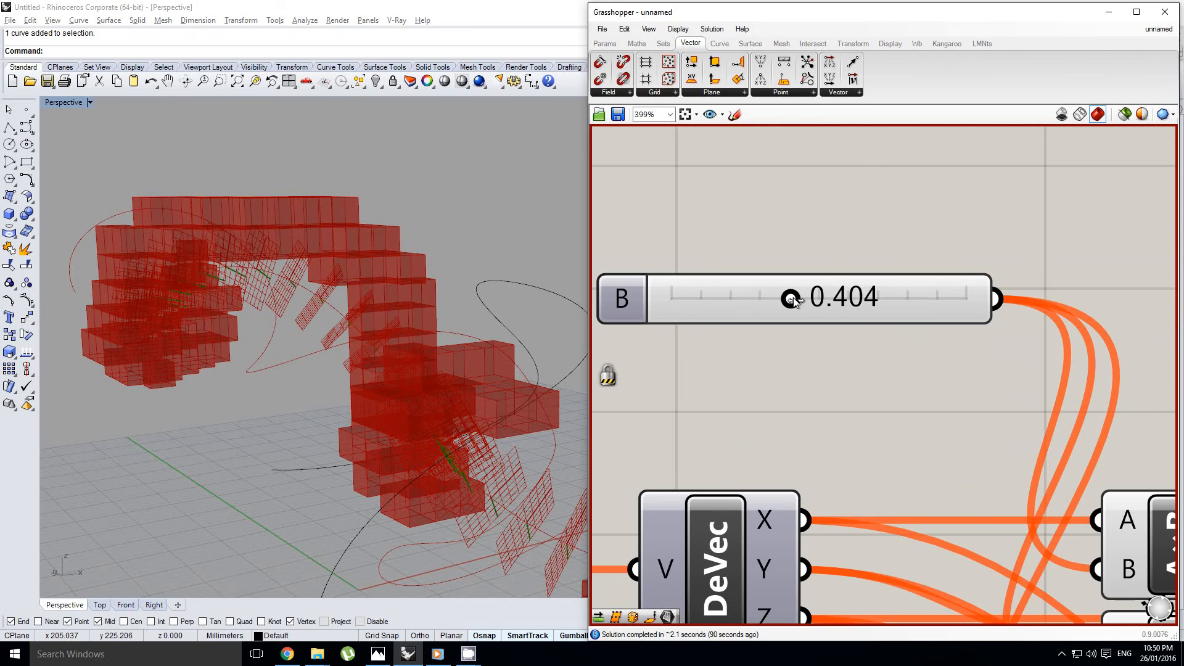
middle_click(865, 374)
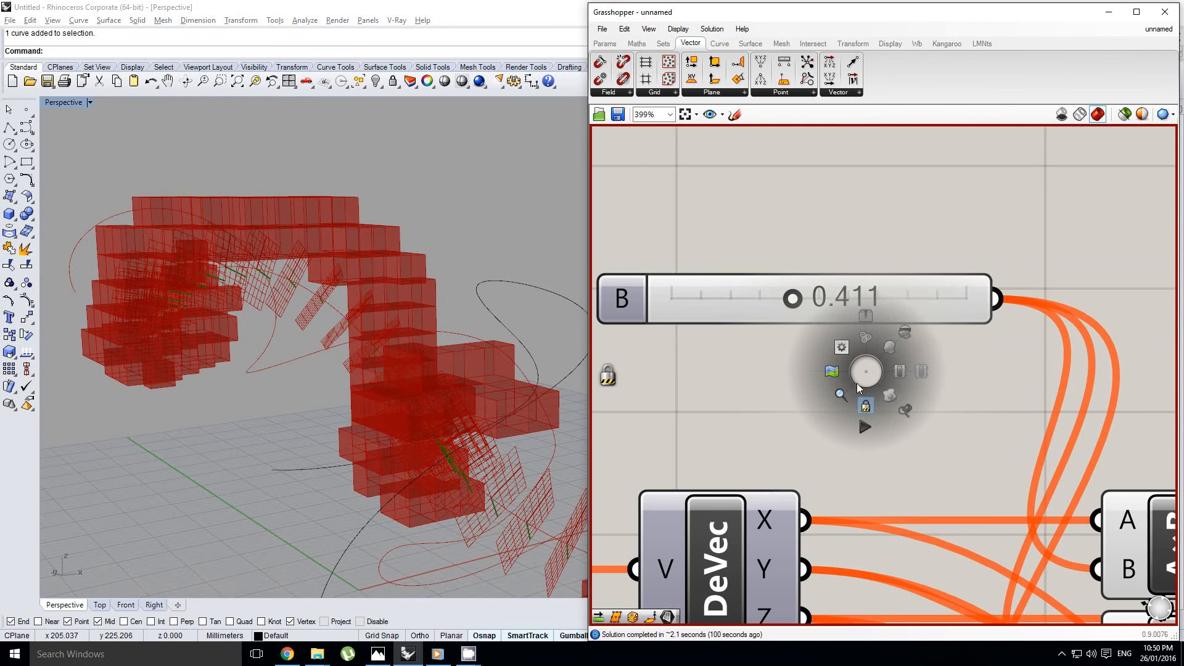
left_click(823, 375)
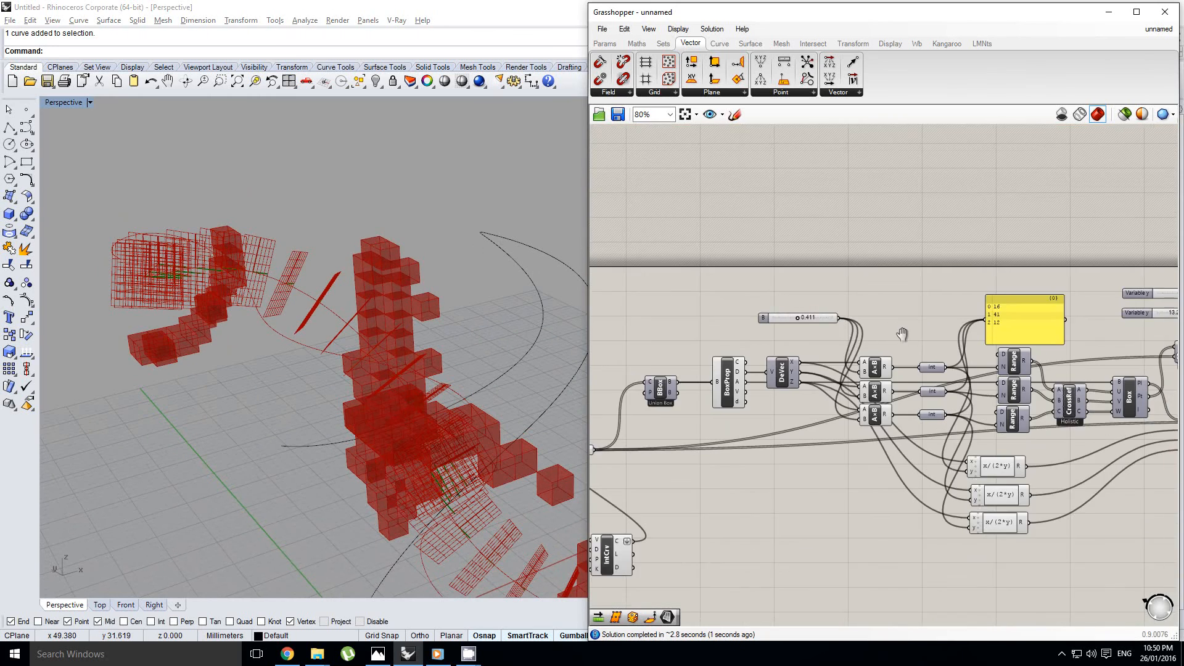
Set the lower Variable y slider feeding the if(x<y,True,False) expression to 7.517
right_click_drag(903, 334, 859, 327)
scroll(824, 331, "up", 2)
scroll(860, 327, "up", 1)
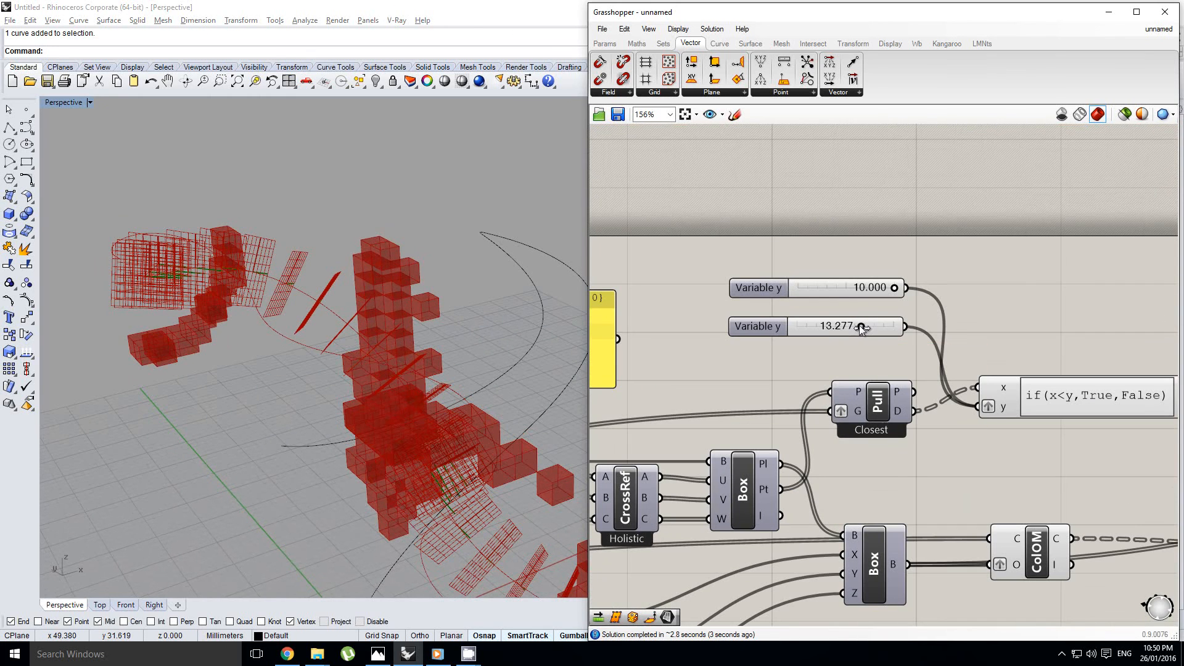
left_click_drag(861, 327, 832, 332)
right_click_drag(296, 388, 291, 445)
scroll(396, 444, "up", 6)
right_click_drag(396, 443, 439, 370)
scroll(431, 317, "down", 5)
scroll(465, 327, "down", 6)
scroll(465, 327, "up", 6)
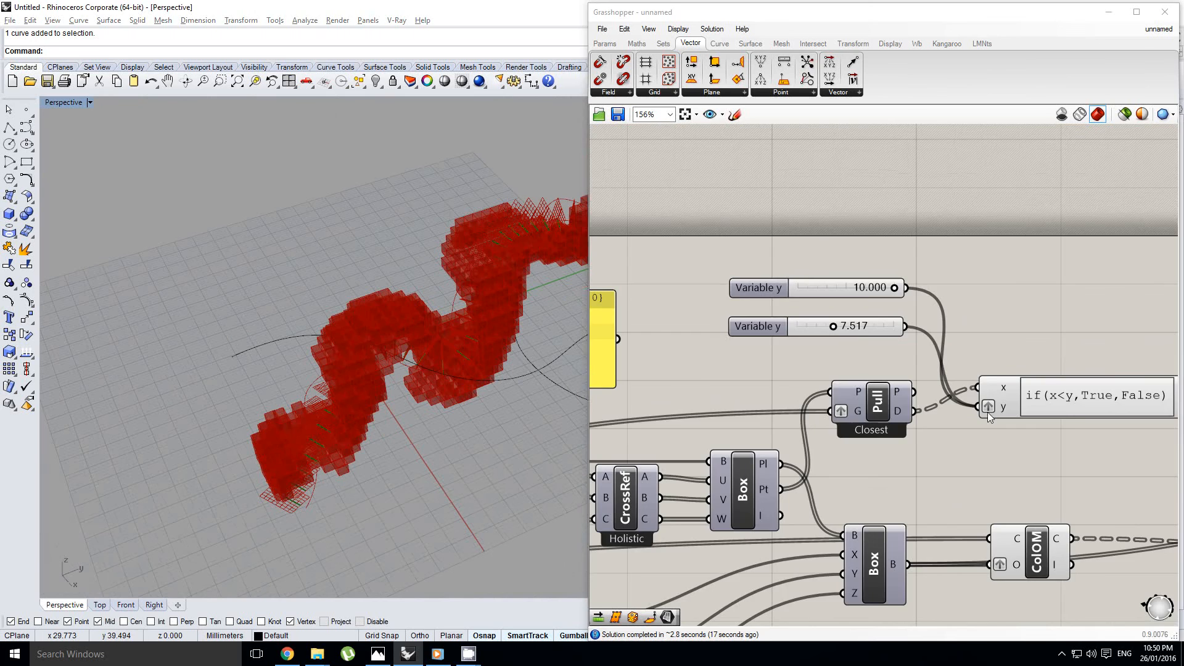
Bake the boxes from the final Cull component into Rhino and turn off the component's preview
scroll(766, 378, "down", 5)
right_click_drag(1112, 417, 899, 408)
scroll(898, 408, "up", 6)
left_click(971, 410)
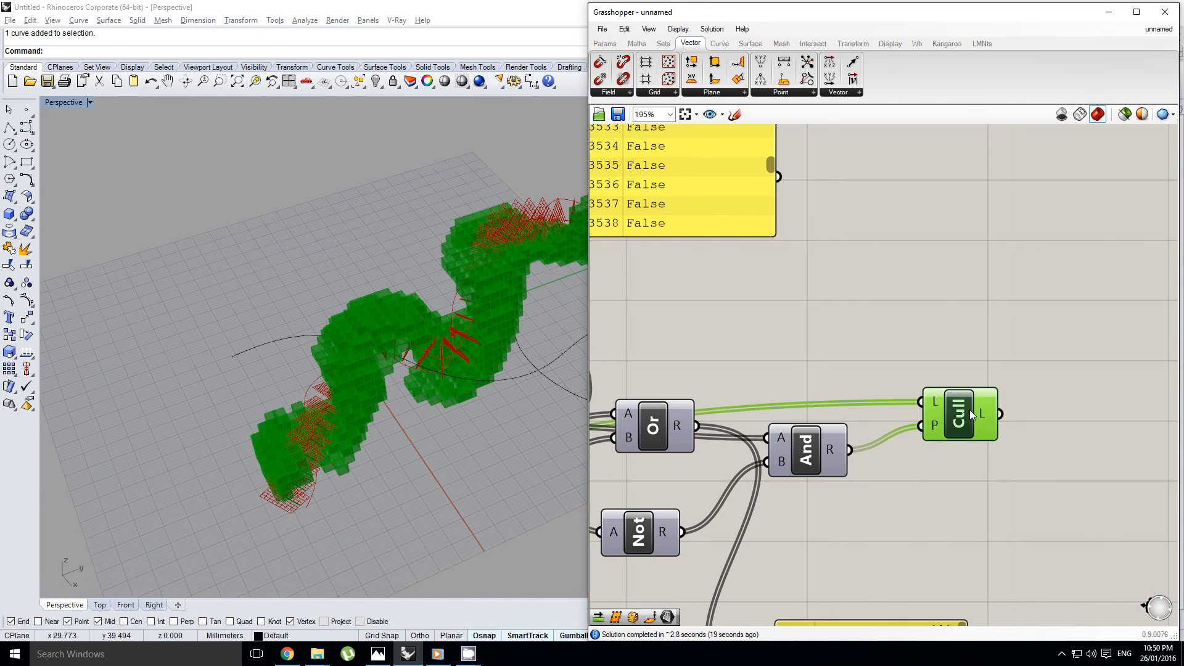
middle_click(970, 409)
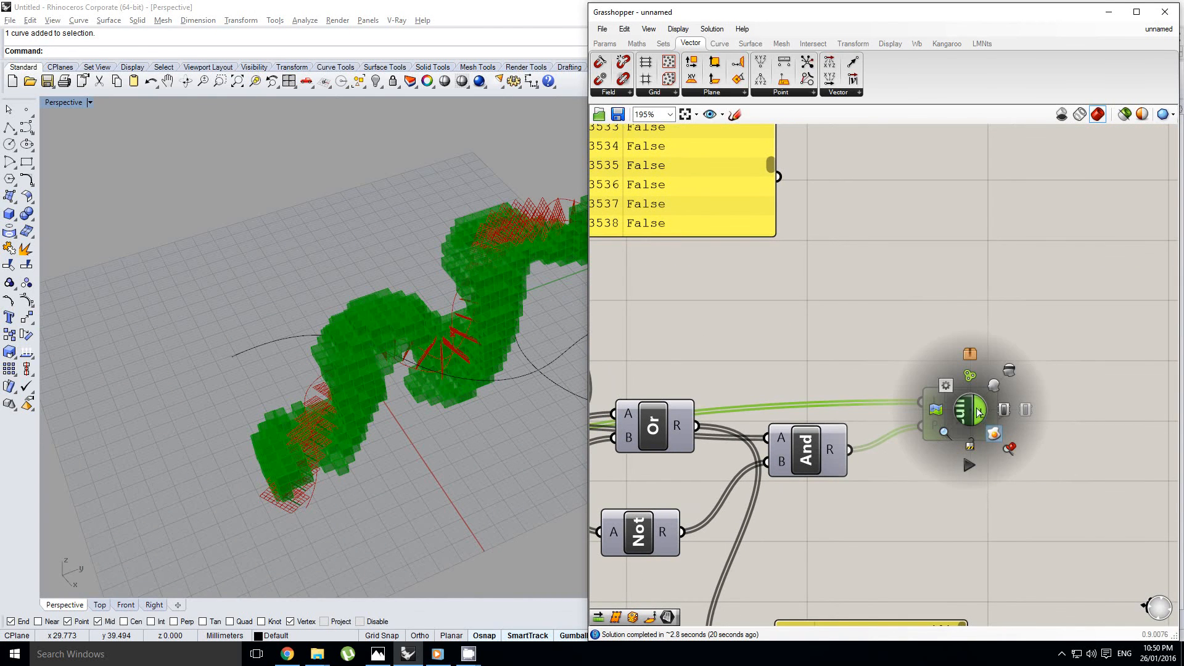
middle_click(968, 415)
left_click(1007, 377)
Inspect the baked voxel boxes around the curve from several angles and distances
right_click_drag(491, 395, 528, 319)
scroll(488, 352, "up", 6)
scroll(528, 318, "down", 6)
scroll(469, 345, "up", 6)
right_click_drag(420, 352, 394, 345)
scroll(471, 464, "down", 6)
scroll(431, 453, "up", 5)
scroll(370, 333, "down", 3)
right_click_drag(321, 320, 368, 491)
scroll(293, 445, "down", 5)
scroll(367, 492, "up", 3)
right_click_drag(373, 426, 311, 476)
right_click_drag(470, 445, 404, 516)
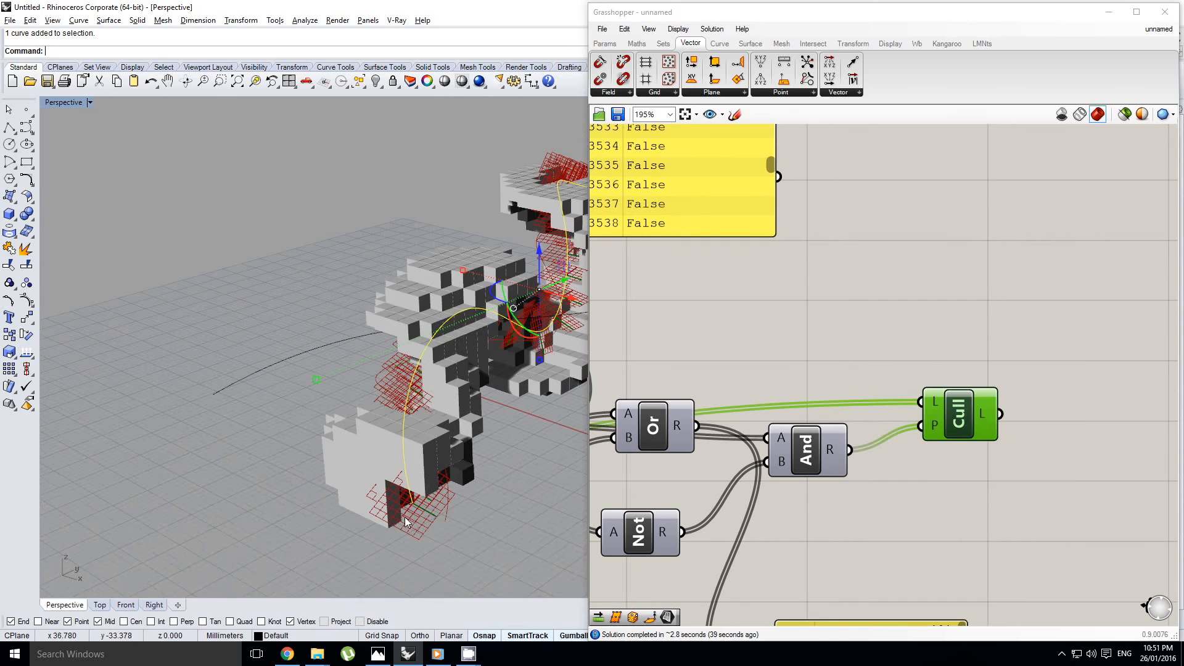
right_click_drag(423, 437, 405, 535)
right_click_drag(407, 448, 473, 437)
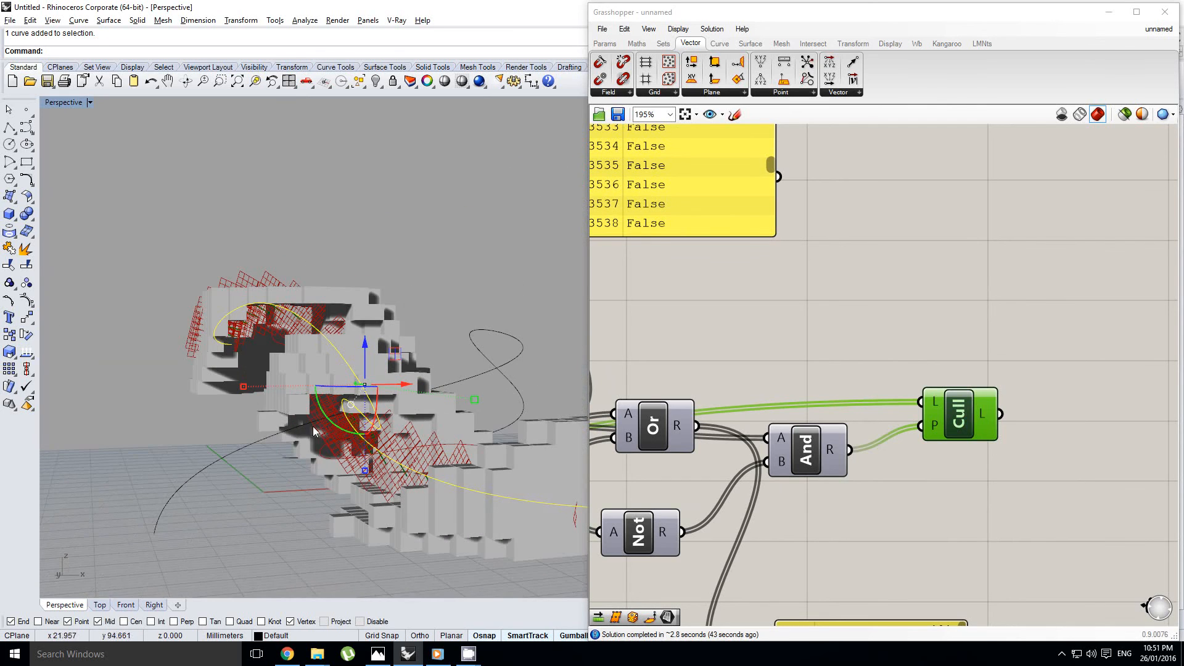
right_click_drag(314, 431, 368, 476)
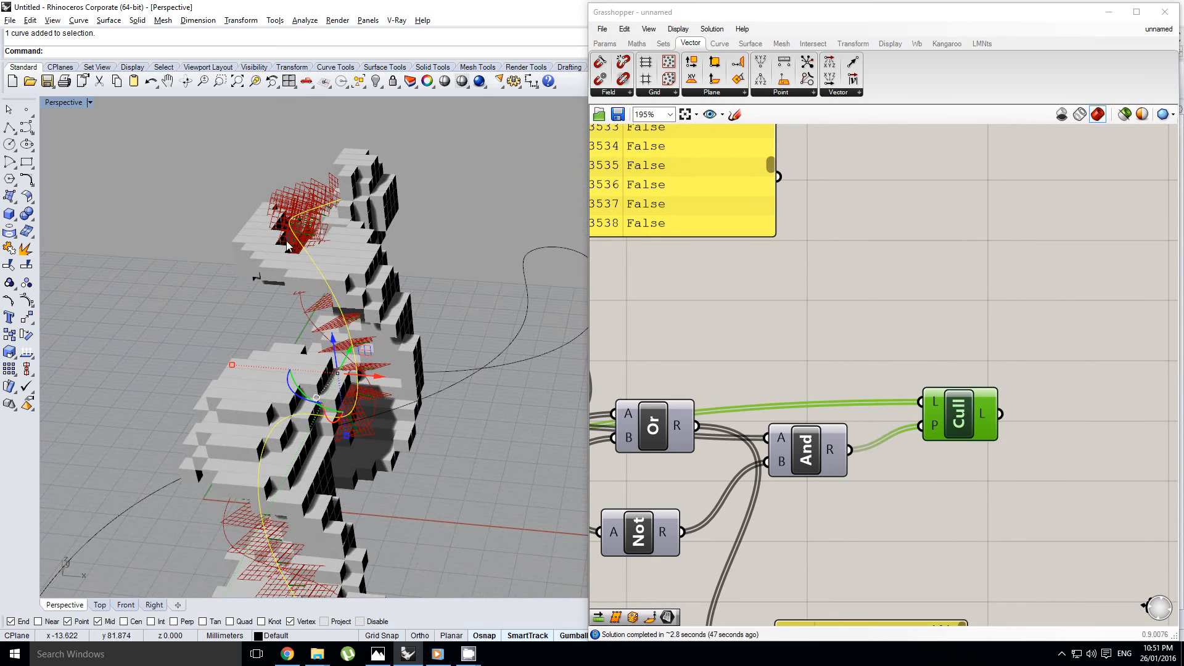
right_click_drag(287, 245, 190, 354)
Review the Factor, Count and Variable x sliders that shape the spiral alongside the baked model
scroll(341, 380, "down", 2)
right_click_drag(739, 355, 916, 311)
left_click(991, 294)
scroll(992, 294, "down", 10)
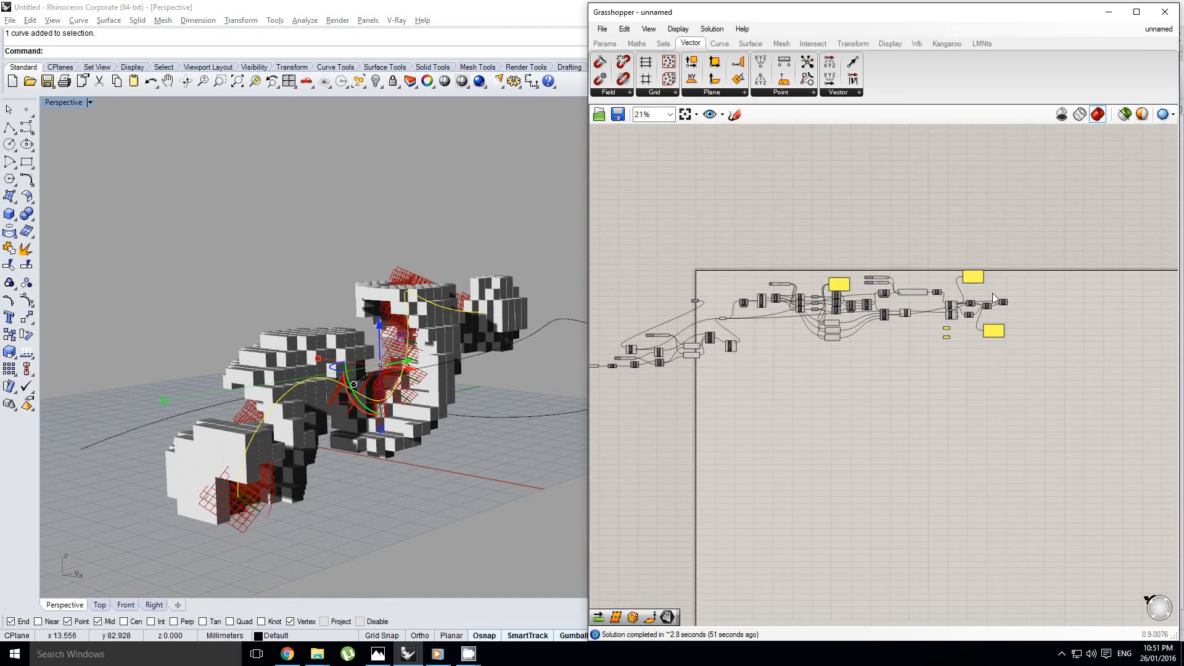
scroll(741, 357, "up", 8)
right_click(726, 379)
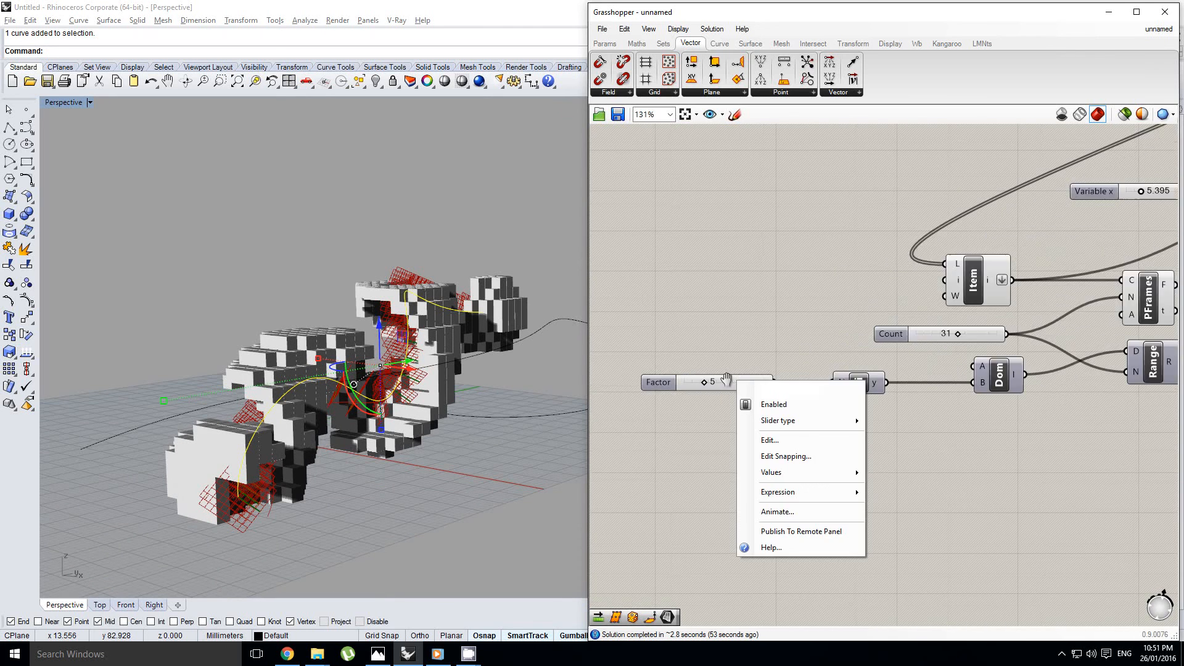
scroll(727, 378, "up", 1)
right_click_drag(395, 341, 449, 363)
right_click_drag(810, 373, 699, 432)
scroll(699, 432, "down", 1)
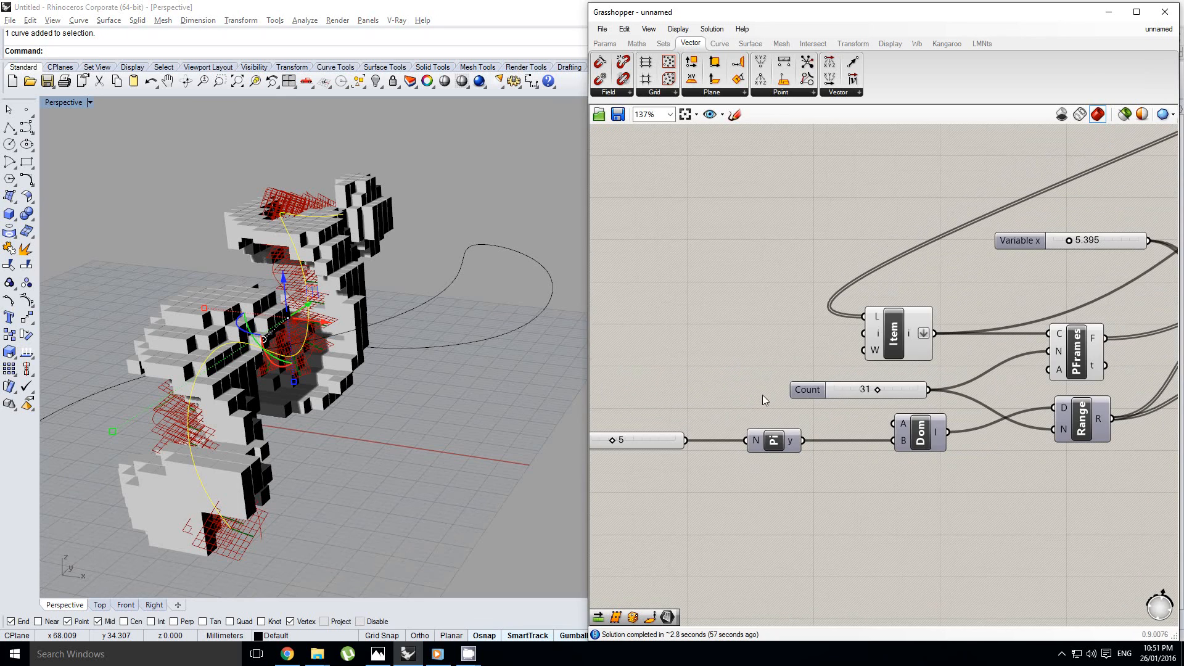
right_click_drag(1066, 283, 845, 357)
scroll(864, 339, "up", 1)
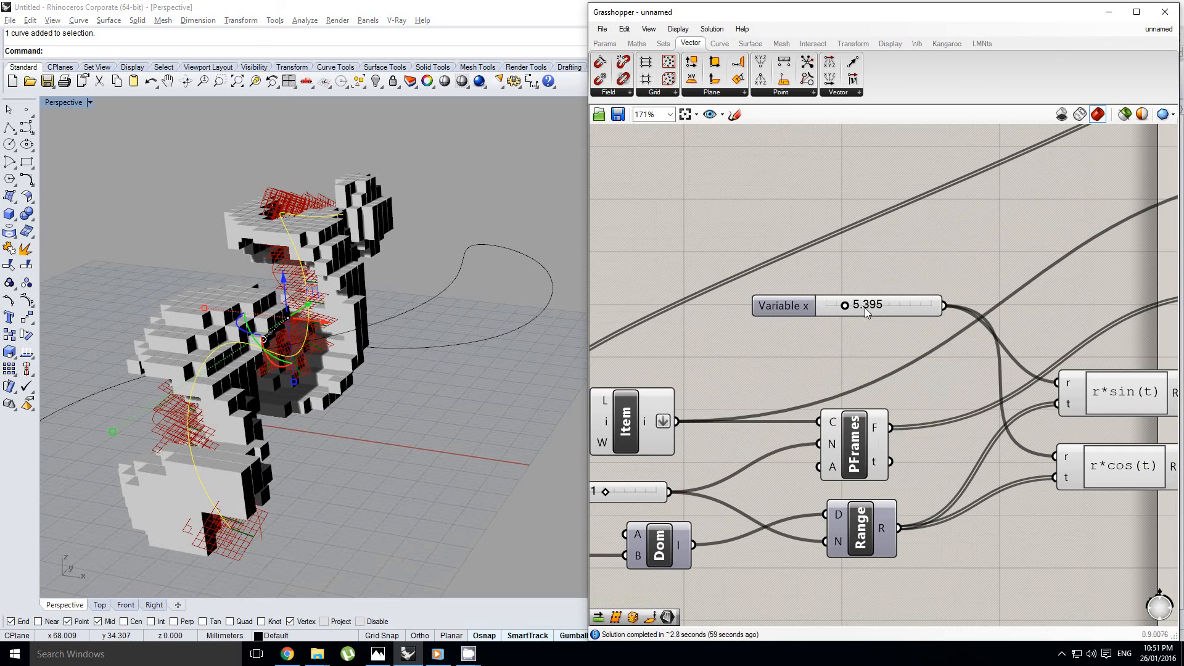
right_click_drag(320, 322, 322, 322)
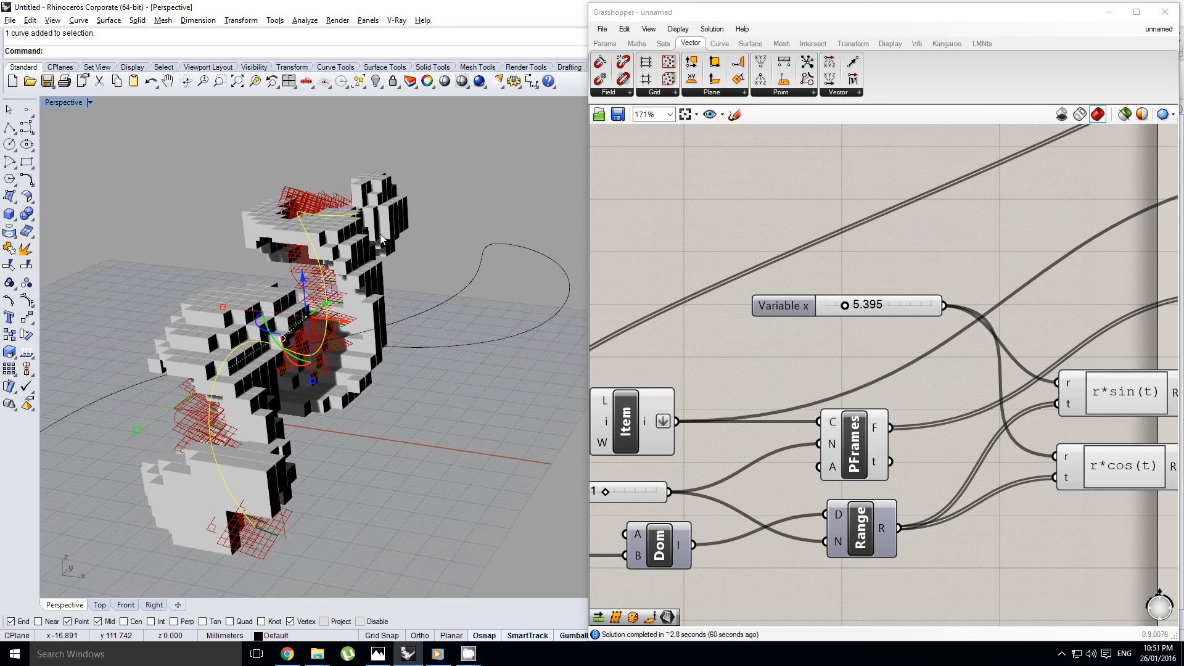
Review the B slider for voxel resolution and the two Variable y distance threshold sliders
right_click_drag(762, 277, 701, 312)
scroll(752, 278, "down", 6)
right_click_drag(1027, 194, 852, 287)
scroll(852, 287, "up", 6)
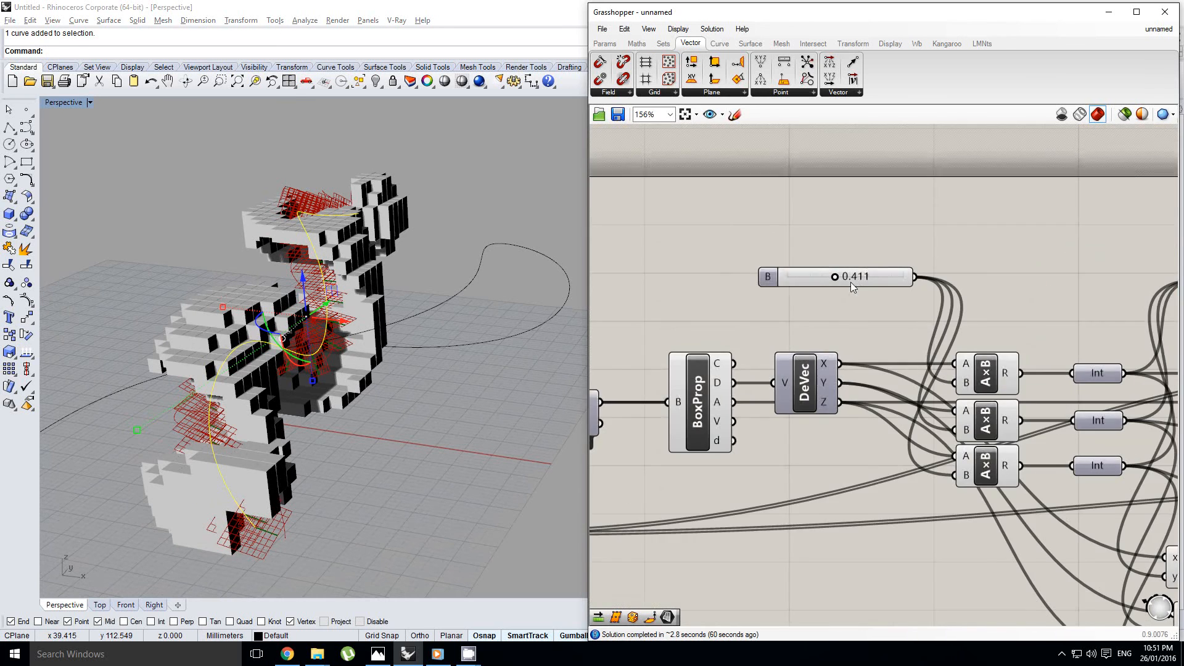
scroll(852, 287, "up", 1)
mouse_move(370, 321)
right_mouse_down()
mouse_move(348, 321)
mouse_move(382, 339)
right_mouse_up()
right_click_drag(860, 246, 785, 259)
scroll(785, 258, "down", 4)
right_click_drag(1168, 288, 905, 312)
scroll(917, 312, "up", 5)
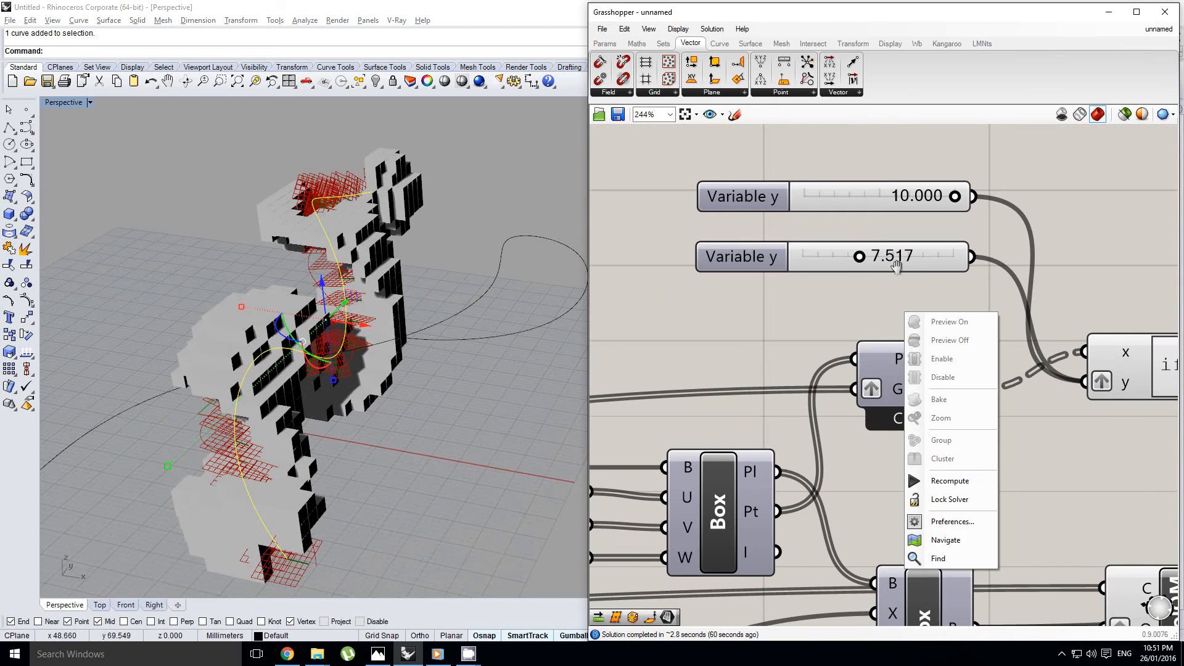
left_click(903, 297)
scroll(907, 264, "down", 4)
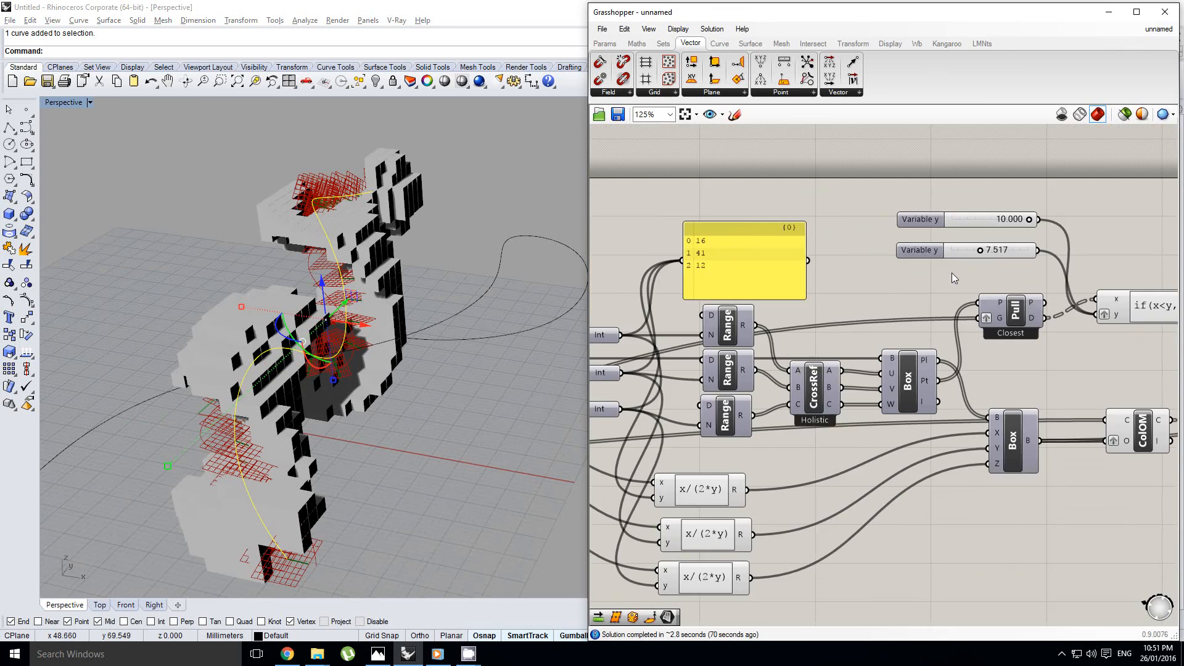
right_click_drag(796, 278, 975, 280)
right_click_drag(721, 284, 931, 273)
scroll(852, 279, "up", 4)
Deselect the curve and undo the Grasshopper bake of the voxel boxes
left_click(371, 298)
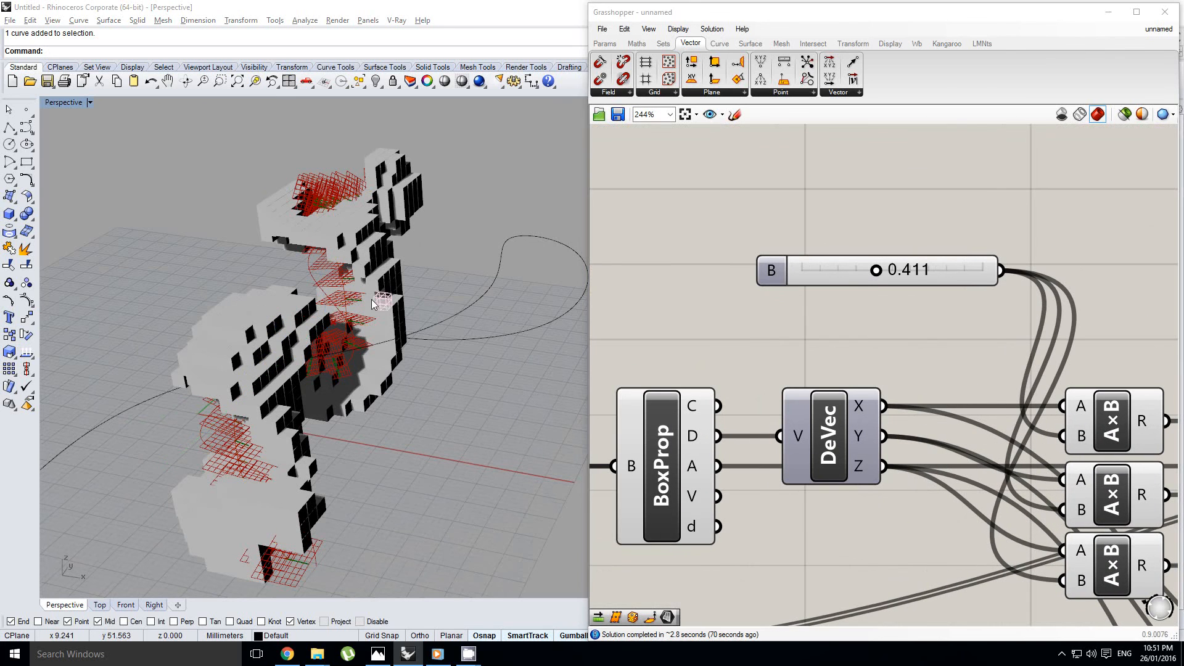
left_click(456, 265)
key("ctrl+z")
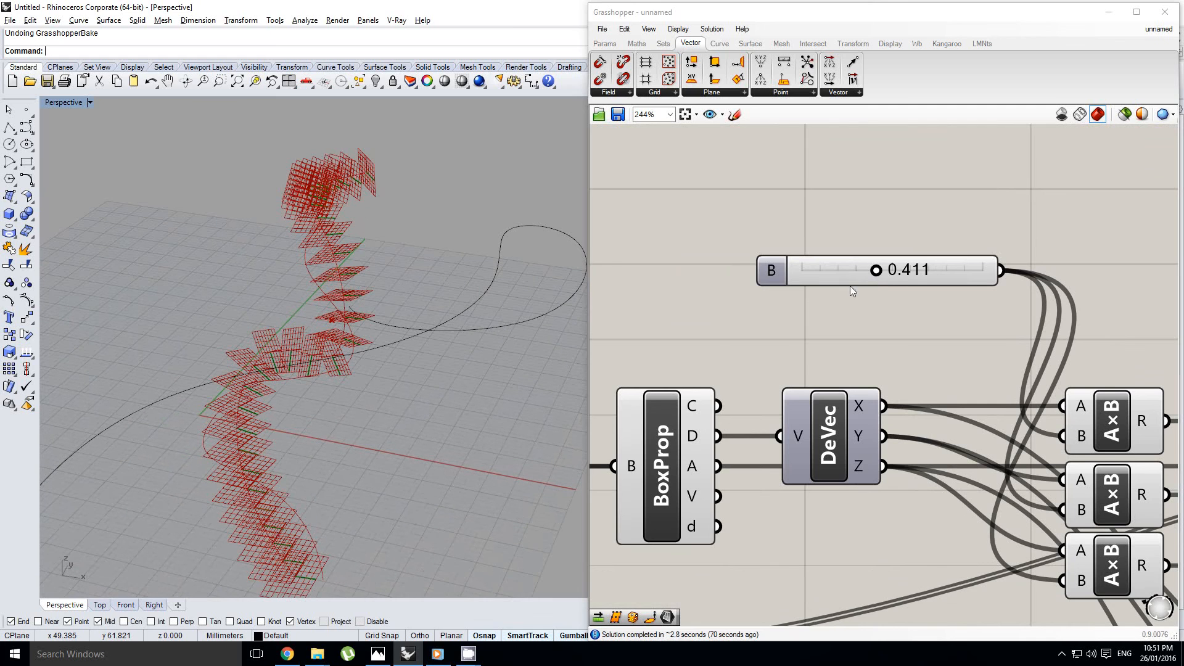
Set the B slider feeding the multiplication components to 0.6
left_click(913, 279)
double_click(913, 279)
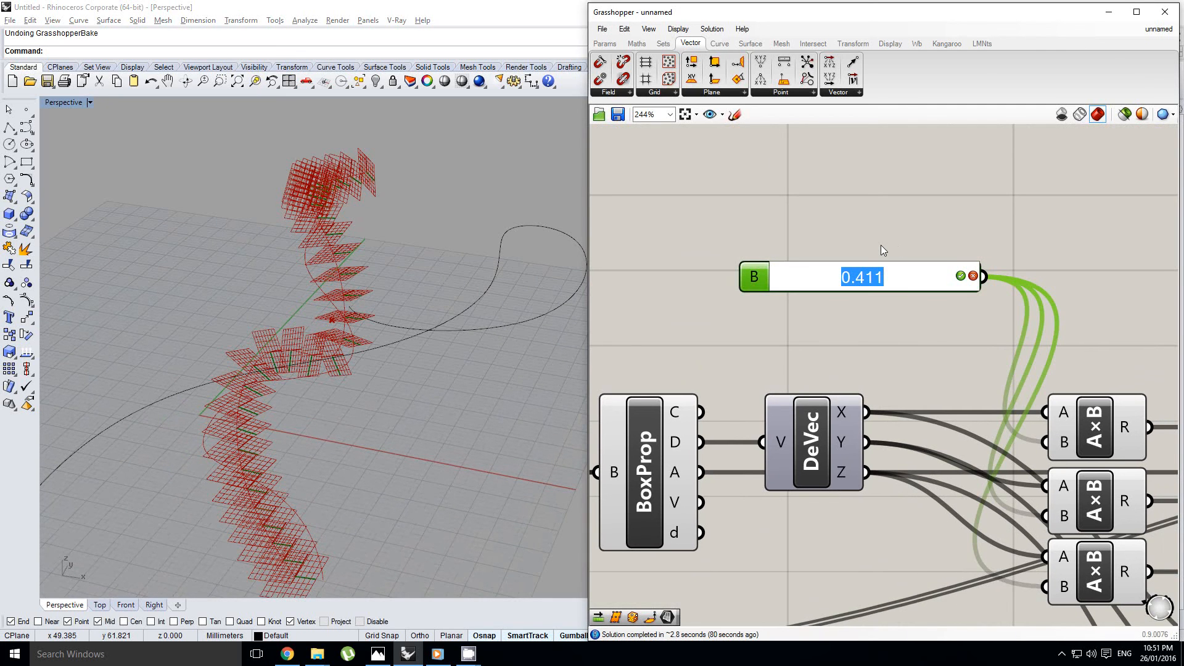
type("0.600")
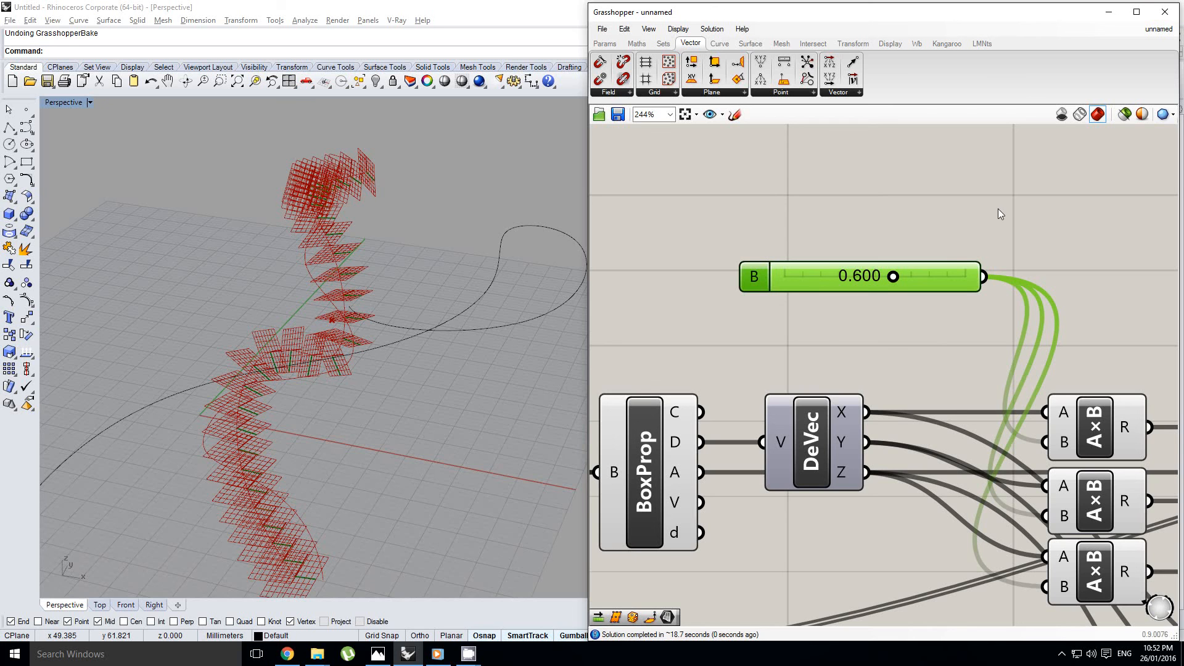
Bake the finer voxel boxes from the final Cull component into Rhino
right_click_drag(998, 210, 835, 226)
scroll(835, 227, "down", 5)
right_click(838, 228)
left_click(972, 248)
scroll(829, 235, "down", 6)
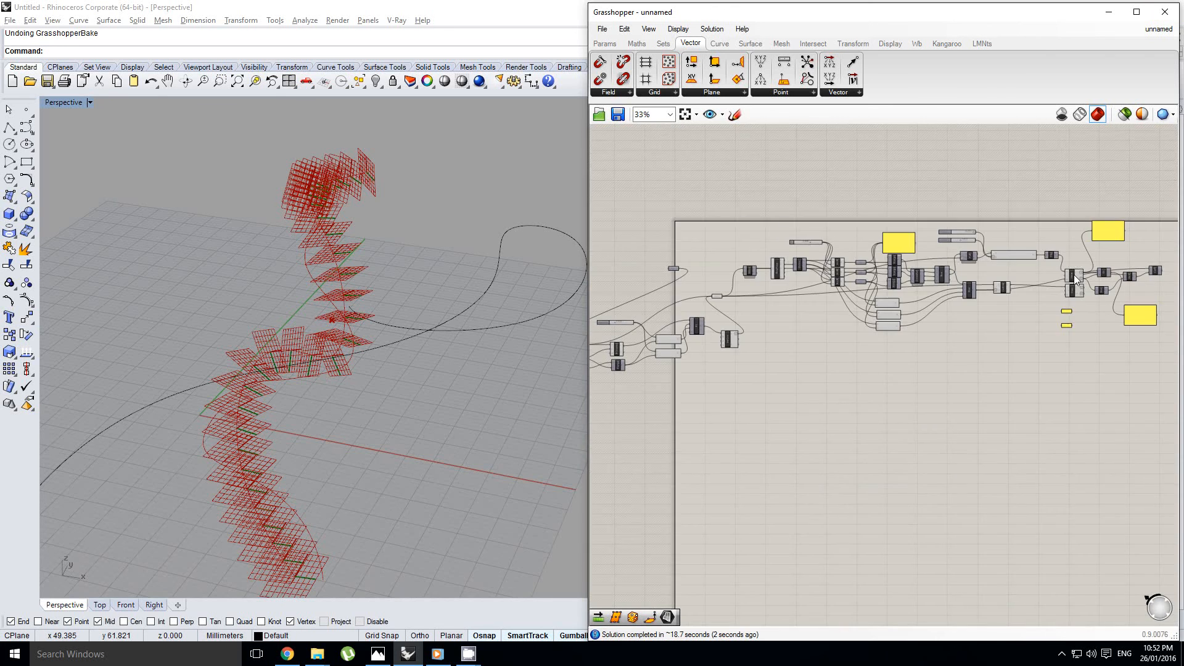
scroll(1074, 275, "up", 10)
middle_click(968, 291)
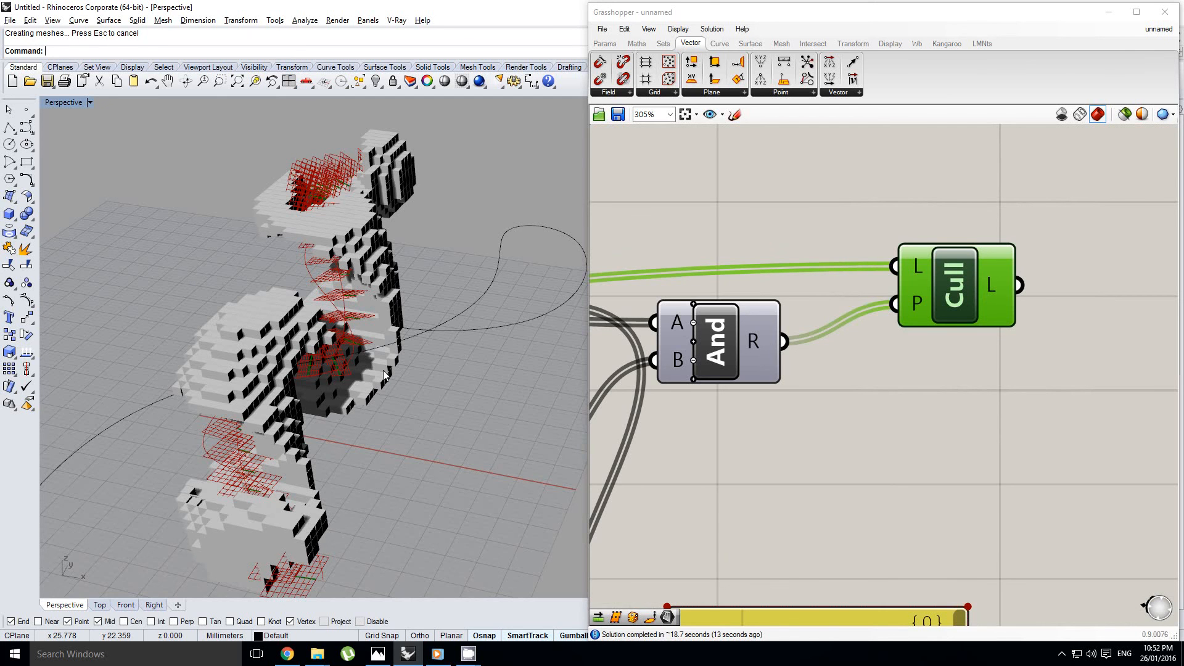
Inspect the finer baked voxel boxes and their hollow interior up close and from the side
right_click_drag(432, 408, 395, 370)
scroll(325, 338, "up", 6)
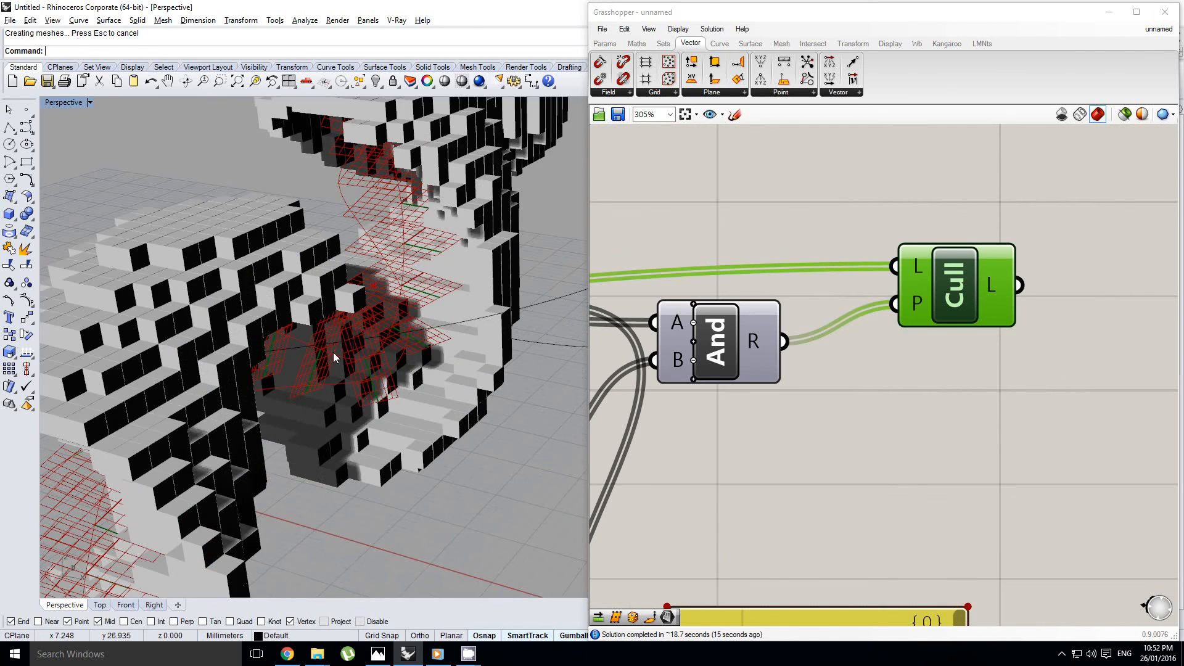
right_click_drag(334, 341, 379, 395)
scroll(370, 333, "down", 7)
scroll(390, 390, "up", 5)
scroll(277, 370, "down", 4)
scroll(283, 328, "up", 5)
right_click_drag(380, 395, 258, 316)
Collapse the Grasshopper window and view the whole baked voxel form in the full-width perspective viewport
double_click(744, 10)
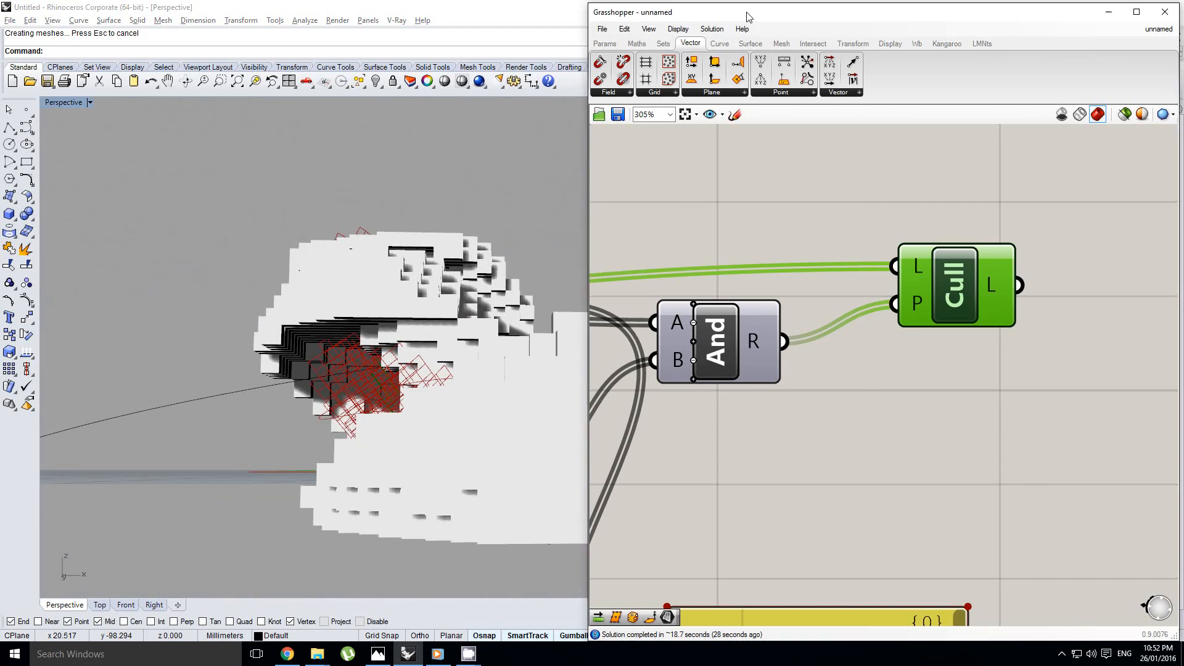
right_click_drag(721, 227, 680, 280)
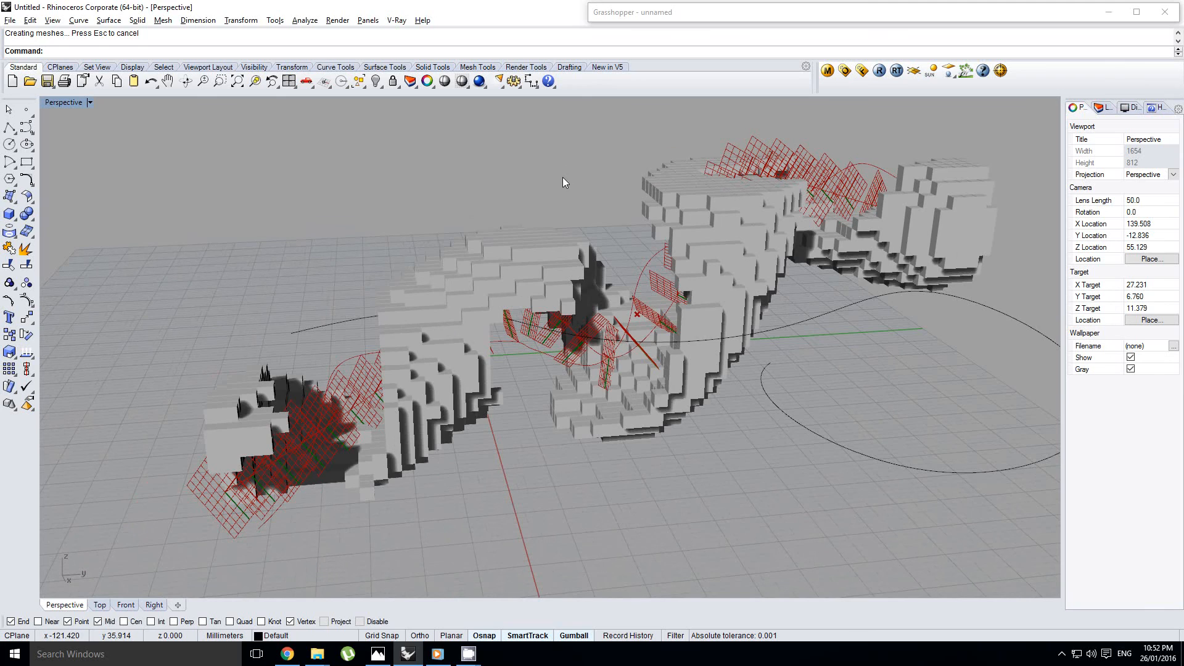